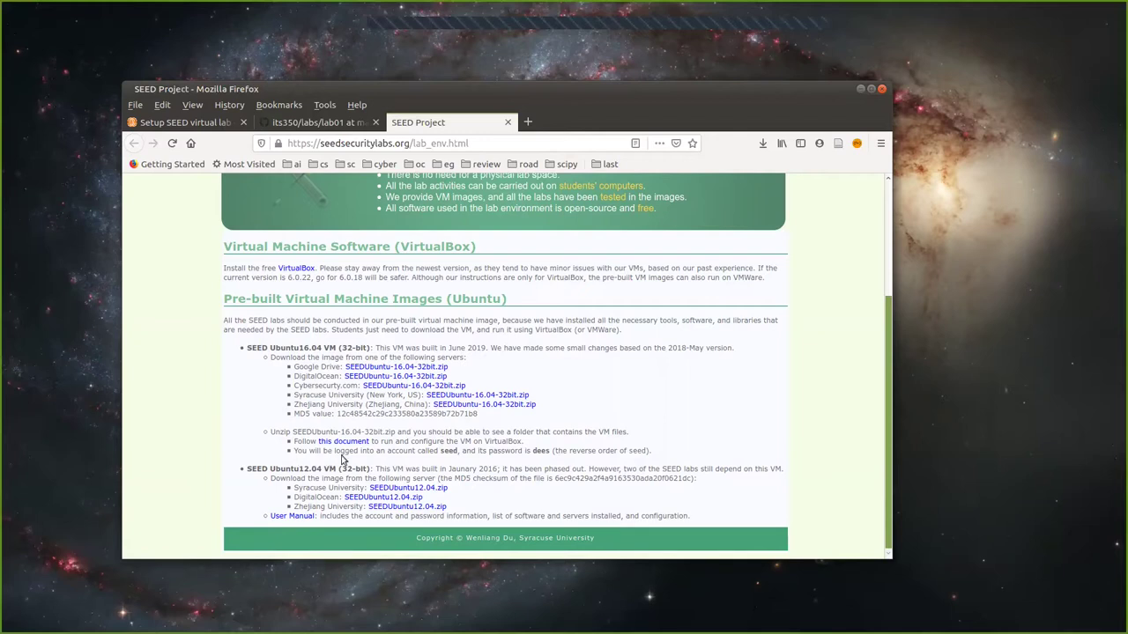
Step: Open the linked document on running and configuring the Ubuntu 16.04 VM in a new tab and switch to it
double_click(447, 451)
left_click(510, 463)
right_click(327, 441)
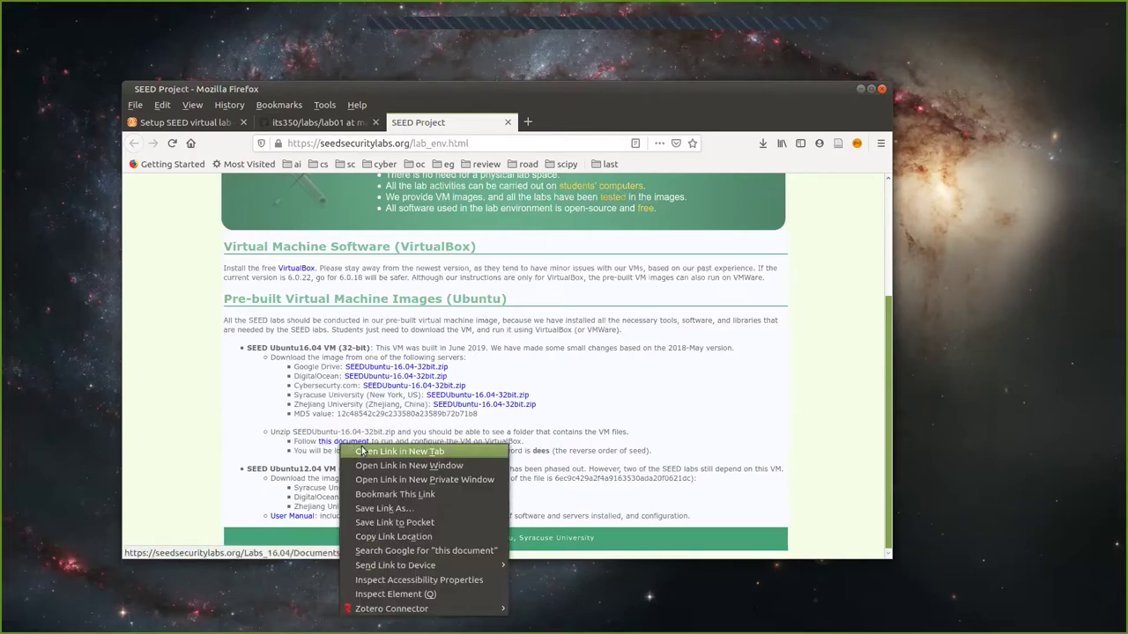
left_click(372, 451)
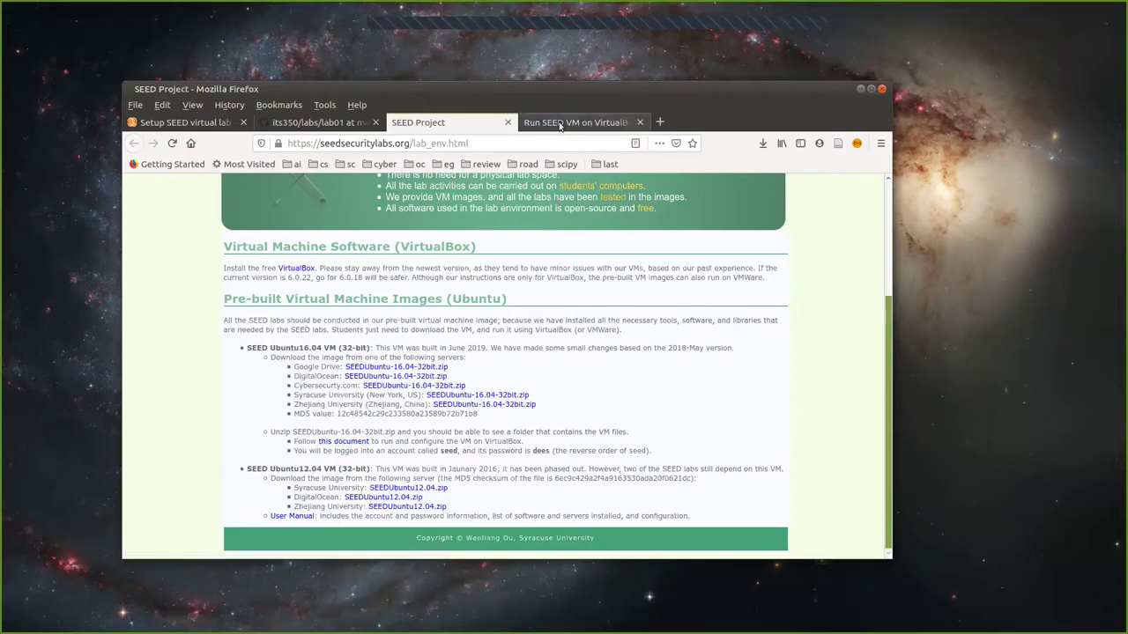
left_click(560, 125)
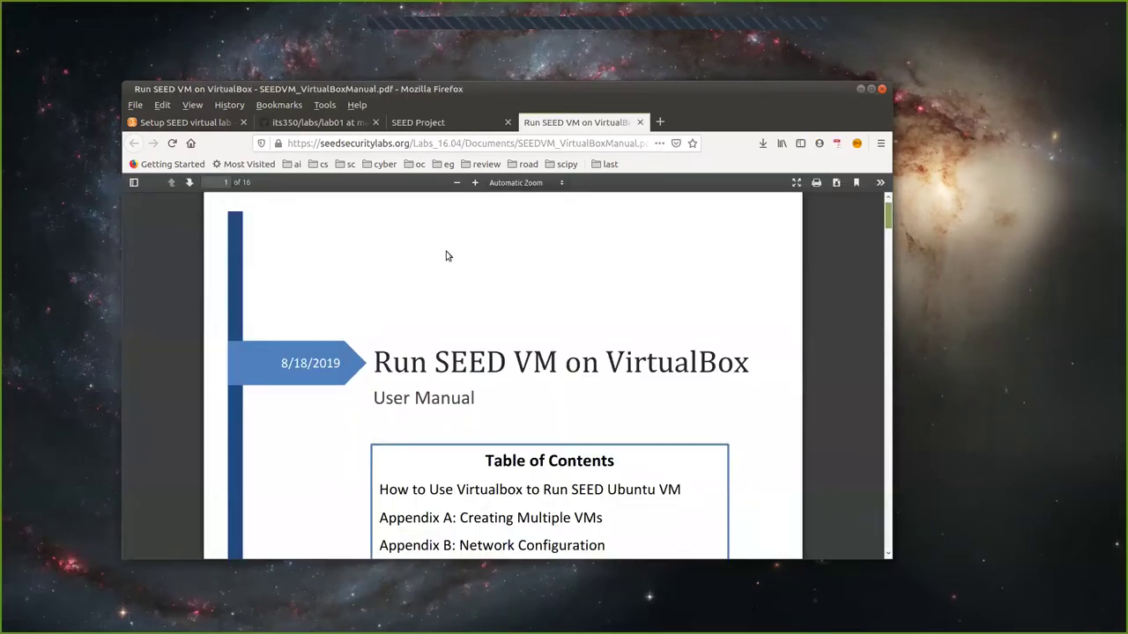
Step: Examine the manual's table of contents and account information, including the note on the root account
scroll(441, 291, "down", 3)
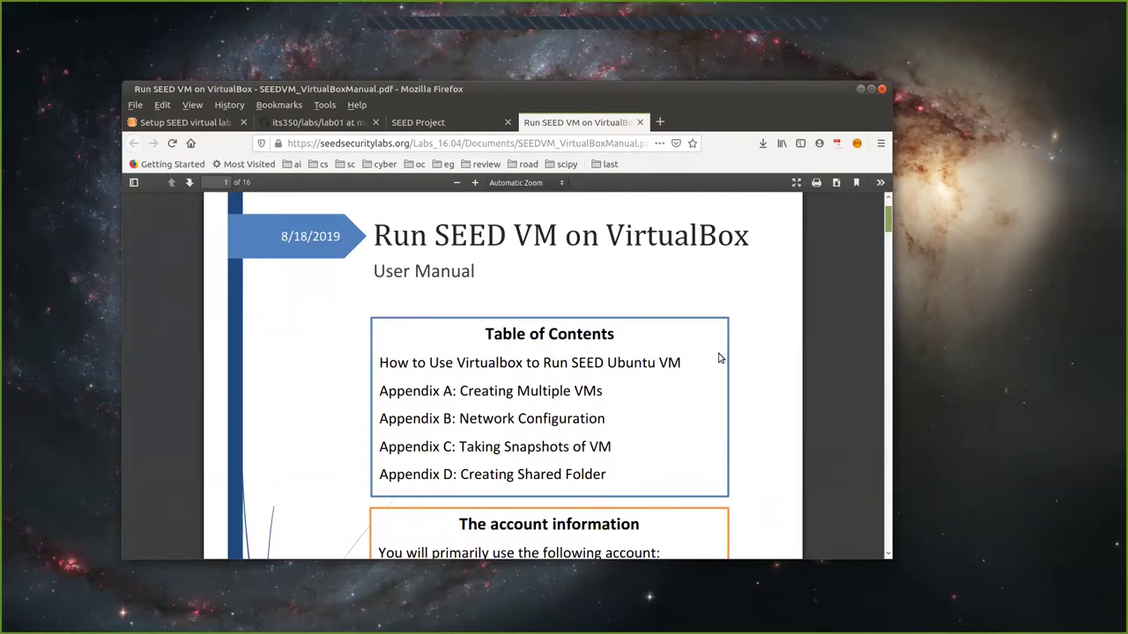
scroll(717, 355, "down", 3)
scroll(786, 320, "down", 5)
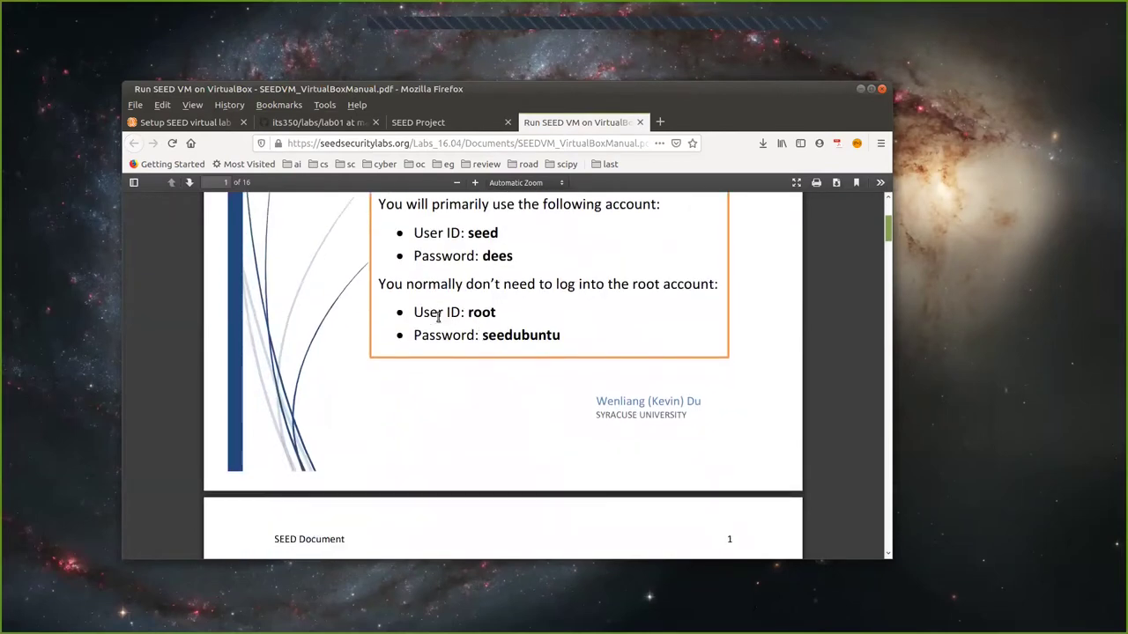
left_click_drag(402, 284, 618, 282)
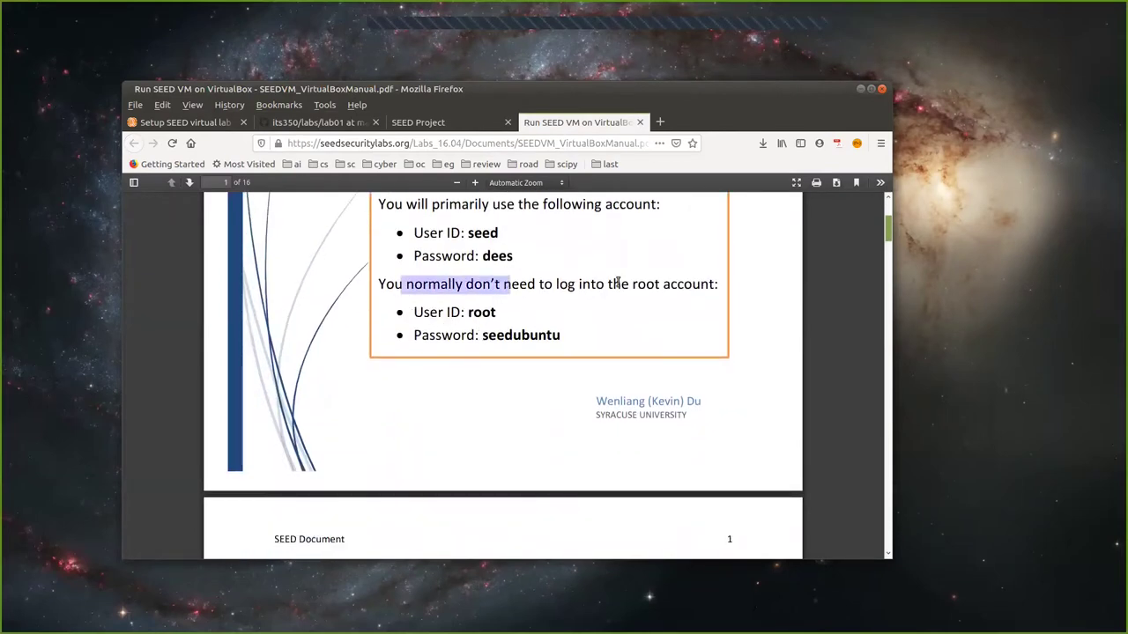
left_click(577, 300)
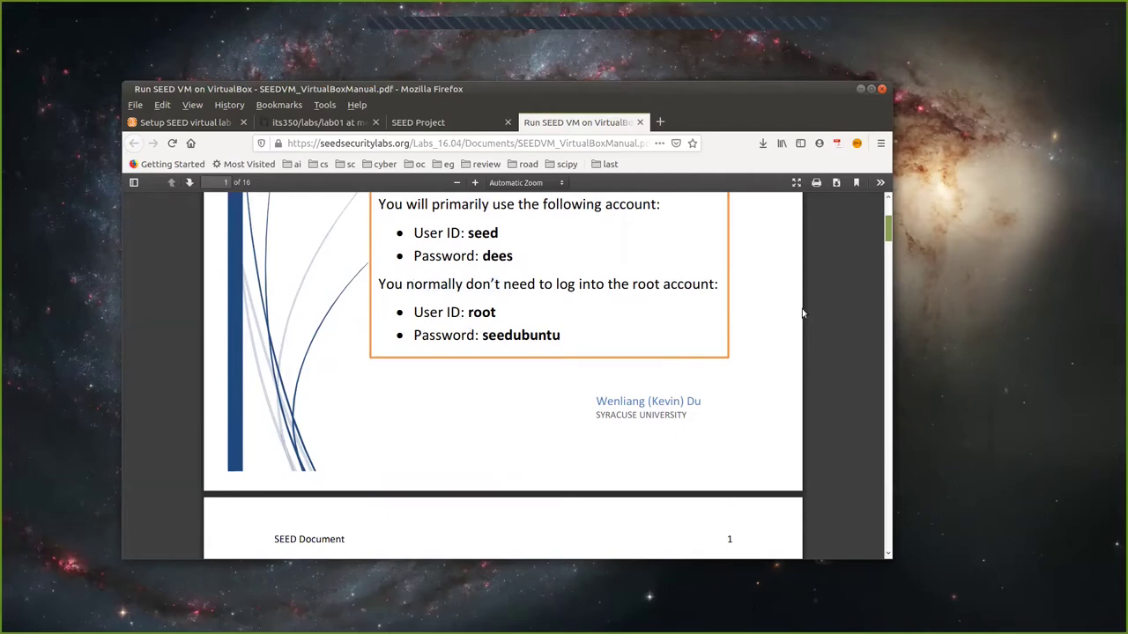
Step: Skim the manual from the VirtualBox VM creation steps through network configuration to Appendix C on snapshots
scroll(802, 312, "down", 7)
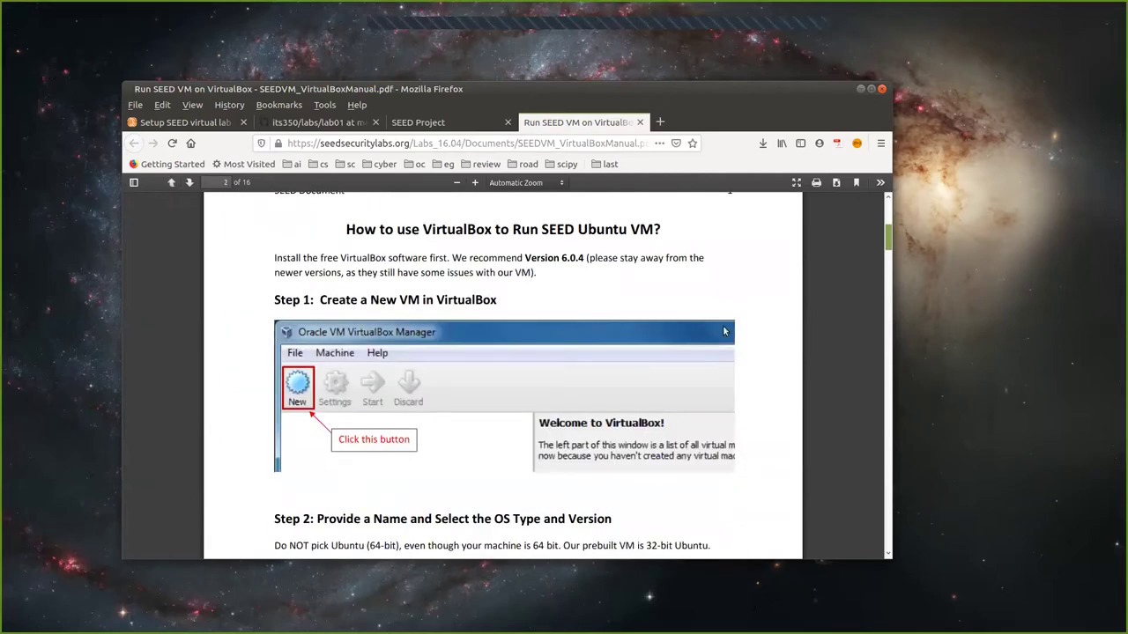
scroll(724, 331, "down", 8)
mouse_move(887, 258)
left_mouse_down()
mouse_move(889, 423)
mouse_move(888, 242)
mouse_move(873, 423)
mouse_move(657, 418)
left_mouse_up()
scroll(474, 372, "up", 2)
scroll(371, 337, "up", 1)
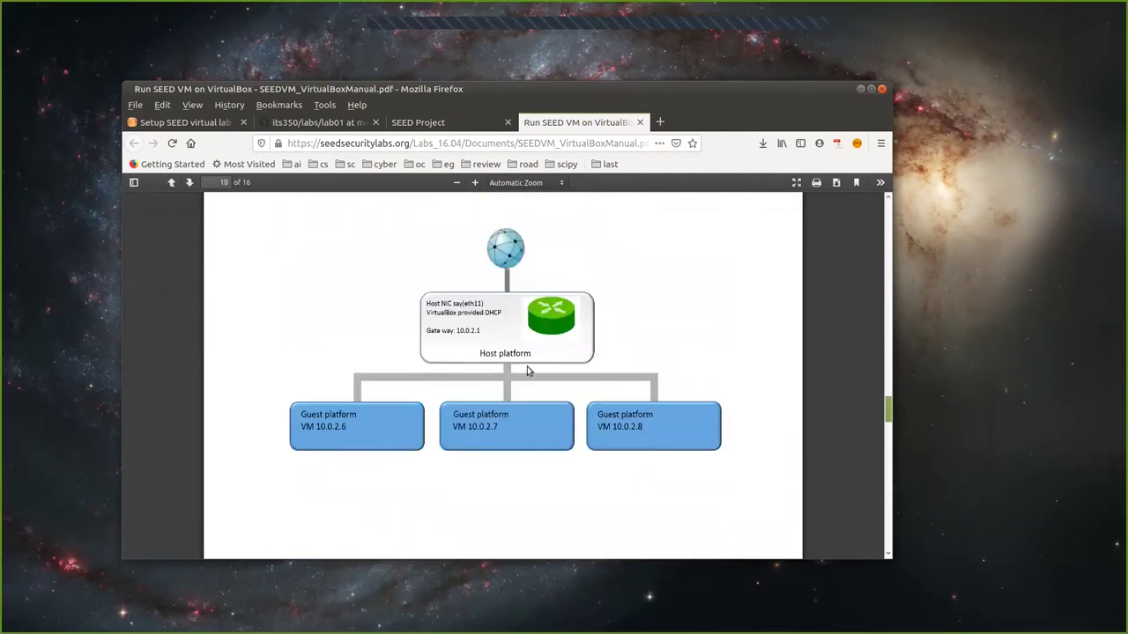
scroll(808, 432, "down", 10)
scroll(810, 435, "down", 15)
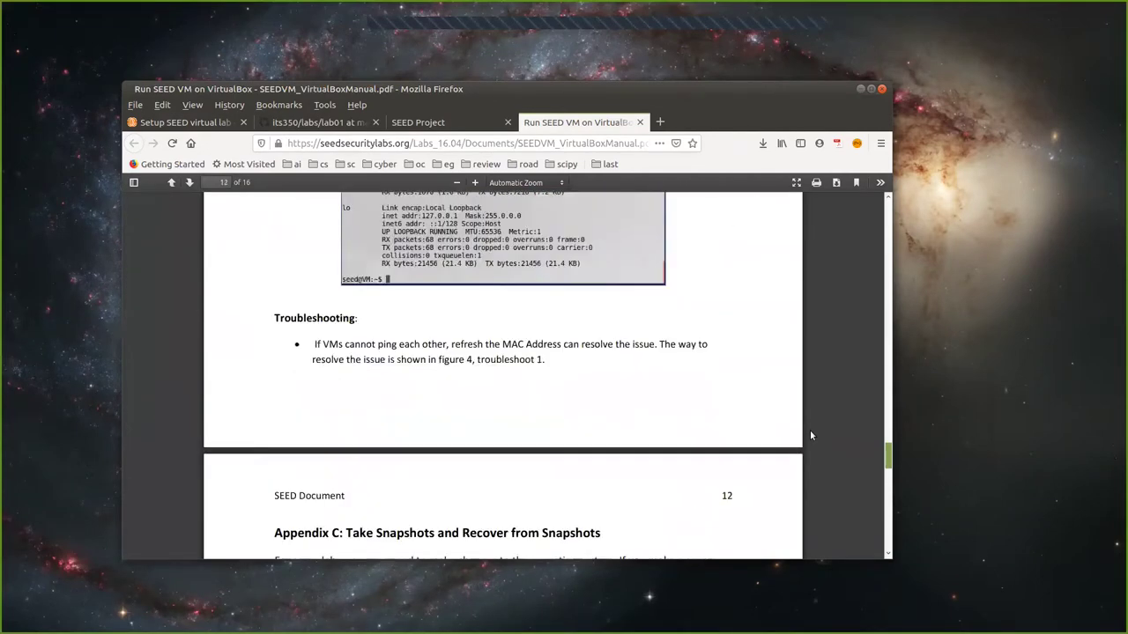
scroll(809, 430, "down", 5)
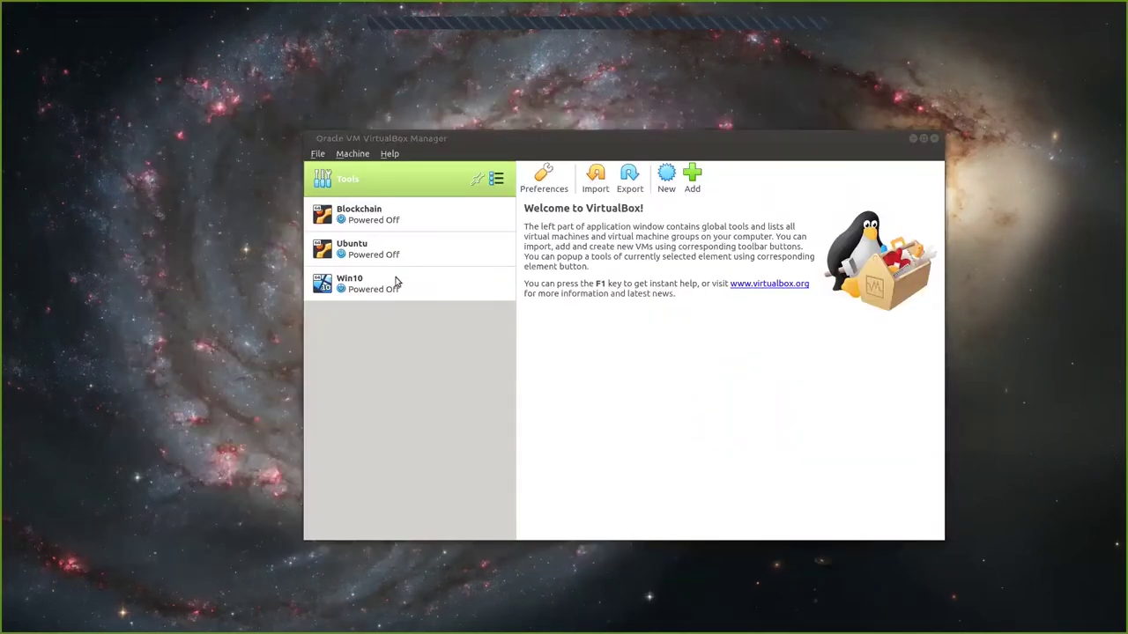
Step: Switch to Oracle VM VirtualBox Manager and start creating a new virtual machine
left_click_drag(534, 137, 452, 122)
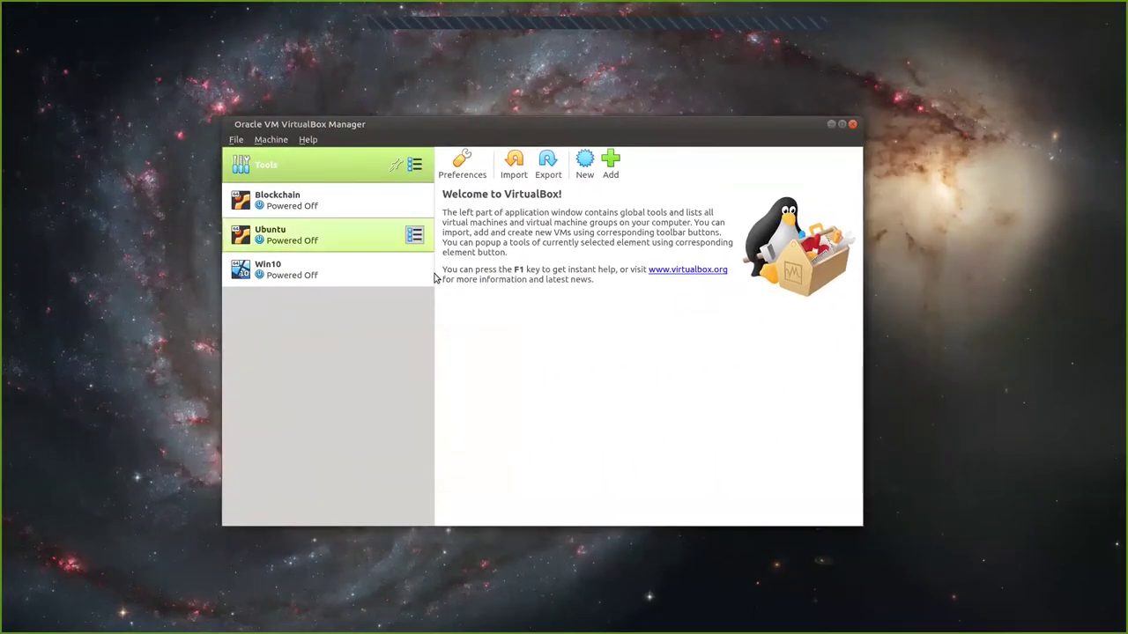
left_click(583, 168)
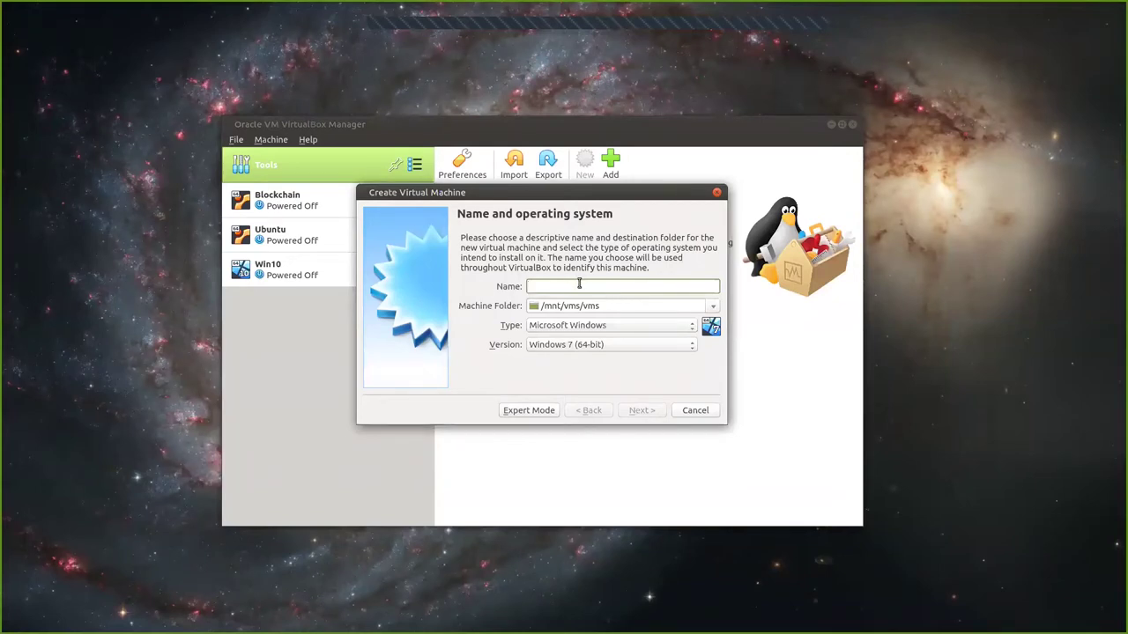
Step: Name the virtual machine SEED1 and set its type to Linux and its version to Ubuntu (32-bit)
type("SEED1")
left_click(691, 328)
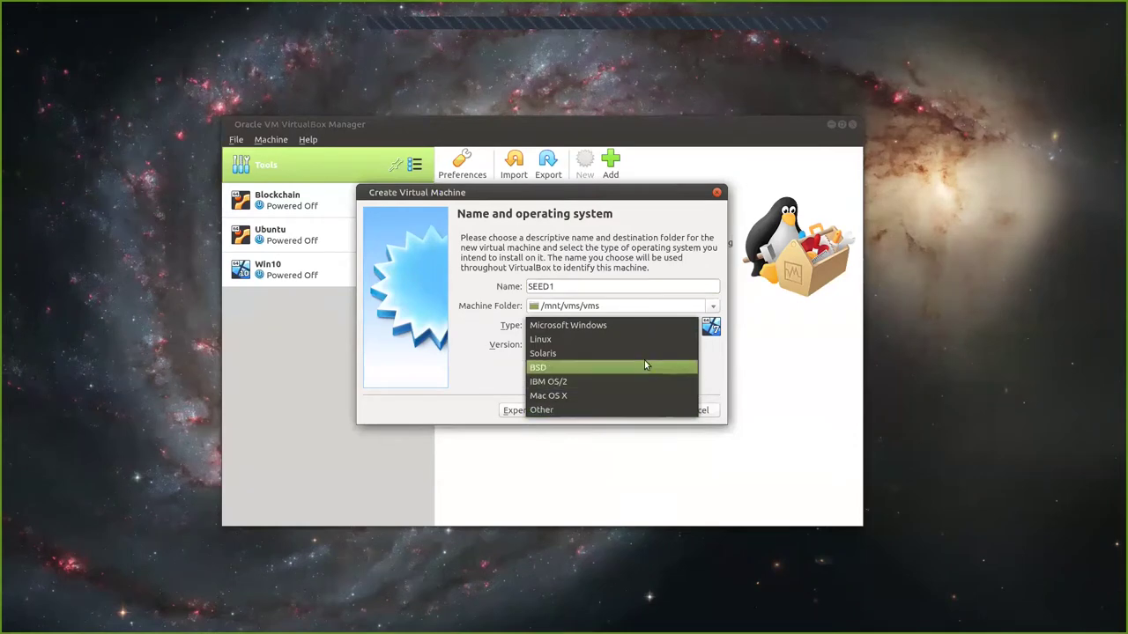
left_click(643, 339)
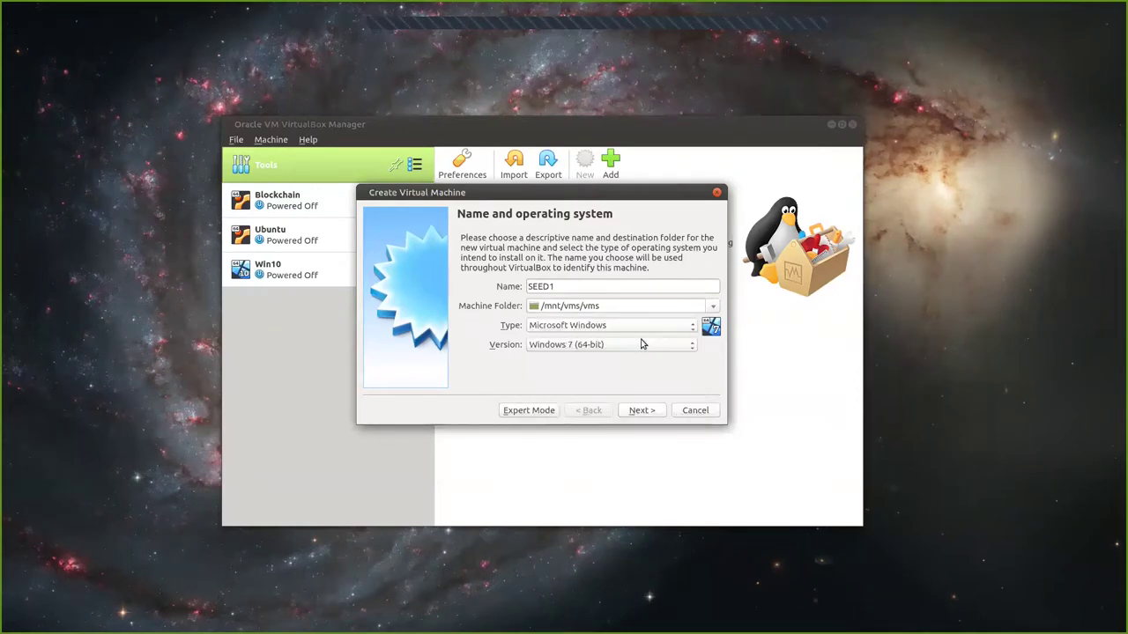
left_click(616, 347)
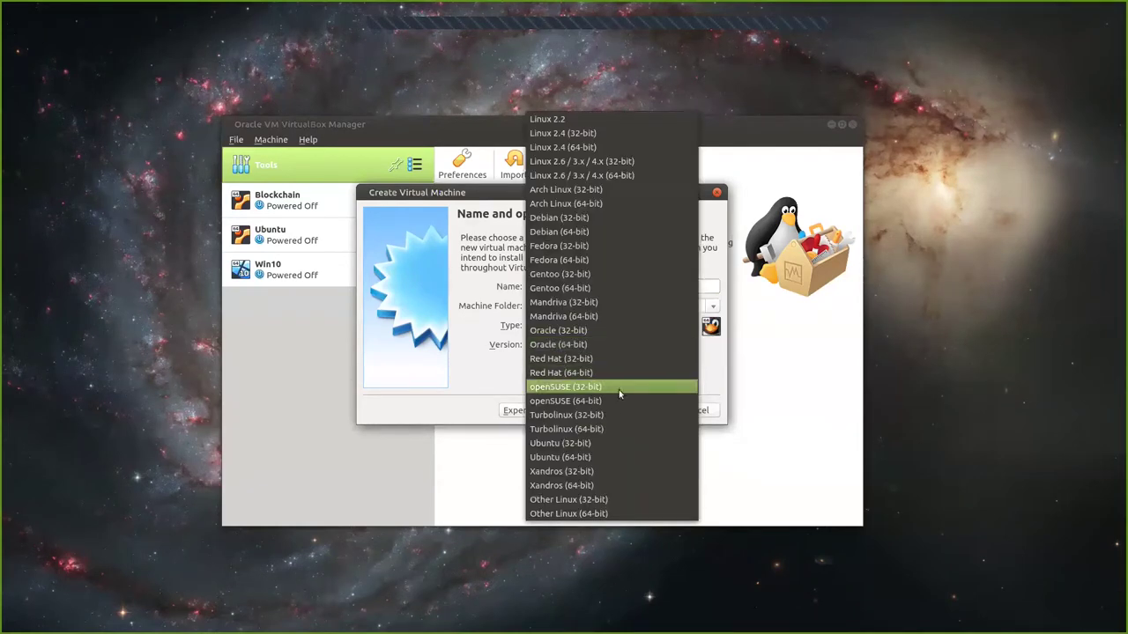
left_click(609, 444)
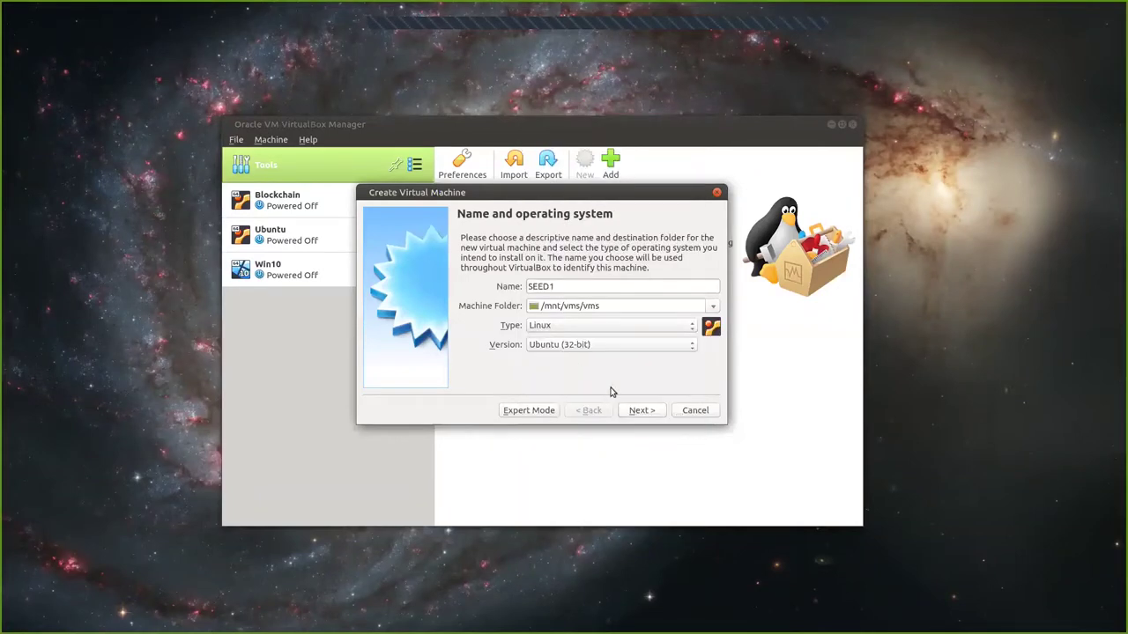
Step: Switch the creation wizard to expert mode and define the machine as seed1, type Linux, version Ubuntu (32-bit)
left_click(527, 411)
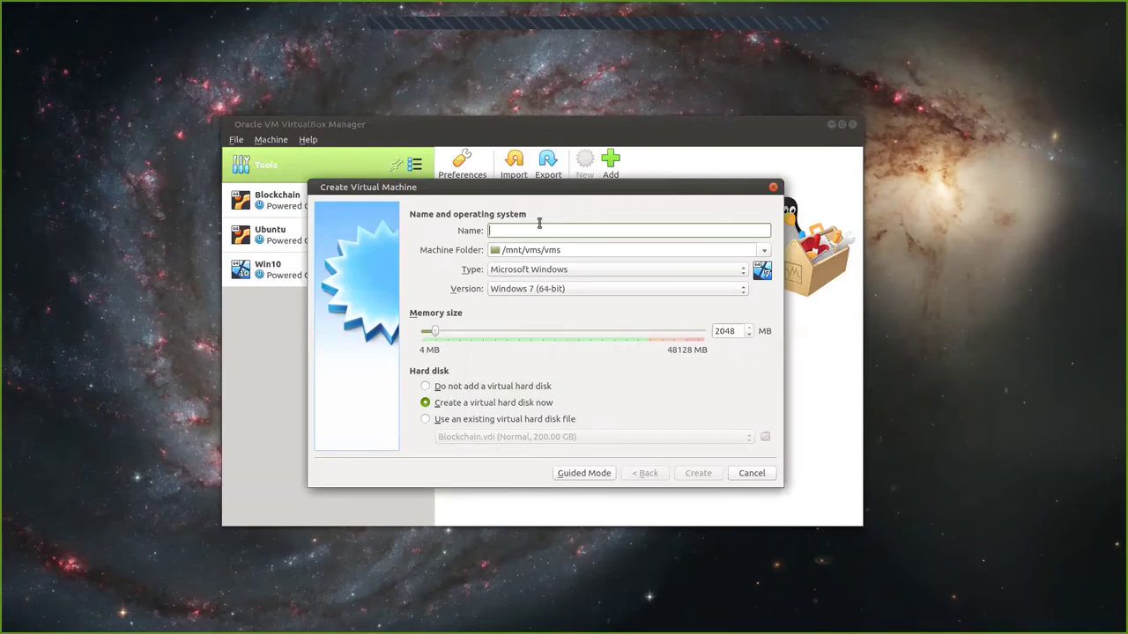
type("seed1")
left_click(566, 272)
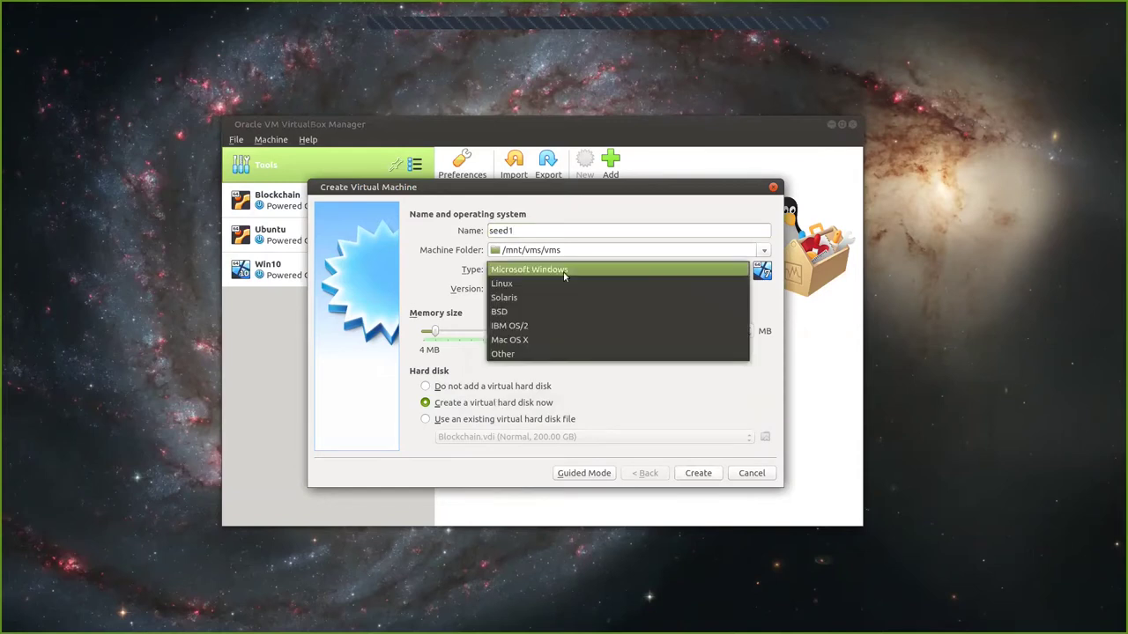
left_click(552, 284)
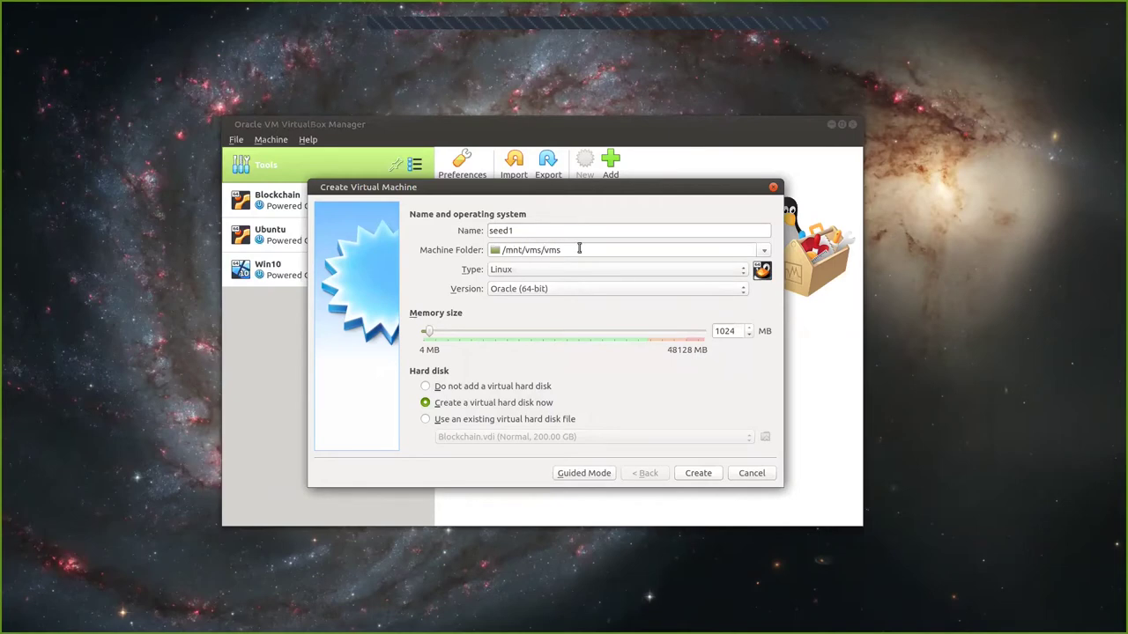
left_click(624, 290)
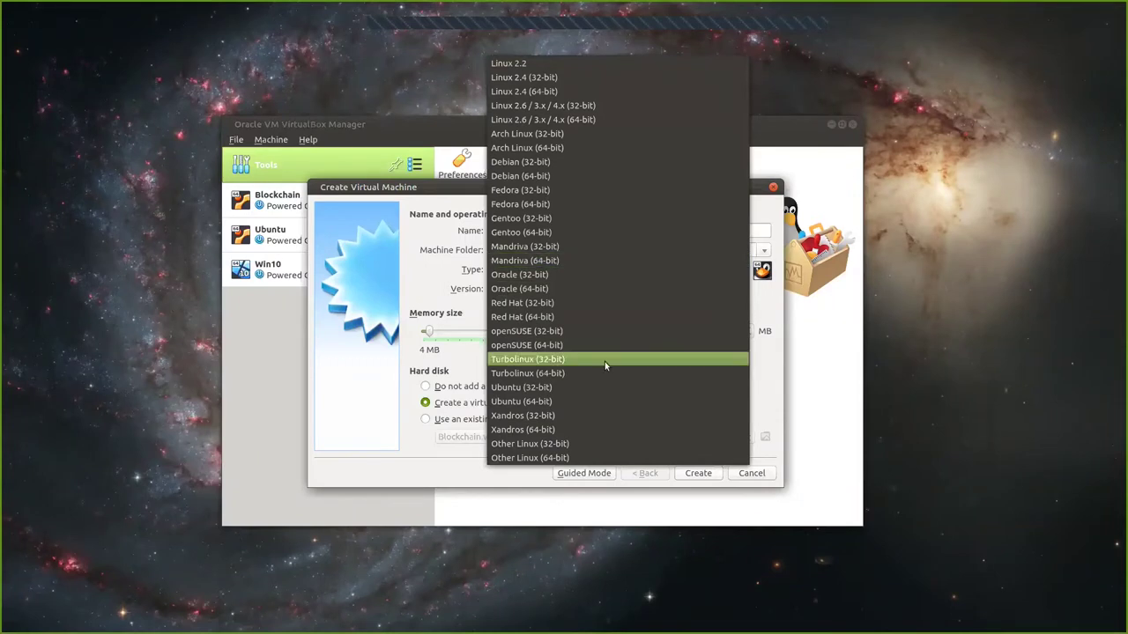
left_click(609, 389)
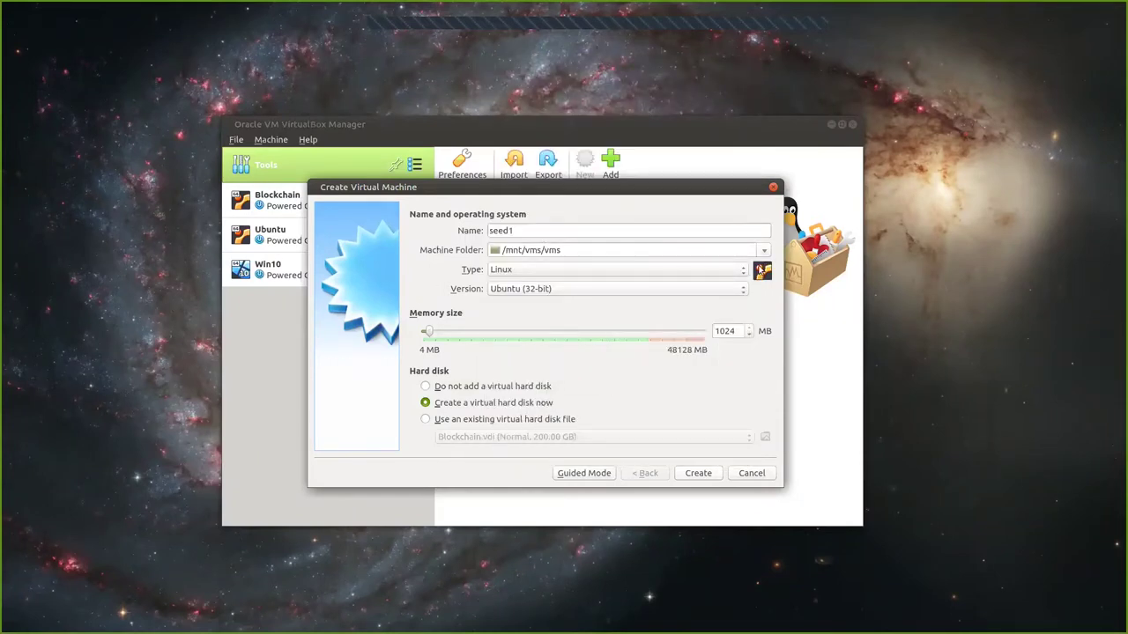
Step: Browse for another machine folder and view the contents of the SEED LAB drive
left_click(764, 251)
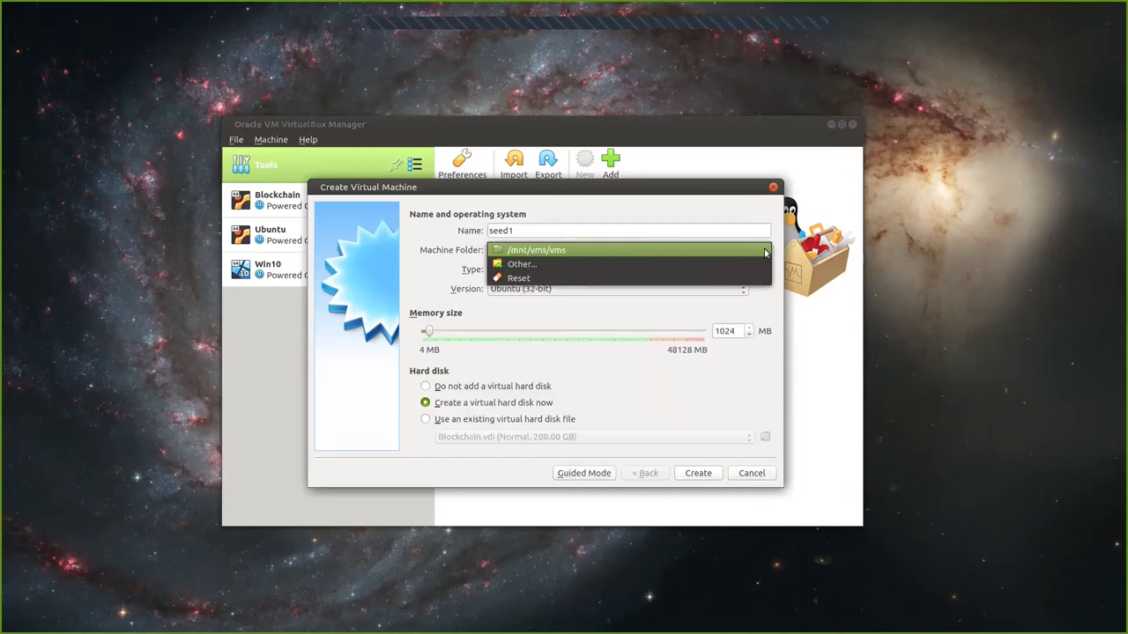
left_click(524, 269)
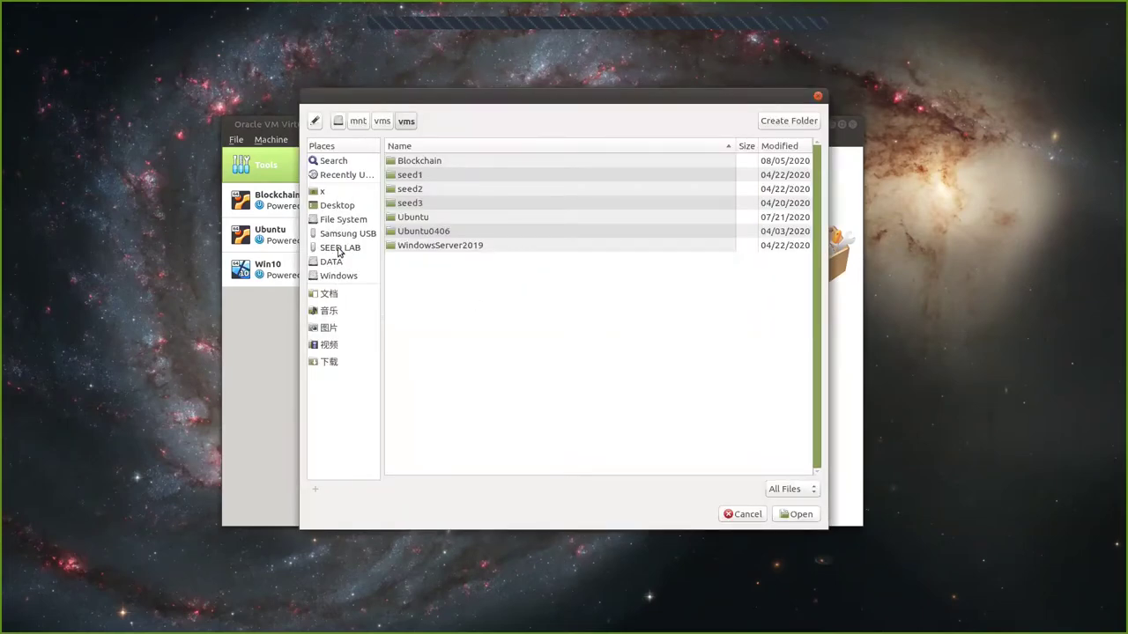
left_click(340, 249)
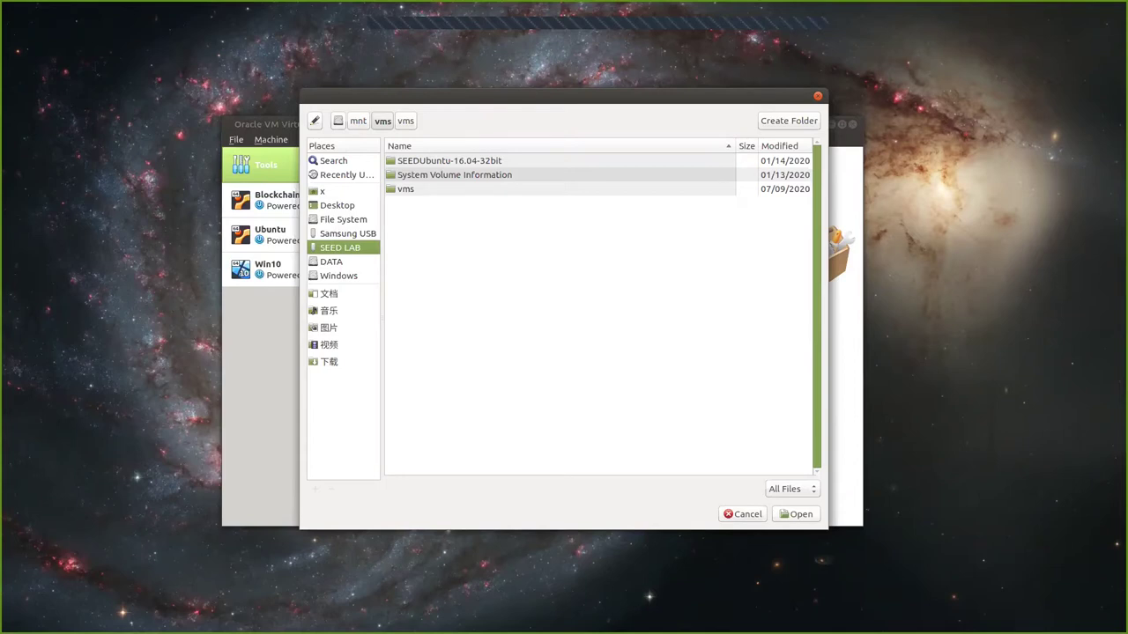
Step: Switch to the file manager and go to the /mnt/vms folder
key("alt+Tab")
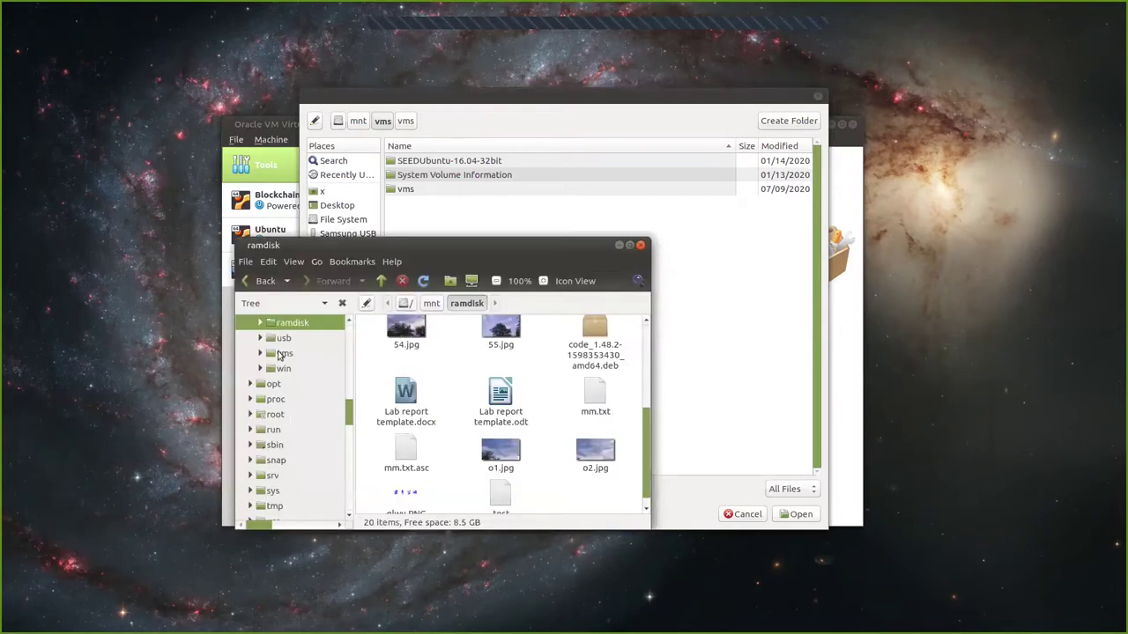
left_click_drag(412, 246, 412, 296)
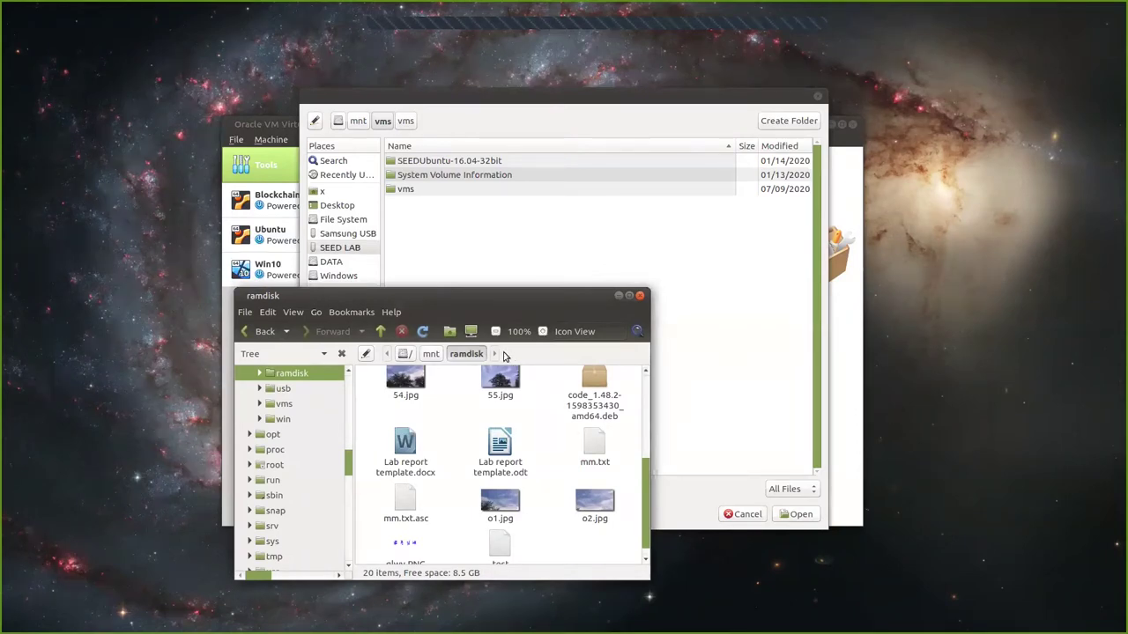
key("ctrl+l")
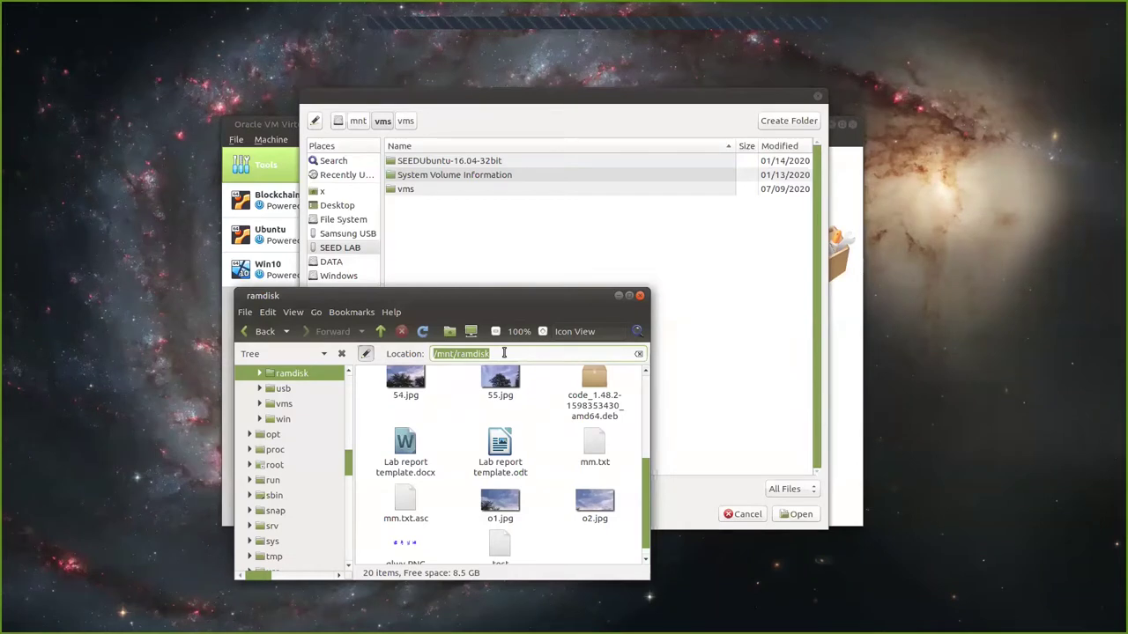
type("/mnt/")
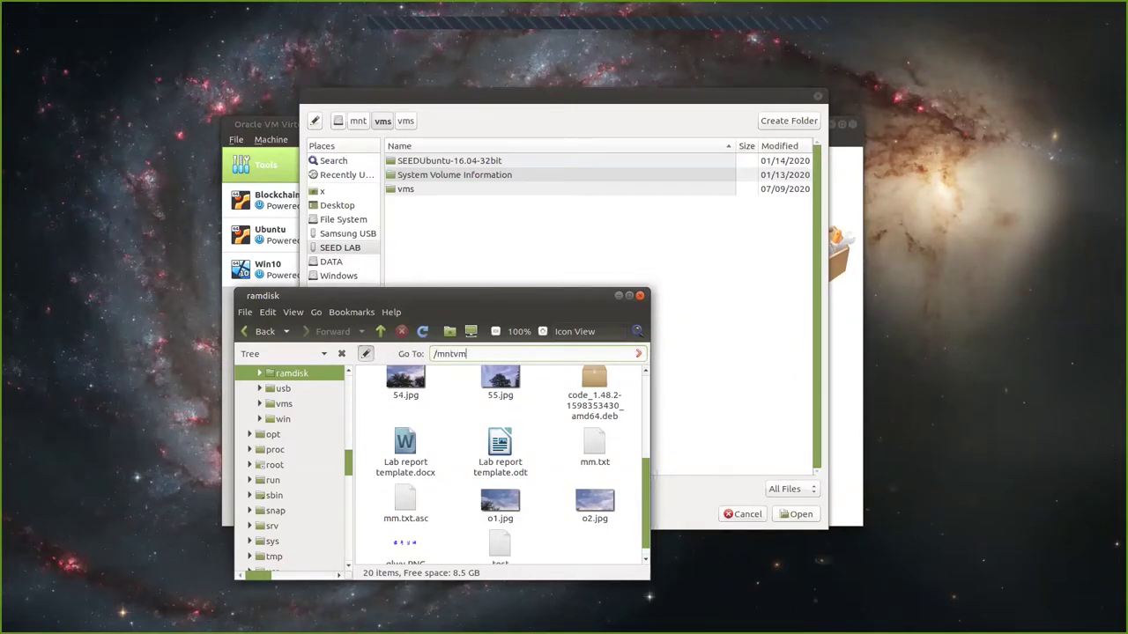
type("vm")
key("Return")
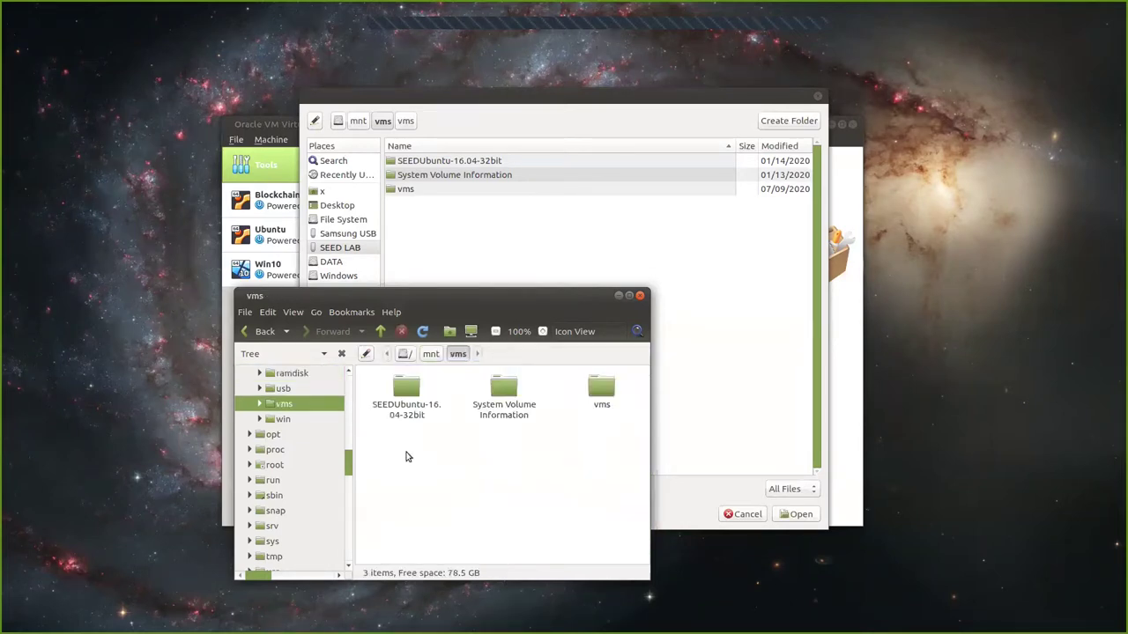
Step: Inspect the disk files in SEEDUbuntu-16.04-32bit and the machine folders in the vms subfolder, including seed1 and Ubuntu0406
double_click(402, 389)
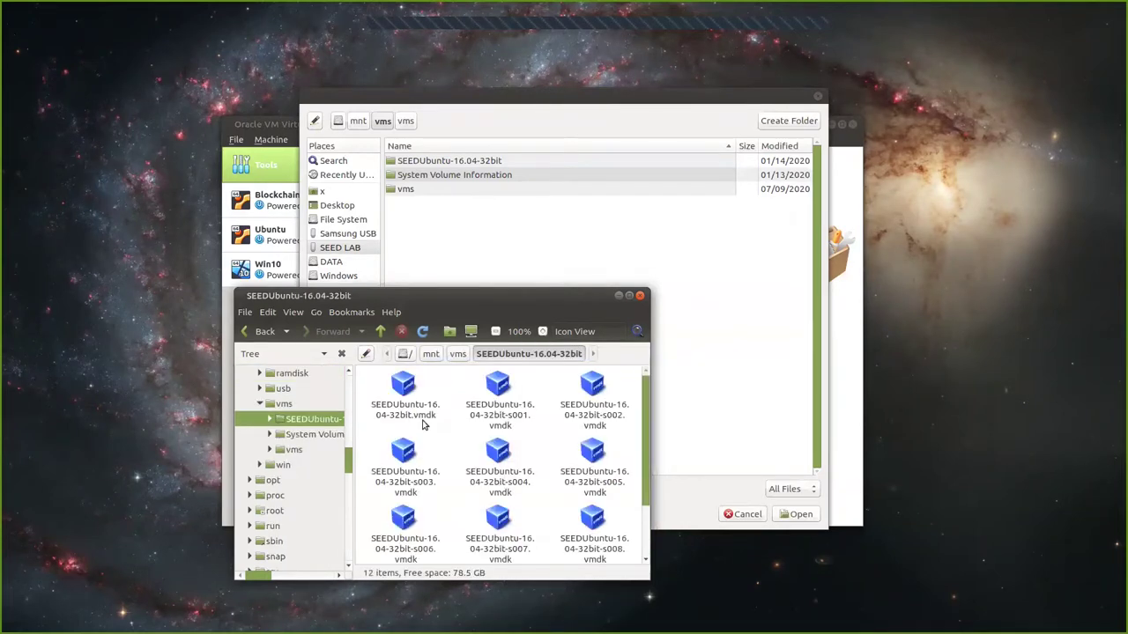
left_click(457, 354)
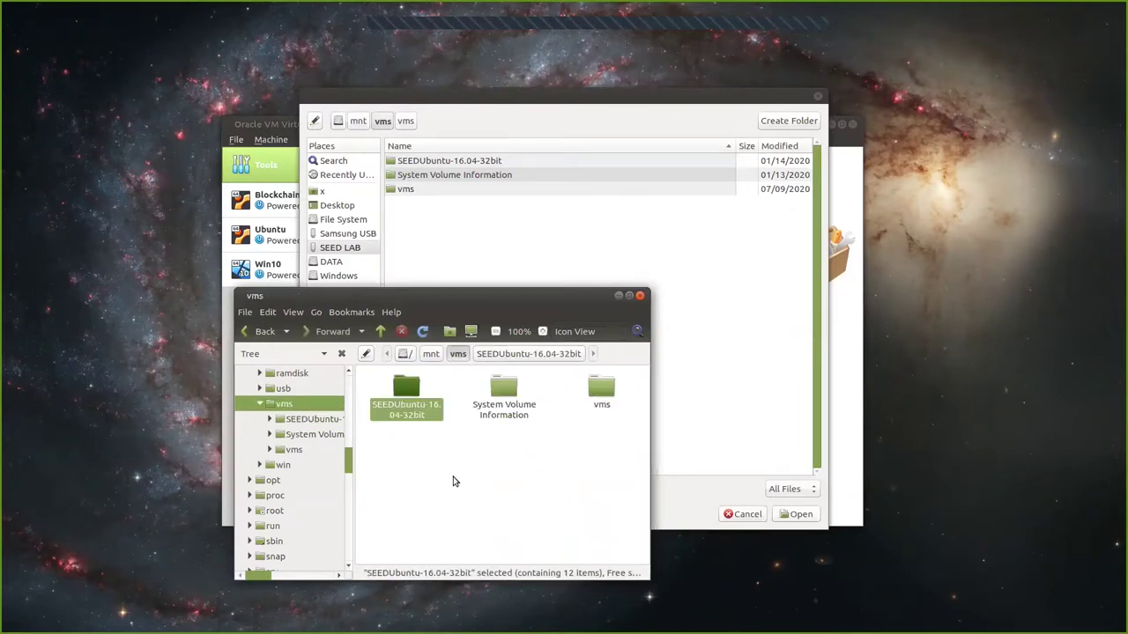
double_click(601, 388)
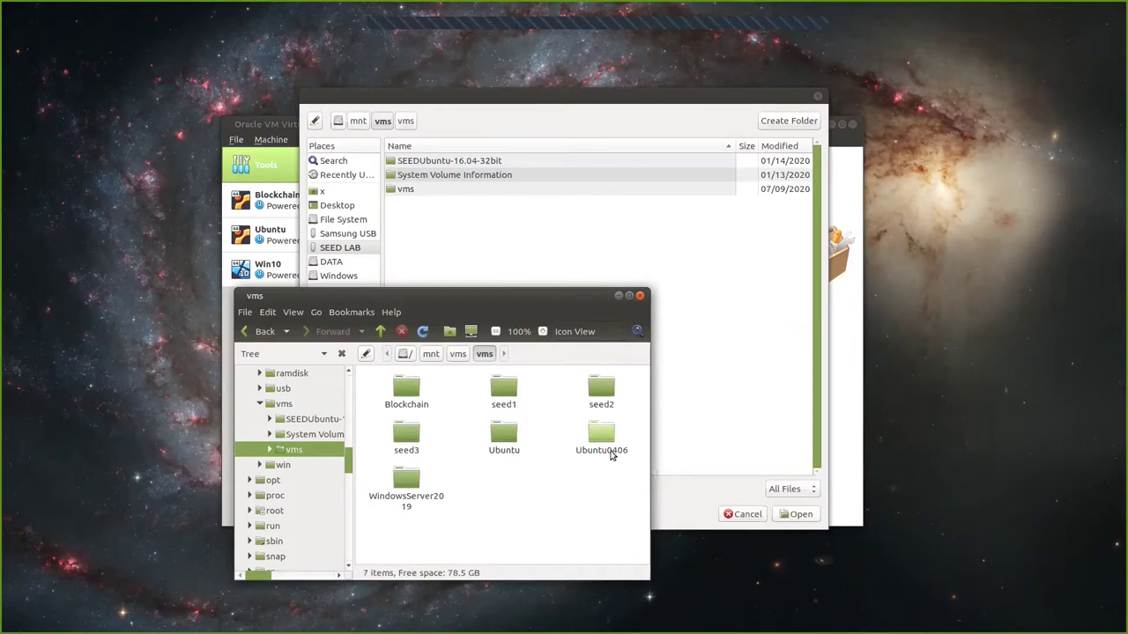
left_click(503, 392)
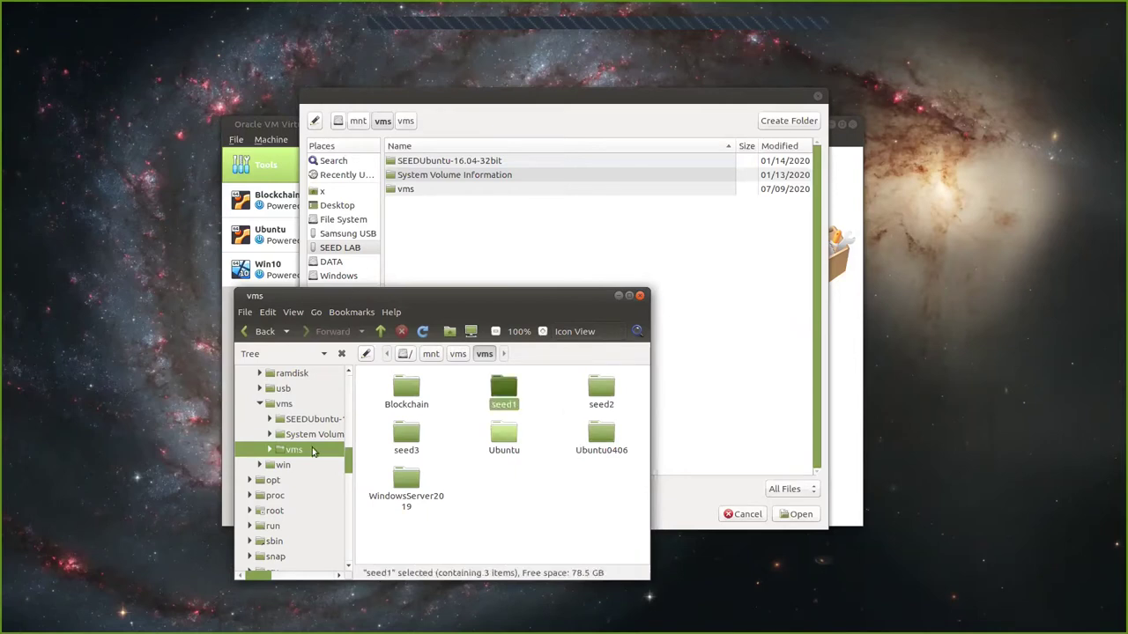
left_click(608, 436)
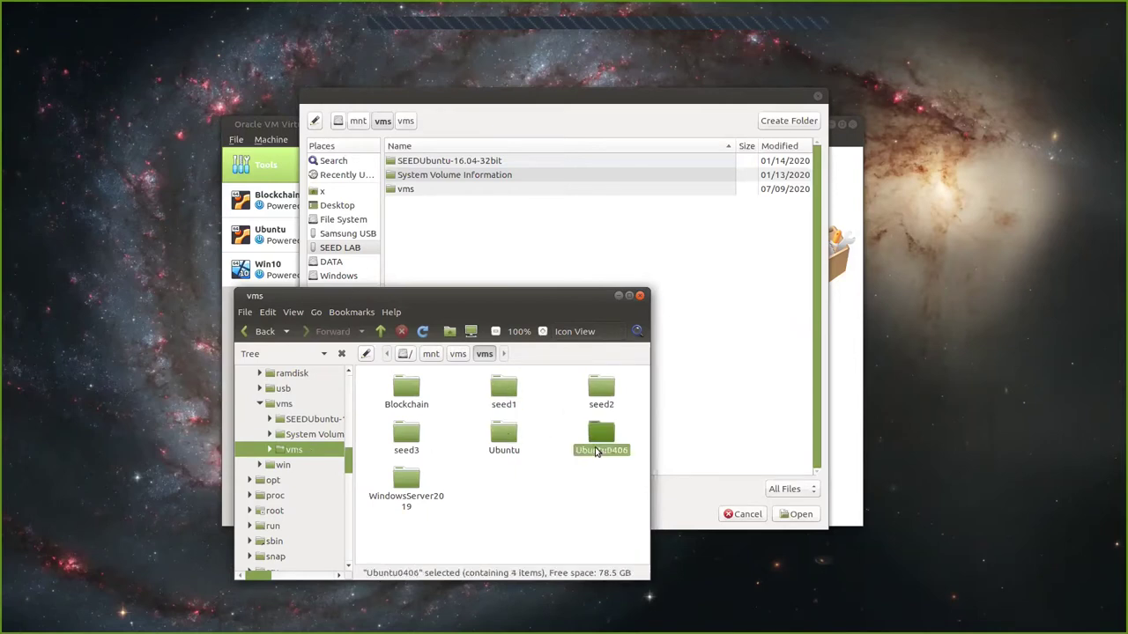
Step: Permanently delete the seed1, seed2, seed3, Ubuntu and Ubuntu0406 folders from /mnt/vms/vms and close the file manager
left_click(506, 472)
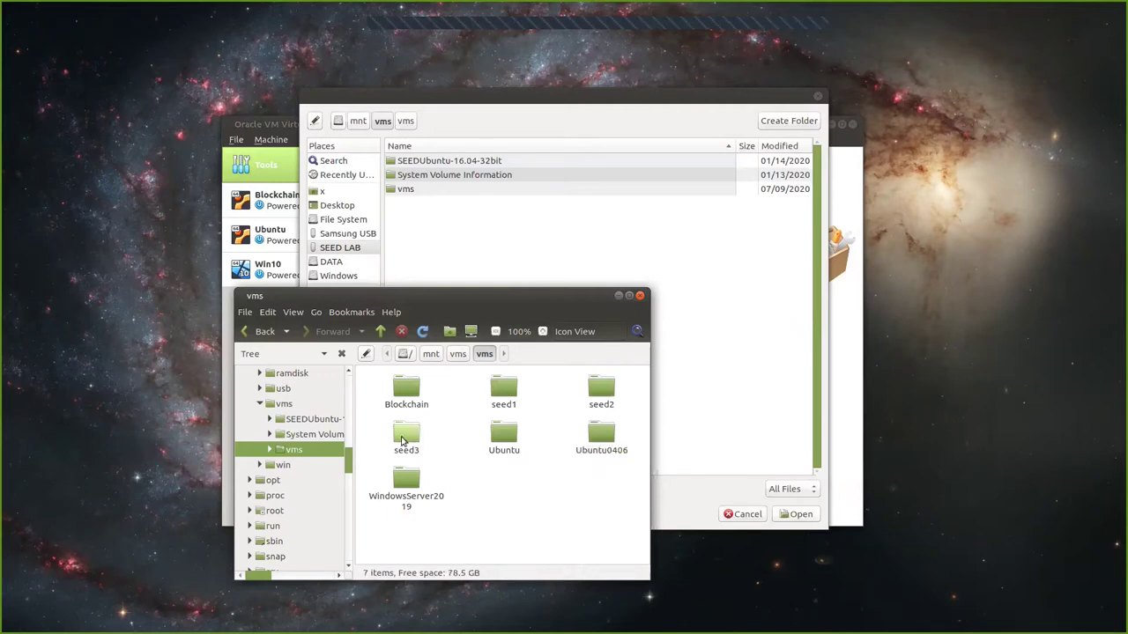
left_click(404, 432)
left_click(508, 392, "ctrl")
left_click(600, 390, "ctrl")
left_click(504, 434, "ctrl")
left_click(601, 434, "ctrl")
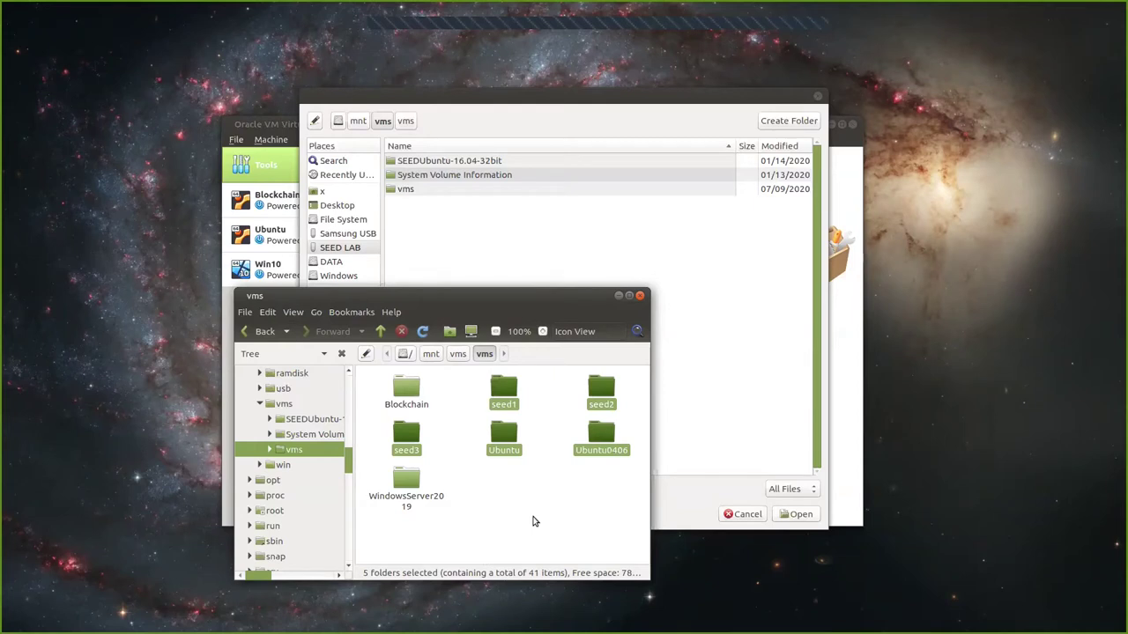
key("shift+Delete")
left_click(557, 487)
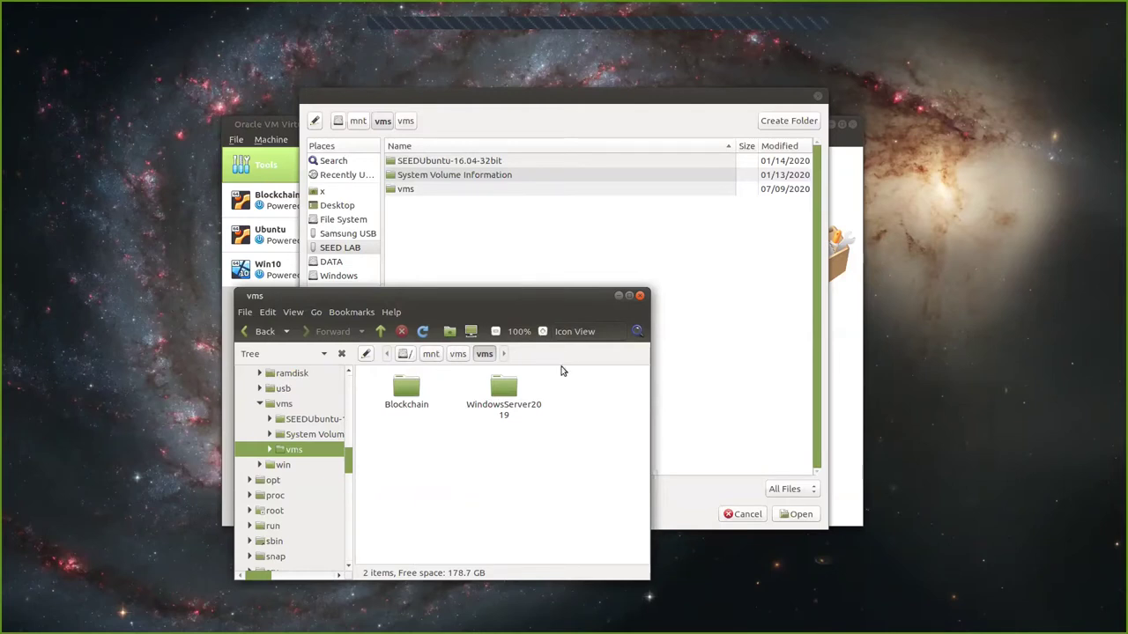
left_click(639, 297)
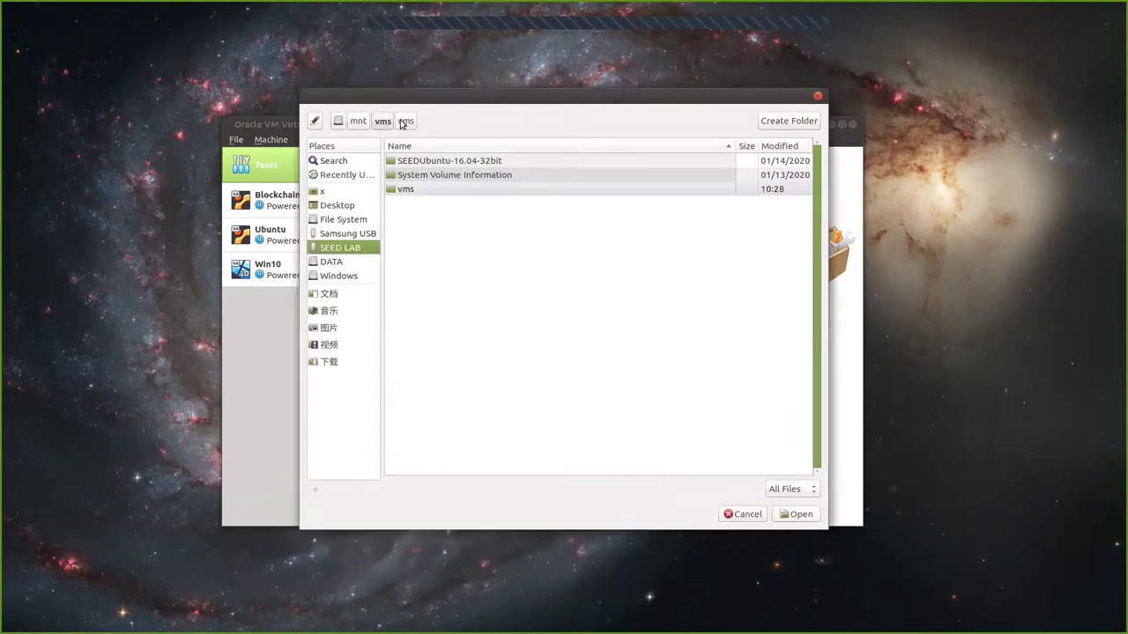
Step: Set the machine folder to /mnt/vms/vms and create seed1 with 1024 MB of memory and no virtual hard disk
left_click(405, 120)
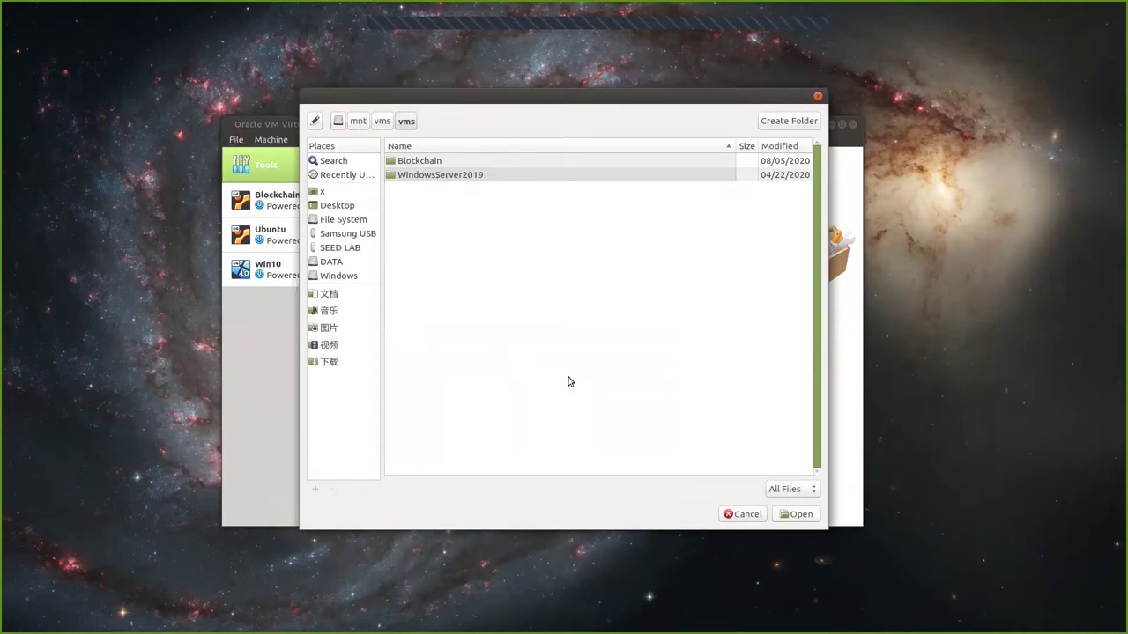
left_click(800, 515)
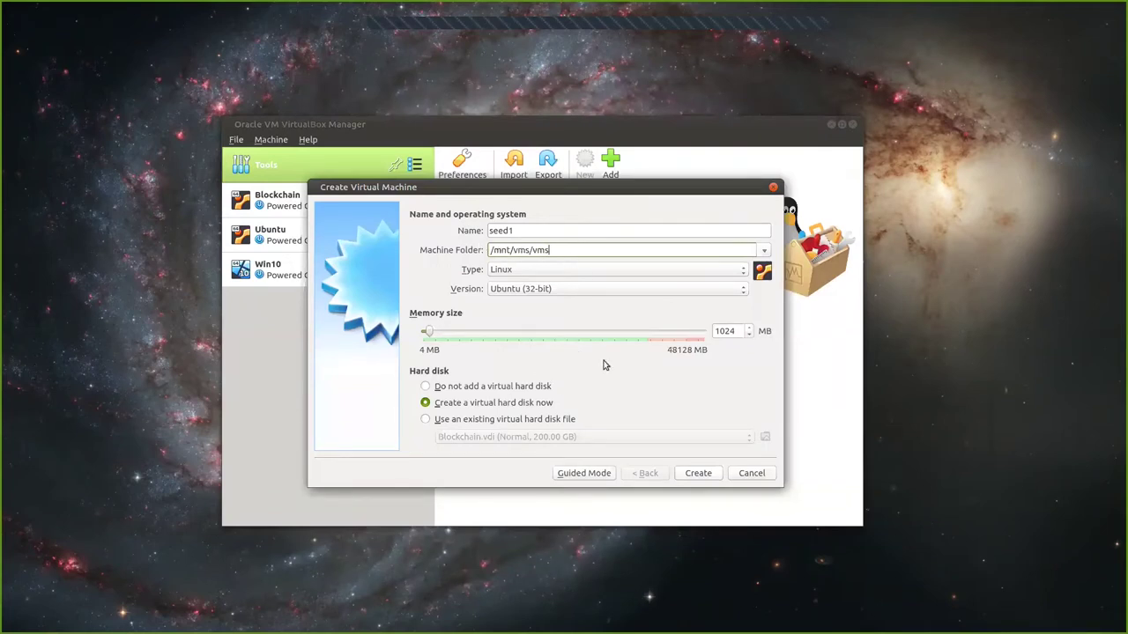
left_click(743, 332)
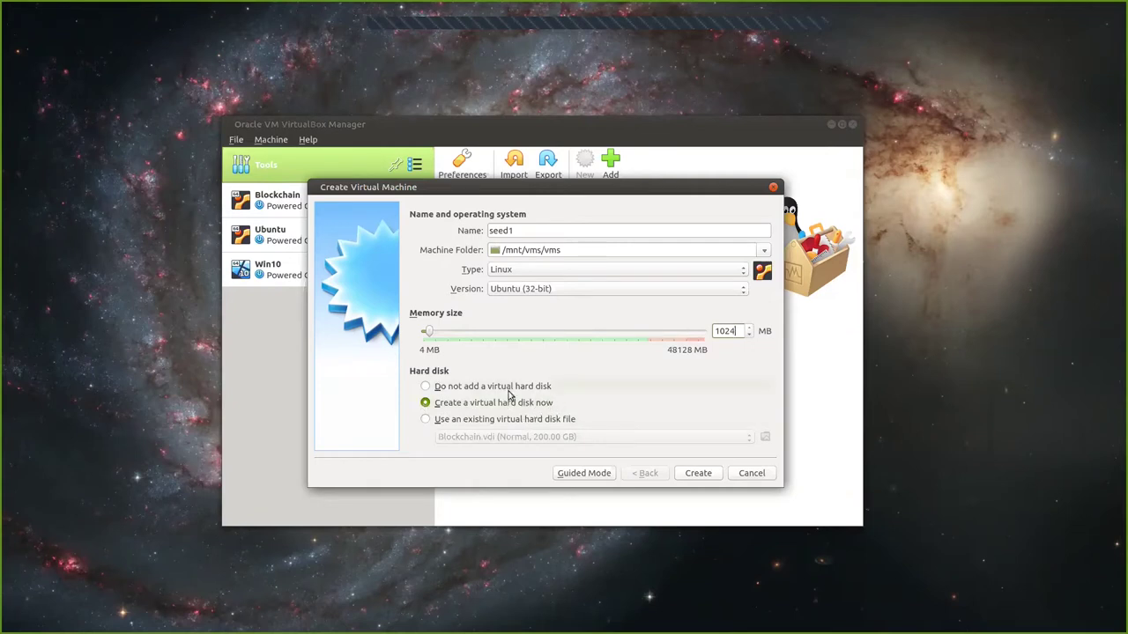
left_click(425, 389)
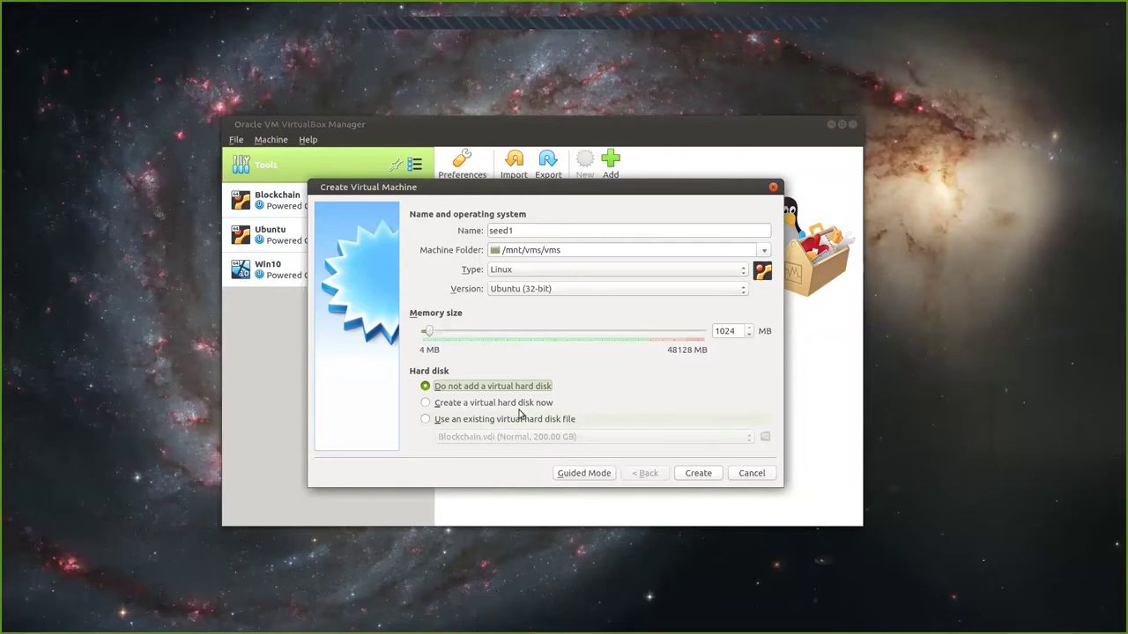
left_click(697, 473)
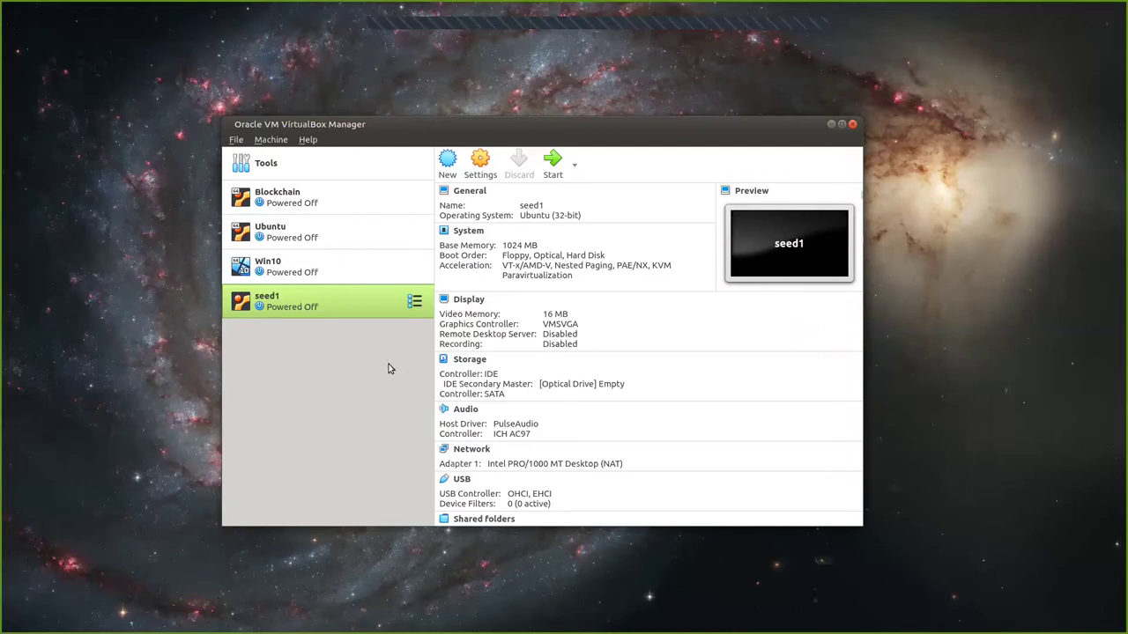
Step: Remove the existing NatNetwork from the NAT networks in the global network preferences
left_click(264, 162)
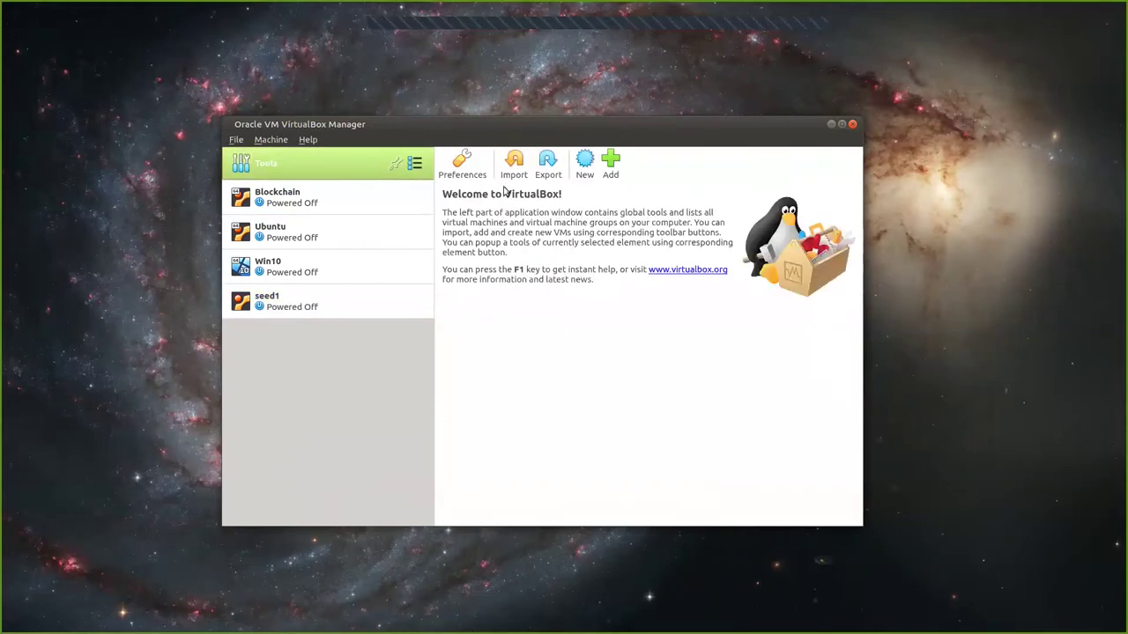
left_click(462, 162)
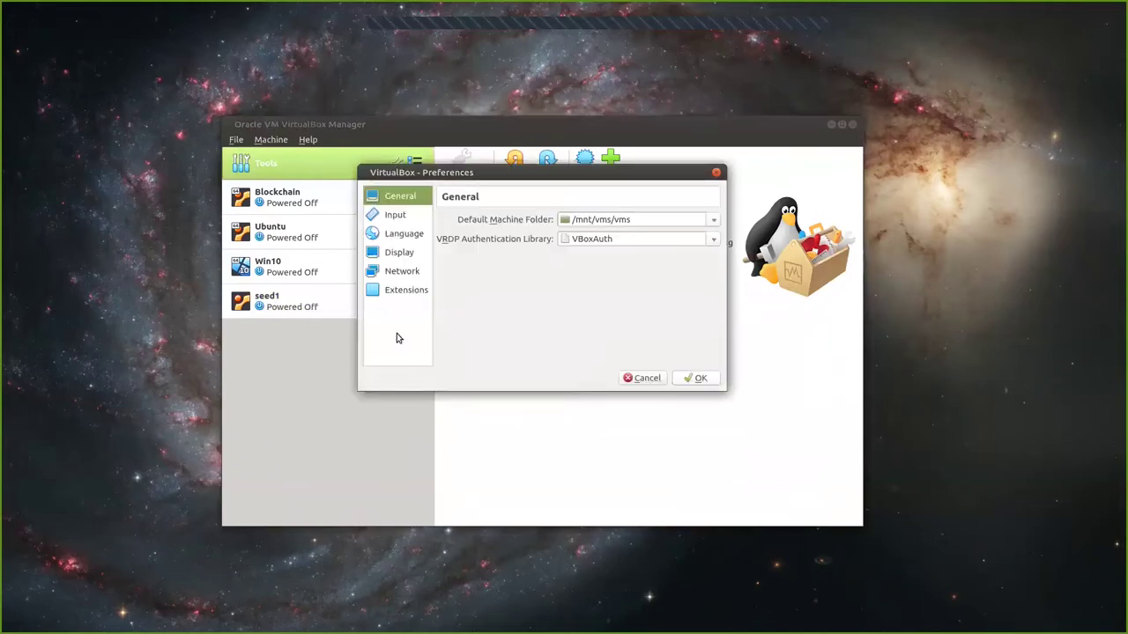
left_click(396, 273)
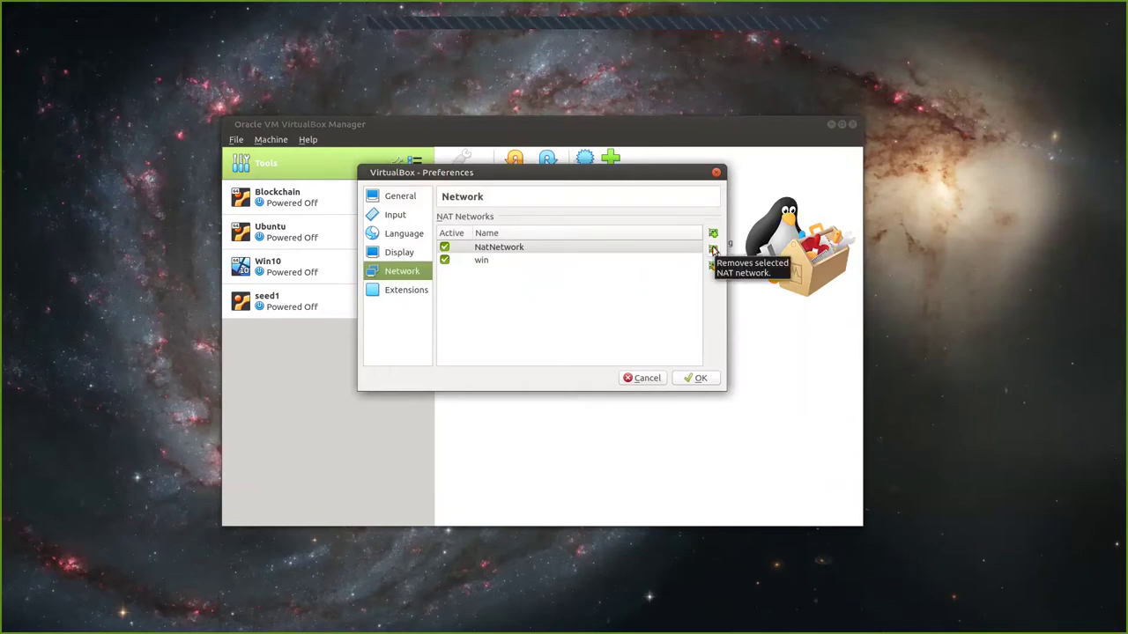
left_click(713, 250)
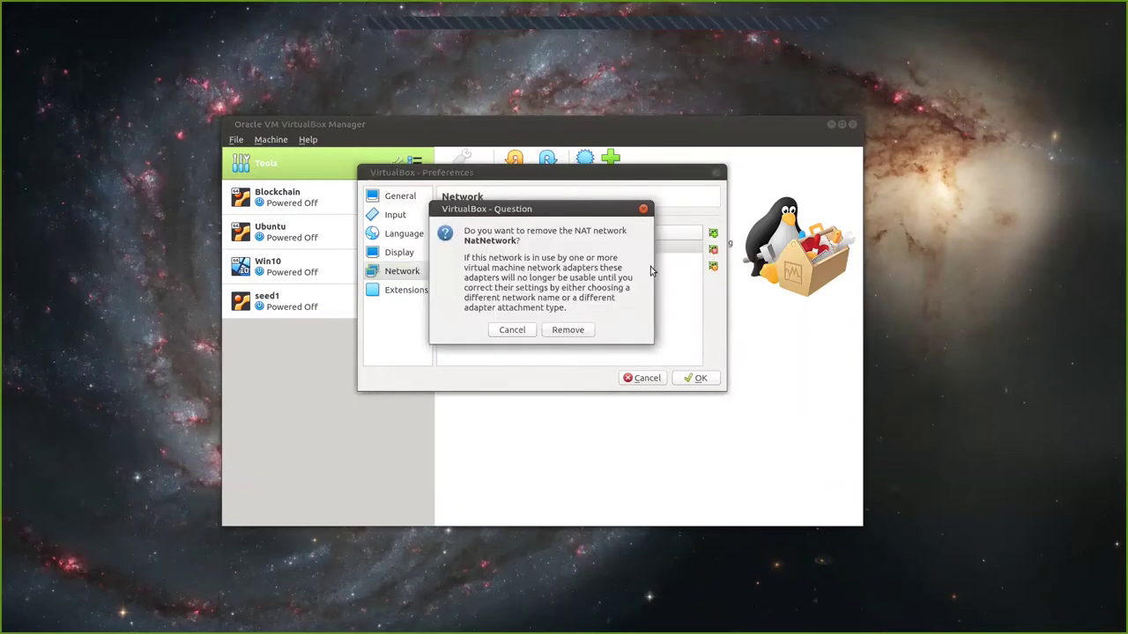
left_click(565, 331)
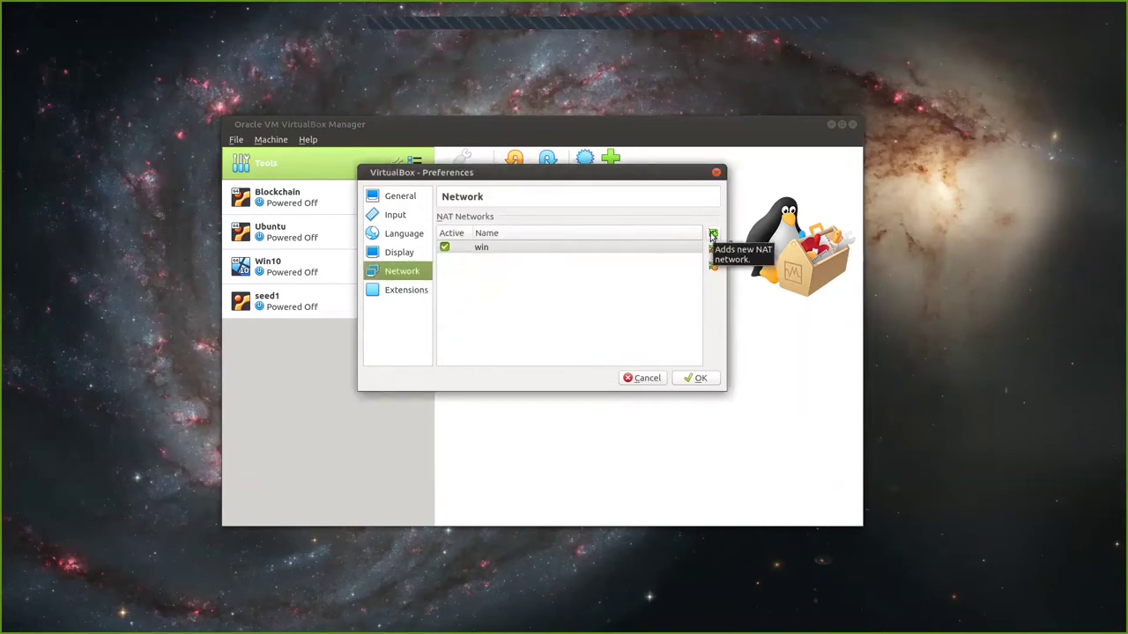
Step: Add a new NAT network and set its network CIDR to 10.20.30.0/24
left_click(712, 234)
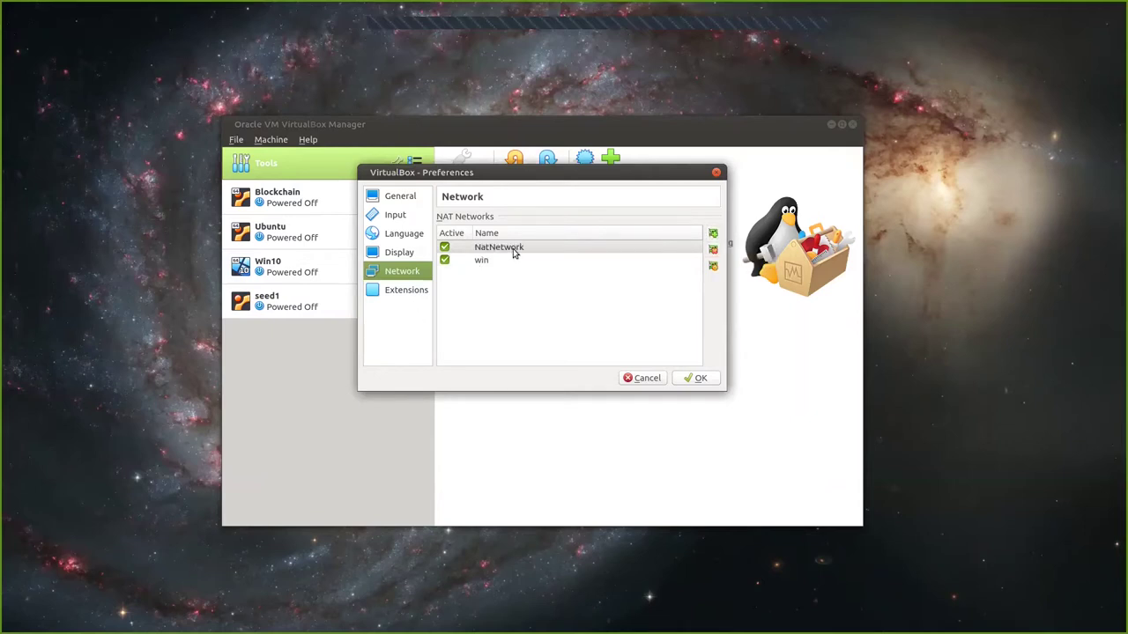
mouse_move(516, 254)
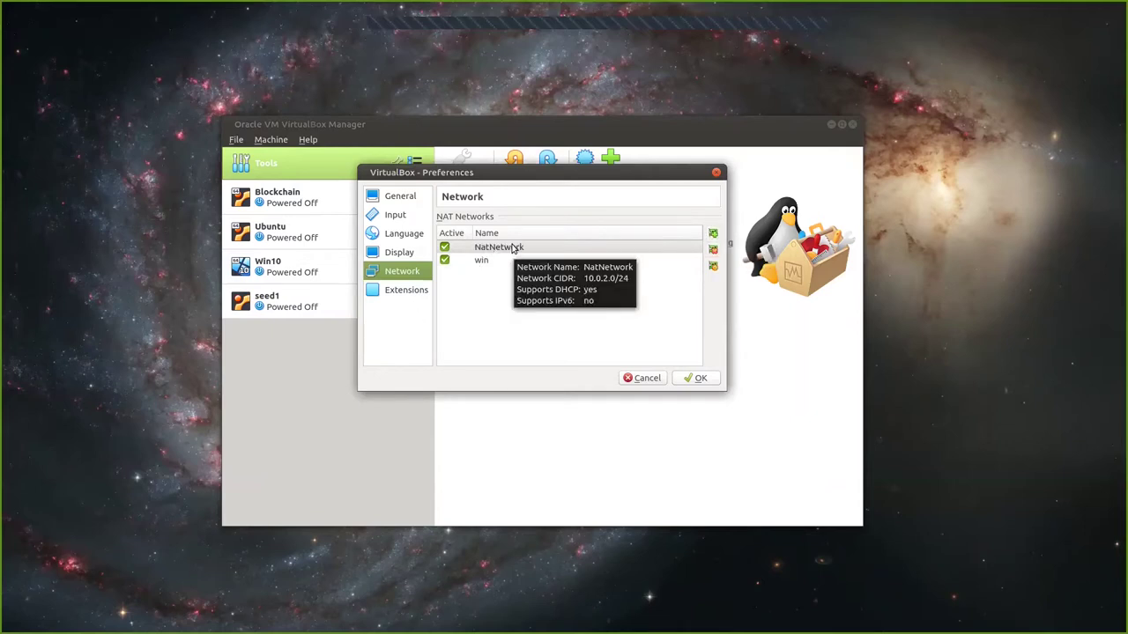
double_click(515, 249)
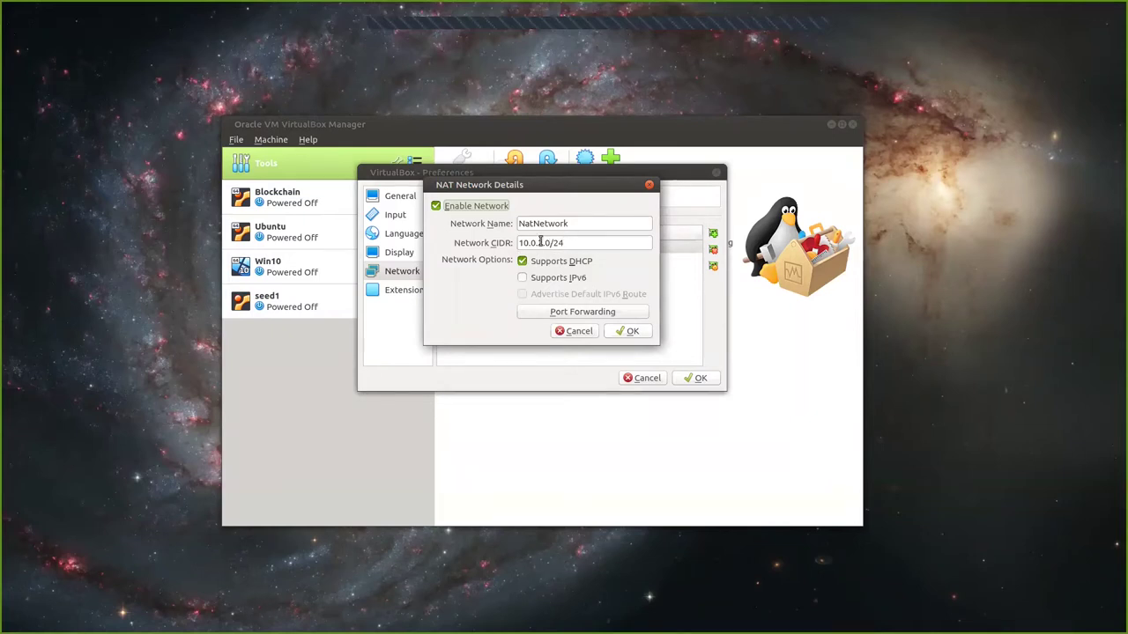
left_click_drag(544, 243, 530, 244)
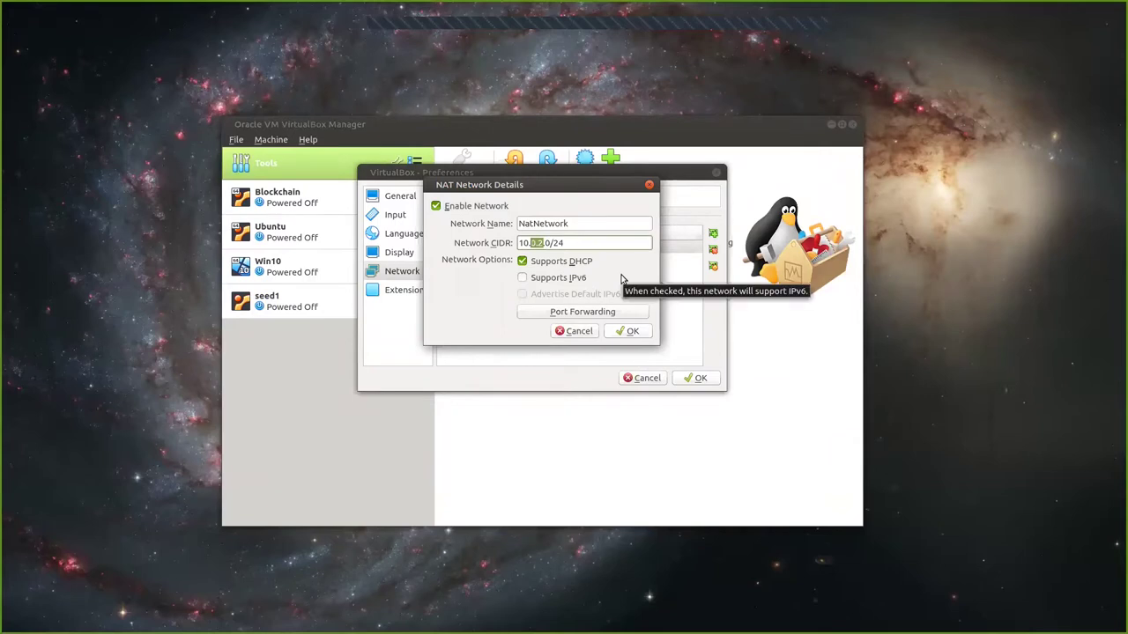
type("20")
key("BackSpace")
type("30")
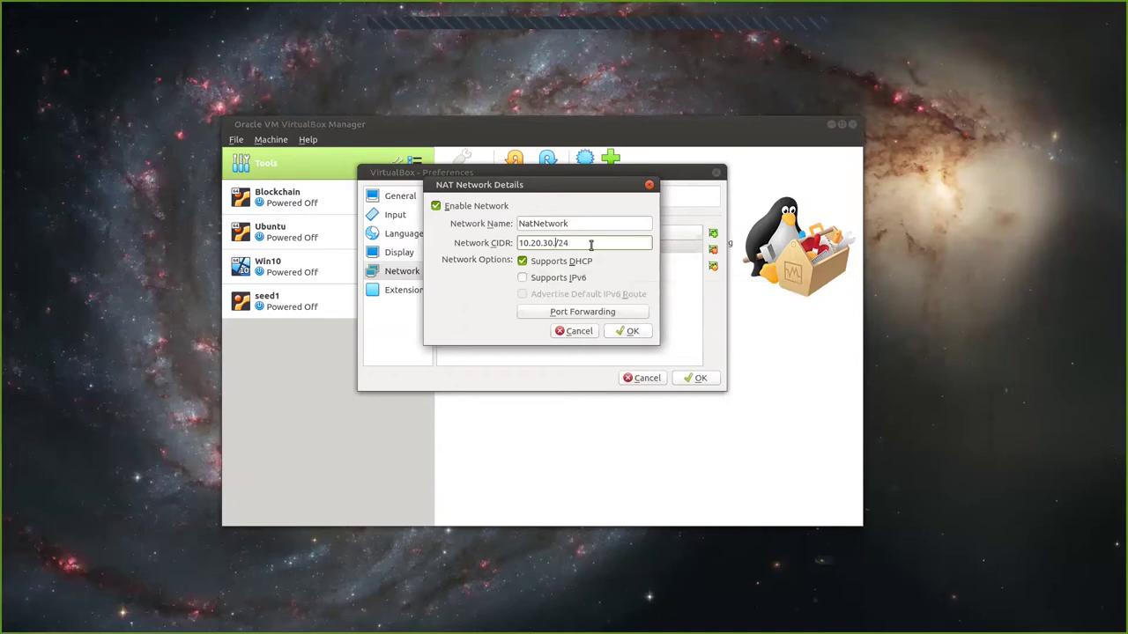
type("9")
key("BackSpace")
type("0")
left_click(575, 186)
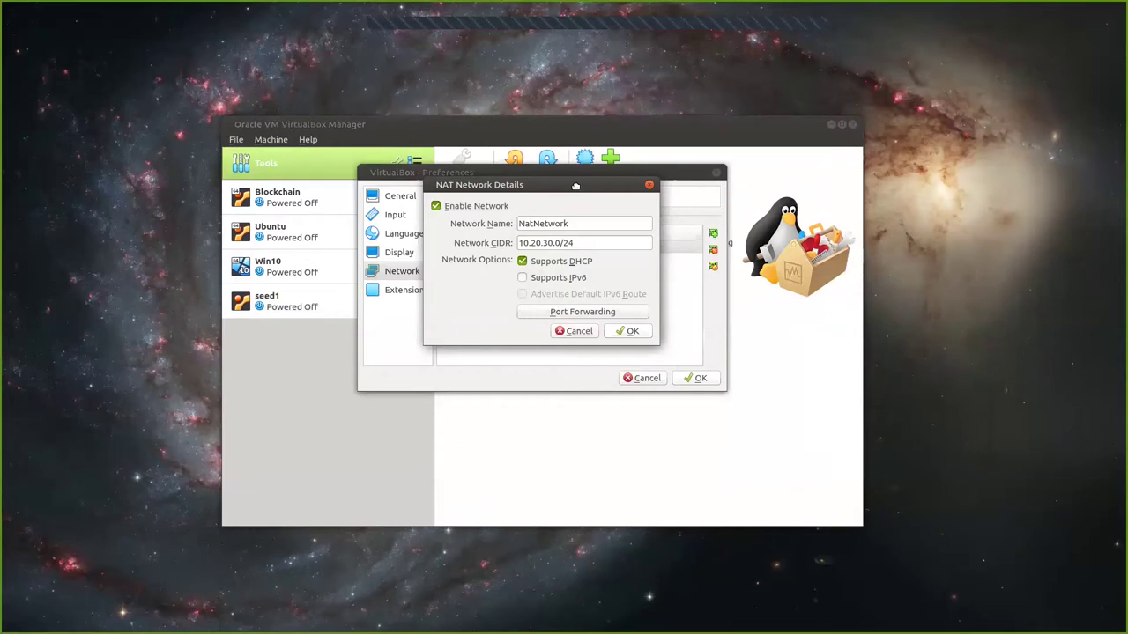
left_click_drag(575, 186, 573, 197)
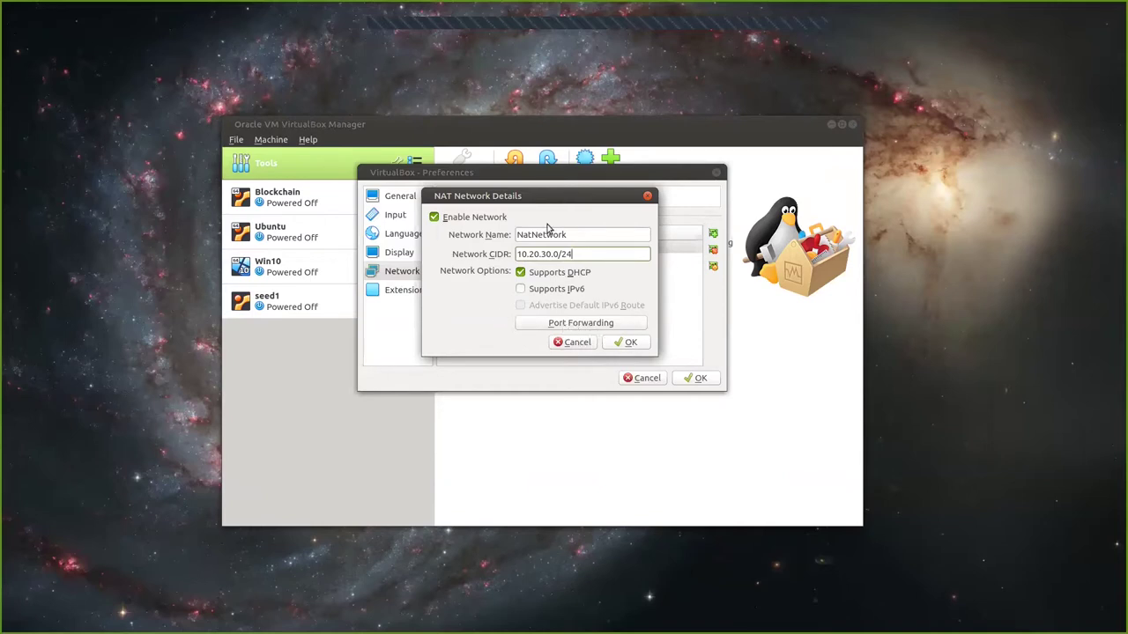
left_click(631, 343)
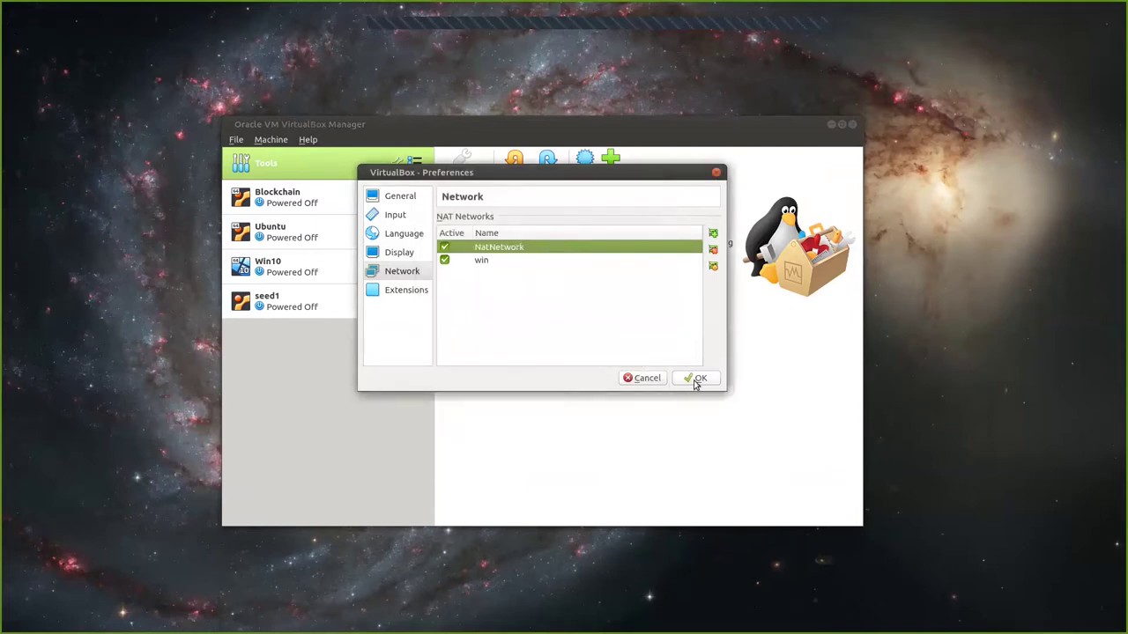
Step: Recheck the details of NatNetwork, save the network preferences and close the manager window
double_click(590, 246)
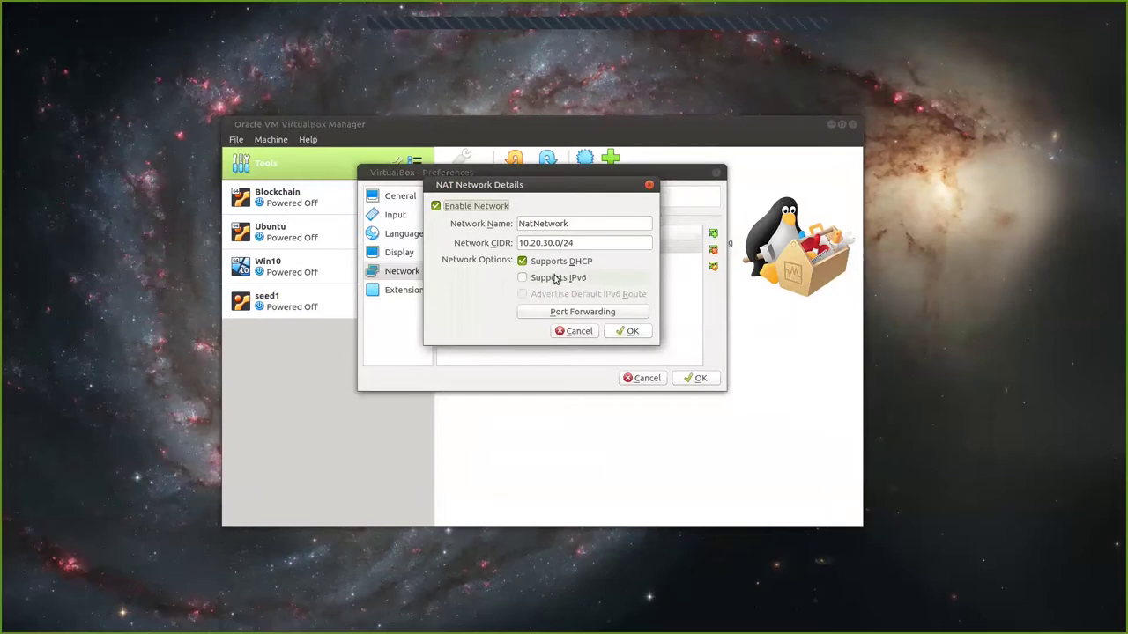
left_click(632, 332)
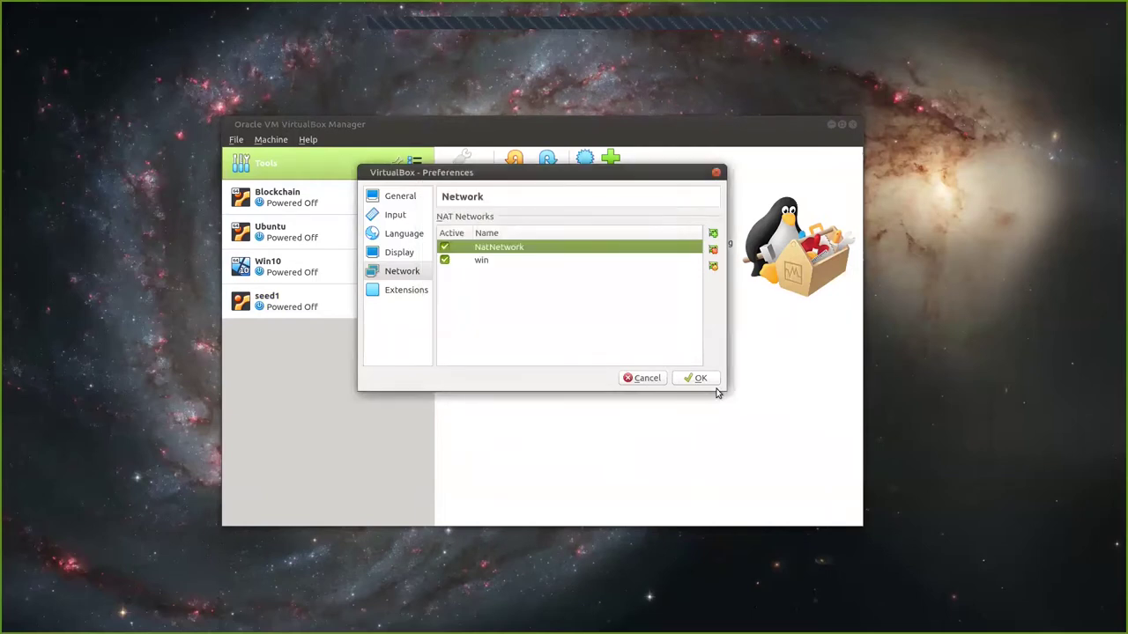
double_click(532, 249)
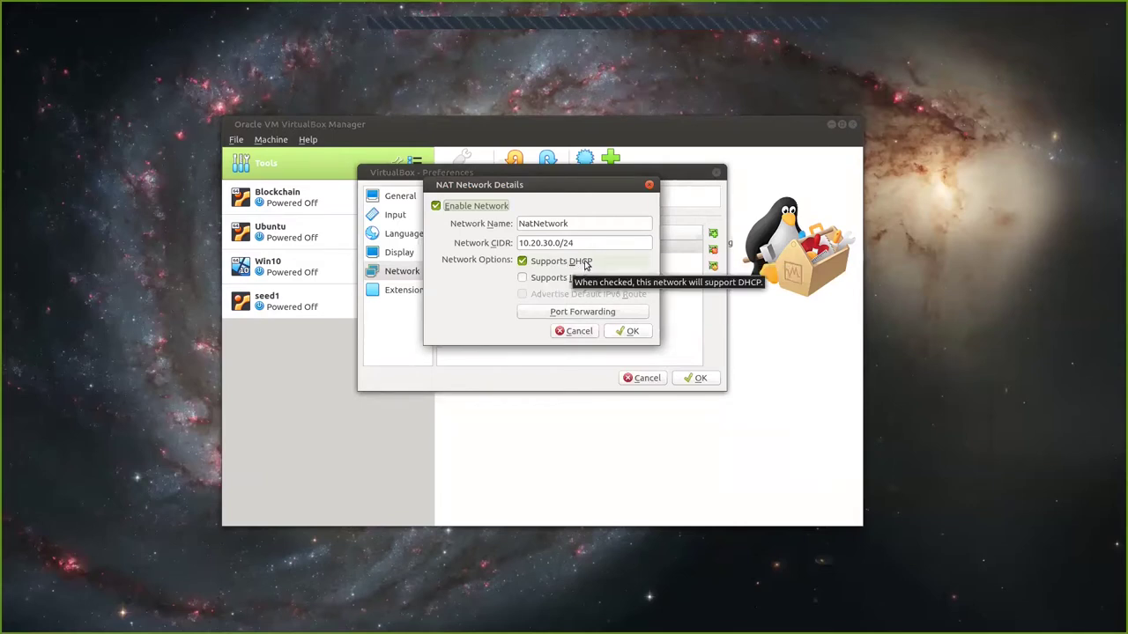
left_click(630, 332)
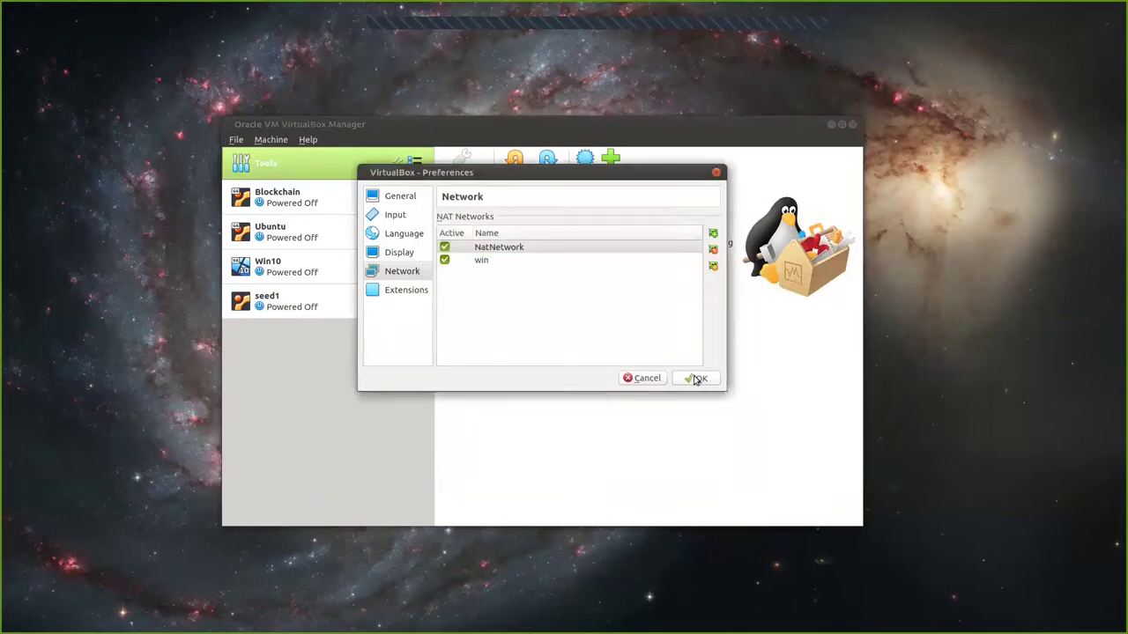
left_click(696, 379)
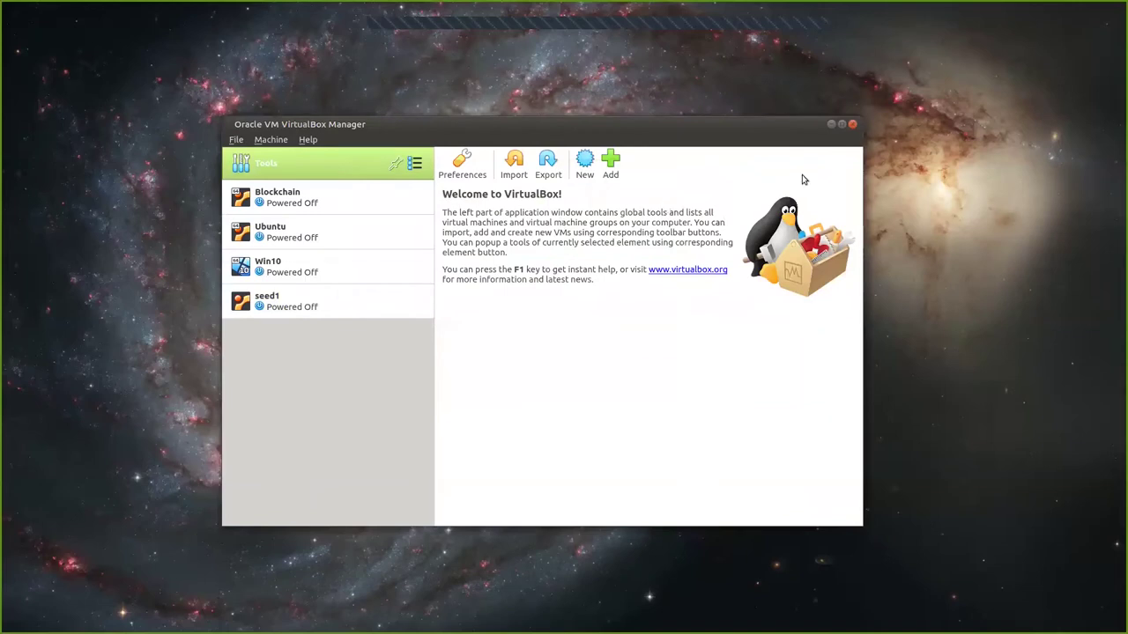
left_click(853, 129)
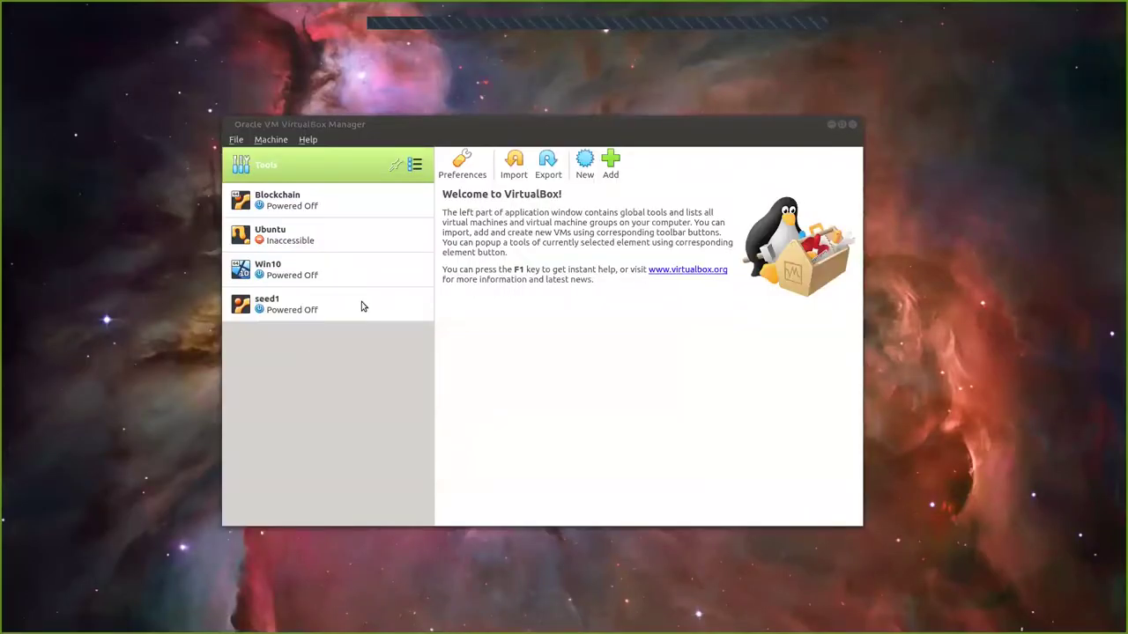
Step: Set both Shared Clipboard and Drag'n'Drop to Bidirectional in the advanced general settings of seed1
left_click(359, 306)
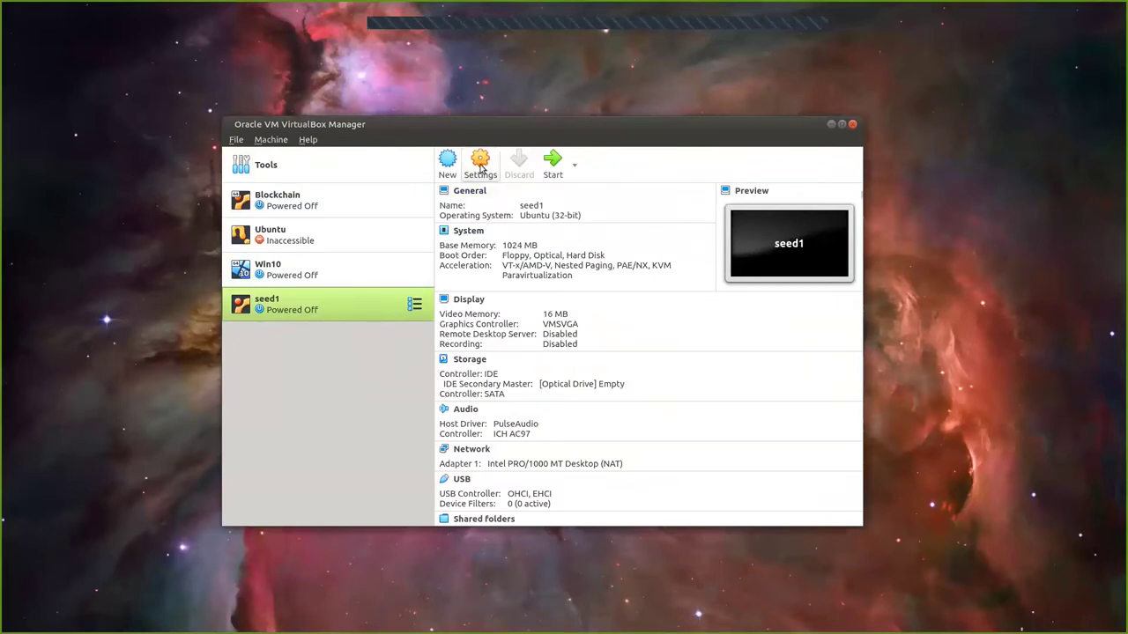
scroll(519, 458, "down", 1)
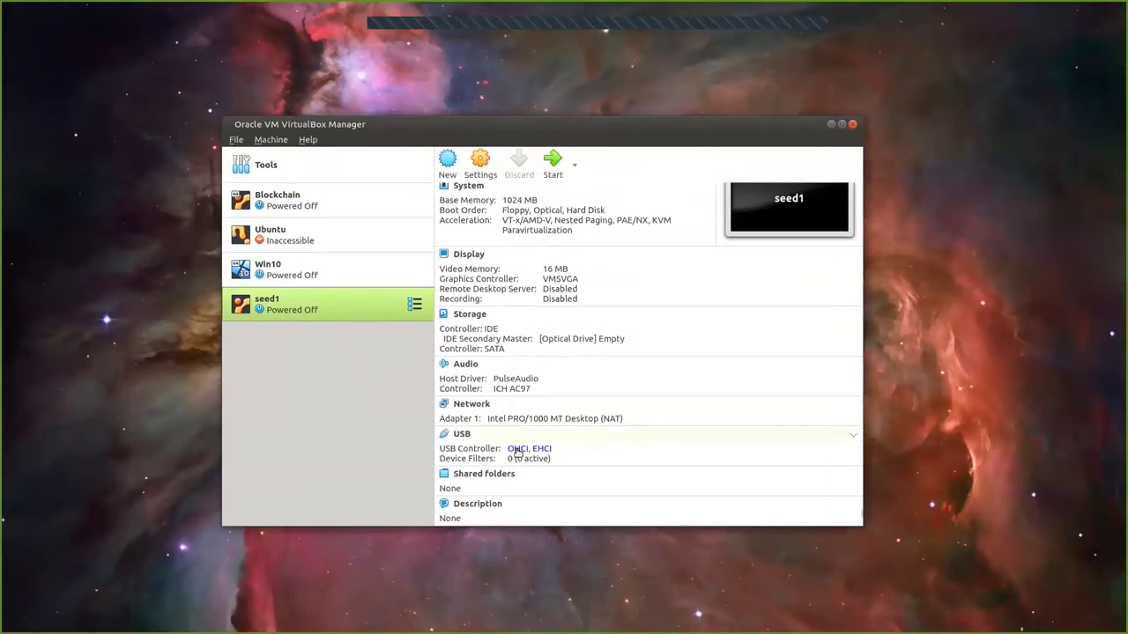
left_click_drag(524, 524, 523, 606)
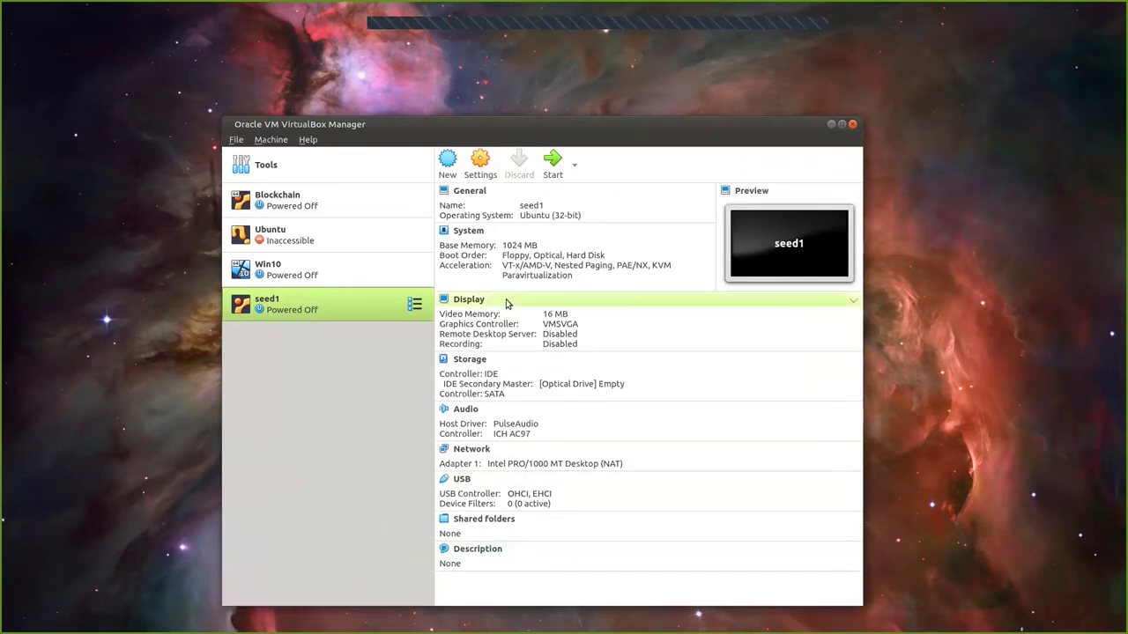
left_click(480, 165)
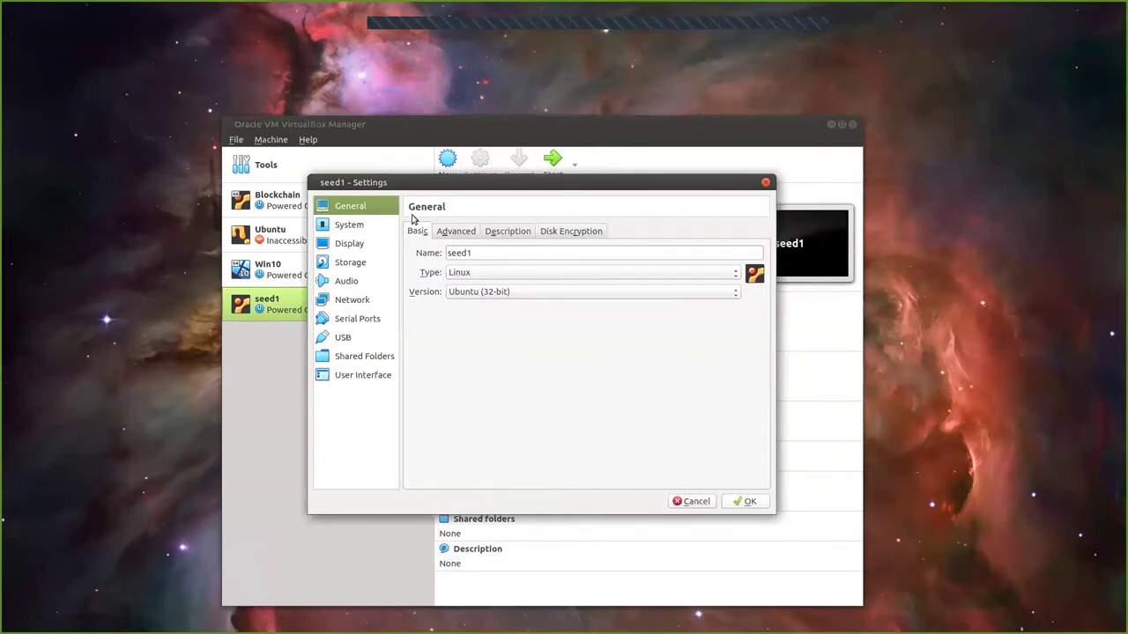
left_click(454, 232)
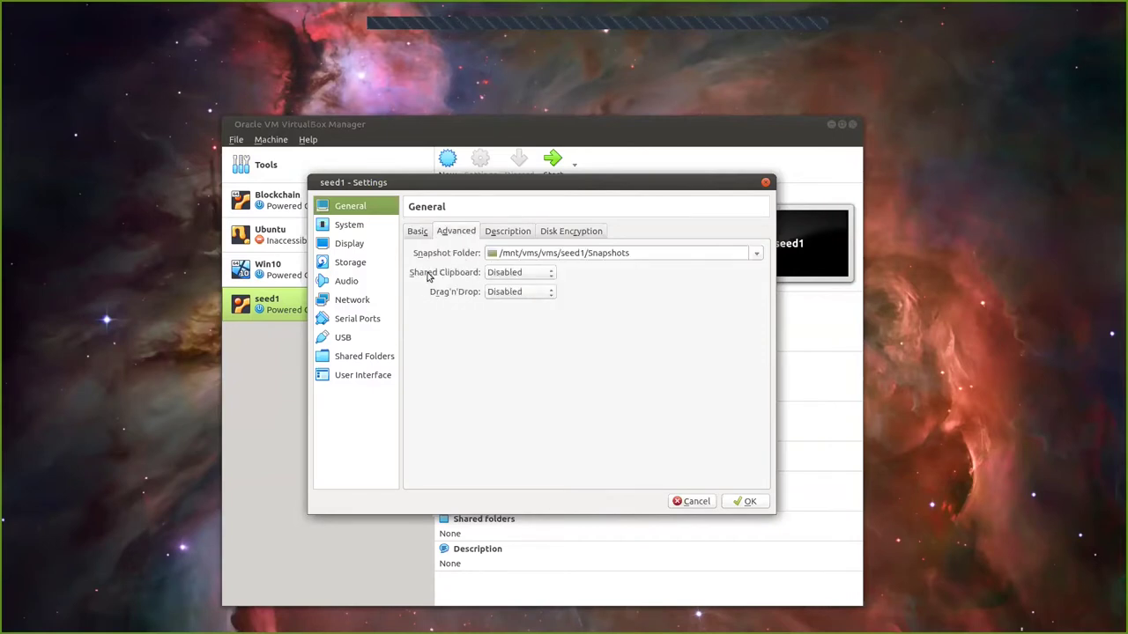
left_click(549, 276)
left_click(538, 316)
left_click(549, 294)
left_click(543, 334)
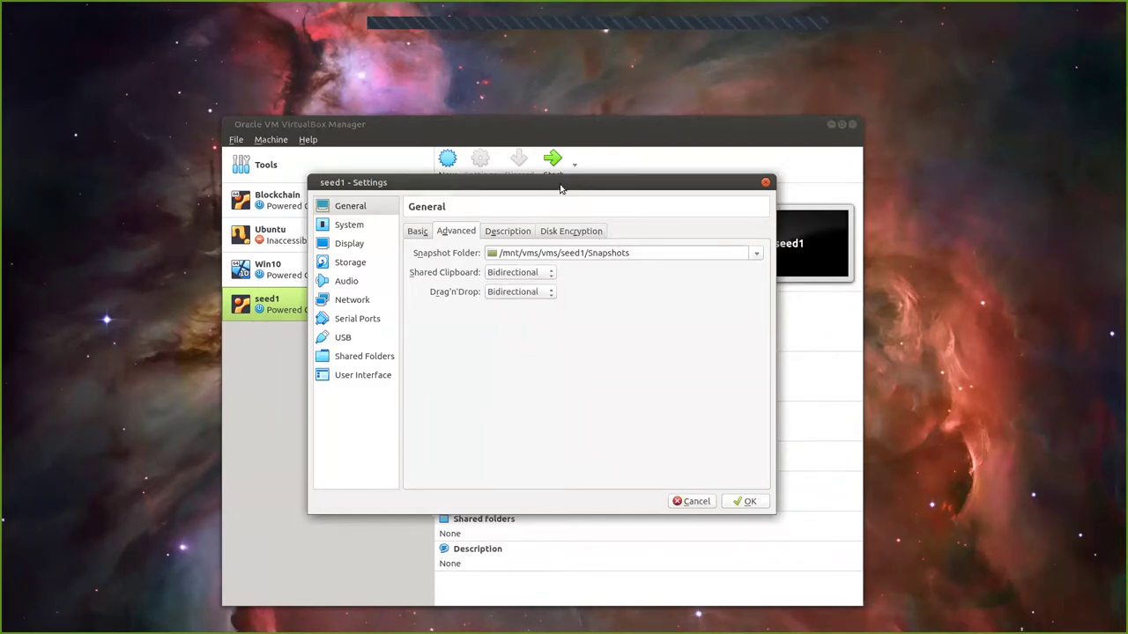
left_click_drag(561, 184, 565, 186)
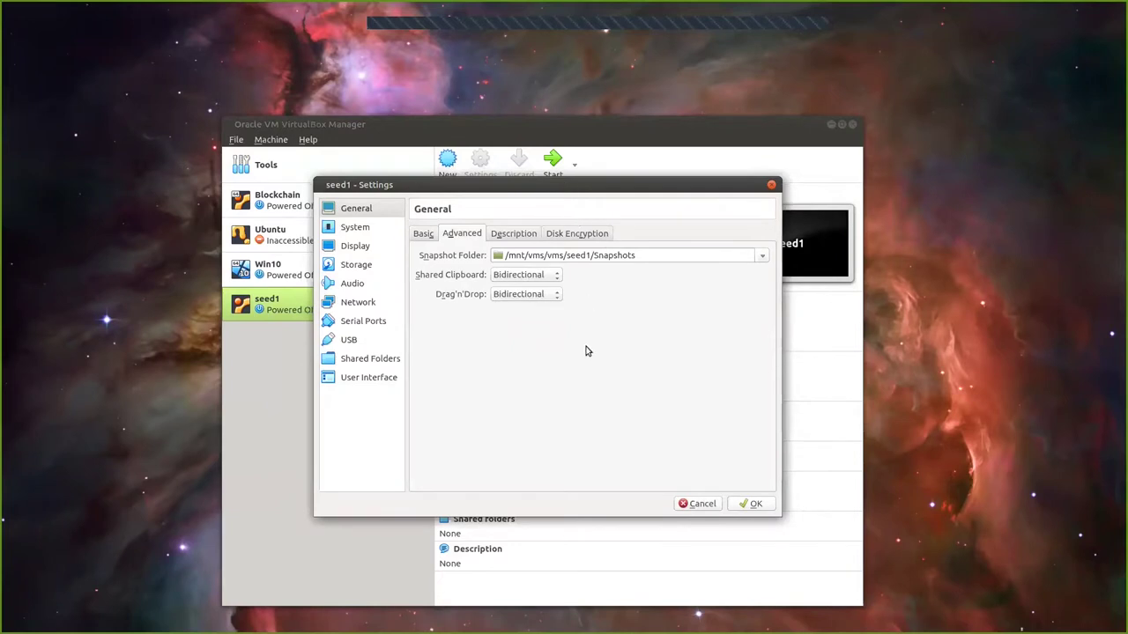
Step: Review the description, disk encryption, basic and advanced pages of seed1's general settings
left_click(511, 237)
left_click(580, 239)
left_click(468, 239)
left_click(422, 234)
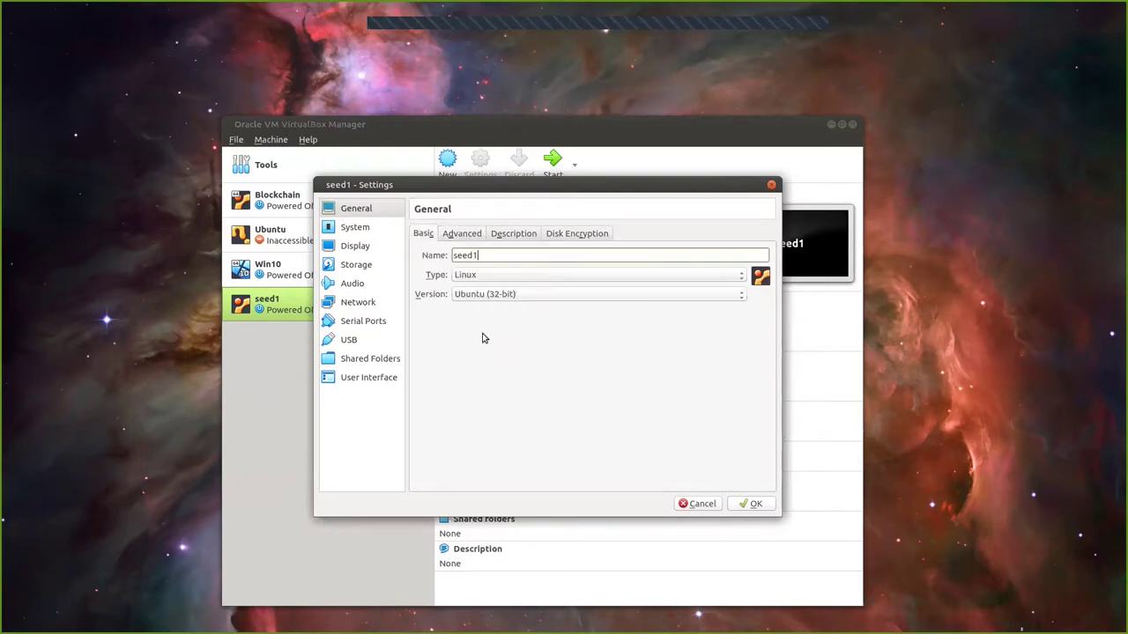
left_click(458, 236)
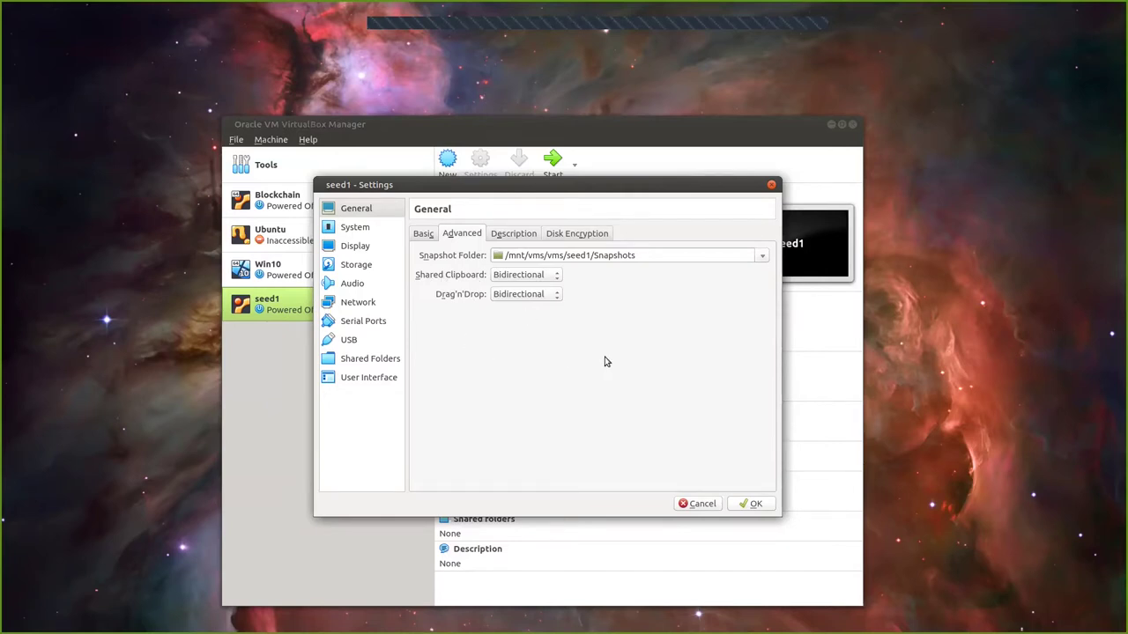
Step: Set the pointing device in seed1's system motherboard settings to PS/2 Mouse
left_click(355, 228)
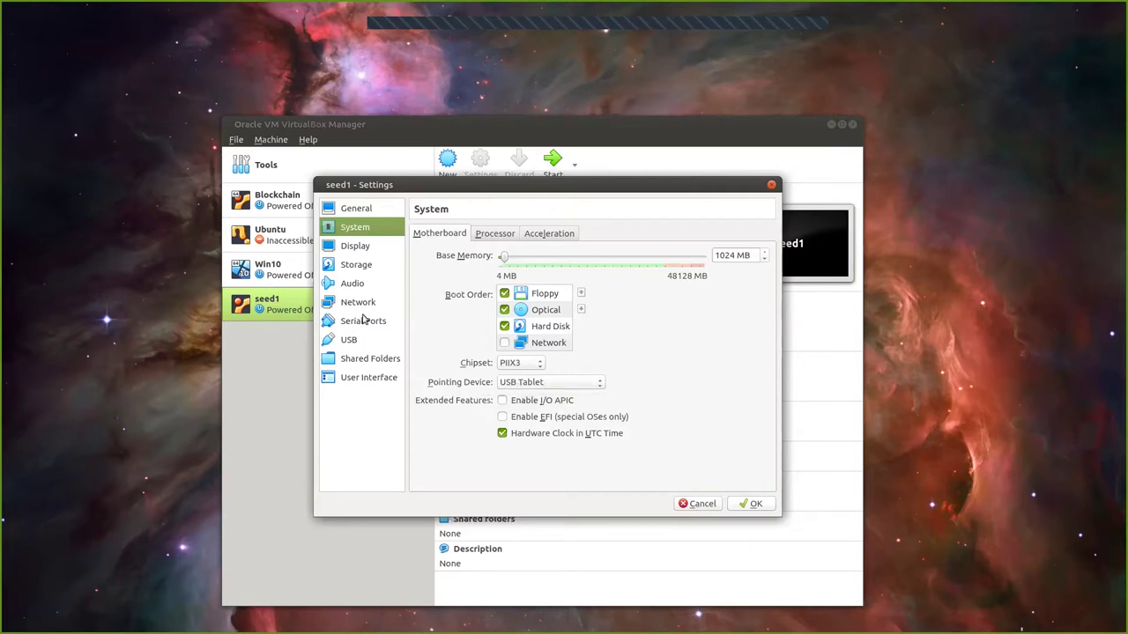
left_click(598, 386)
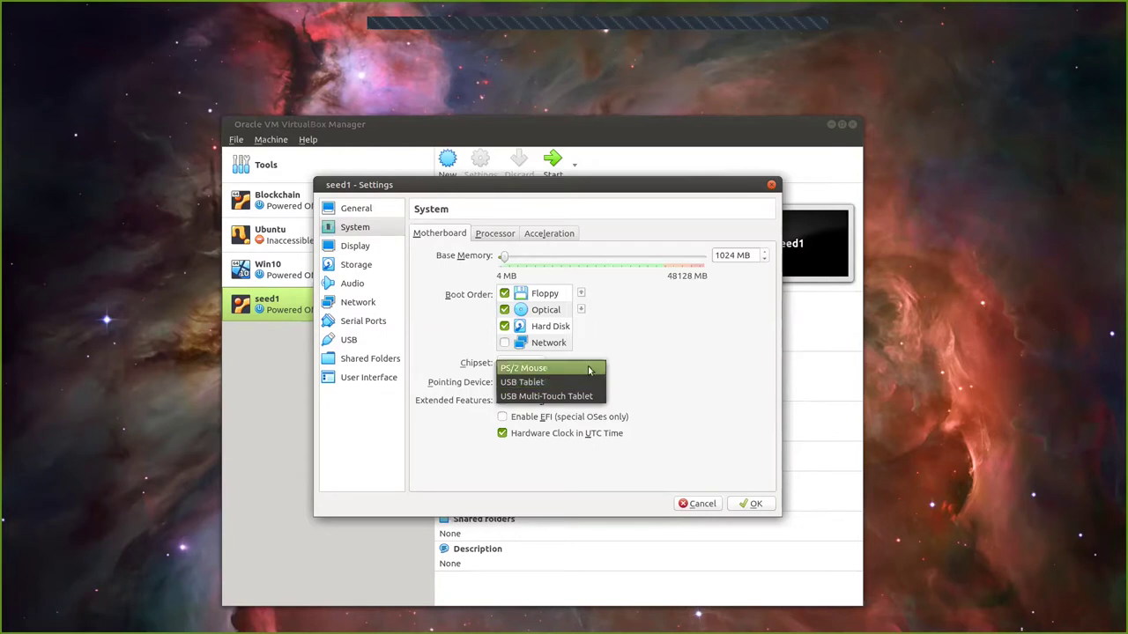
left_click(588, 370)
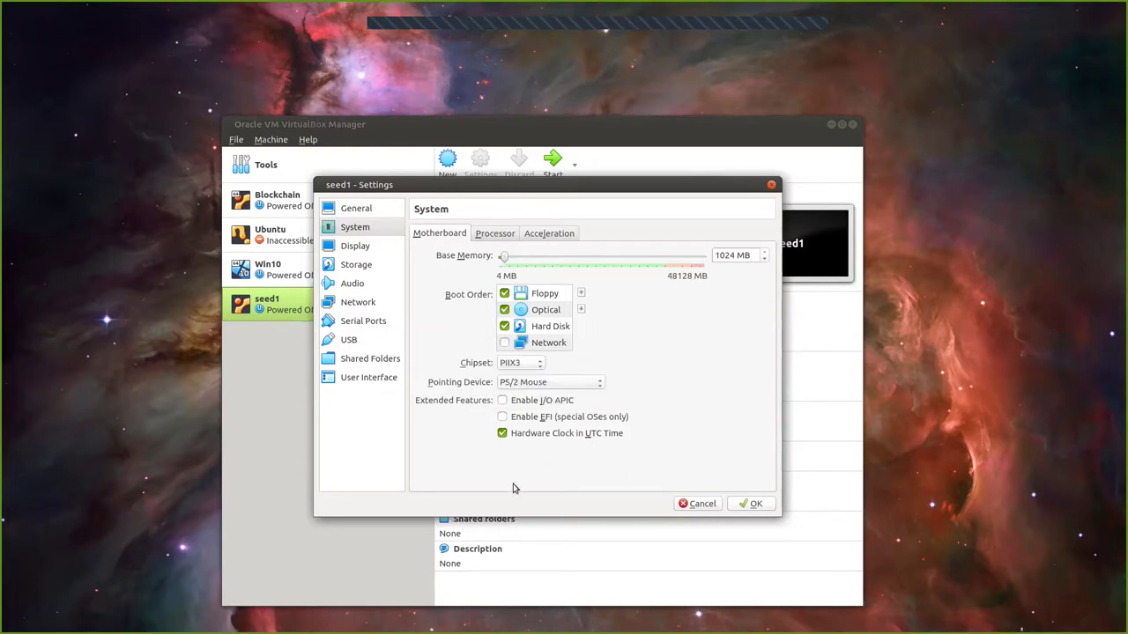
Step: Review seed1's processor, acceleration, display, storage controller and audio settings
left_click(486, 240)
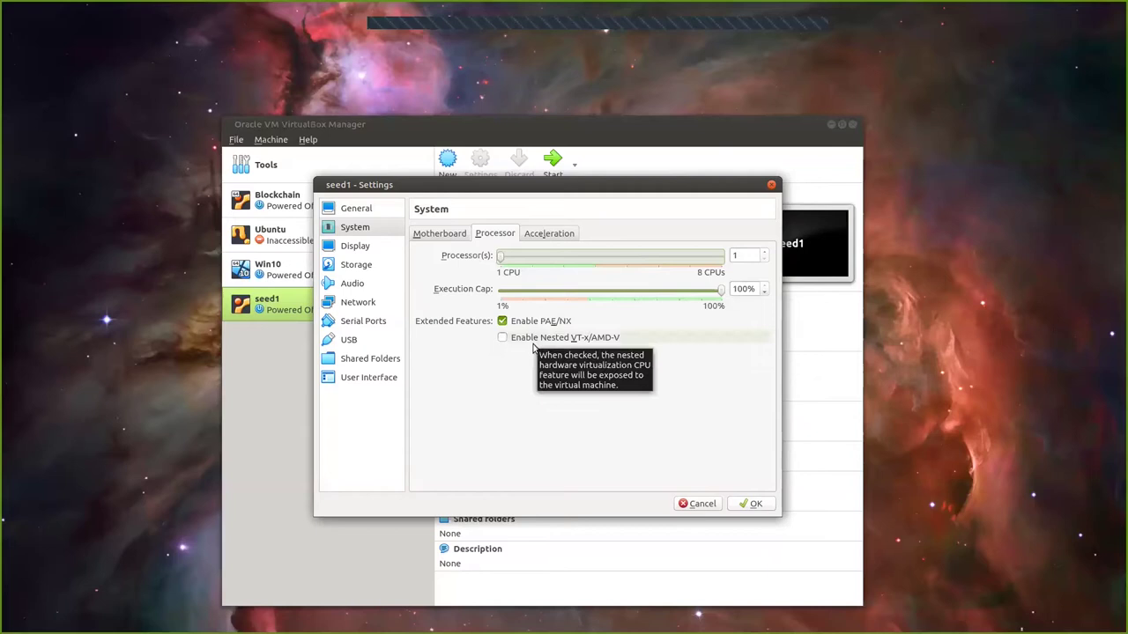
left_click(549, 234)
left_click(496, 238)
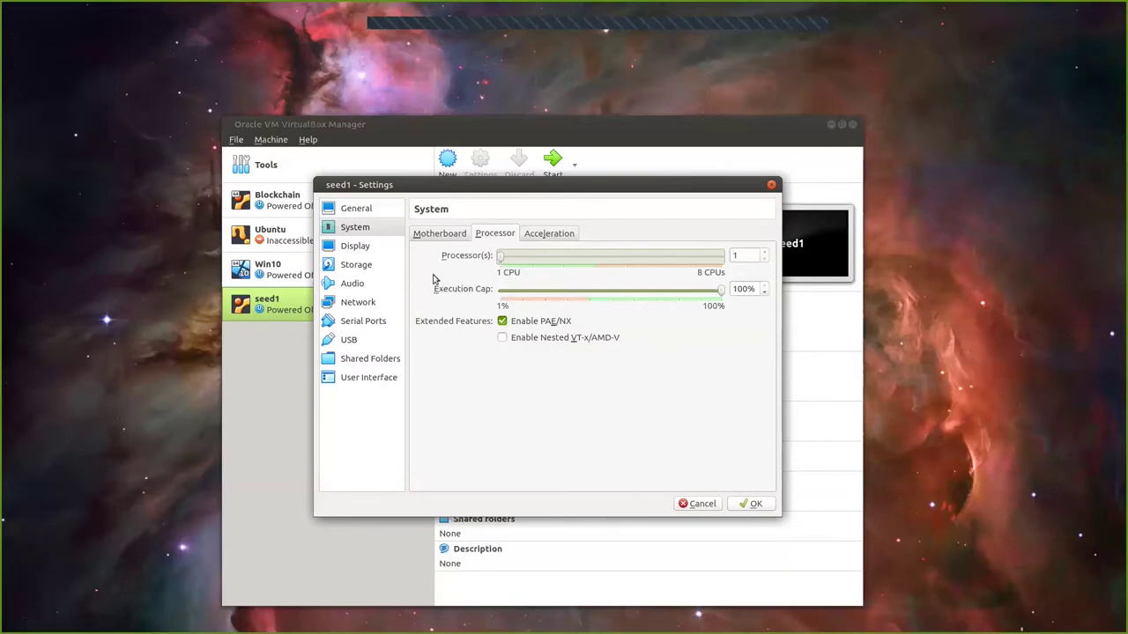
left_click(358, 248)
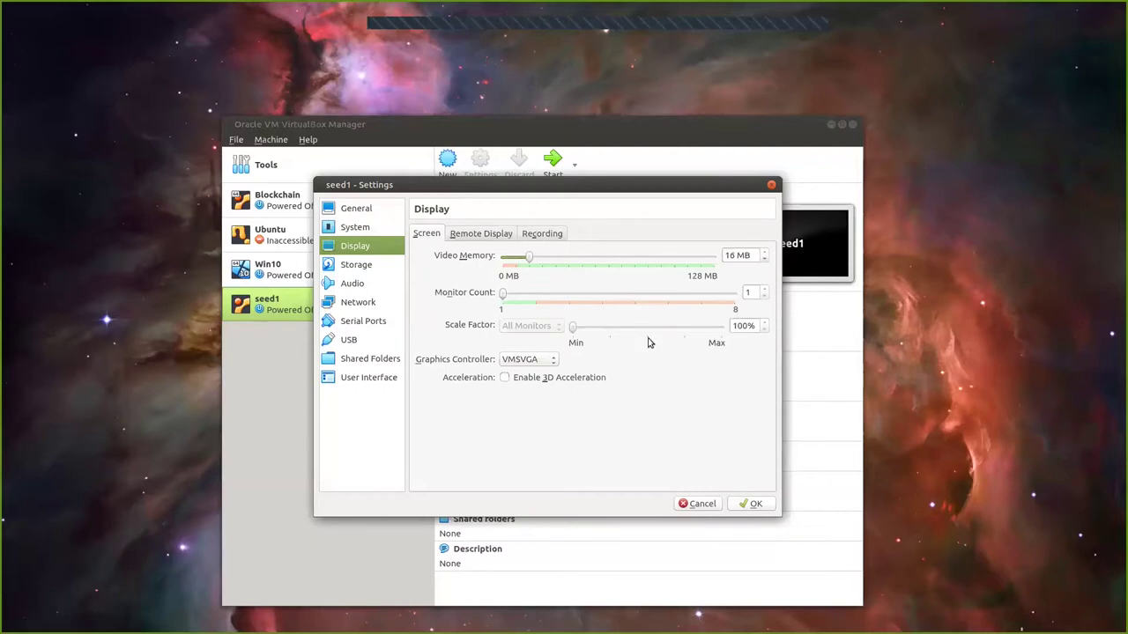
left_click(353, 267)
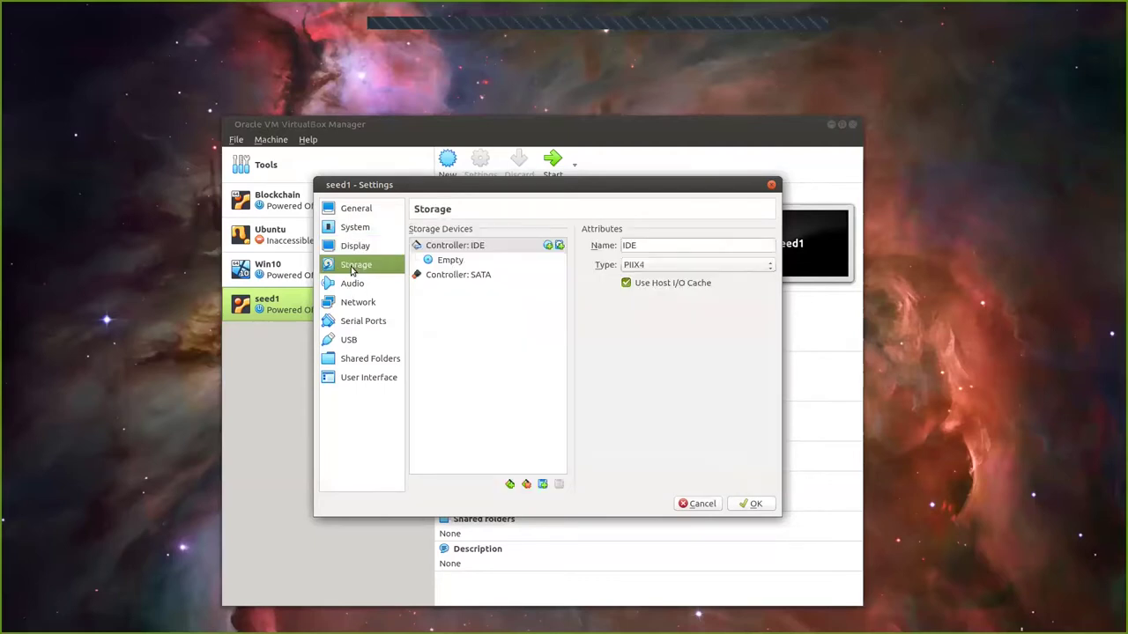
left_click(458, 277)
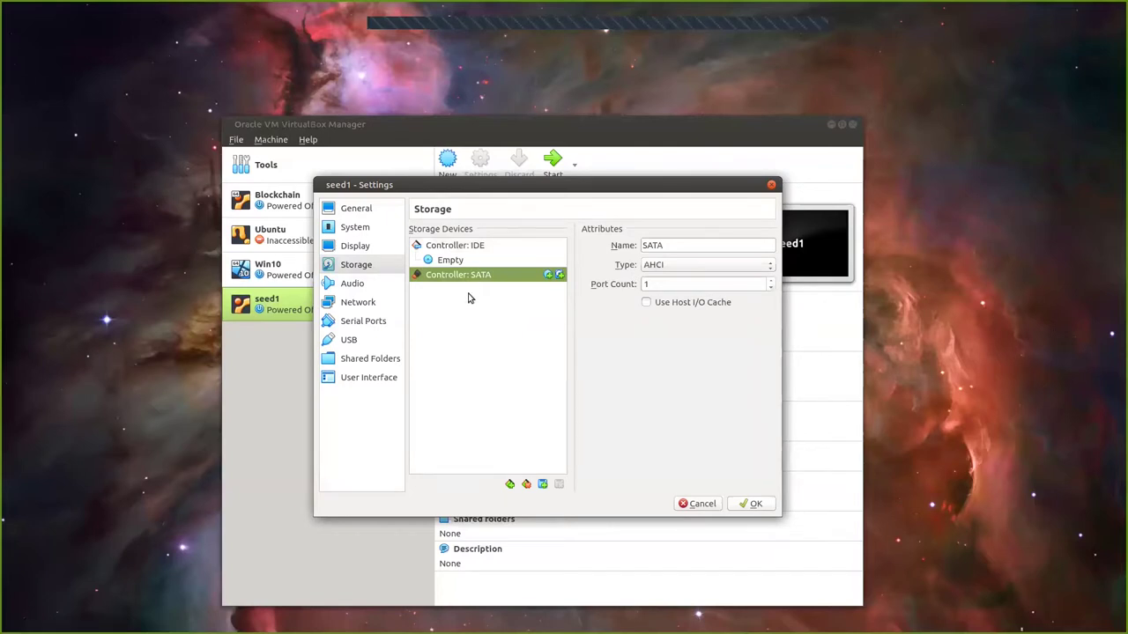
left_click(461, 246)
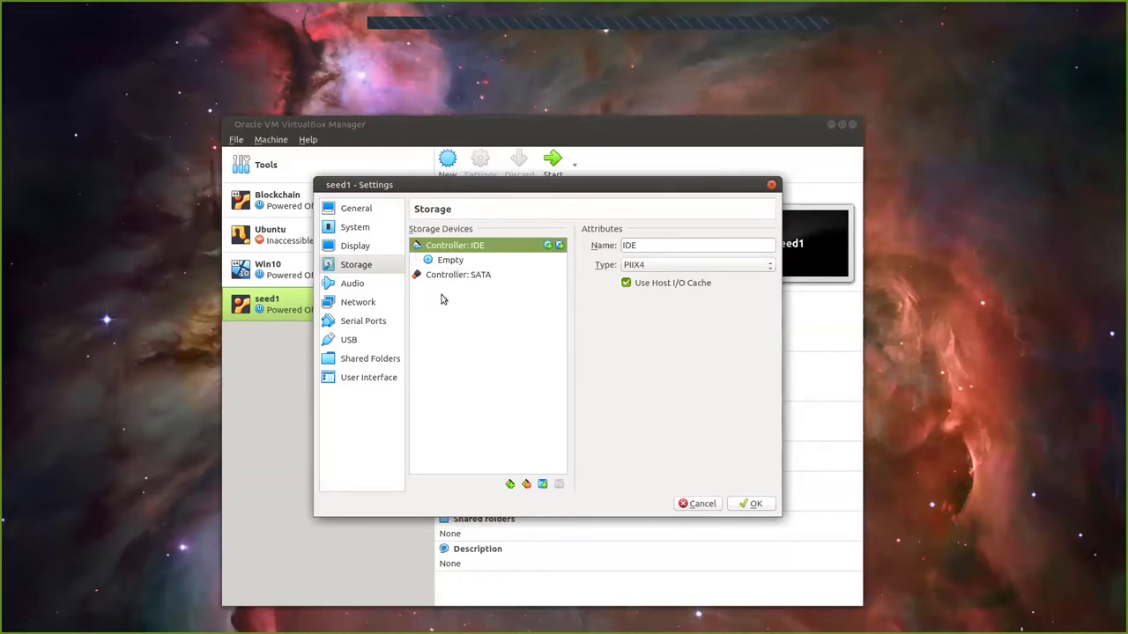
left_click(355, 284)
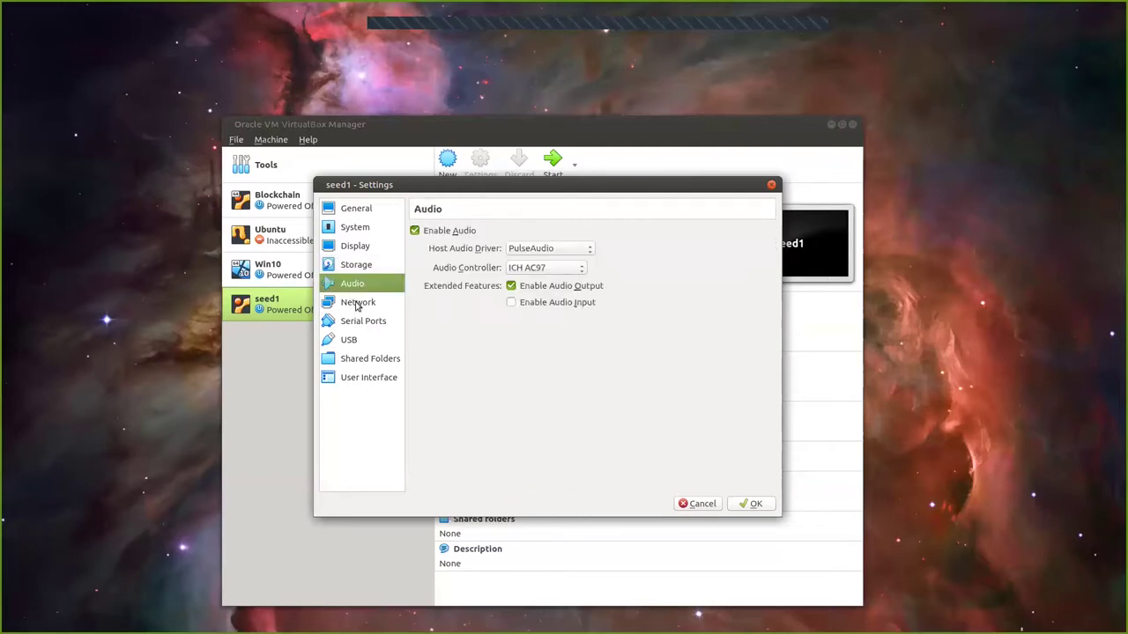
Step: Attach network Adapter 1 of seed1 to NAT Network and set its promiscuous mode to Allow All
left_click(357, 305)
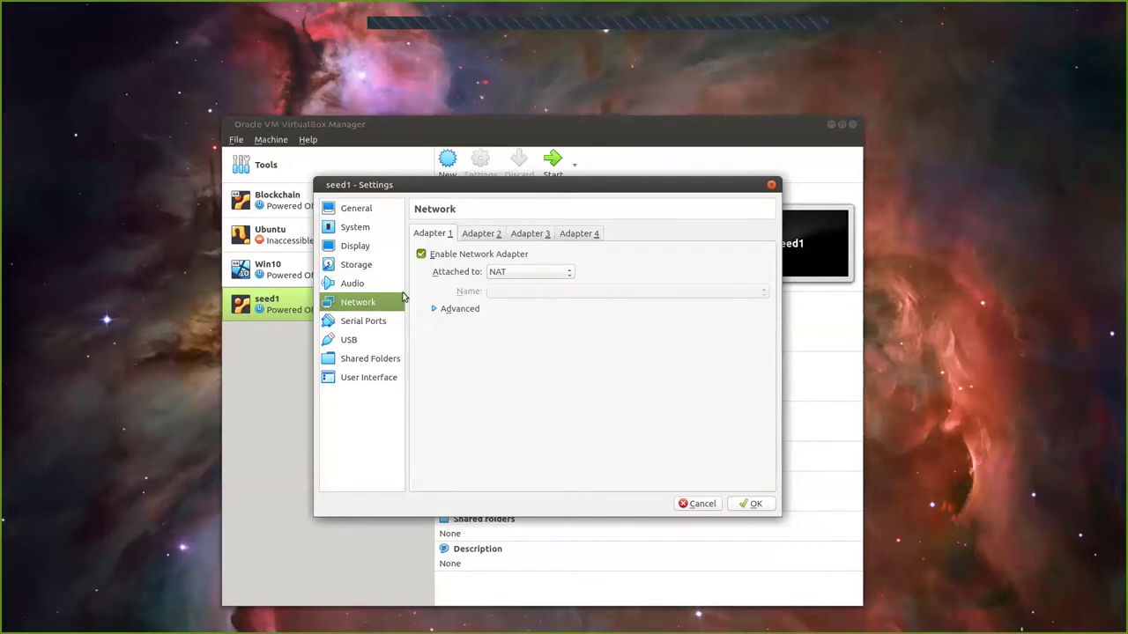
left_click(546, 275)
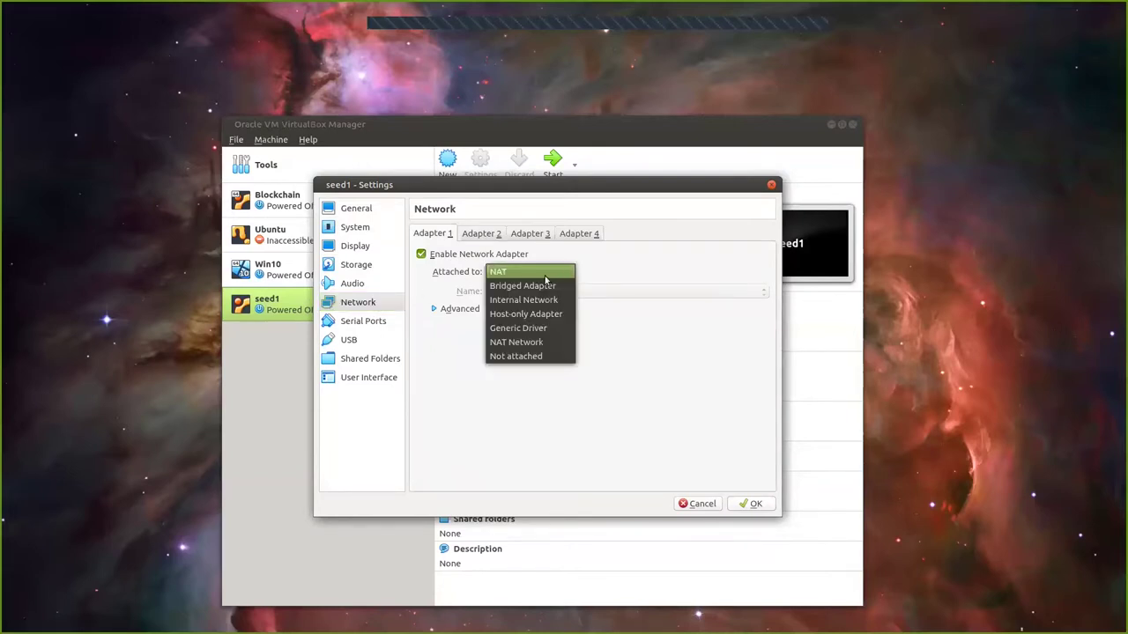
left_click(531, 343)
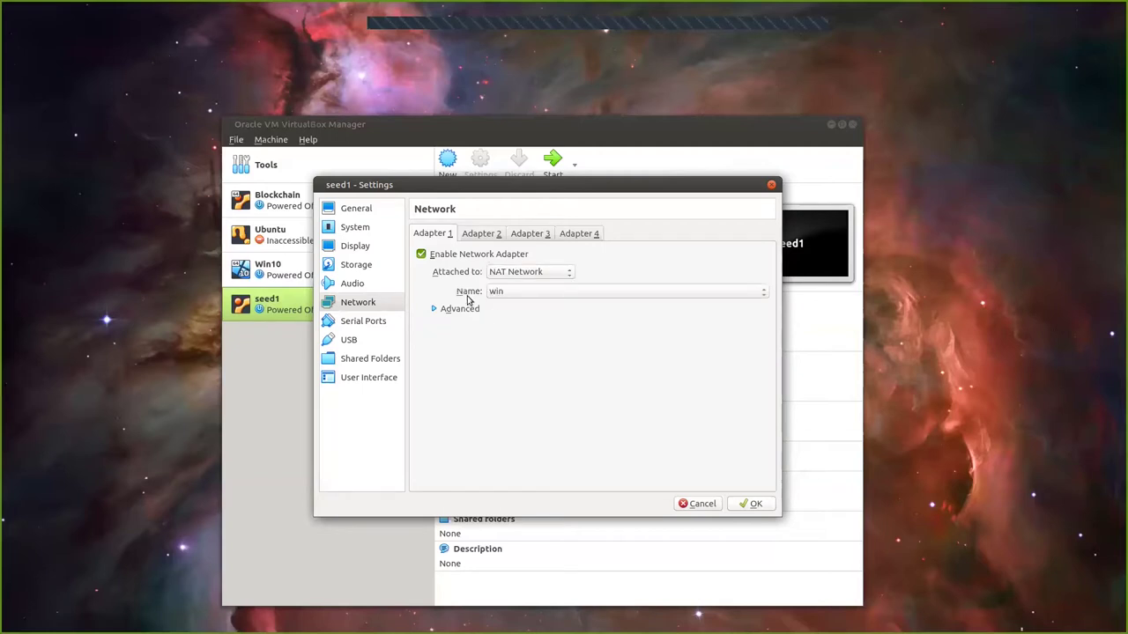
left_click(433, 310)
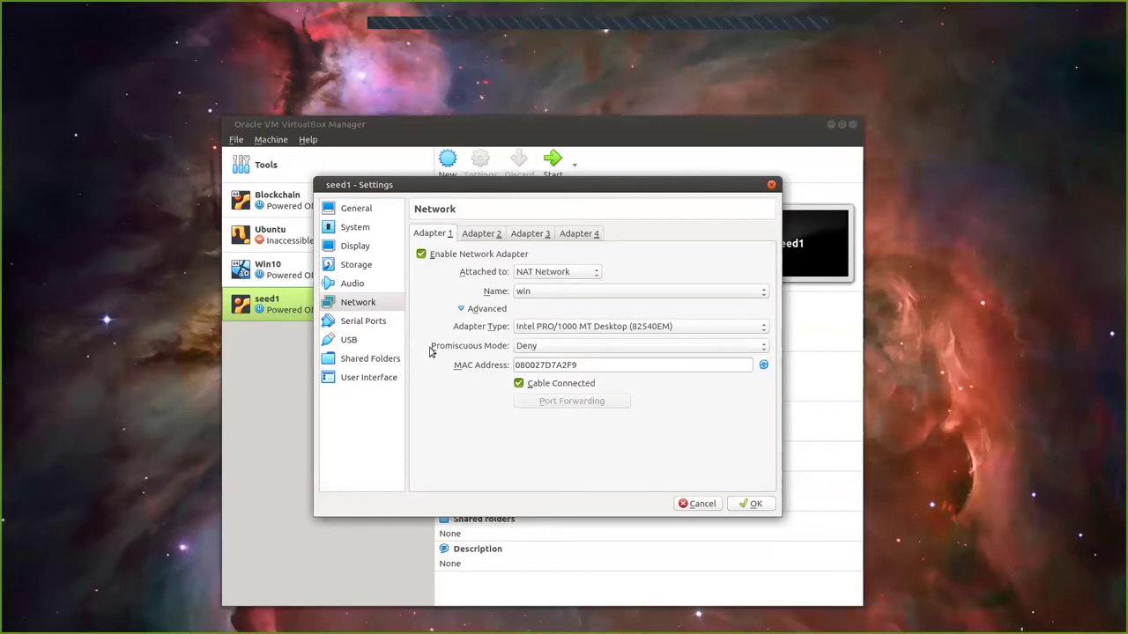
left_click(535, 348)
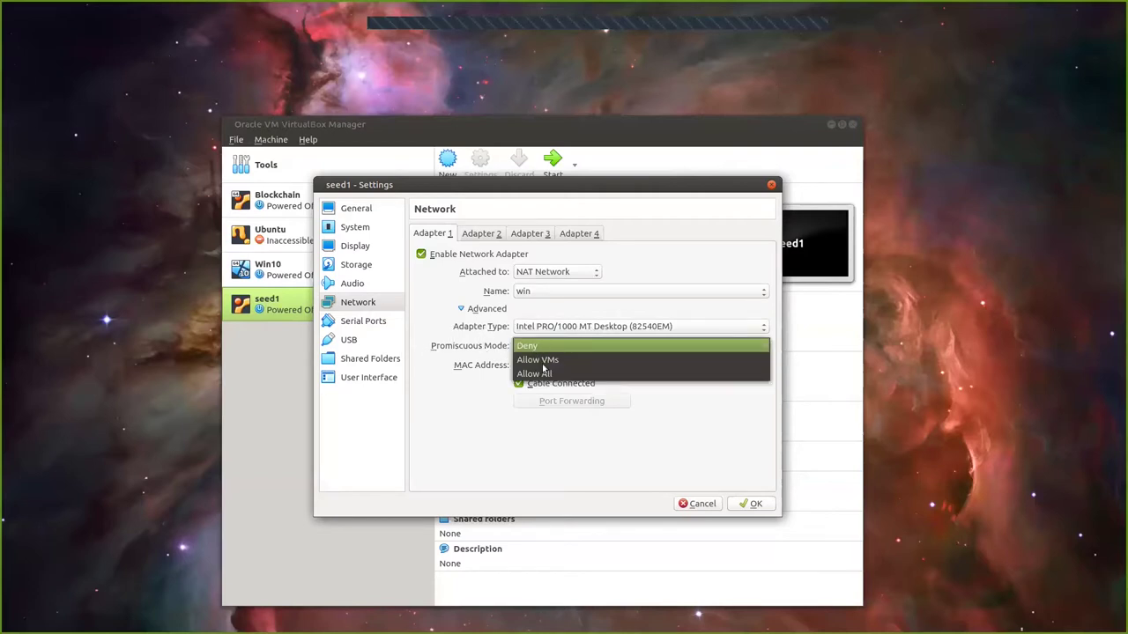
left_click(551, 374)
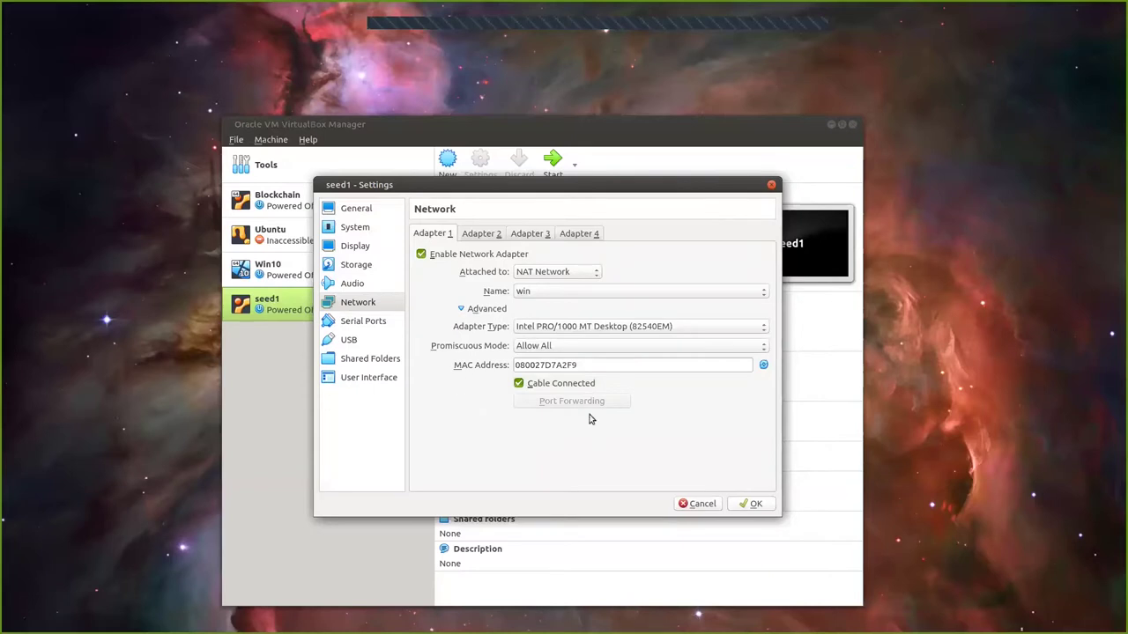
Step: Regenerate the MAC address of Adapter 1 several times to give seed1 a new random one
left_click(763, 366)
left_click(763, 366)
left_click(763, 366)
left_click(763, 366)
left_click(763, 365)
left_click(763, 365)
left_click(763, 366)
left_click(763, 365)
left_click(763, 365)
Step: Start adding a shared folder to seed1 and create a folder named share on the SEED LAB drive, under /mnt/vms
left_click(360, 326)
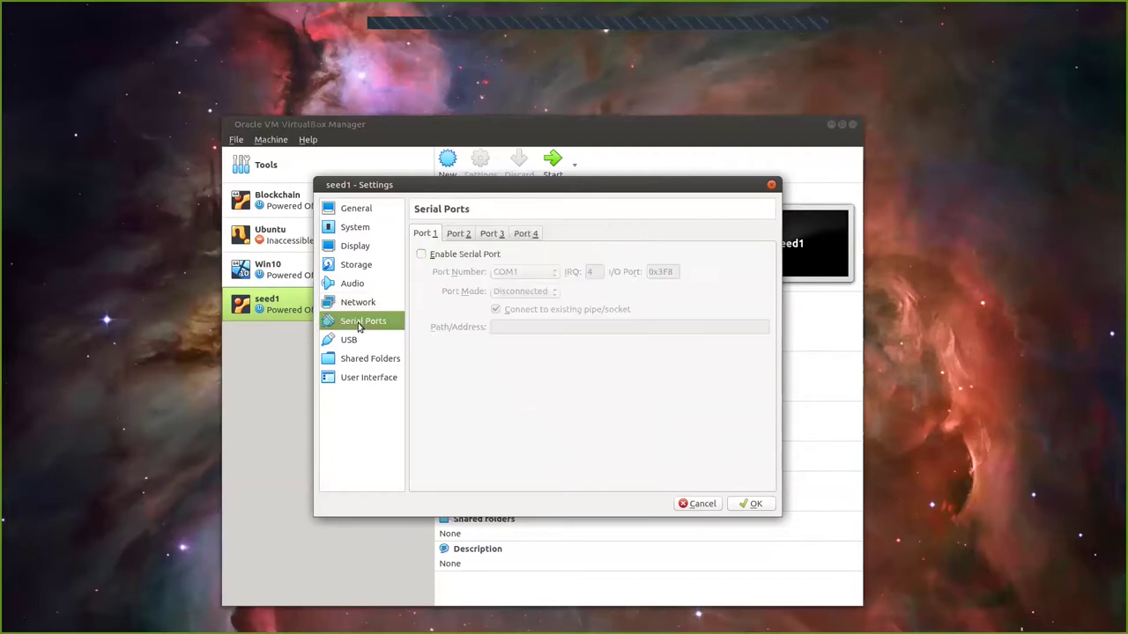
left_click(353, 341)
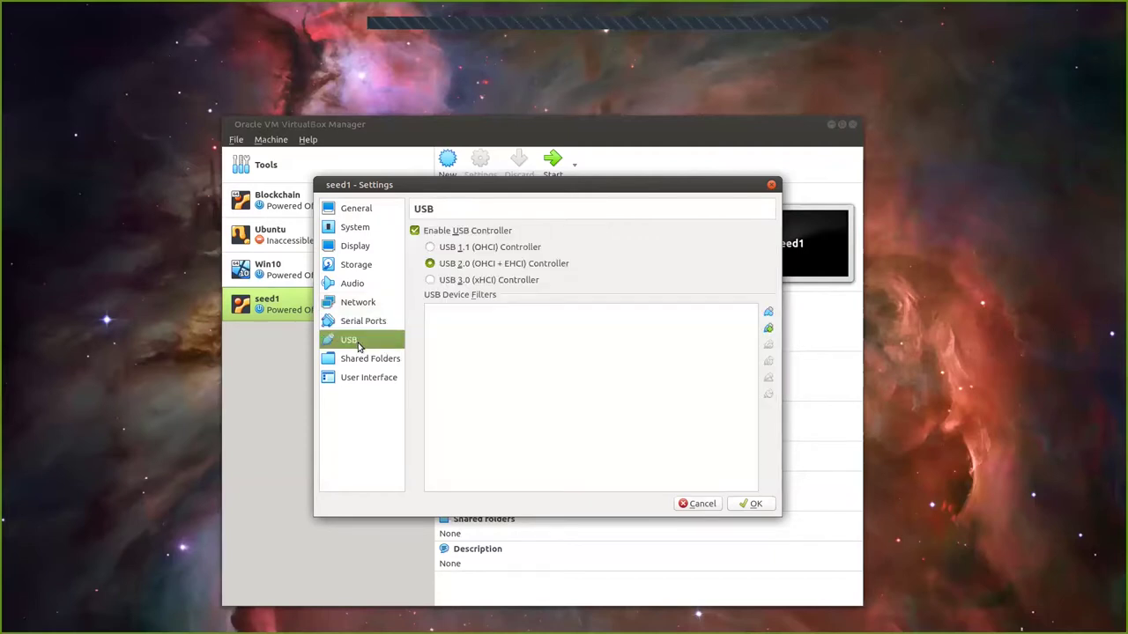
left_click(364, 362)
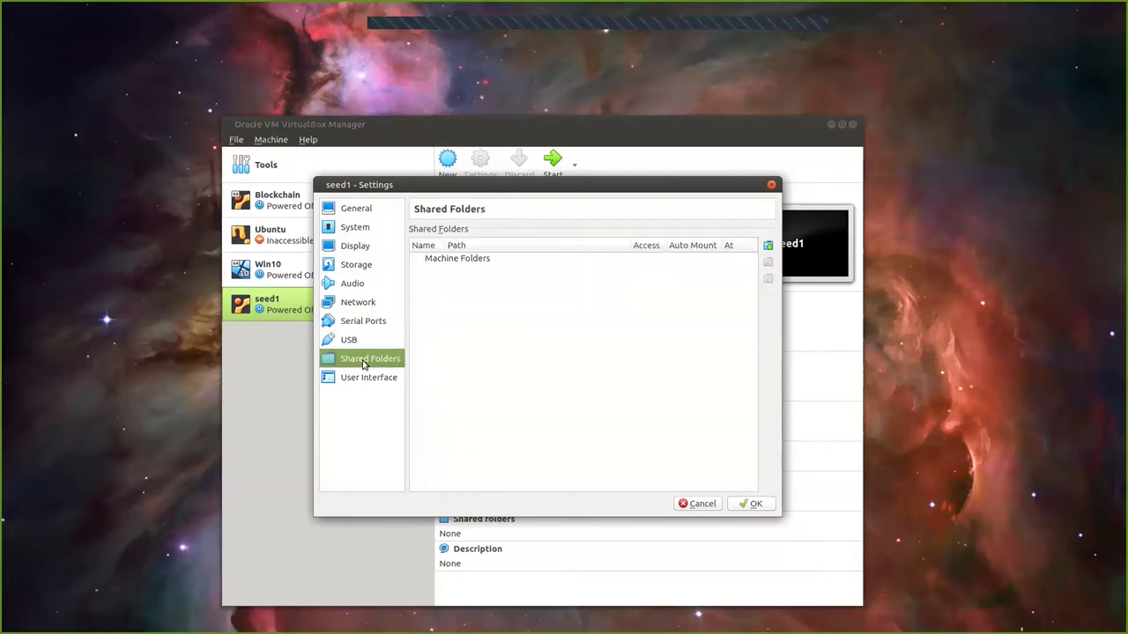
left_click(768, 247)
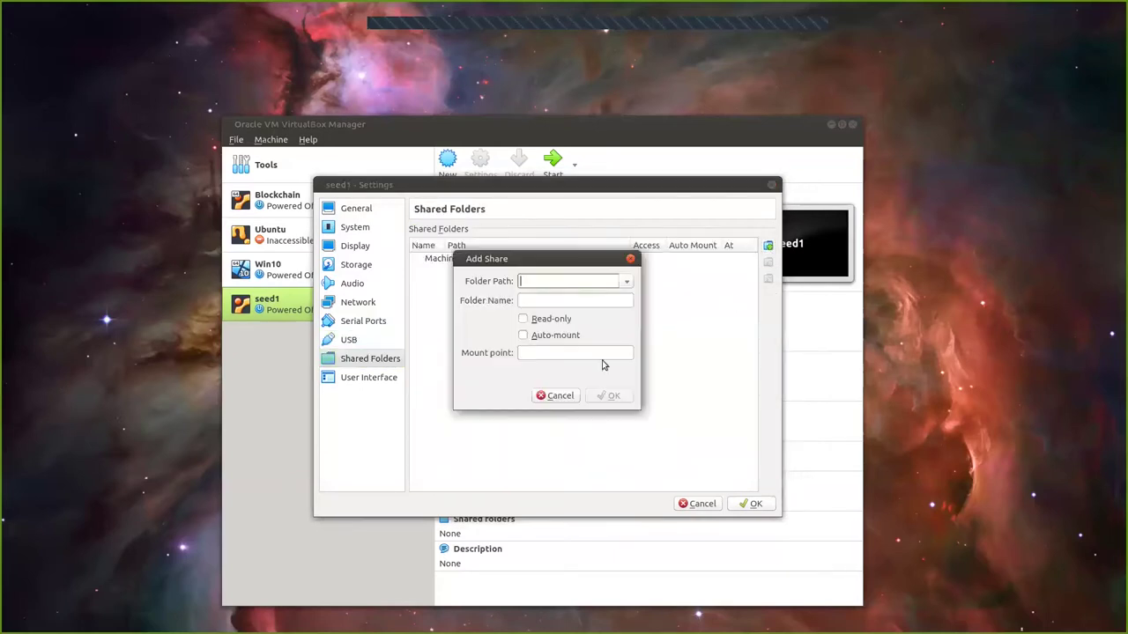
left_click(628, 282)
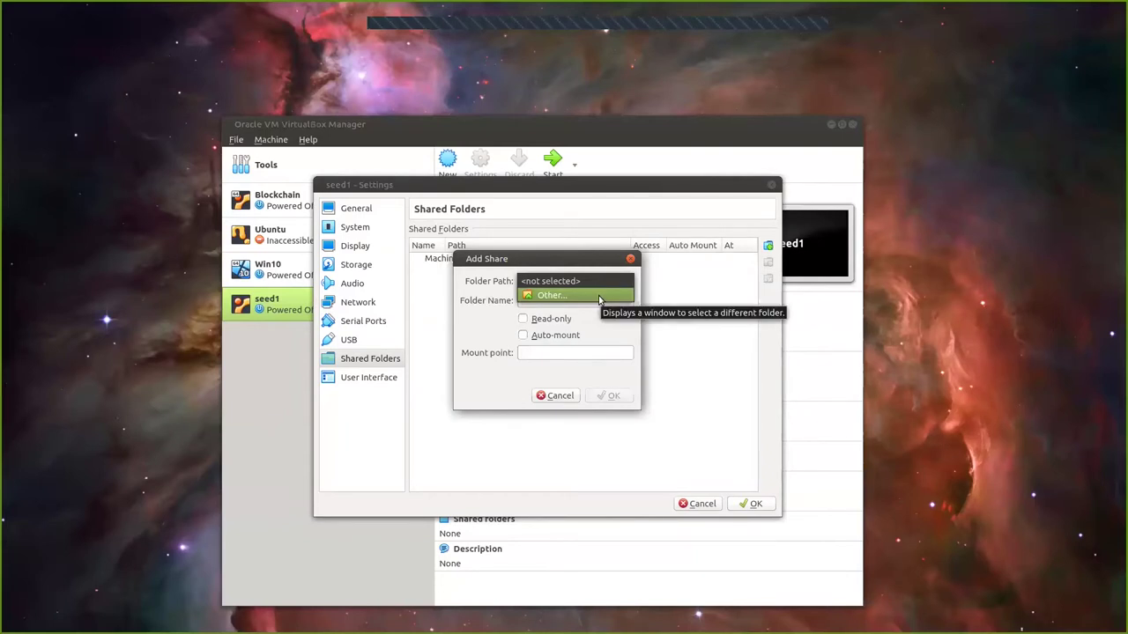
left_click(599, 300)
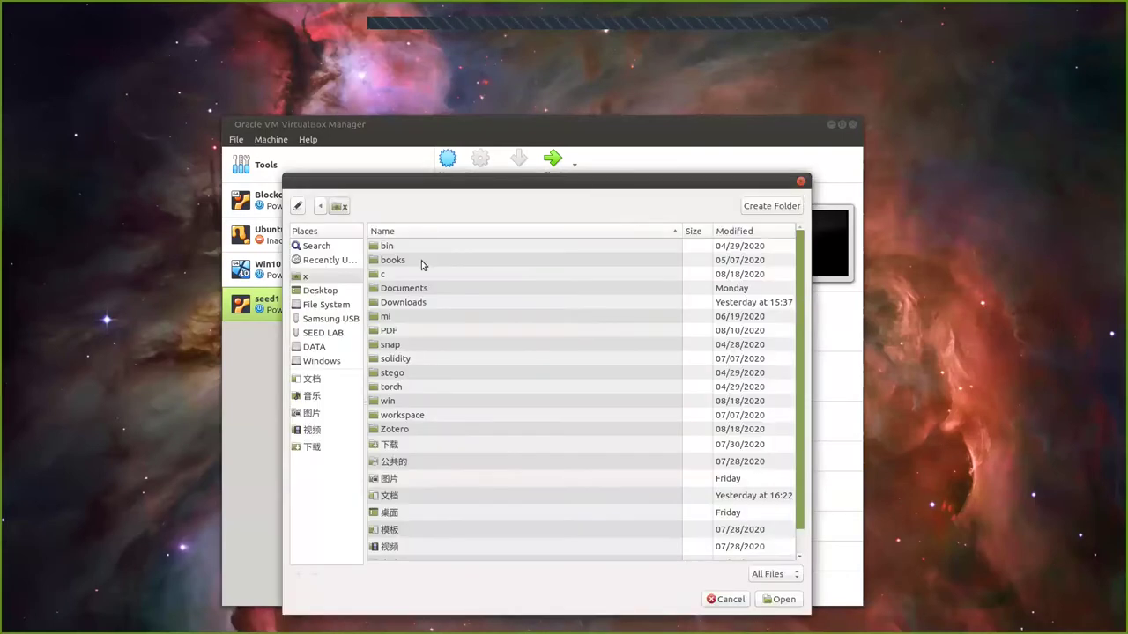
left_click(324, 334)
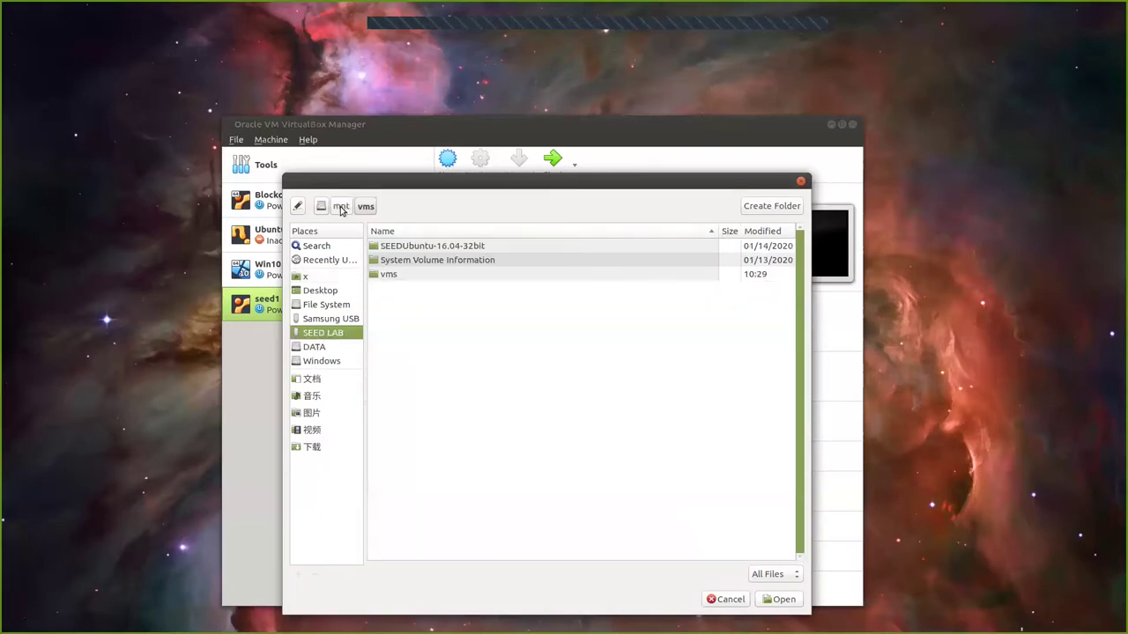
left_click(771, 207)
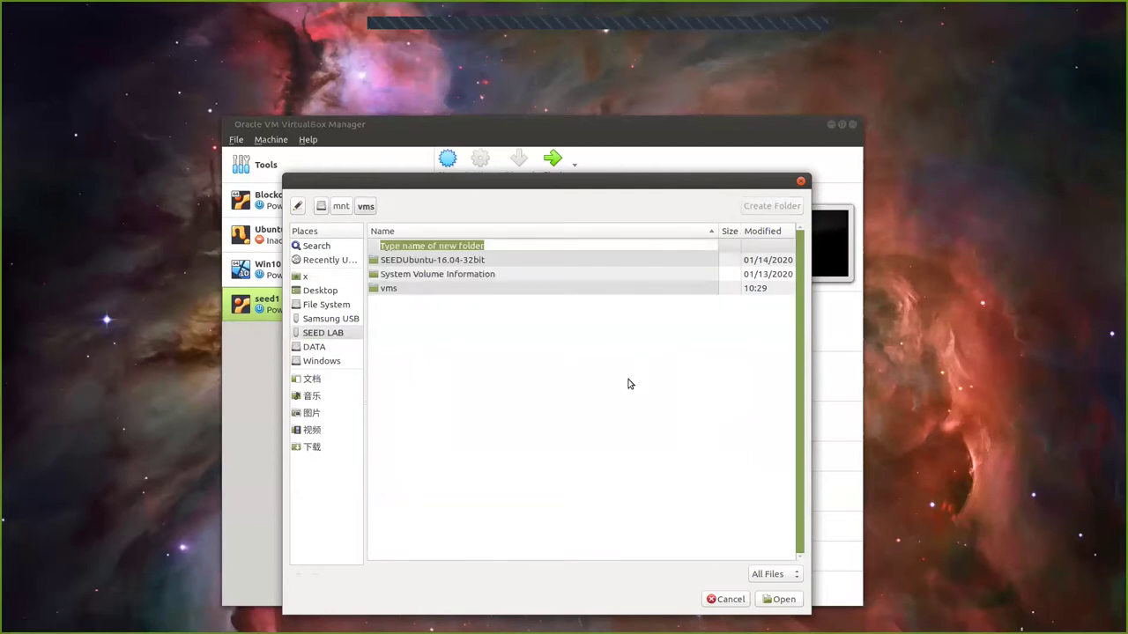
type("share")
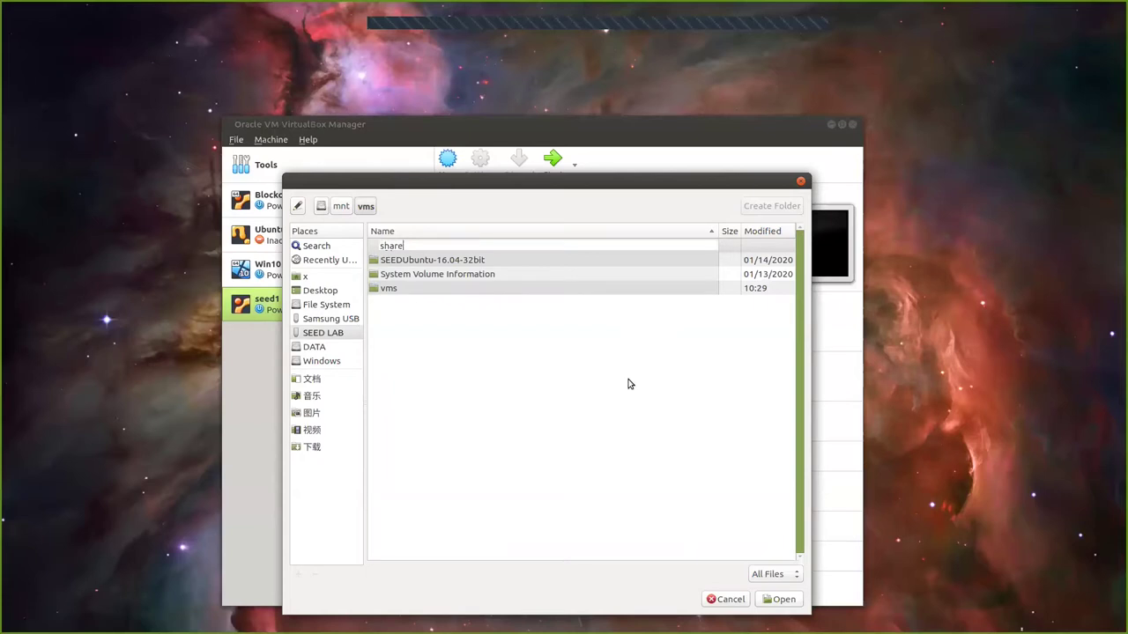
key("Return")
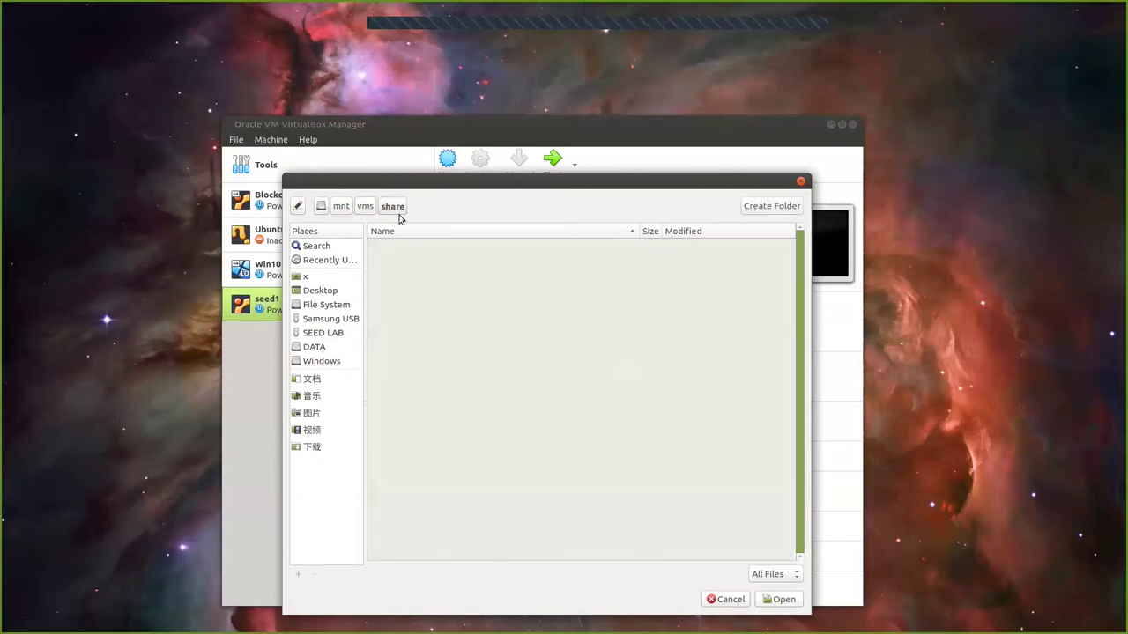
Step: Use /mnt/vms/share as the folder path and add the share with the folder name share
left_click(783, 600)
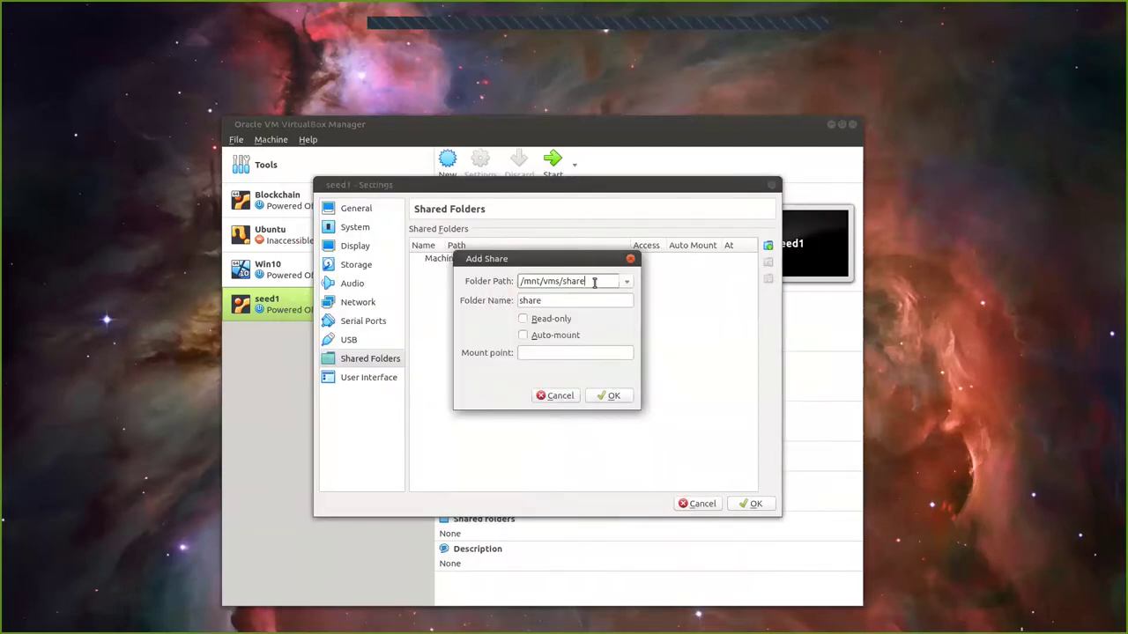
left_click(549, 300)
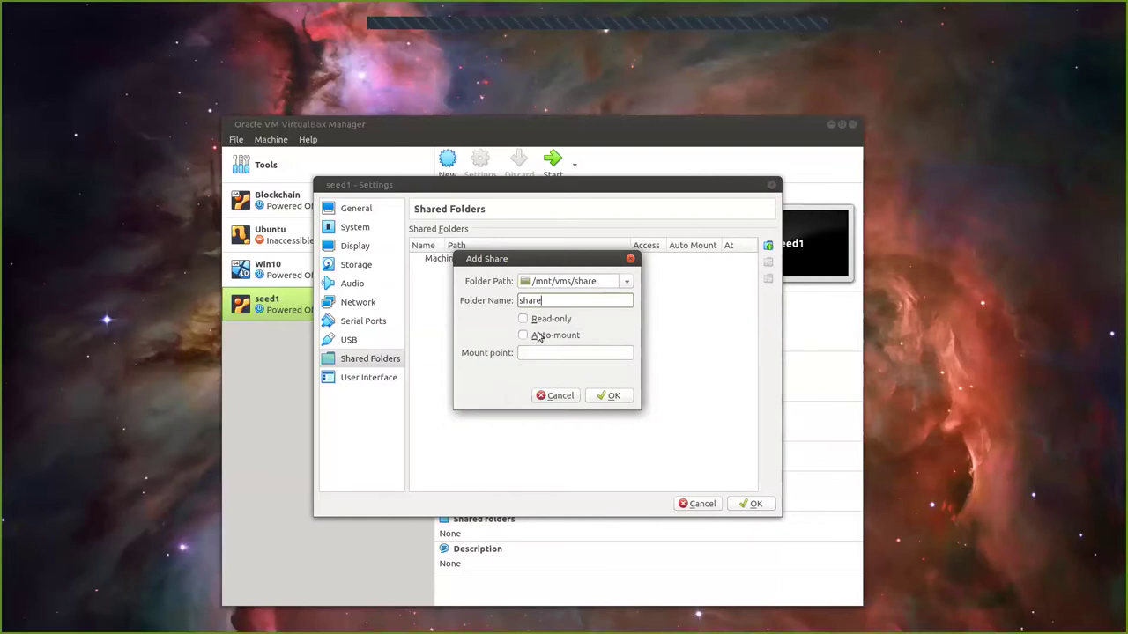
left_click(614, 396)
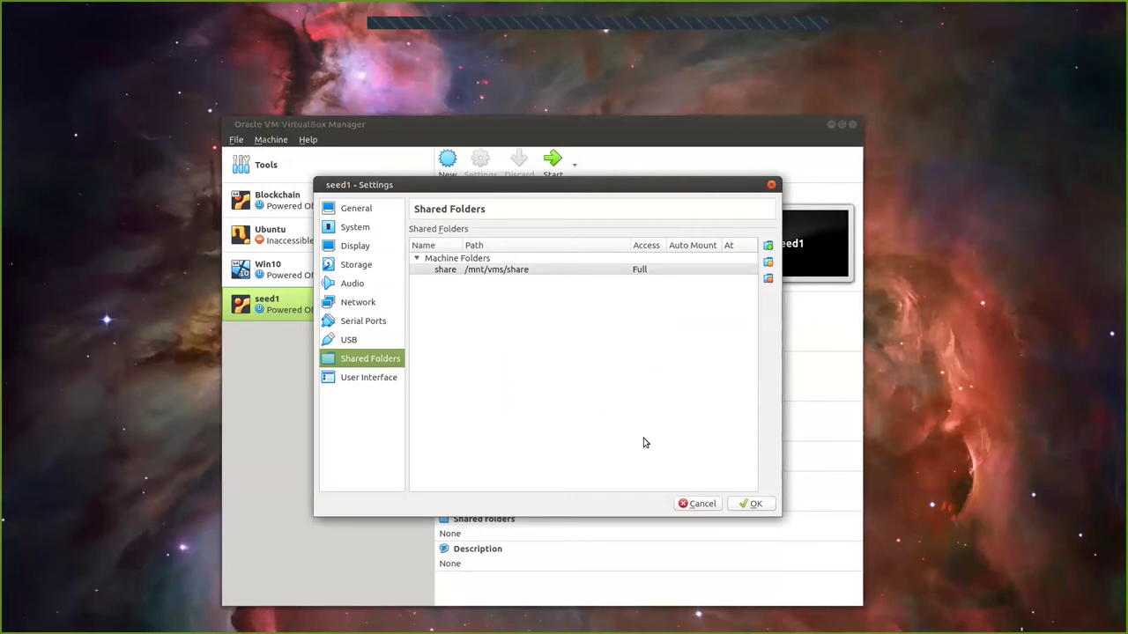
Step: Change the NAT network used by seed1's Adapter 1 to NatNetwork
left_click_drag(516, 198, 532, 203)
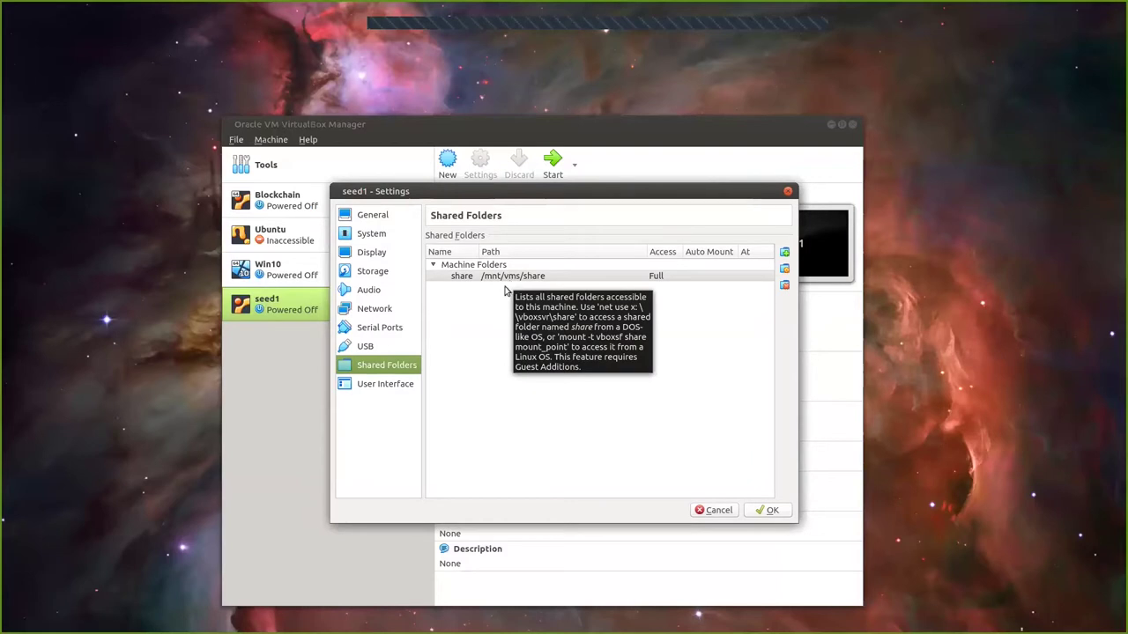
left_click(371, 309)
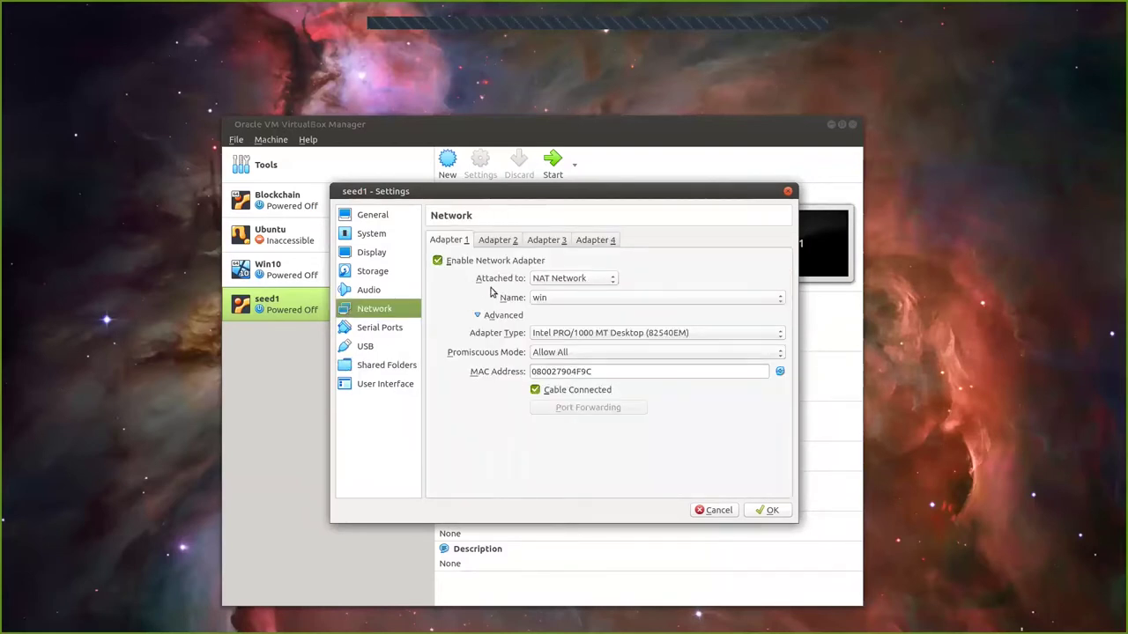
left_click(580, 299)
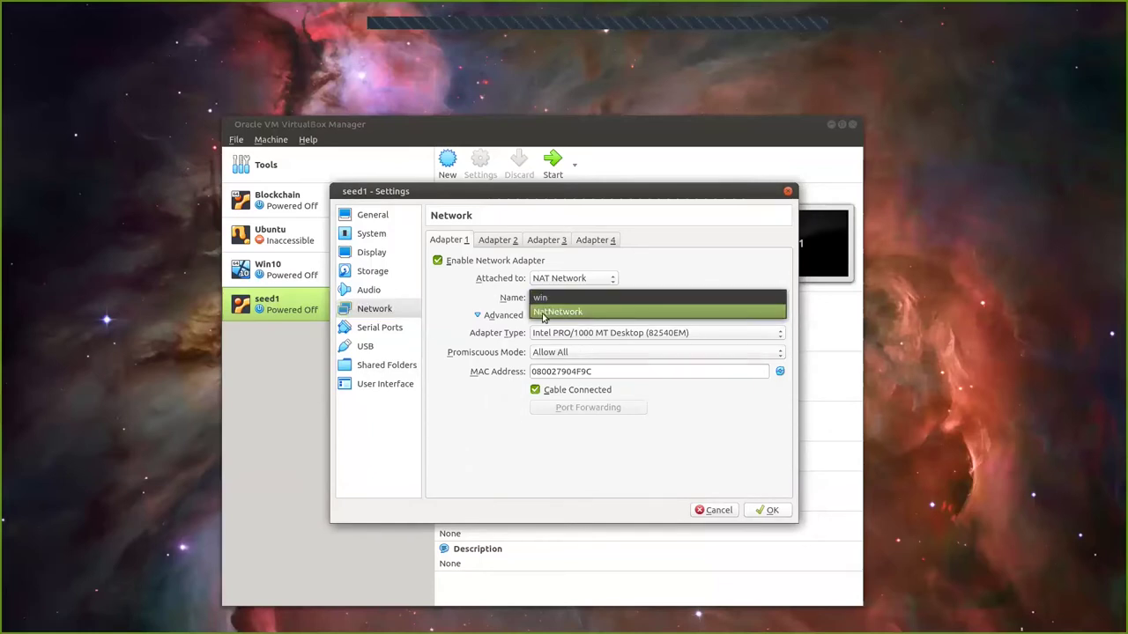
left_click(548, 313)
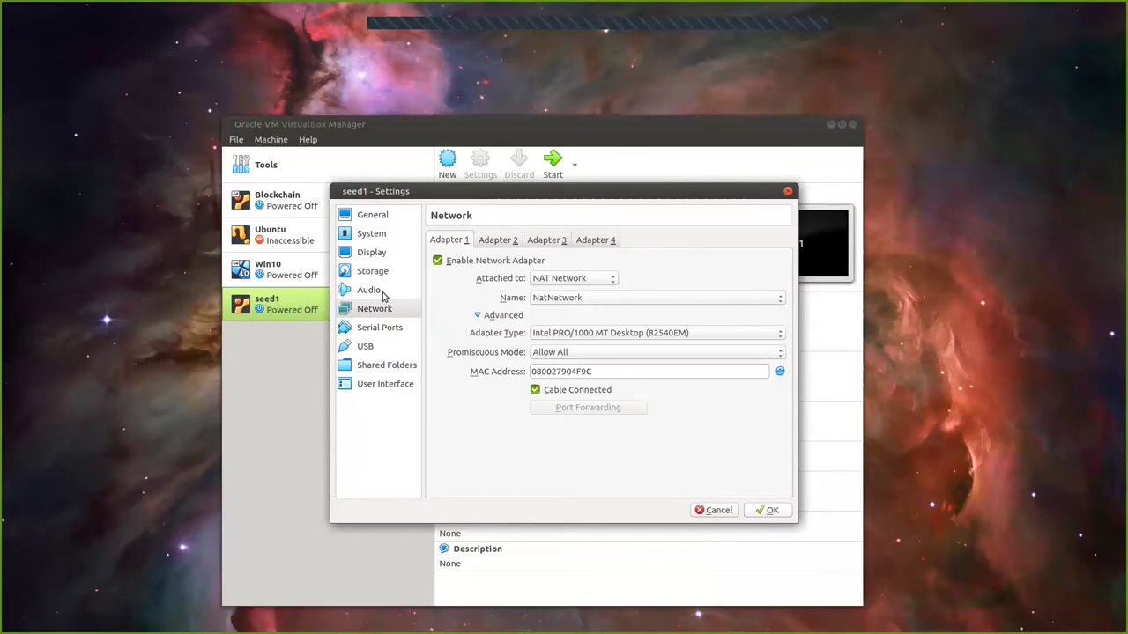
Step: Review seed1's processor, motherboard and advanced general settings, and accept the machine settings
left_click(373, 238)
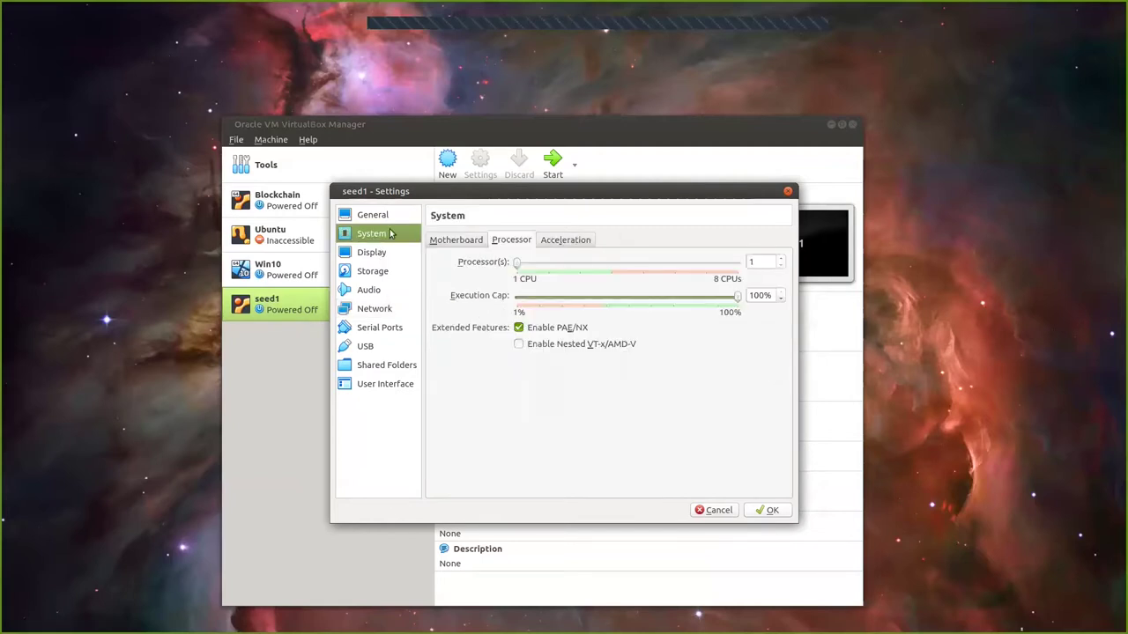
left_click(450, 241)
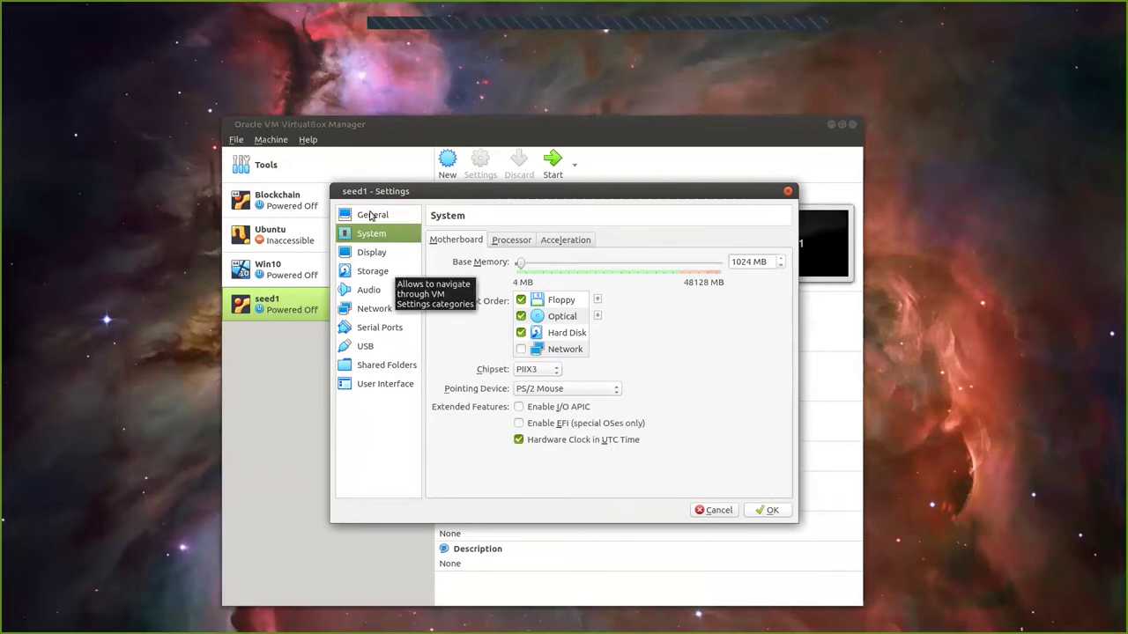
left_click(372, 216)
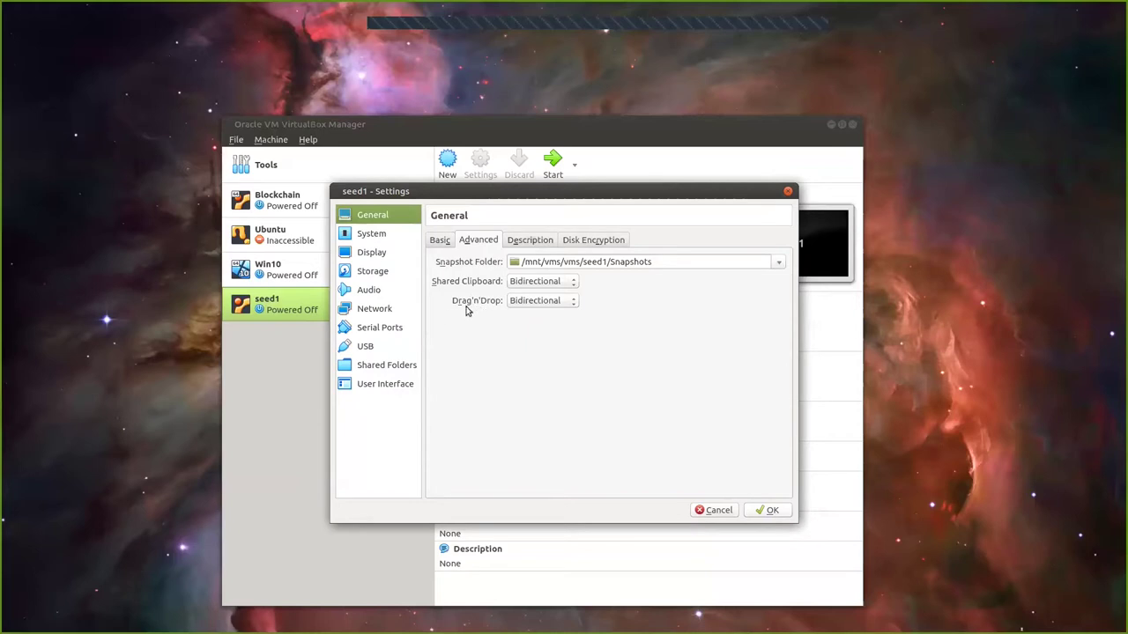
left_click(770, 511)
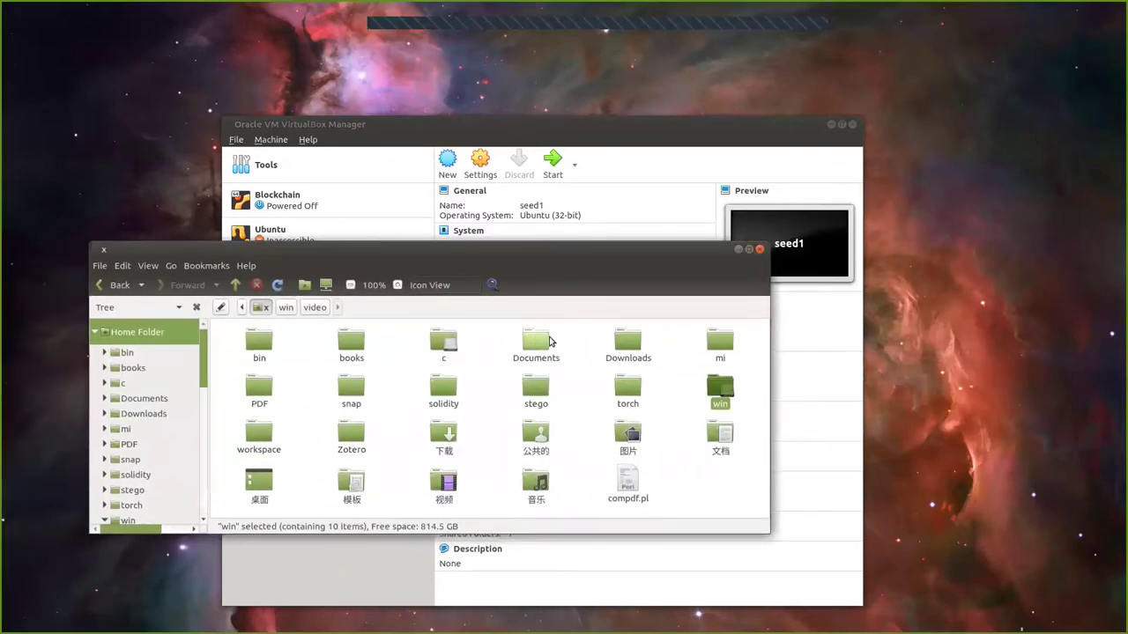
Step: Find the SEEDUbuntu-16.04-32bit folder in the home Documents folder, check its disk files and copy the whole folder
double_click(627, 342)
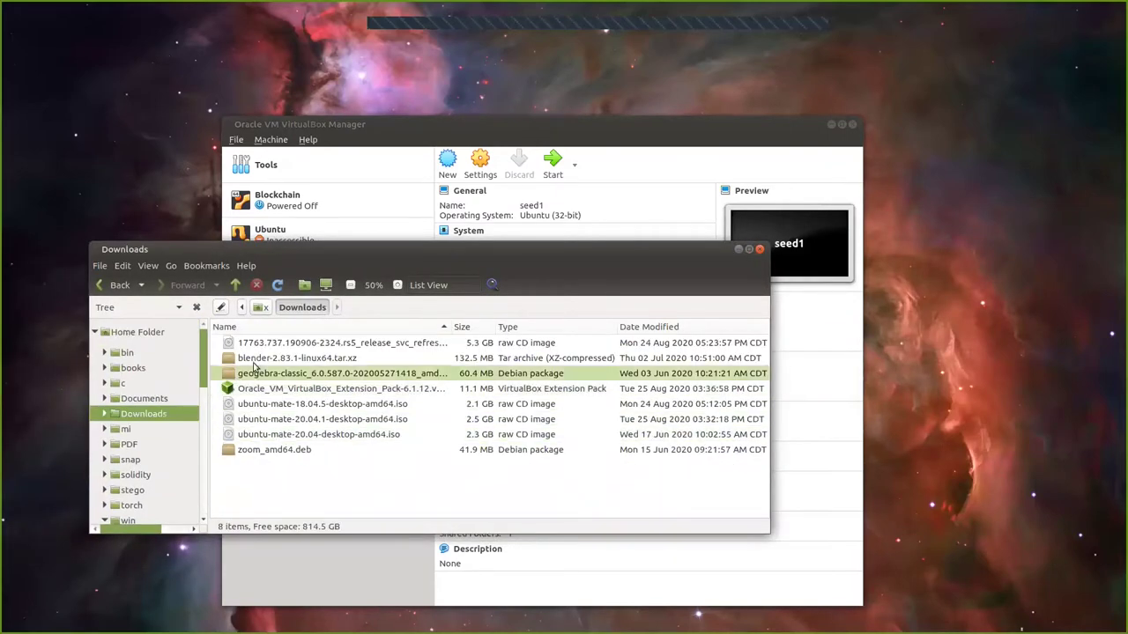
left_click(260, 307)
double_click(531, 349)
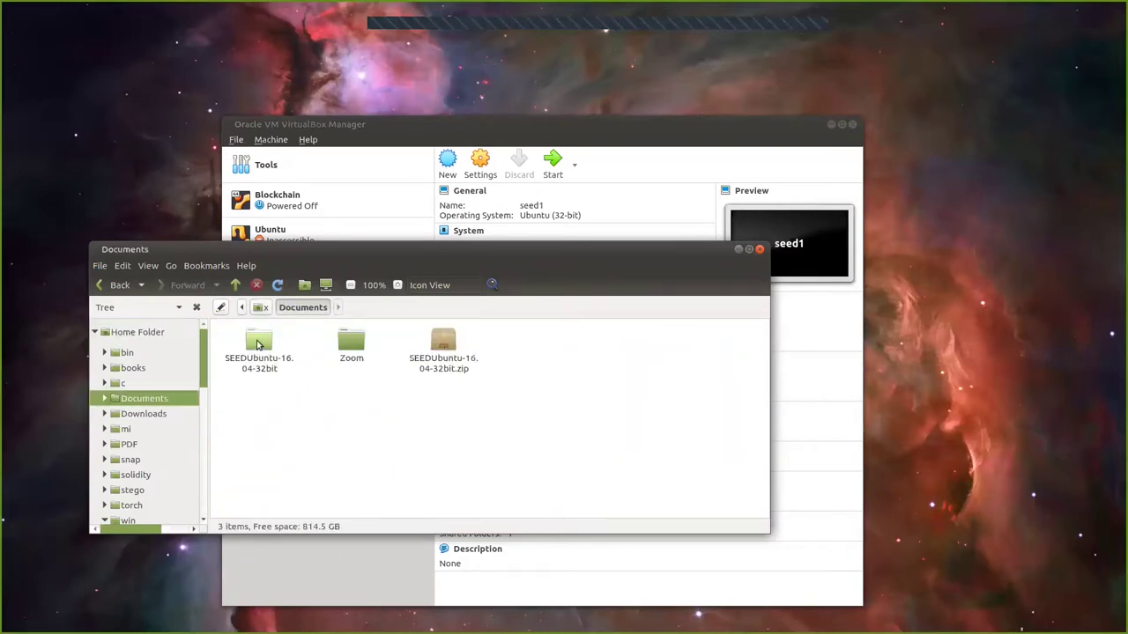
double_click(258, 343)
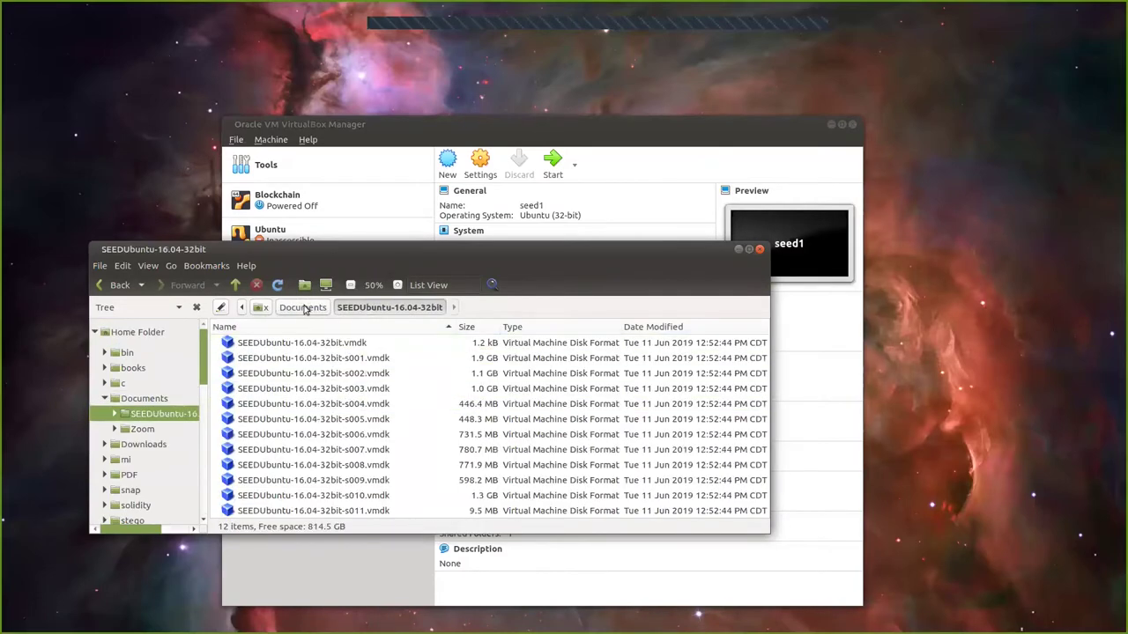
left_click(236, 285)
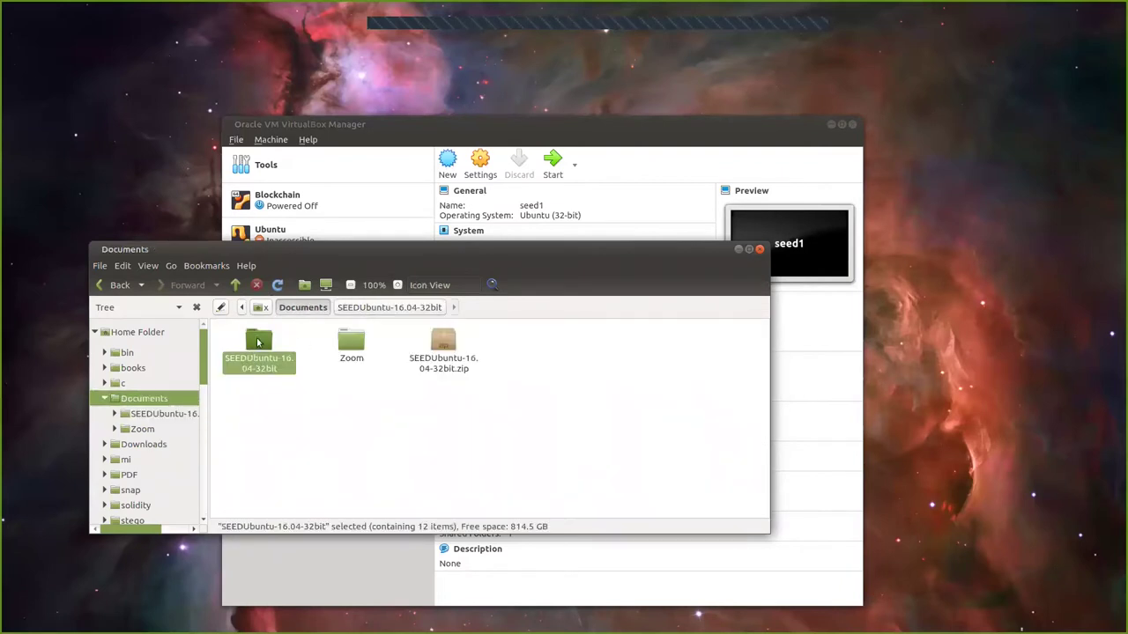
right_click(256, 338)
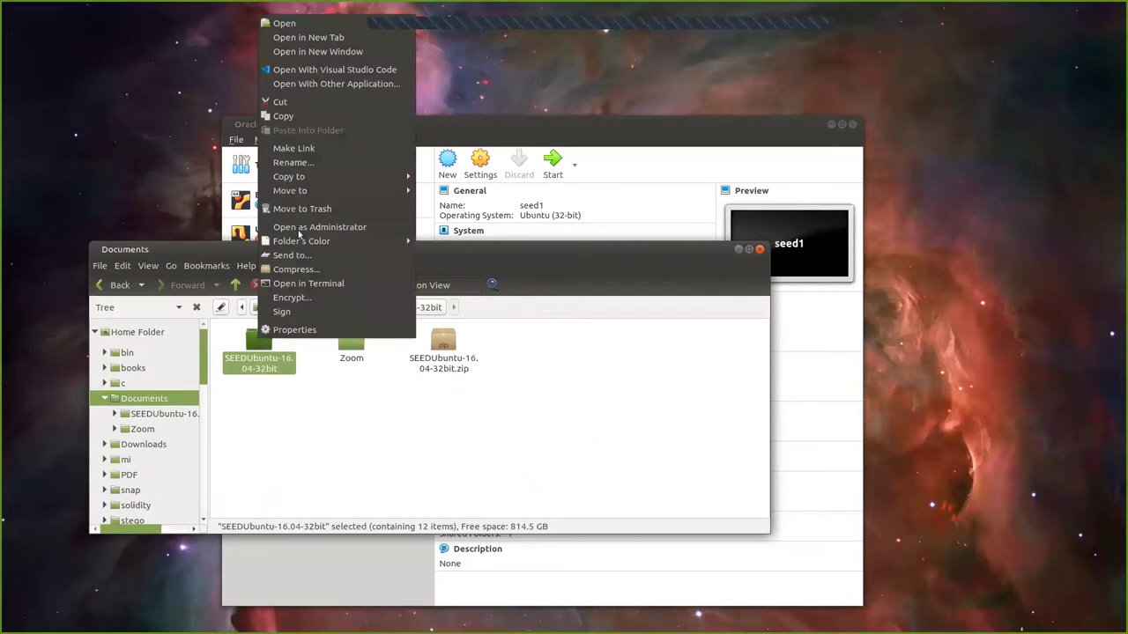
left_click(304, 116)
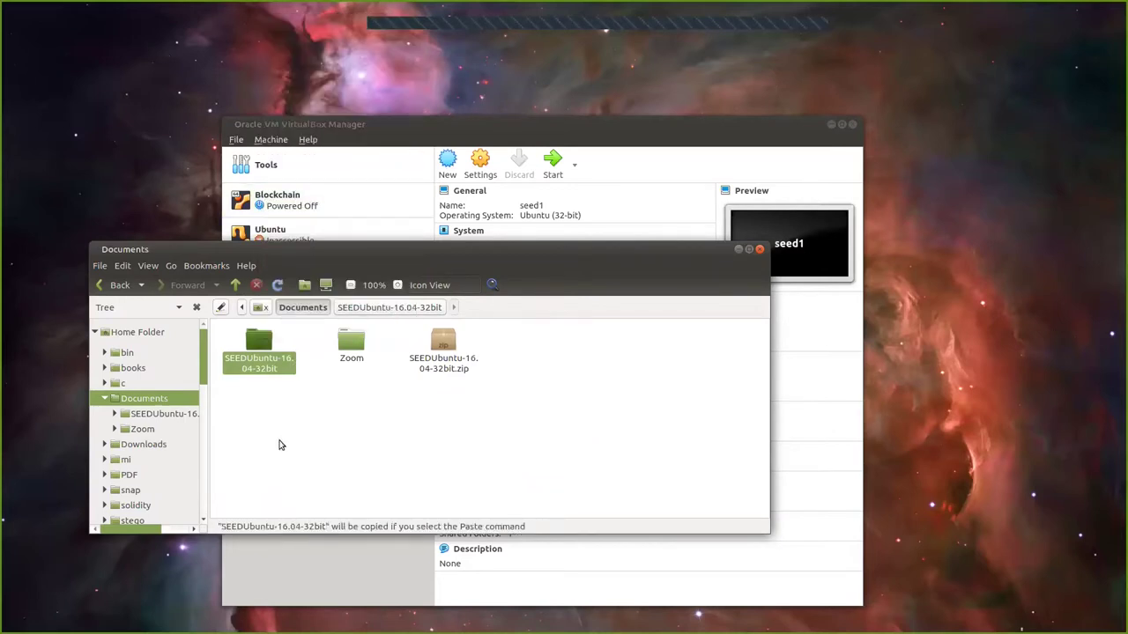
Step: Permanently delete the existing SEEDUbuntu-16.04-32bit folder from /mnt/vms on the SEED LAB drive
left_click_drag(201, 378, 212, 509)
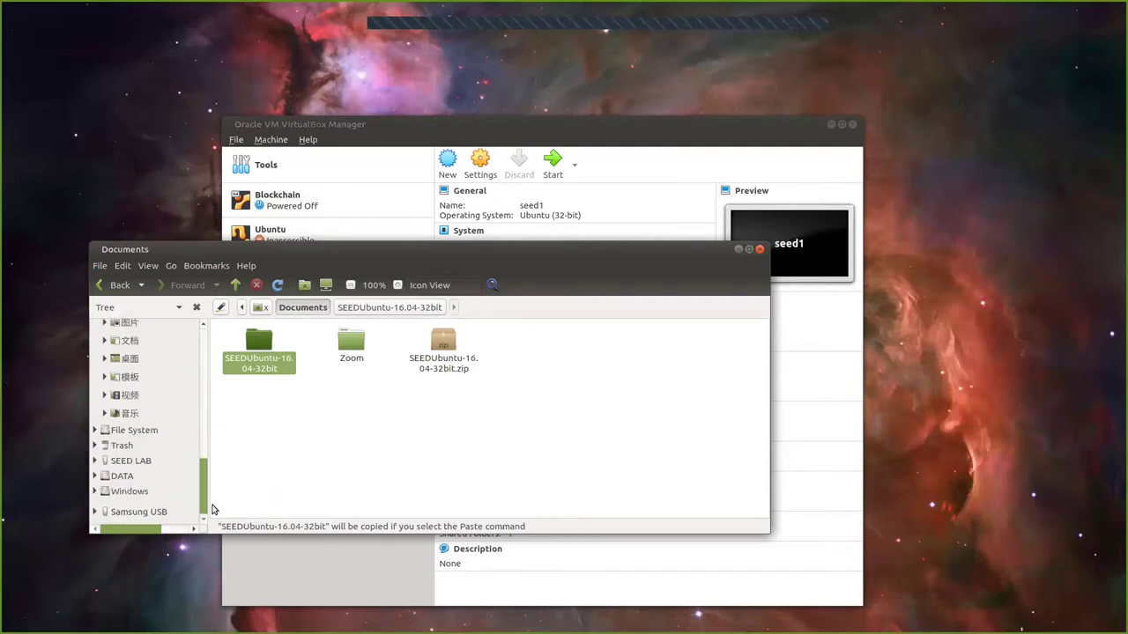
left_click(139, 461)
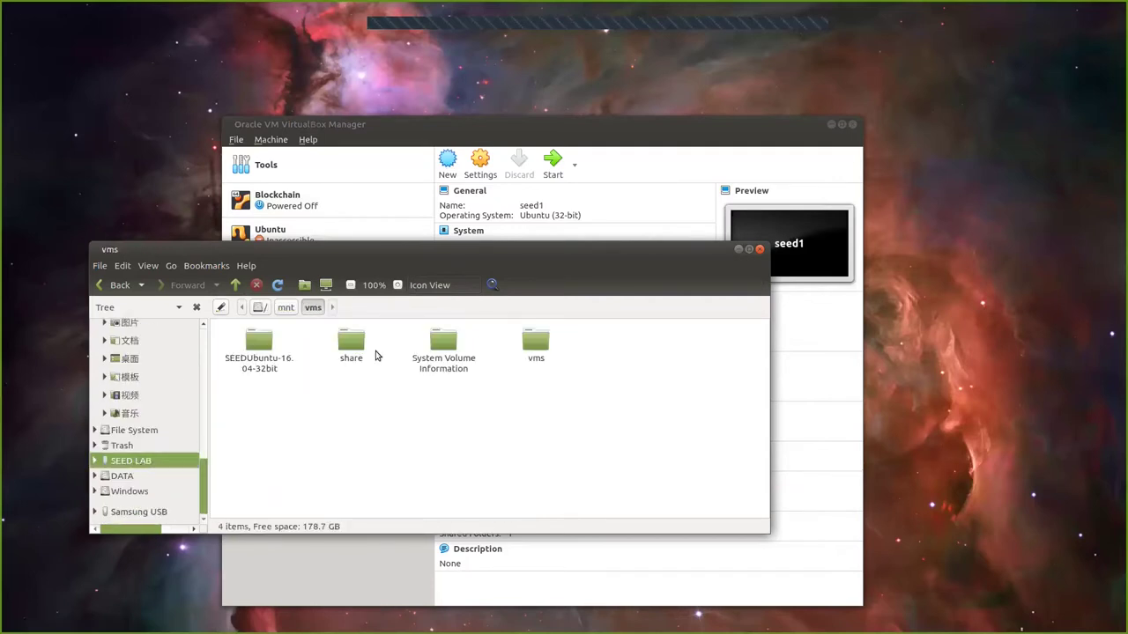
left_click(257, 345)
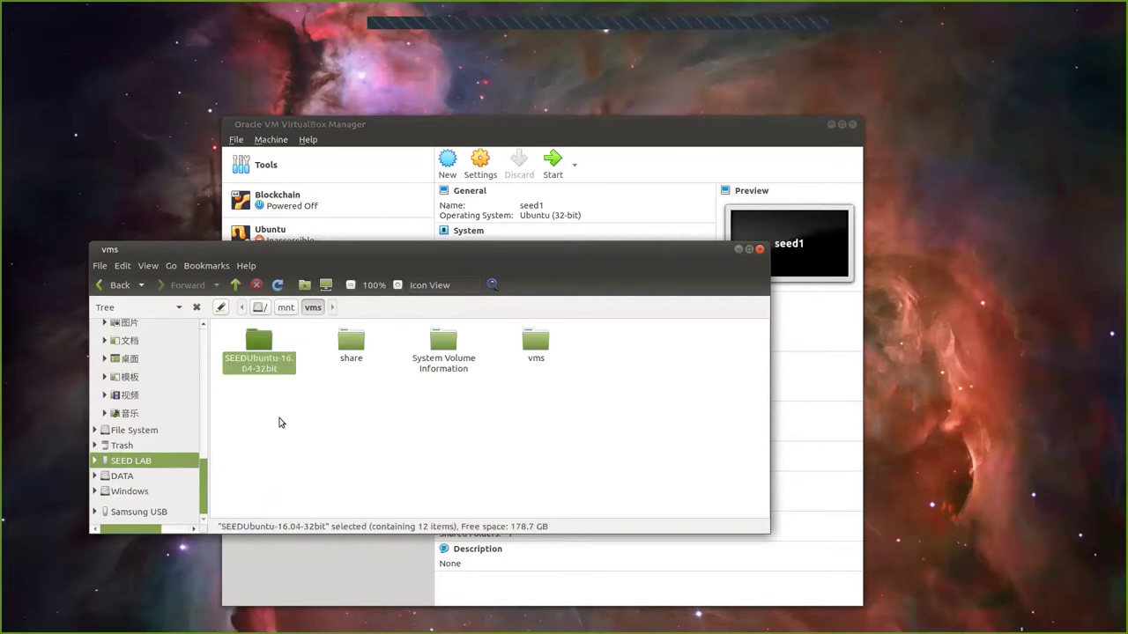
key("shift+Delete")
key("Return")
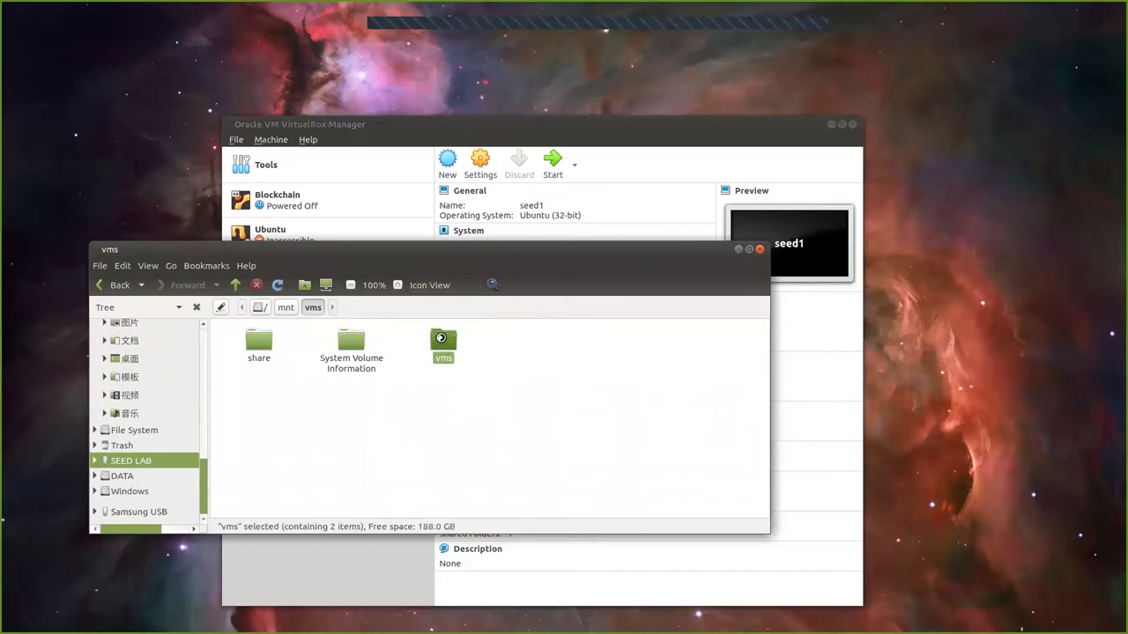
Step: Check the contents of the seed1 folder and paste the copied SEEDUbuntu-16.04-32bit folder into /mnt/vms/vms
double_click(443, 342)
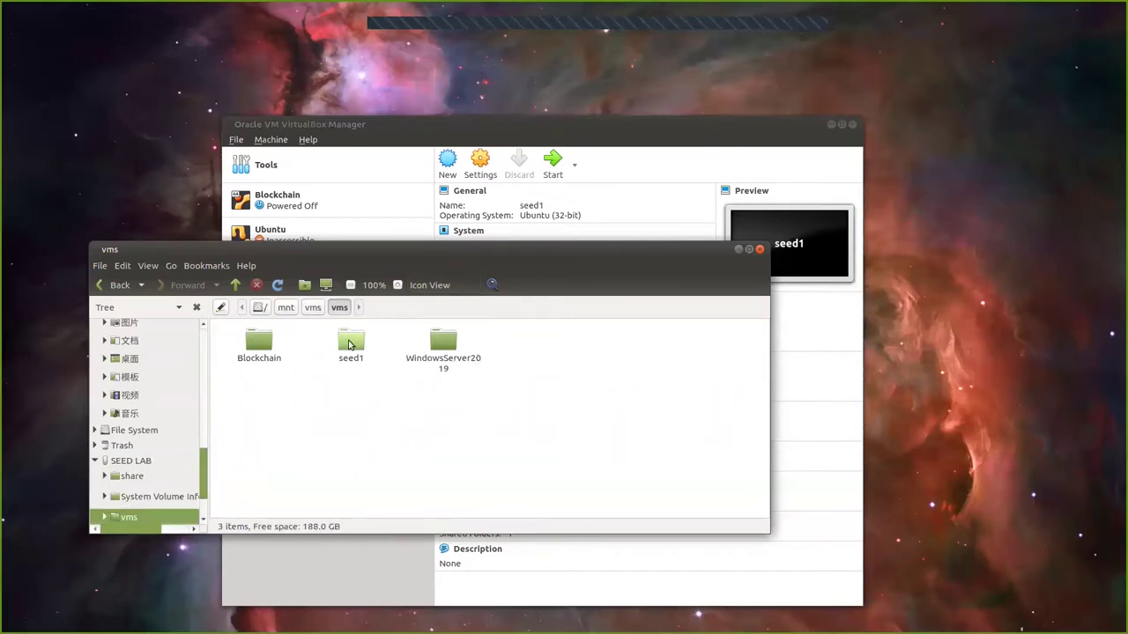
double_click(349, 338)
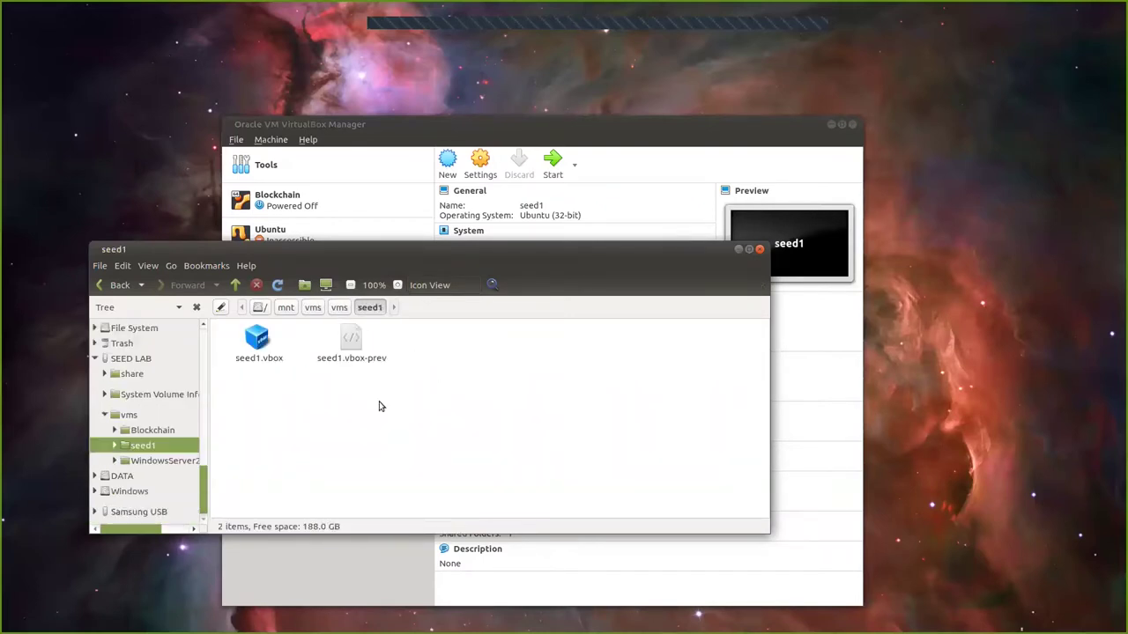
left_click(339, 308)
left_click(381, 433)
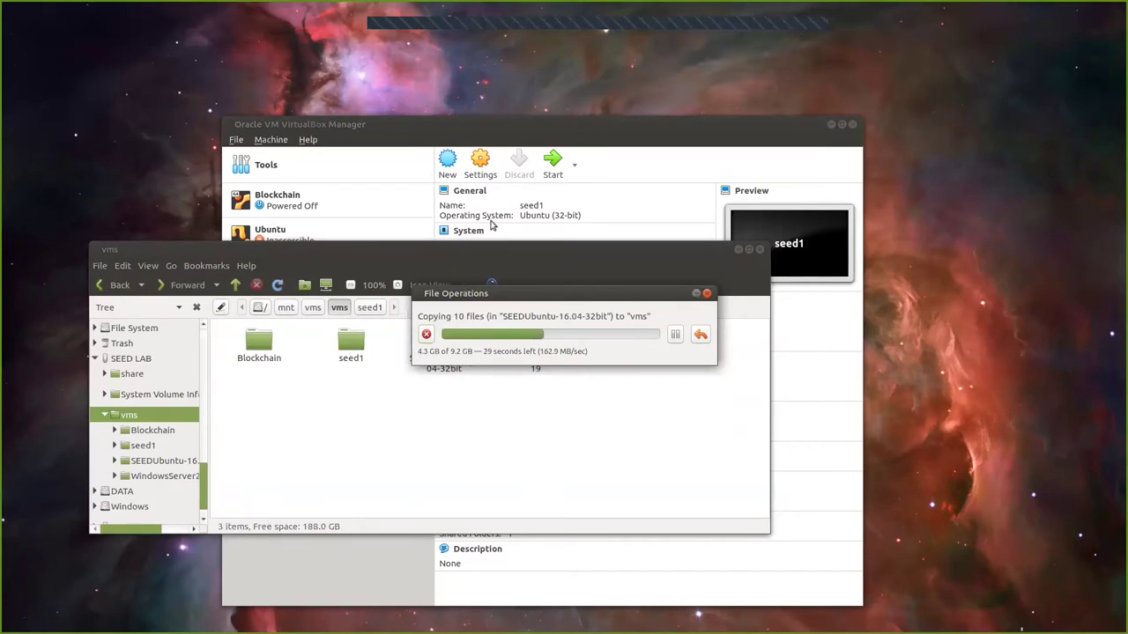
Step: Move the VirtualBox and file manager windows apart and open the SEEDUbuntu-16.04-32bit folder in /mnt/vms/vms
left_click_drag(493, 129, 517, 106)
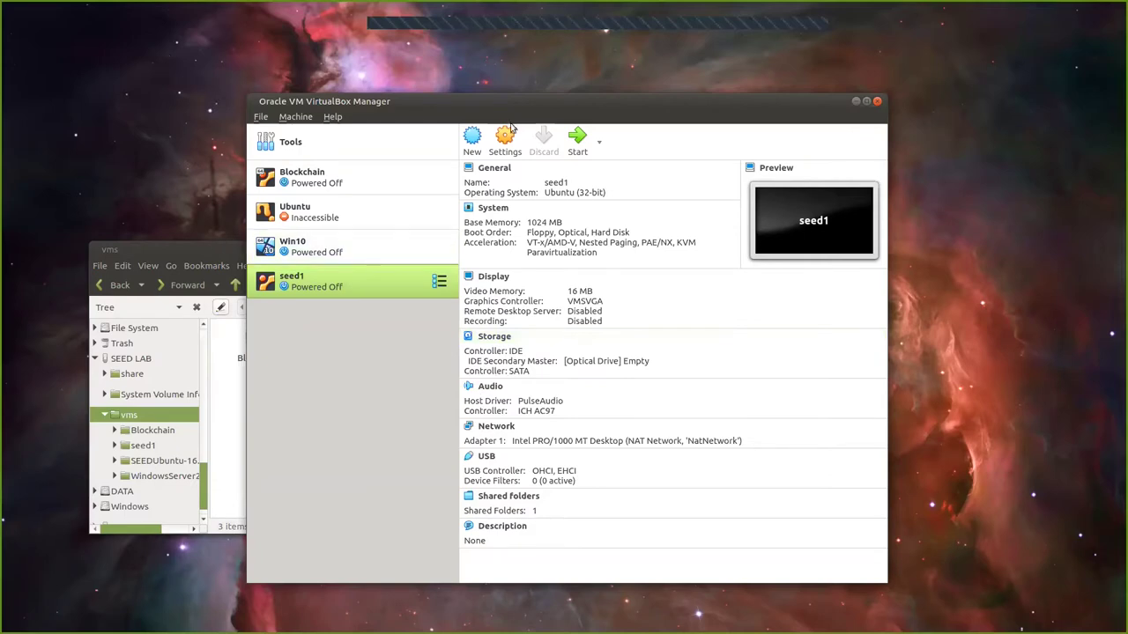
left_click_drag(489, 99, 400, 390)
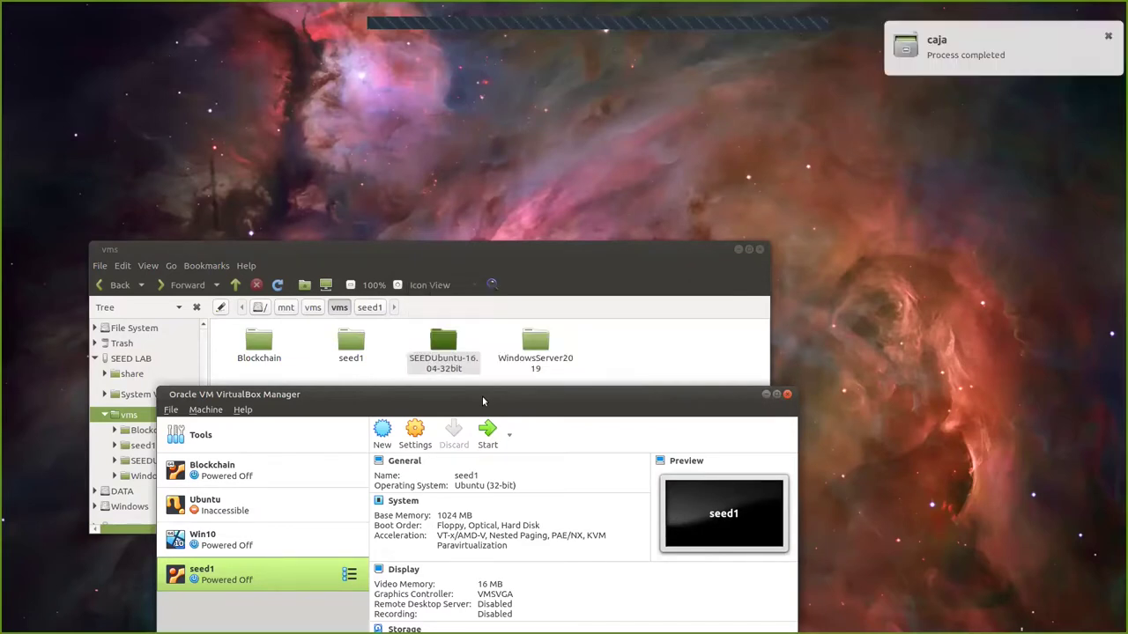
left_click_drag(495, 254, 488, 205)
left_click(446, 324)
left_click(434, 297)
double_click(433, 298)
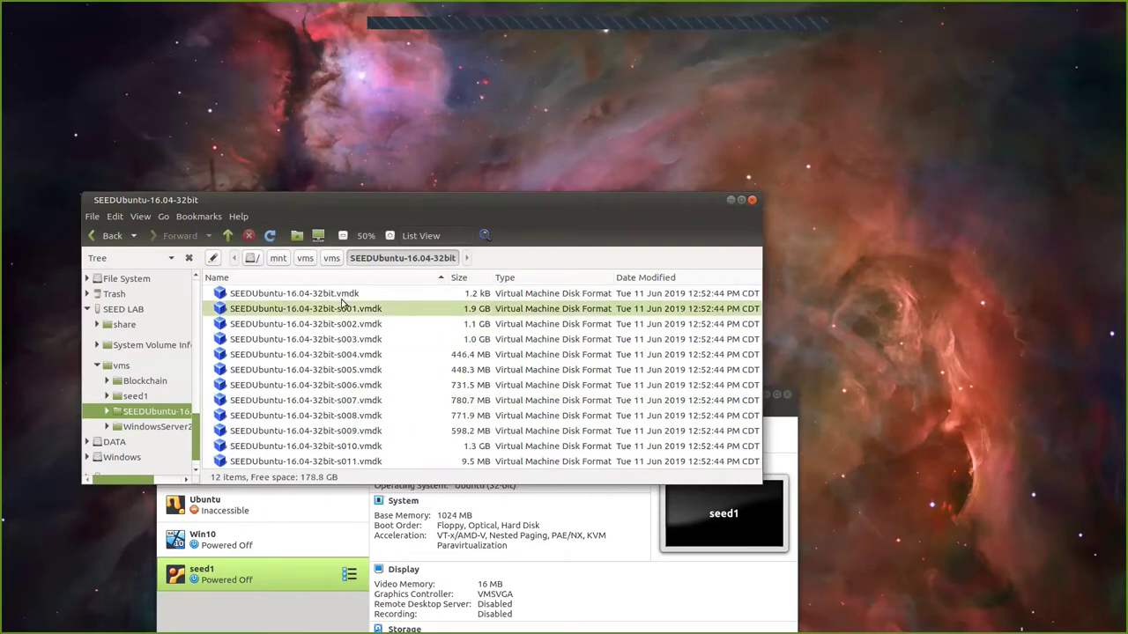
Step: Try to copy all the .vmdk files from SEEDUbuntu-16.04-32bit into the seed1 folder, and cancel the copying
left_click(300, 293)
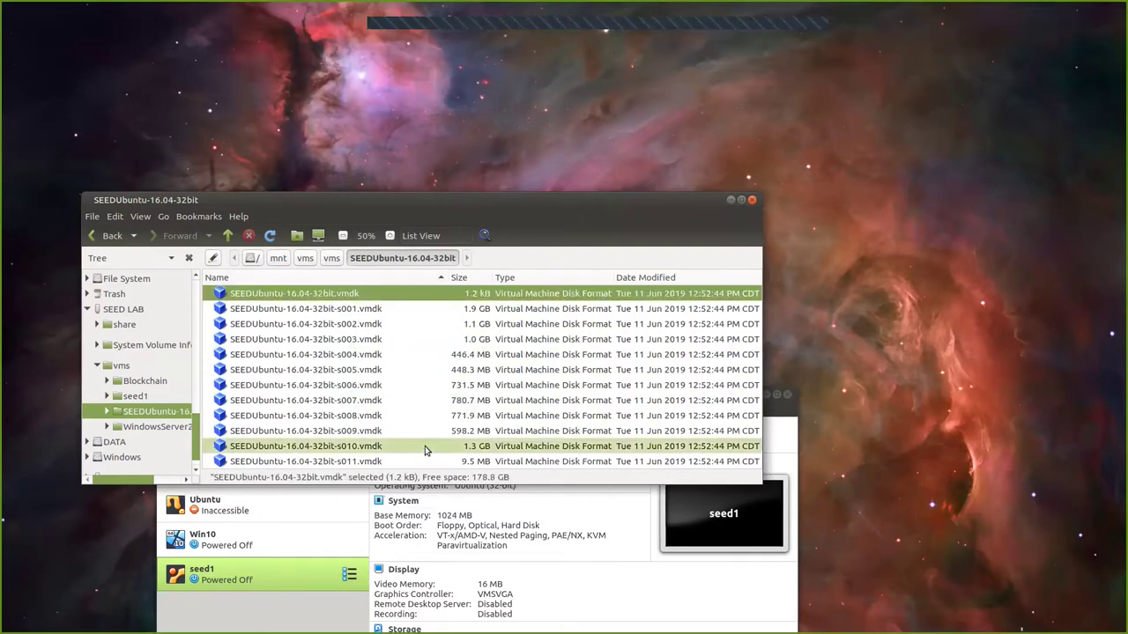
key("ctrl+a")
key("ctrl+c")
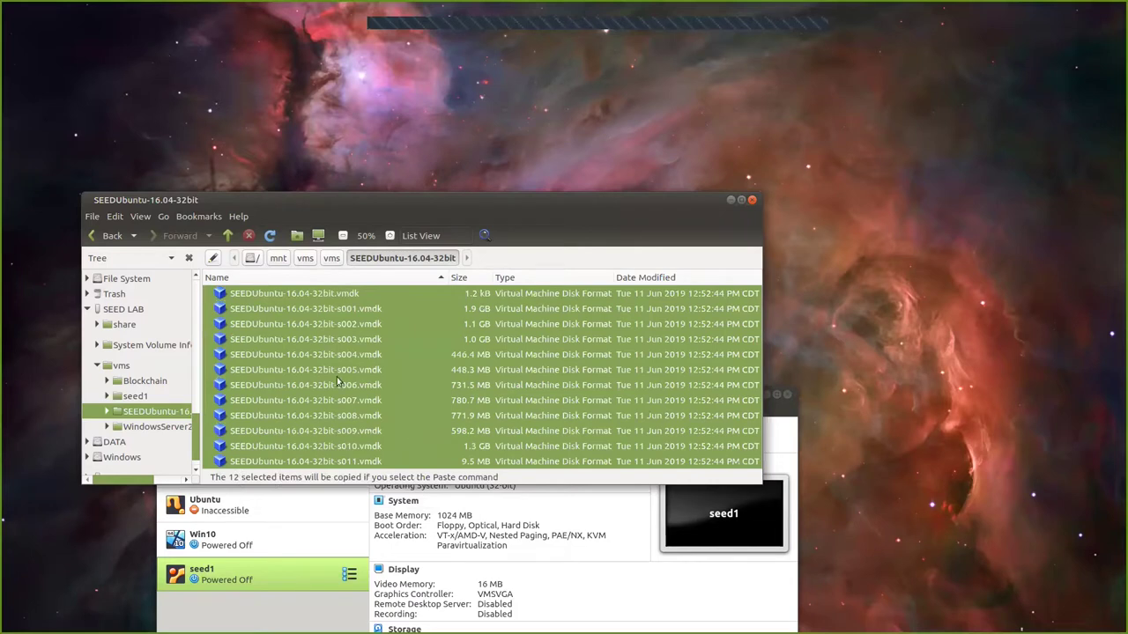
left_click(332, 258)
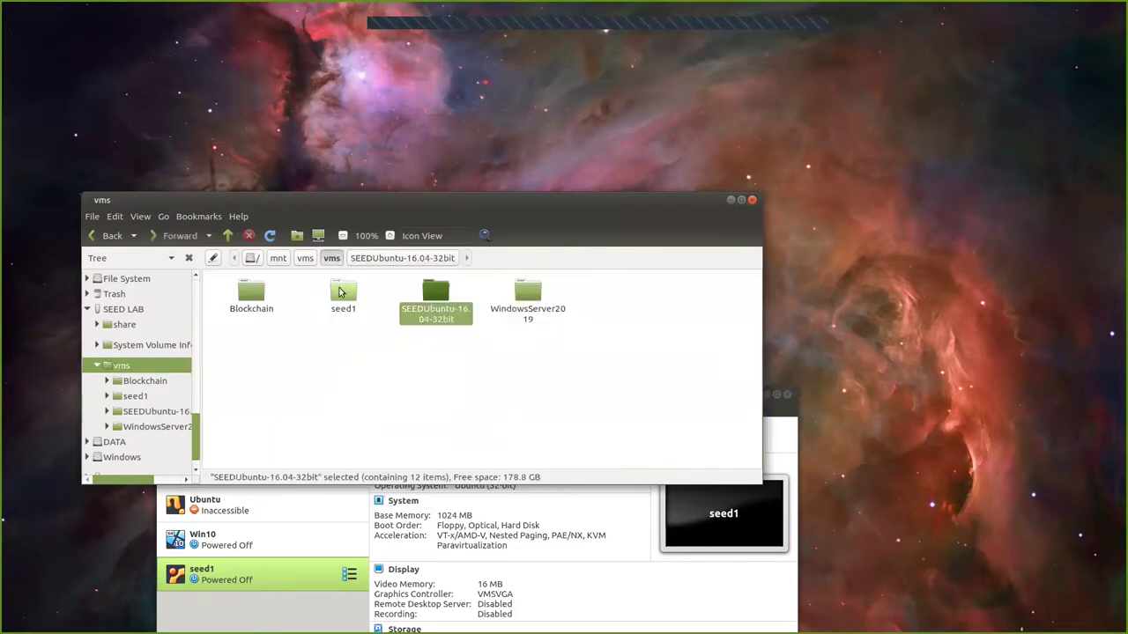
left_click(343, 295)
key("Return")
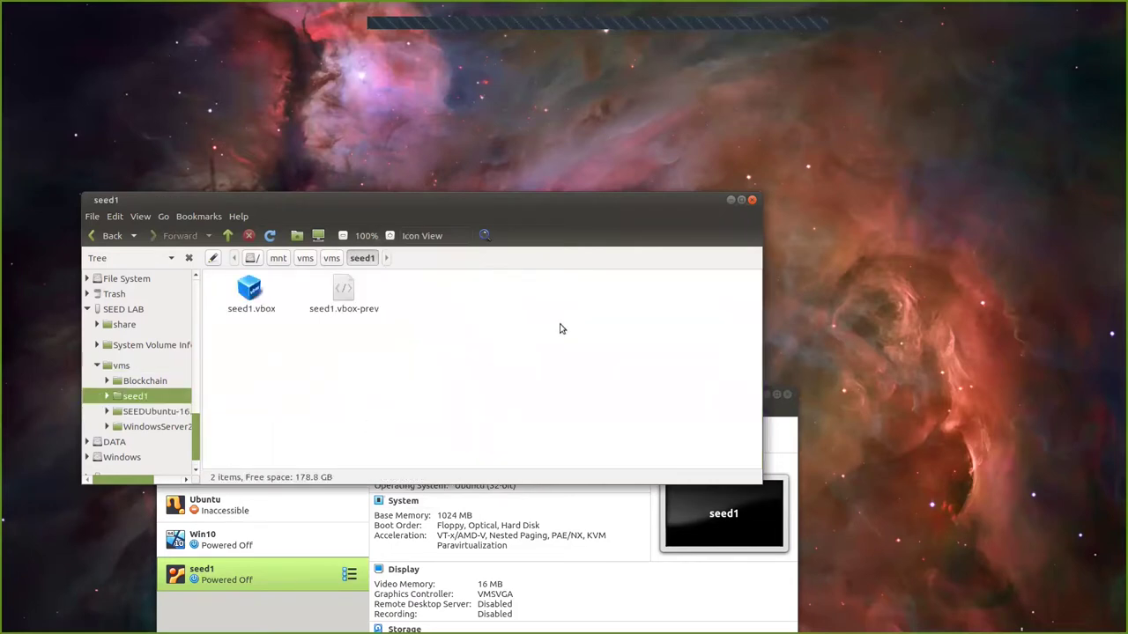
left_click(327, 259)
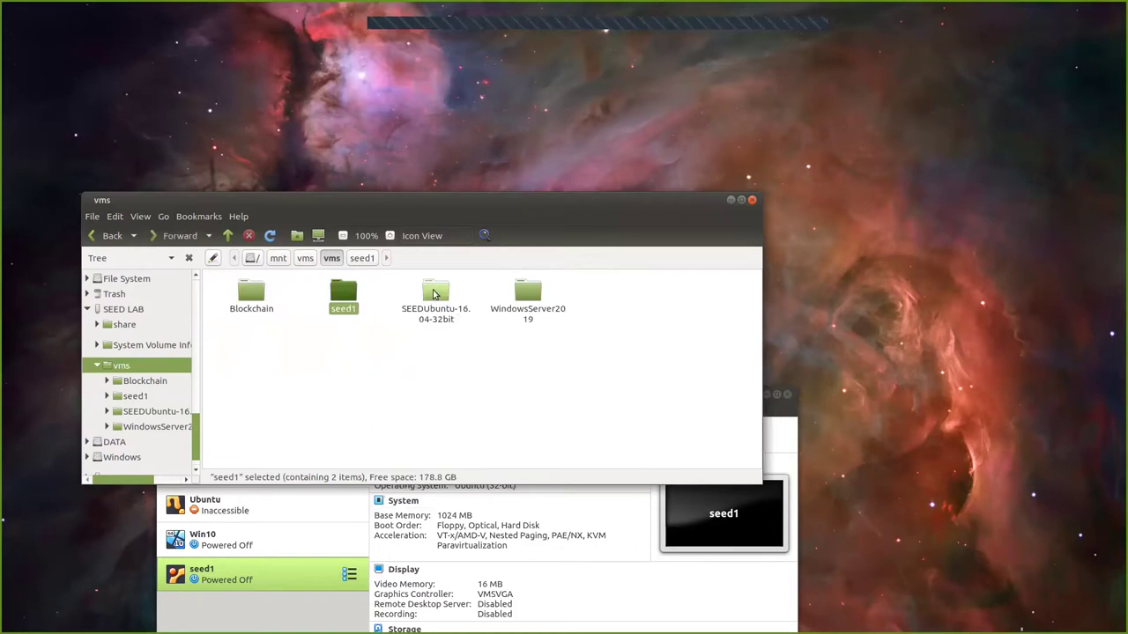
double_click(434, 295)
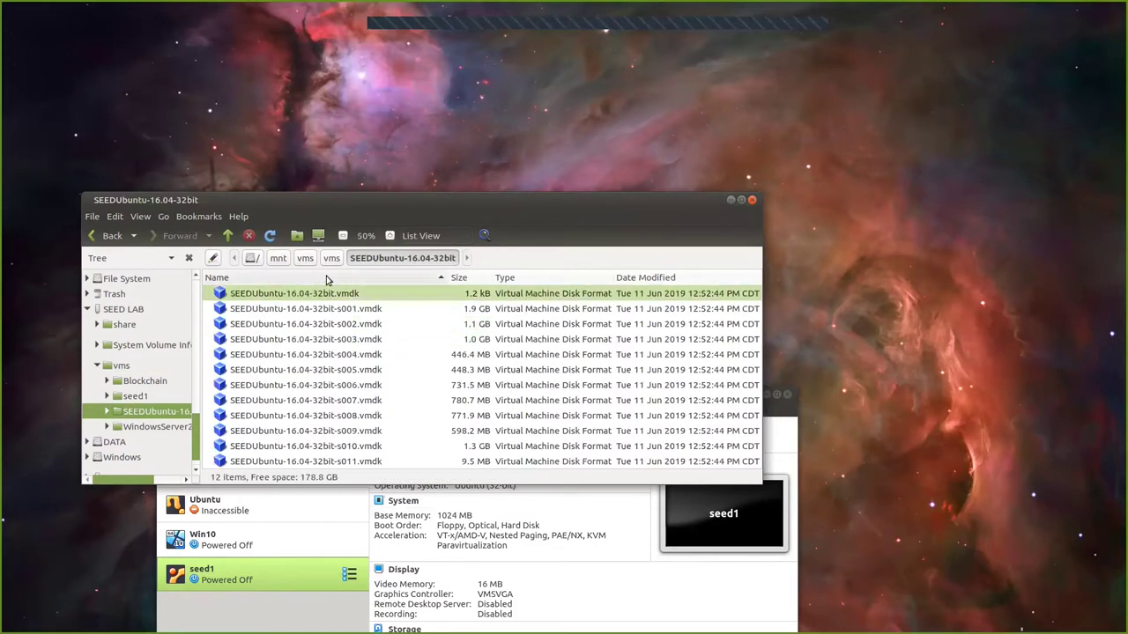
left_click(331, 259)
double_click(340, 293)
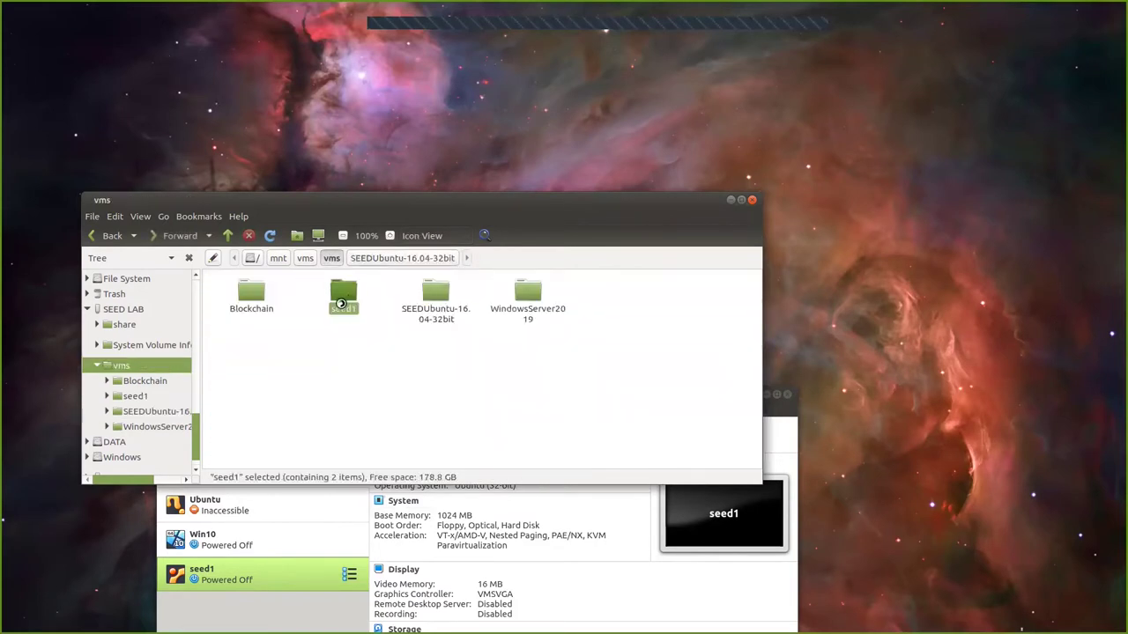
key("ctrl+v")
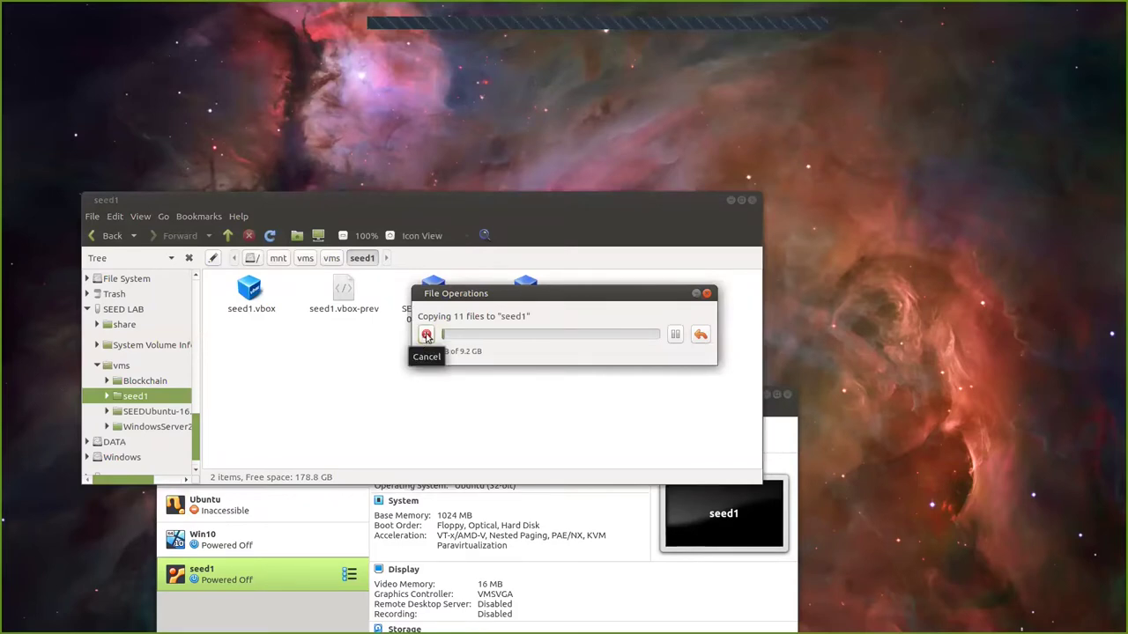
left_click(426, 336)
left_click(391, 373)
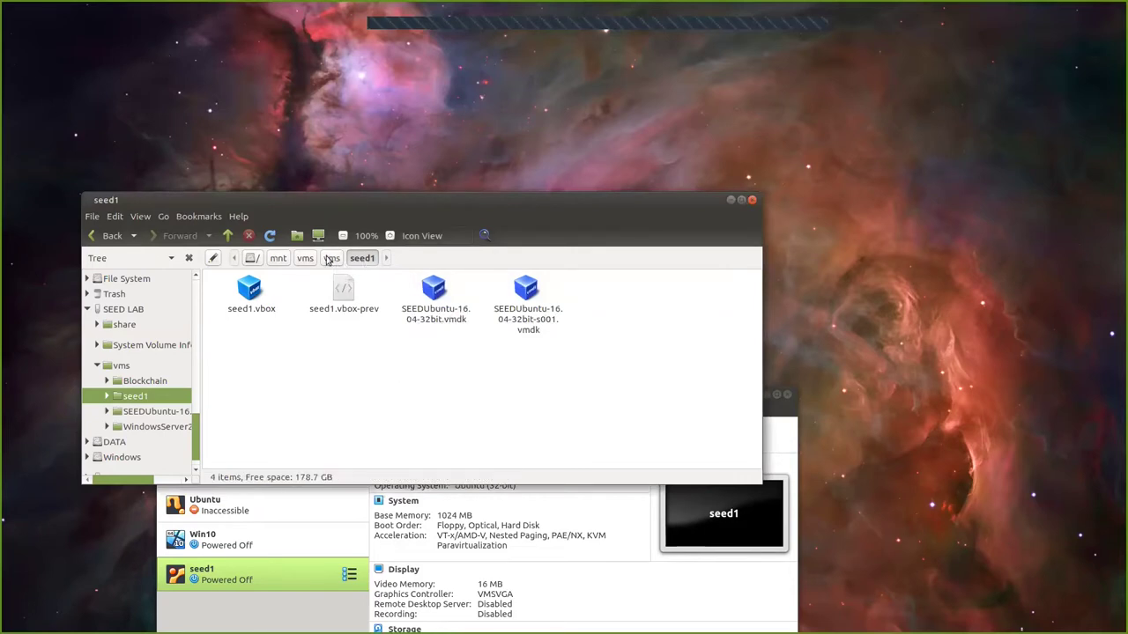
Step: Copy seed1.vbox and seed1.vbox-prev from the seed1 folder into SEEDUbuntu-16.04-32bit, and return to /mnt/vms/vms
left_click(330, 258)
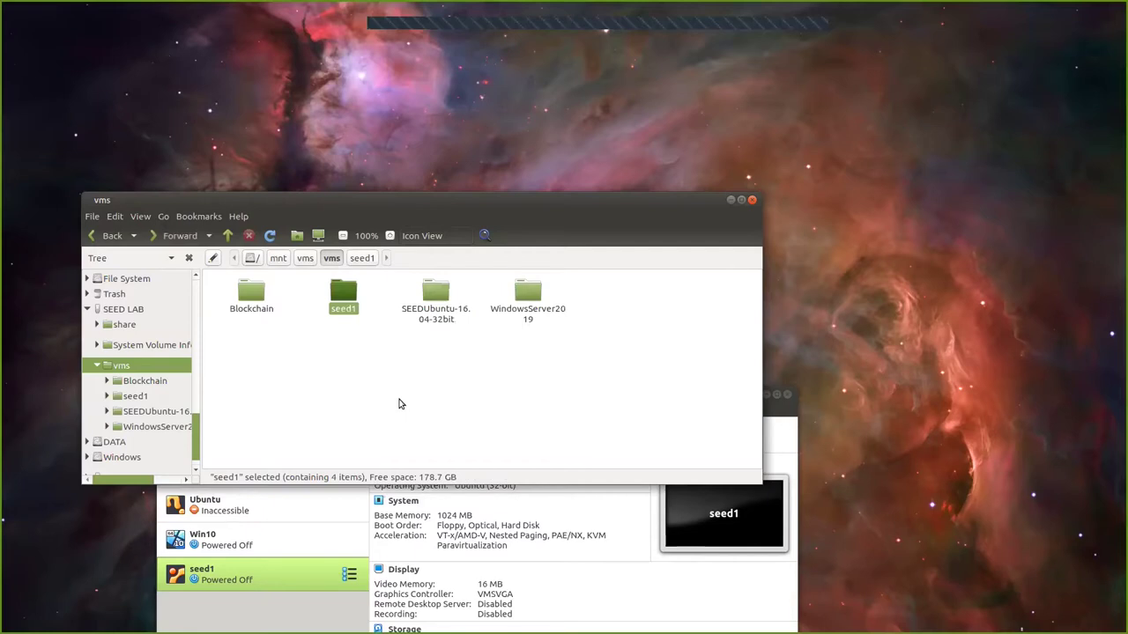
double_click(343, 296)
left_click(250, 292)
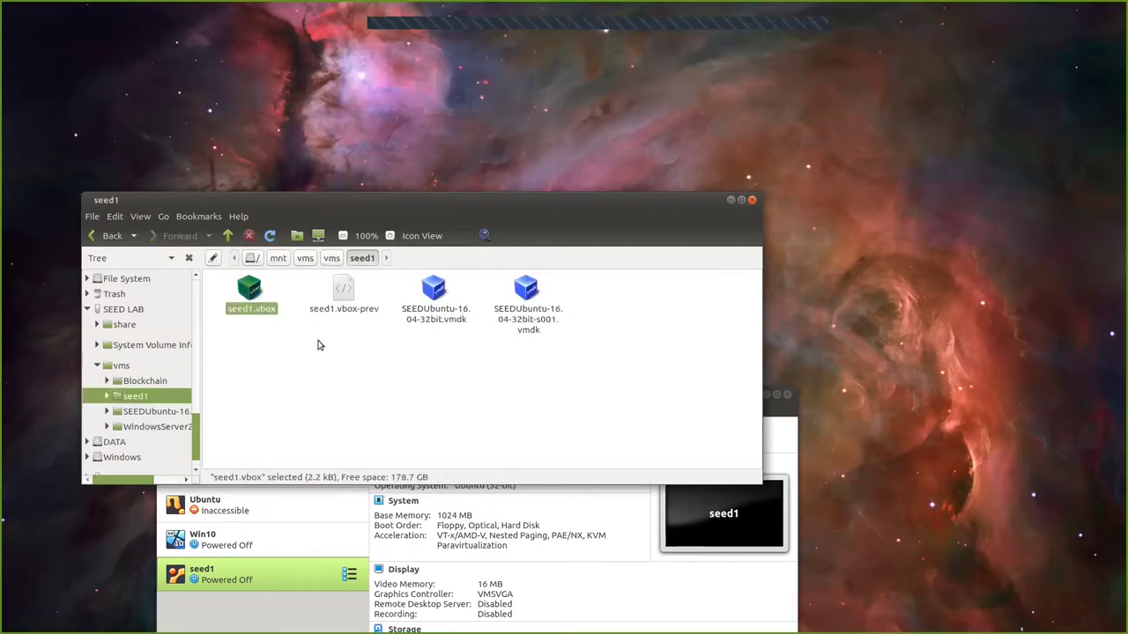
left_click(343, 297, "ctrl")
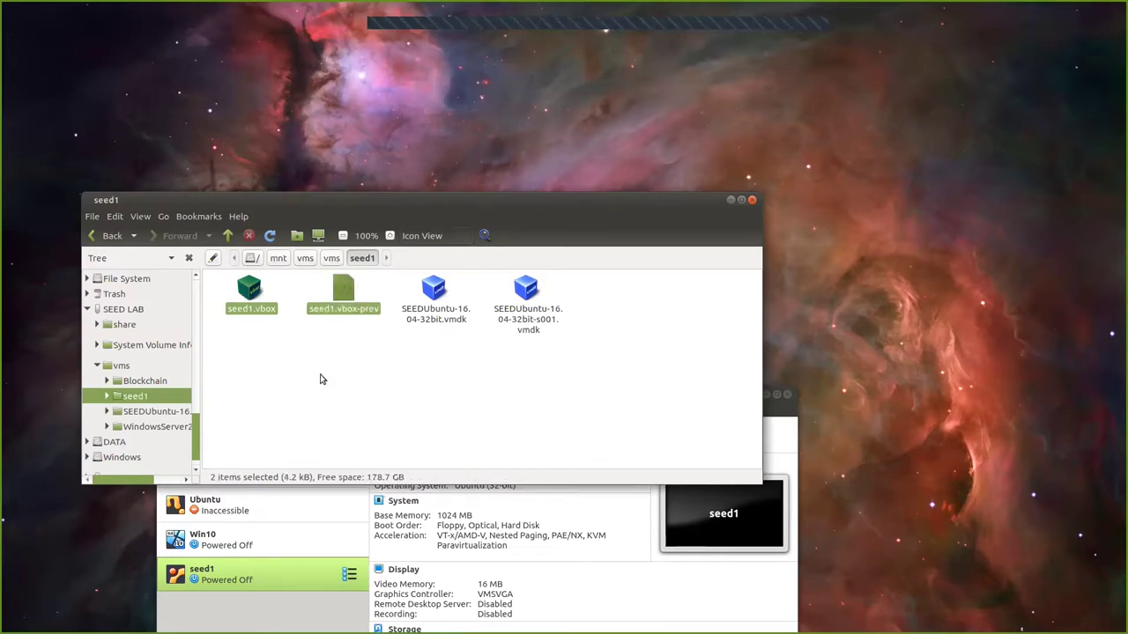
key("ctrl+c")
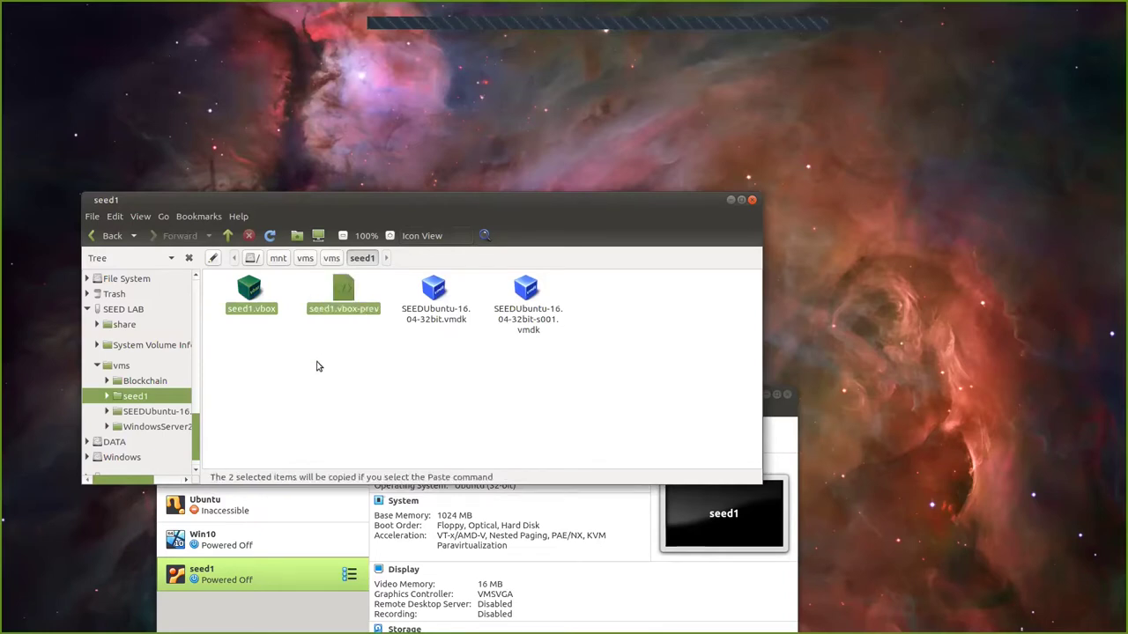
left_click(331, 258)
double_click(436, 295)
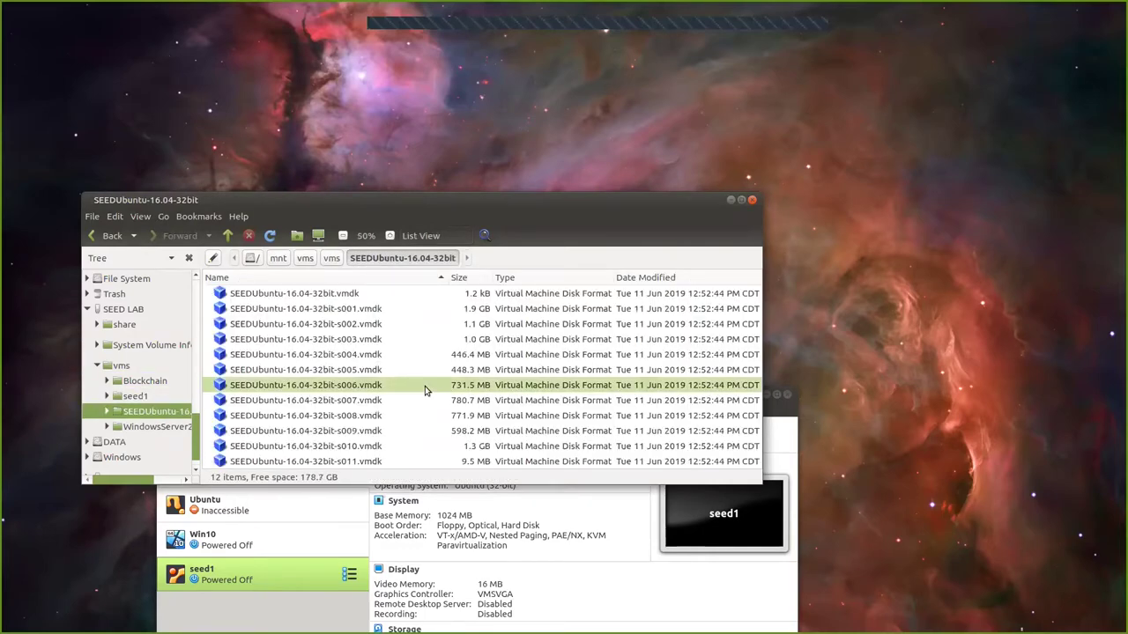
key("ctrl+v")
left_click(280, 310)
left_click(331, 259)
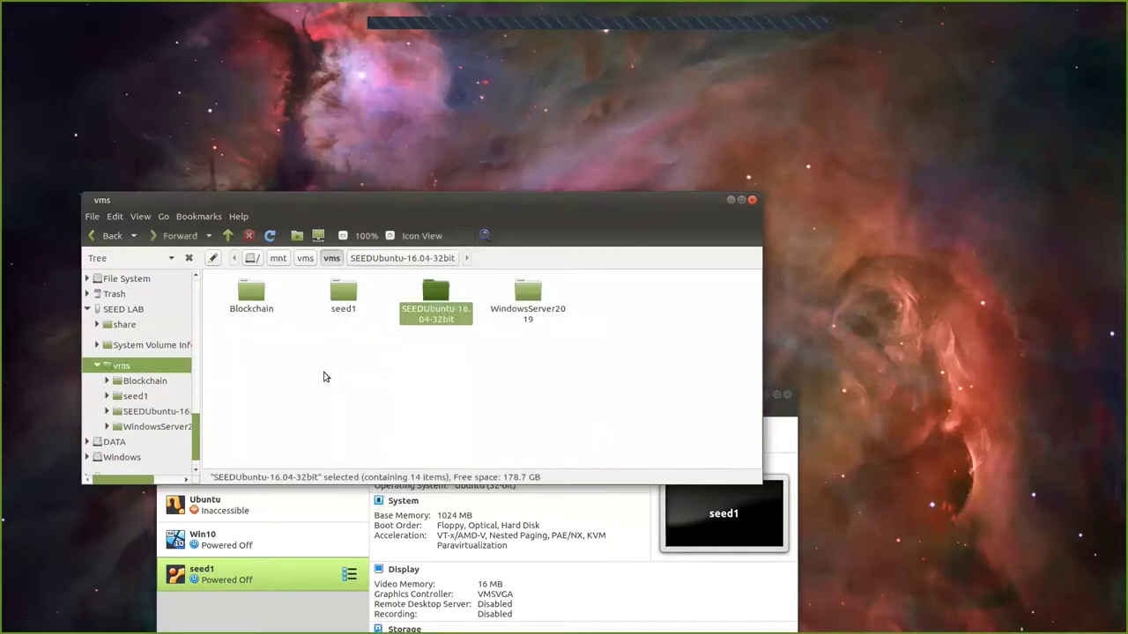
Step: Permanently delete the old seed1 folder from /mnt/vms/vms
left_click(342, 296)
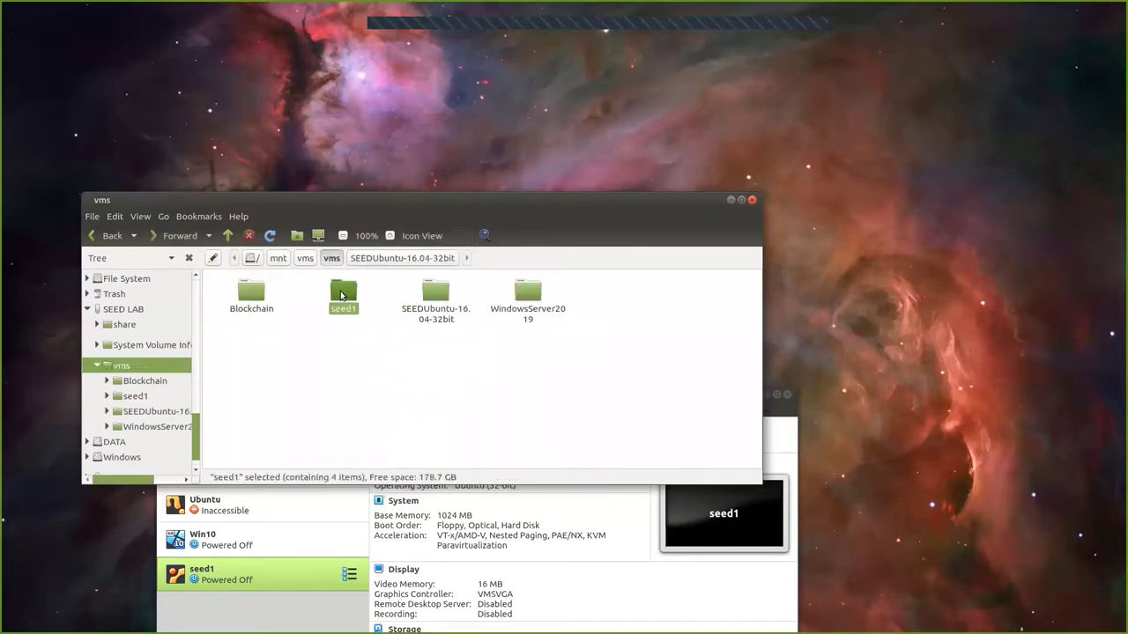
key("shift+Delete")
key("Return")
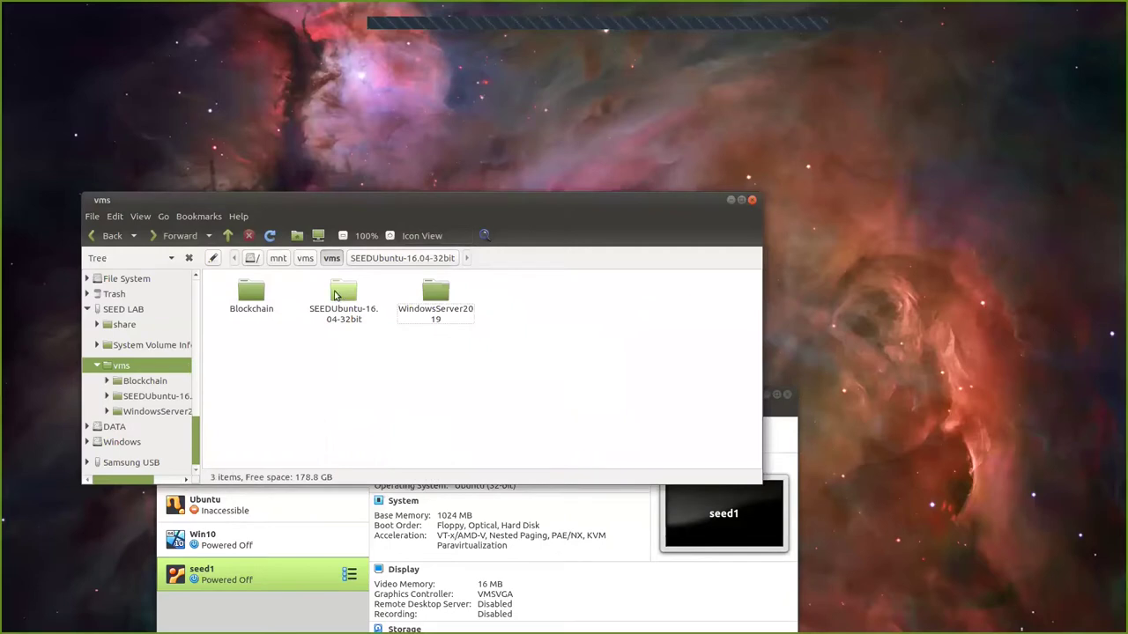
Step: Rename the SEEDUbuntu-16.04-32bit folder in /mnt/vms/vms as seed1
right_click(335, 295)
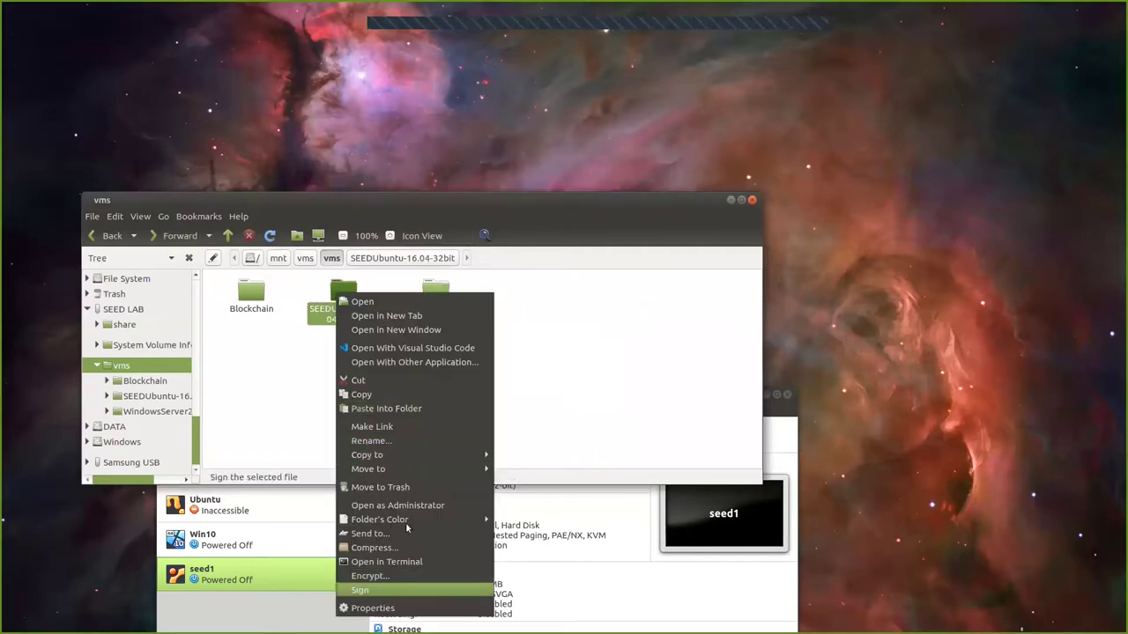
left_click(418, 442)
type("s")
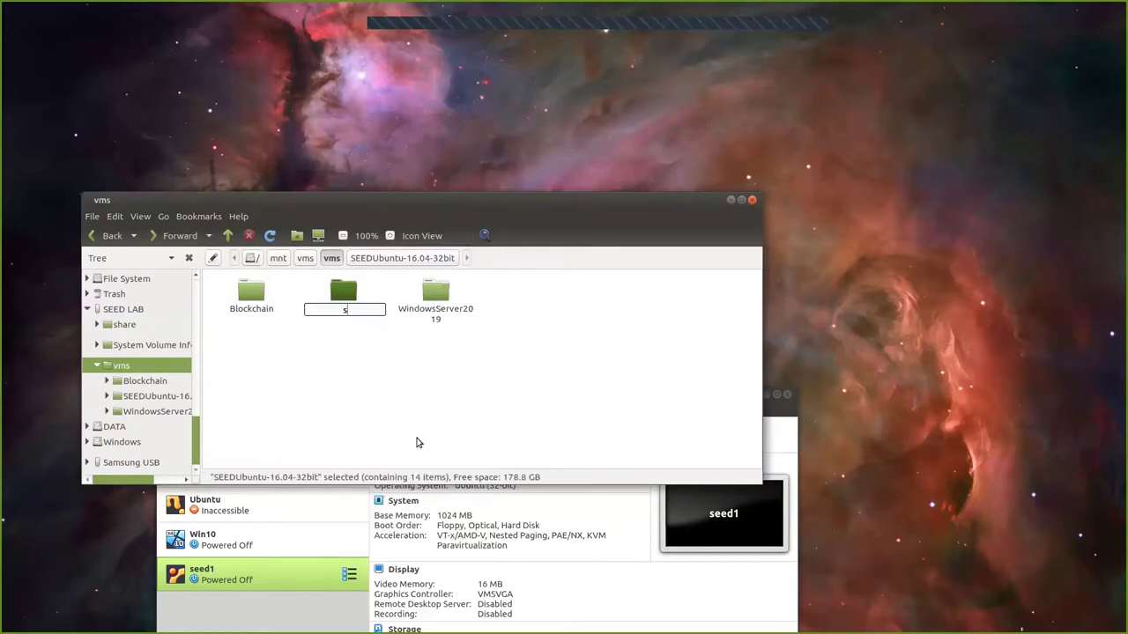
type("eed1")
key("Return")
left_click(377, 346)
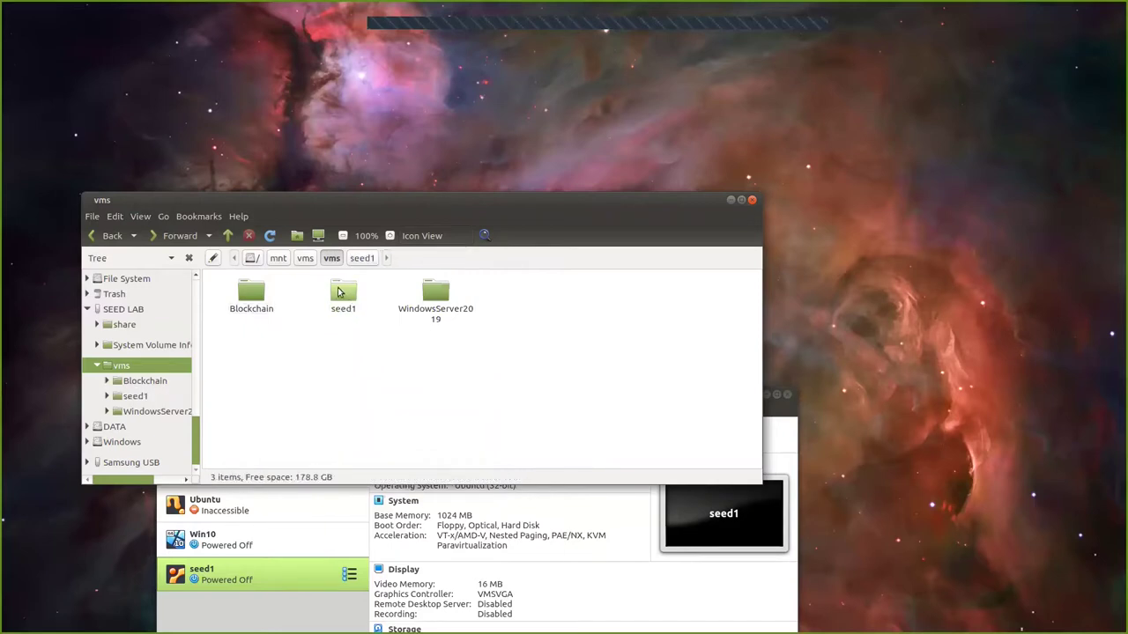
Step: Open the renamed seed1 folder to check its machine and disk files, and bring the VirtualBox Manager window into full view
double_click(342, 293)
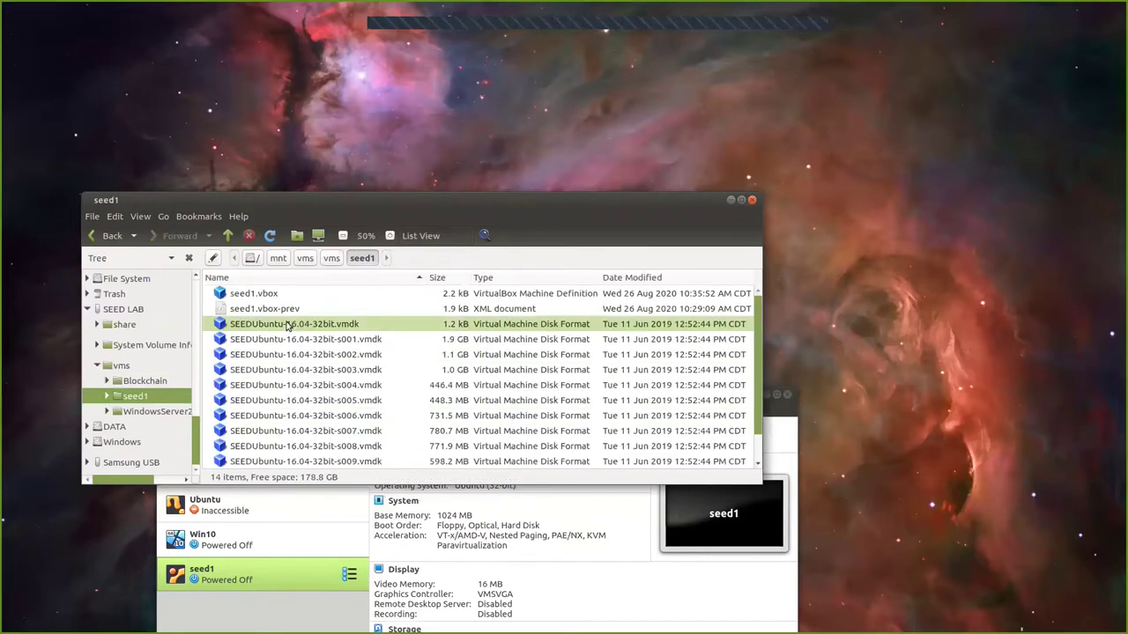
left_click(272, 296)
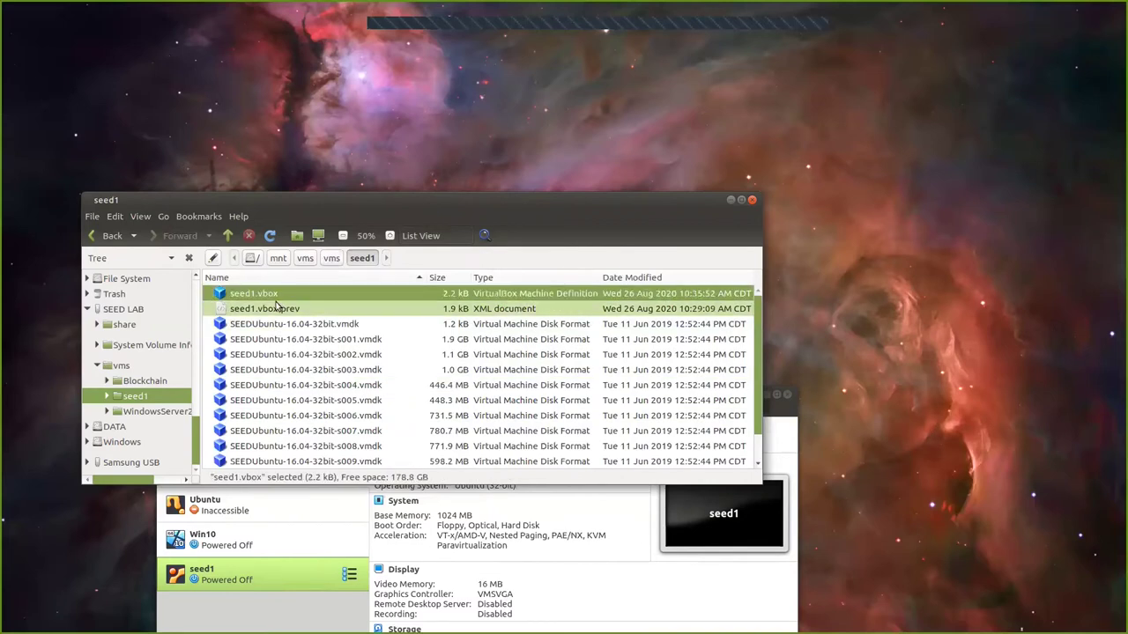
left_click(339, 328)
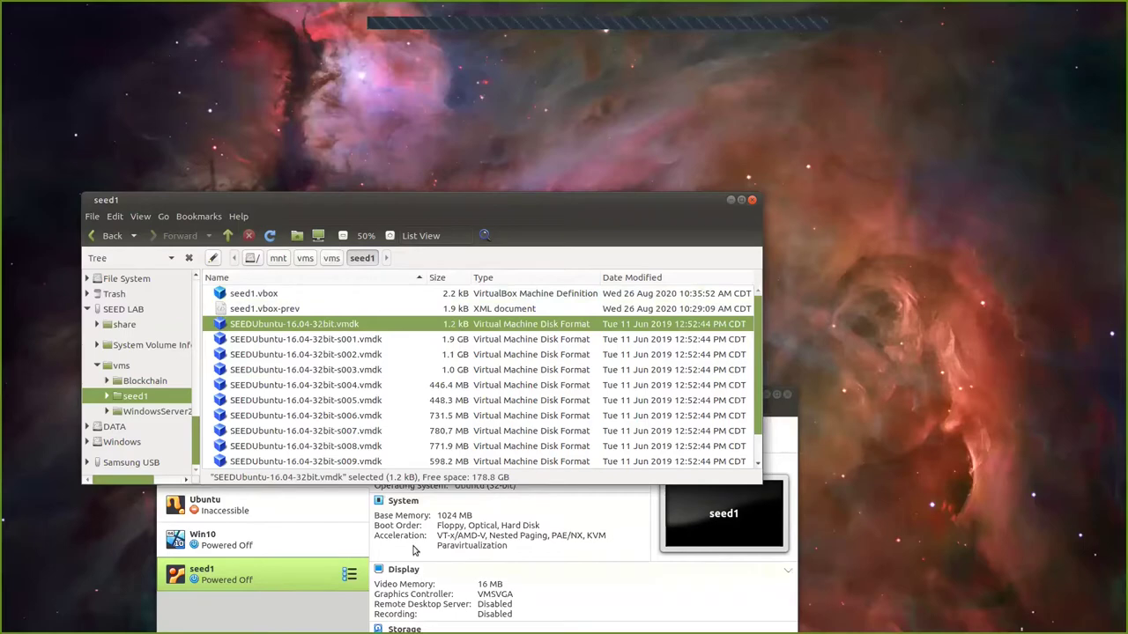
left_click_drag(391, 170, 468, 98)
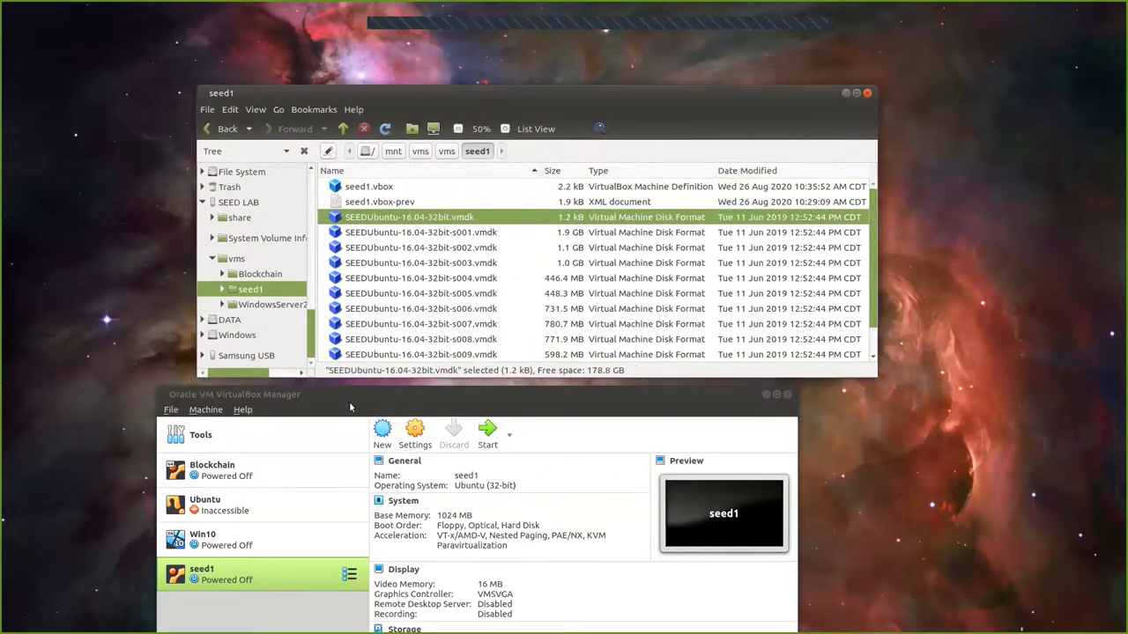
left_click_drag(376, 395, 340, 224)
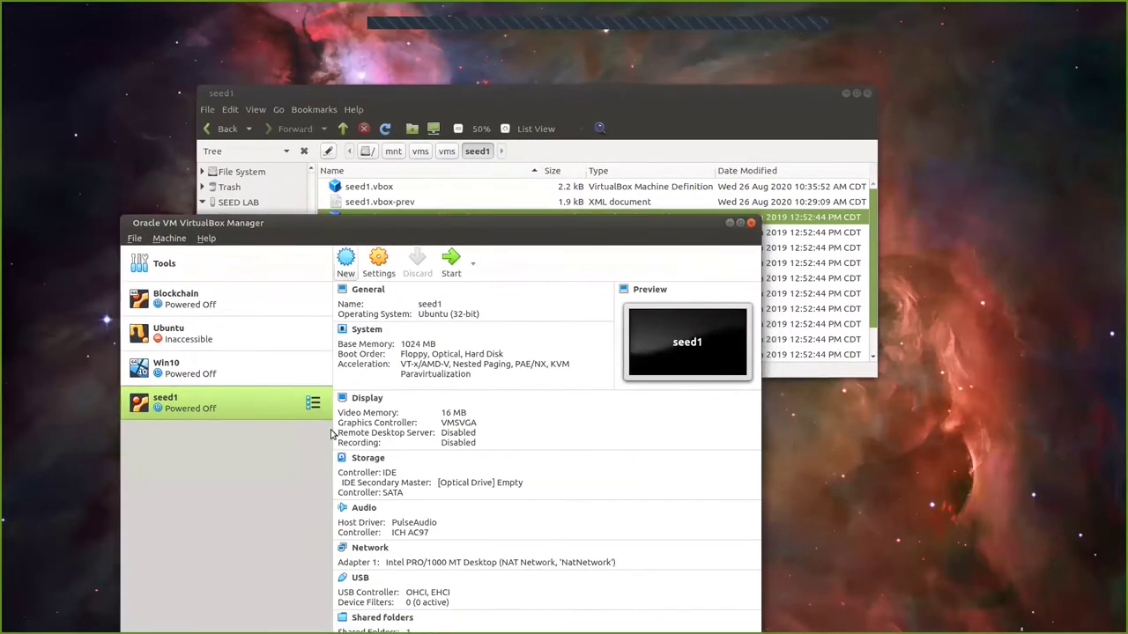
Step: Attach SEEDUbuntu-16.04-32bit.vmdk from /mnt/vms/vms/seed1 as a hard disk on the SATA controller of the seed1 machine
left_click(365, 459)
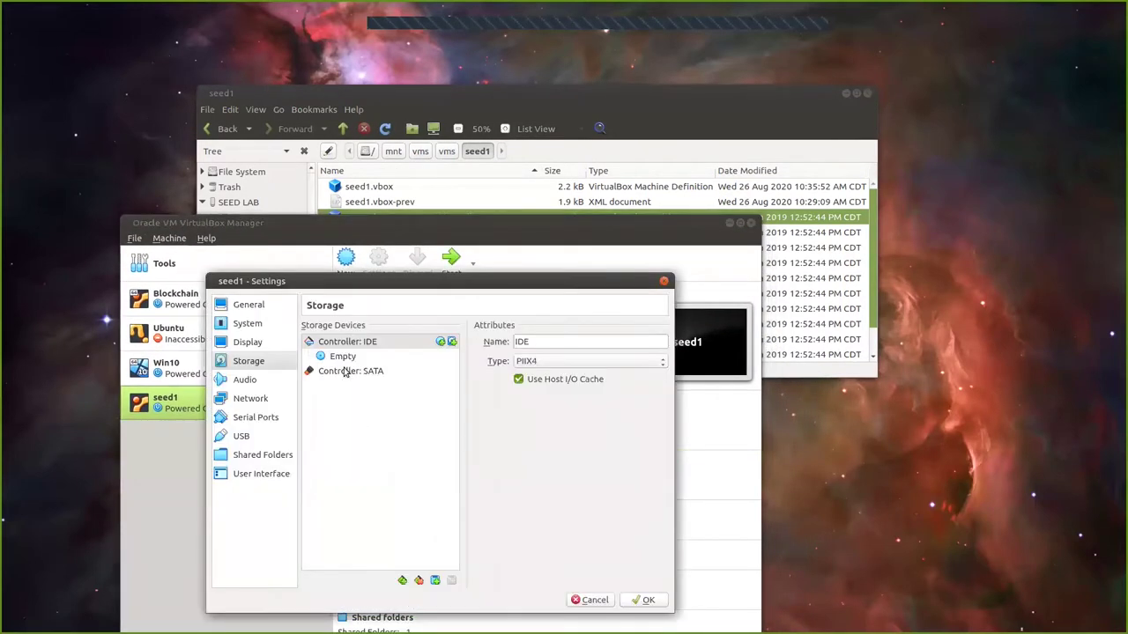
left_click(350, 373)
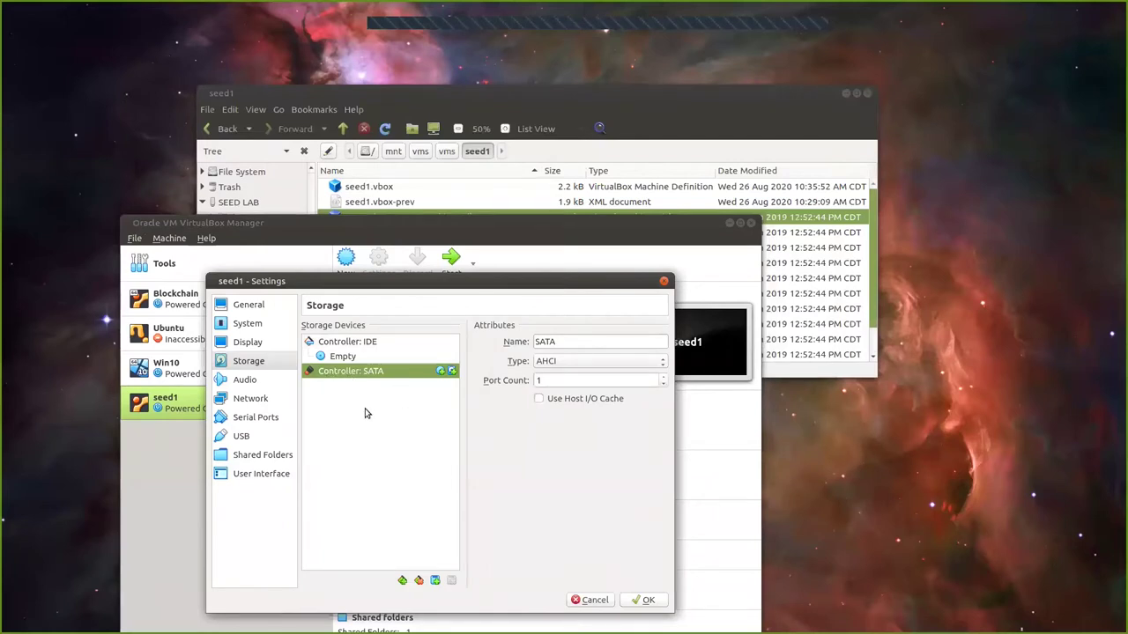
left_click(452, 371)
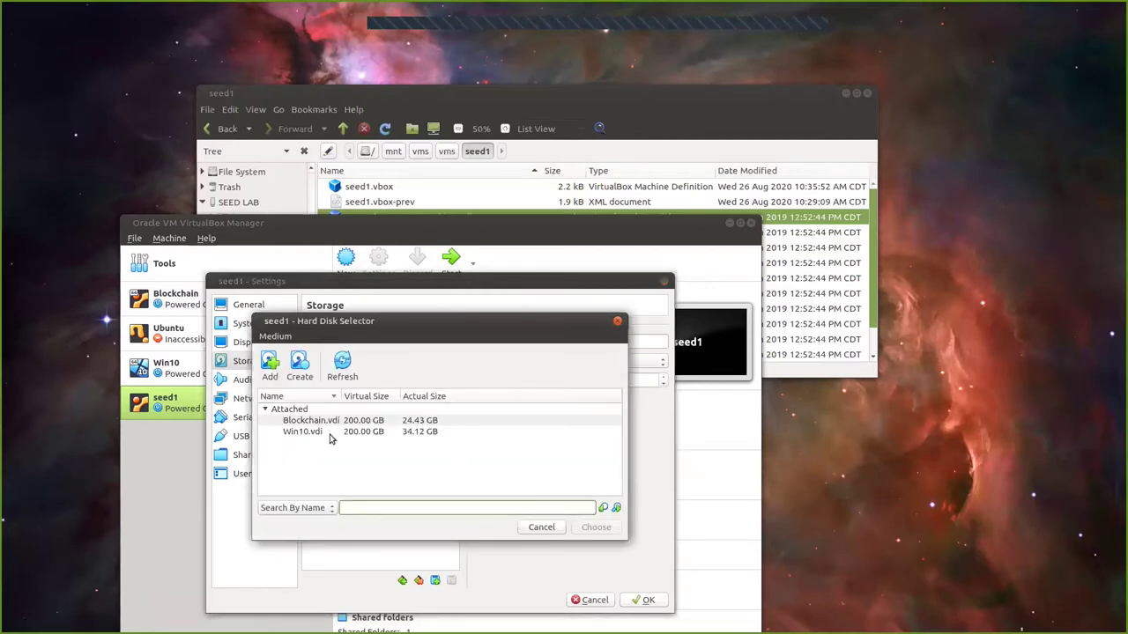
left_click(269, 363)
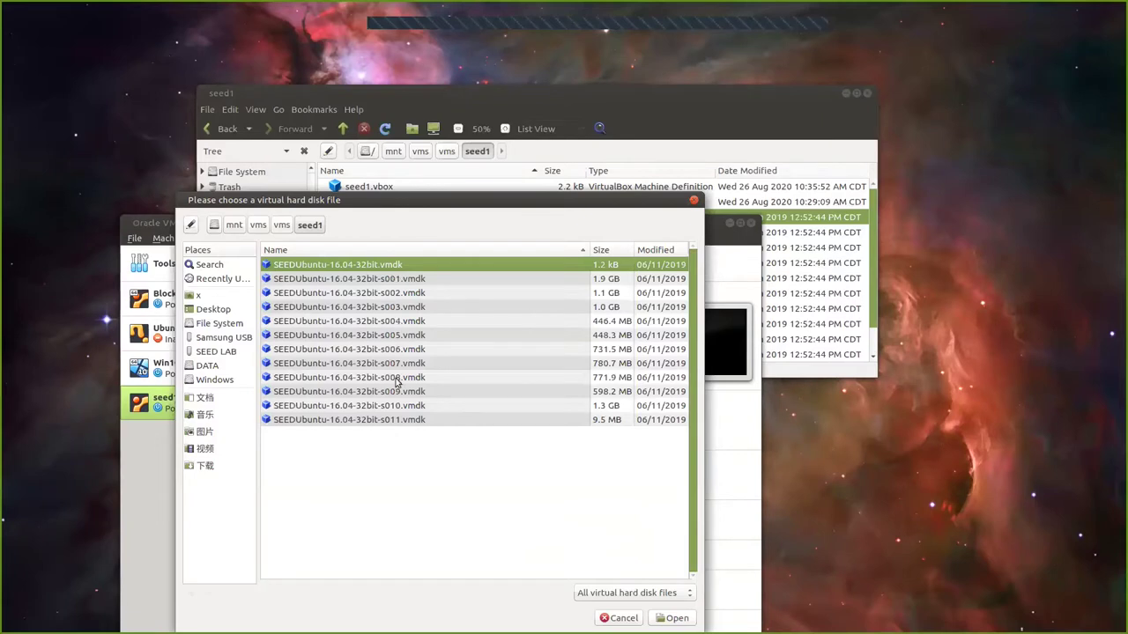
left_click(673, 617)
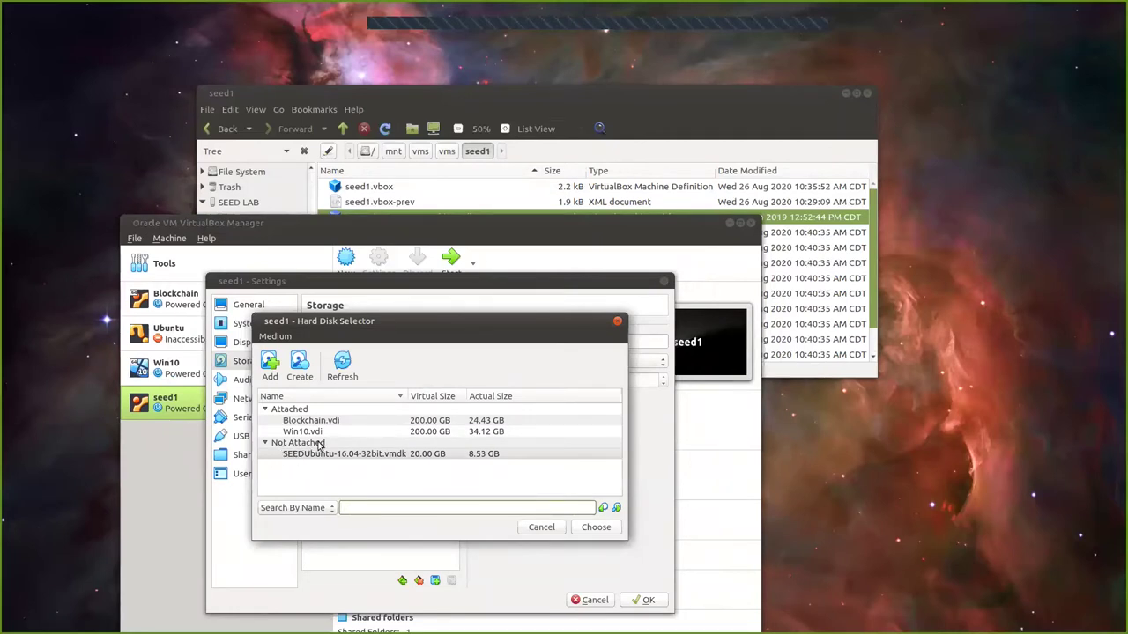
left_click(426, 460)
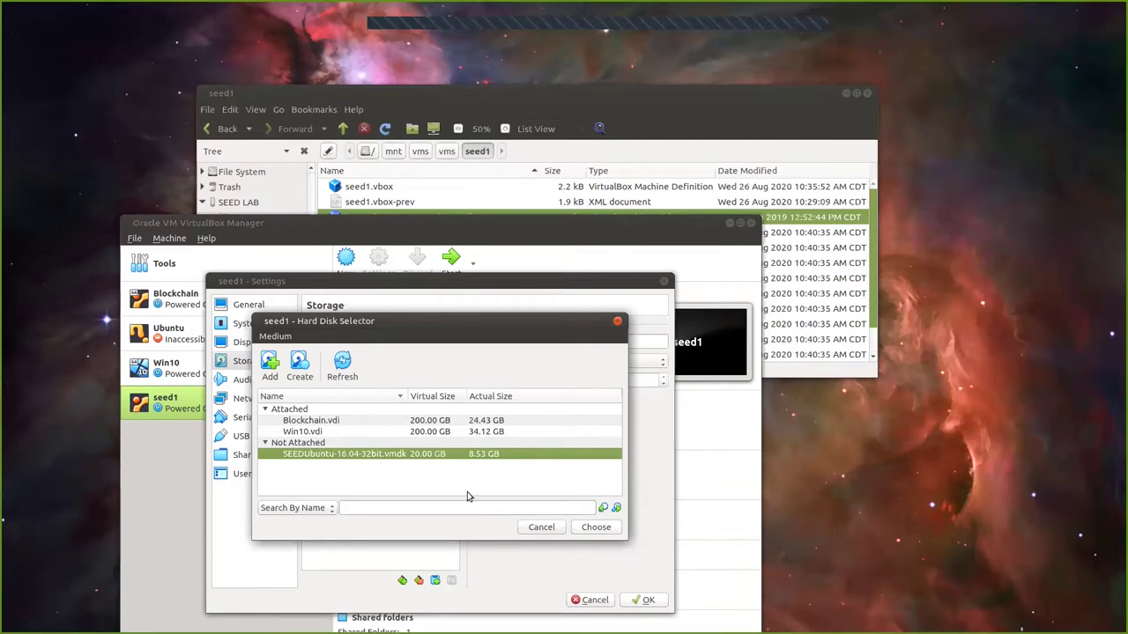
left_click(595, 526)
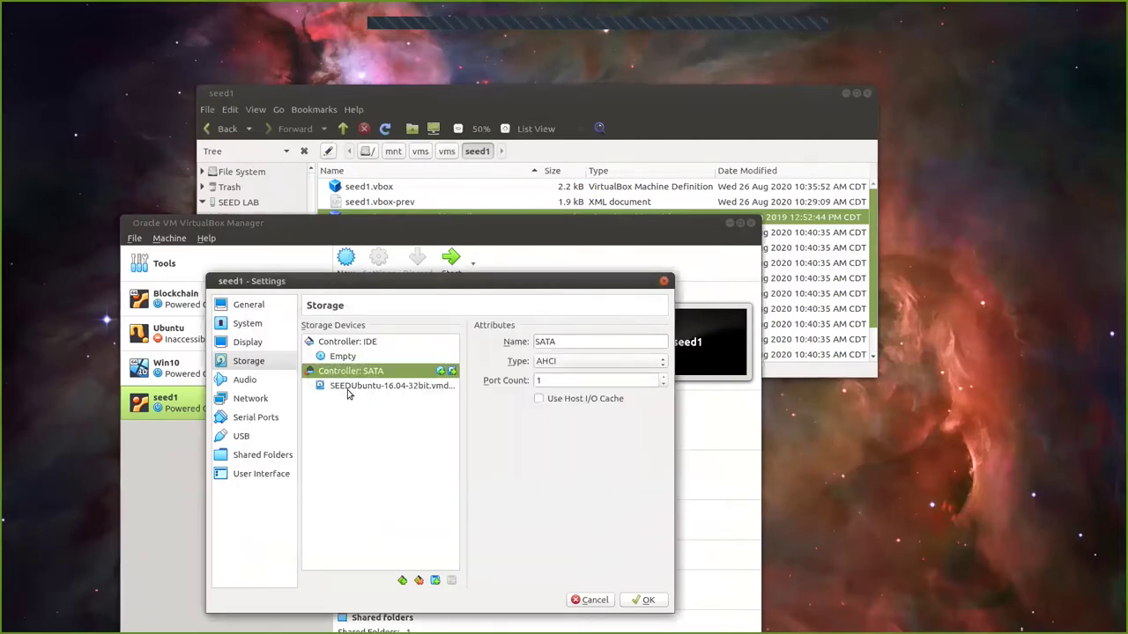
Step: Check the attached disk's details, save the seed1 storage settings and move the VirtualBox Manager window up
left_click(357, 386)
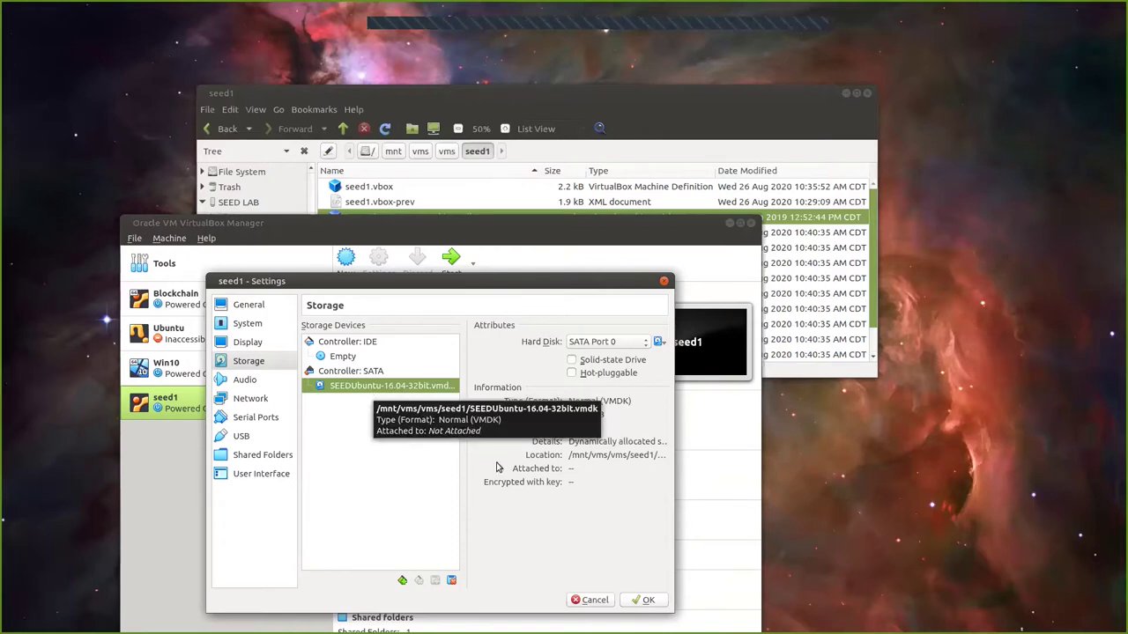
left_click(648, 601)
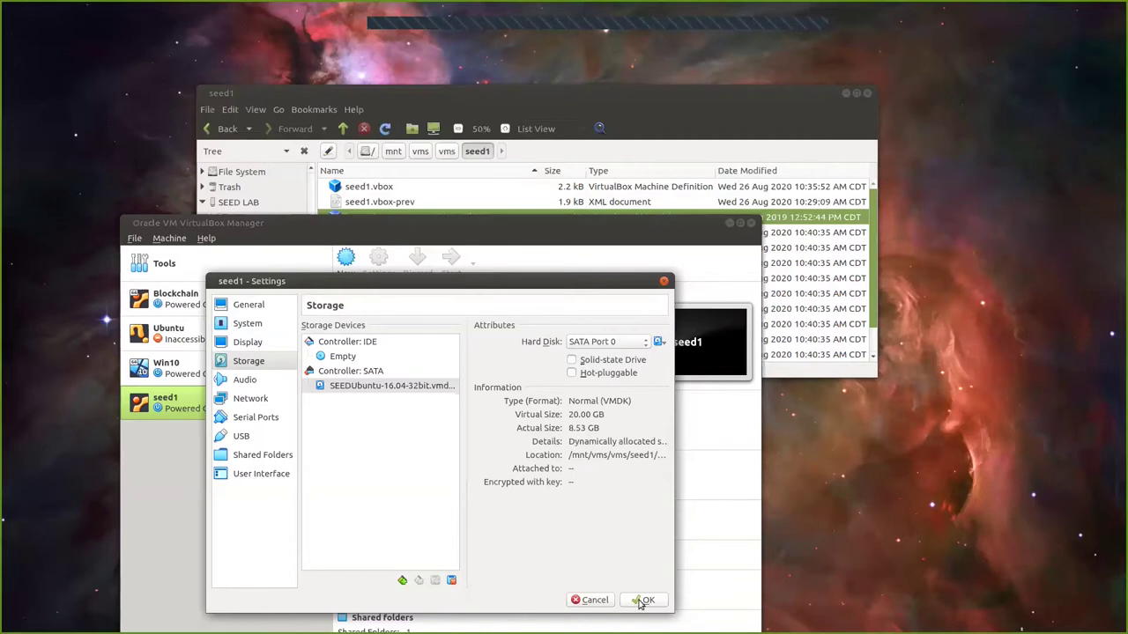
left_click_drag(466, 276, 489, 162)
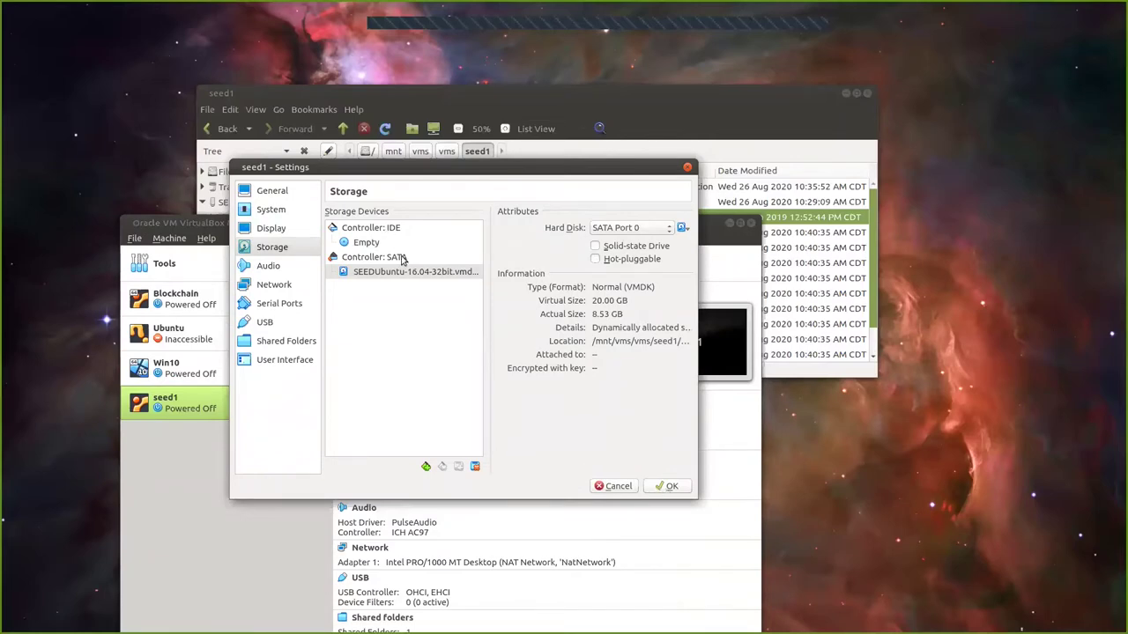
key("Return")
left_click_drag(327, 227, 342, 122)
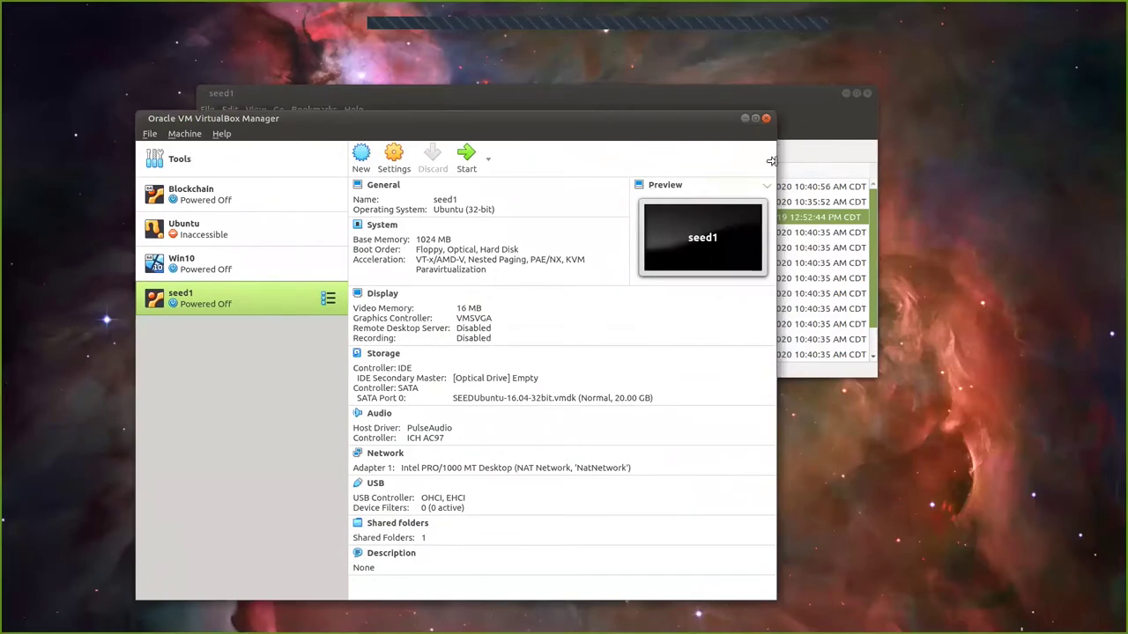
Step: Check the size of the seed1 folder in its properties from /mnt/vms/vms, and minimise the file manager
left_click(823, 142)
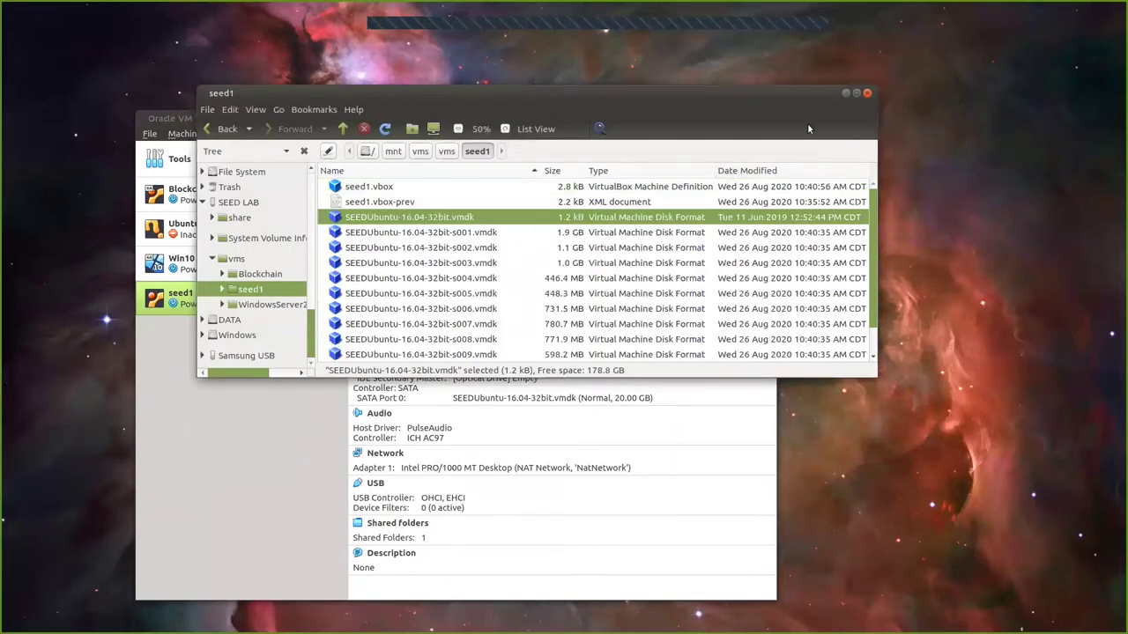
left_click(845, 93)
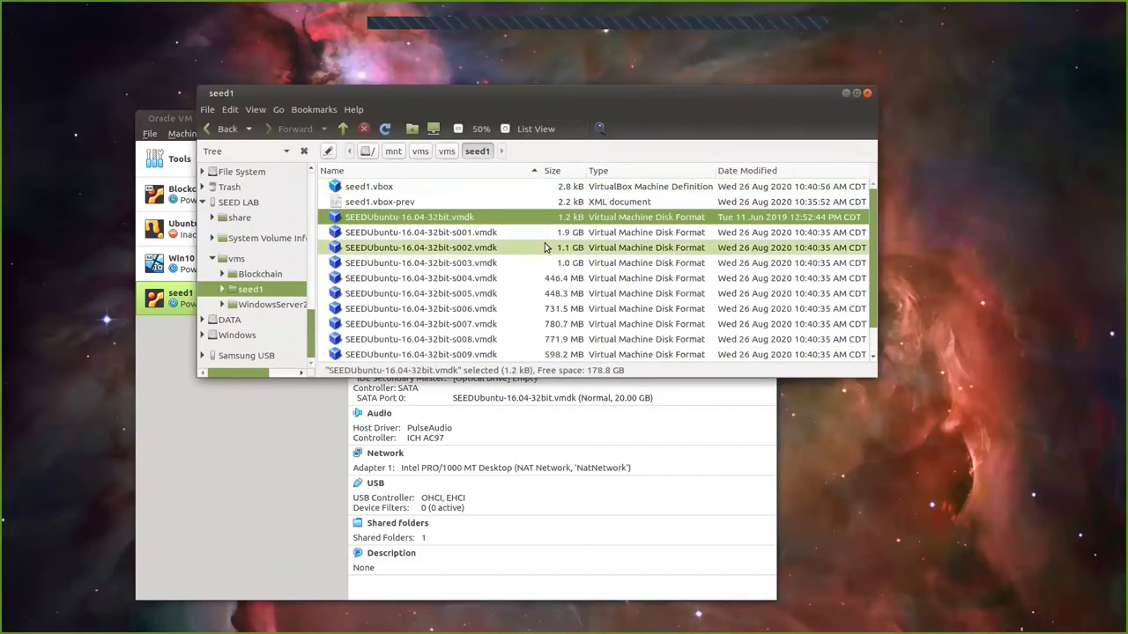
left_click(445, 152)
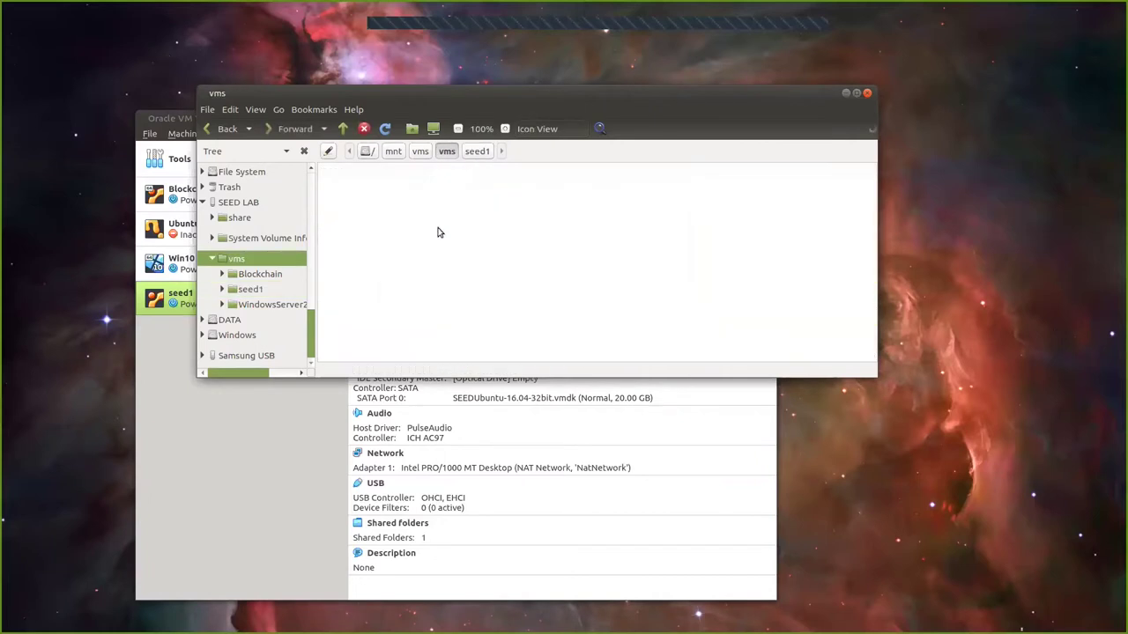
right_click(465, 201)
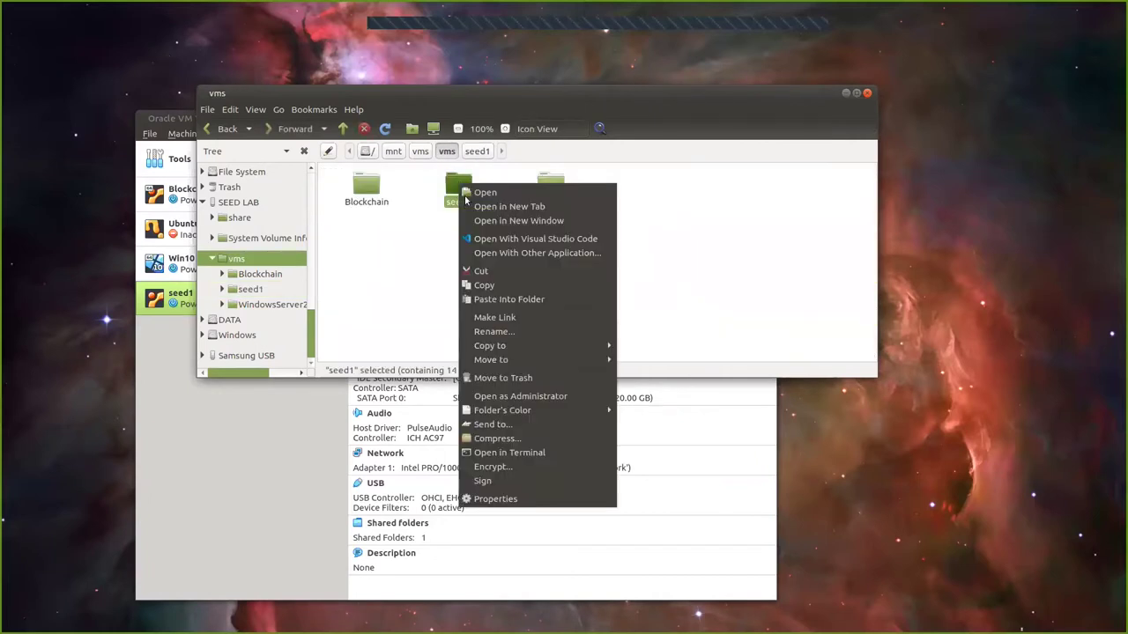
left_click(516, 498)
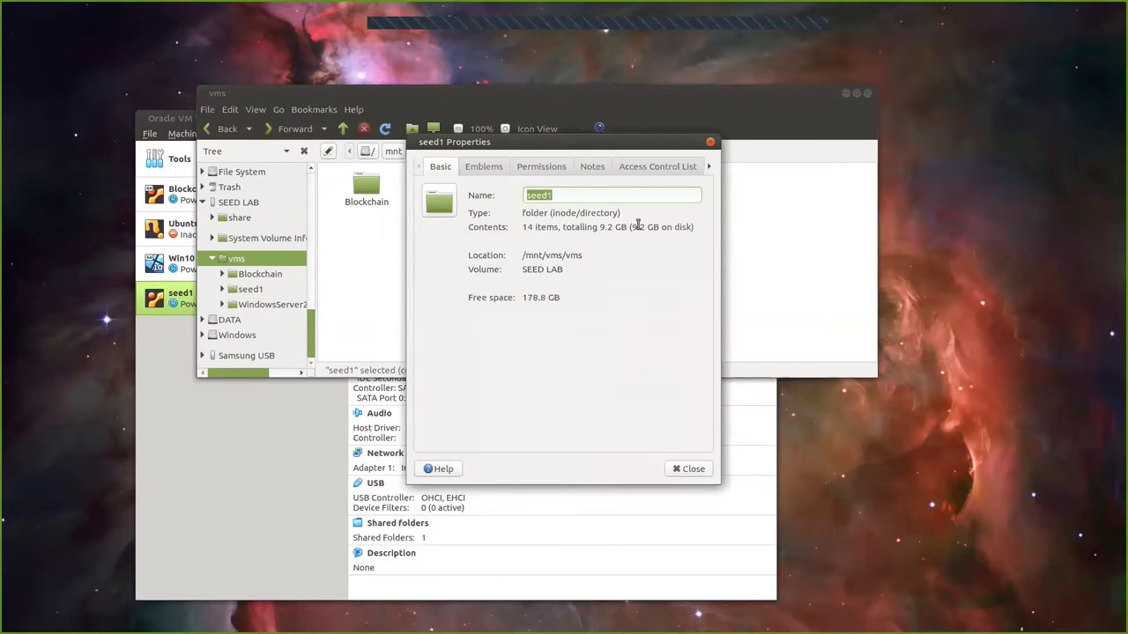
left_click(688, 468)
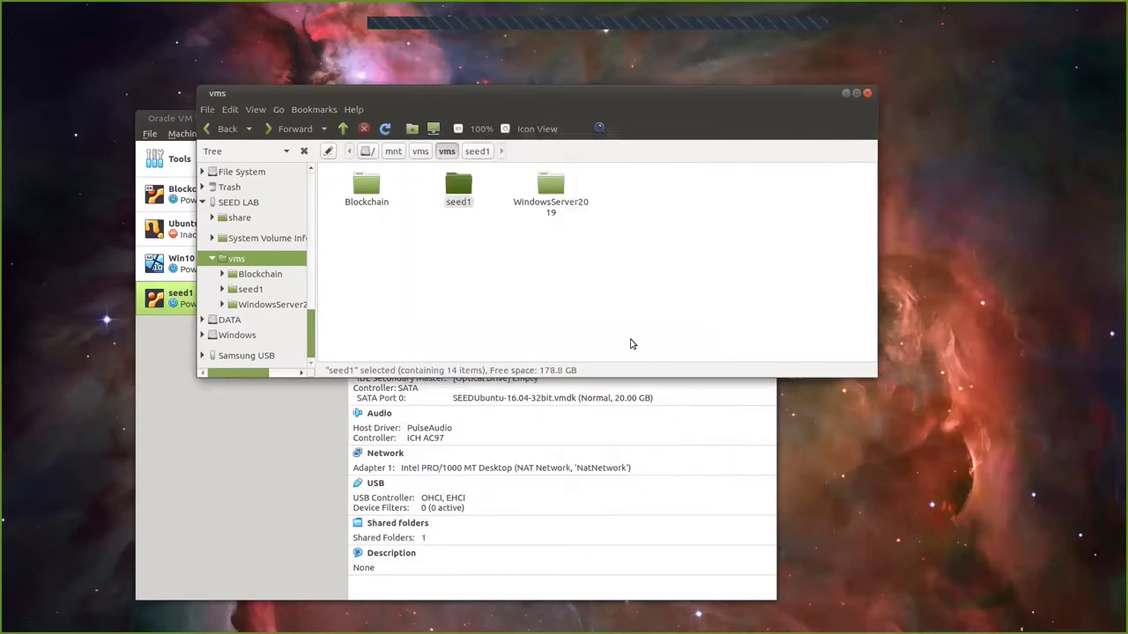
left_click(846, 94)
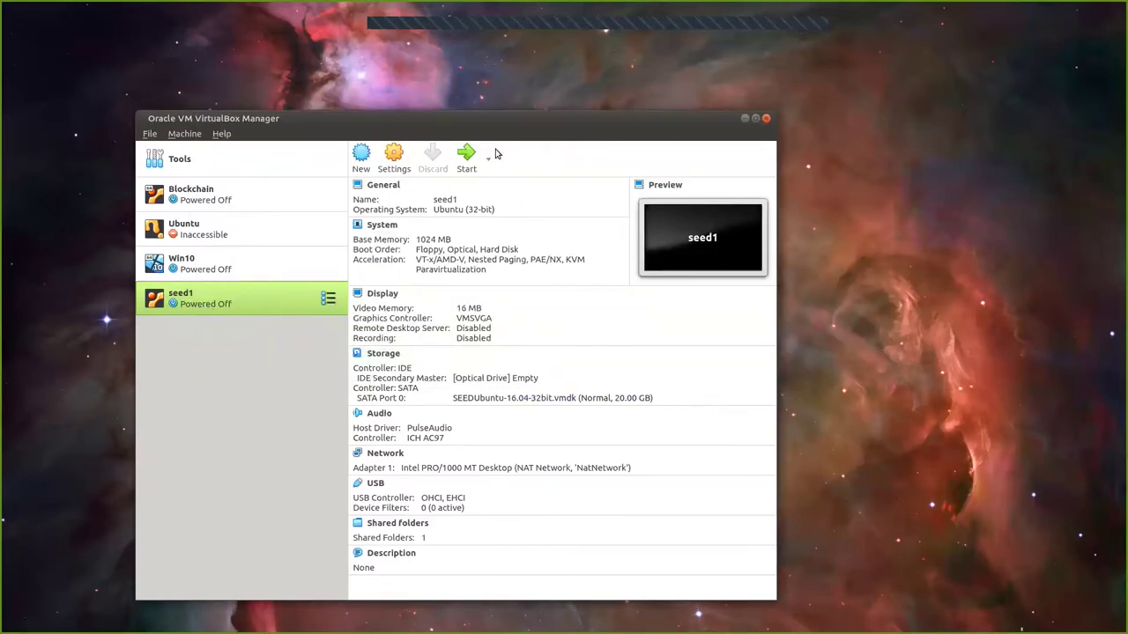
Step: Start the seed1 virtual machine and reposition its window while it boots to the Ubuntu desktop
left_click(465, 157)
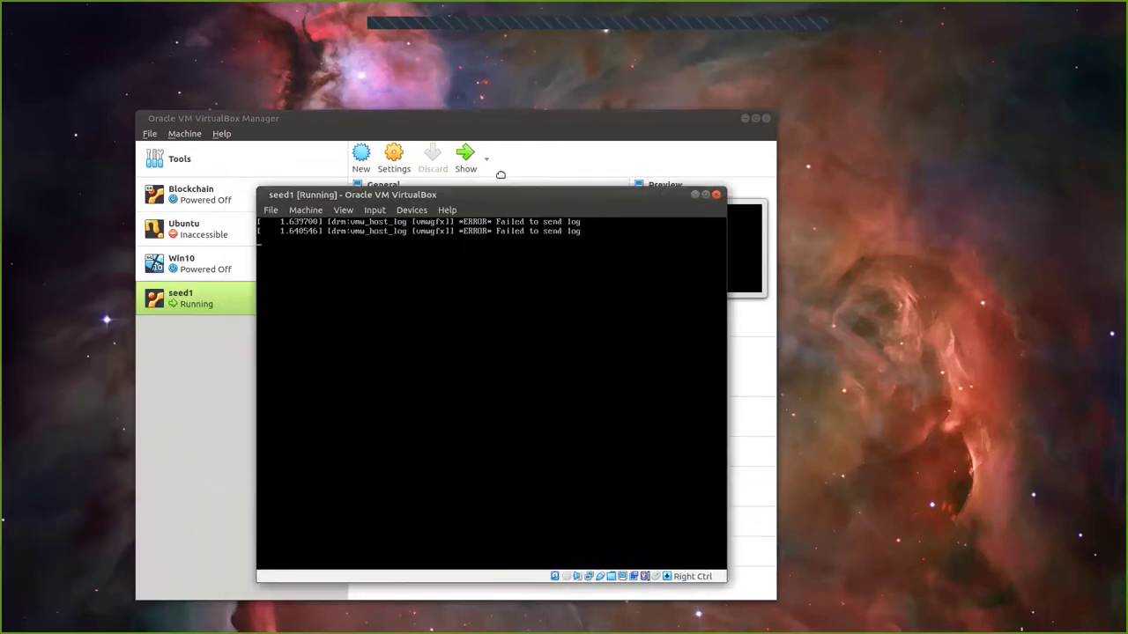
left_click_drag(466, 201, 423, 95)
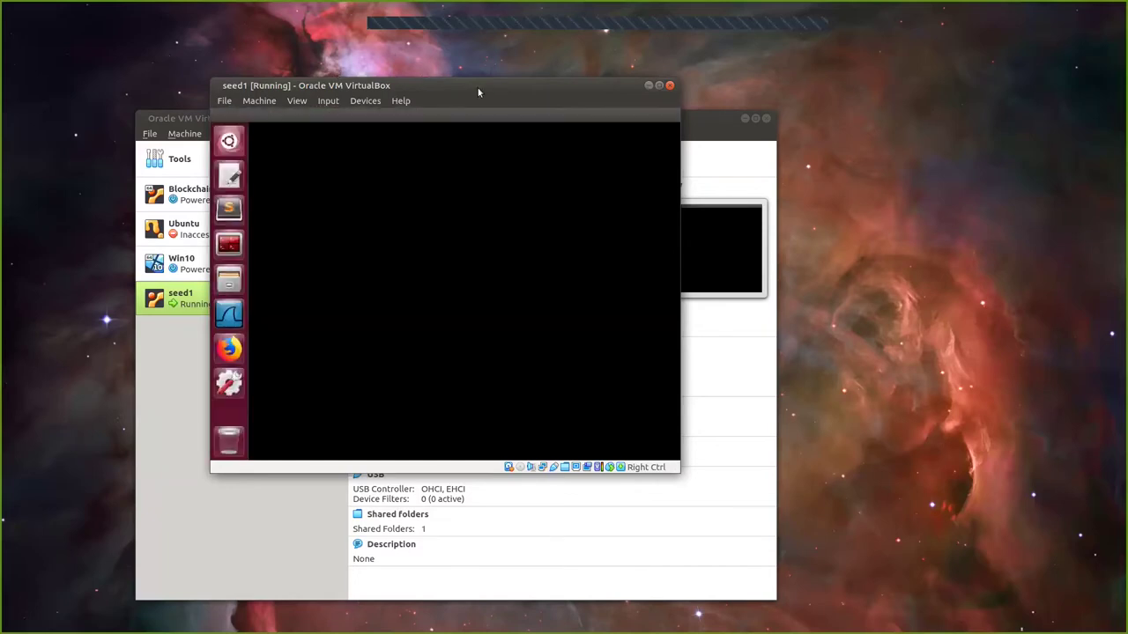
left_click_drag(435, 85, 496, 118)
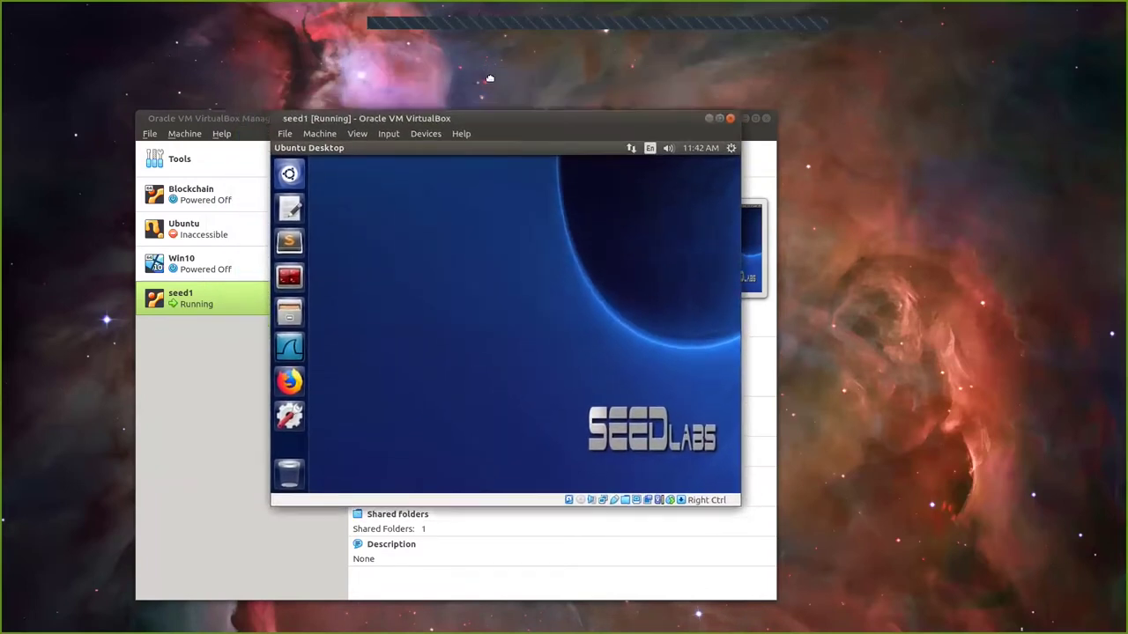
left_click_drag(490, 79, 489, 78)
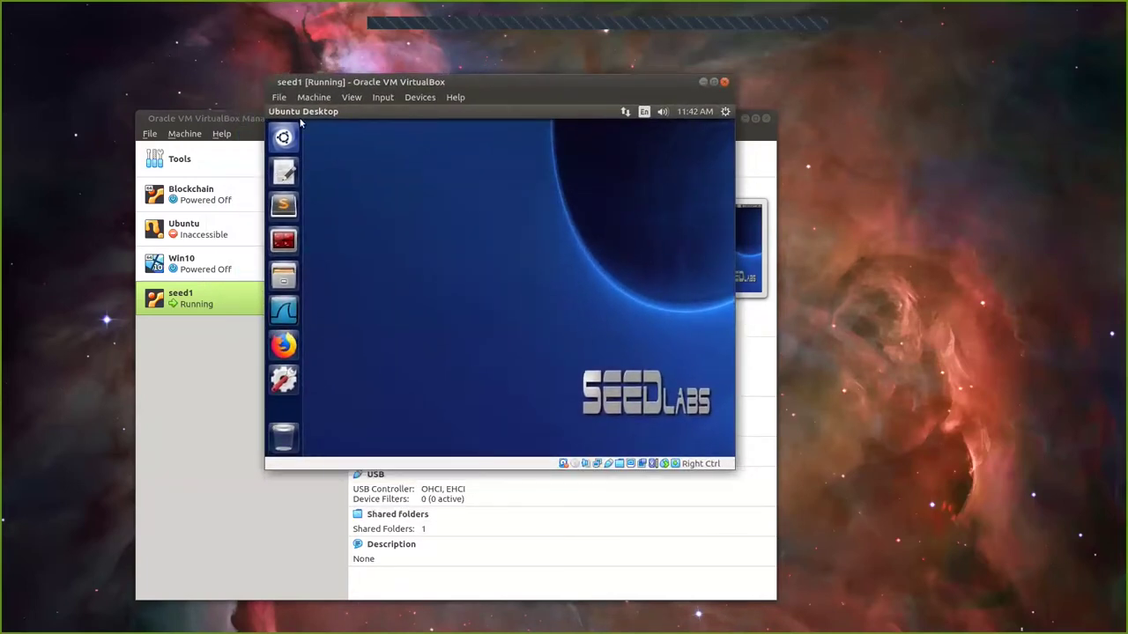
Step: View the VirtualBox version information from the running seed1 machine, close it and shift the machine window
left_click(455, 98)
left_click(499, 185)
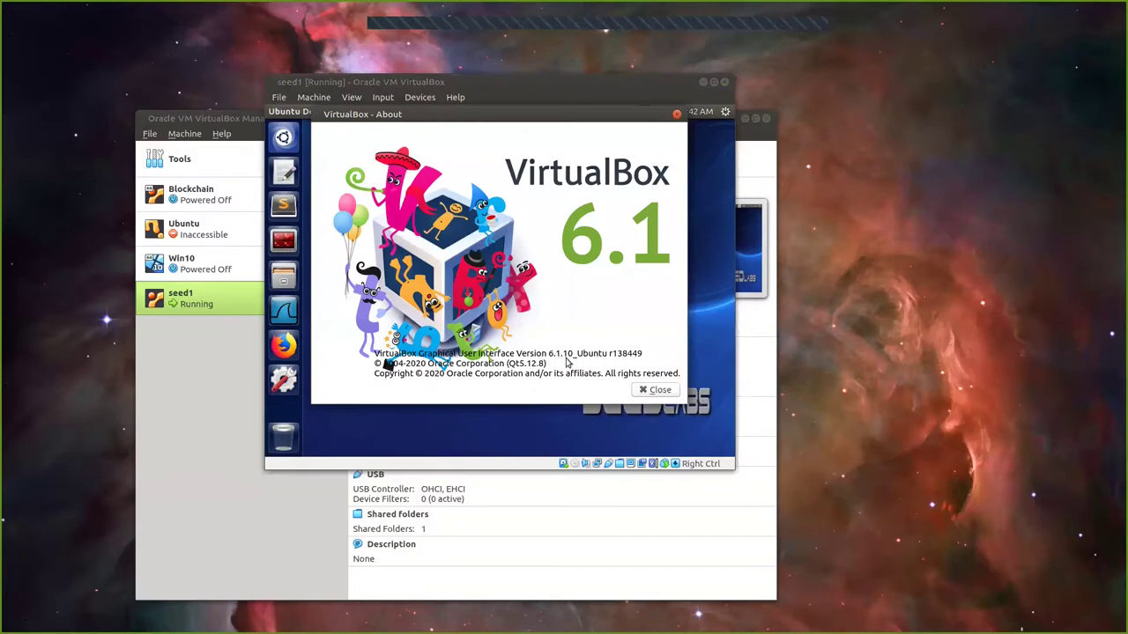
left_click(656, 390)
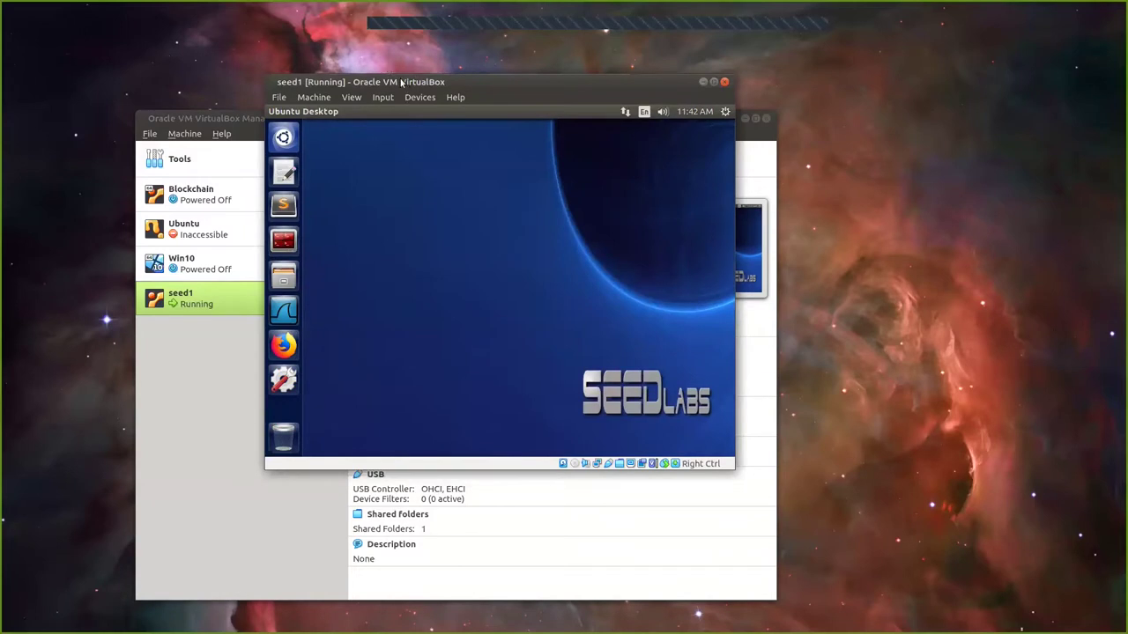
left_click_drag(416, 81, 384, 67)
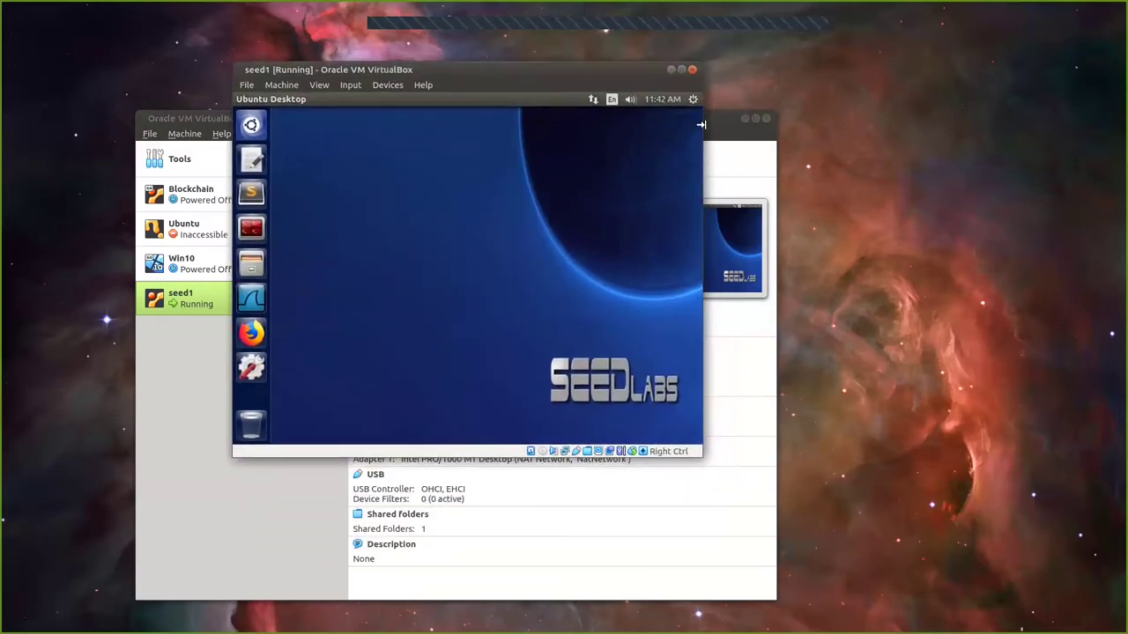
Step: Minimise the VirtualBox Manager, shift the seed1 machine window down and open a terminal inside the virtual machine
left_click(744, 118)
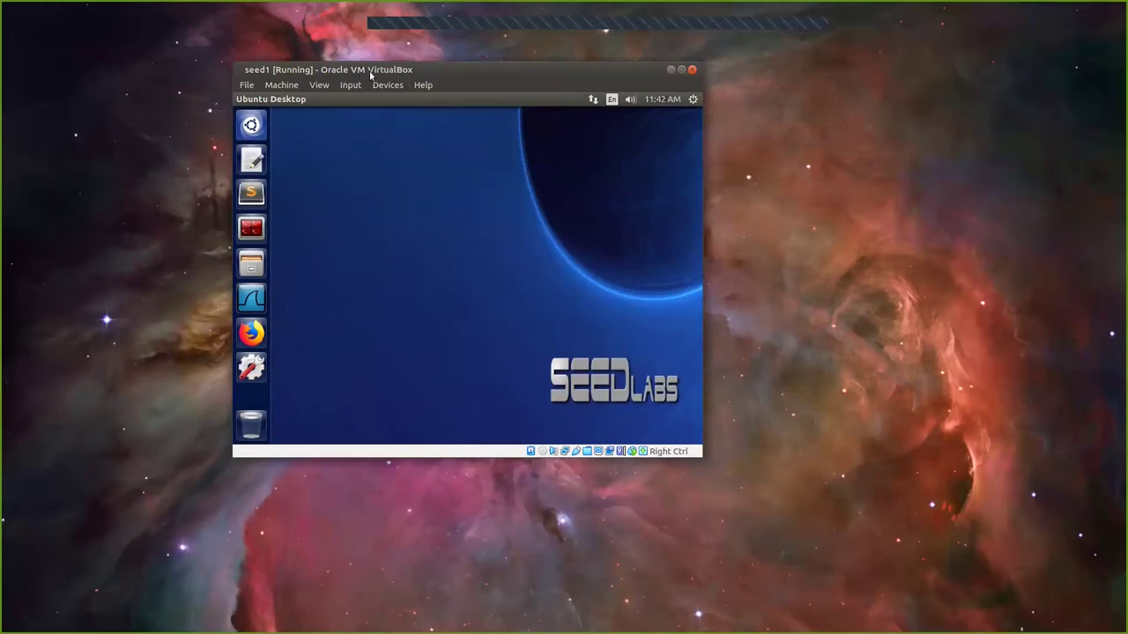
left_click_drag(374, 72, 372, 130)
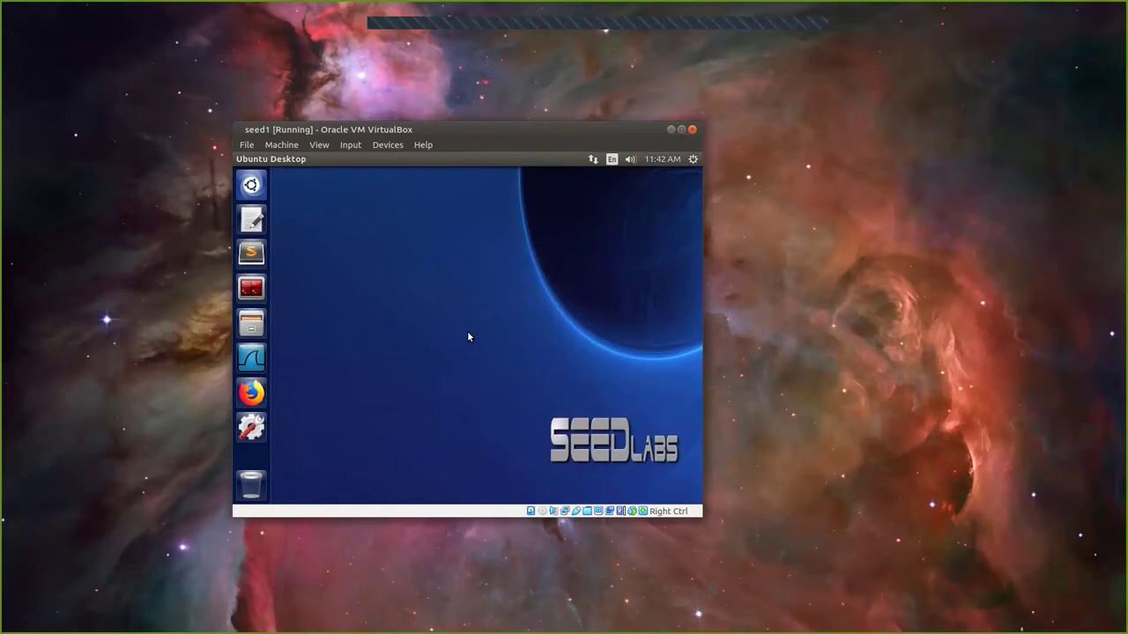
left_click(251, 291)
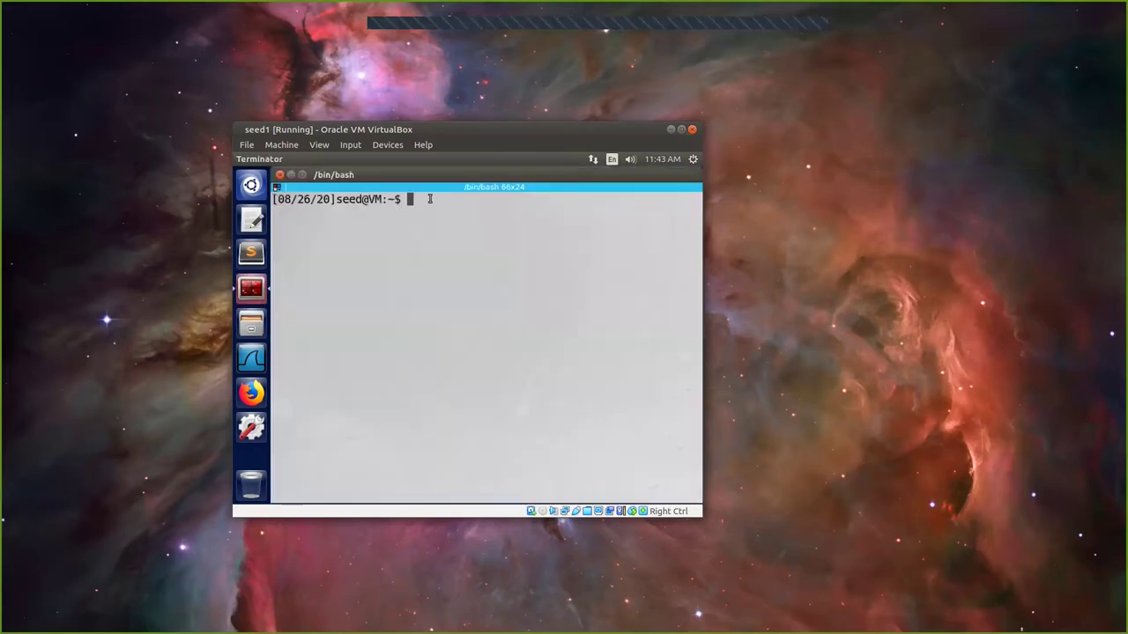
Step: List the home folder's contents with ls and shift the terminal window slightly down
double_click(350, 201)
left_click(420, 208)
type("ls")
key("Return")
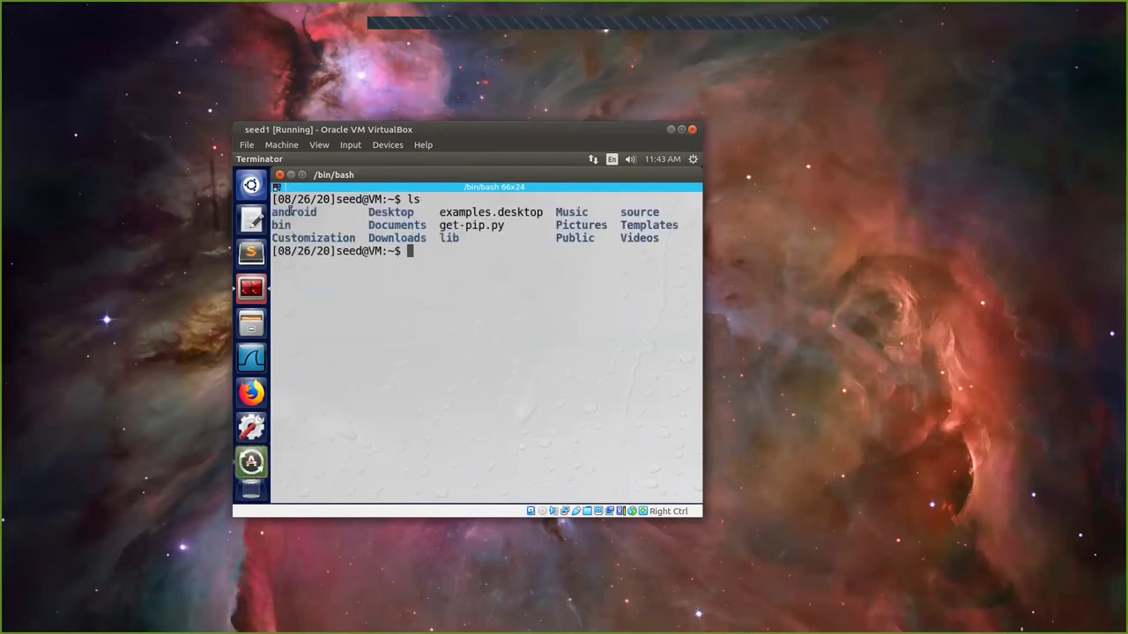
left_click_drag(290, 210, 441, 242)
left_click(440, 242)
mouse_move(406, 176)
left_mouse_down()
mouse_move(389, 190)
mouse_move(407, 184)
left_mouse_up()
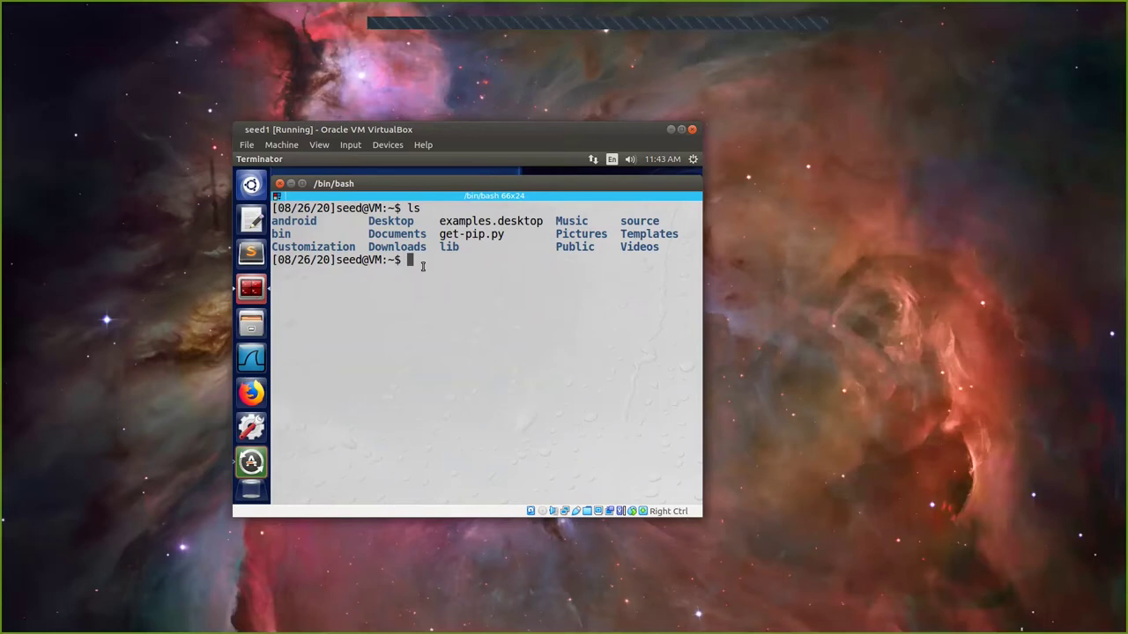
Step: Run ifconfig -a and examine the name and IP address of the virtual machine's Ethernet interface
type("ifconfig -a")
key("Return")
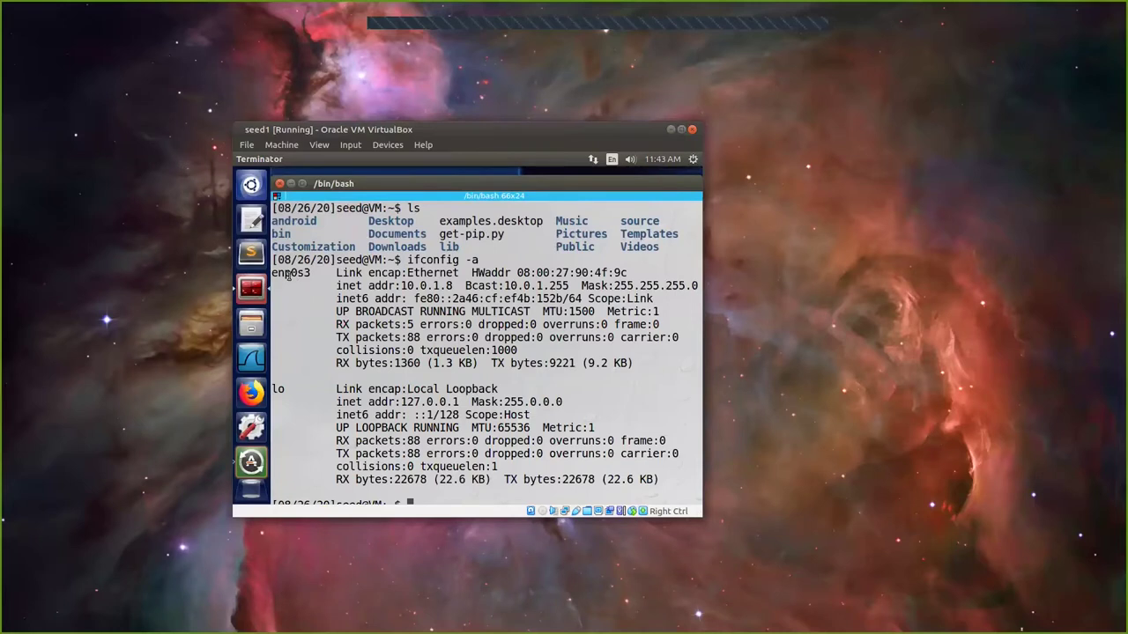
left_click_drag(311, 273, 270, 274)
left_click_drag(402, 285, 452, 286)
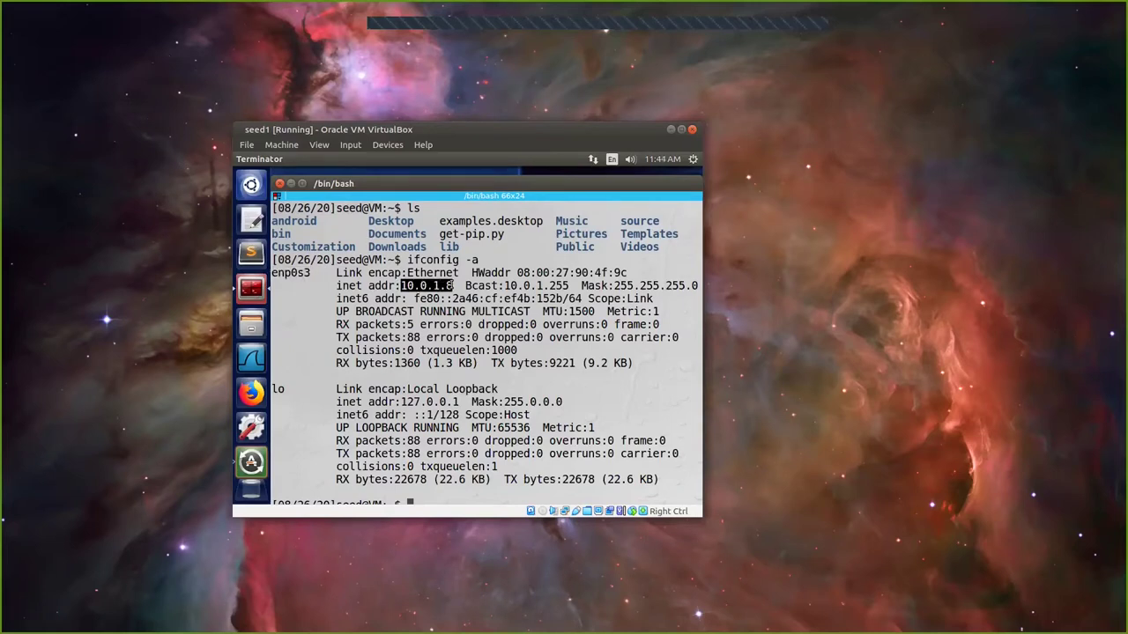
left_click(447, 309)
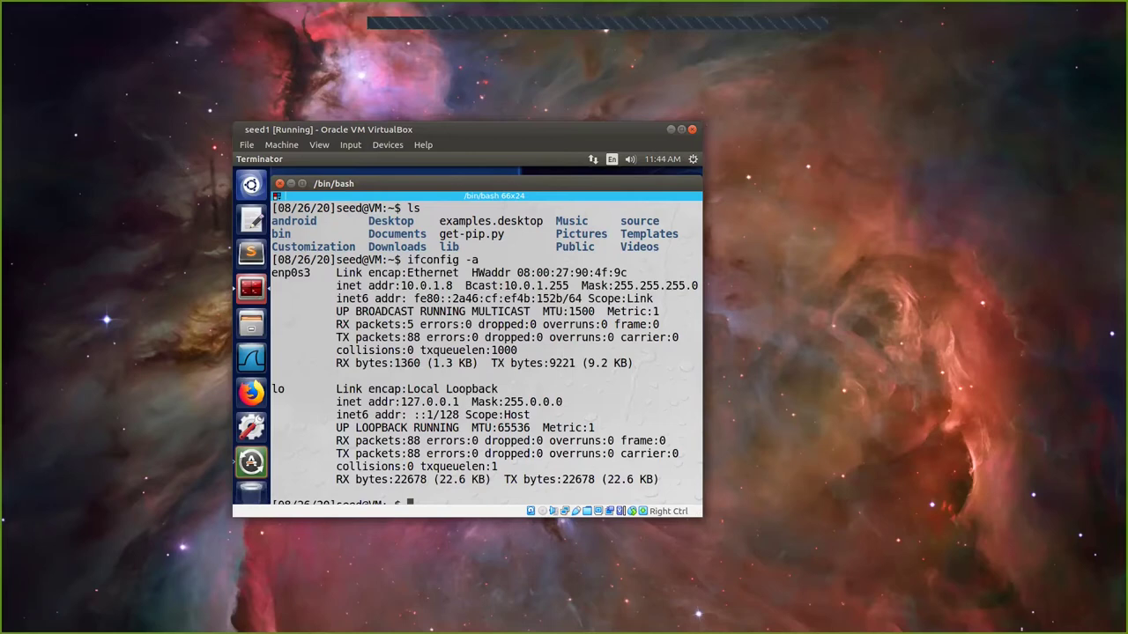
Step: Switch to the VirtualBox Manager, check the NatNetwork's CIDR in the global preferences, and close both dialogs
key("alt+Tab")
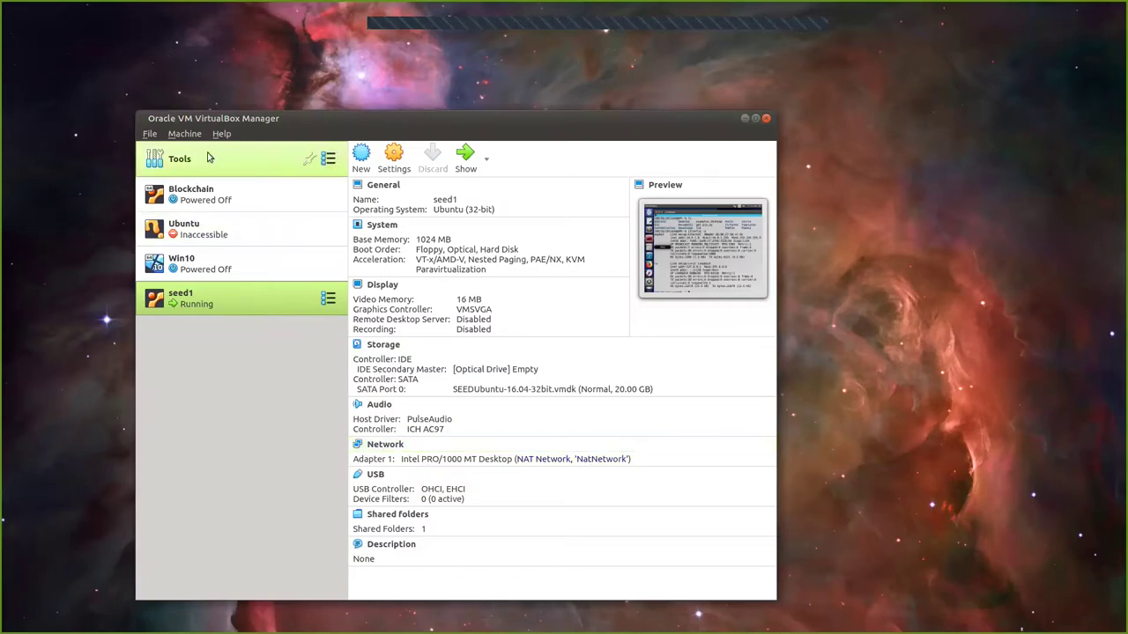
left_click(183, 163)
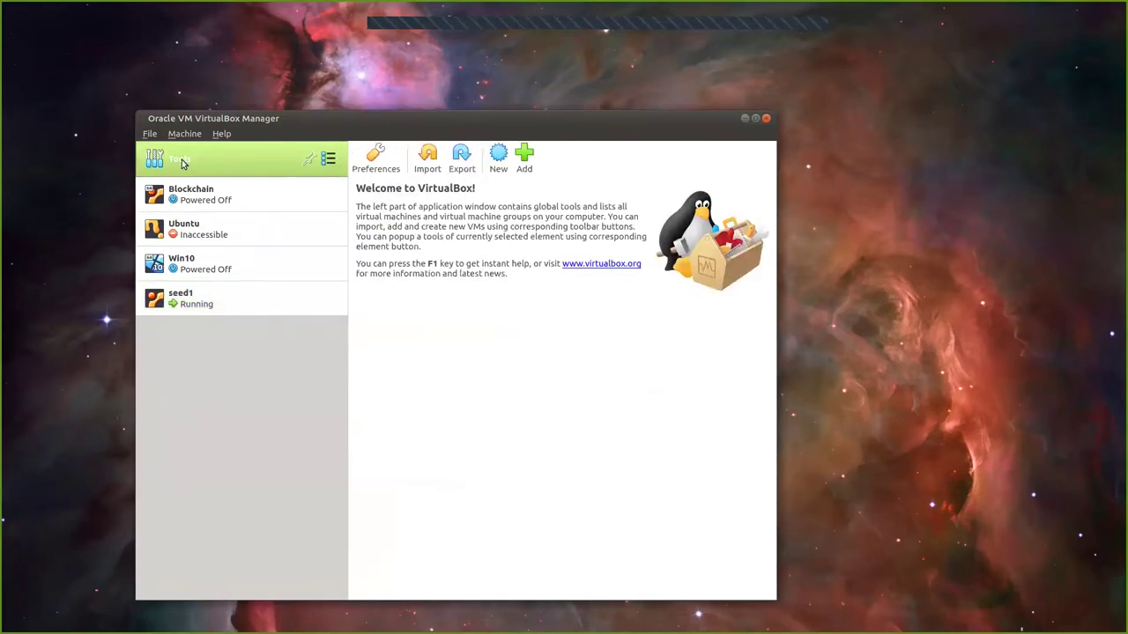
left_click(371, 160)
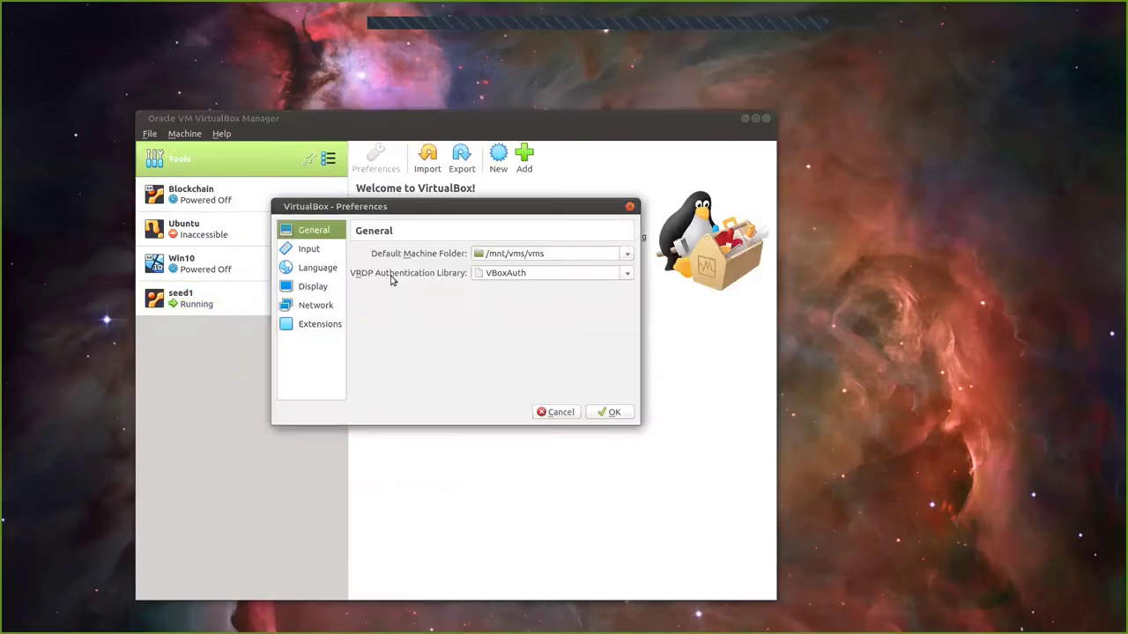
left_click(321, 323)
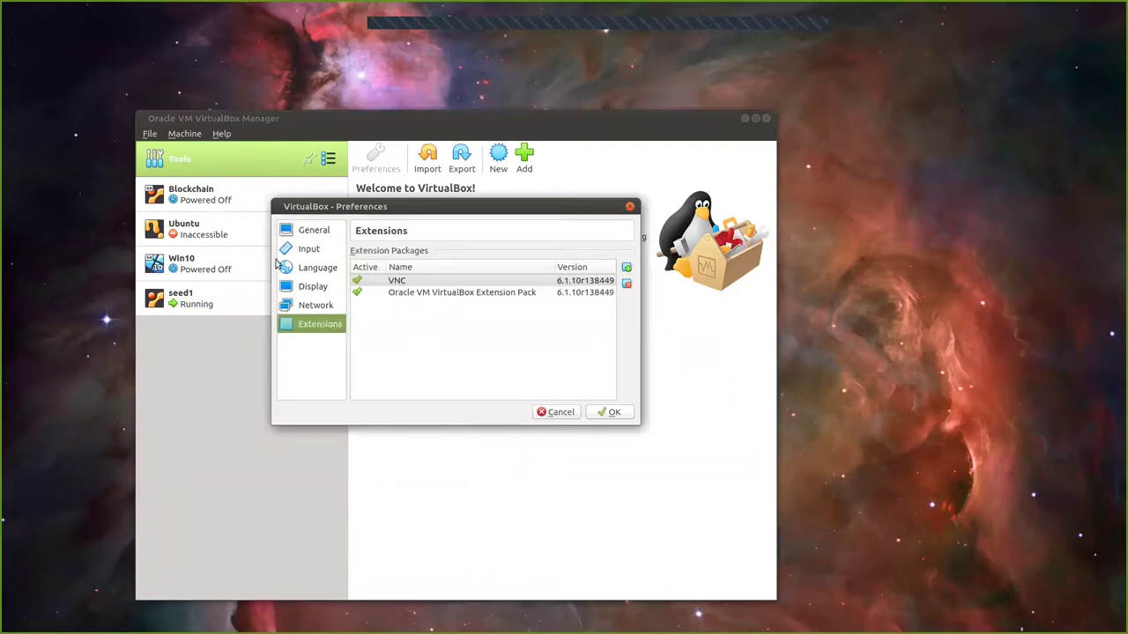
left_click(321, 306)
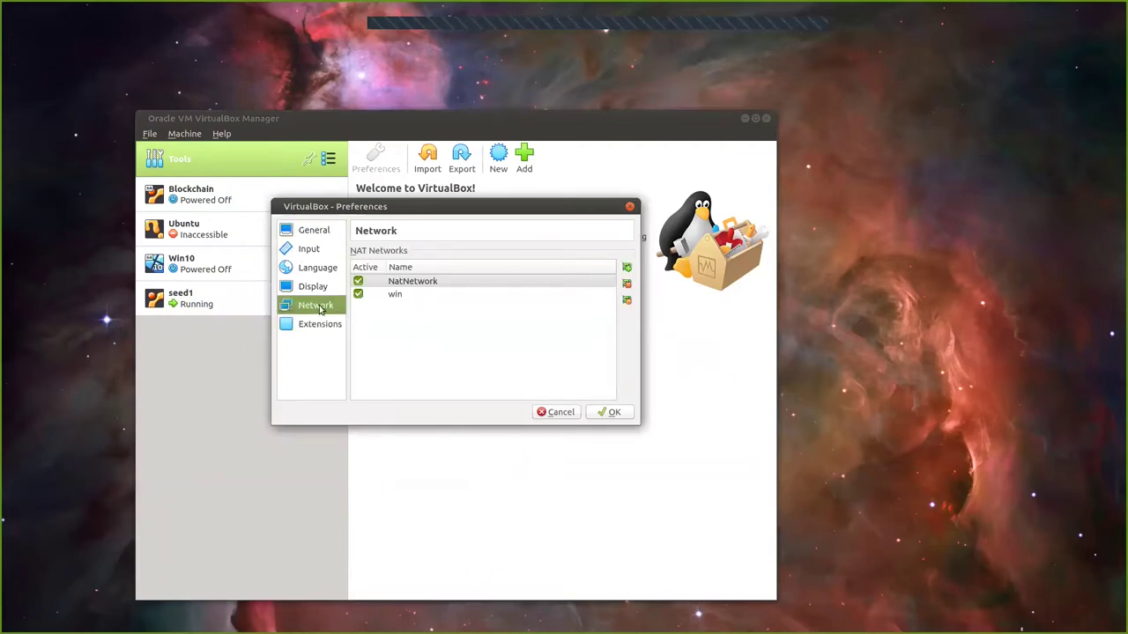
left_click(421, 281)
double_click(422, 282)
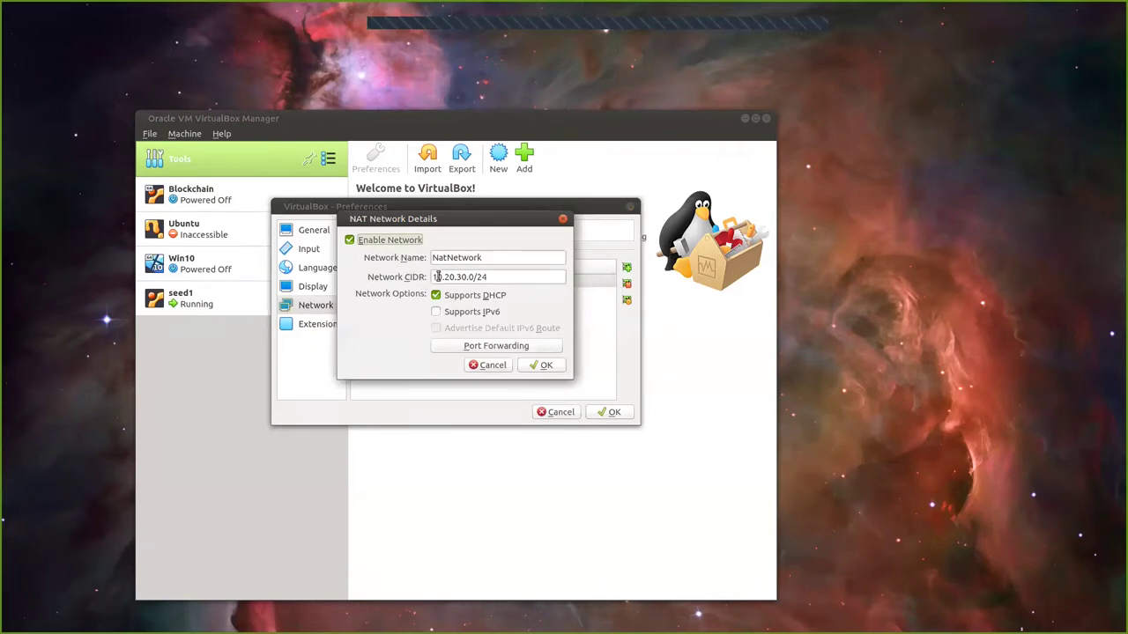
left_click(486, 277)
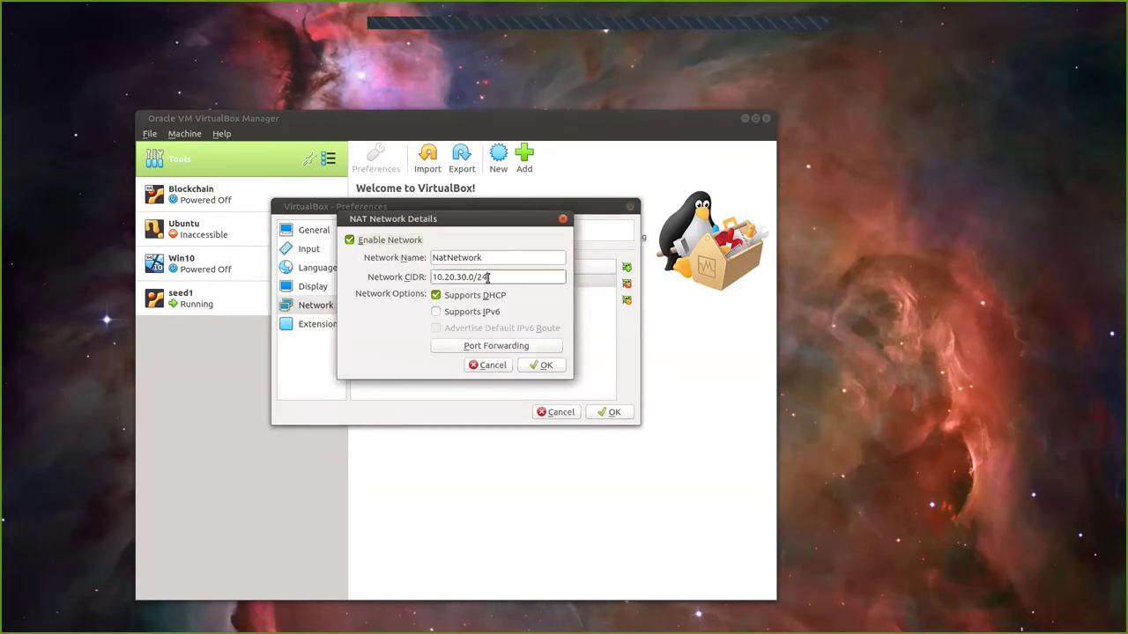
left_click(540, 363)
left_click(609, 411)
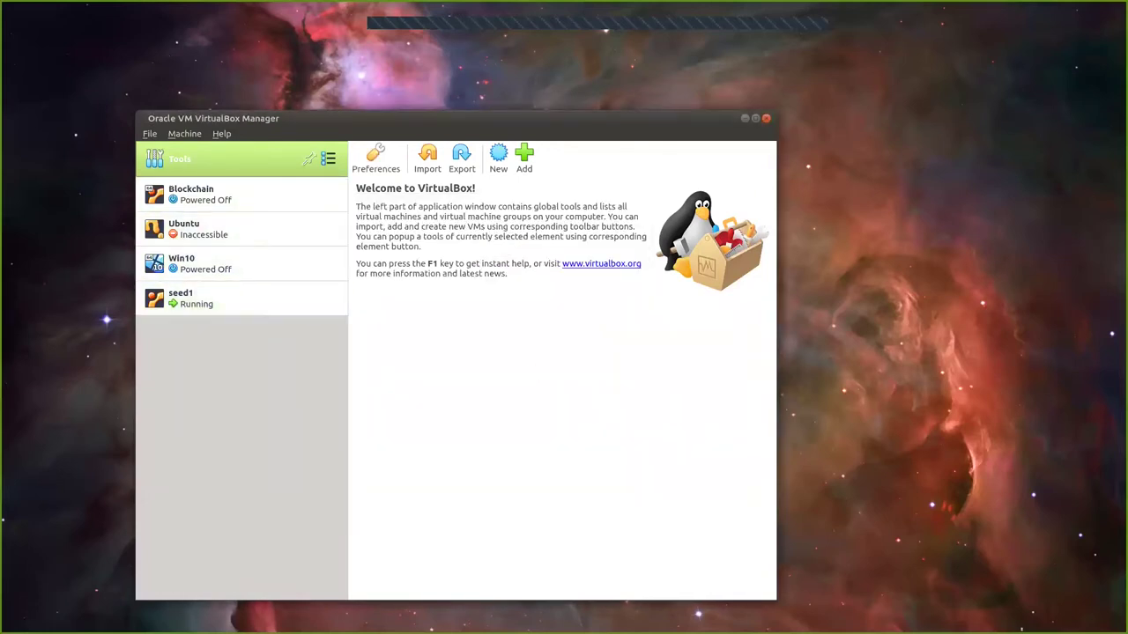
Step: Return to the seed1 machine, recheck the interface's IP address in the ifconfig output and close the terminal
key("alt+Tab")
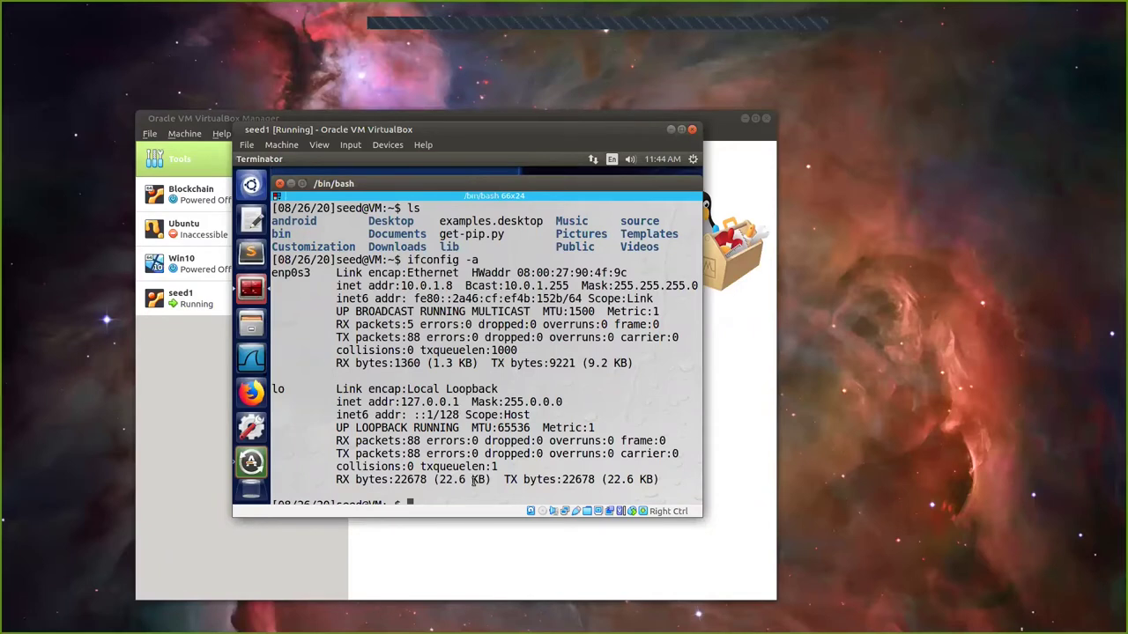
left_click_drag(429, 186, 426, 179)
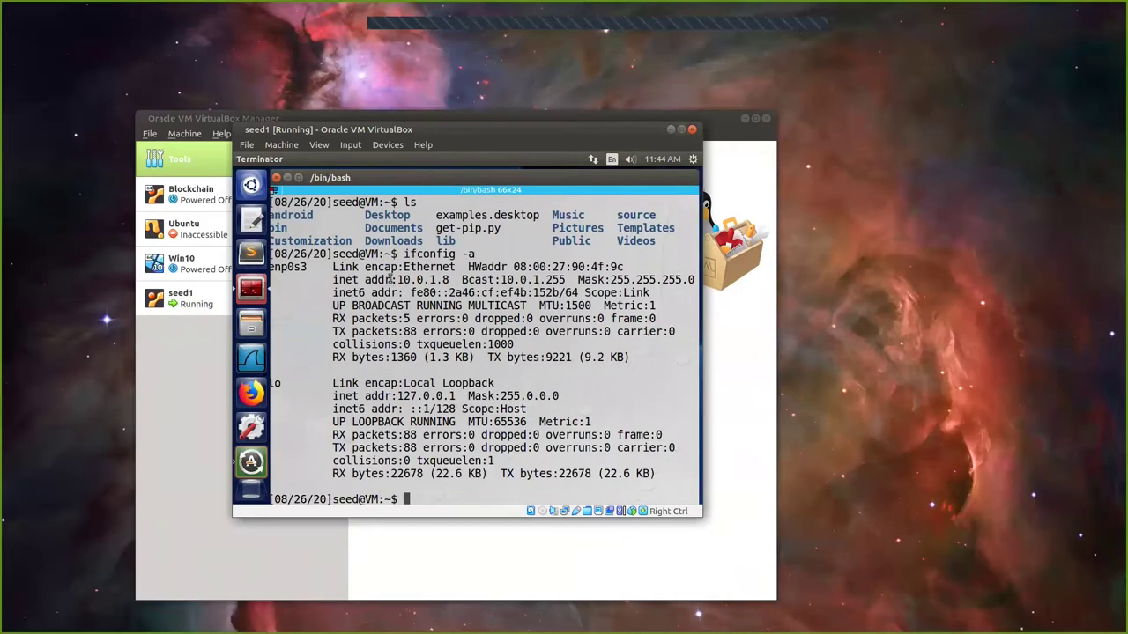
mouse_move(390, 281)
left_mouse_down()
mouse_move(443, 280)
mouse_move(391, 284)
left_mouse_up()
left_click(275, 178)
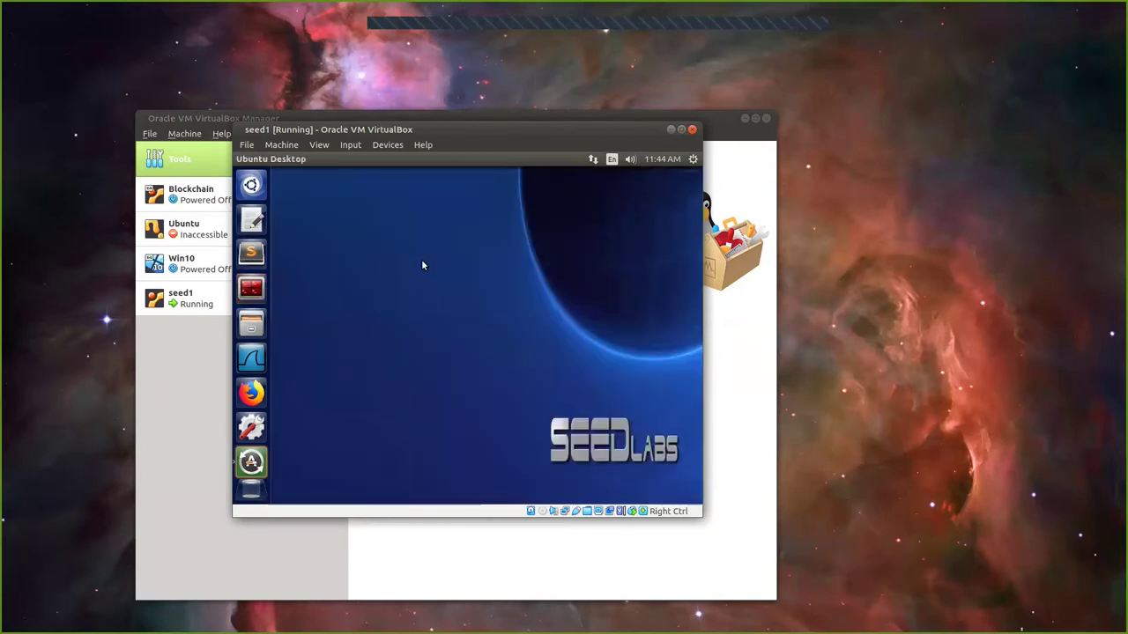
Step: Disconnect the virtual machine's active Ethernet connection
left_click(692, 160)
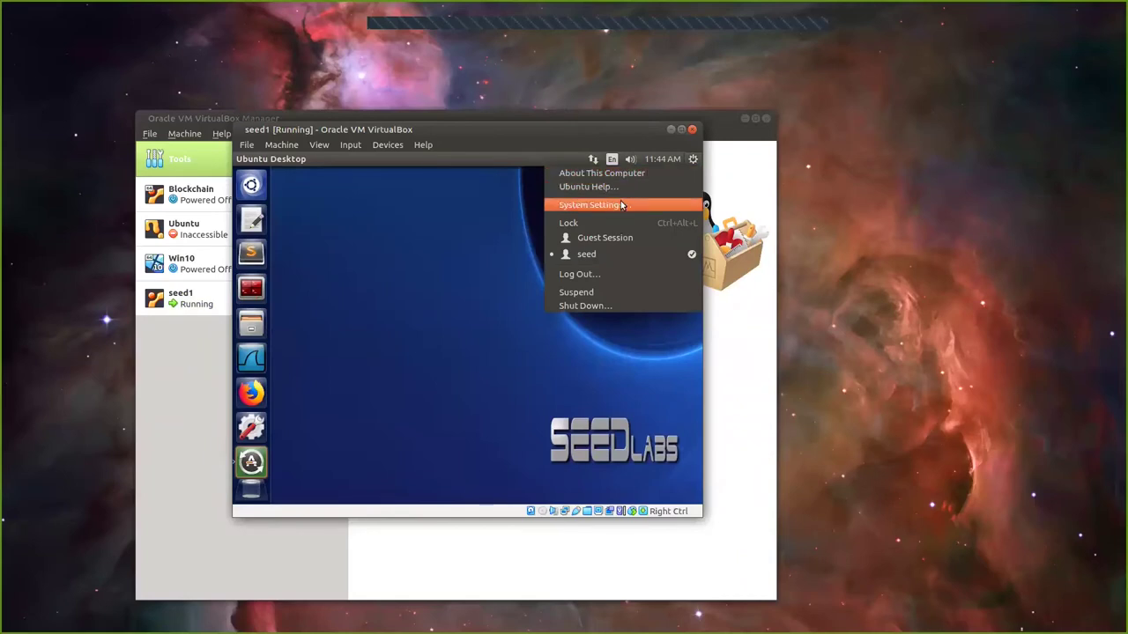
left_click(514, 219)
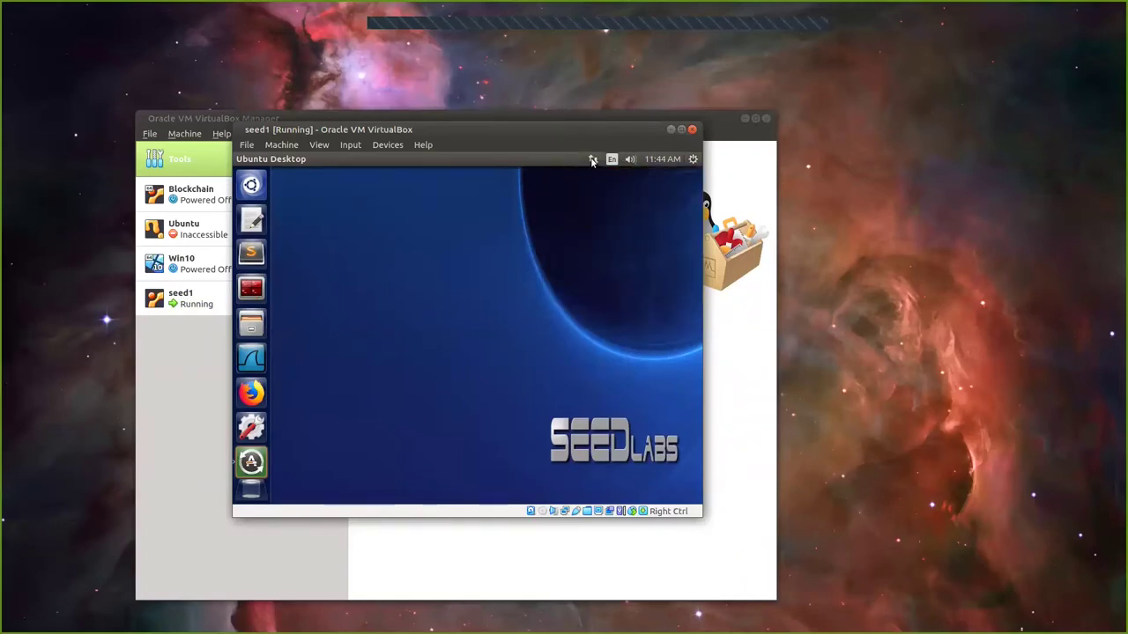
left_click(592, 160)
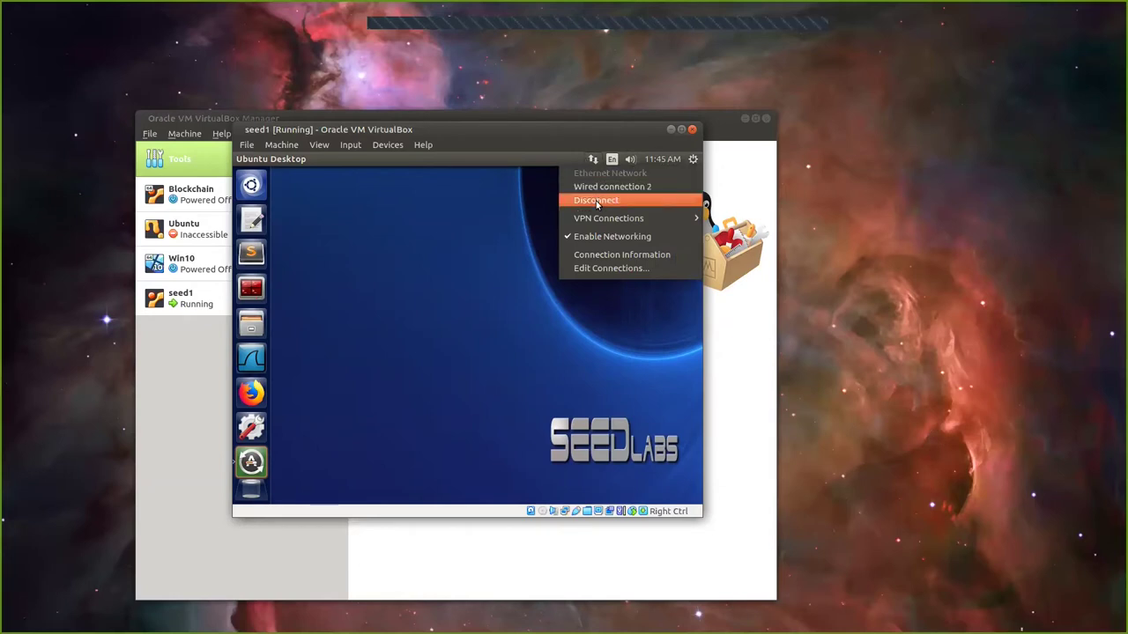
left_click(596, 201)
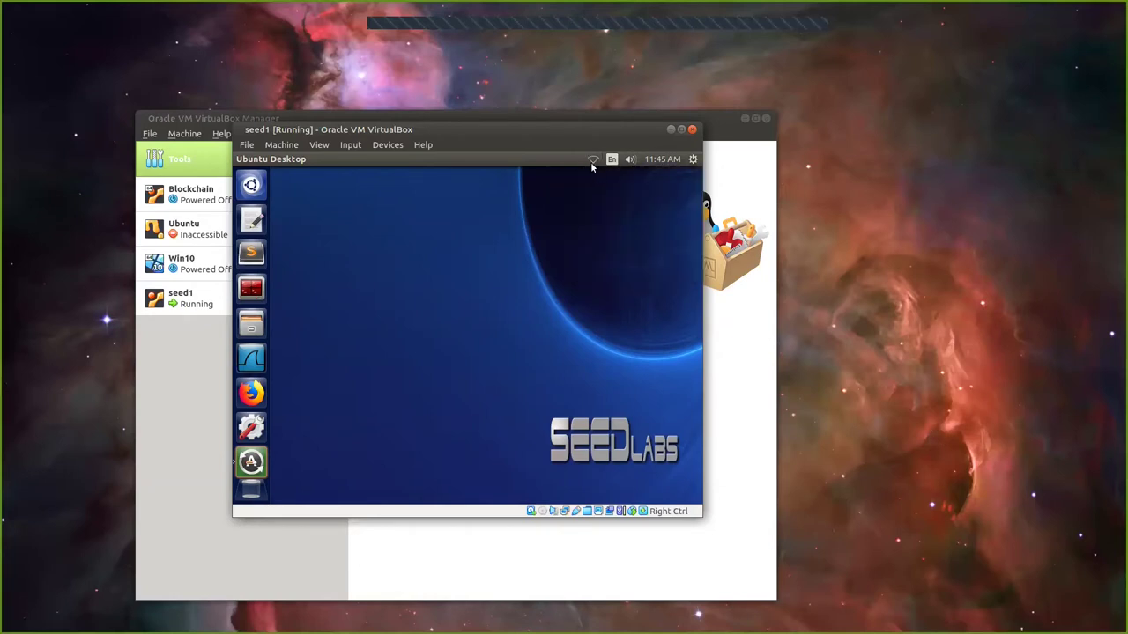
Step: Open the network connections editor and delete Wired connection 1
left_click(590, 161)
left_click(608, 268)
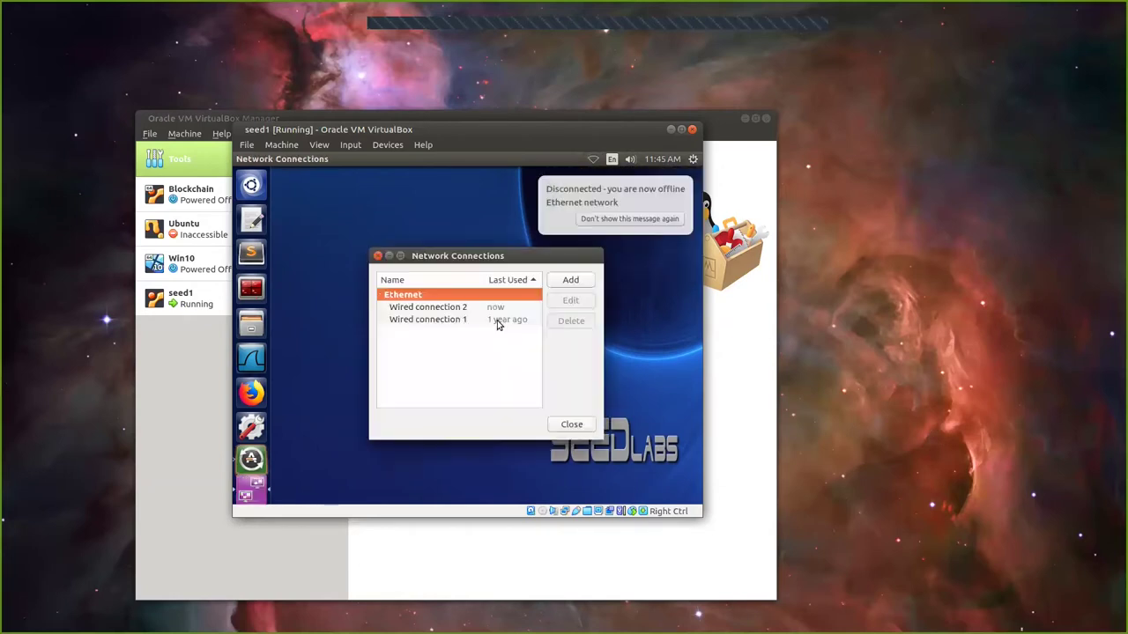
left_click(423, 308)
left_click(430, 321)
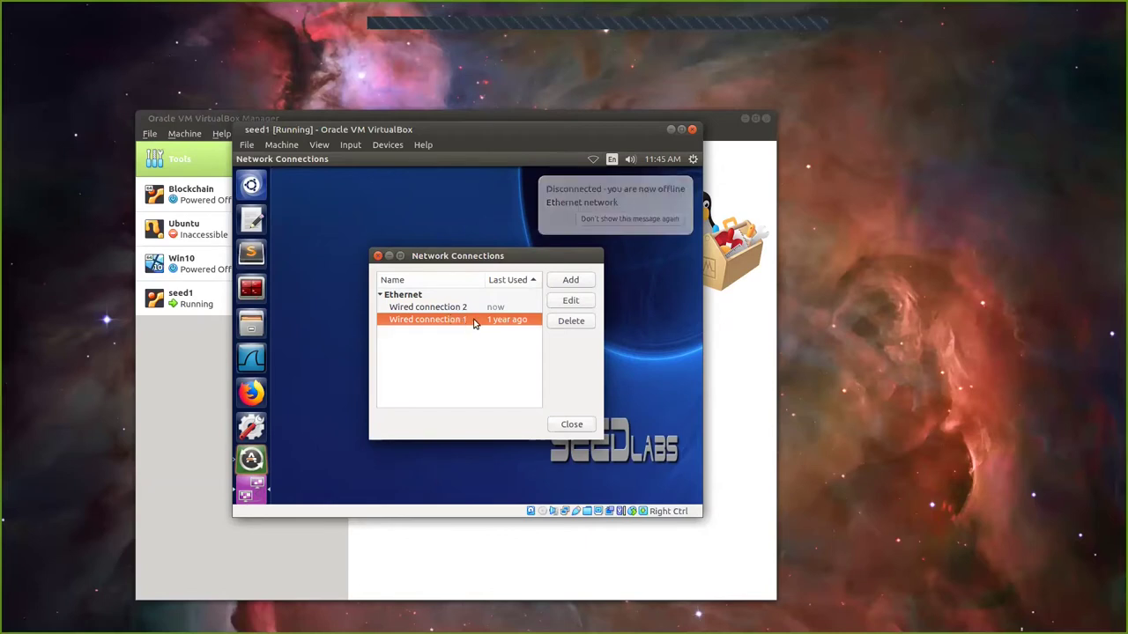
left_click(581, 321)
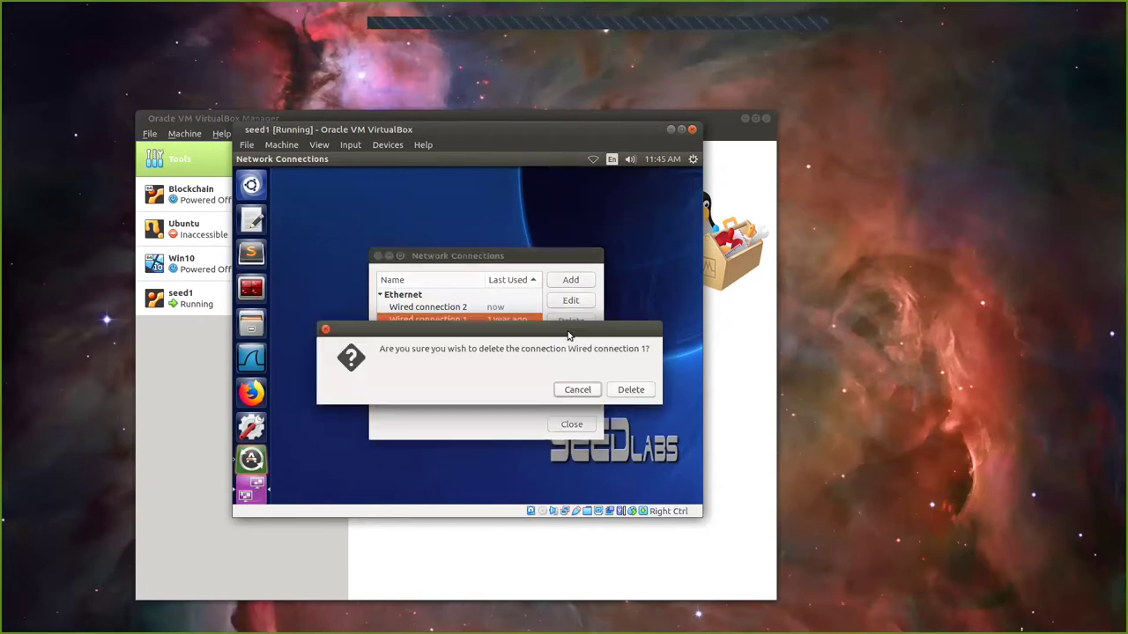
left_click(628, 392)
Step: Open Wired connection 2 for editing, review its settings pages, and set its IPv4 method to Manual
left_click(429, 309)
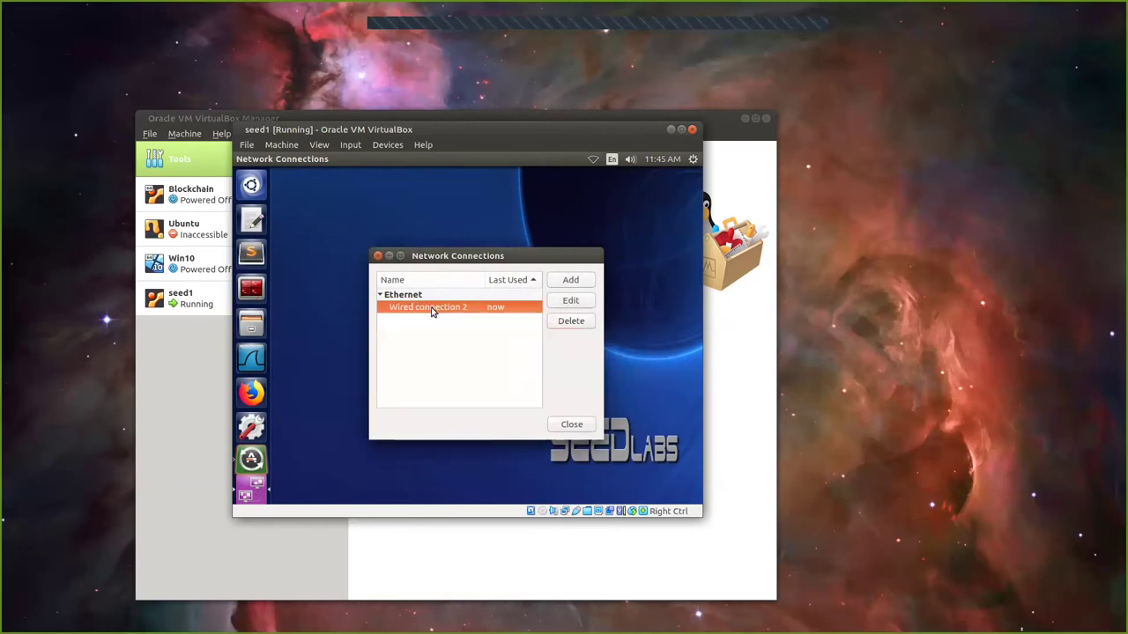
double_click(432, 311)
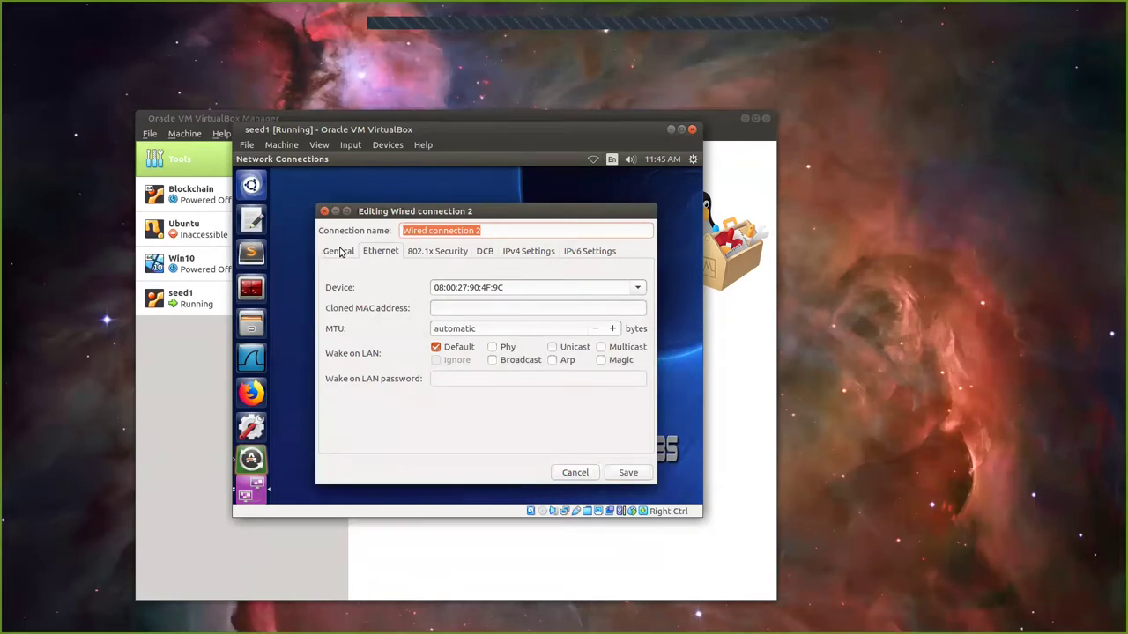
left_click(342, 253)
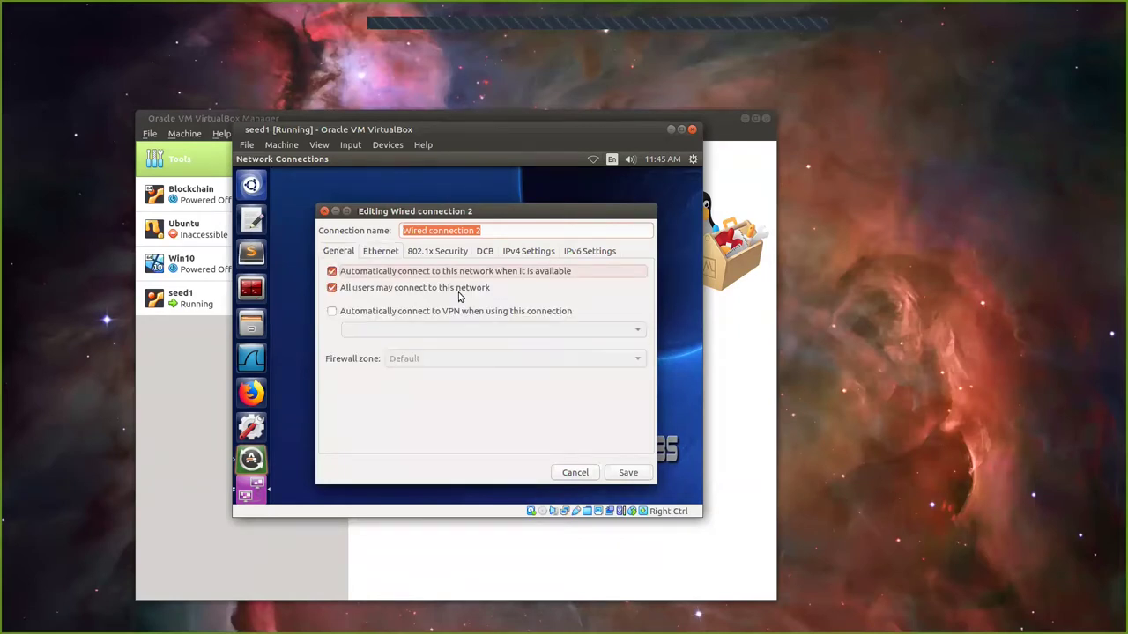
left_click(382, 255)
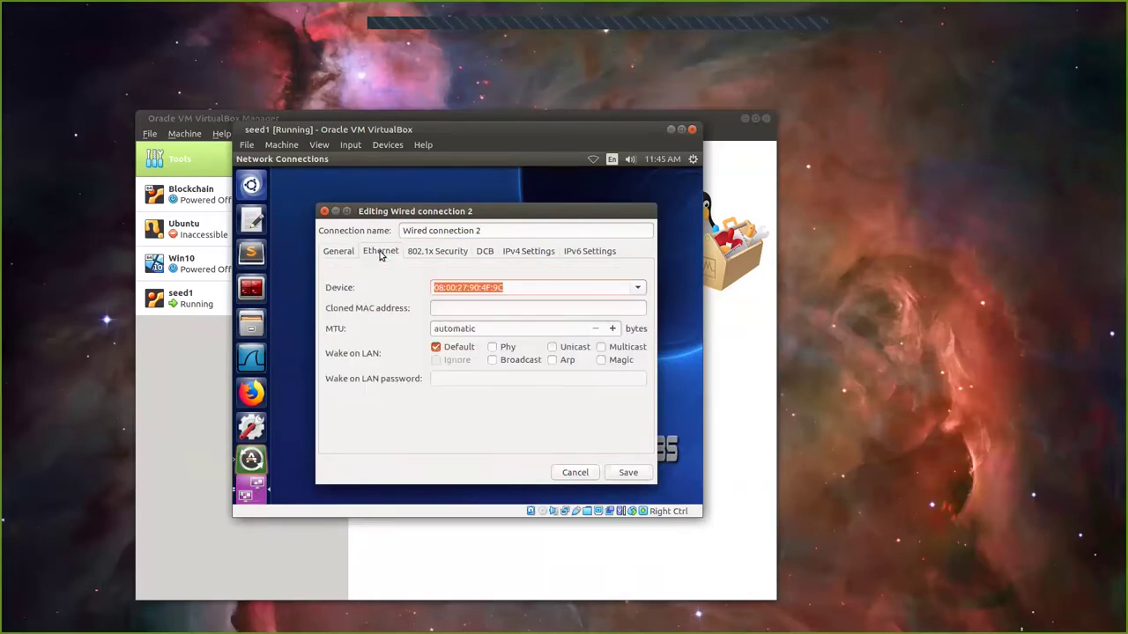
left_click(433, 256)
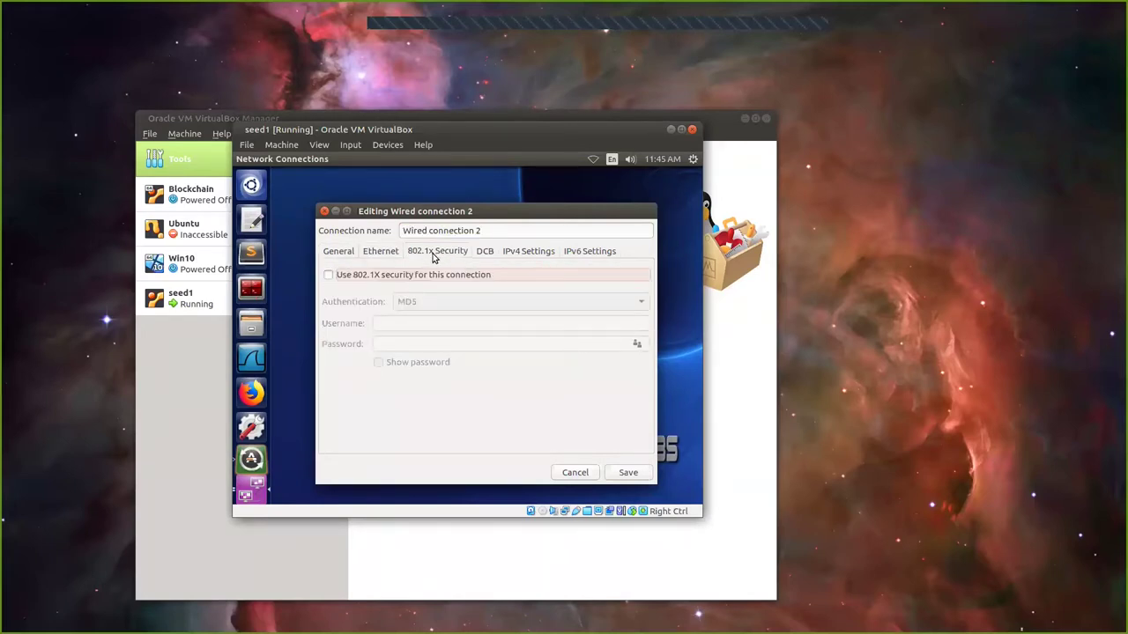
left_click(484, 254)
left_click(526, 254)
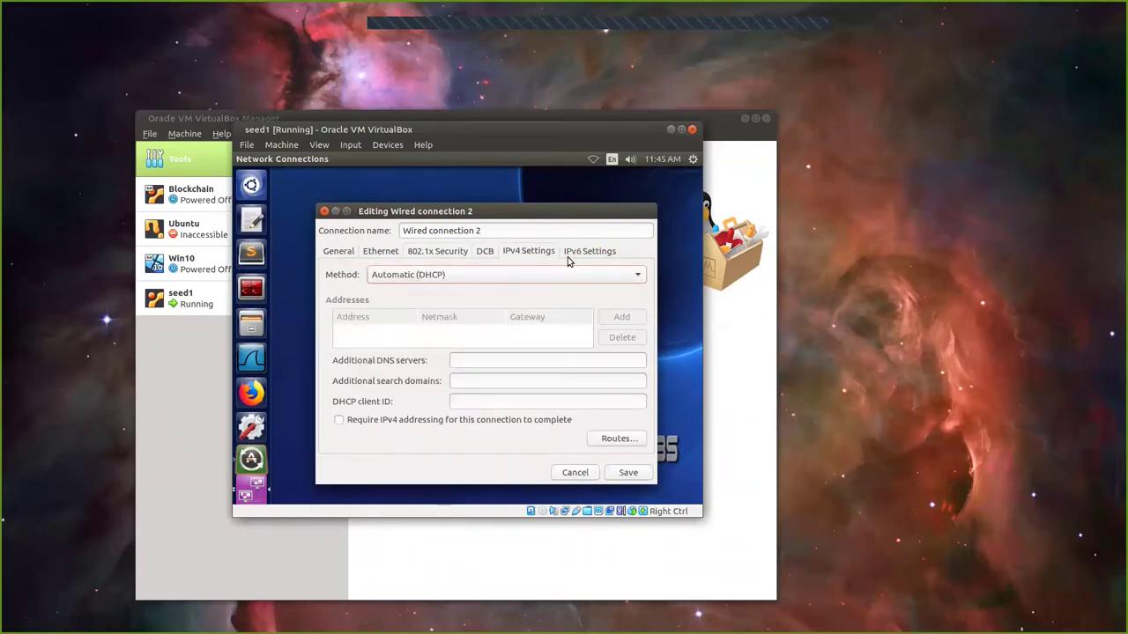
left_click(437, 278)
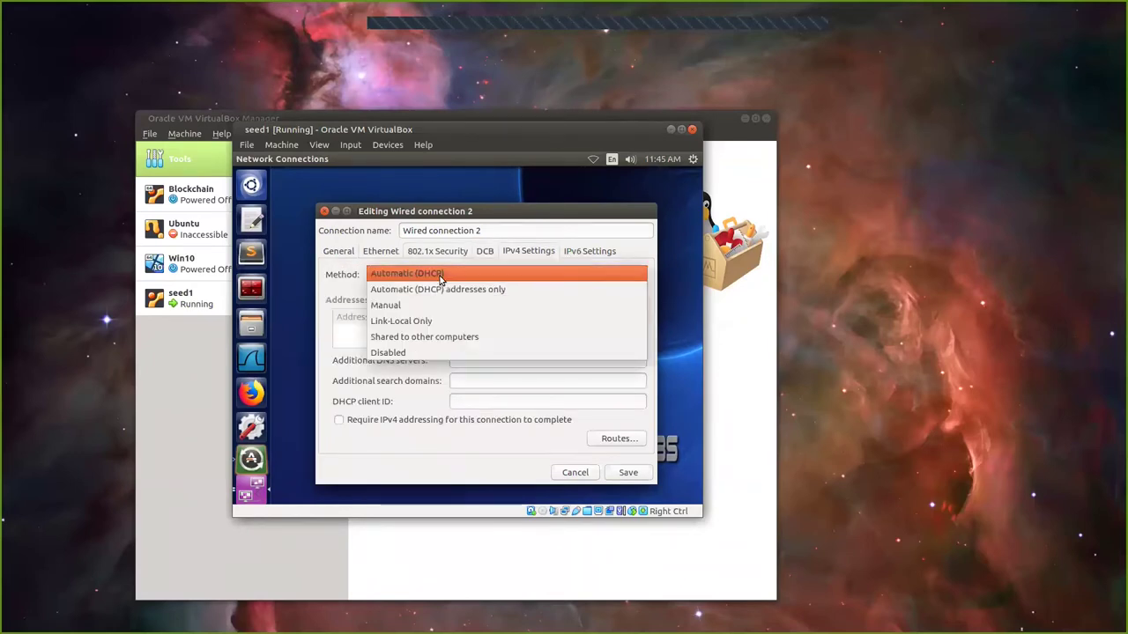
left_click(435, 305)
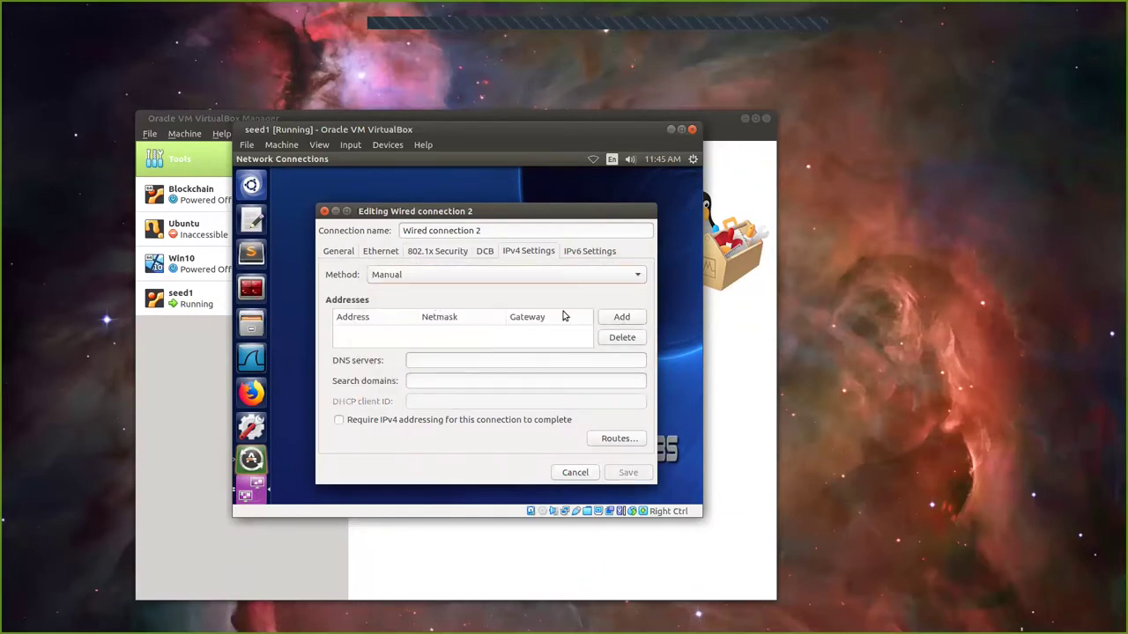
Step: Add a manual IPv4 address of 10.20.30.11 with netmask 24 to Wired connection 2
left_click(621, 318)
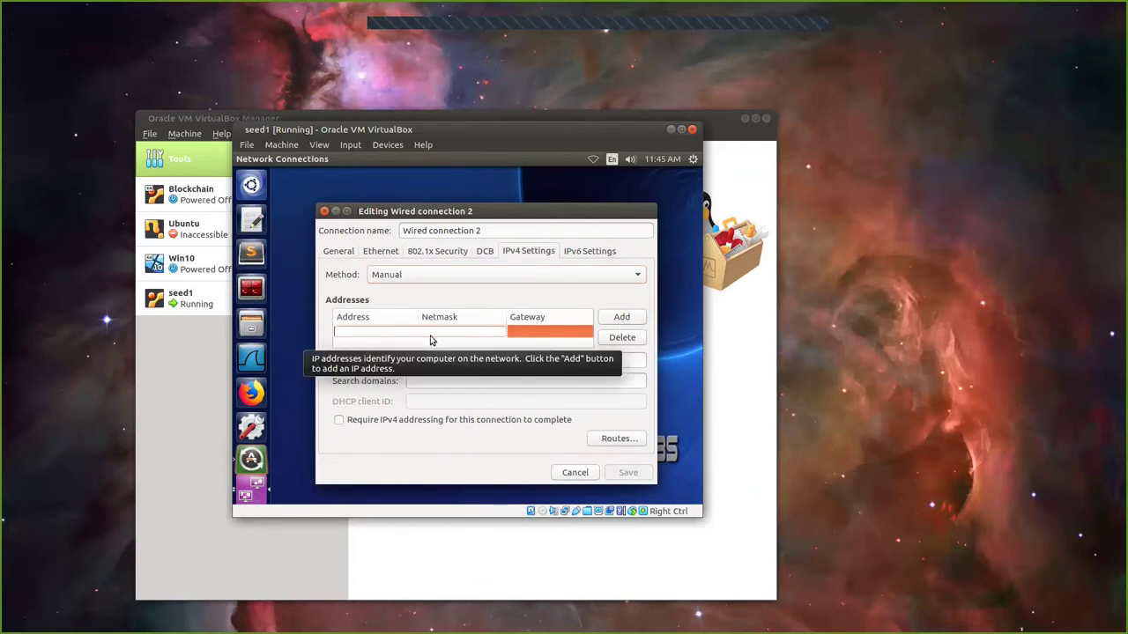
left_click(432, 340)
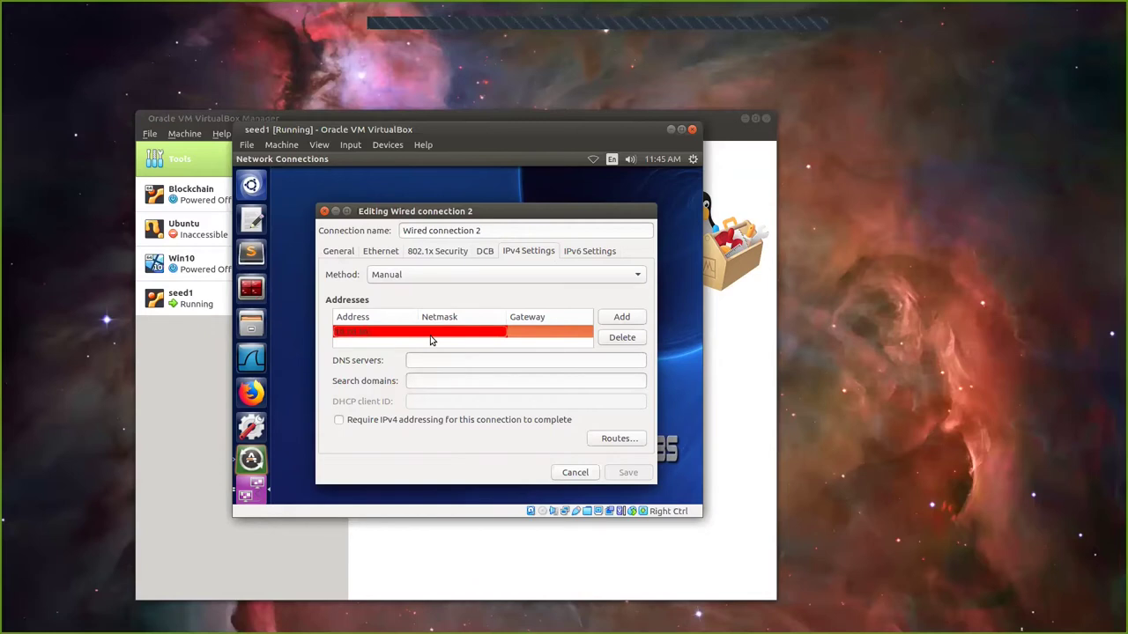
type("10.20.30.11")
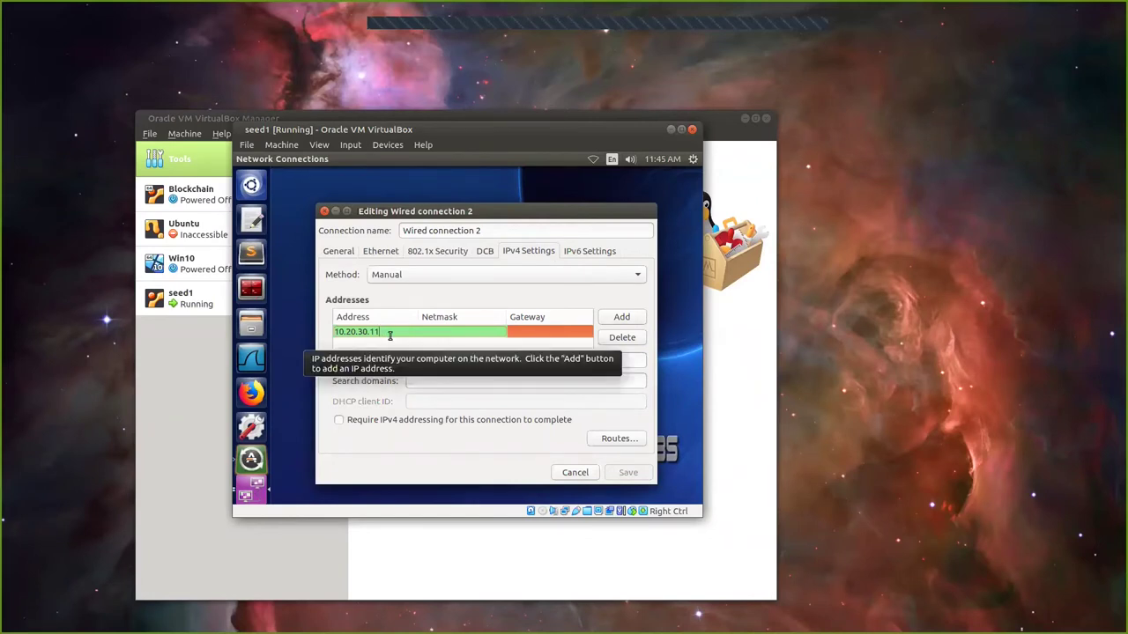
left_click(435, 332)
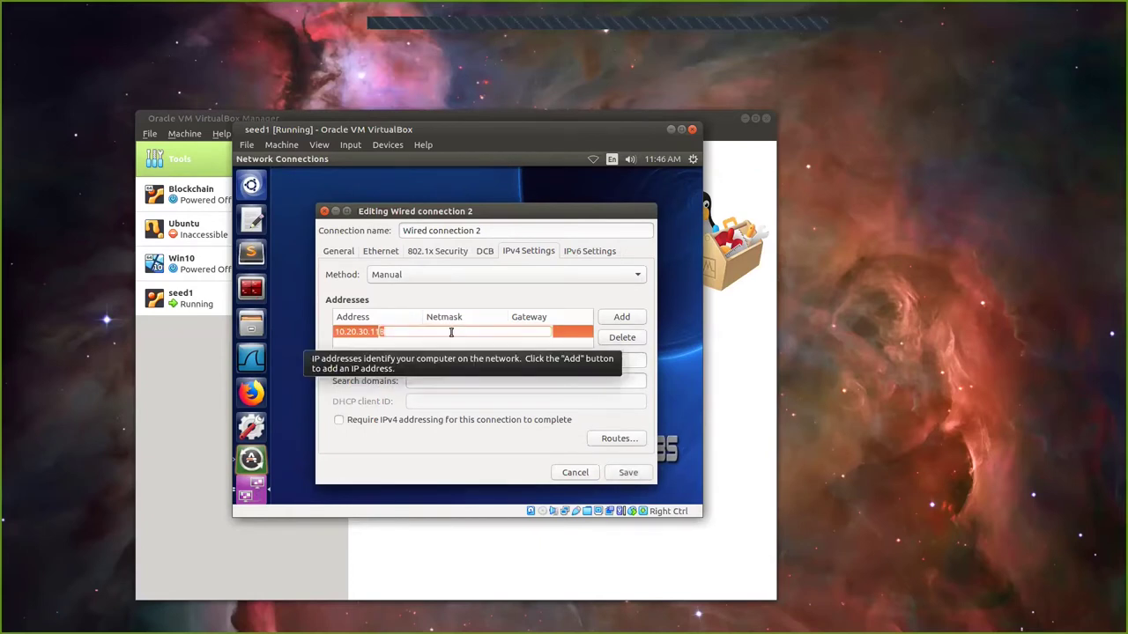
type("24")
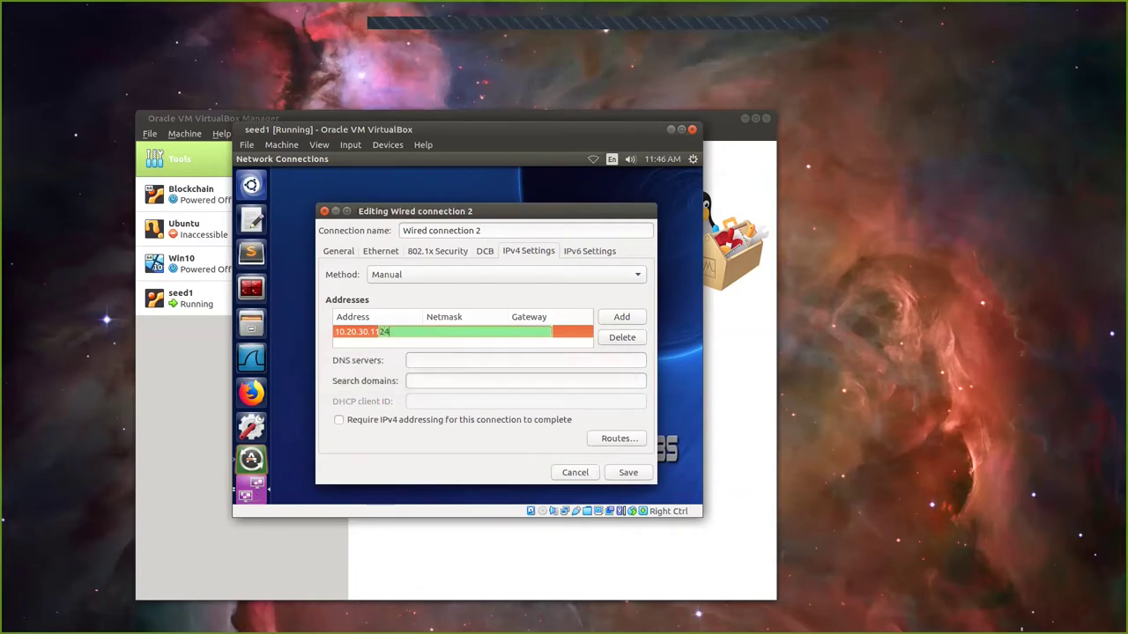
Step: Enter 255.255.255.0 in the gateway field of the 10.20.30.11 address entry
left_click(449, 331)
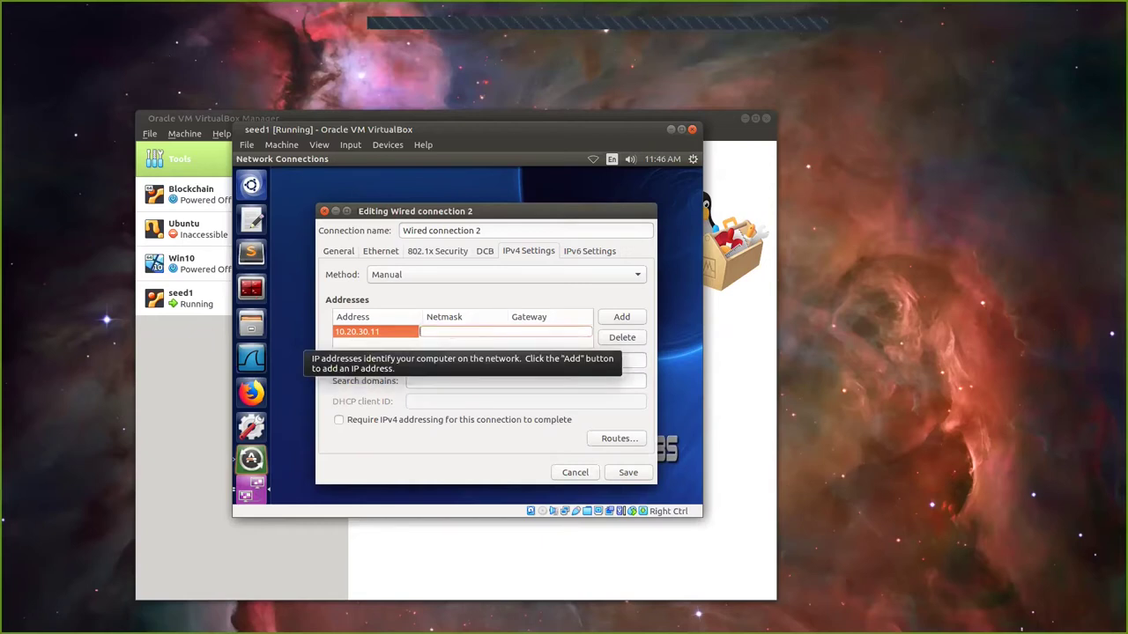
type("2")
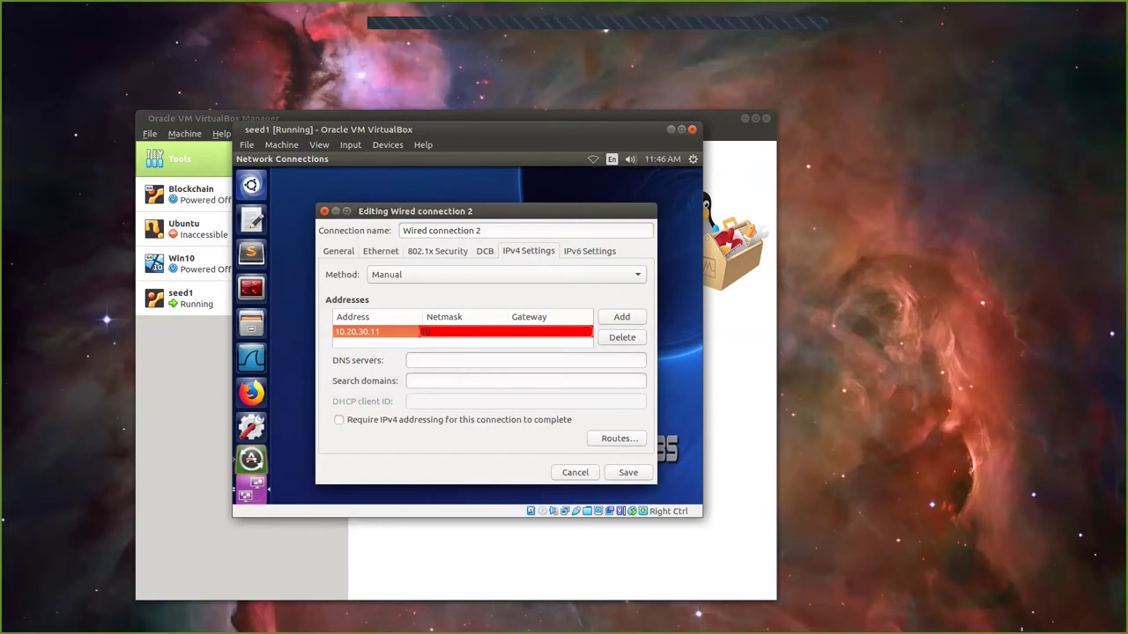
type("4")
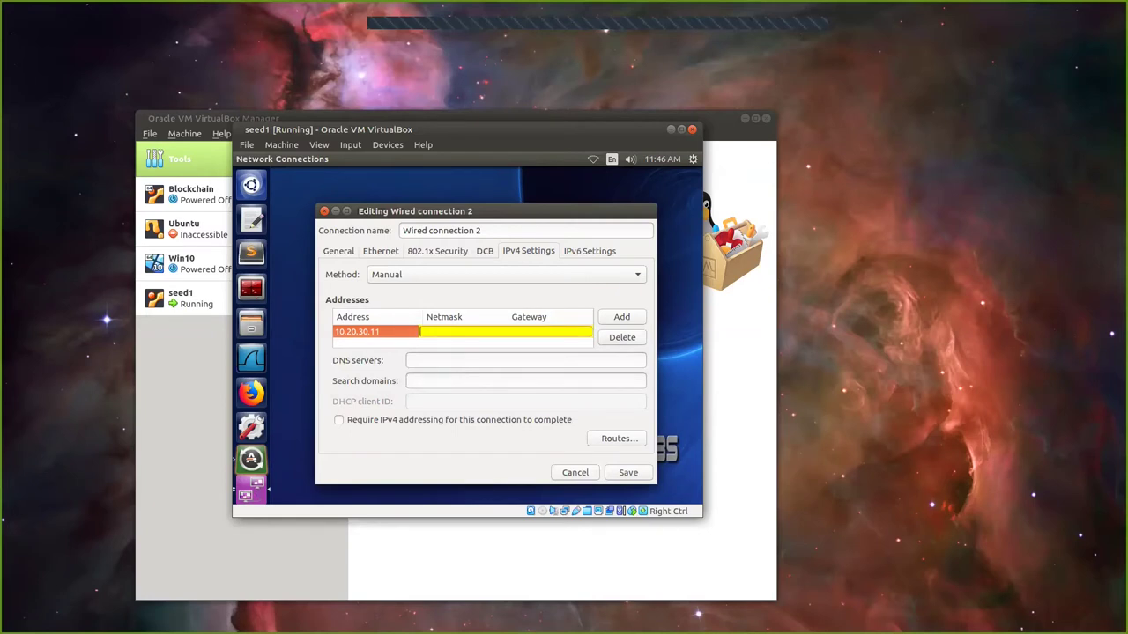
type("55.255.255")
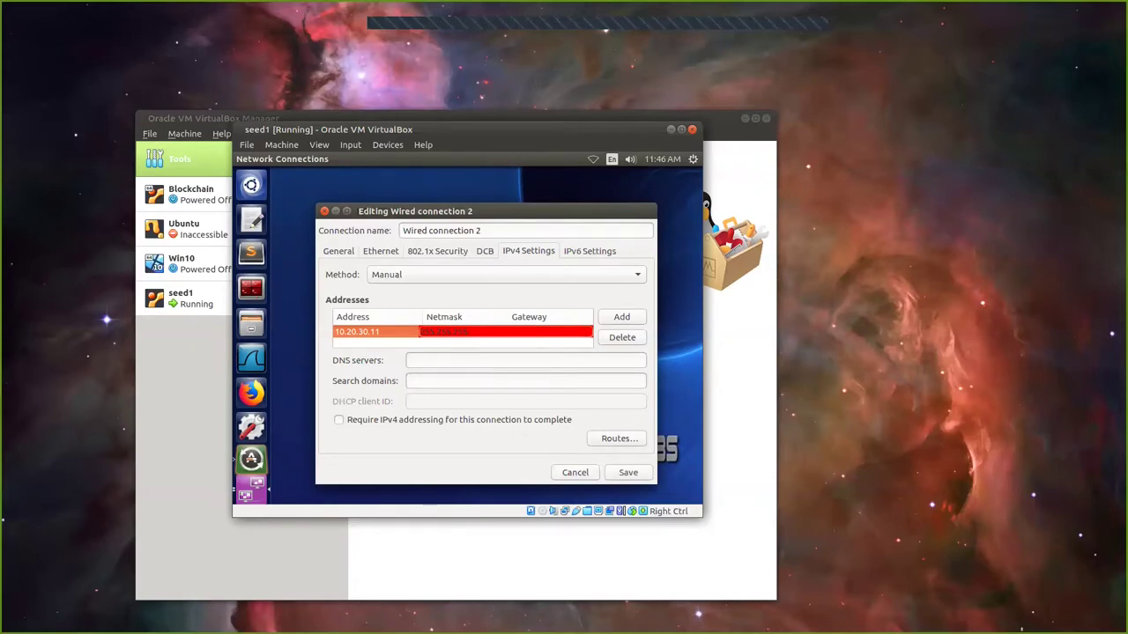
type("0")
key("Tab")
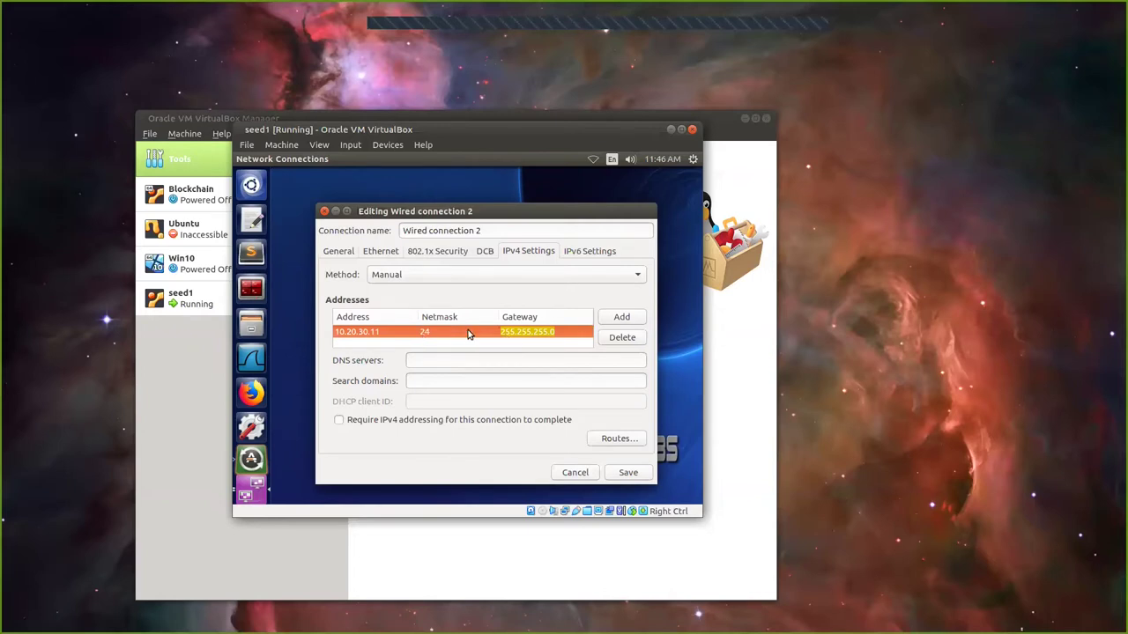
Step: Set the gateway of the 10.20.30.11 address entry to 10.20.30.1
left_click(566, 331)
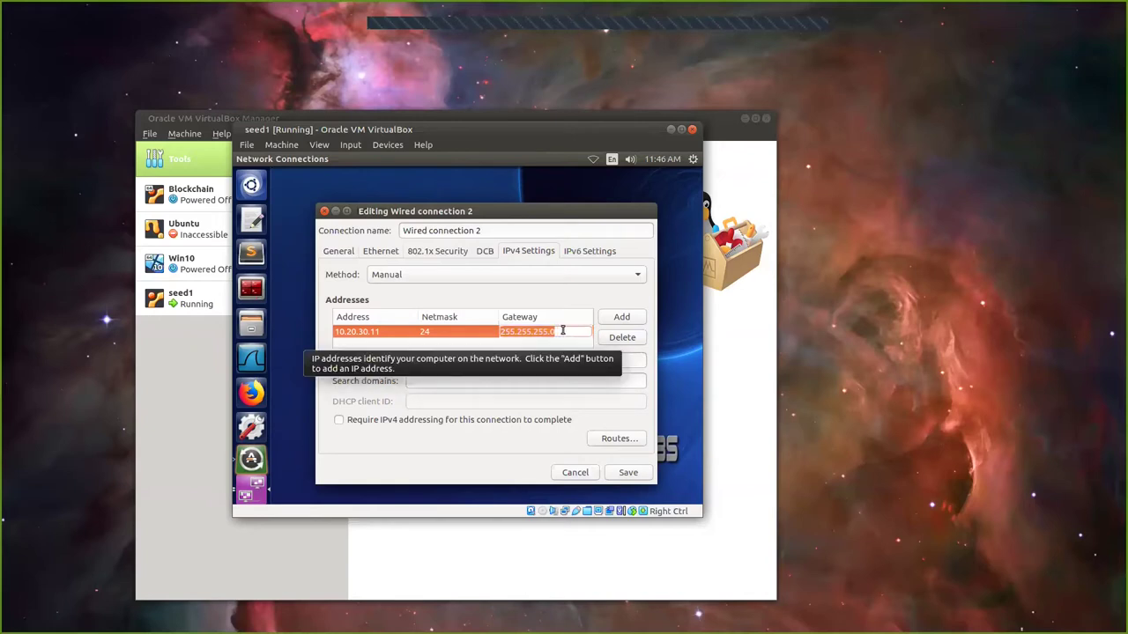
left_click_drag(558, 332, 531, 331)
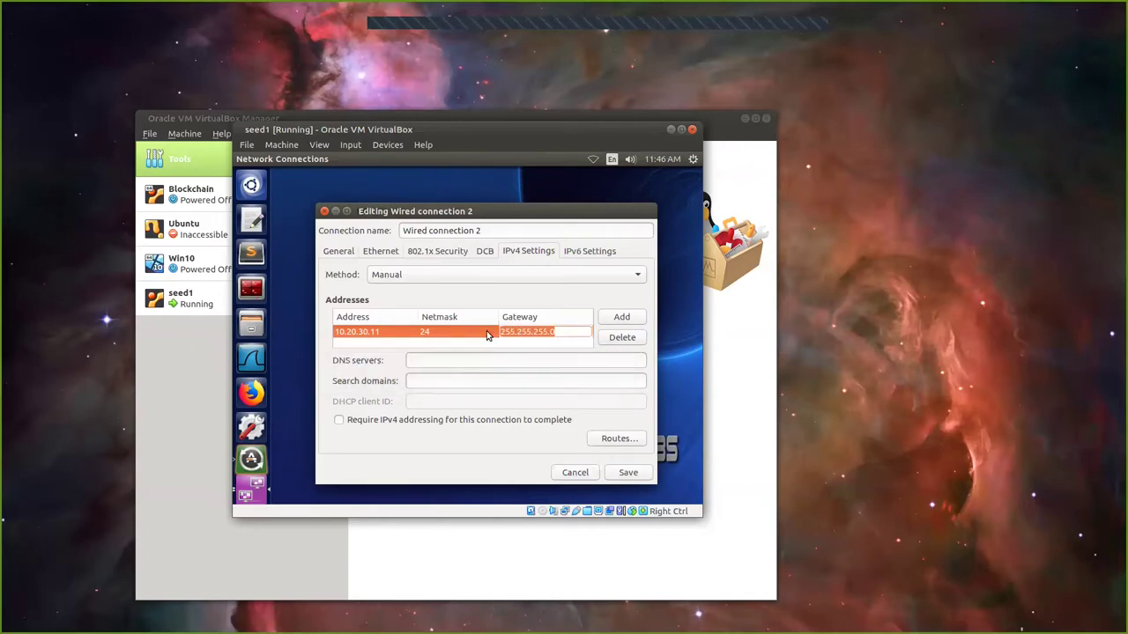
key("ctrl+a")
key("BackSpace")
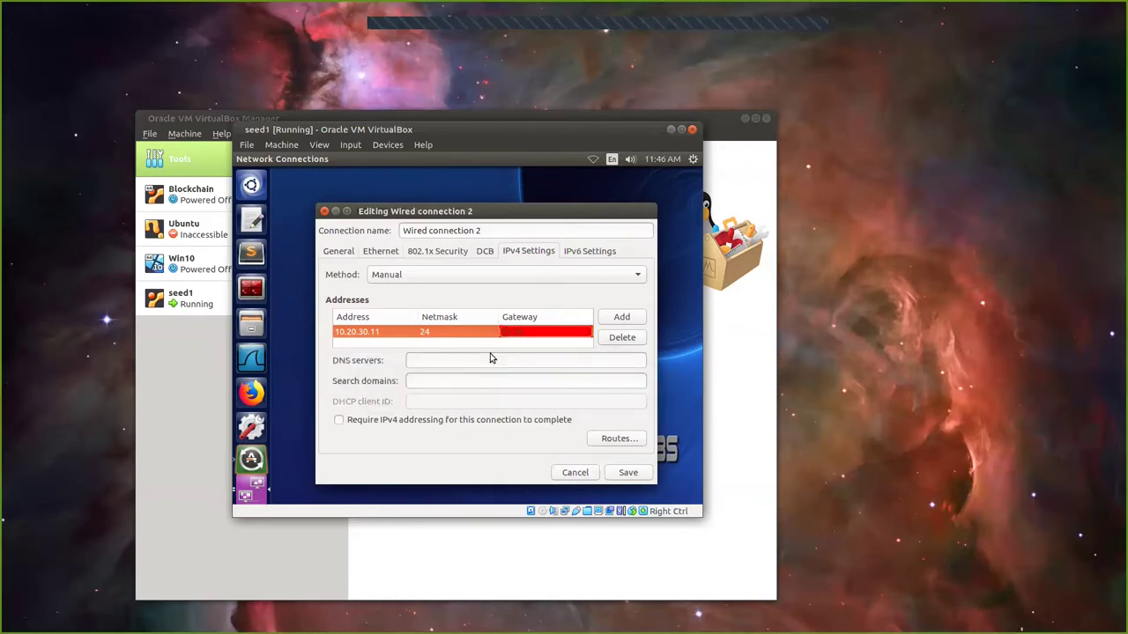
type("10.20.30.1")
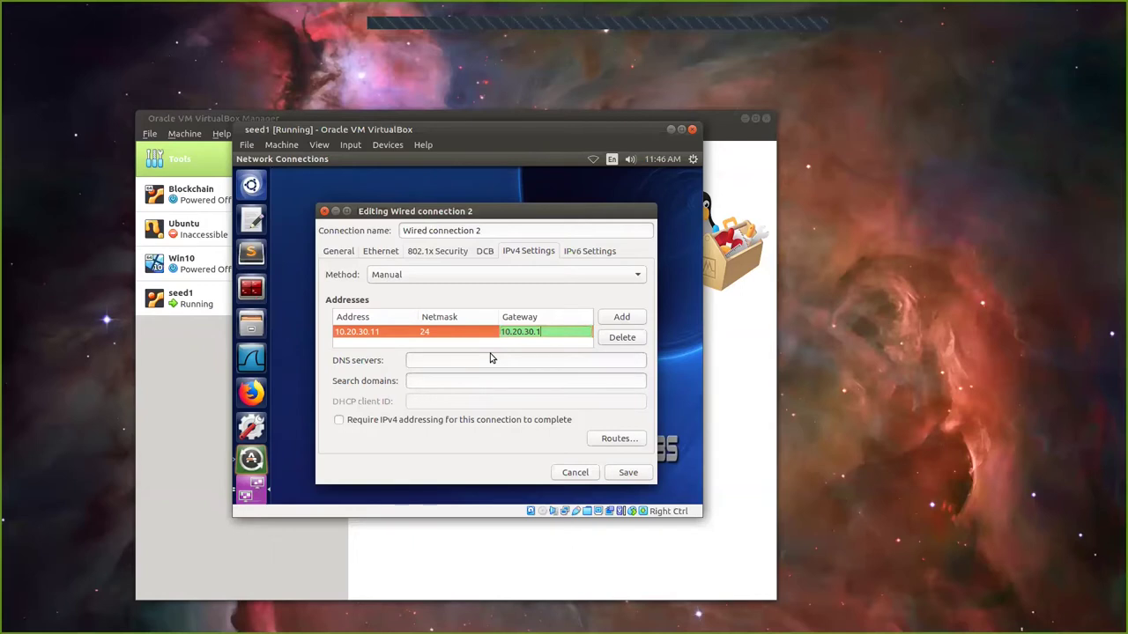
key("Return")
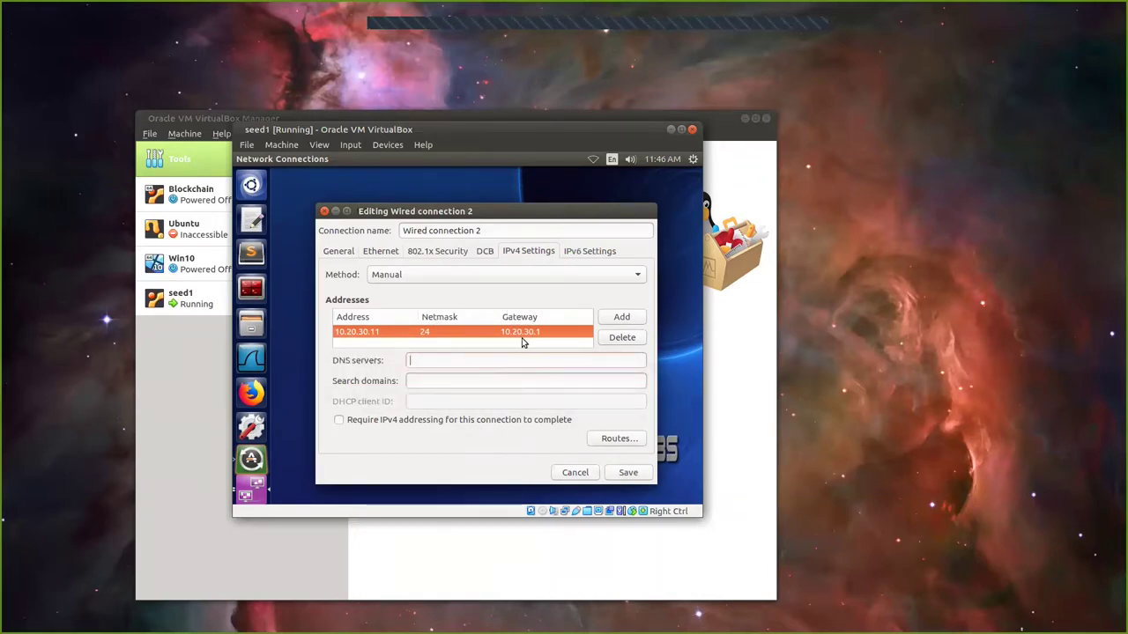
Step: Set the DNS servers to 10.20.30.1;8.8.8.8;8.8.4.4 and save Wired connection 2
left_click(478, 355)
type("10")
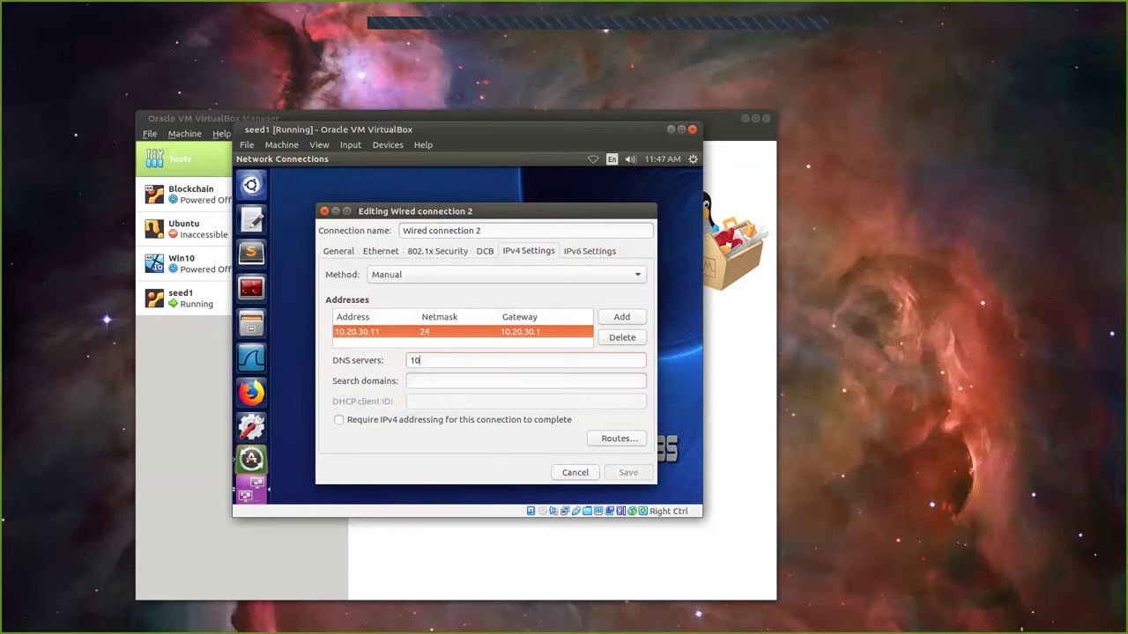
type(".20.30.1;8.8.8.8")
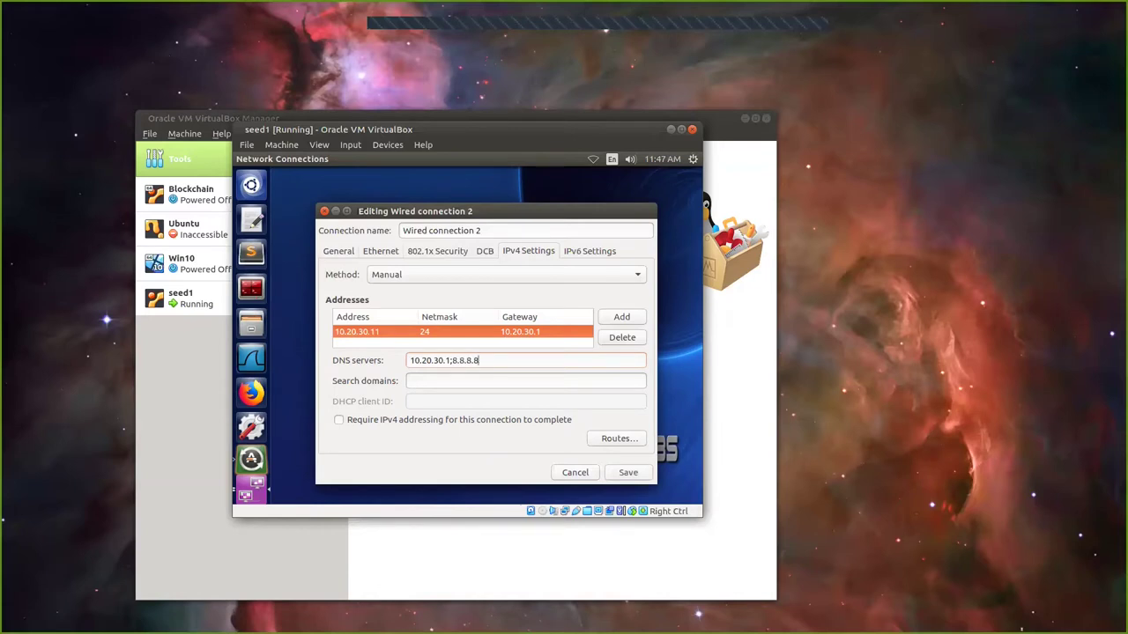
type(";8.8.4.4")
left_click(622, 474)
left_click(629, 474)
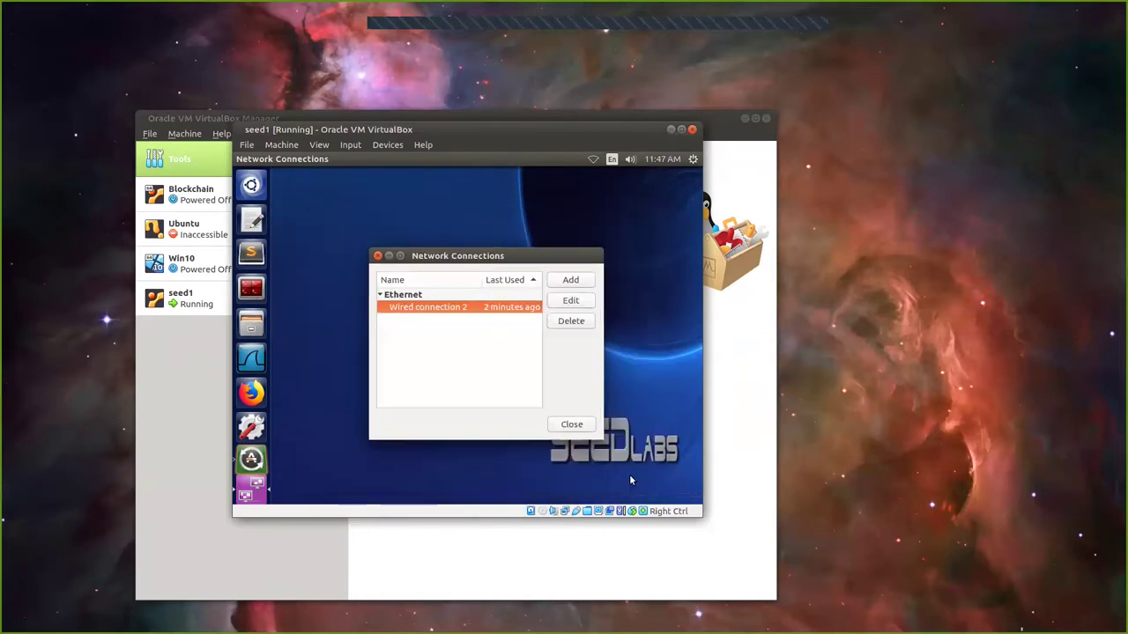
Step: Close the network connections editor and connect the virtual machine to Wired connection 2
left_click(569, 426)
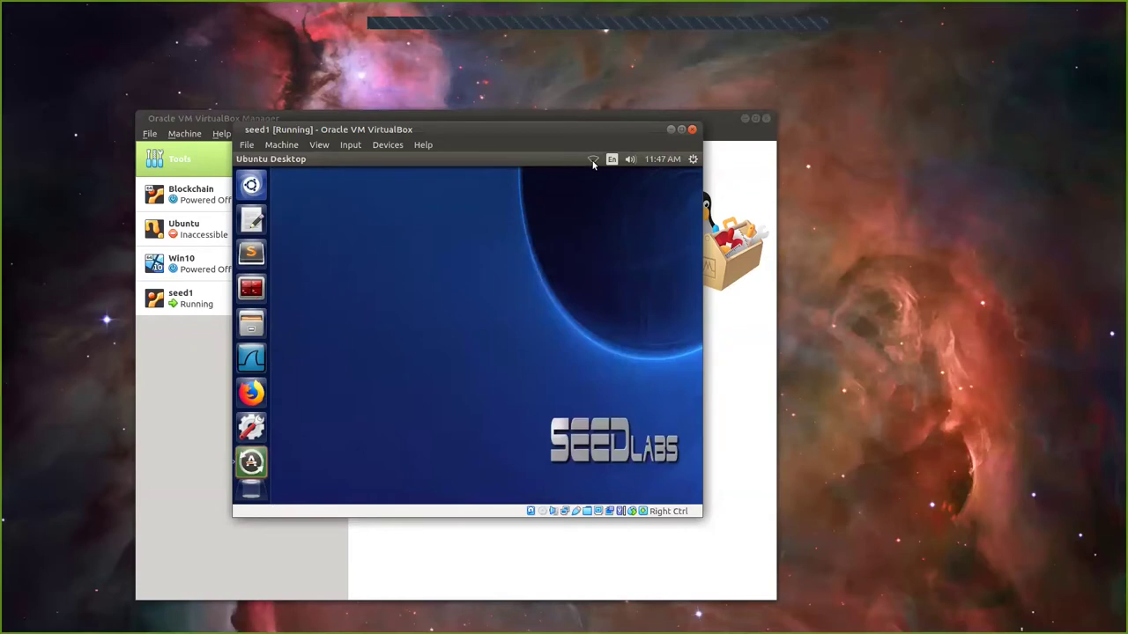
left_click(592, 159)
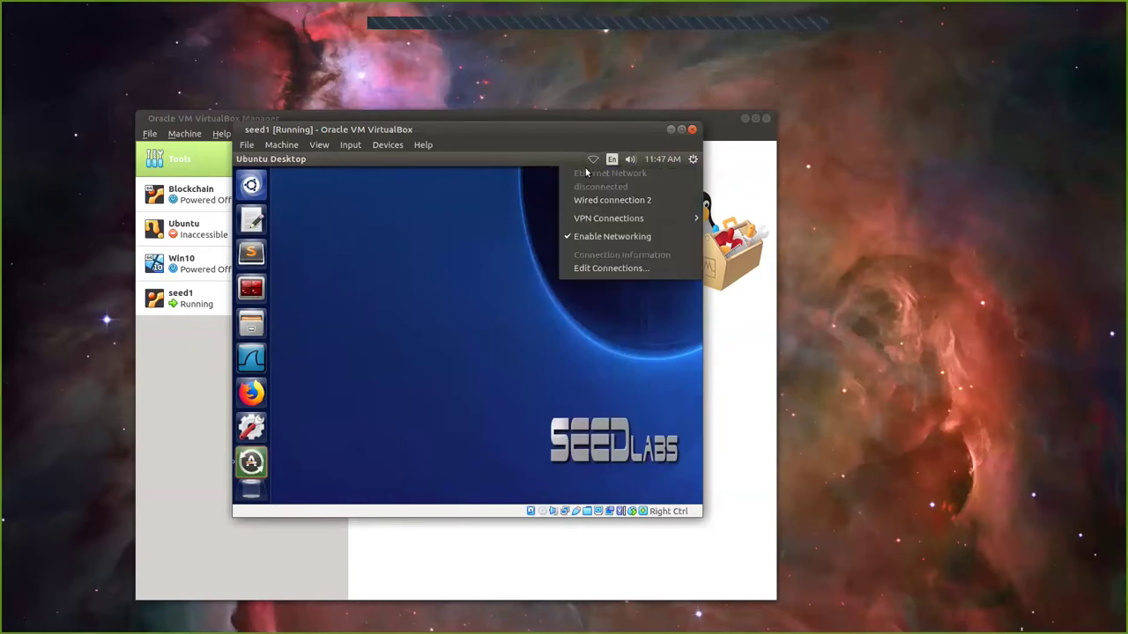
left_click(620, 200)
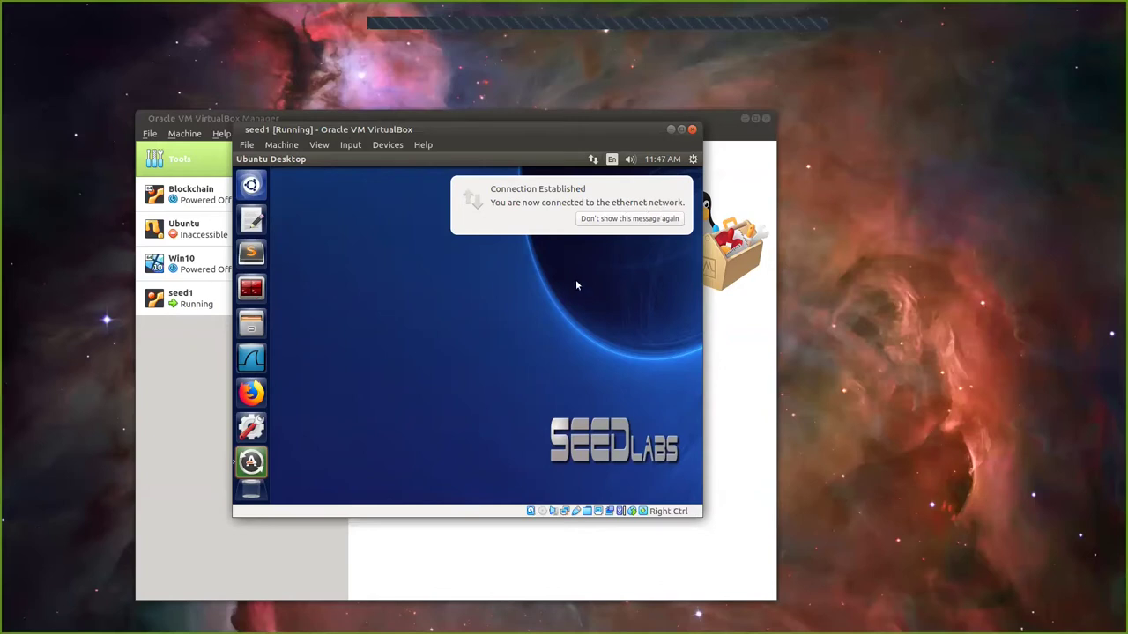
left_click(612, 219)
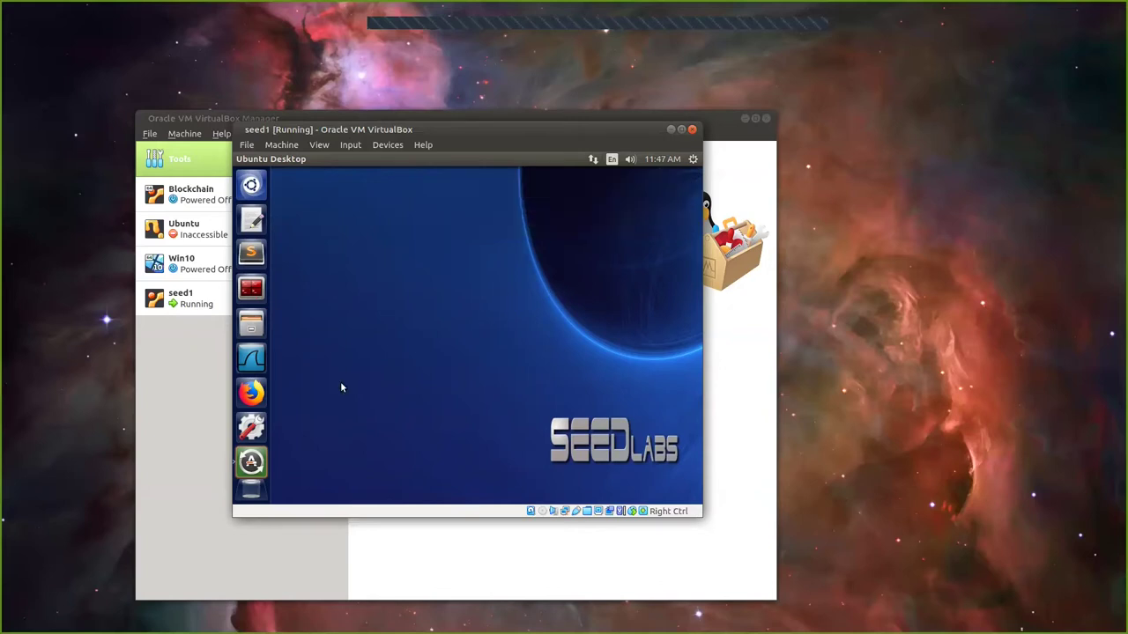
Step: Open a terminal, ping the gateway 10.20.30.1 to test the connection, and stop the ping
left_click(251, 288)
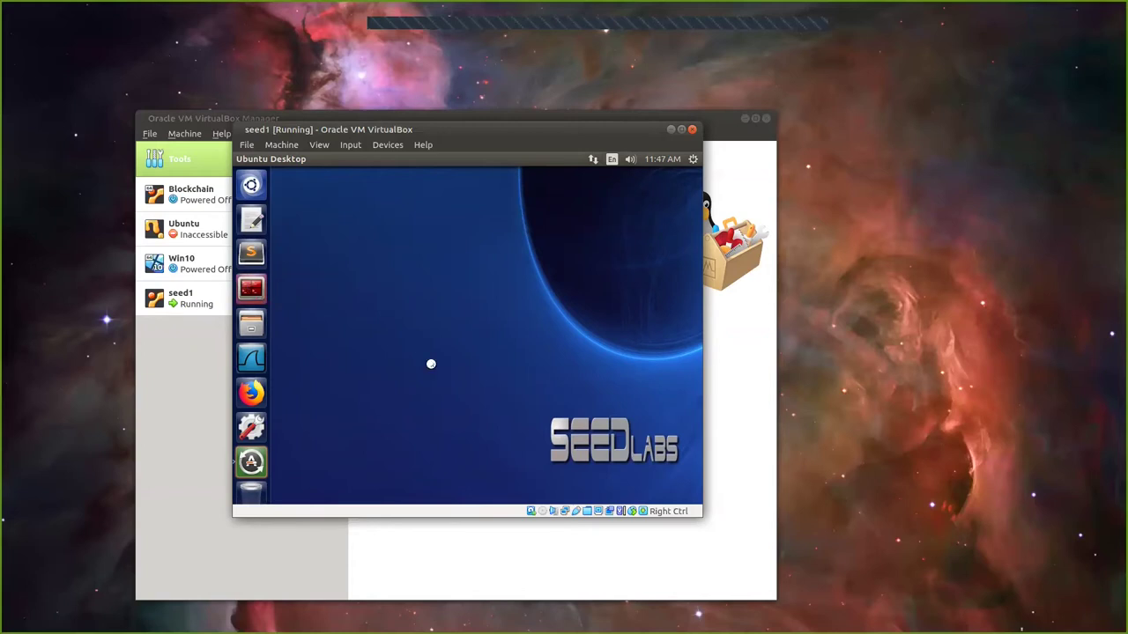
type("ping ")
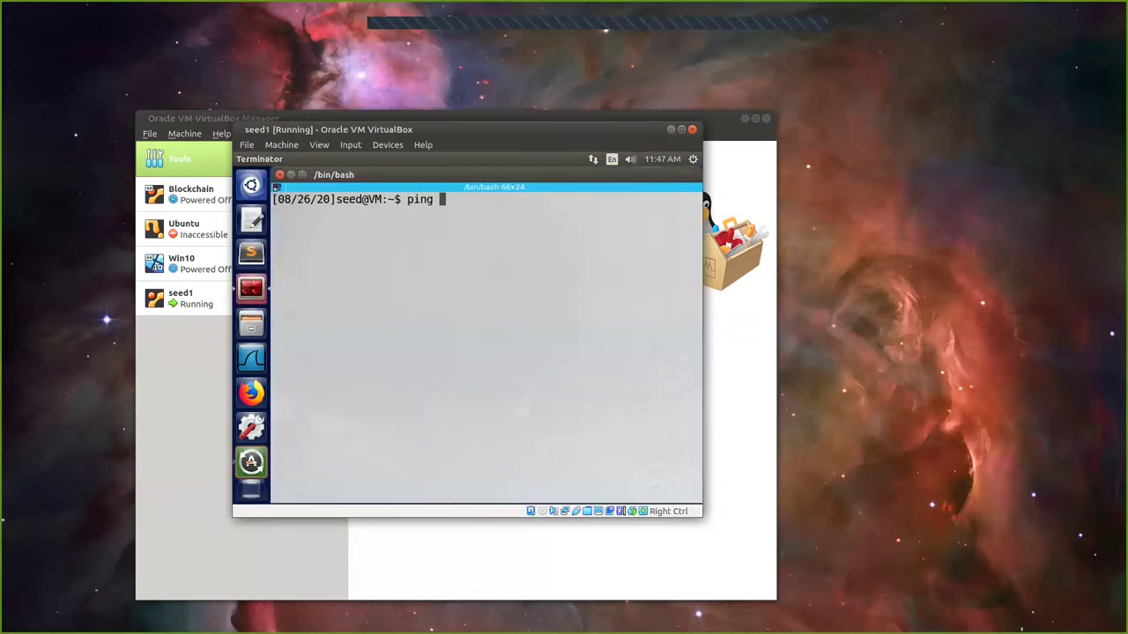
type("10.20.30.1")
key("Return")
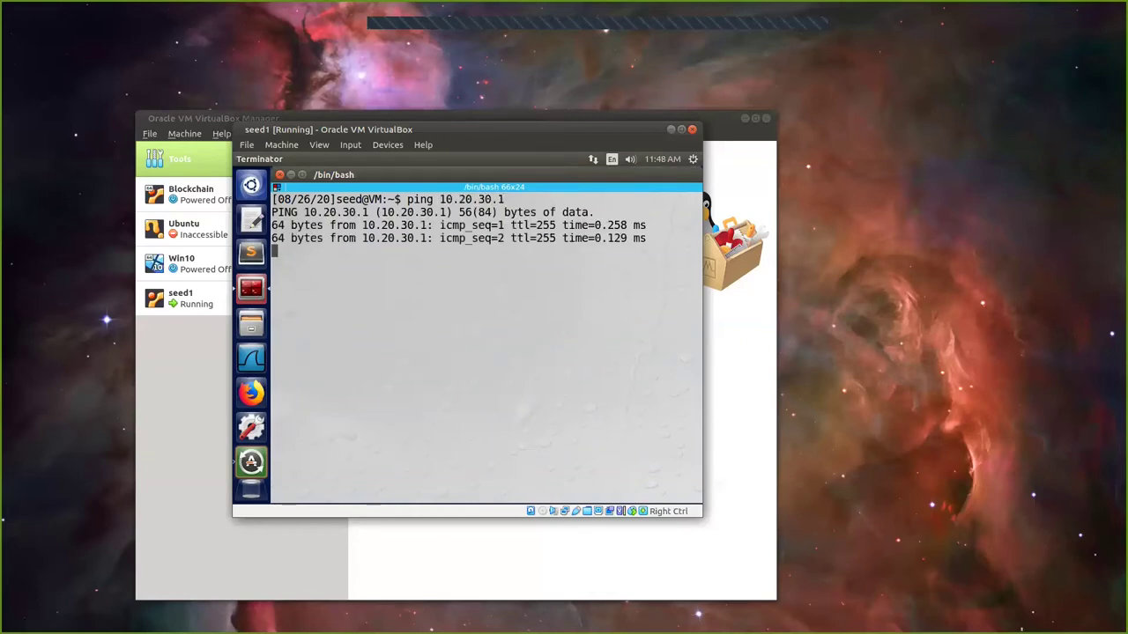
key("ctrl+c")
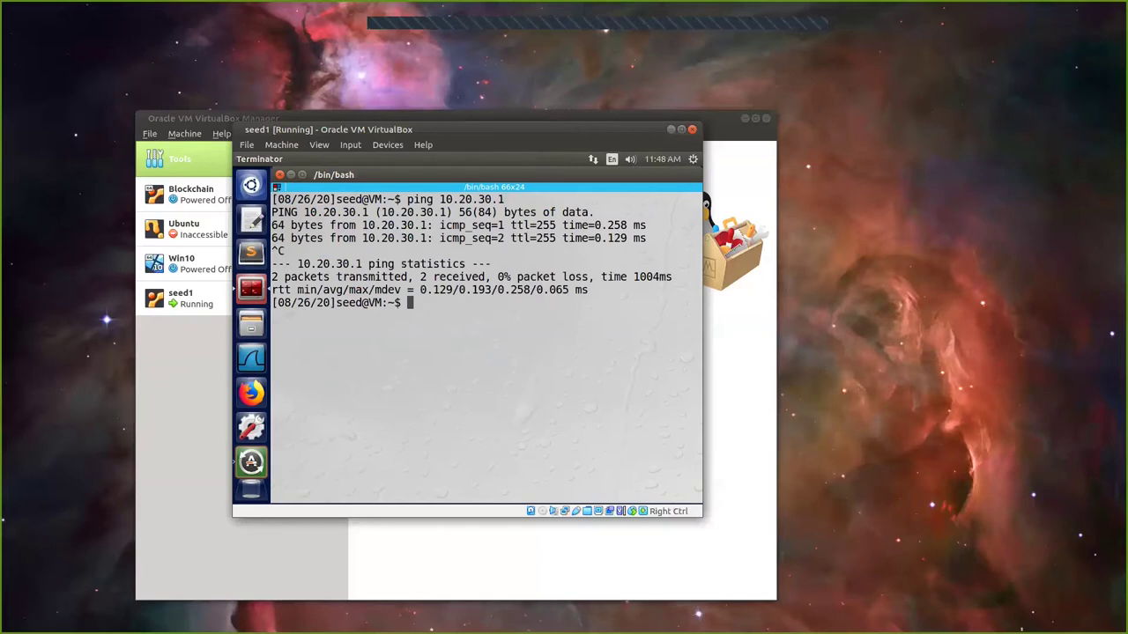
Step: Ping google.com to test internet access and name resolution, stop the ping, and close the terminal
type("ping google.com")
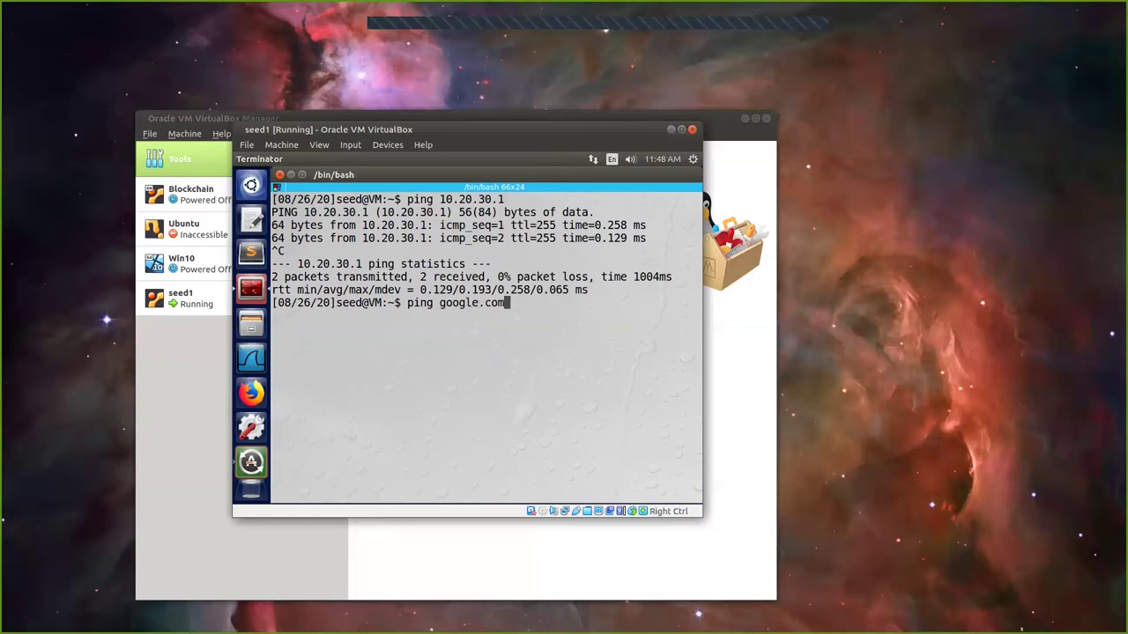
key("Return")
key("ctrl+c")
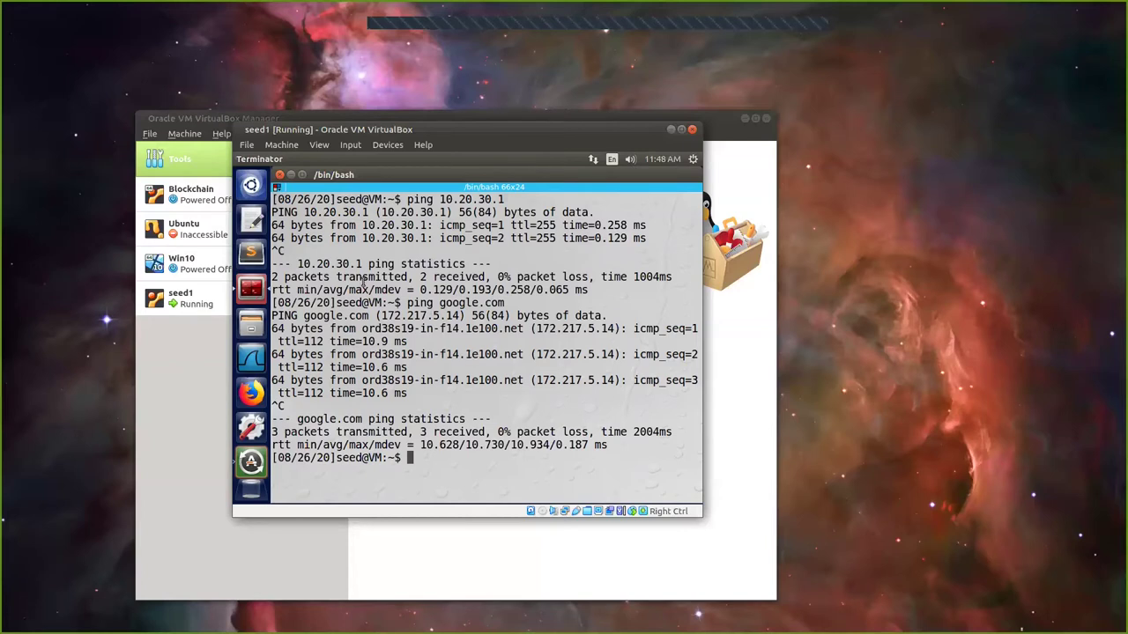
left_click(279, 175)
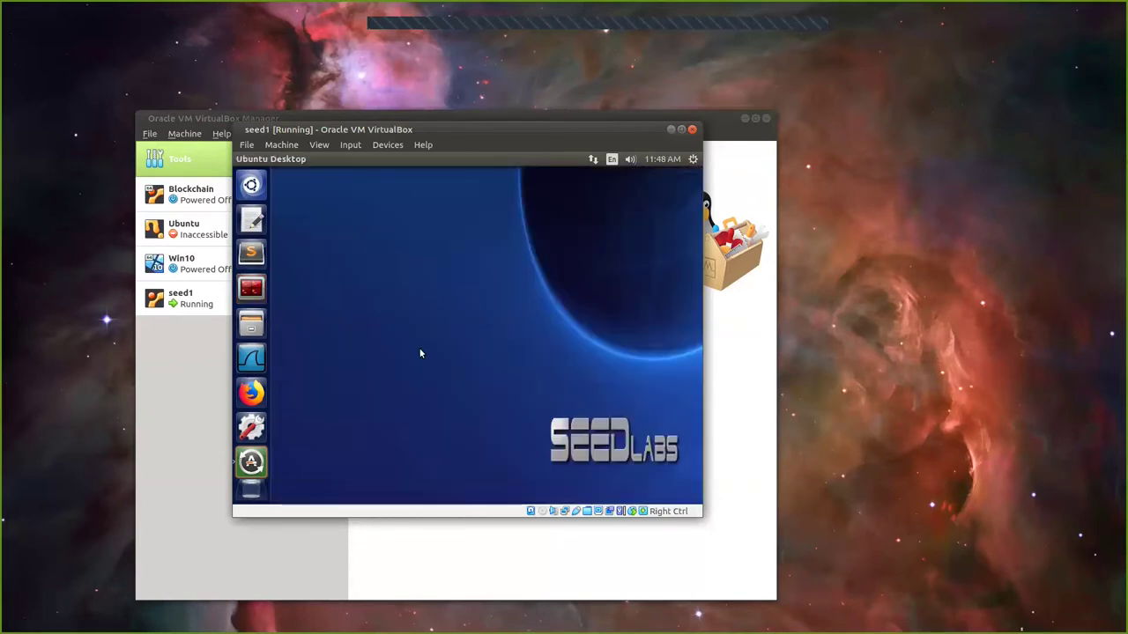
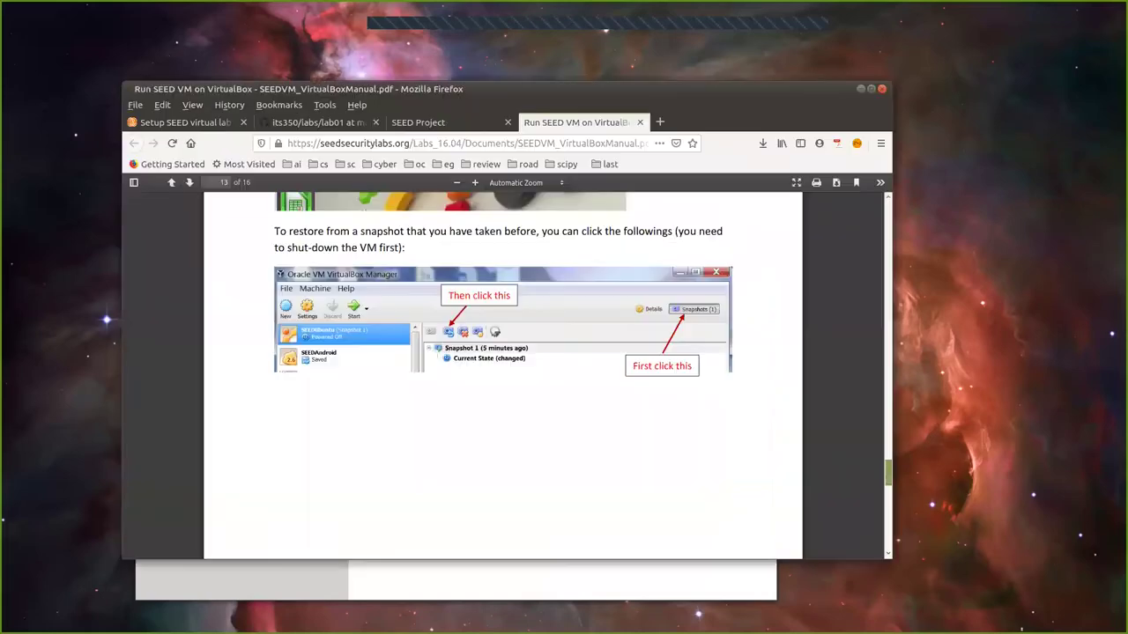
Step: Look through the SEED VM VirtualBox manual in Firefox for the folder sharing instructions
scroll(608, 422, "up", 5)
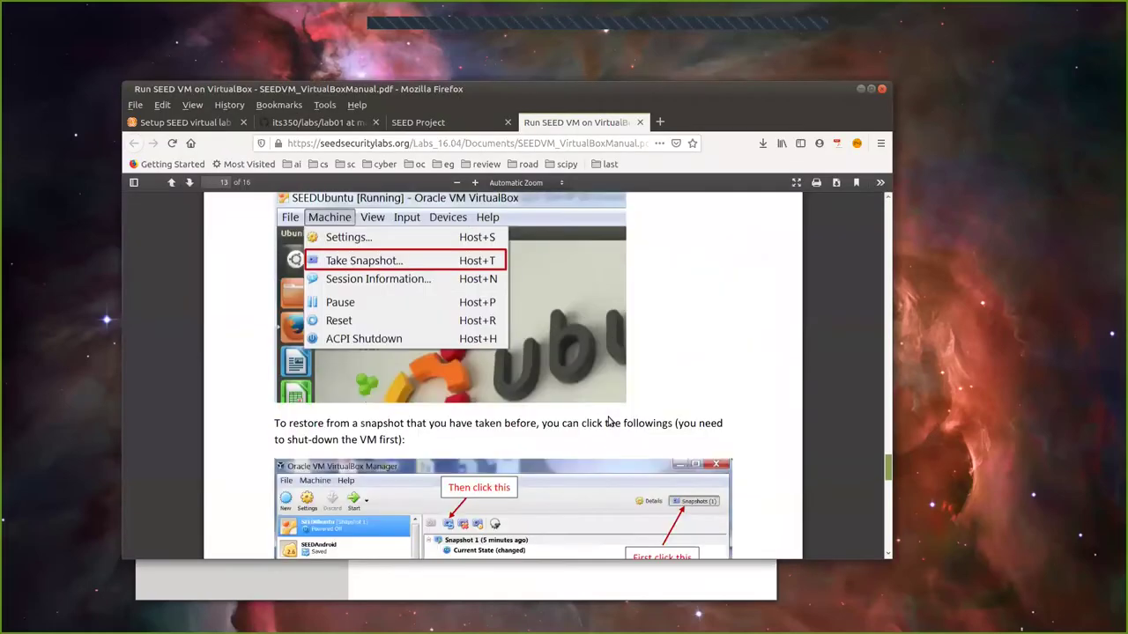
left_click_drag(890, 476, 866, 374)
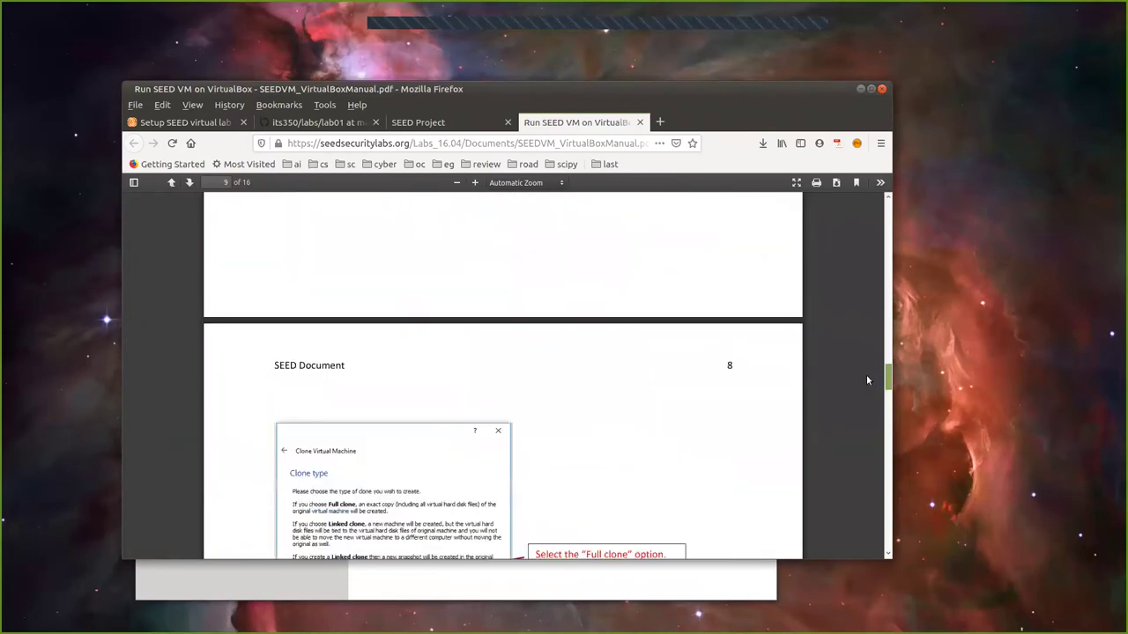
scroll(422, 377, "up", 2)
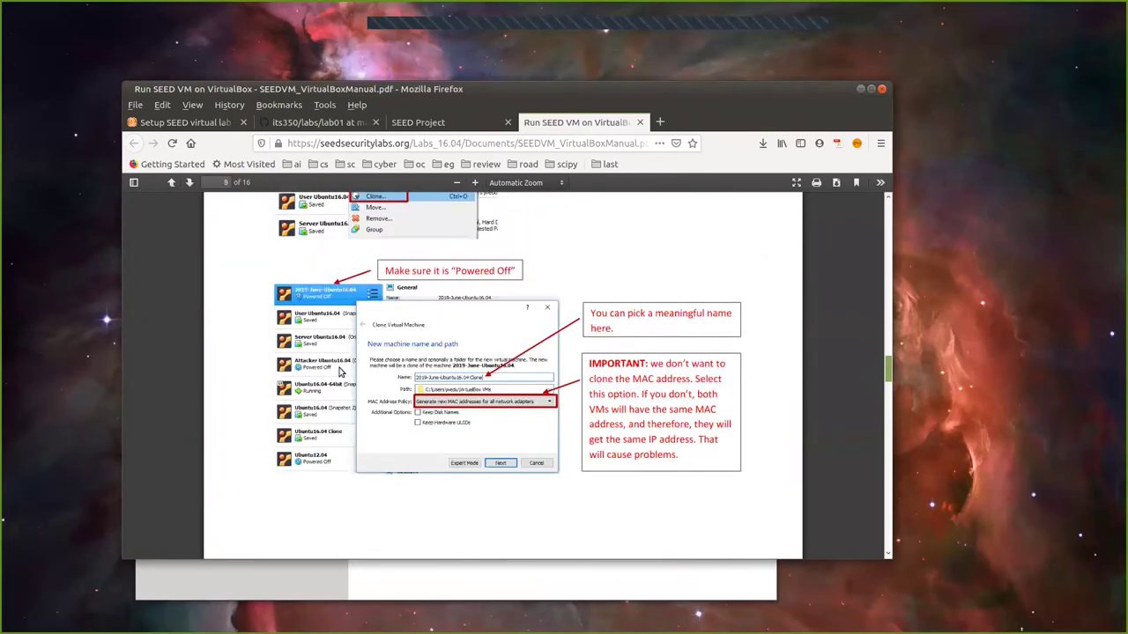
scroll(454, 387, "up", 5)
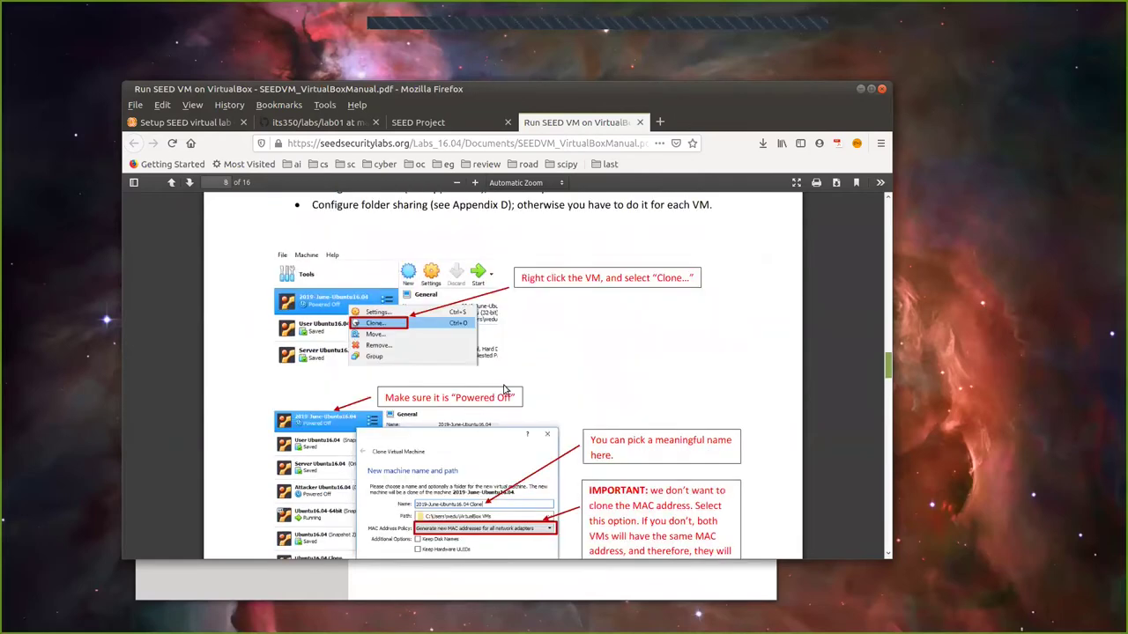
scroll(594, 382, "up", 15)
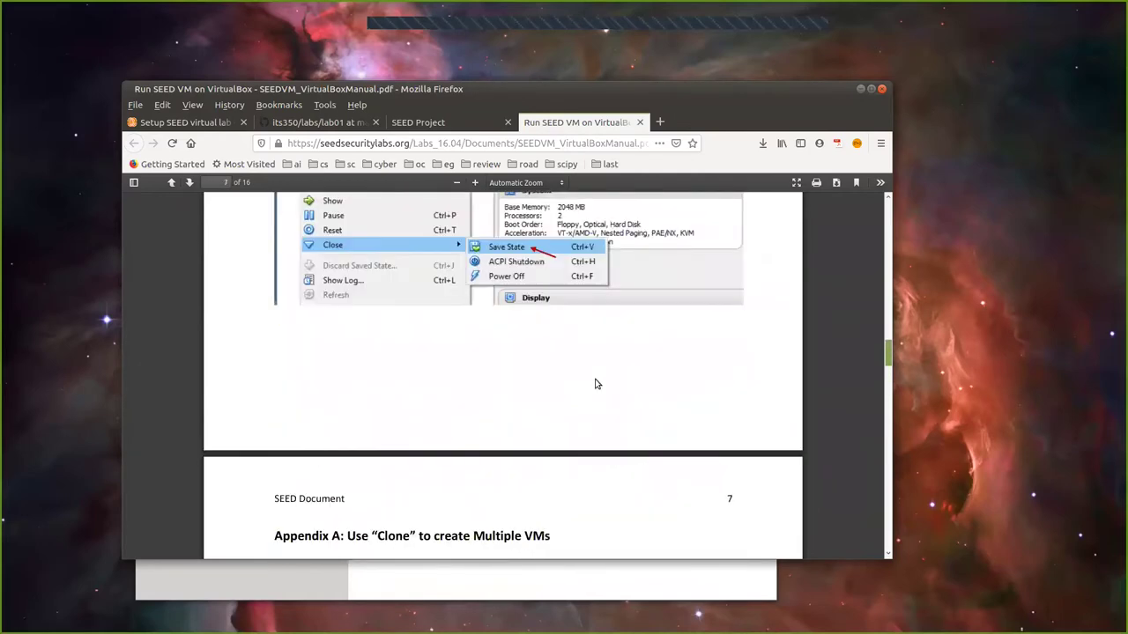
scroll(594, 383, "up", 10)
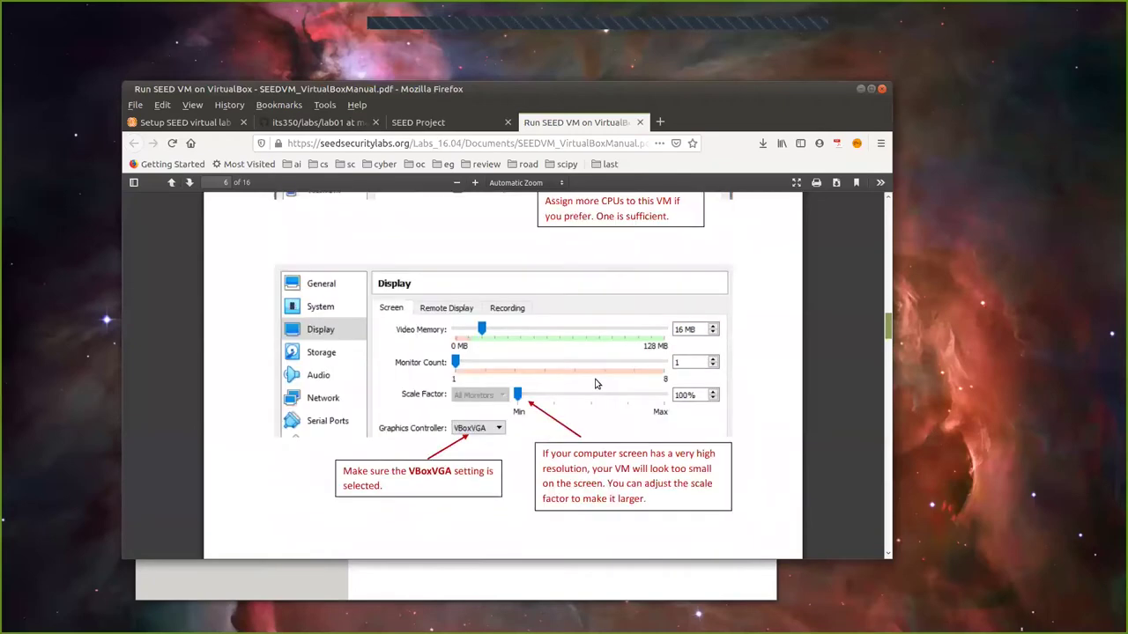
scroll(870, 326, "up", 15)
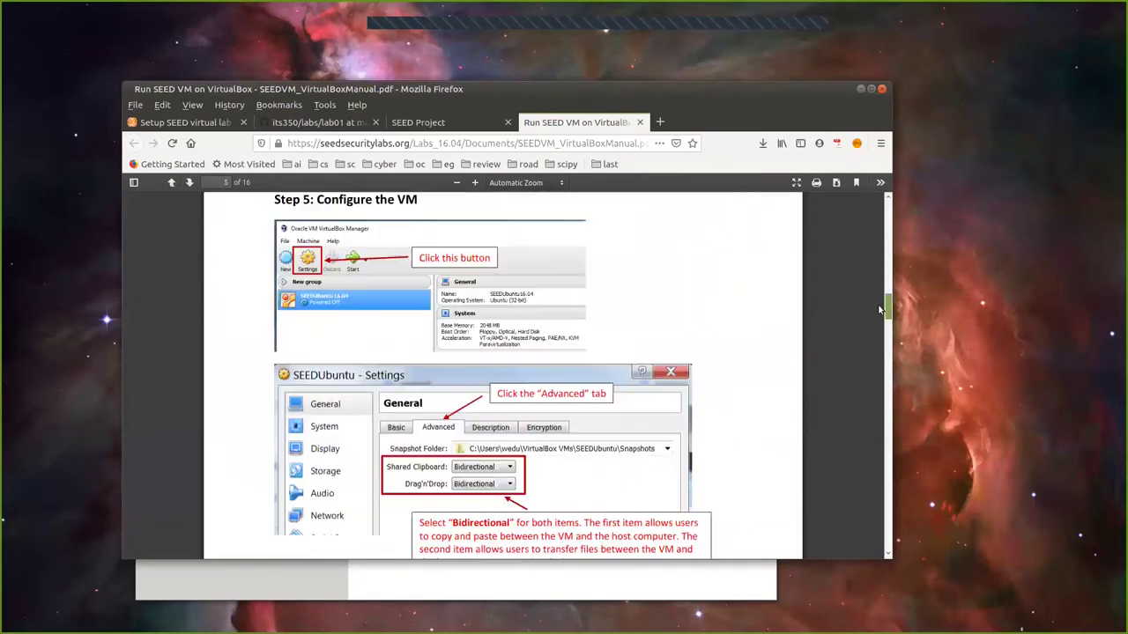
scroll(876, 286, "up", 10)
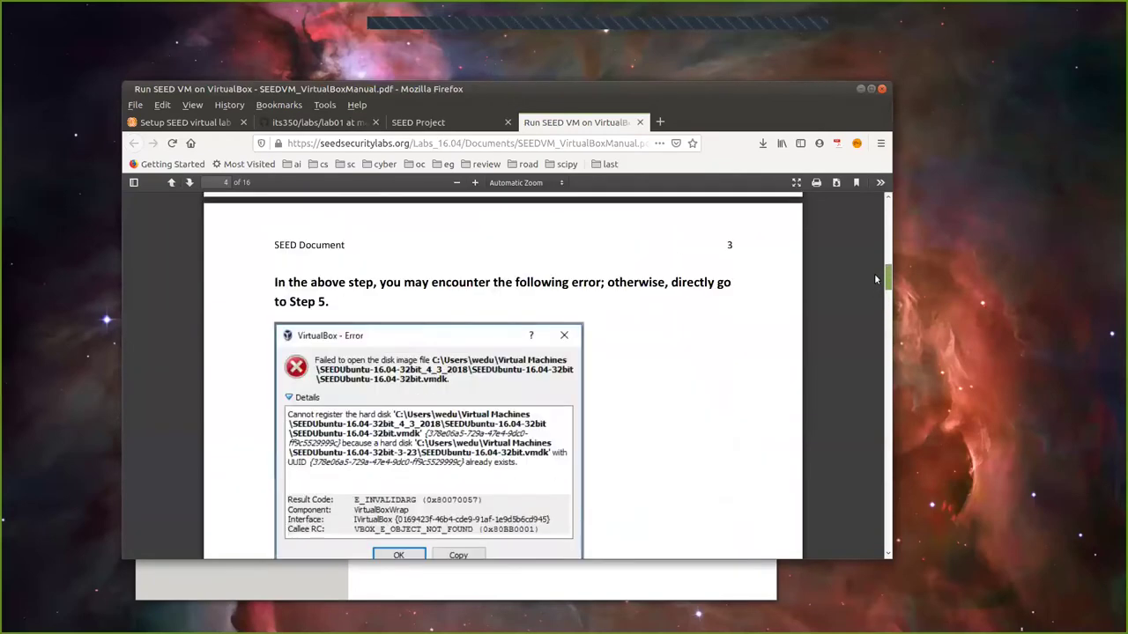
scroll(859, 308, "down", 20)
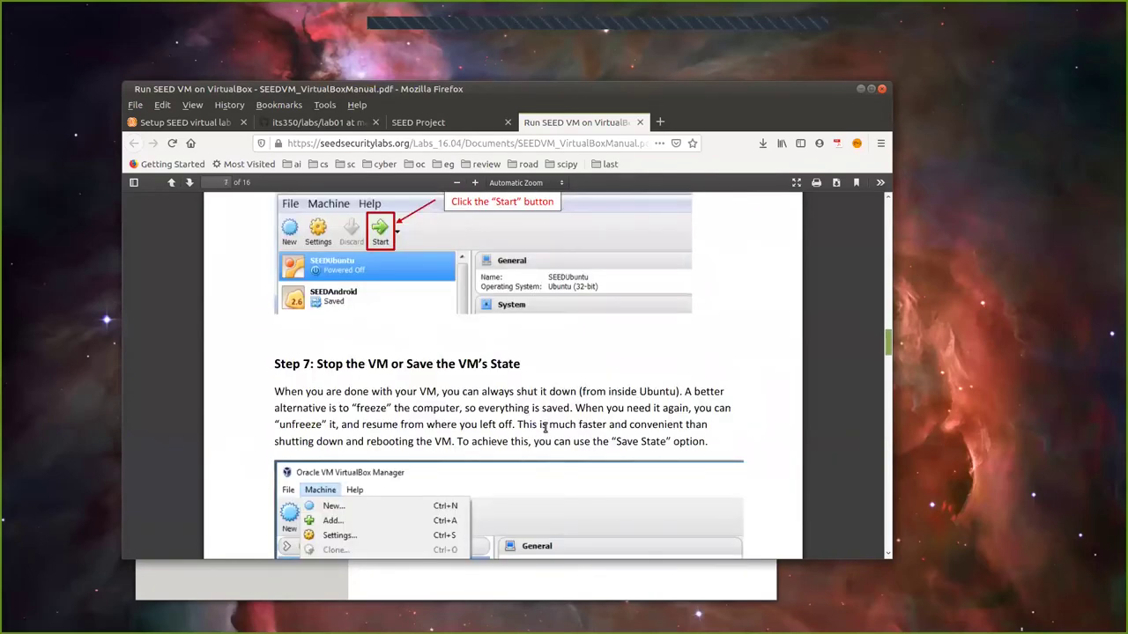
Step: Search the manual for "share" and read Appendix D: Folder Sharing through the mount command in item 8
key("ctrl+f")
type("share")
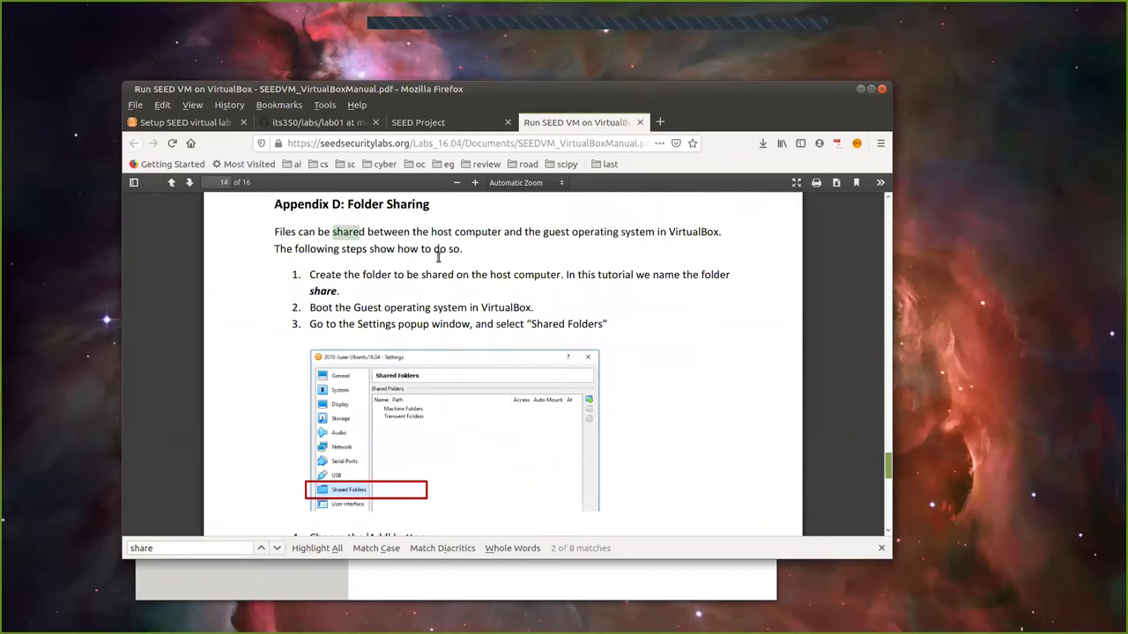
scroll(423, 335, "down", 1)
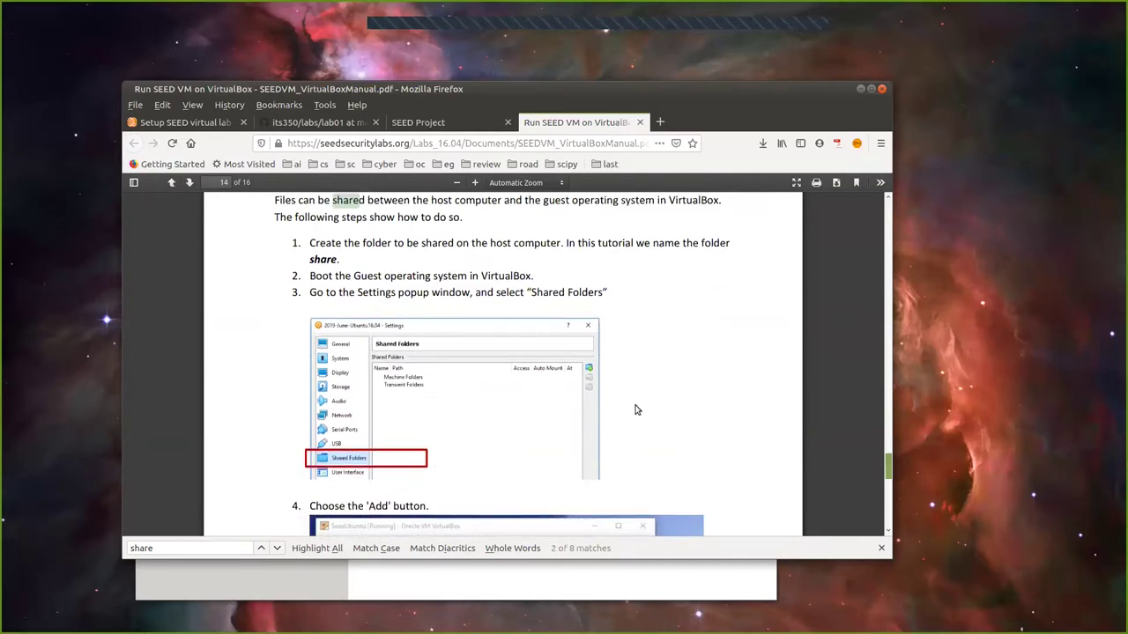
scroll(635, 408, "down", 3)
scroll(637, 410, "down", 10)
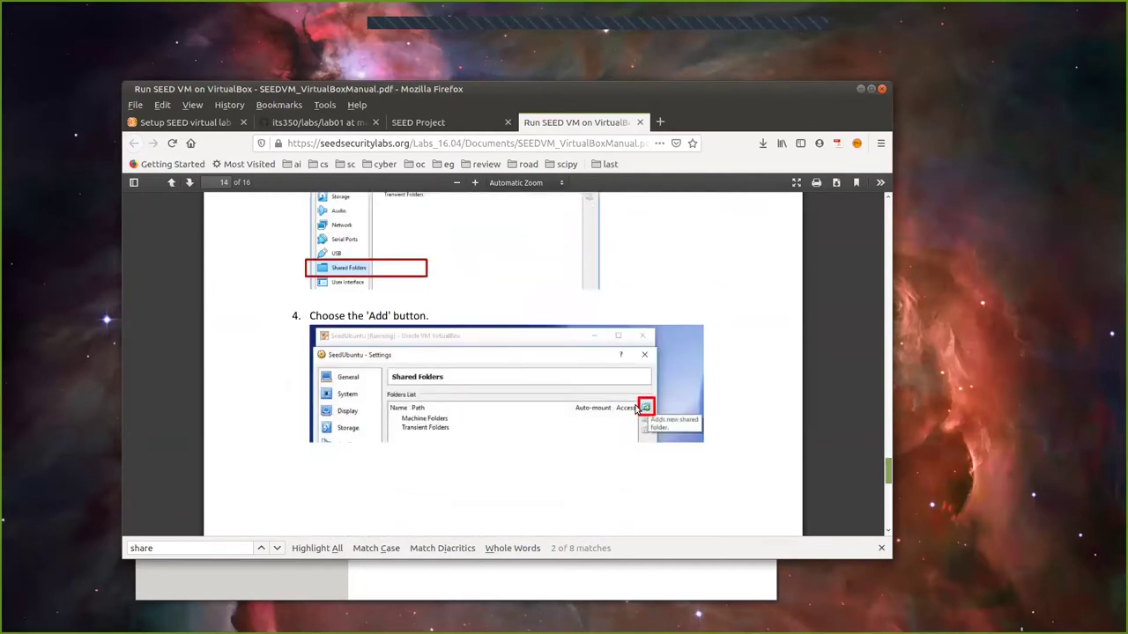
scroll(637, 410, "down", 10)
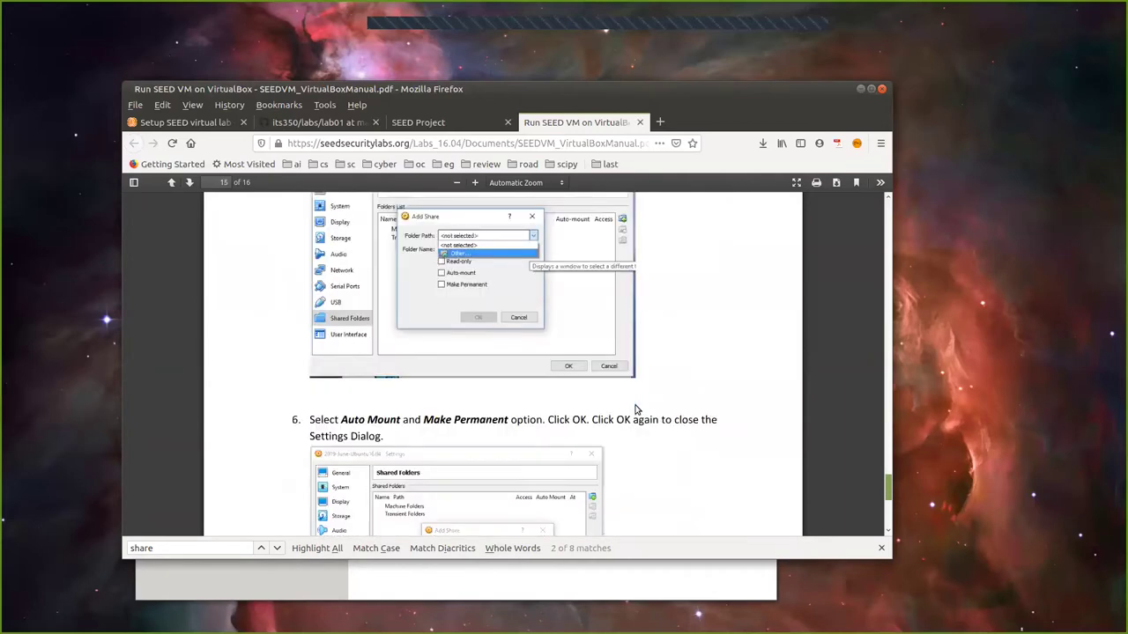
scroll(637, 410, "down", 2)
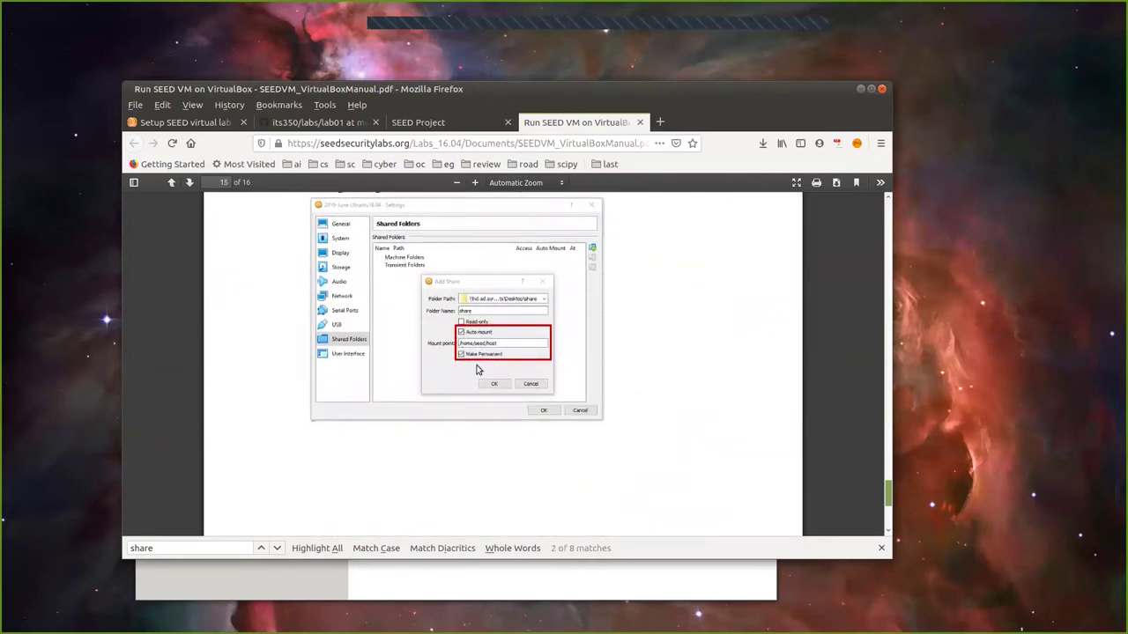
scroll(586, 447, "down", 6)
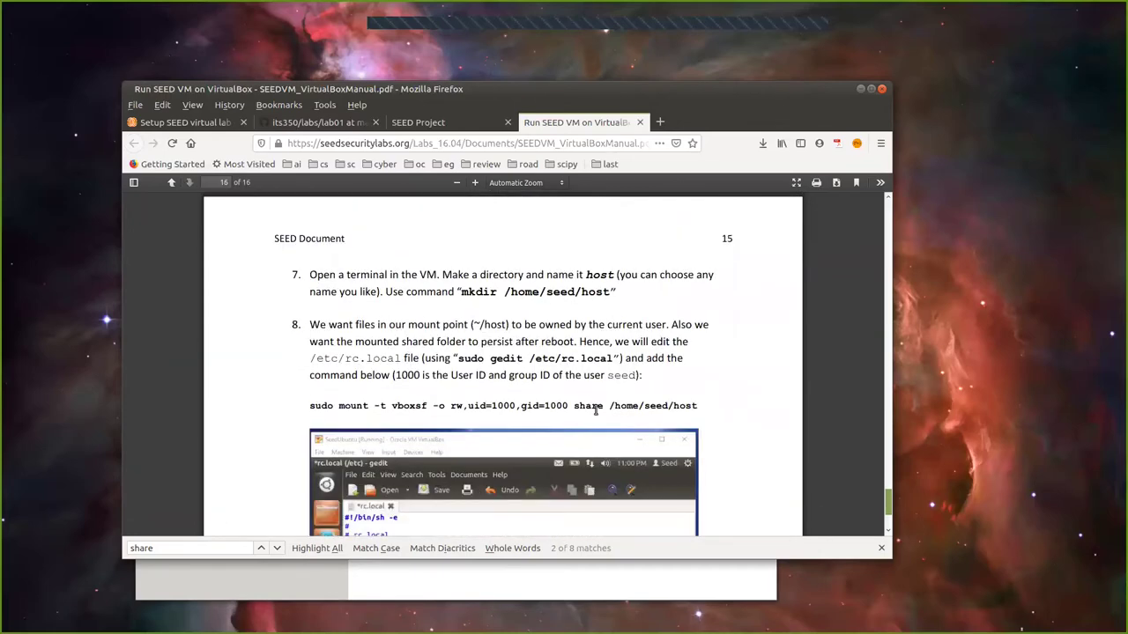
scroll(626, 416, "down", 1)
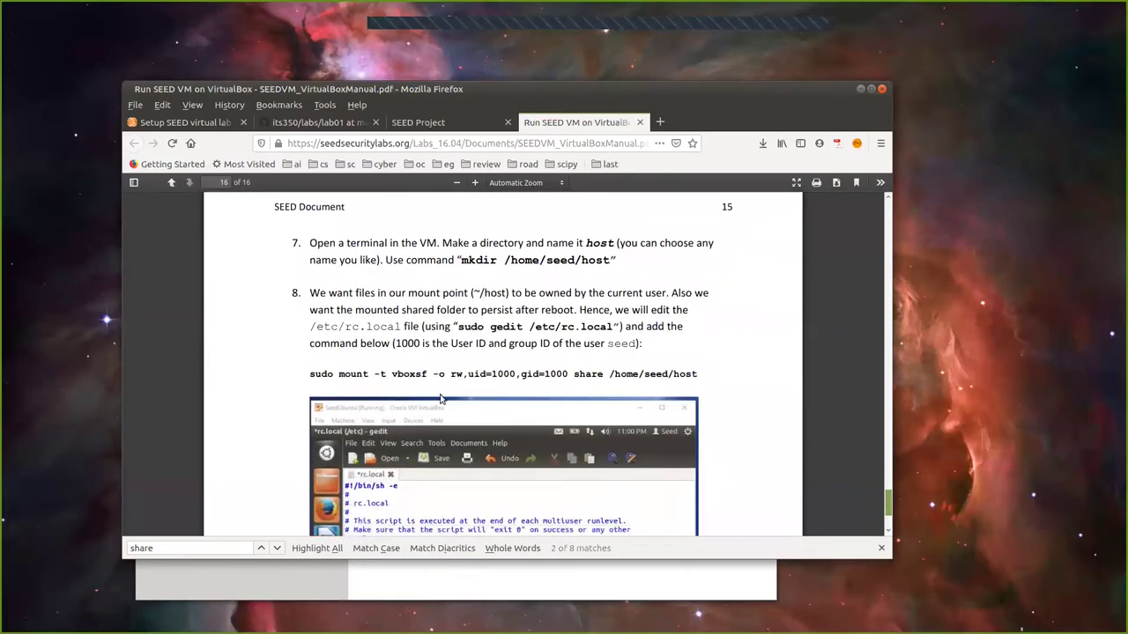
scroll(296, 372, "down", 2)
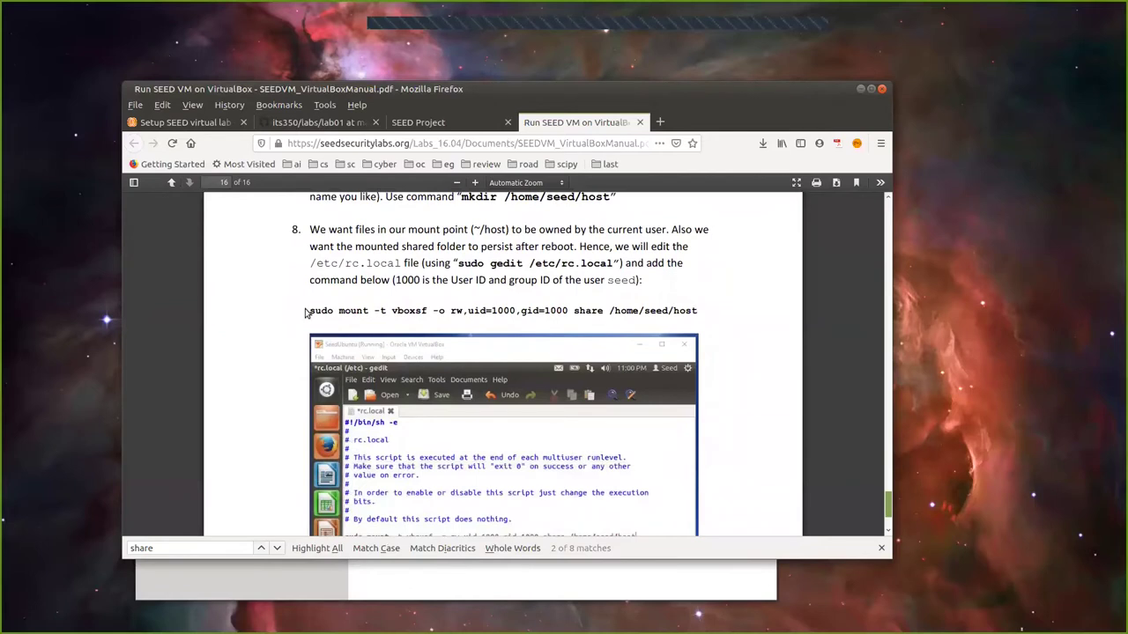
Step: Select the sudo mount command in item 8, minimize VirtualBox Manager, and arrange the manual and seed1 windows so the command and virtual machine are both visible
left_click_drag(308, 312, 697, 310)
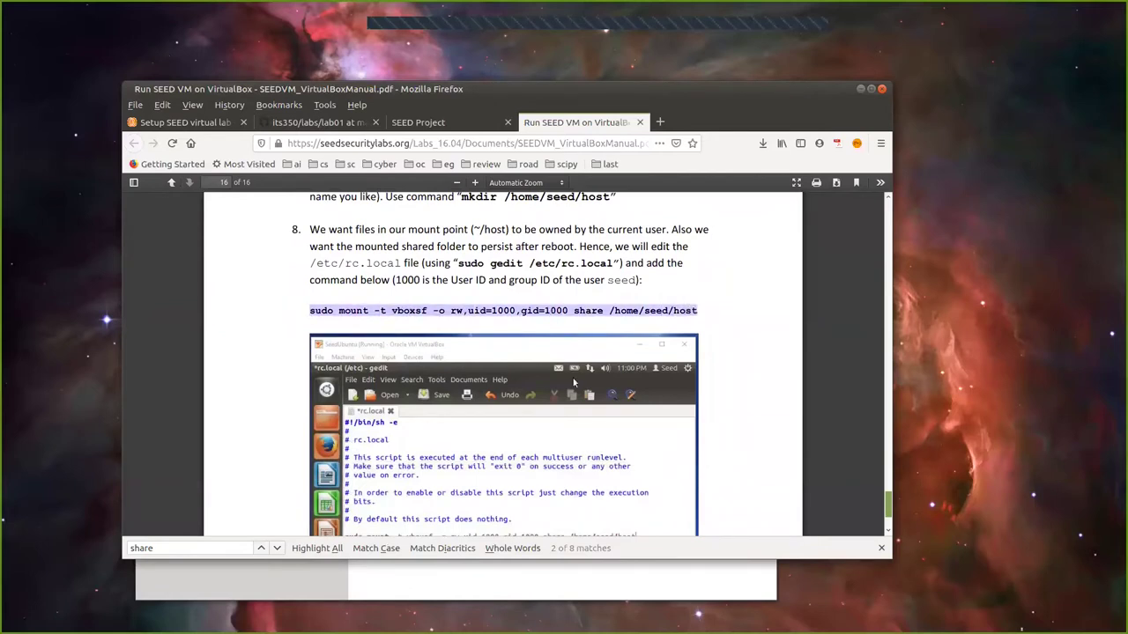
scroll(573, 381, "down", 1)
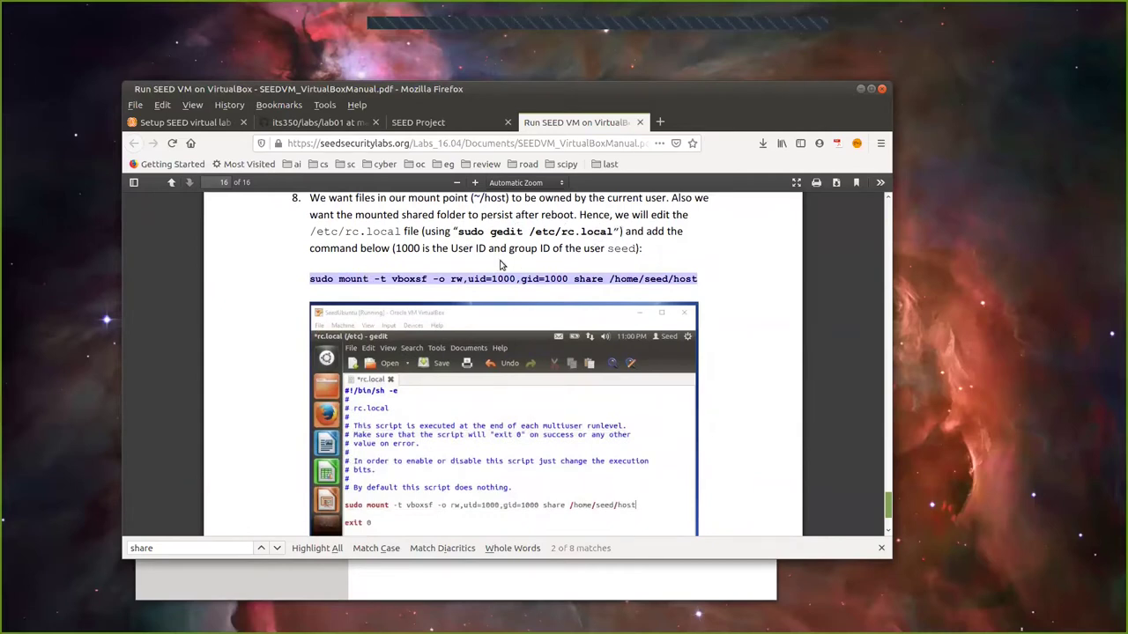
left_click_drag(479, 95, 410, 44)
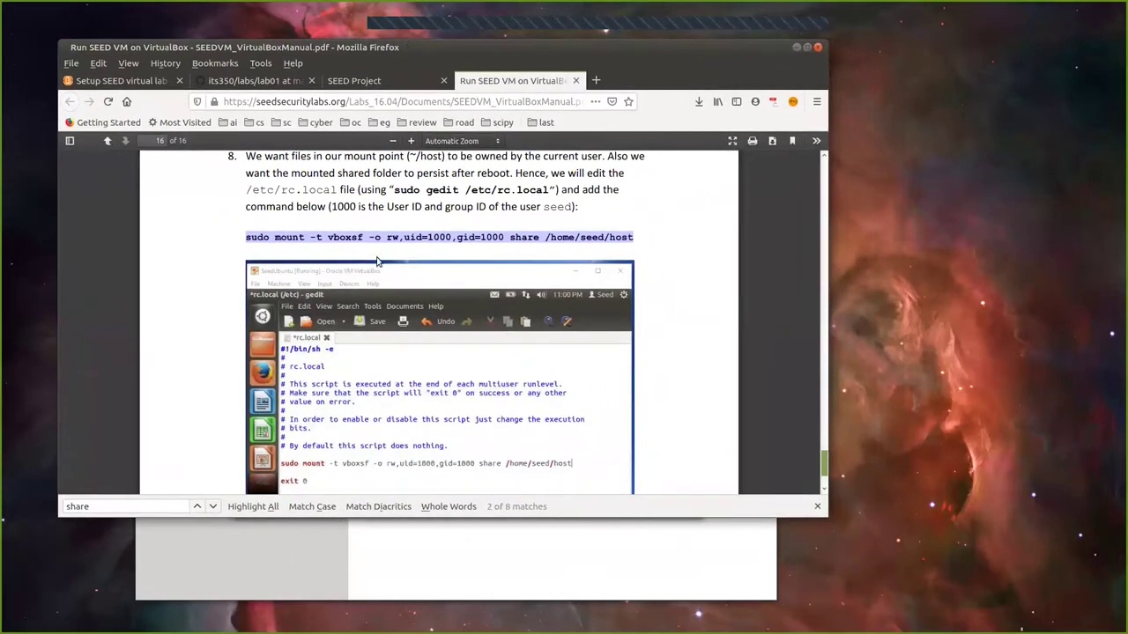
left_click(515, 568)
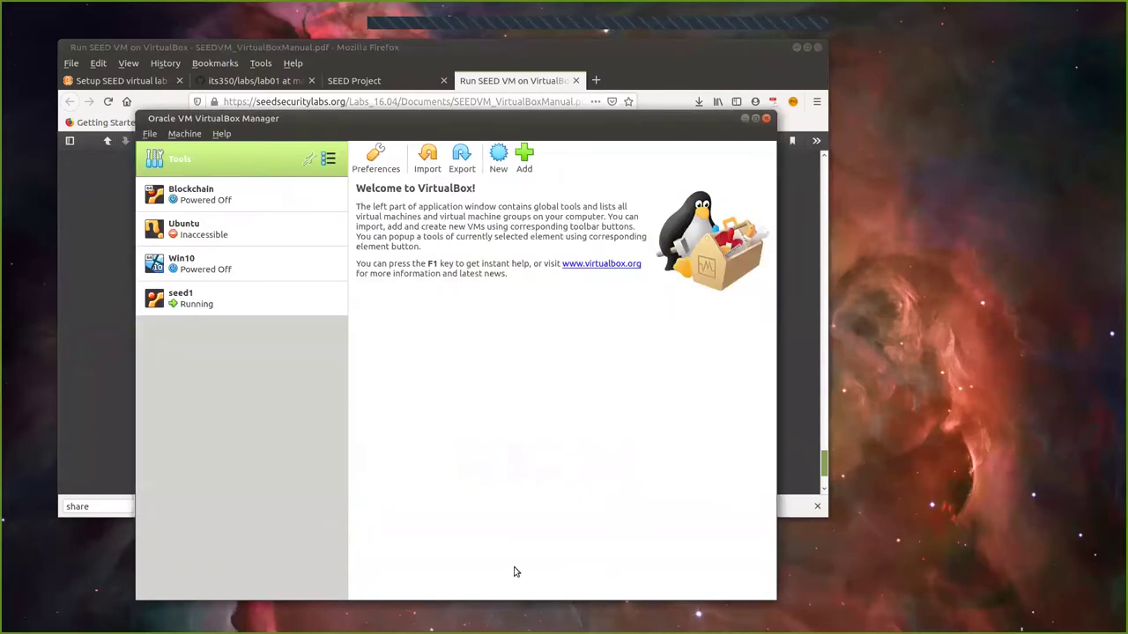
left_click(744, 119)
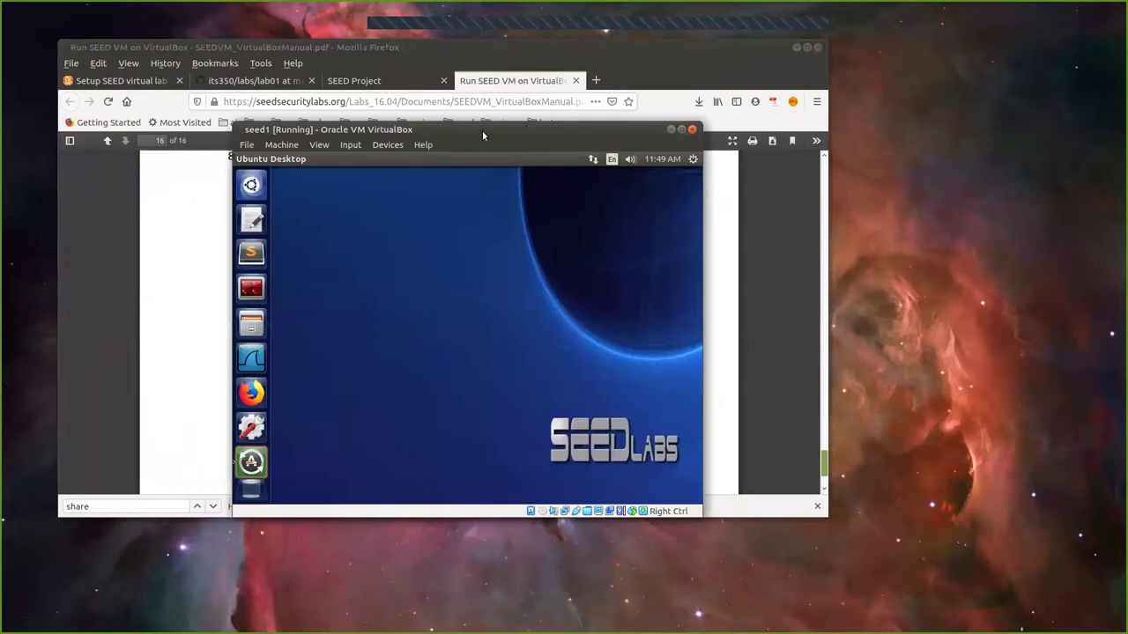
left_click_drag(482, 131, 458, 272)
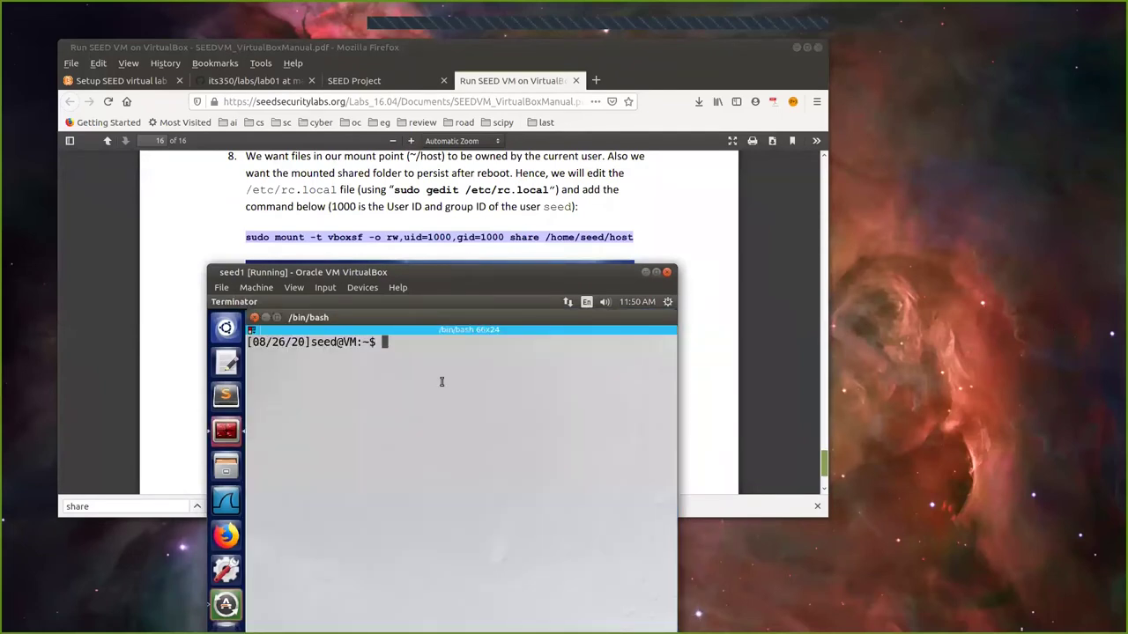
type("sudo mount")
key("BackSpace")
key("BackSpace")
key("BackSpace")
key("BackSpace")
key("BackSpace")
key("BackSpace")
key("BackSpace")
key("BackSpace")
key("BackSpace")
key("BackSpace")
Step: Copy the selected mount command from the manual and paste it at the seed1 terminal prompt without running it
right_click(385, 236)
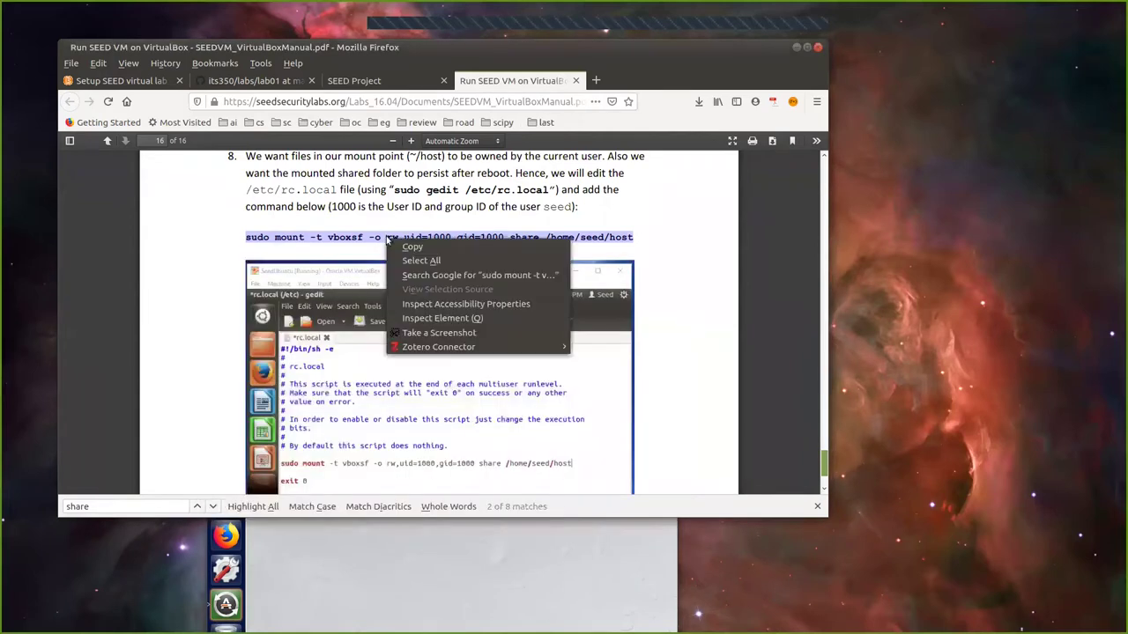
left_click(411, 247)
left_click(225, 604)
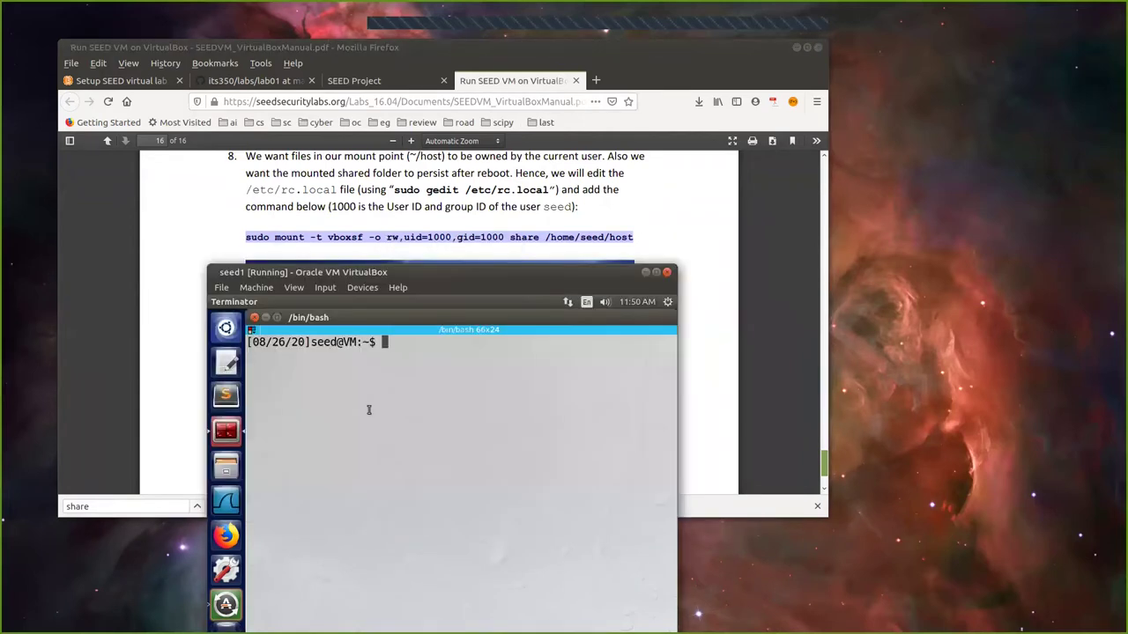
right_click(394, 348)
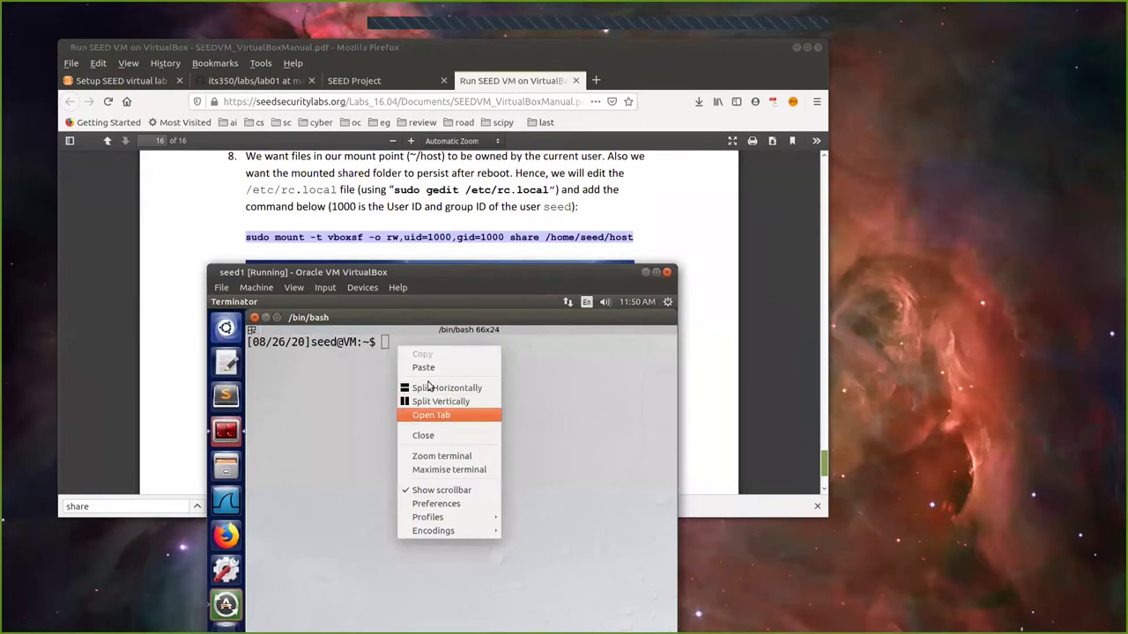
left_click(424, 368)
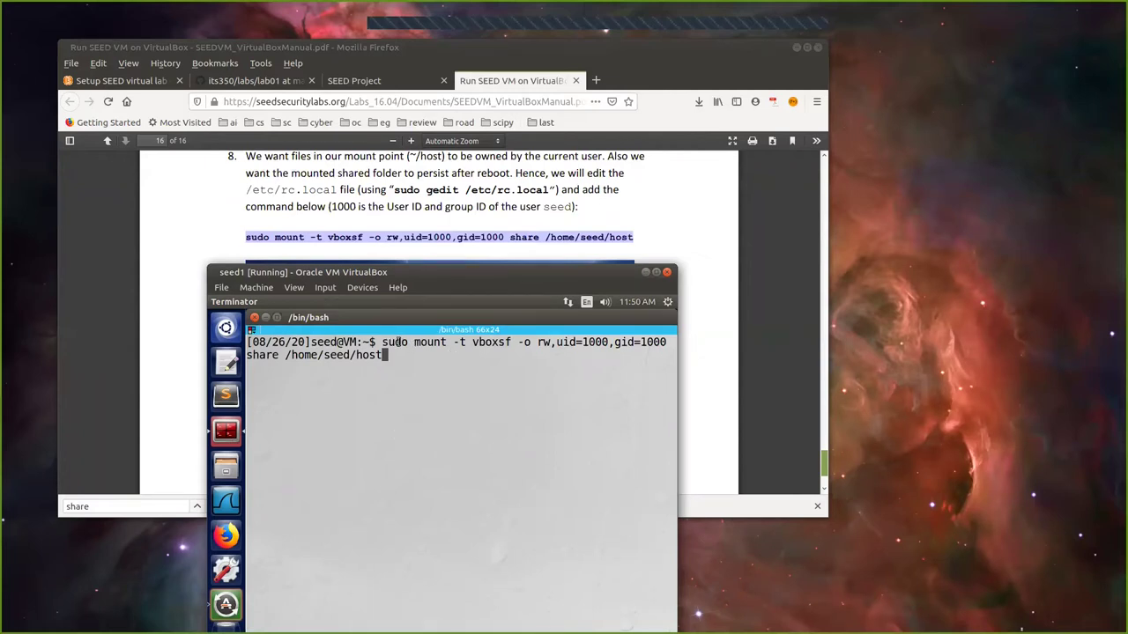
double_click(491, 342)
left_click(461, 348)
double_click(257, 356)
double_click(369, 357)
left_click(374, 357)
Step: Split the terminal horizontally and list the home directory's contents in the new pane
right_click(339, 426)
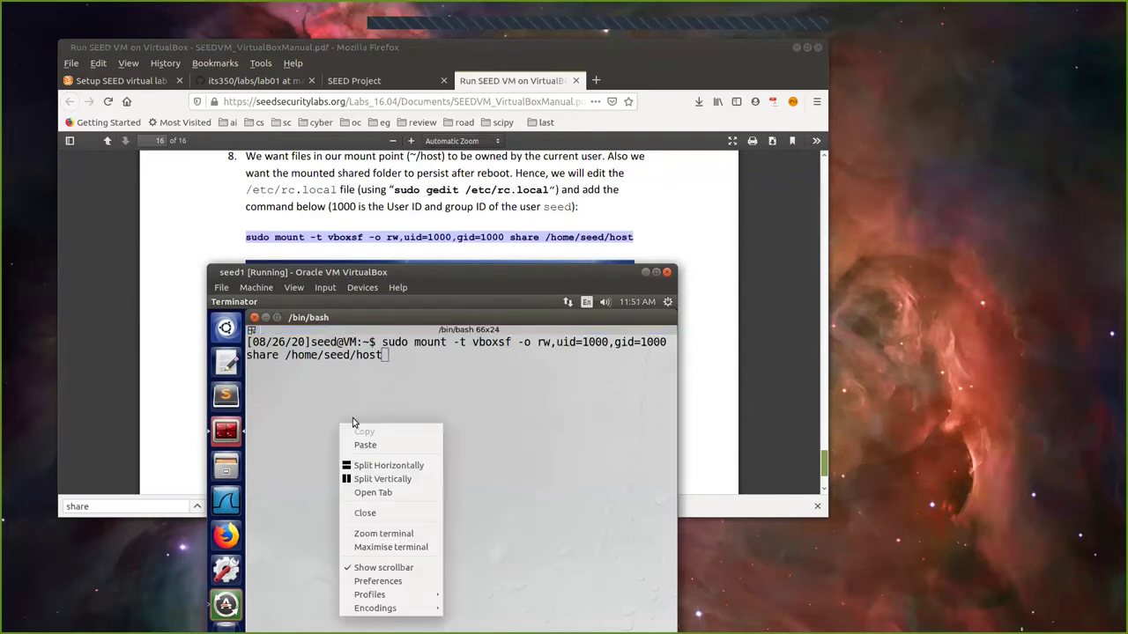
left_click(407, 467)
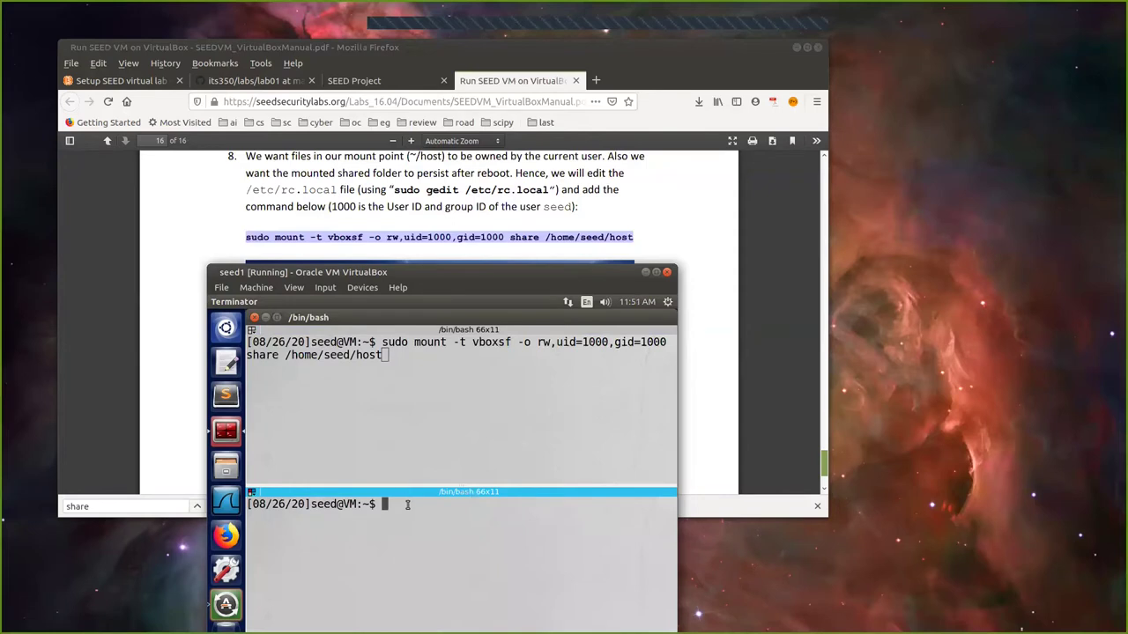
type("ls")
key("Return")
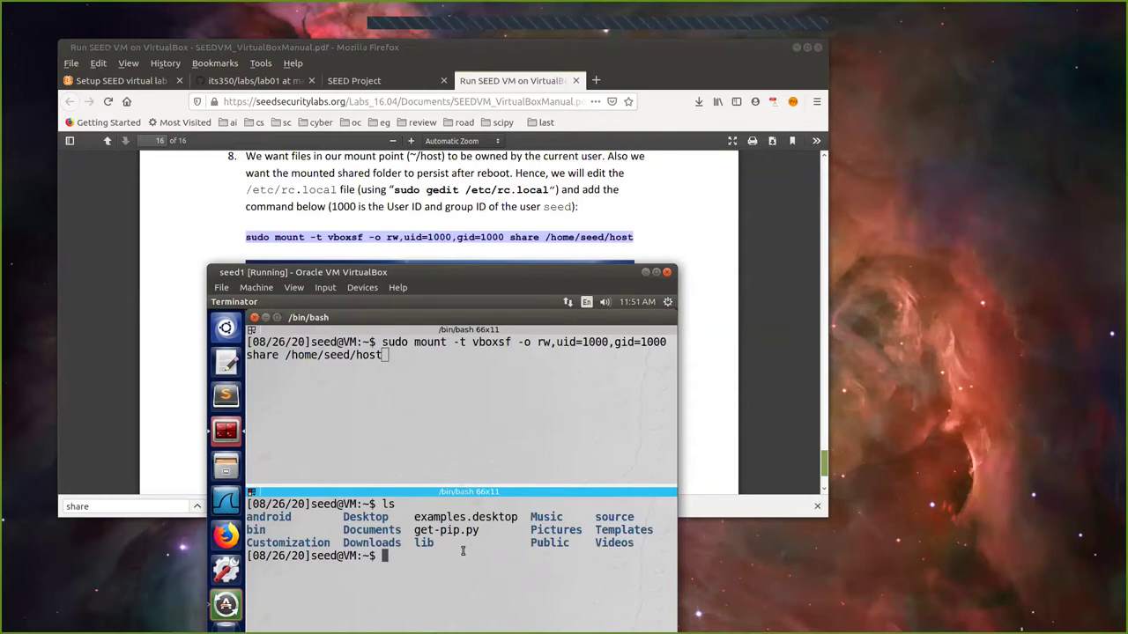
Step: Create a directory named host in the home directory and list the home directory's contents to check it
type("mkdir host")
key("Return")
type("ls")
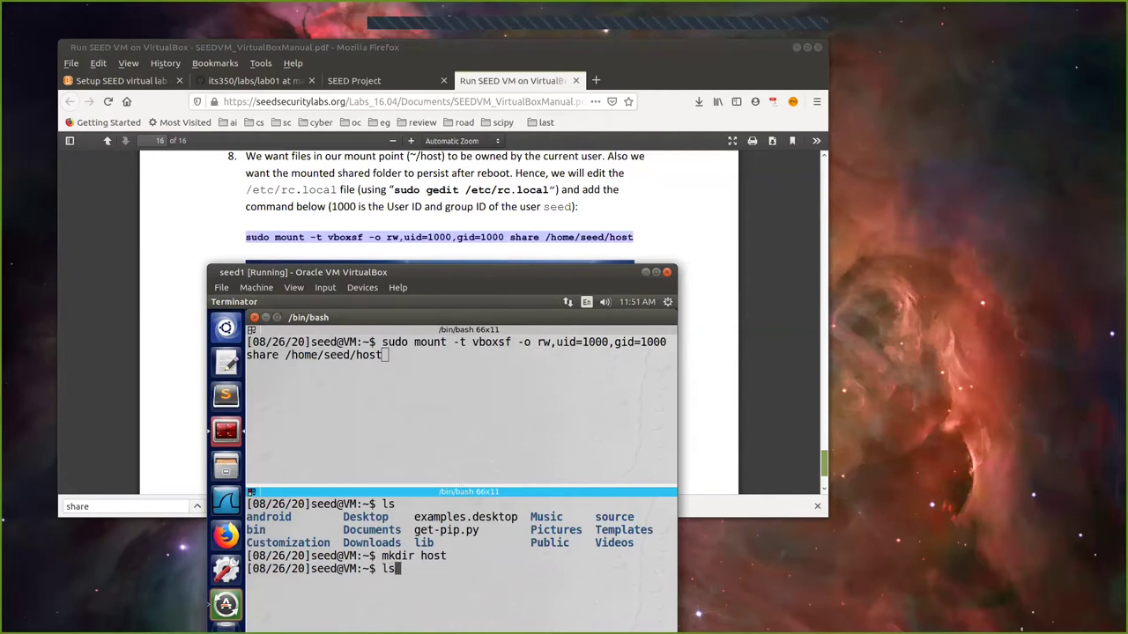
key("Return")
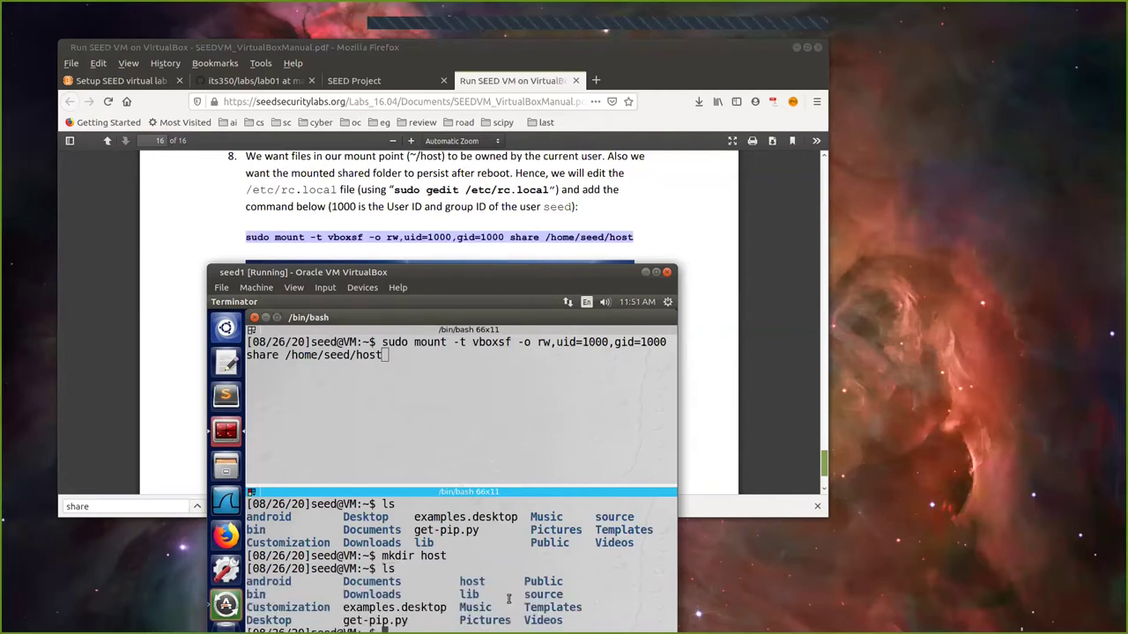
left_click_drag(454, 581, 484, 582)
Step: Run the pasted sudo mount command for the share at /home/seed/host and list the home directory's contents
left_click(385, 355)
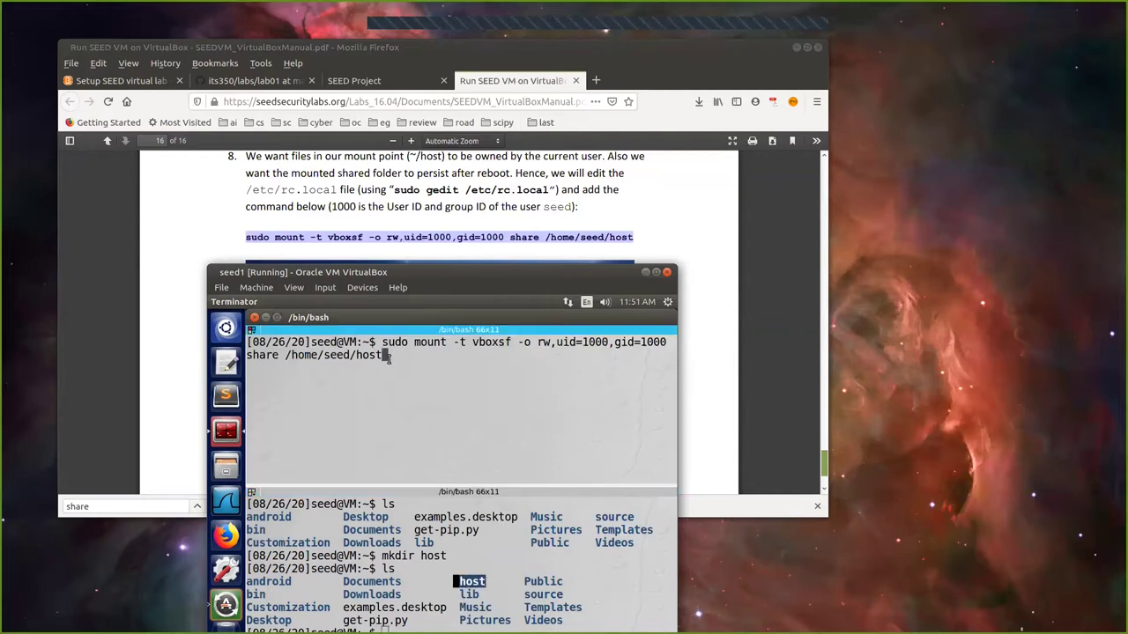
key("Return")
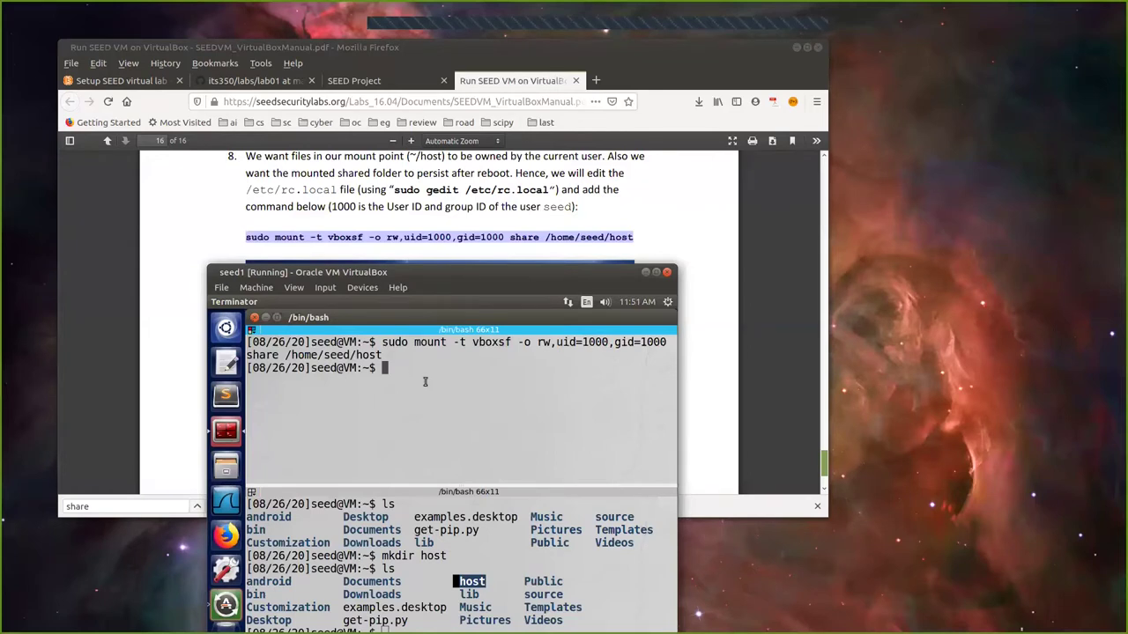
type("ls")
key("Return")
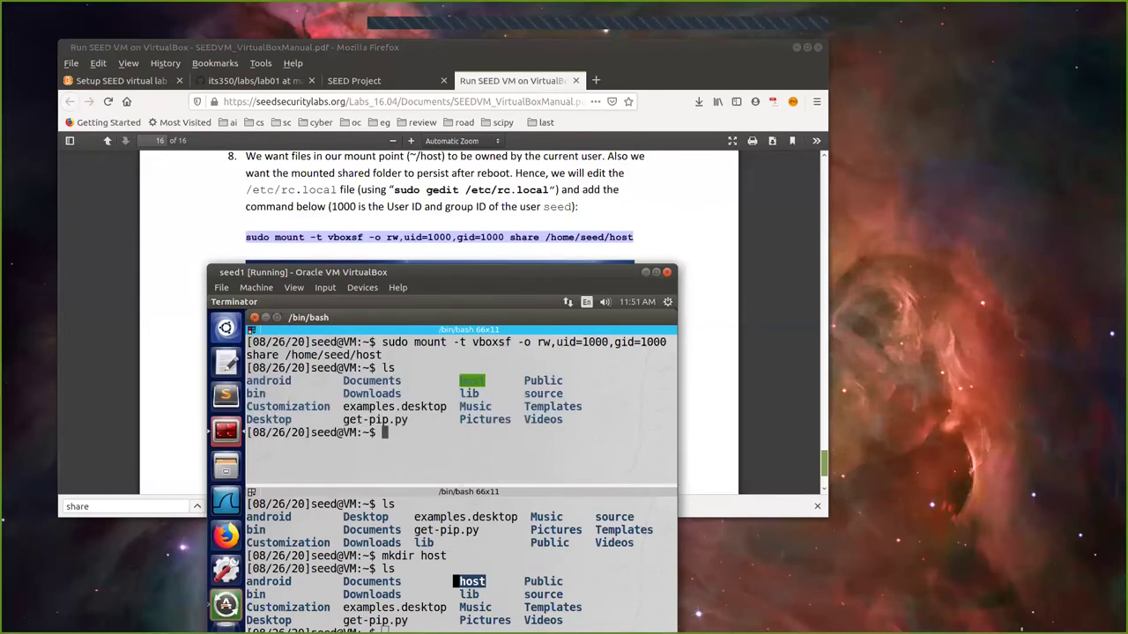
Step: List the contents of the host/ directory from the pane where the mount command was run
left_click(484, 529)
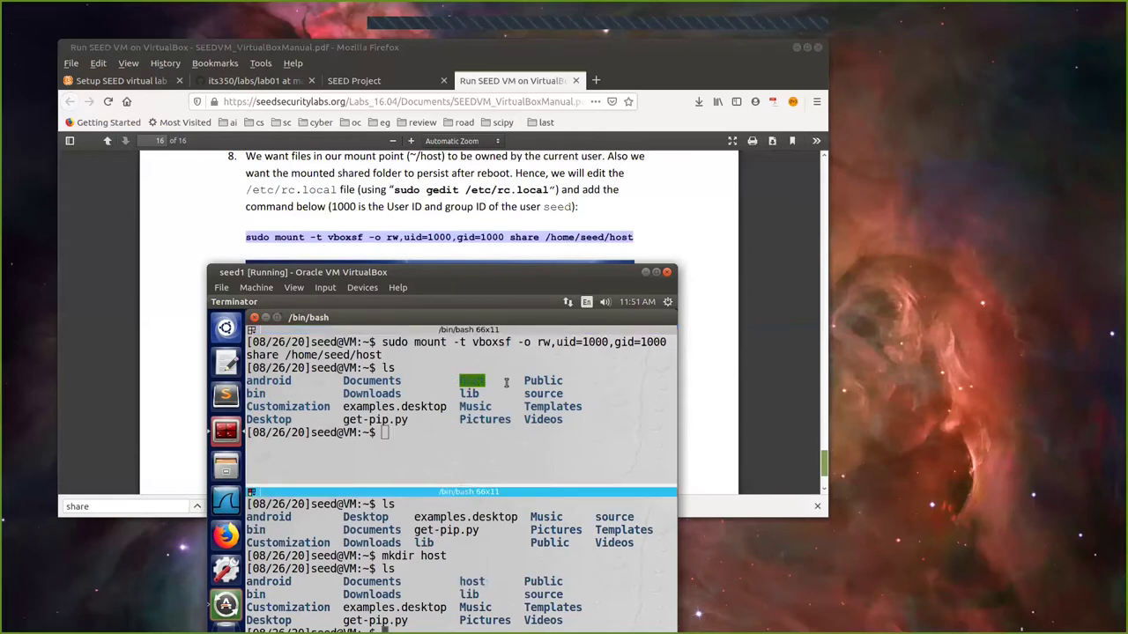
left_click(403, 434)
type("ls host/")
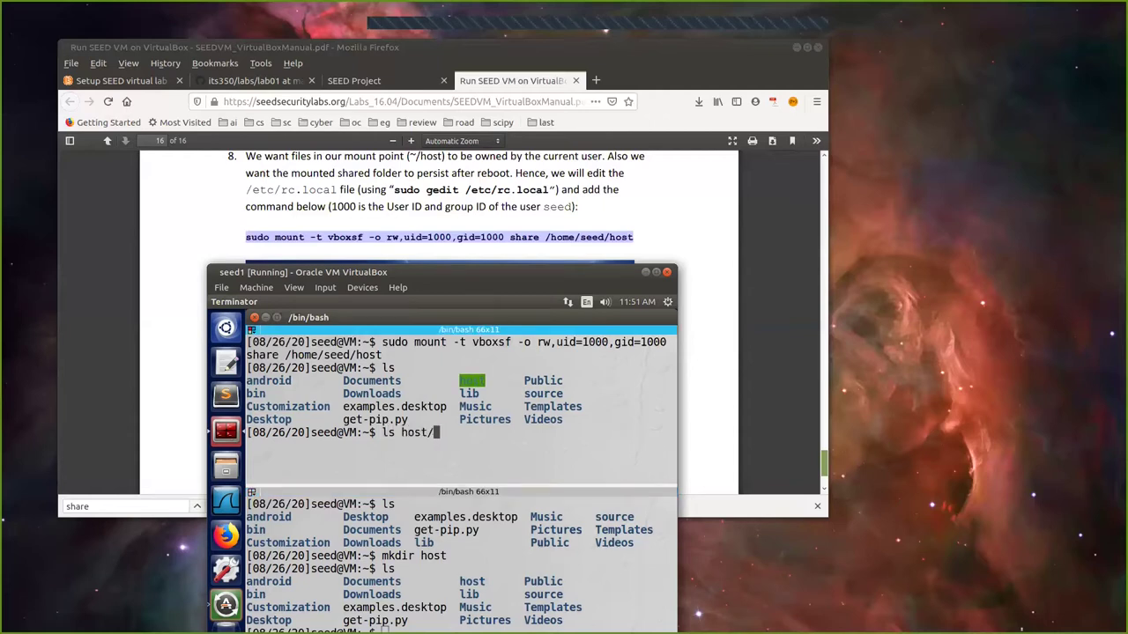
key("Return")
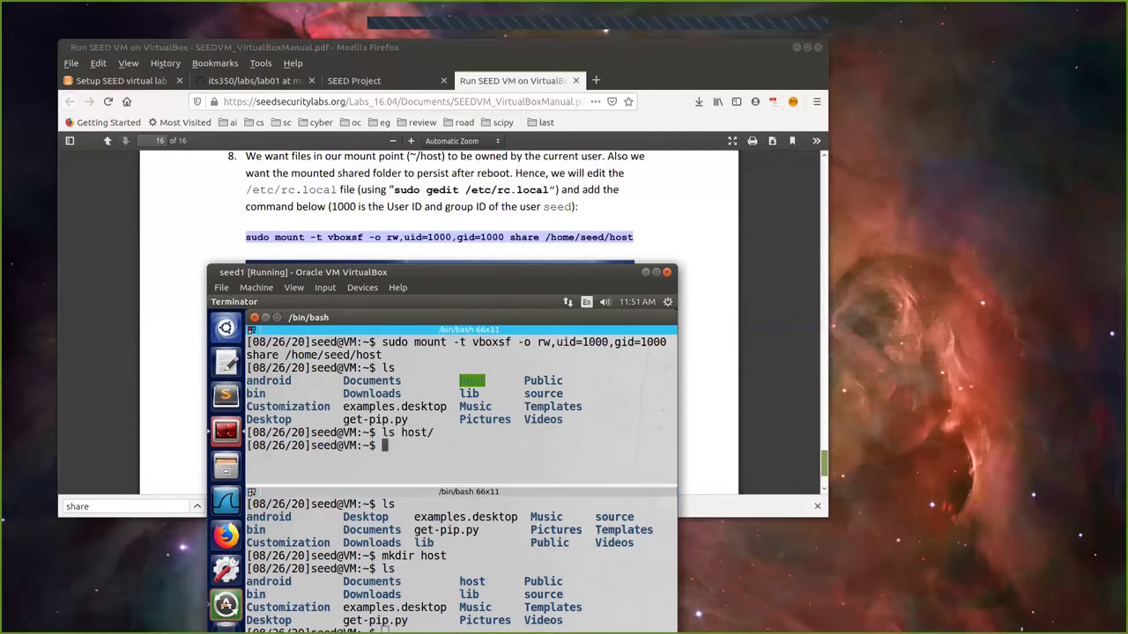
Step: Create test.txt in the home directory and write "this is from the guest" into it with echo
type("touch test.txt")
key("Return")
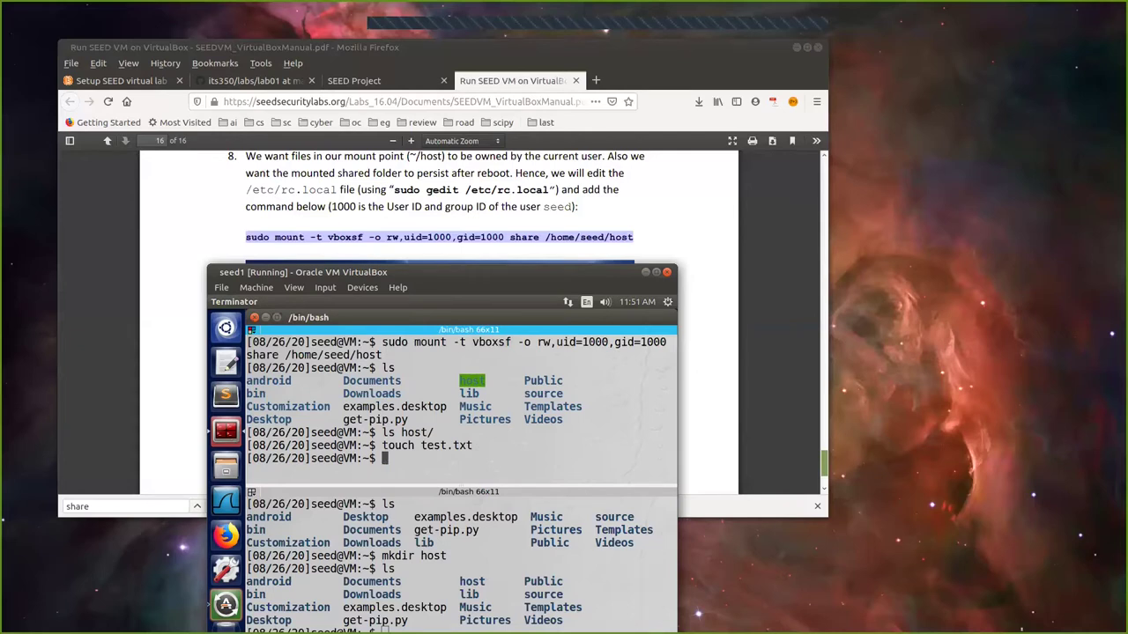
type("echo ")
type("\"this is ")
type("for")
key("BackSpace")
key("BackSpace")
type("rom ")
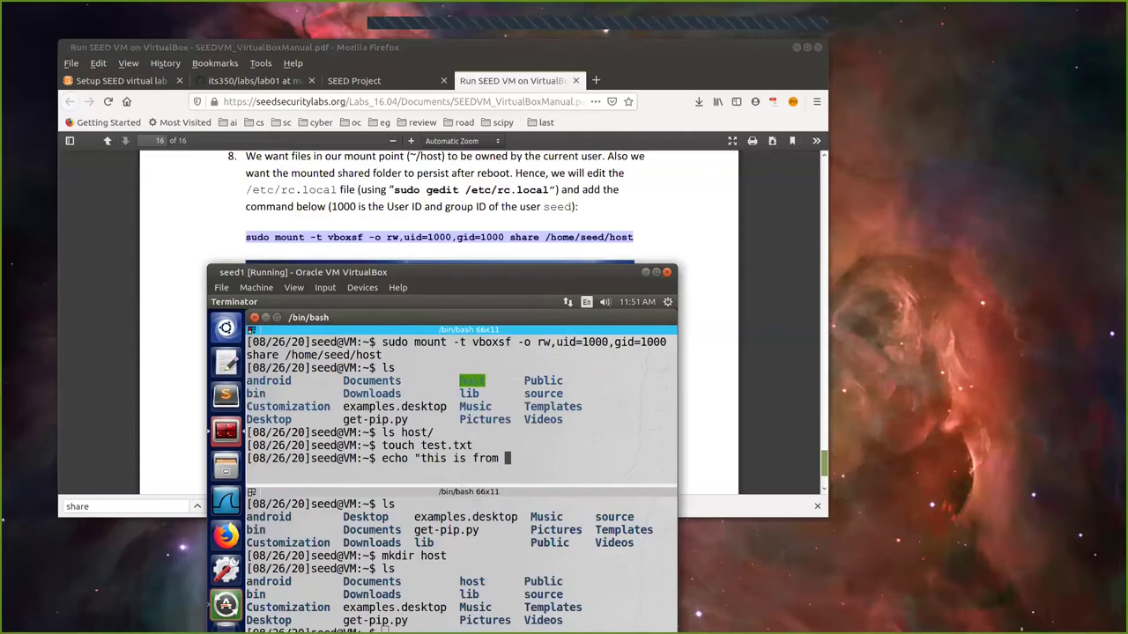
type("the guse")
key("BackSpace")
key("BackSpace")
type("est\" > test.txt")
key("Return")
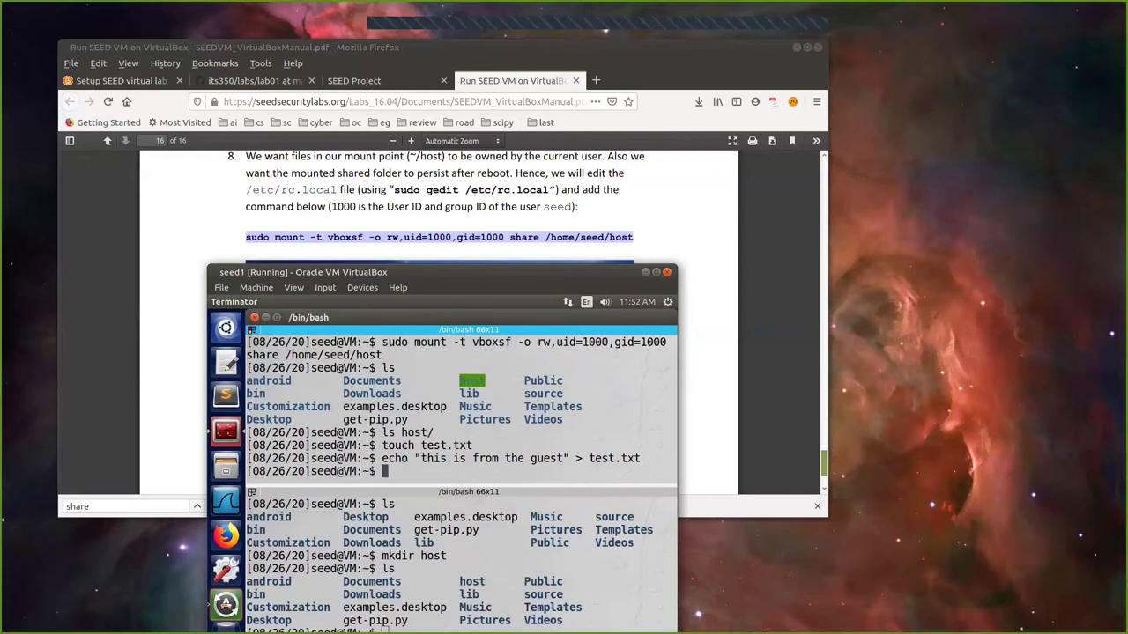
Step: Display the contents of test.txt with cat and review the output and the earlier host/ listing
type("cat t")
key("Tab")
key("Return")
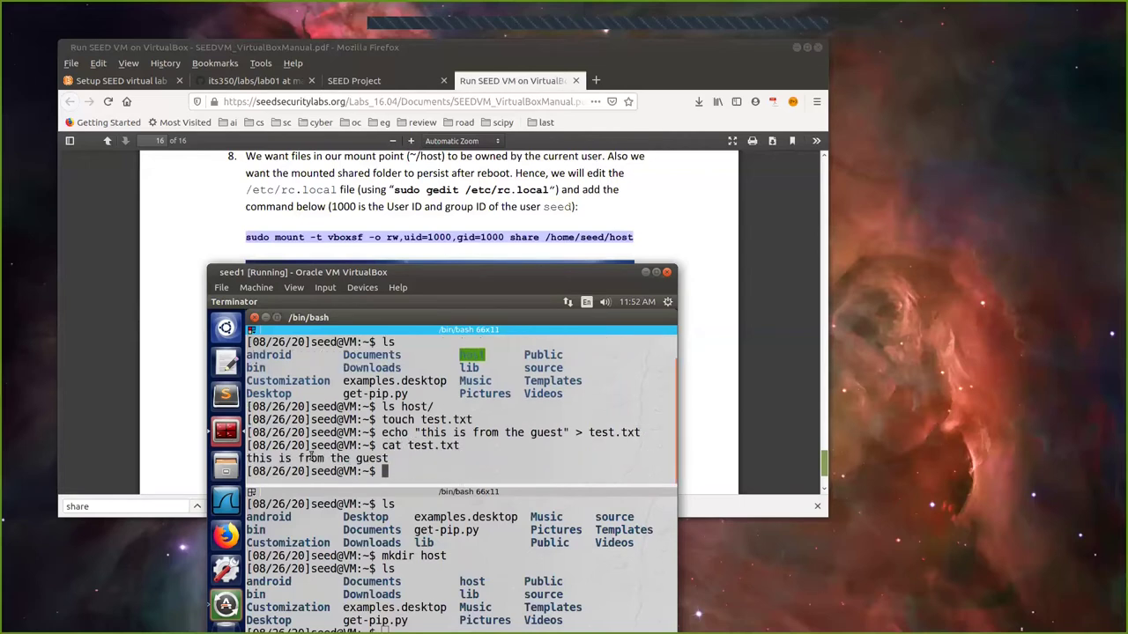
left_click_drag(337, 456, 244, 458)
left_click(398, 470)
left_click_drag(401, 406, 429, 407)
left_click(421, 463)
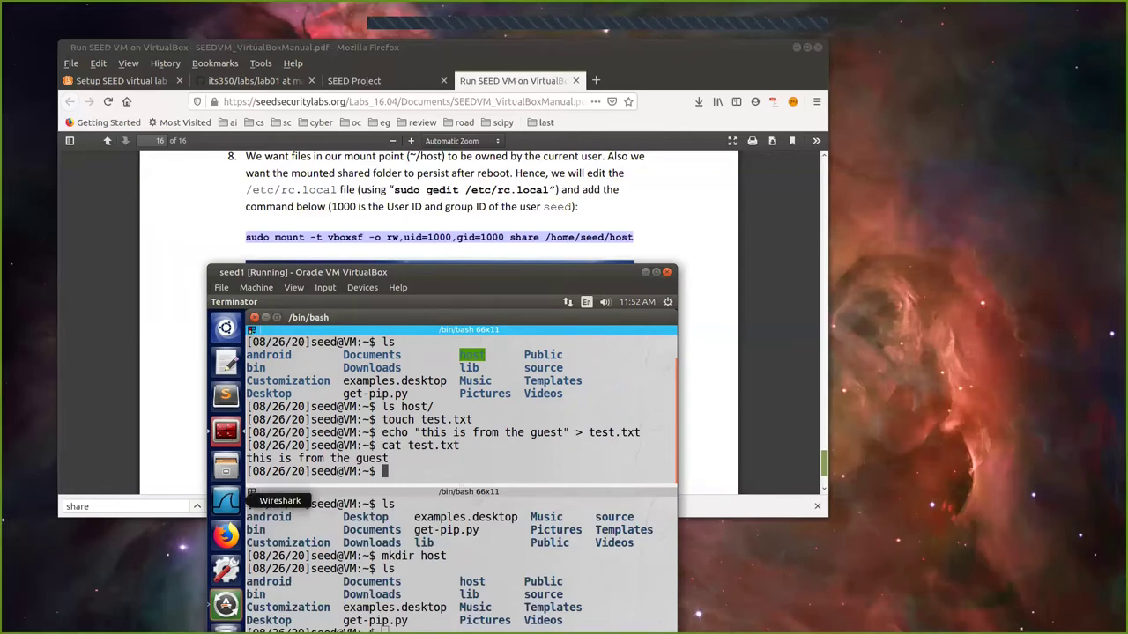
Step: Switch to the host's file manager, open the folder /mnt/vms/share, and move the window off the manual and terminal
key("alt+Tab")
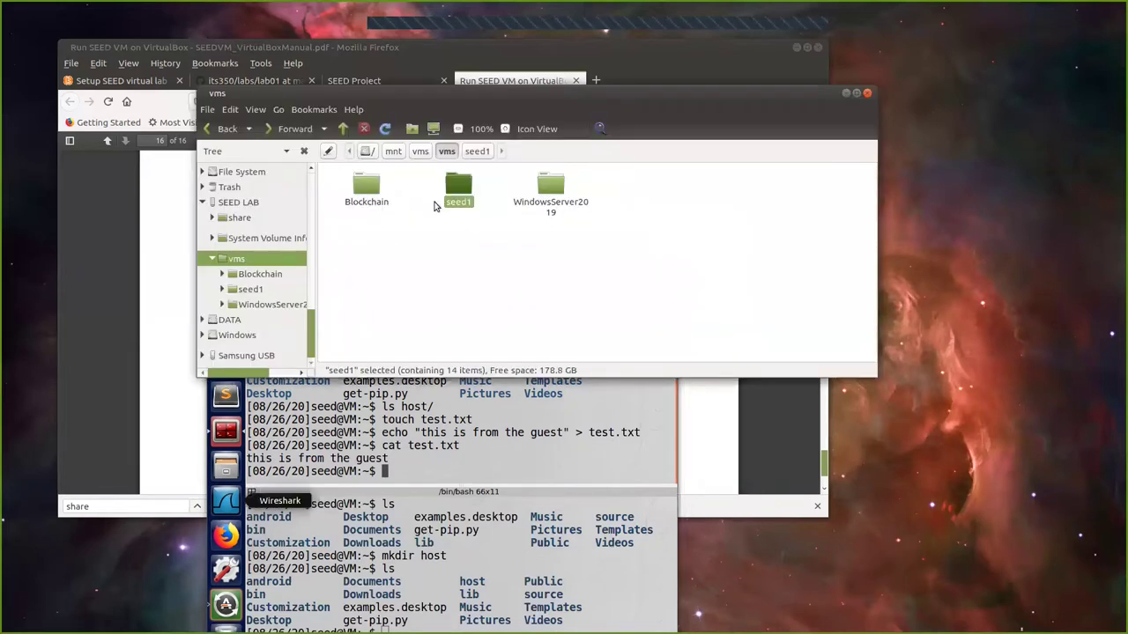
left_click_drag(429, 91, 489, 177)
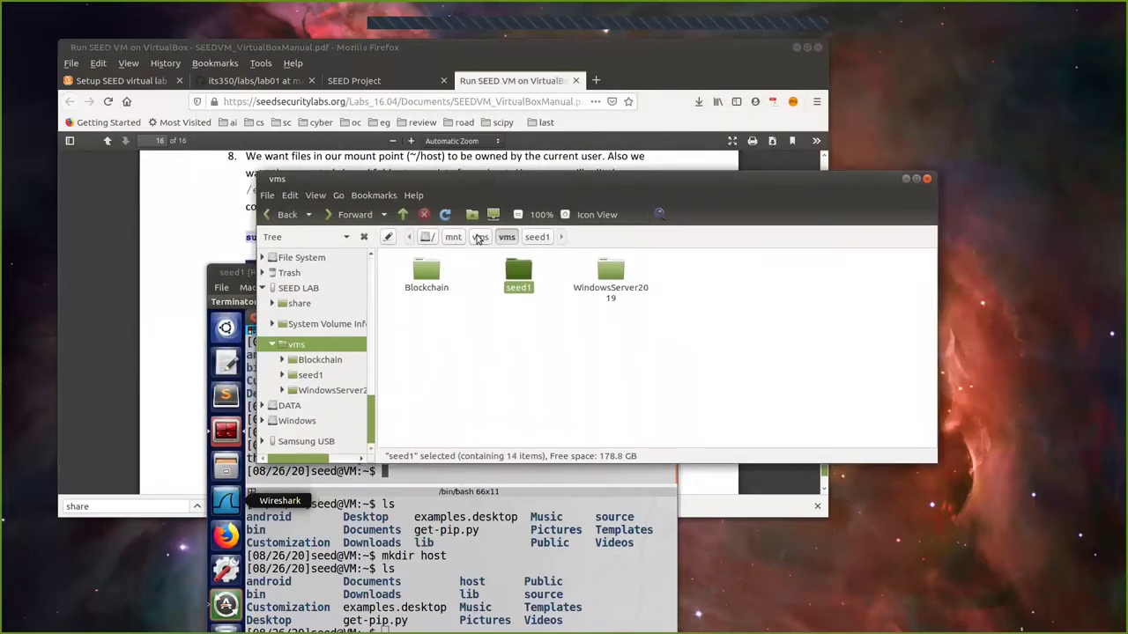
left_click(474, 240)
left_click(426, 269)
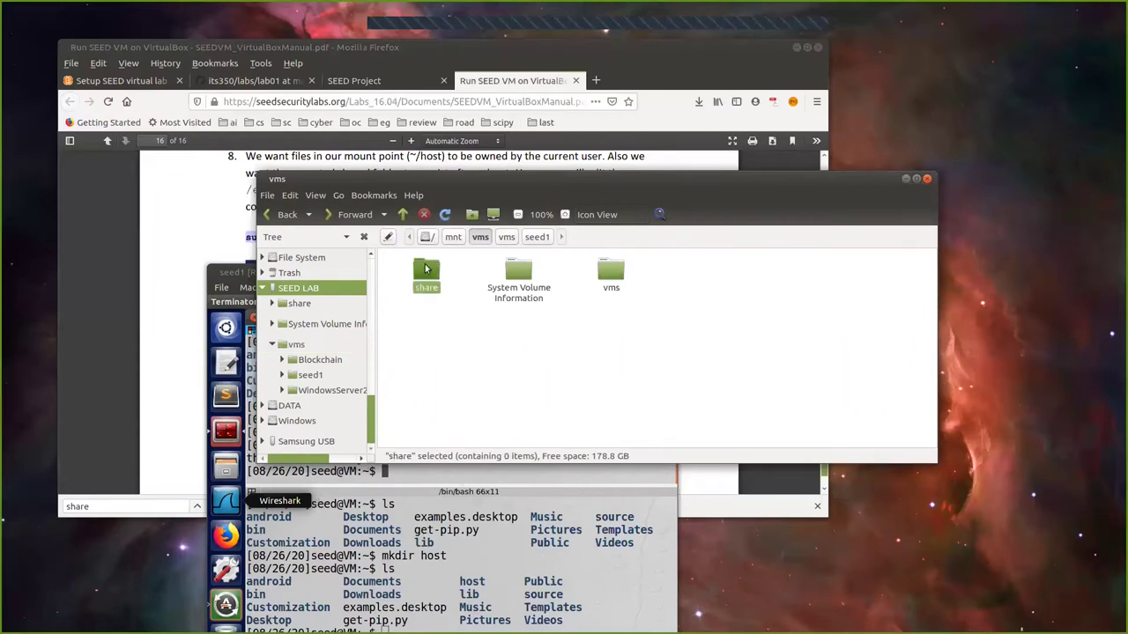
double_click(425, 271)
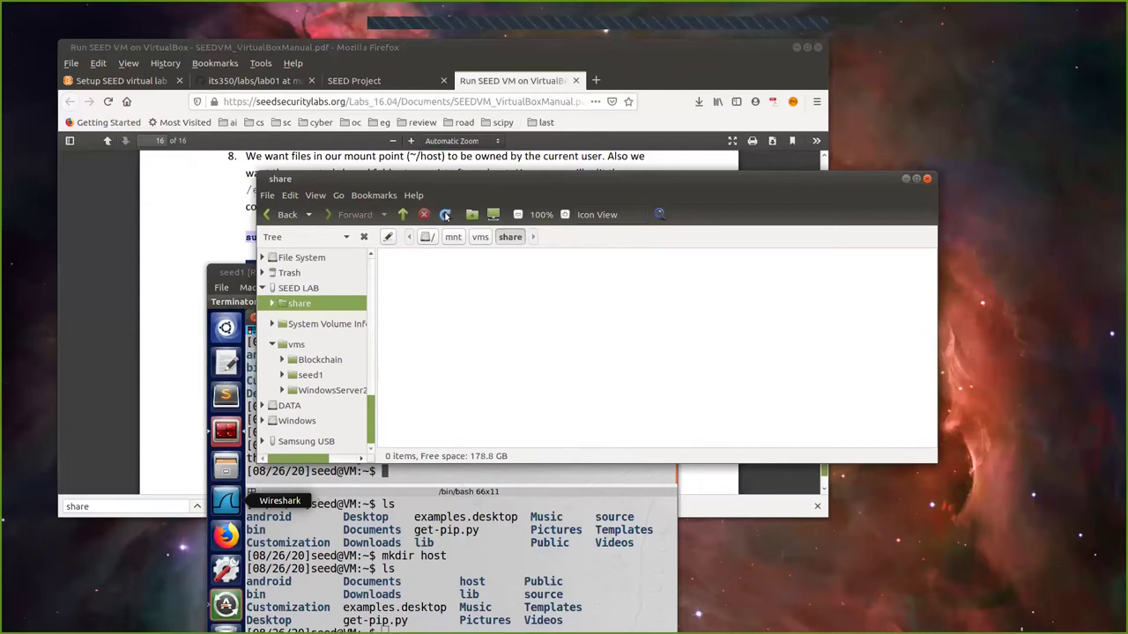
right_click(468, 300)
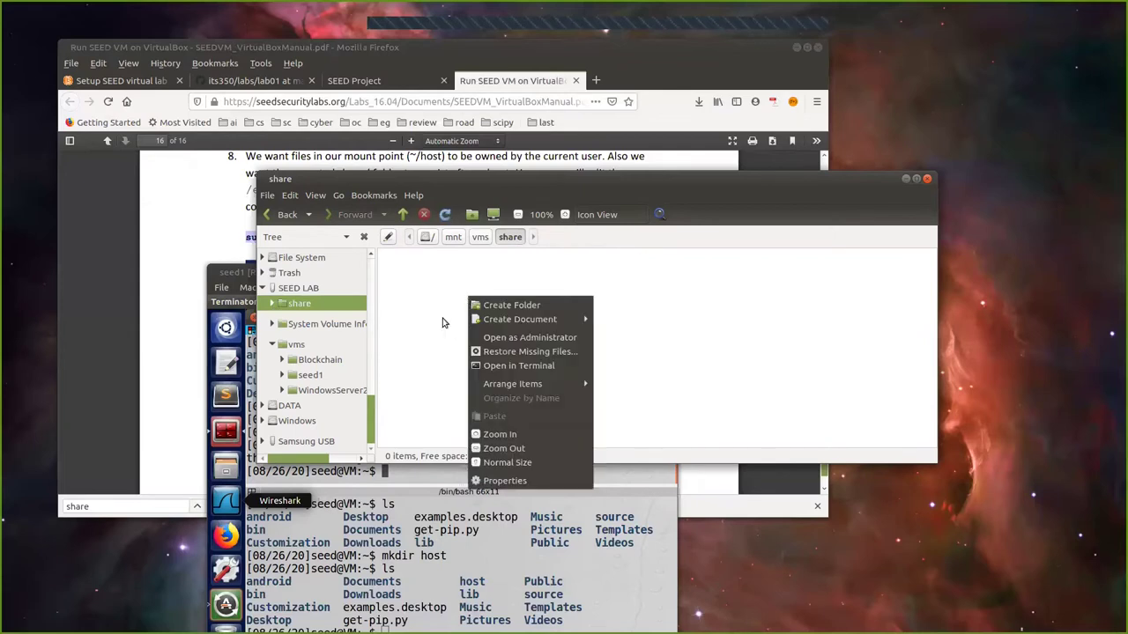
left_click(446, 318)
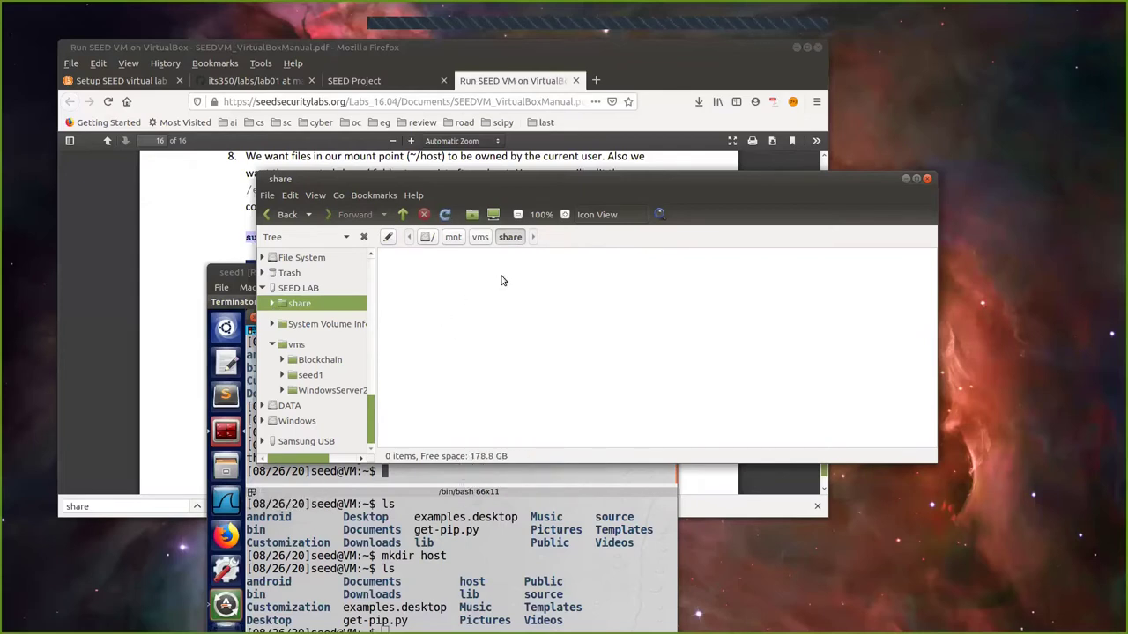
left_click_drag(532, 178, 575, 131)
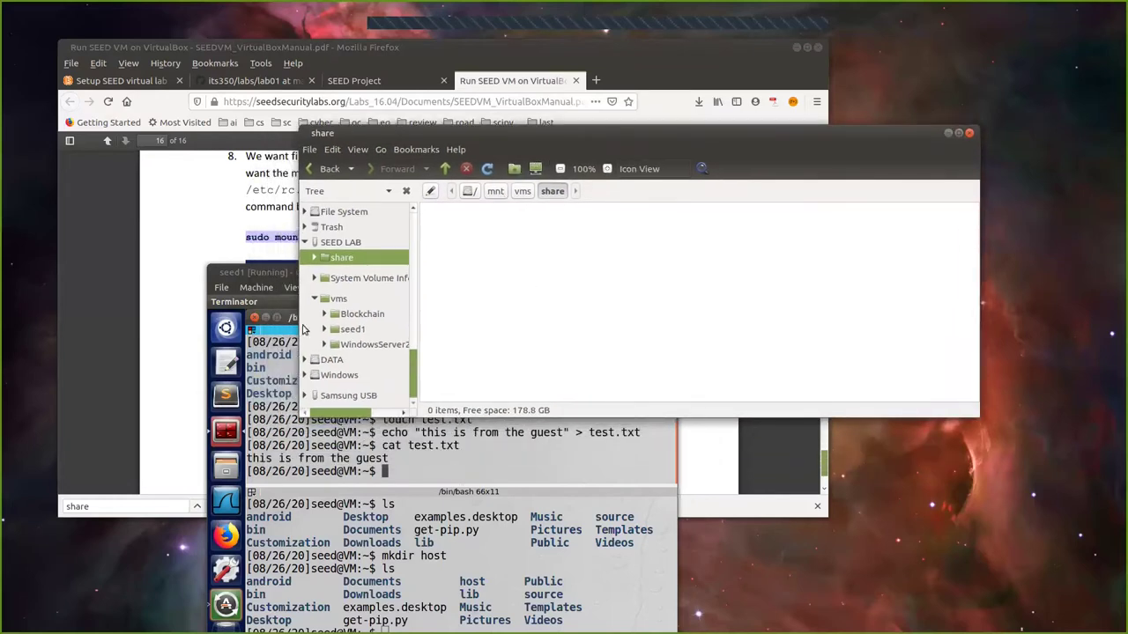
Step: Open seed1's Shared Folders settings in VirtualBox Manager and place the host's share folder window below the path entry for comparison
left_click(262, 274)
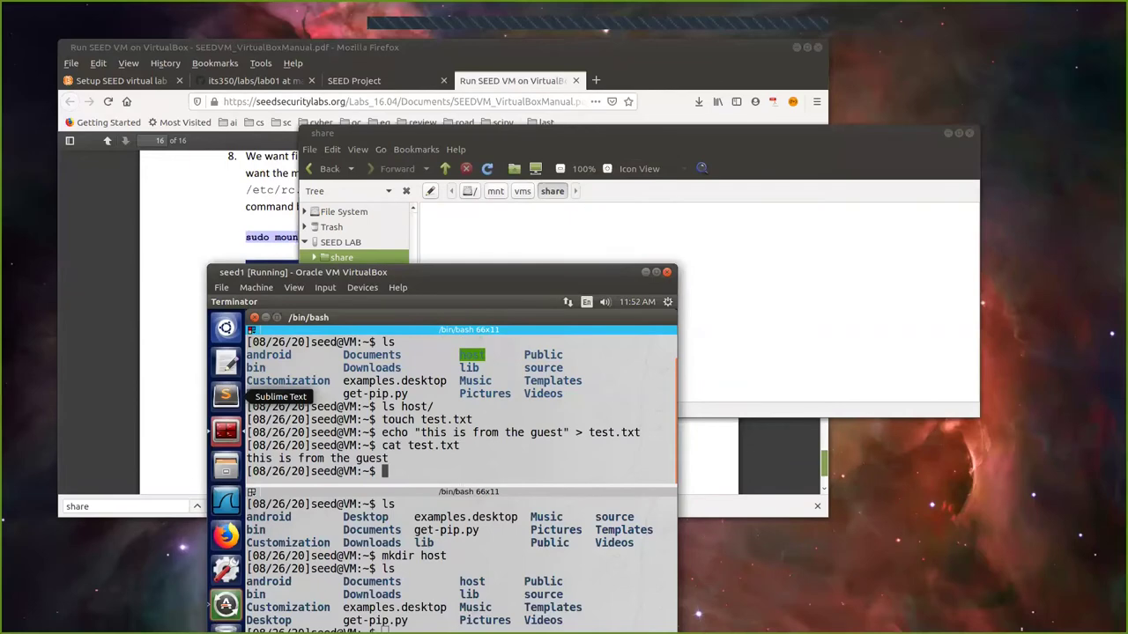
key("alt+Tab")
left_click(188, 299)
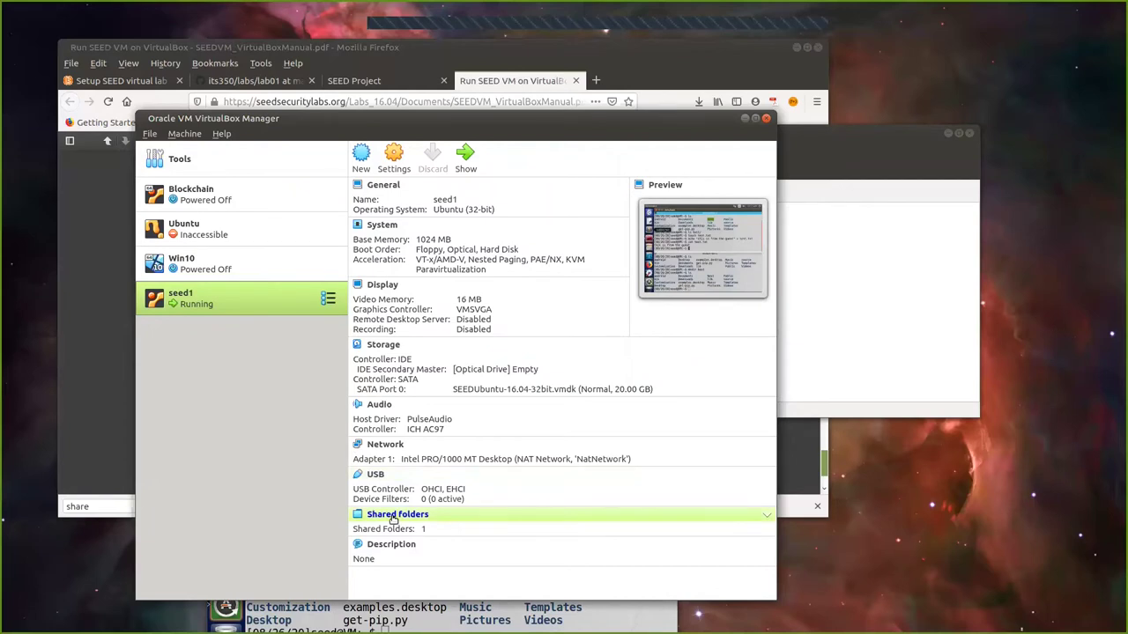
left_click(395, 516)
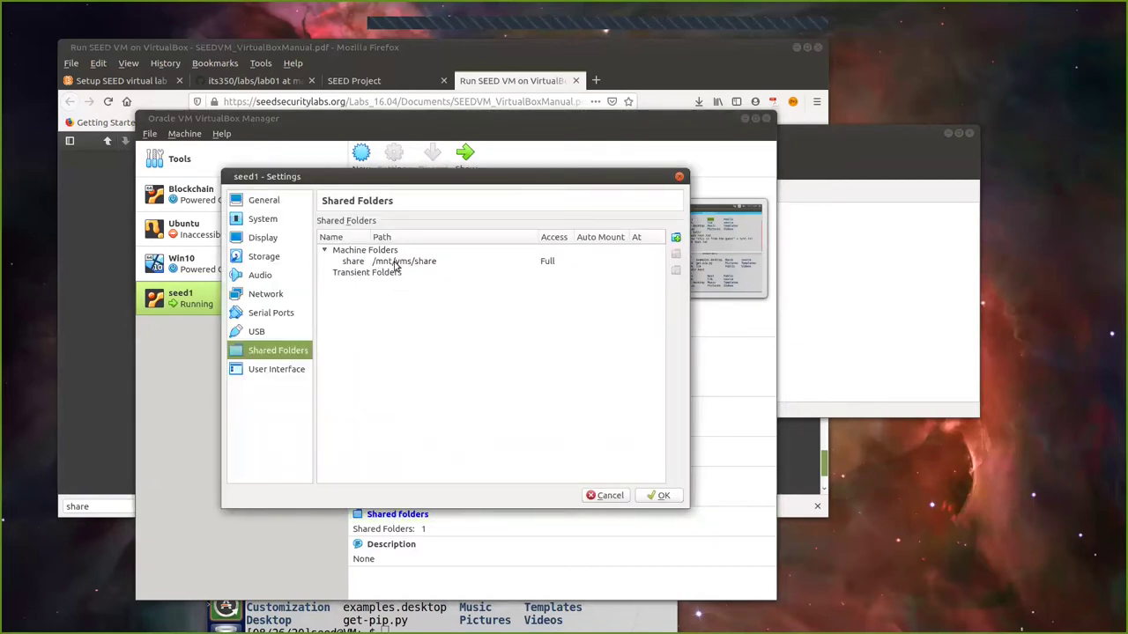
left_click(814, 137)
left_click_drag(479, 131, 429, 312)
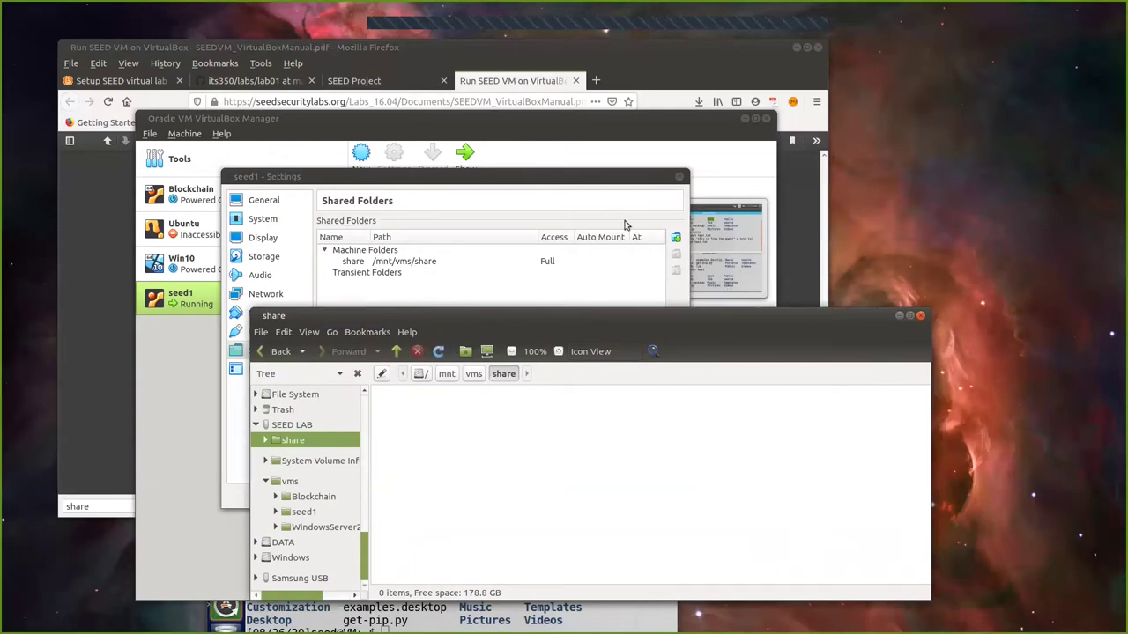
Step: Dismiss the seed1 settings without changes, minimise the VirtualBox Manager, and switch to the running seed1 virtual machine
left_click(506, 177)
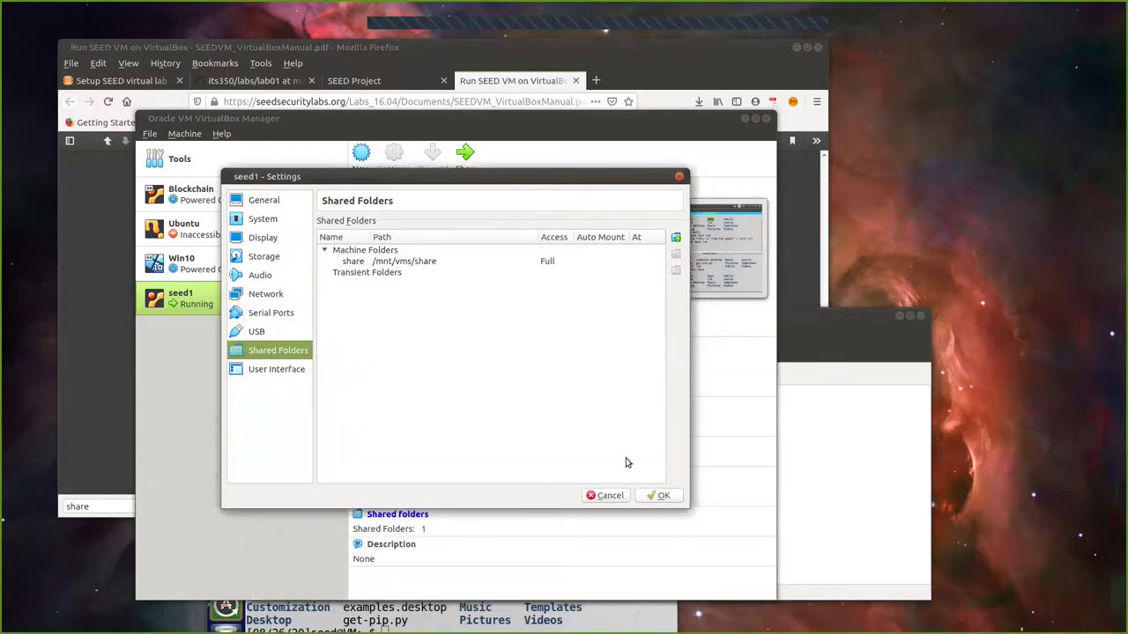
left_click(602, 495)
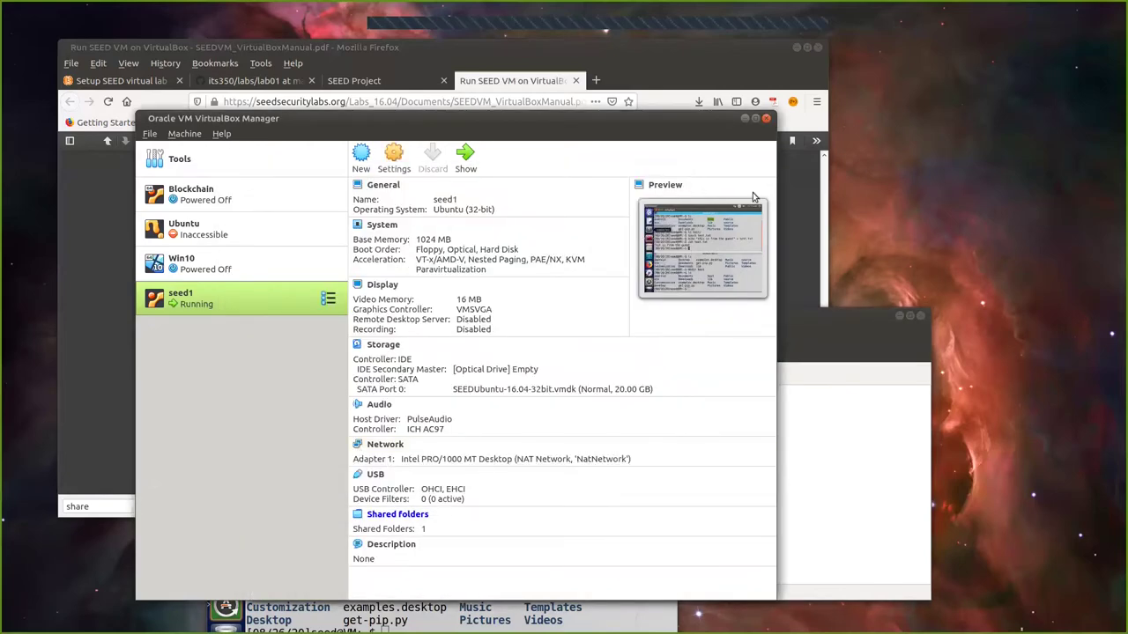
left_click(745, 119)
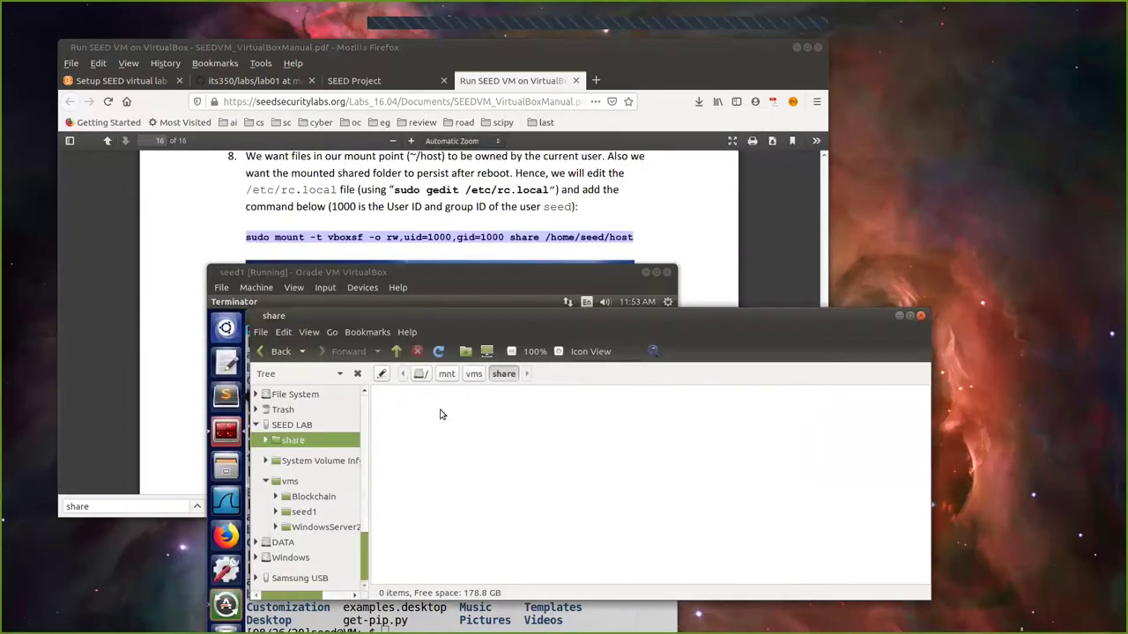
left_click(414, 273)
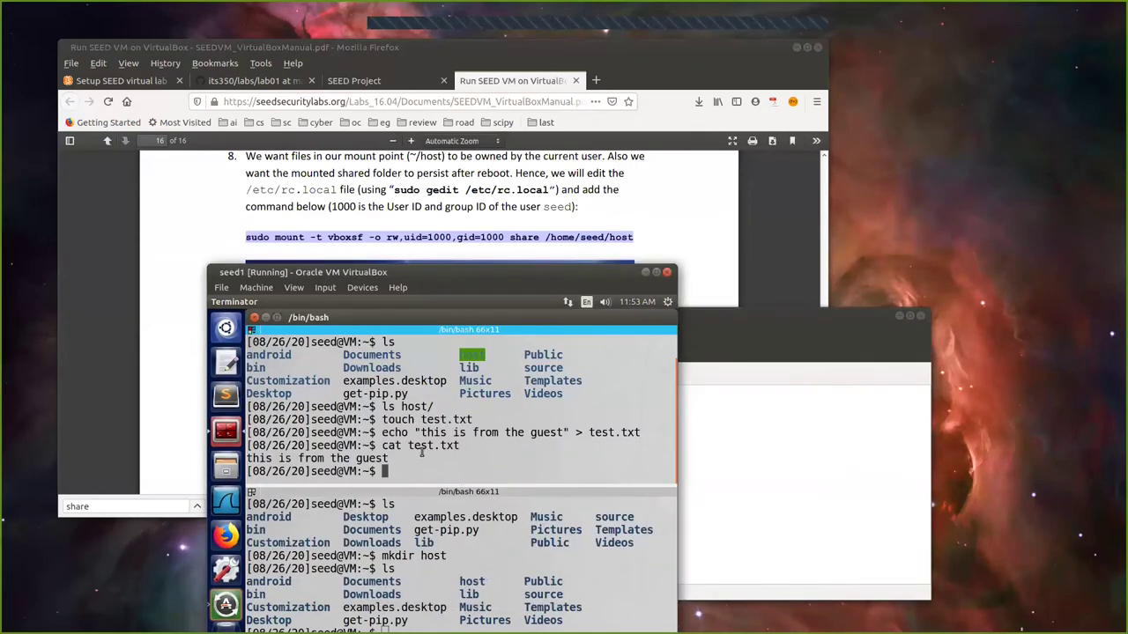
Step: List the contents of the guest's home directory in the upper terminal pane with ls
left_click_drag(408, 446, 457, 447)
left_click(424, 473)
left_click_drag(408, 446, 452, 444)
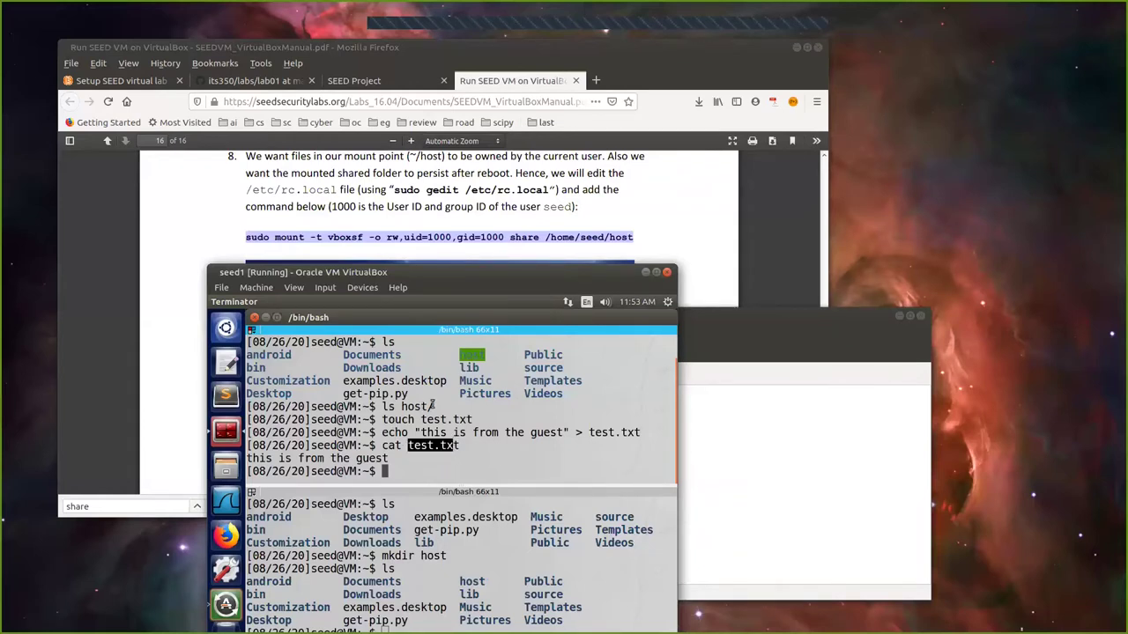
left_click(433, 407)
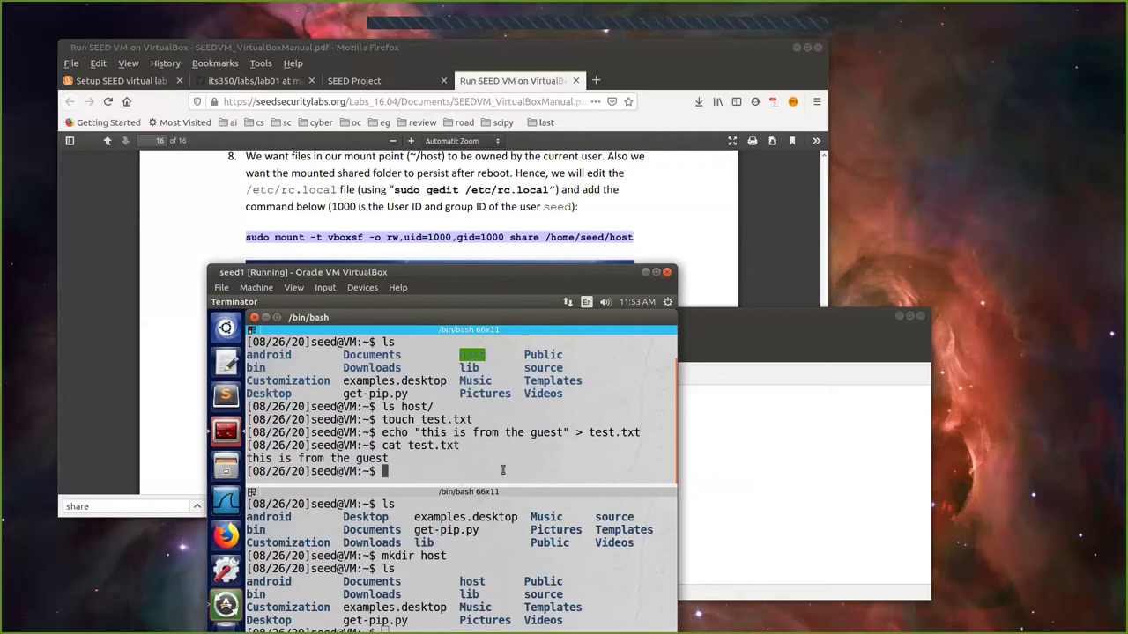
type("ls")
key("Return")
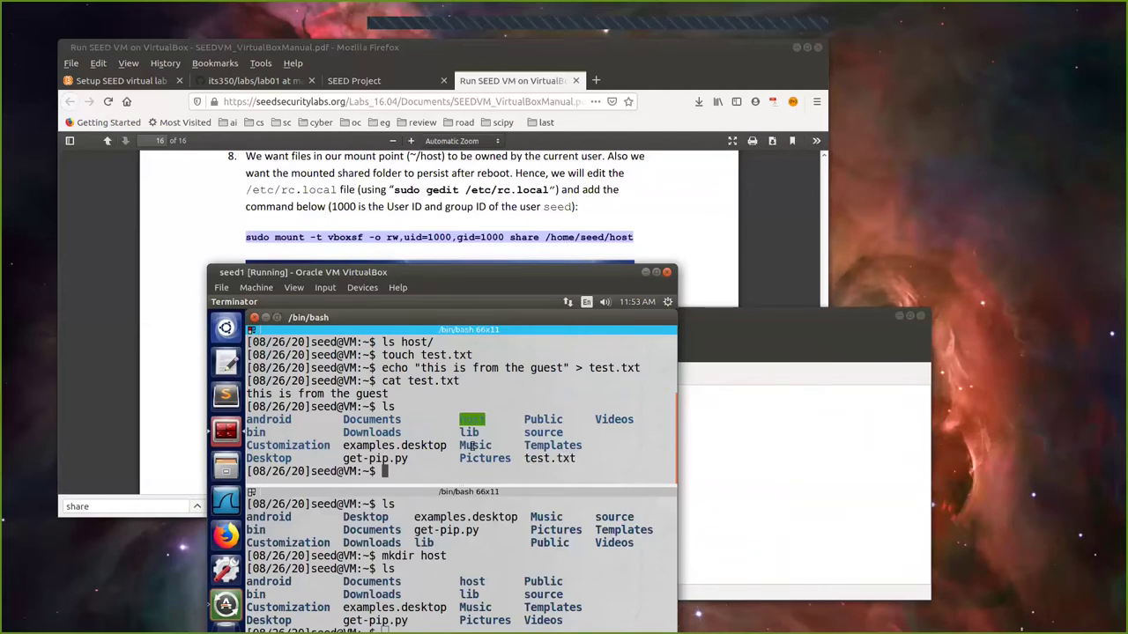
Step: Move test.txt from the guest's home directory into the host/ folder with mv
left_click_drag(358, 473, 373, 473)
left_click(363, 472)
type("mv test.txt host/")
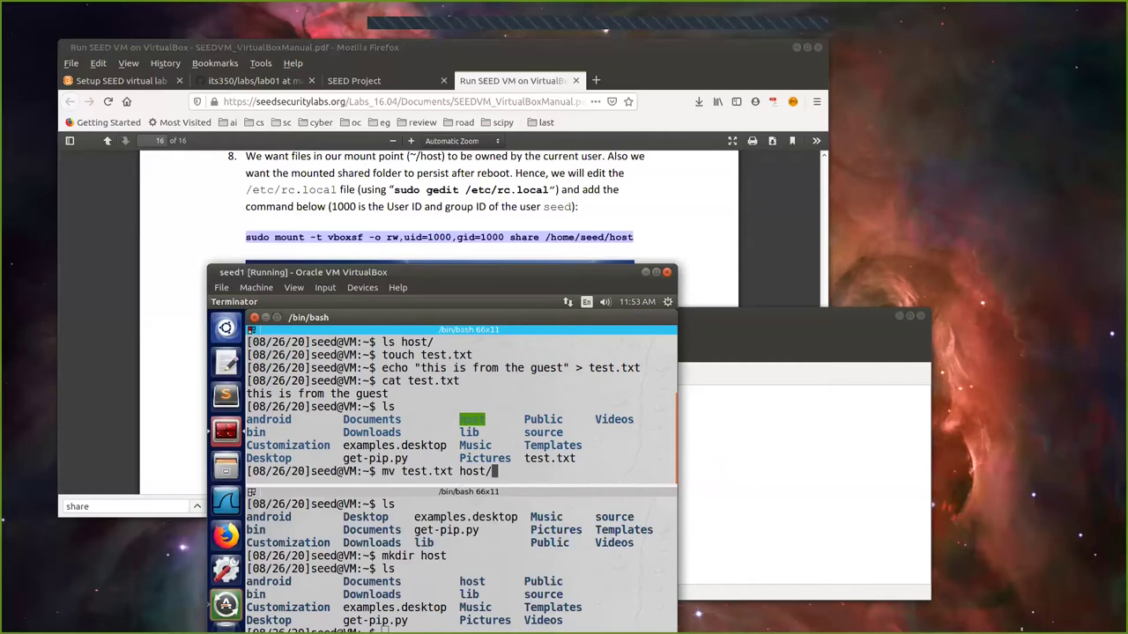
key("Return")
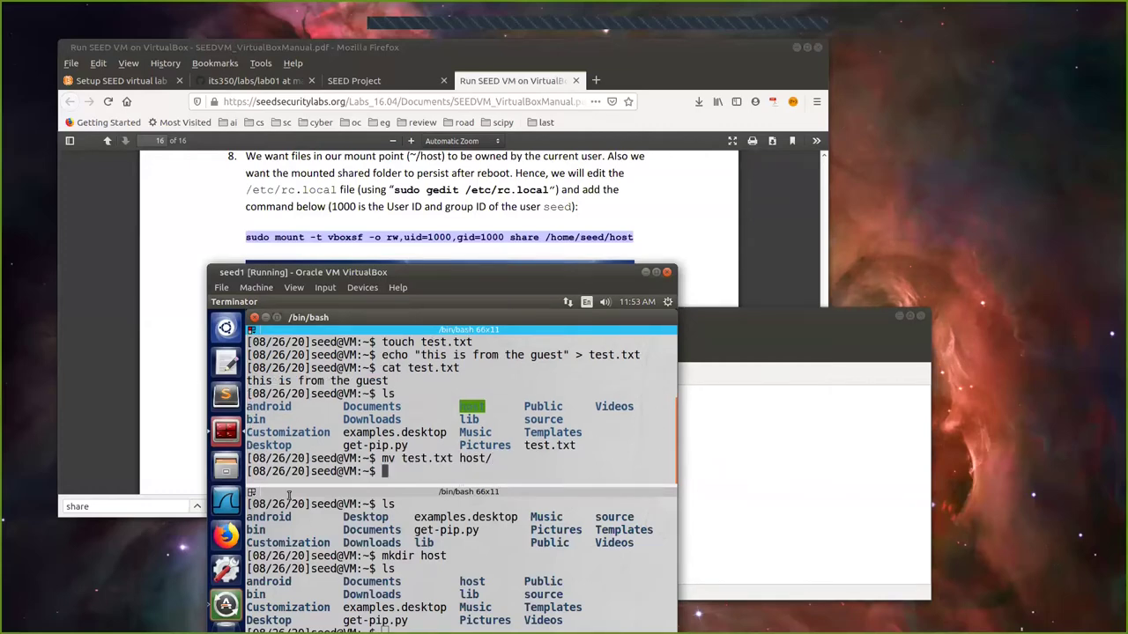
Step: Open test.txt from the host machine's share folder in Geany to check its text, and close the editor
left_click(750, 310)
left_click_drag(555, 315, 607, 162)
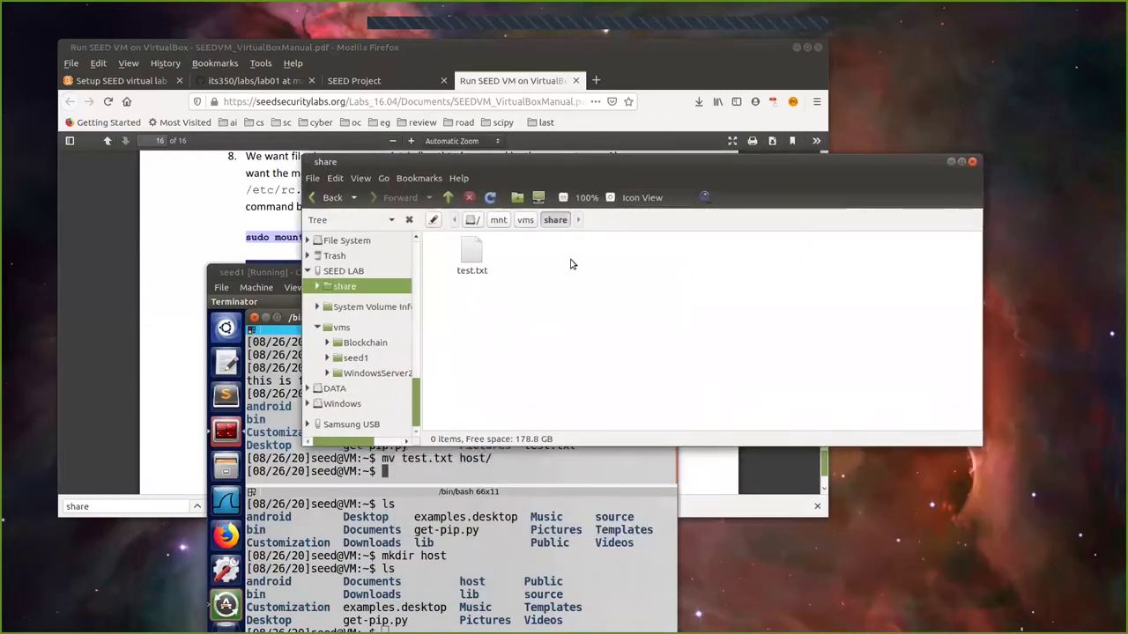
left_click(470, 251)
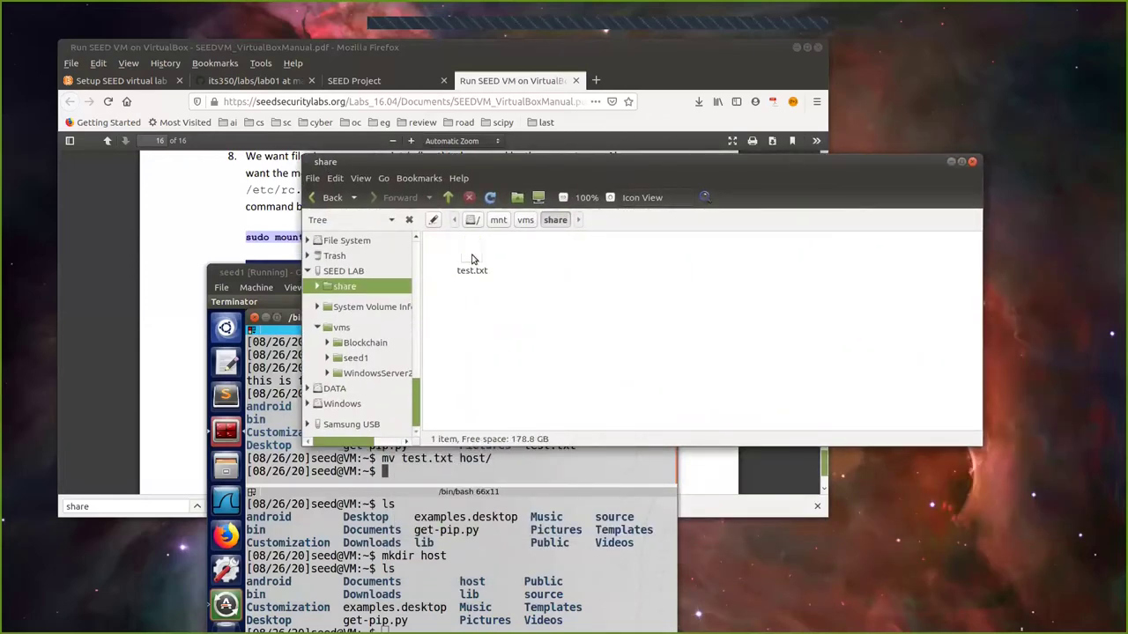
right_click(472, 259)
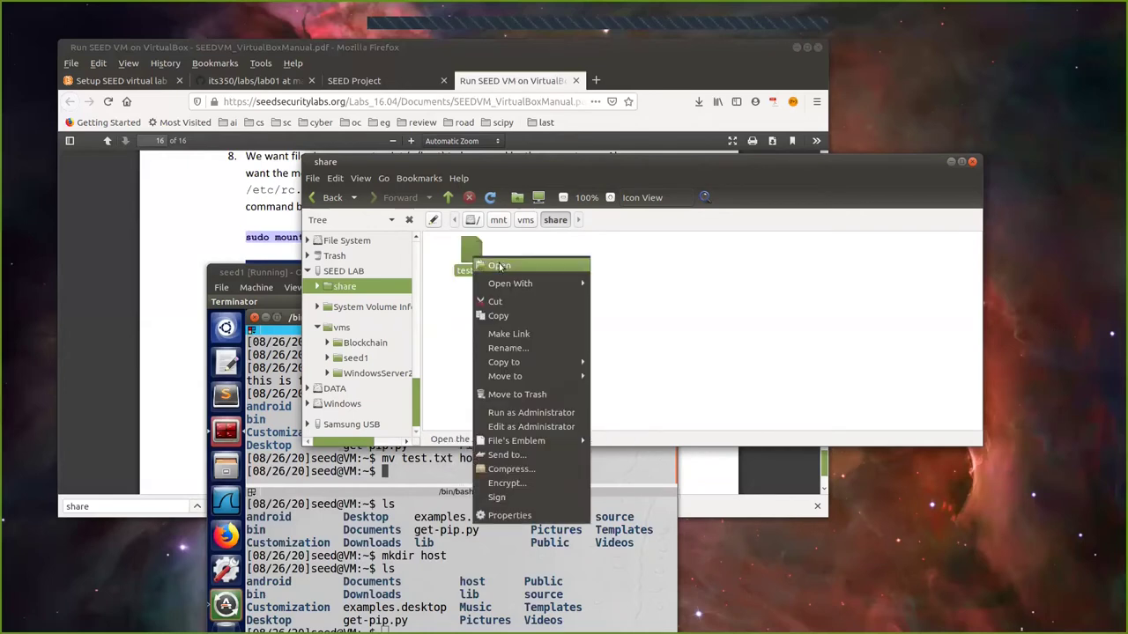
mouse_move(536, 284)
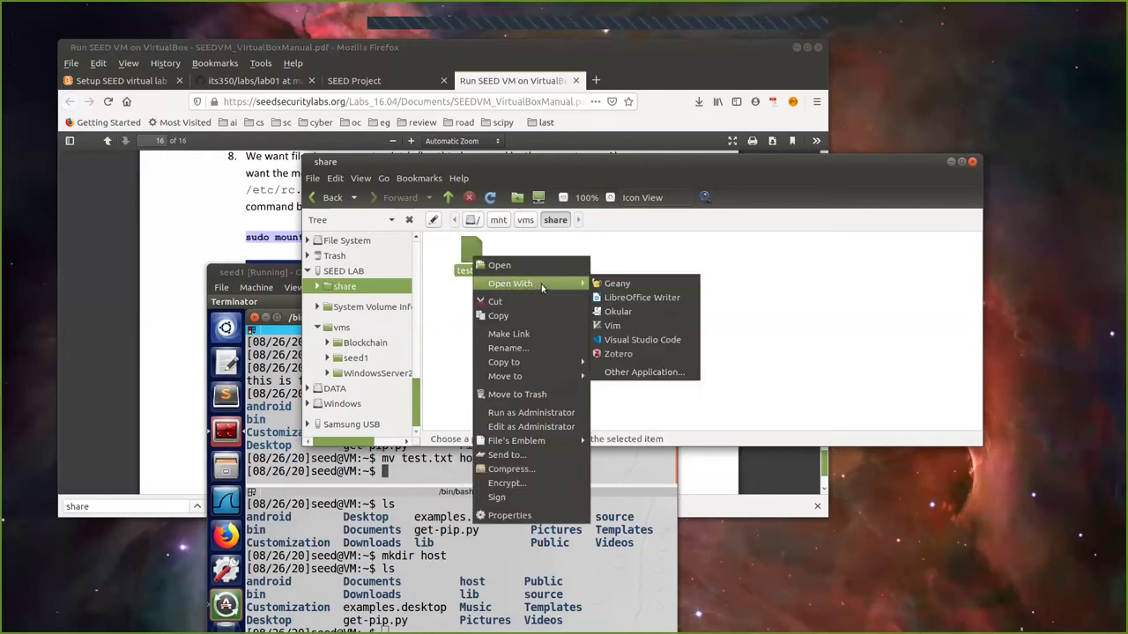
left_click(643, 287)
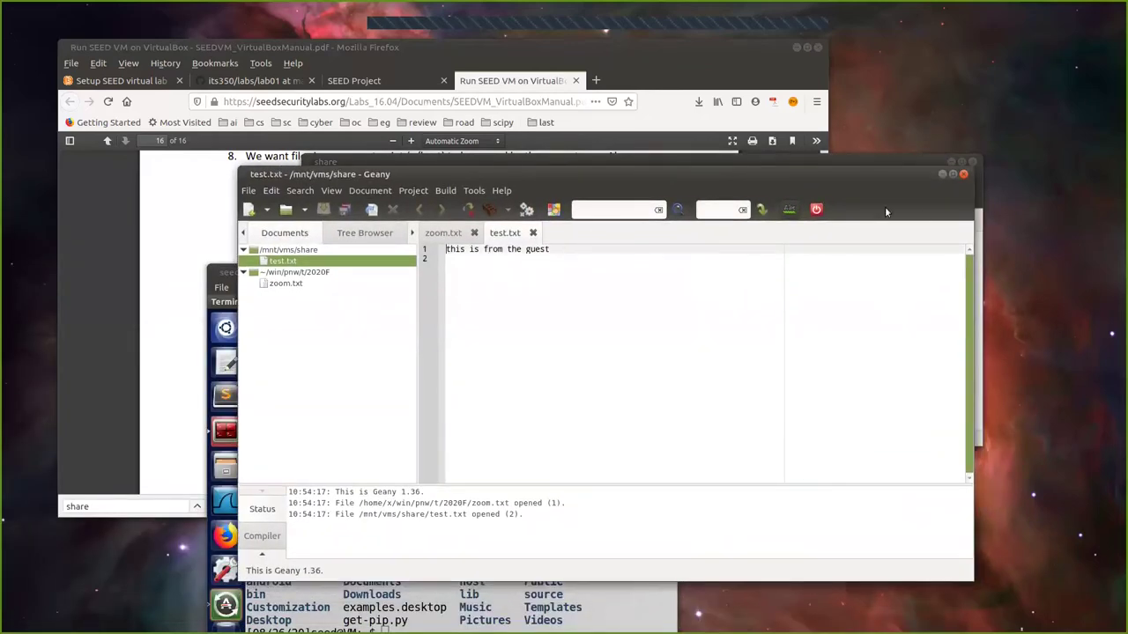
left_click(963, 179)
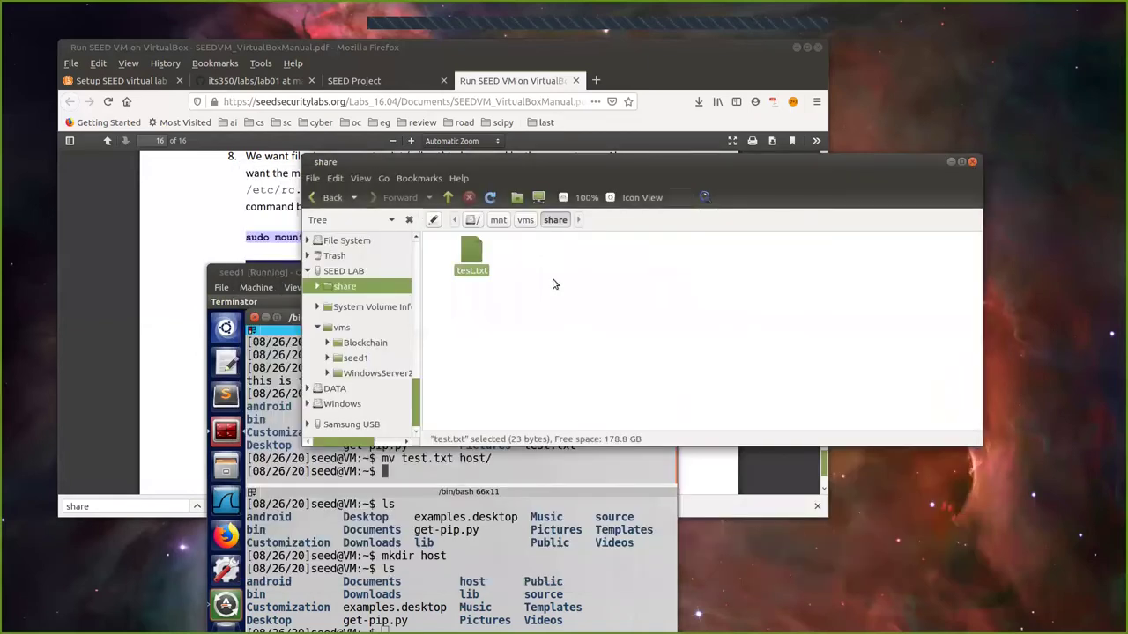
Step: Create an empty document named host.txt in the host machine's share folder
left_click(538, 263)
right_click(533, 252)
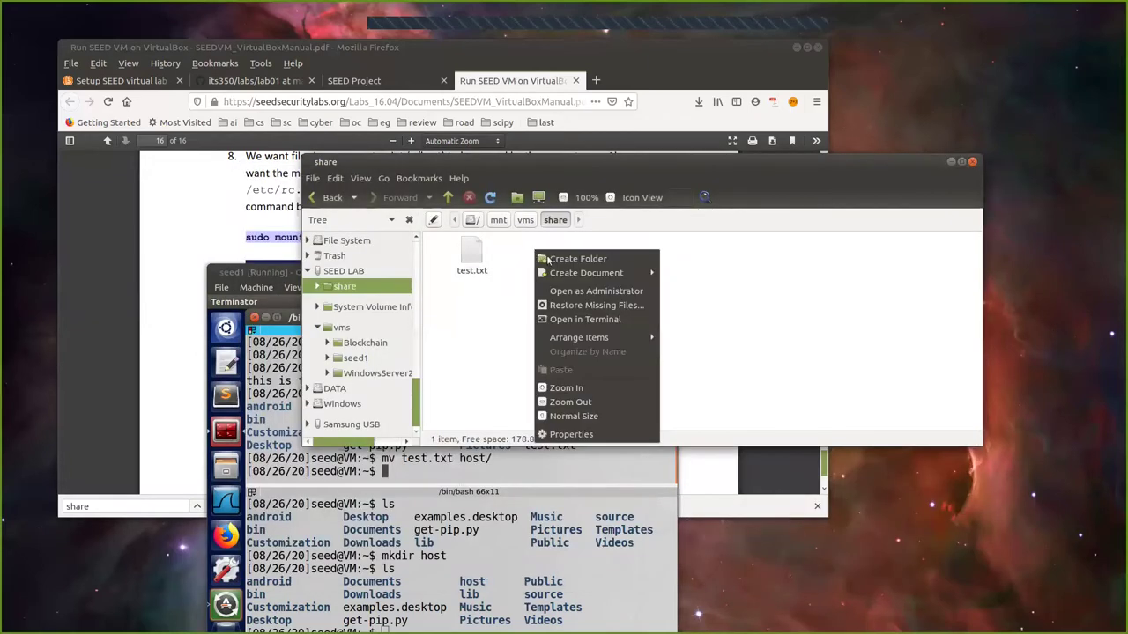
mouse_move(611, 276)
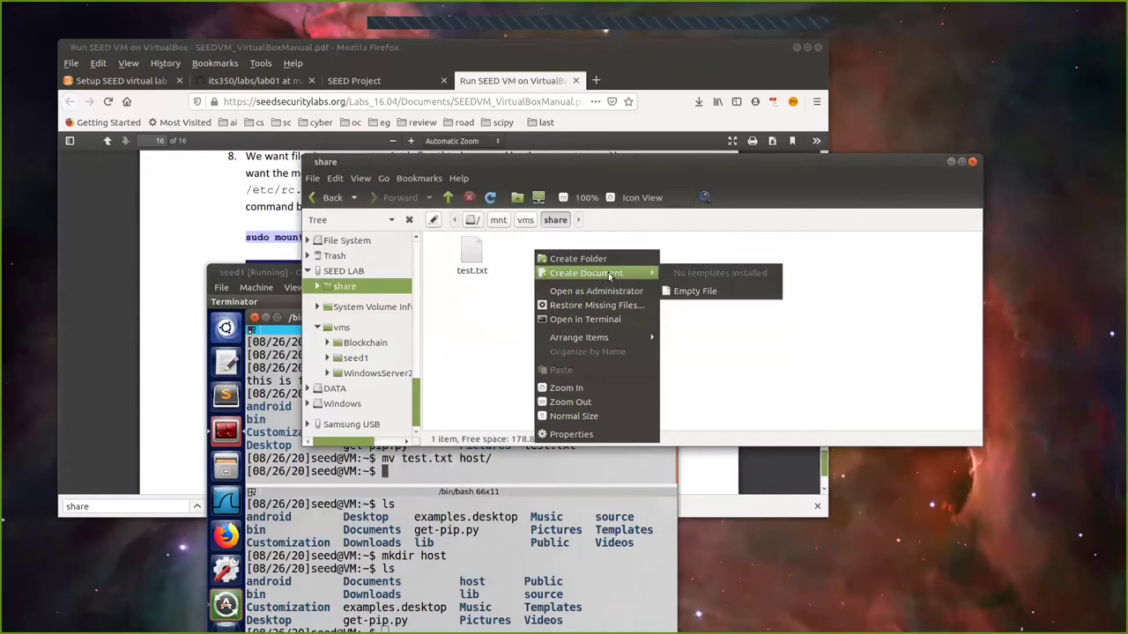
left_click(695, 291)
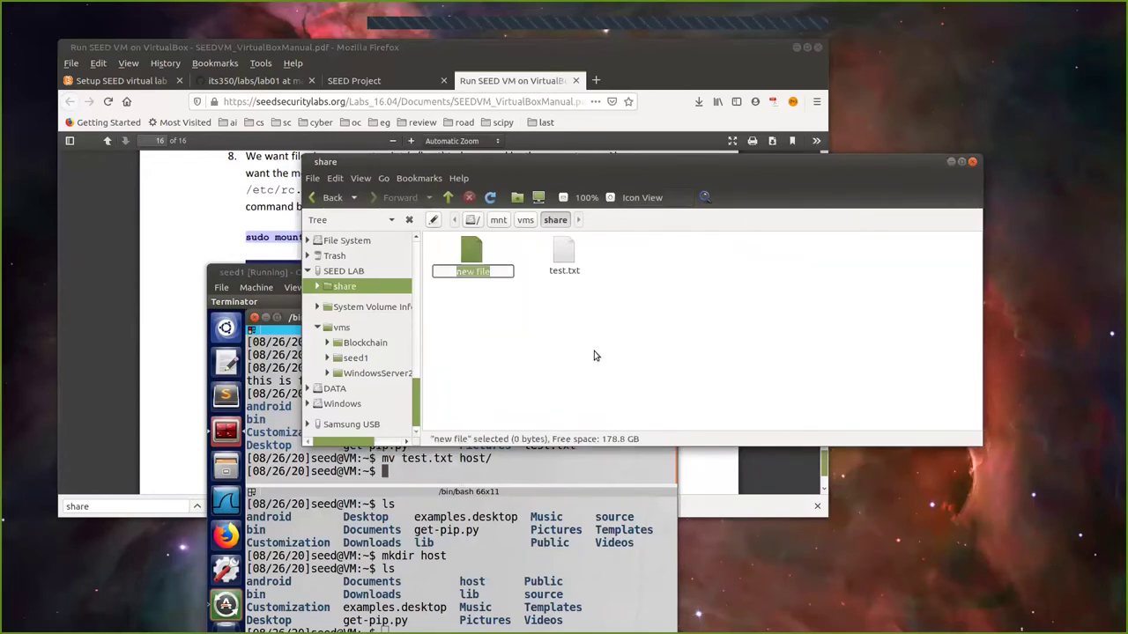
type("host.txt")
key("Return")
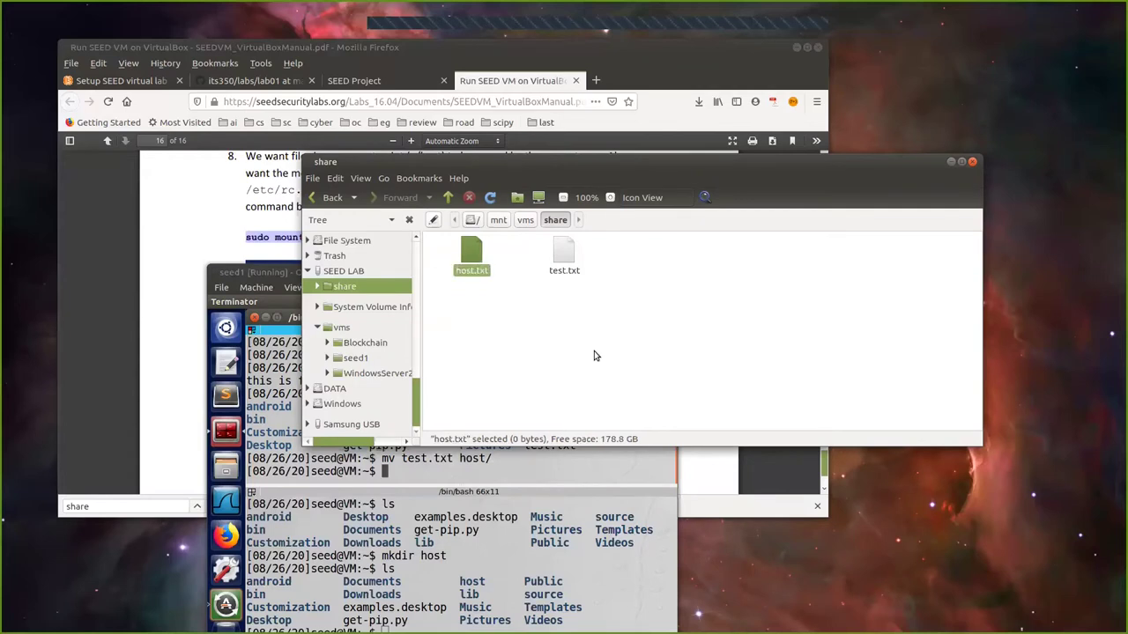
Step: Open host.txt in Geany, enter the text "This is from the host!", save the file and close the editor
right_click(467, 254)
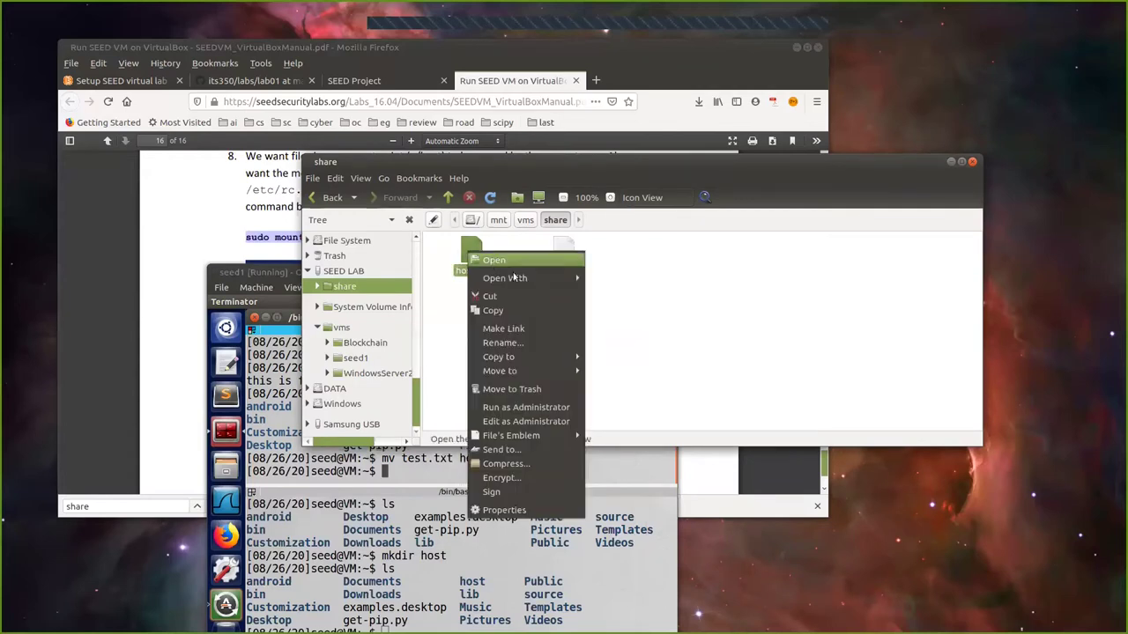
mouse_move(553, 279)
left_click(634, 286)
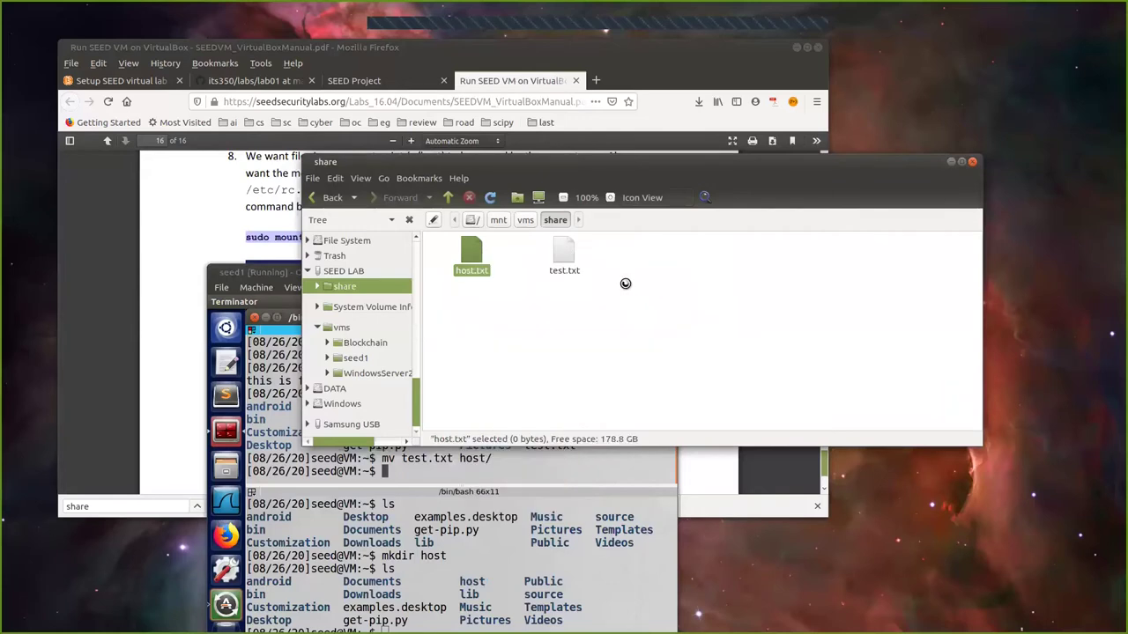
type("This is fro ")
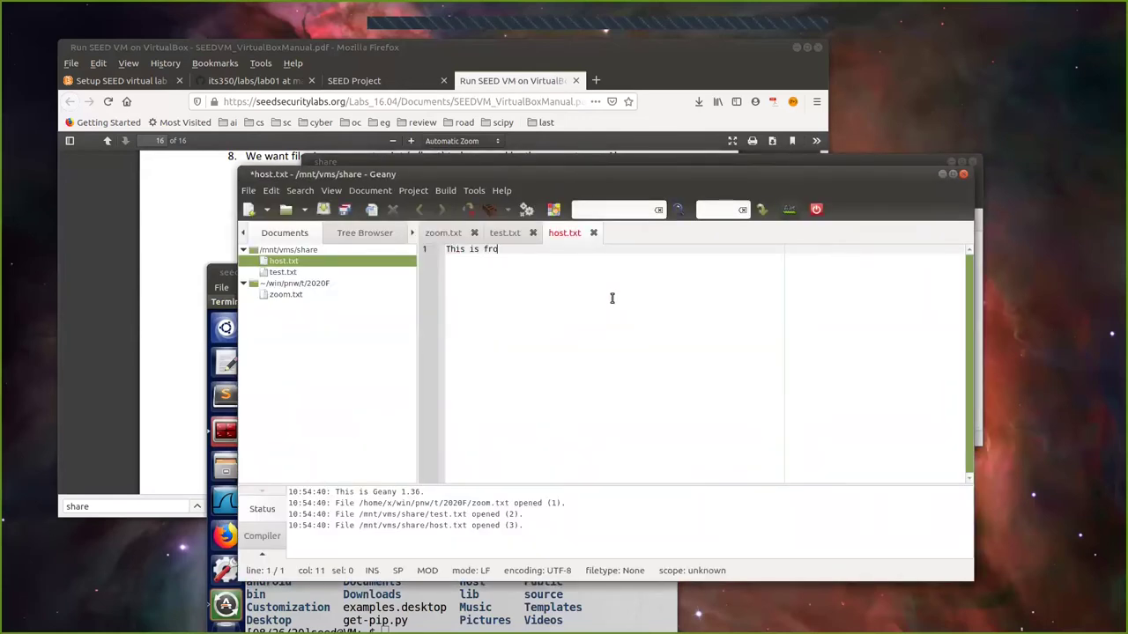
type(" th")
type("ost")
key("ctrl+s")
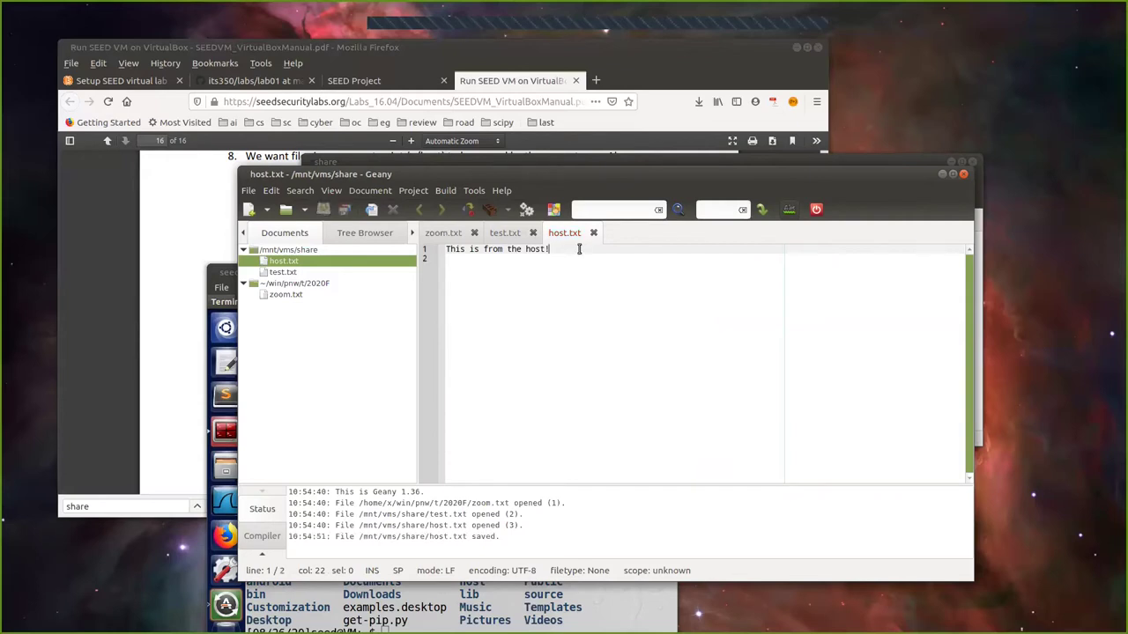
left_click(964, 173)
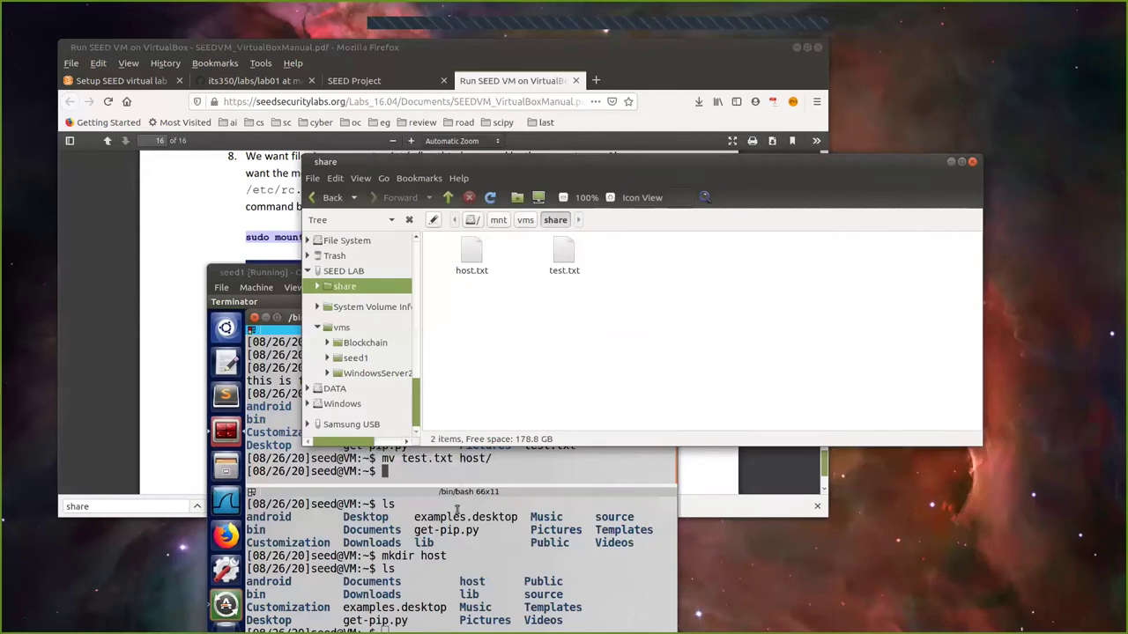
Step: In the guest terminal, change into the host/ directory and list its files
left_click(462, 478)
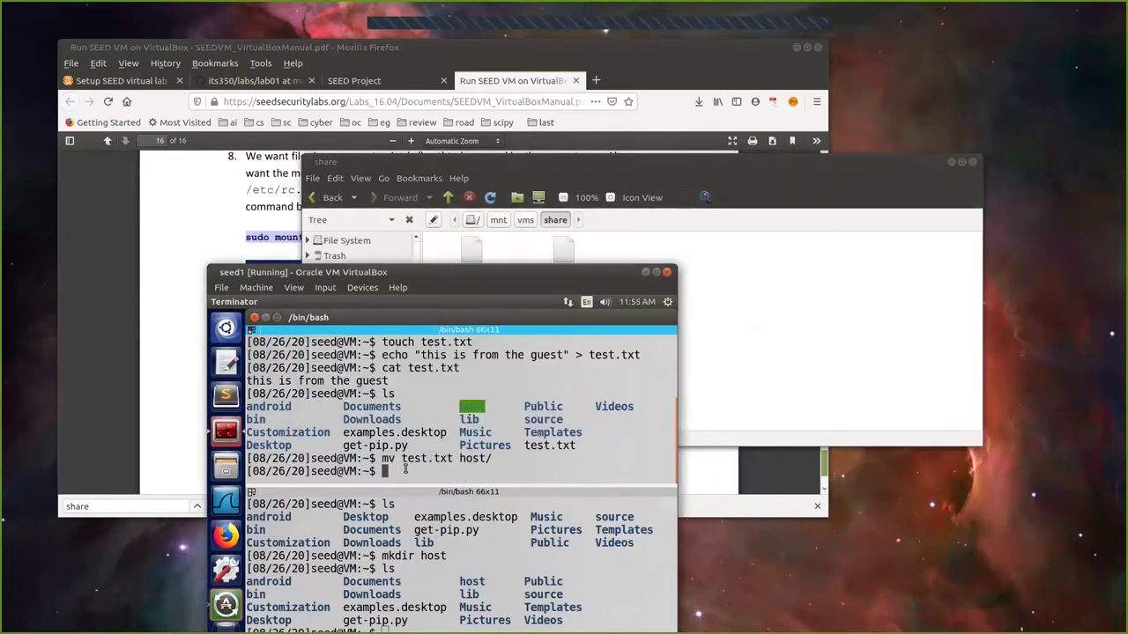
type("cd host/")
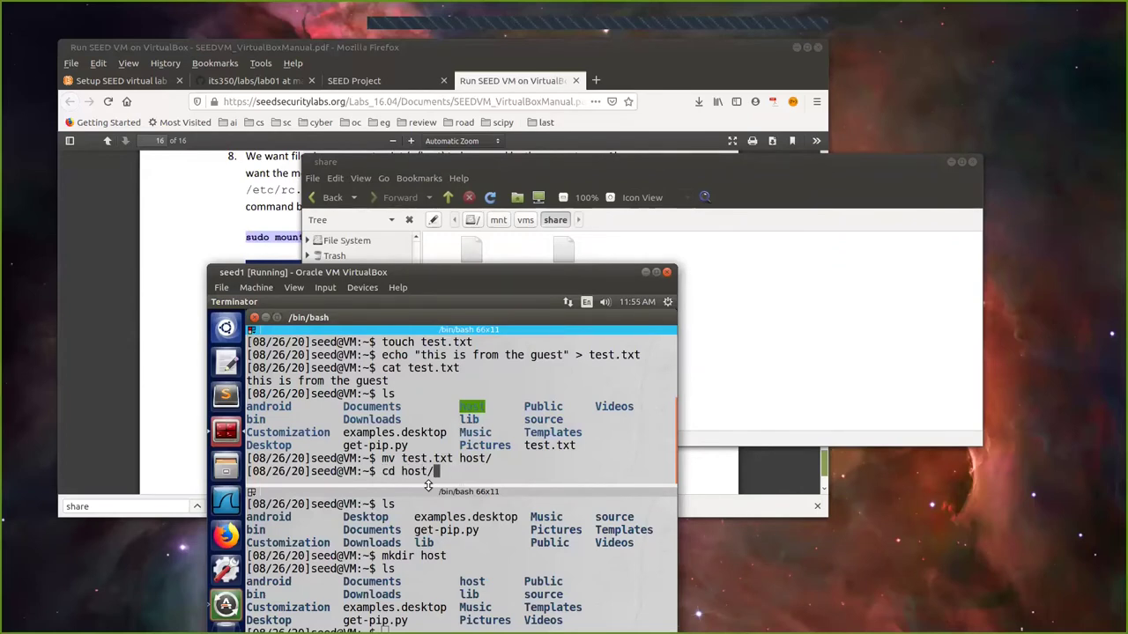
key("Return")
type("ls")
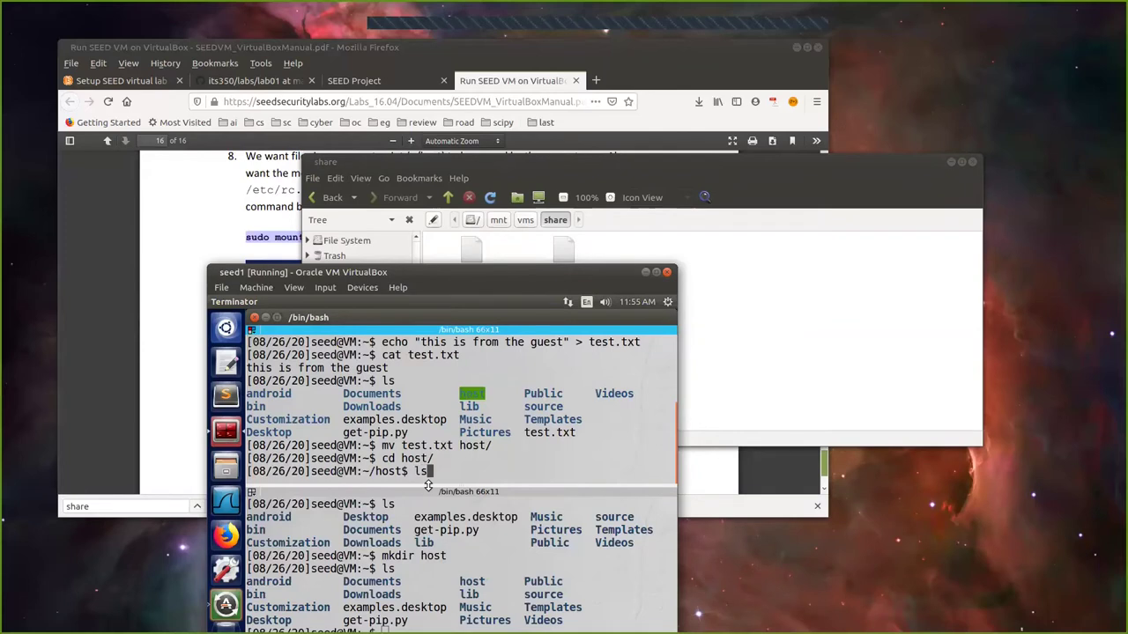
key("Return")
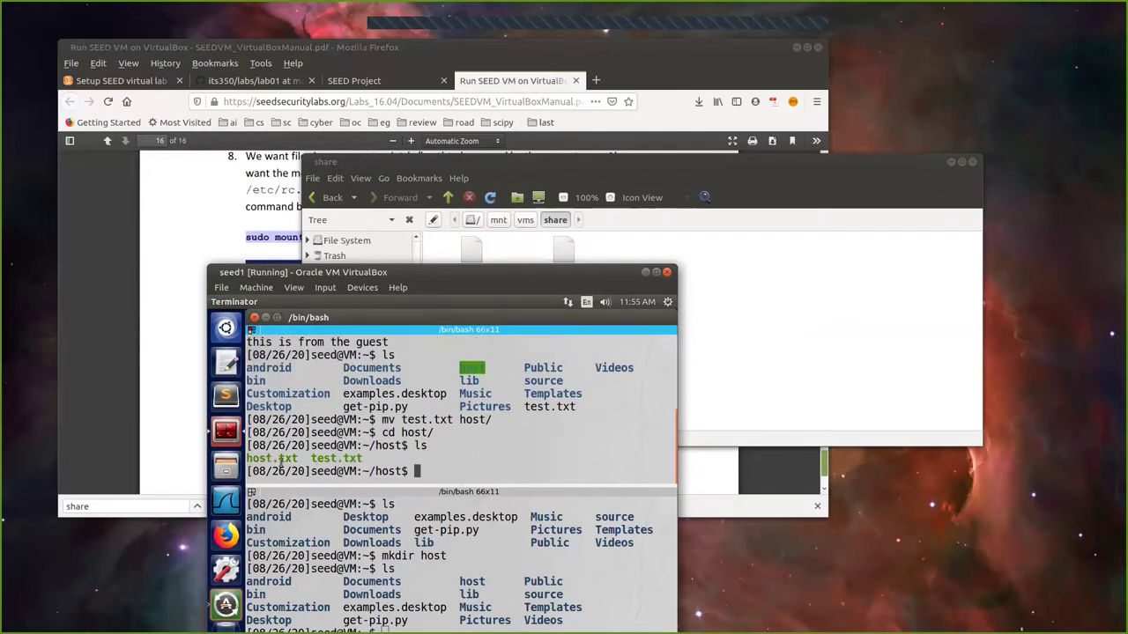
Step: Display the contents of host.txt in the guest terminal with cat
type("cat hos")
key("Tab")
key("Return")
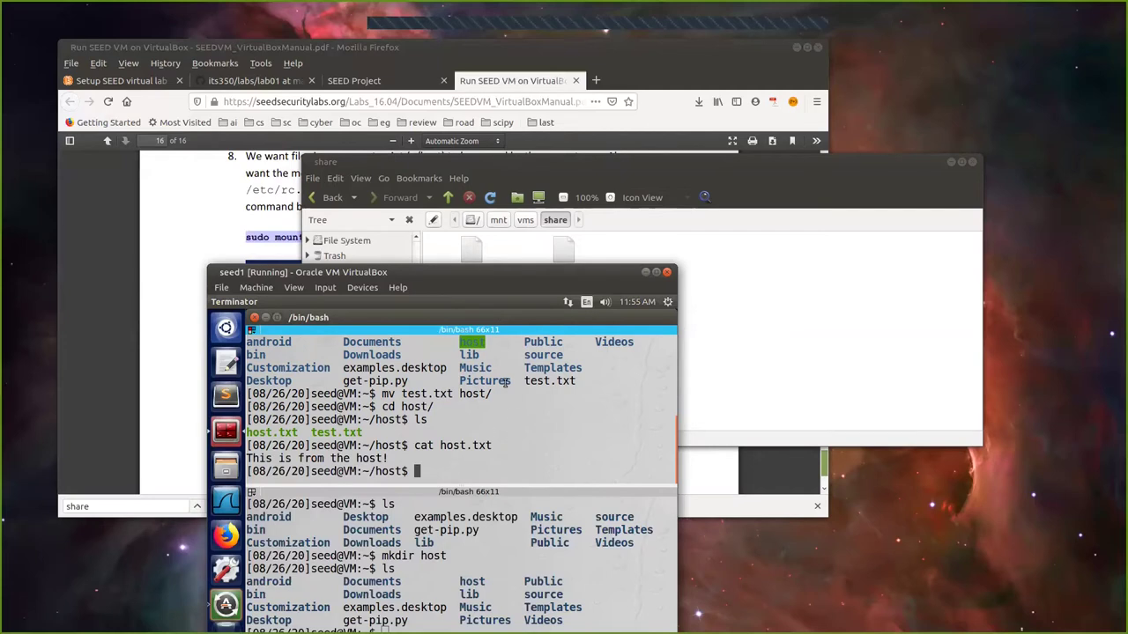
Step: Minimise the share folder window, copy the highlighted sudo mount command from the PDF manual, and return to the guest terminal
left_click(951, 161)
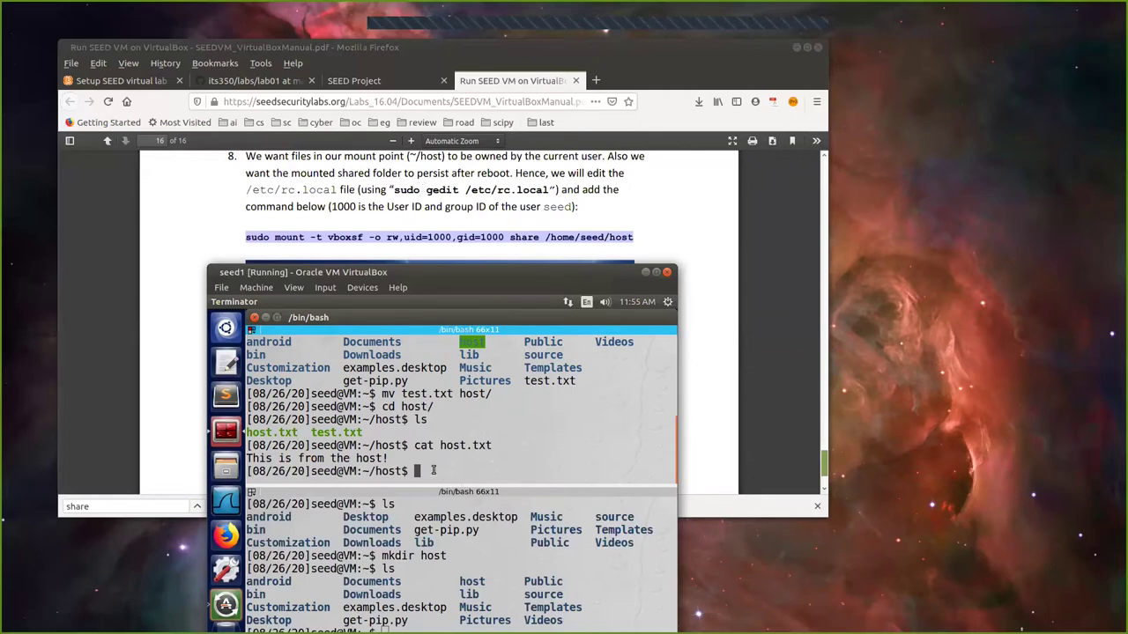
right_click(419, 235)
left_click(445, 244)
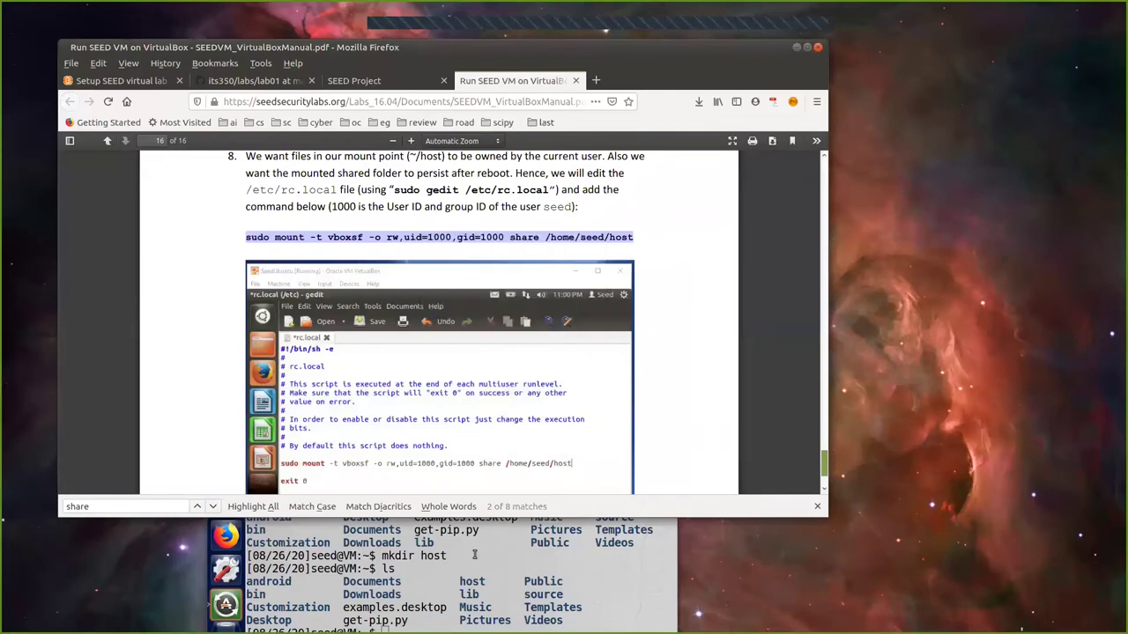
left_click(474, 556)
left_click(479, 480)
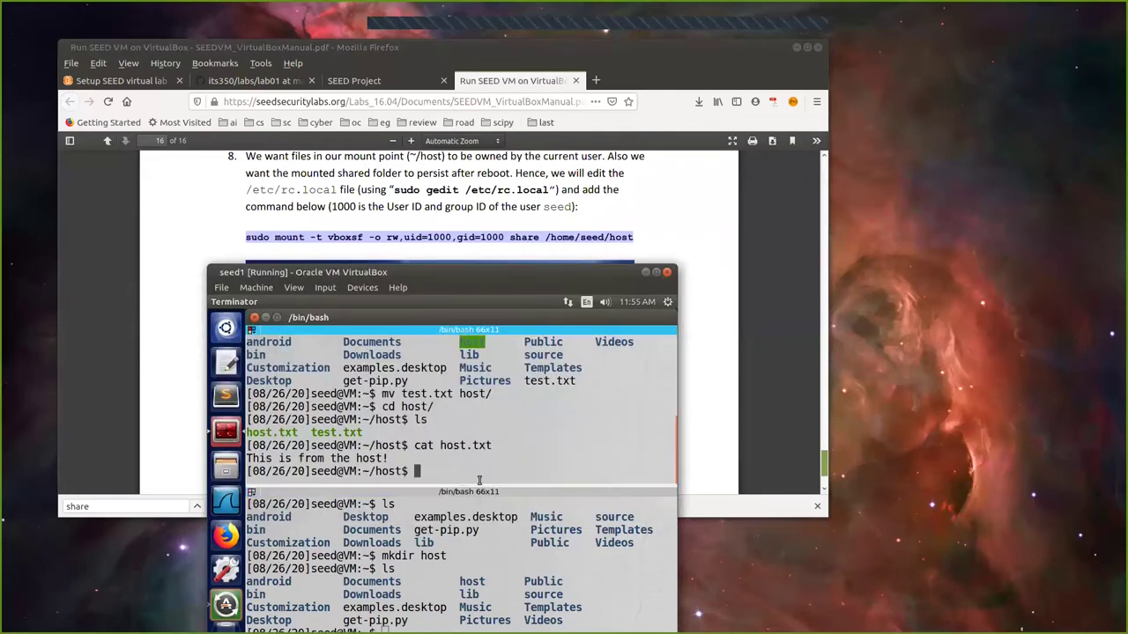
Step: Open /etc/rc.local for editing with sudo gedit and restore the editor to a smaller window
type("sudo gedit /etc/rc.local")
key("Return")
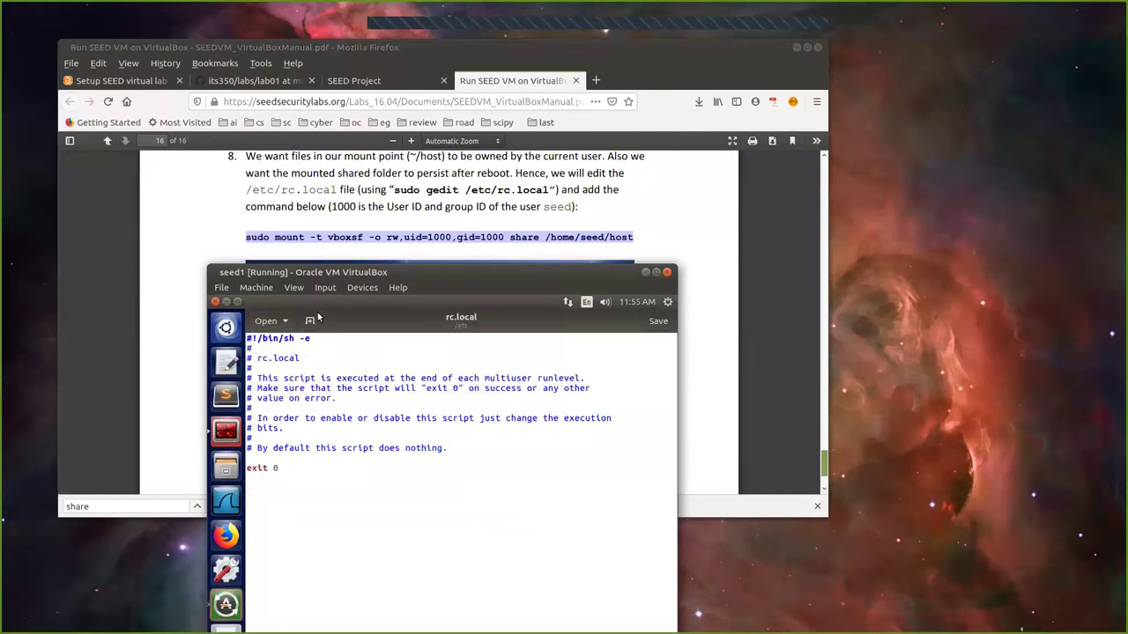
left_click_drag(334, 309, 349, 325)
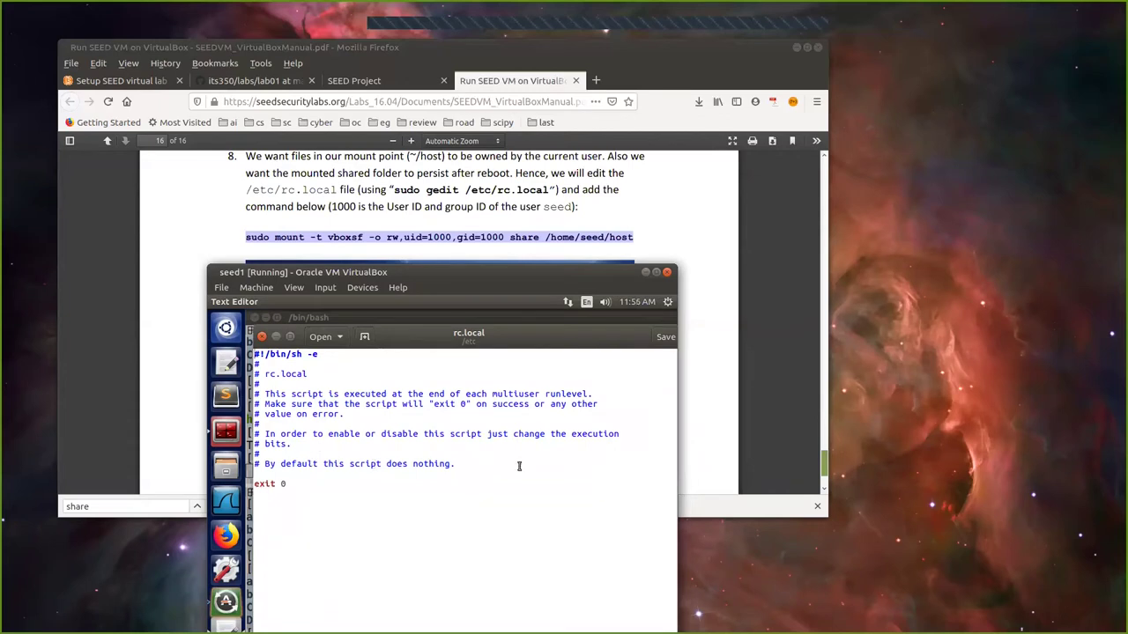
Step: Insert sudo mount -t vboxsf -o rw,uid=1000,gid=1000 share /home/seed/host above exit 0 in rc.local, then save and close the file
key("Return")
key("Return")
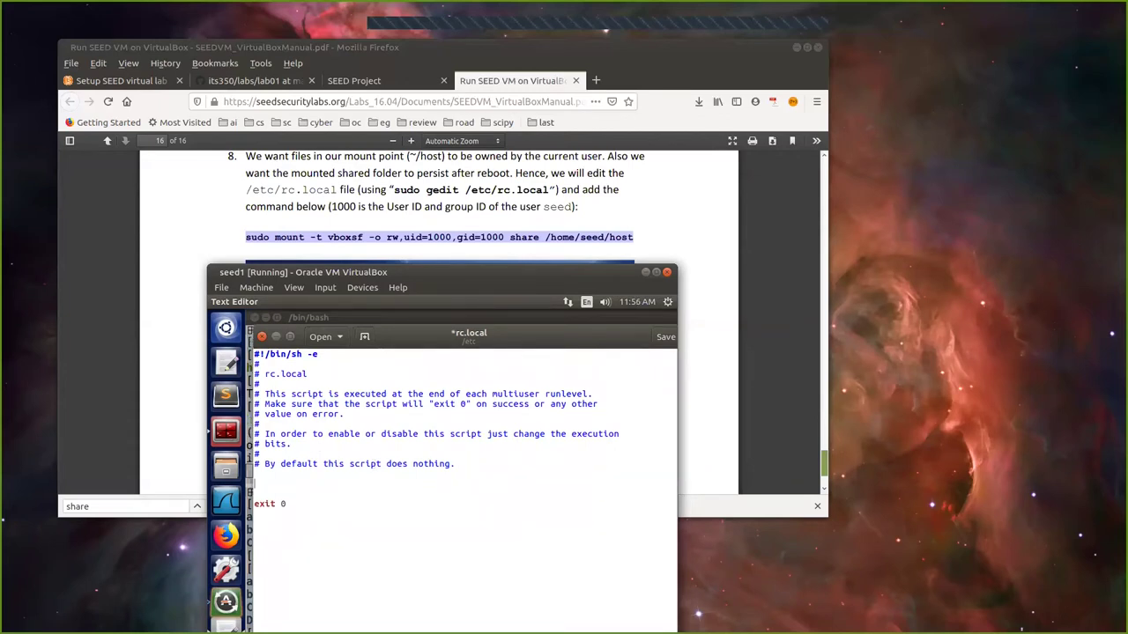
type("sudo mount -t vboxsf -o rw,uid=1000,gid=1000 share /home/seed/host")
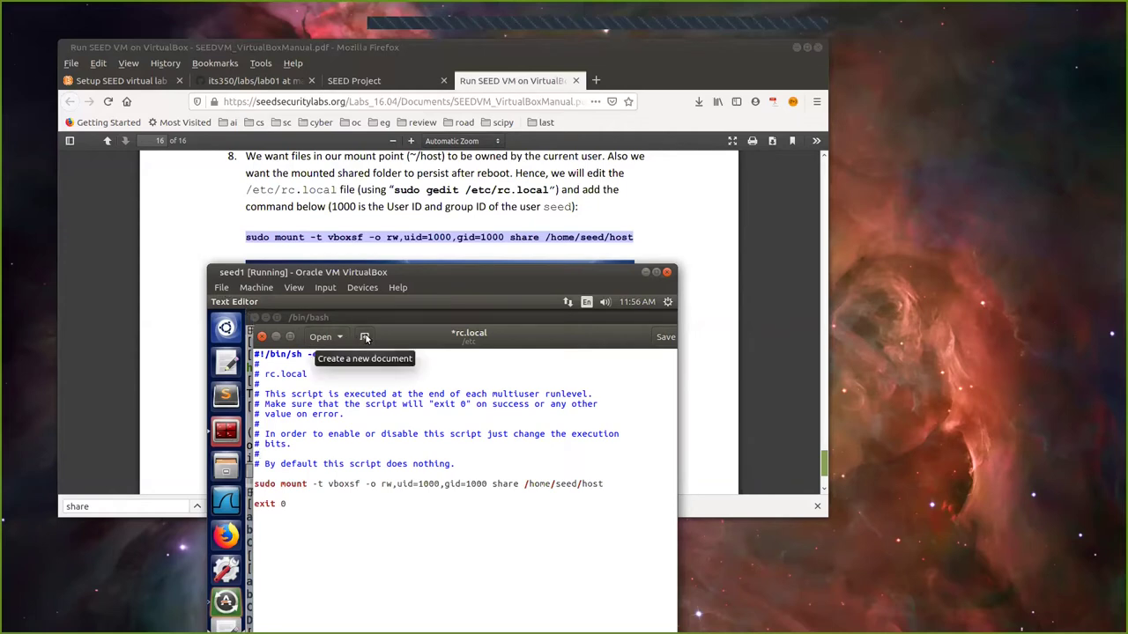
left_click(665, 337)
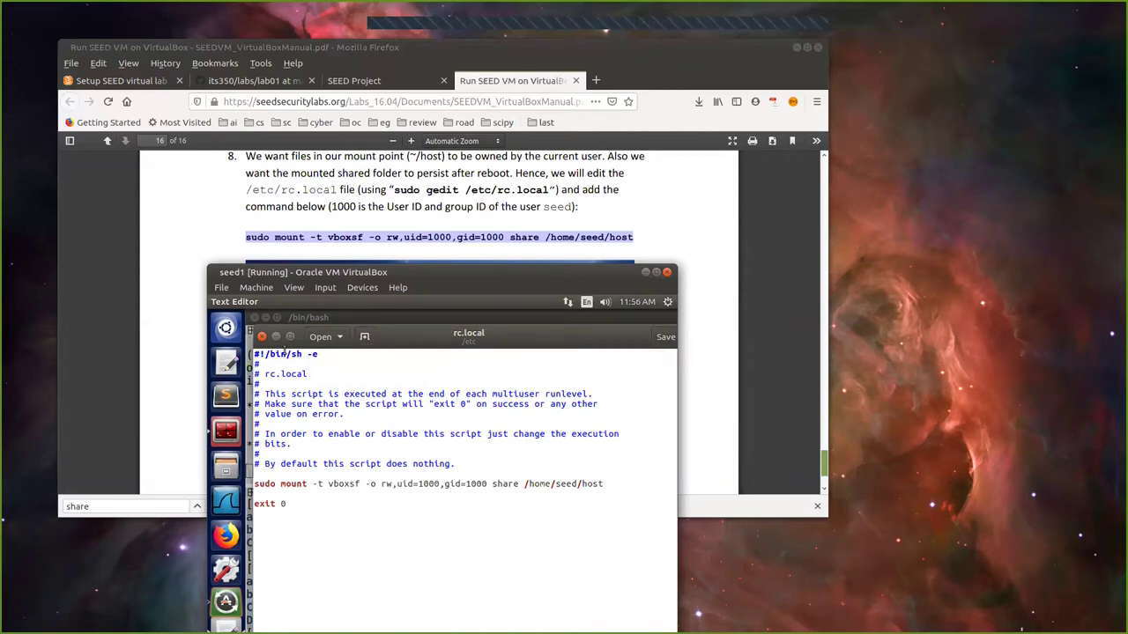
left_click(261, 337)
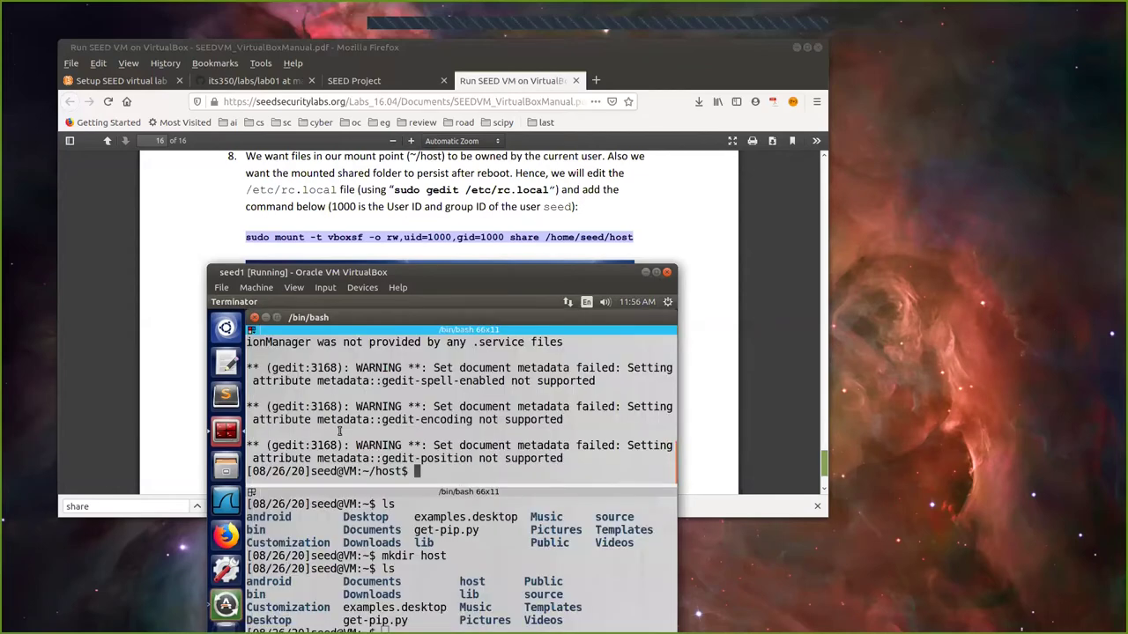
Step: Close the guest's terminal window with all its terminals and shut down the seed1 guest system
left_click(255, 317)
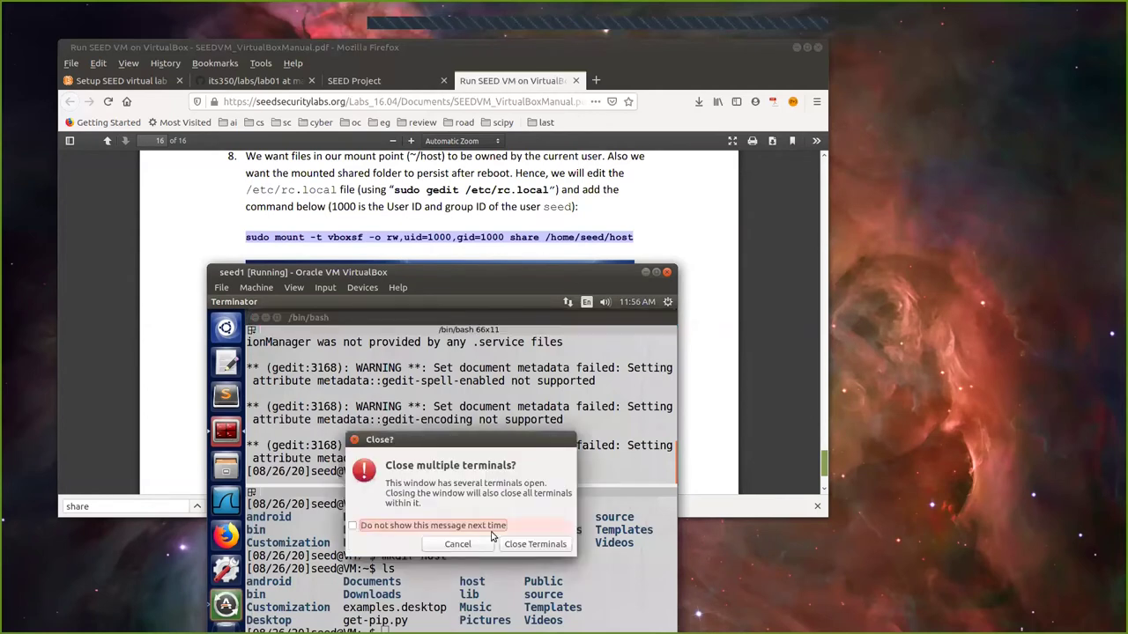
left_click(531, 544)
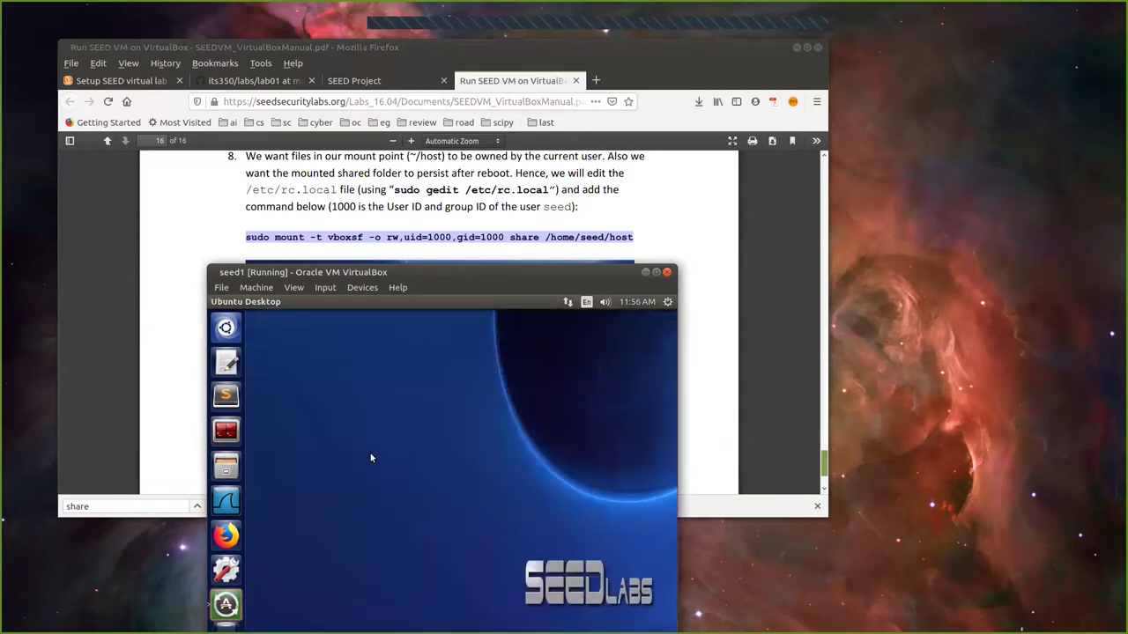
left_click(667, 302)
left_click(577, 449)
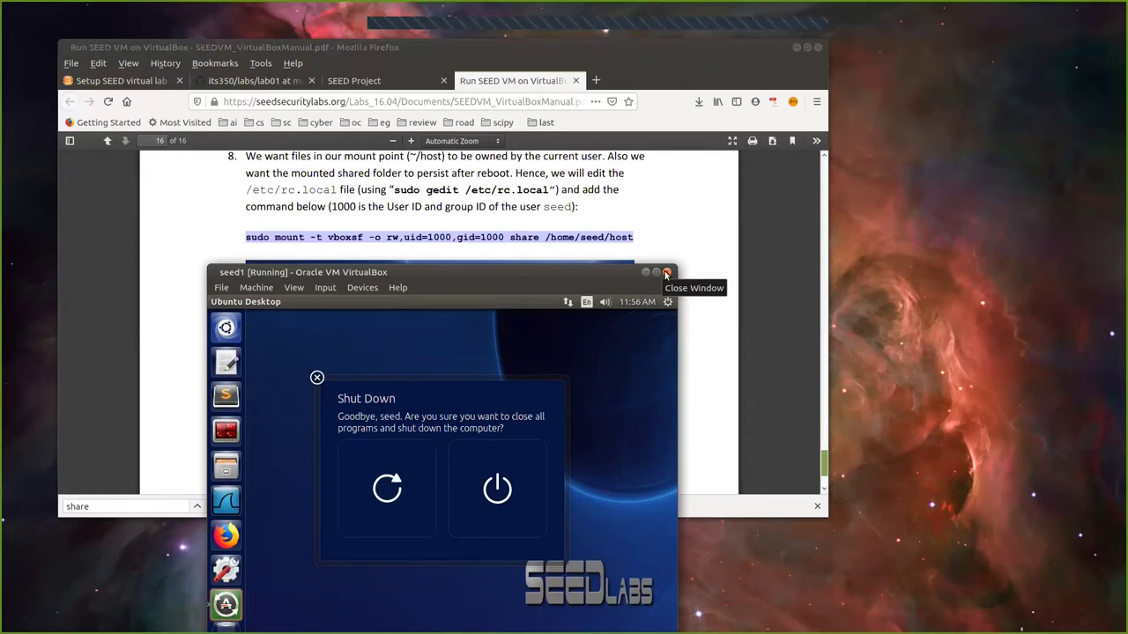
left_click(493, 489)
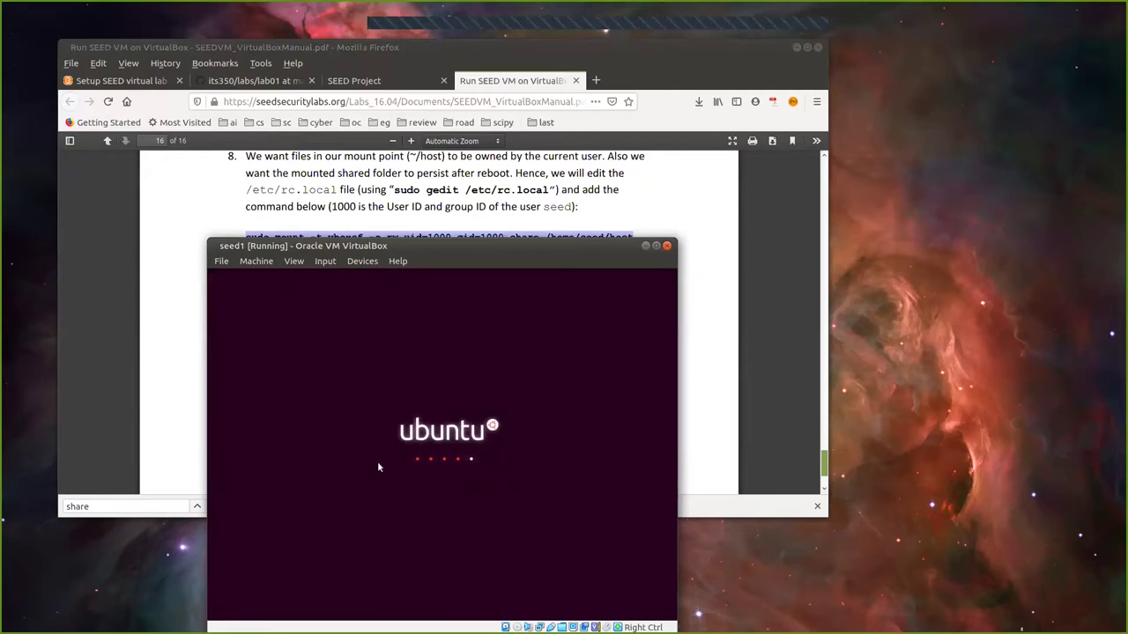
Step: Minimise the Firefox window and review the share entry's options in seed1's Shared Folders settings in VirtualBox Manager
left_click(796, 49)
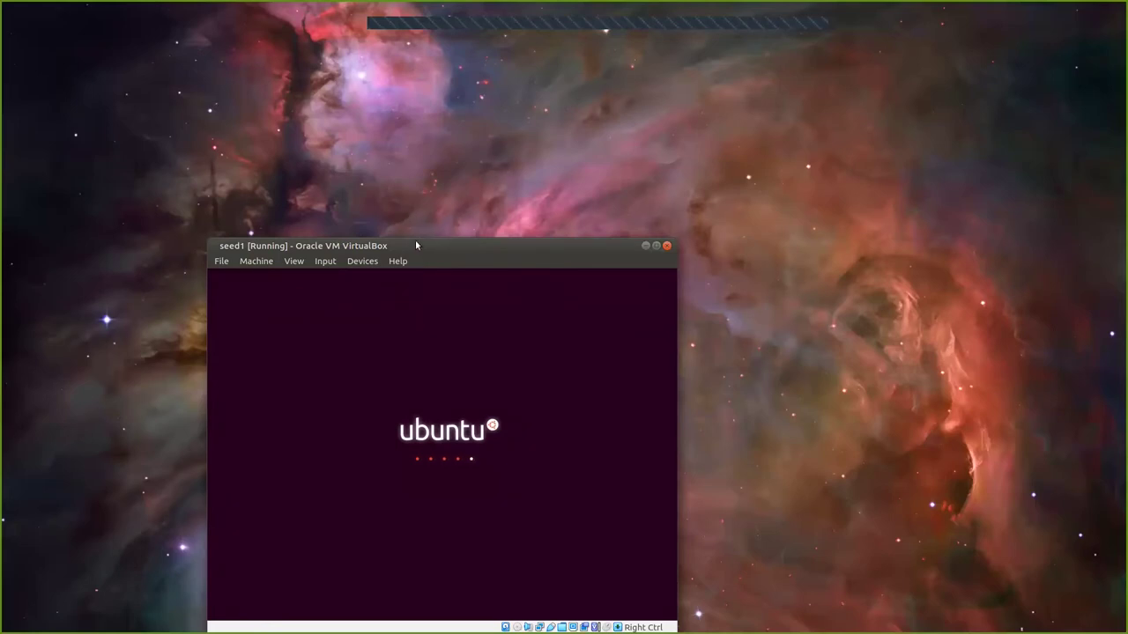
left_click_drag(416, 241, 456, 144)
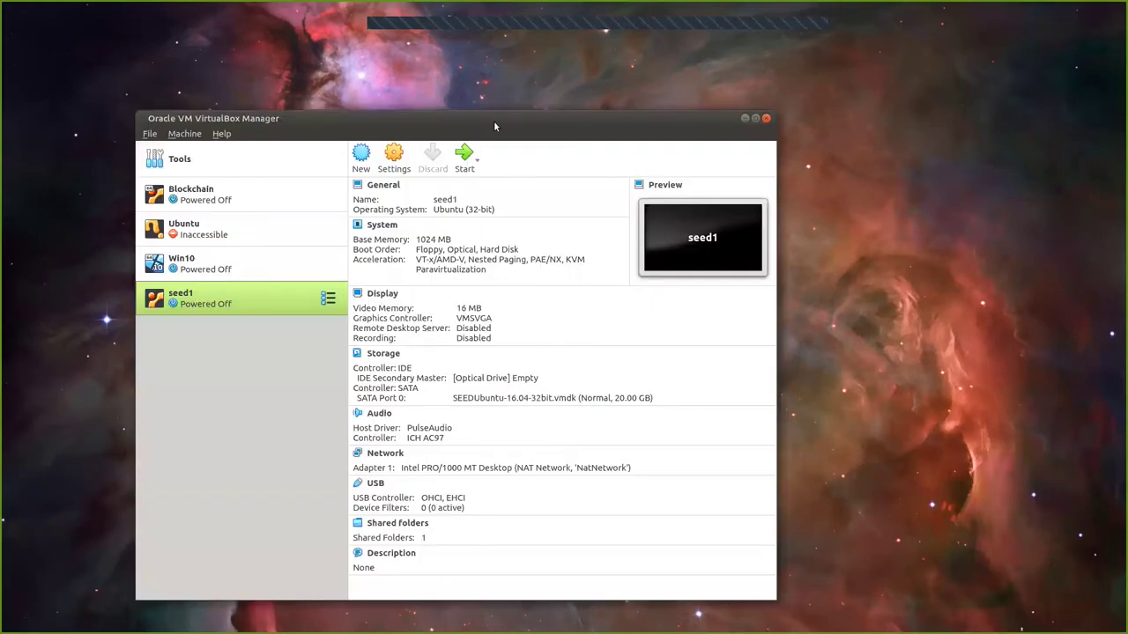
left_click_drag(493, 121, 511, 102)
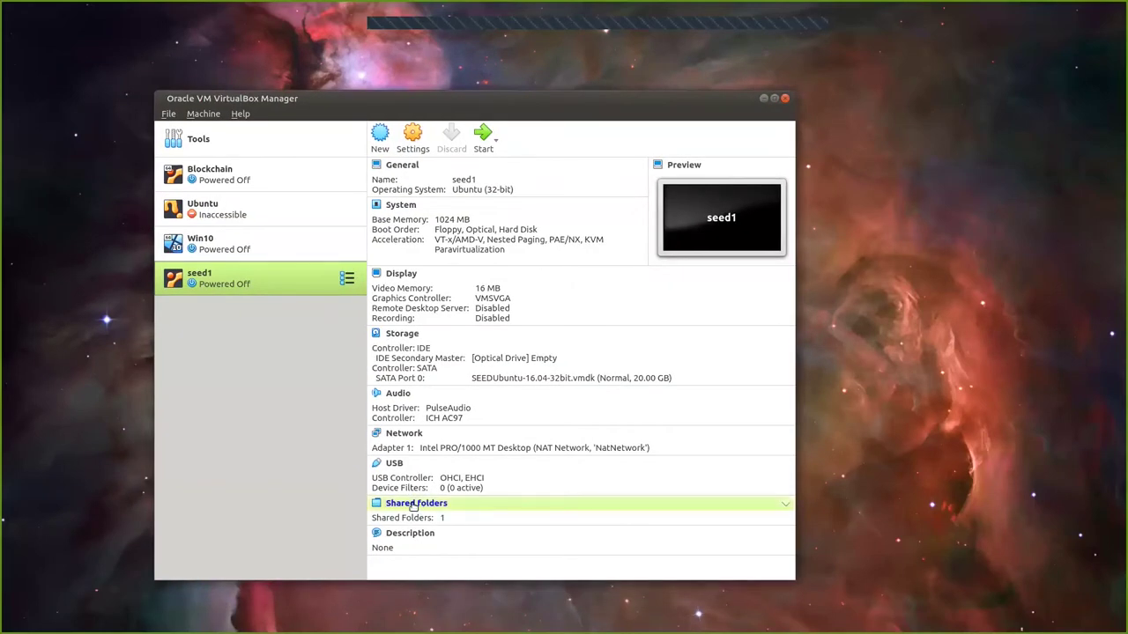
left_click(412, 507)
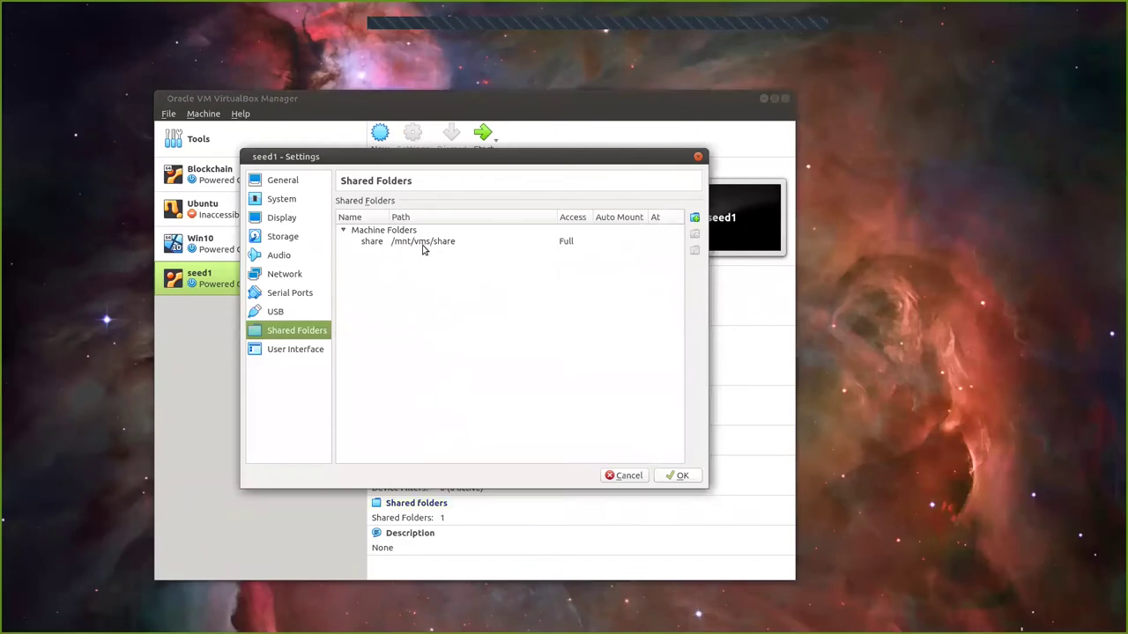
left_click(423, 247)
double_click(424, 247)
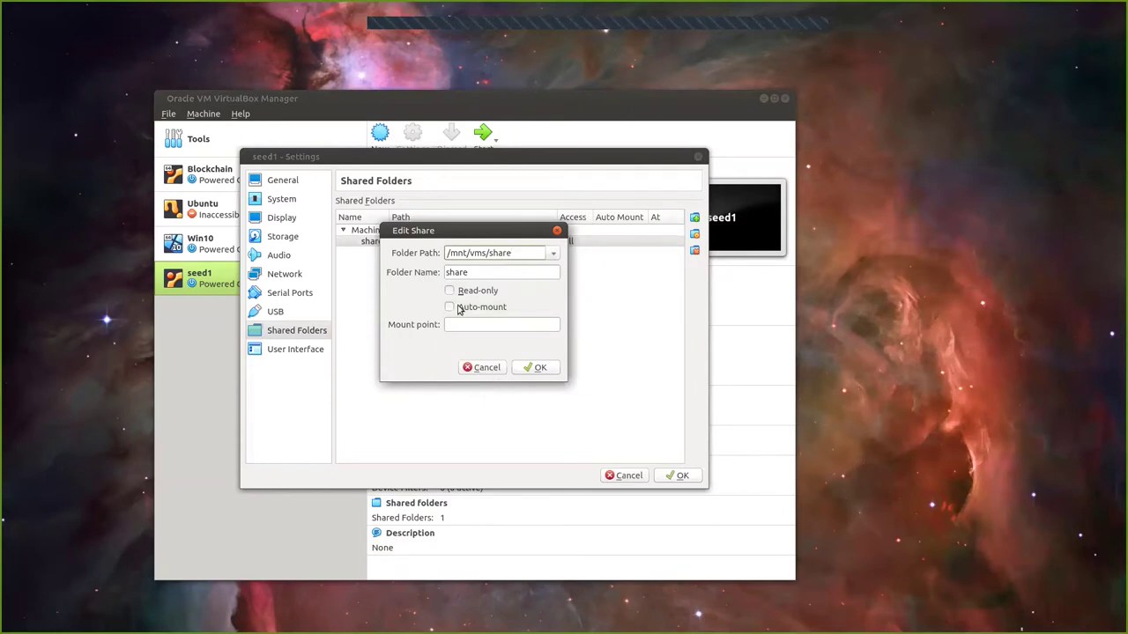
left_click(484, 370)
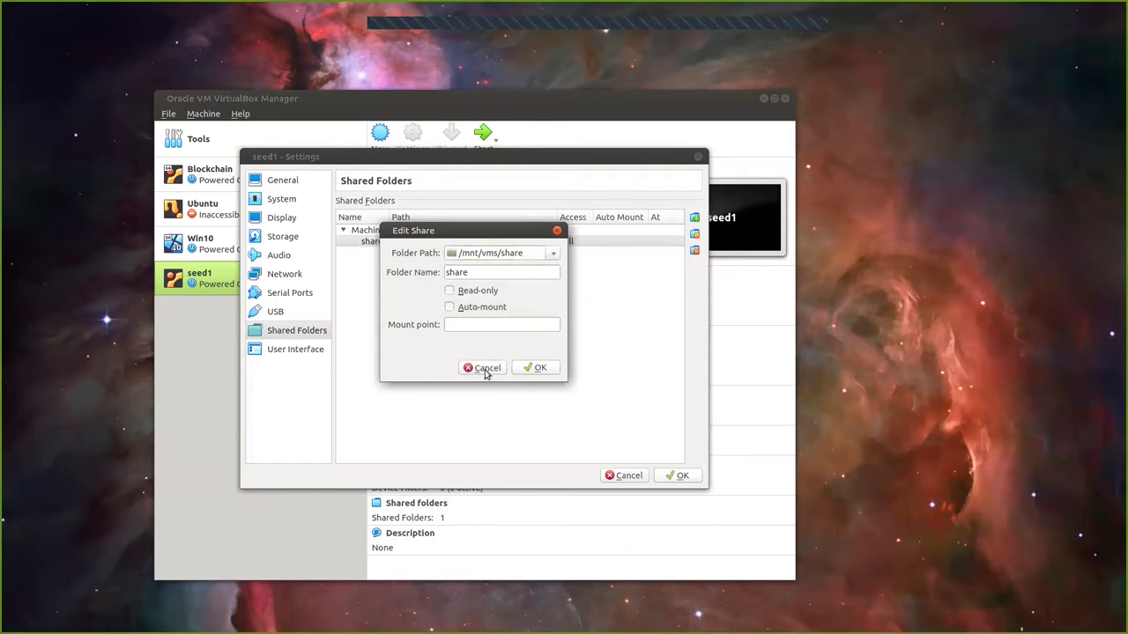
left_click(679, 476)
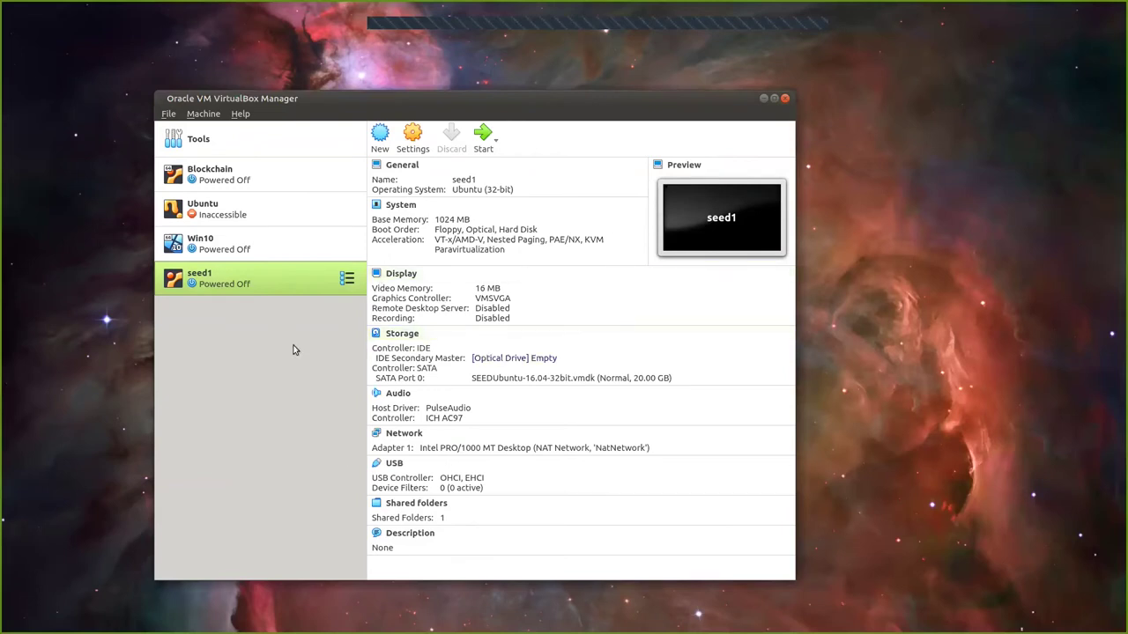
Step: Start cloning the seed1 virtual machine
right_click(261, 282)
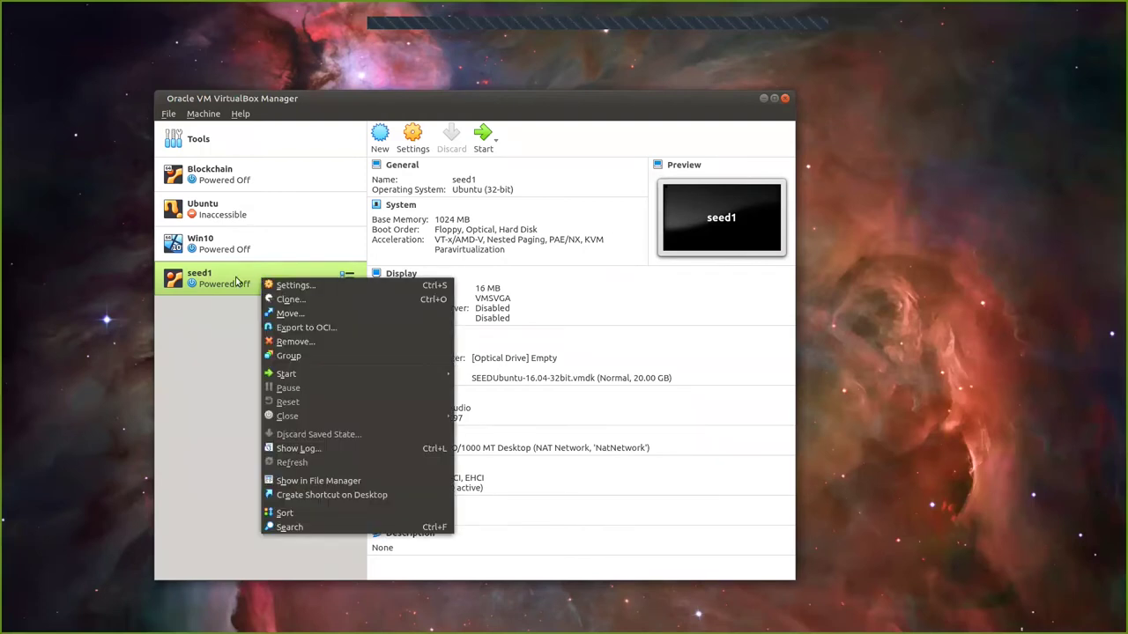
left_click(310, 299)
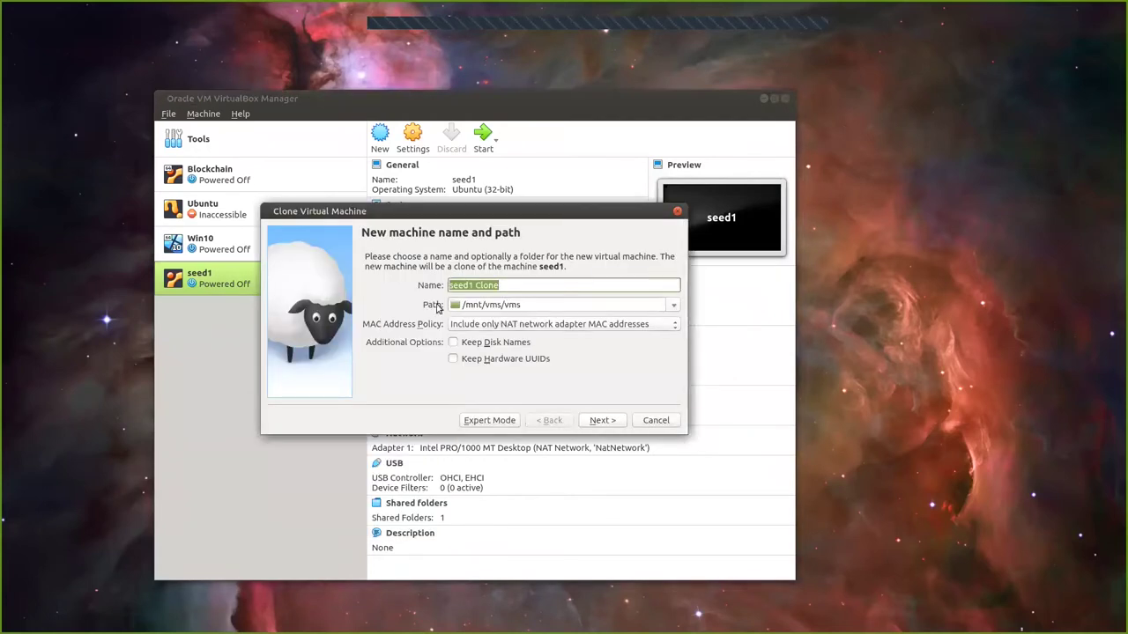
Step: Name the clone seed2 and set its MAC address policy to include all network adapter MAC addresses
left_click(515, 284)
key("BackSpace")
key("BackSpace")
key("BackSpace")
key("BackSpace")
left_click(674, 331)
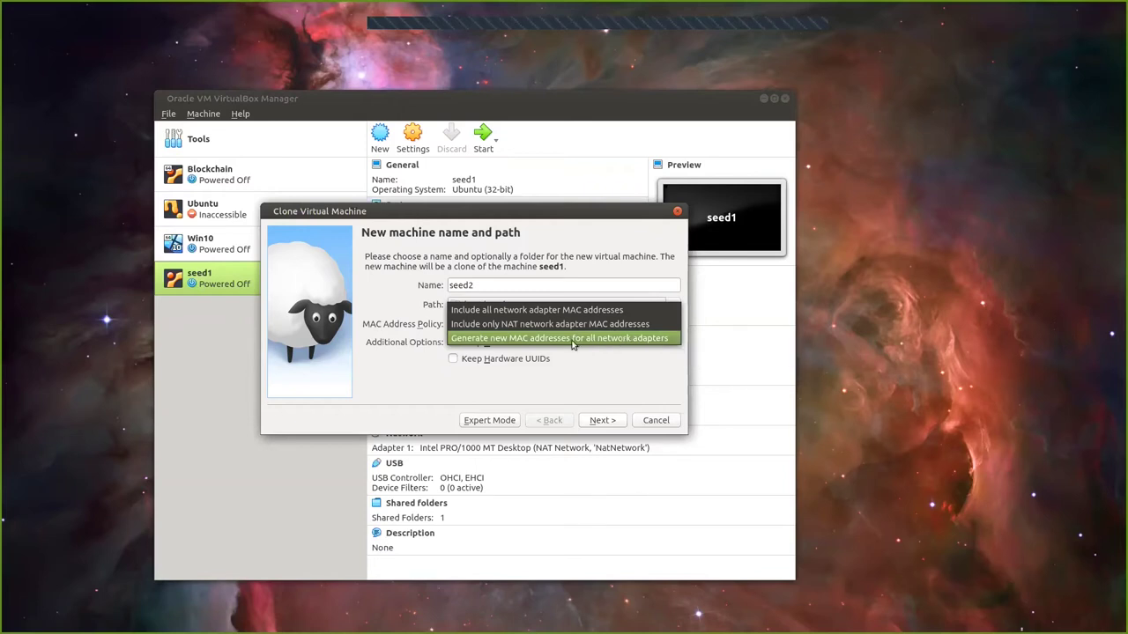
left_click(483, 311)
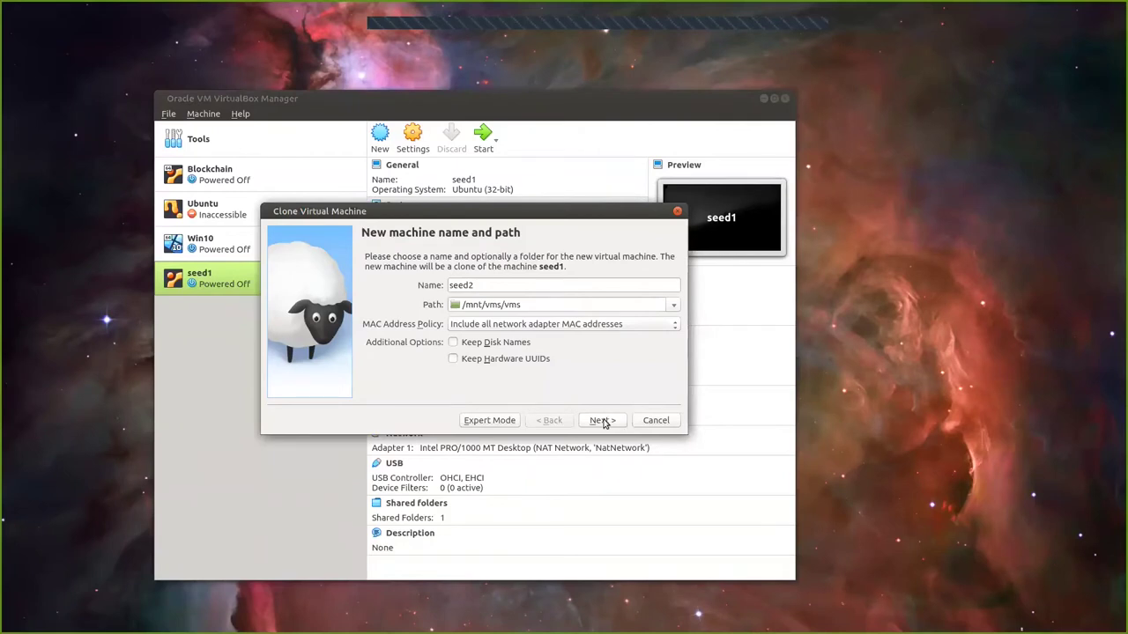
Step: Change the clone wizard to Expert Mode, name the machine seed2, and create it as a full clone of the current machine state
left_click(482, 423)
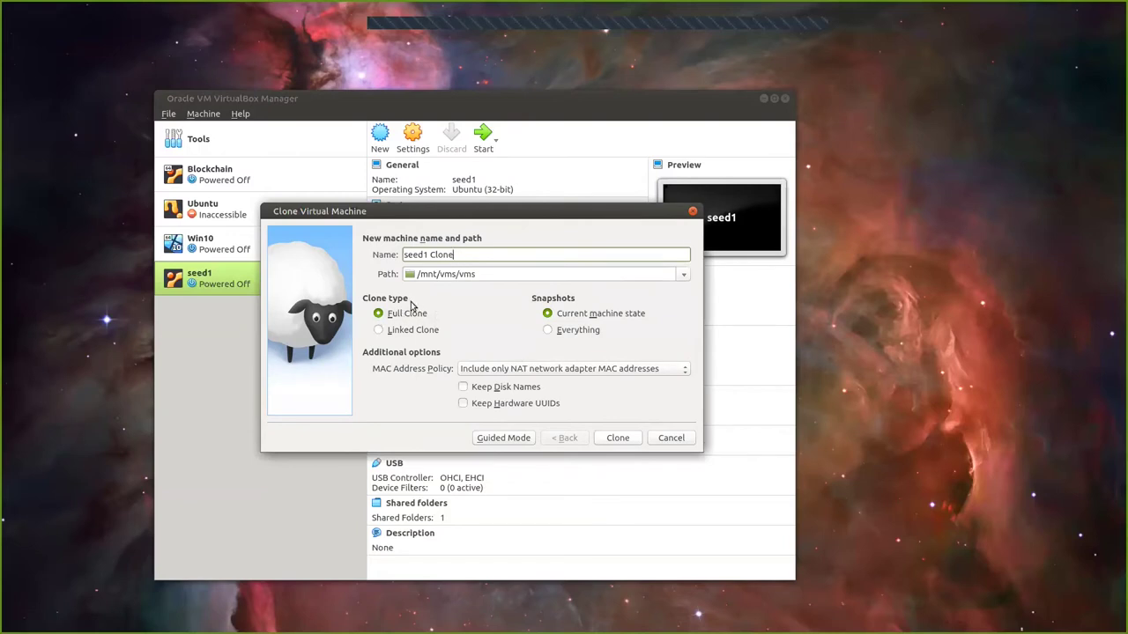
left_click_drag(461, 255, 428, 254)
key("BackSpace")
key("BackSpace")
type("2")
left_click(619, 440)
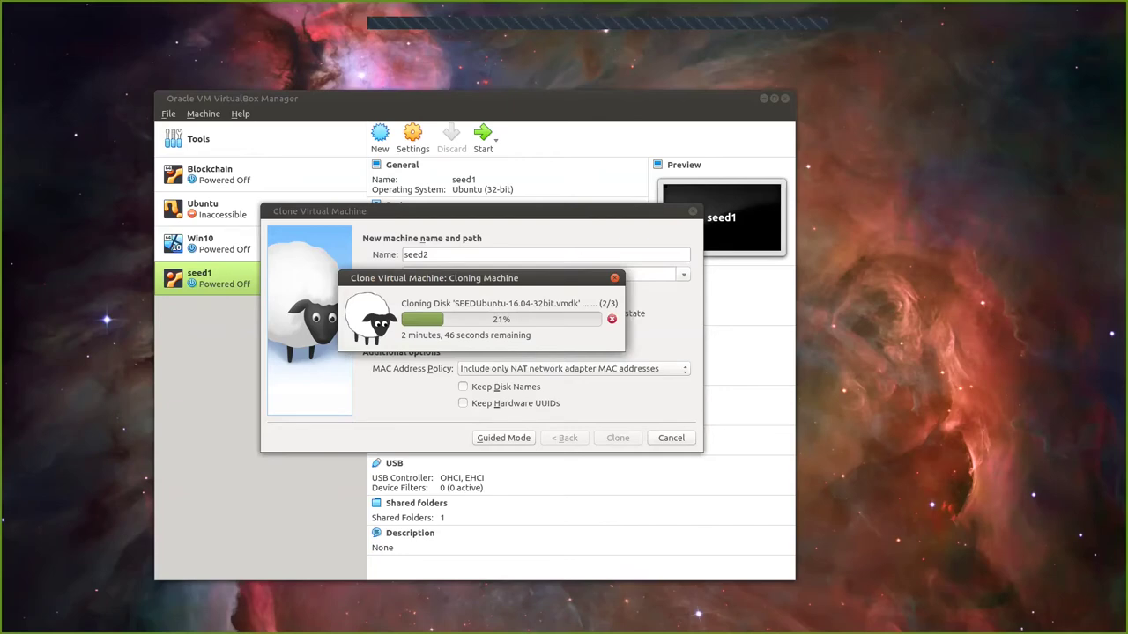
Step: Switch to Firefox and review the VM settings and report requirements on the its350 lab01 GitHub page
key("alt+Tab")
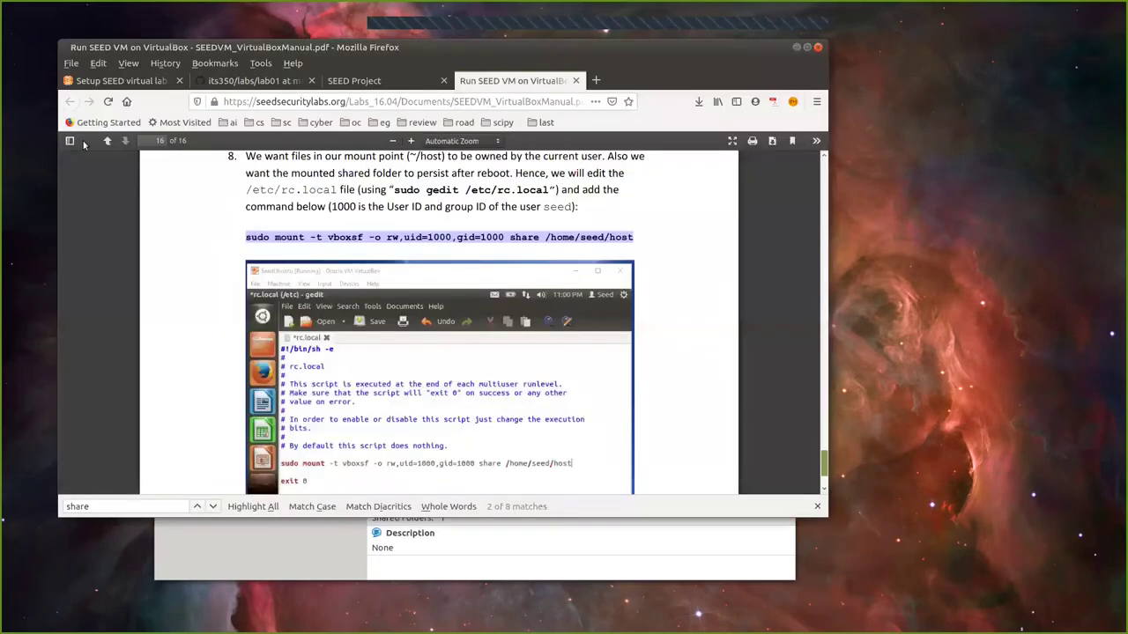
left_click(263, 80)
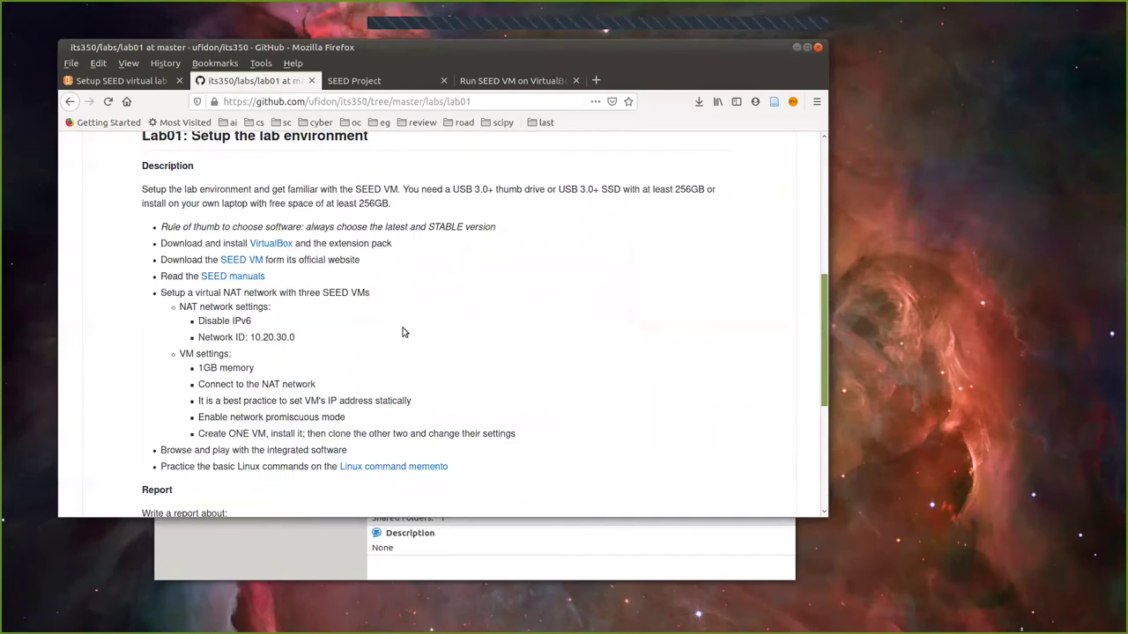
scroll(278, 330, "down", 3)
scroll(264, 335, "down", 1)
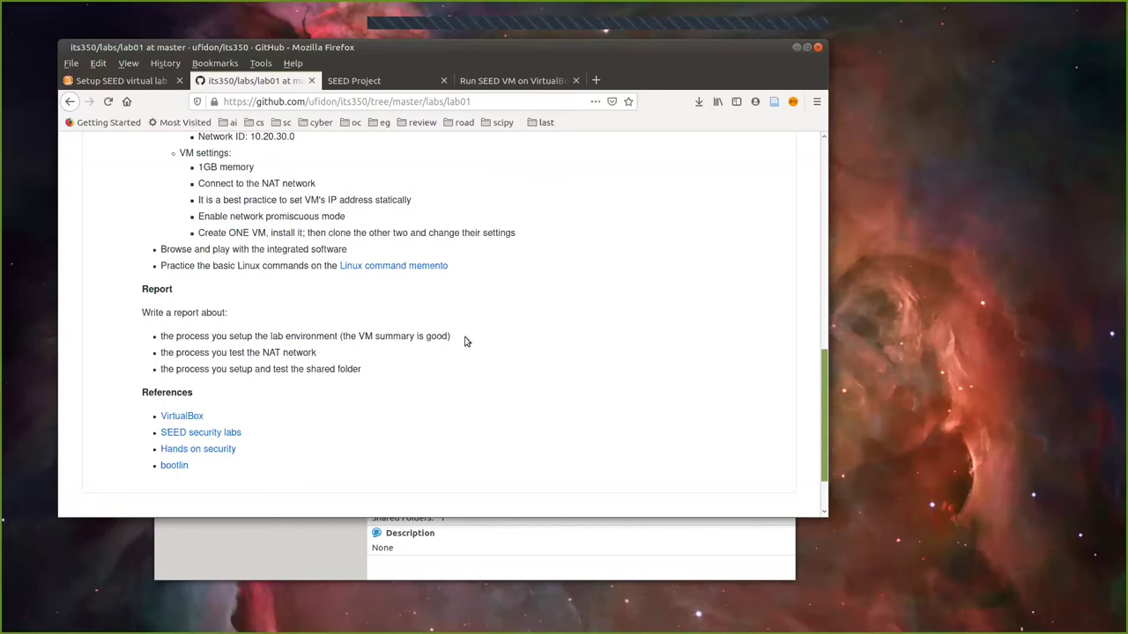
scroll(466, 342, "up", 1)
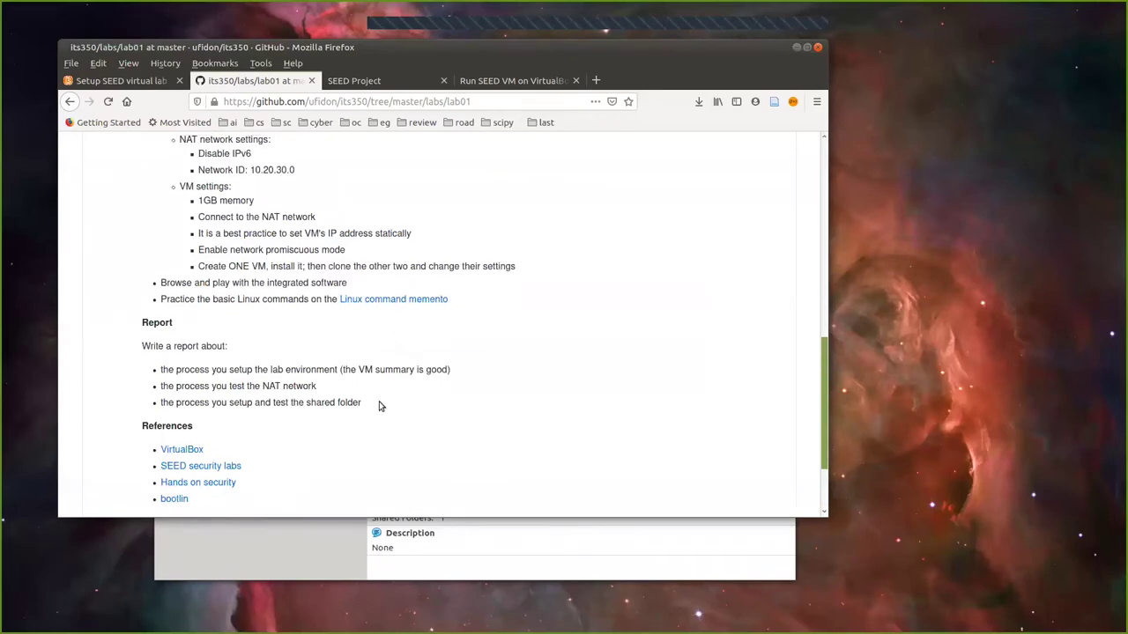
Step: Open the Linux command memento link from the lab01 page in a new tab and switch to that tab
mouse_move(360, 49)
left_mouse_down()
mouse_move(486, 420)
mouse_move(331, 123)
left_mouse_up()
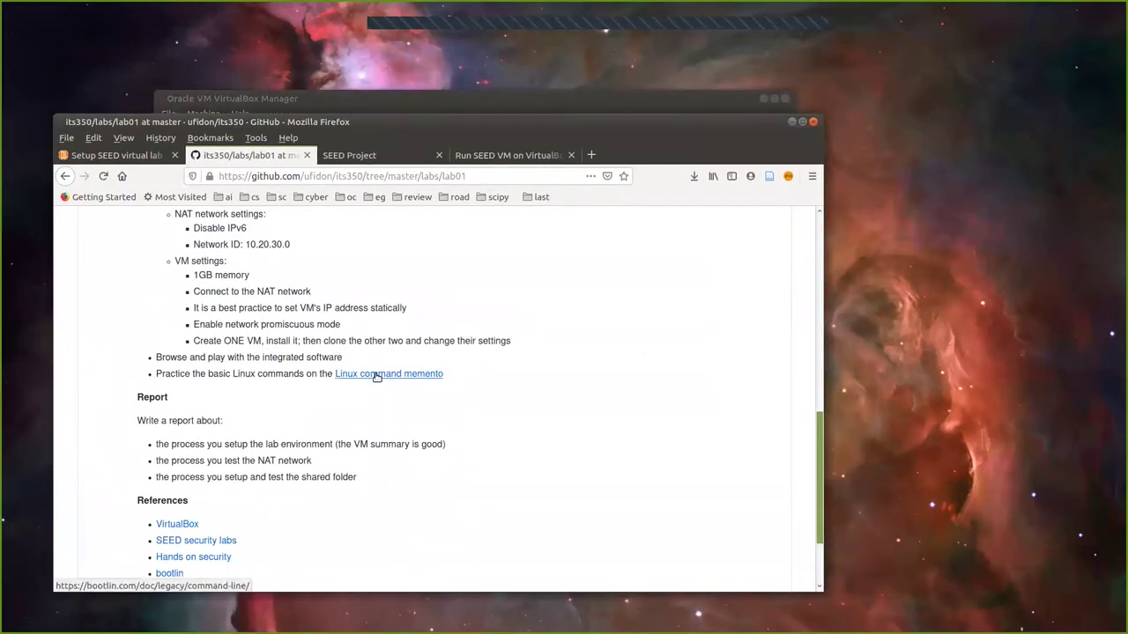
right_click(376, 375)
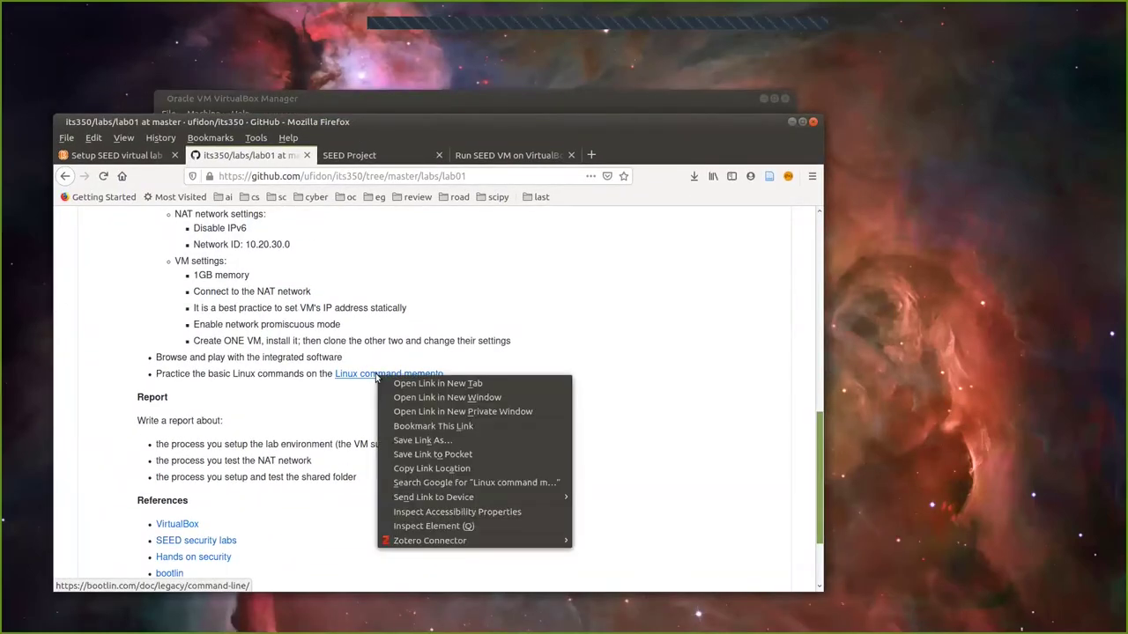
left_click(424, 385)
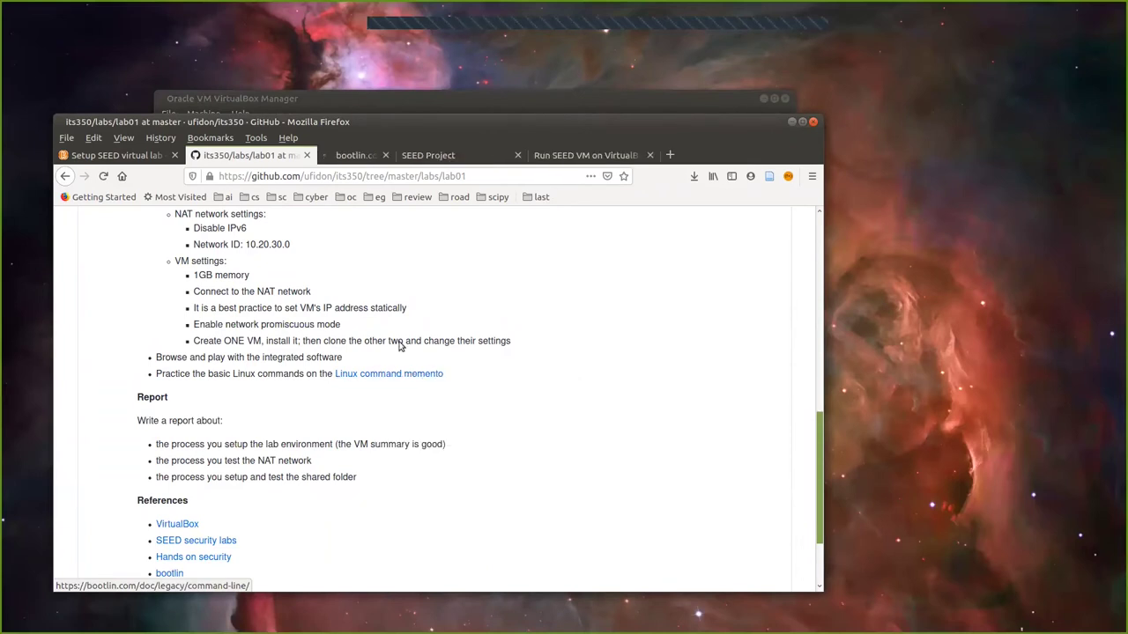
left_click(370, 156)
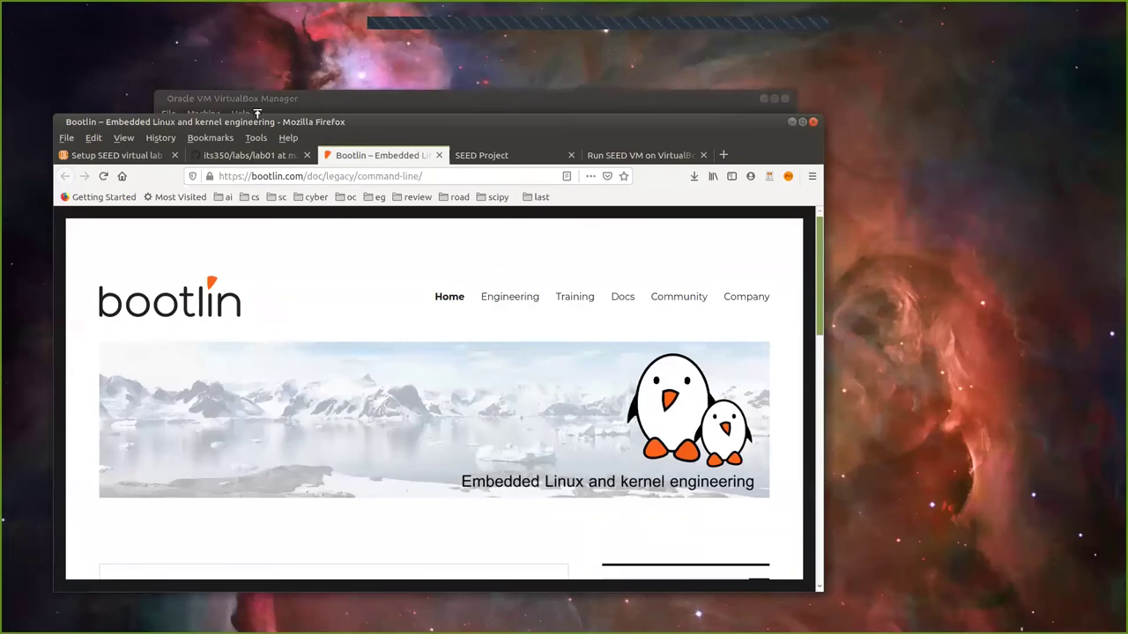
Step: Look through the Bootlin command-line file listing and open unix_linux_introduction.pdf in a new tab for viewing
left_click_drag(254, 117, 256, 78)
scroll(321, 401, "down", 3)
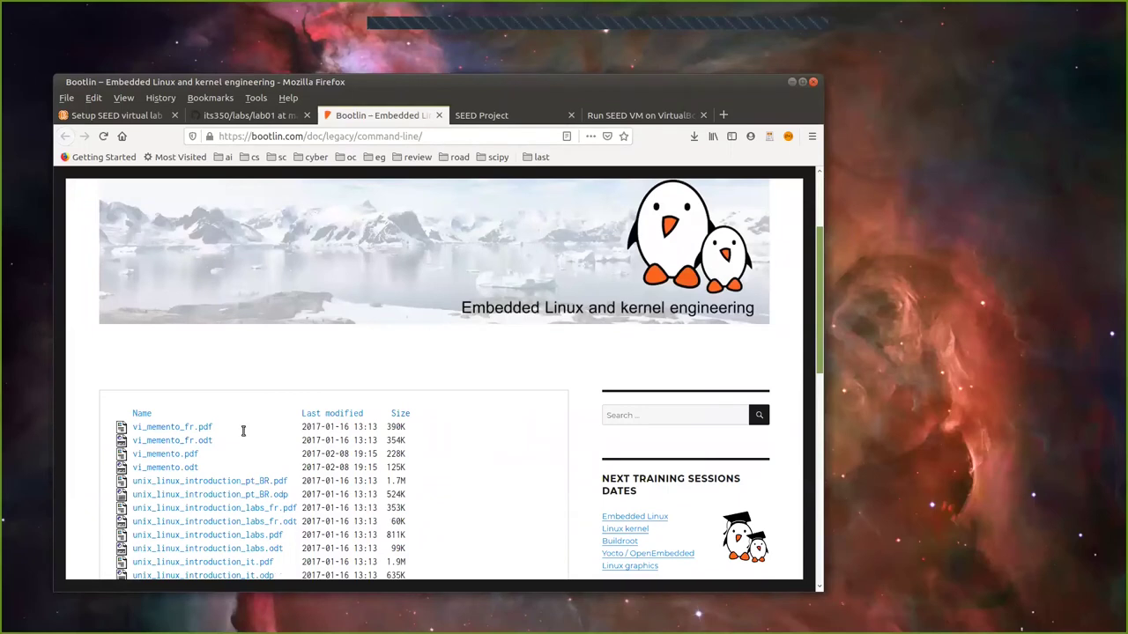
scroll(256, 401, "down", 2)
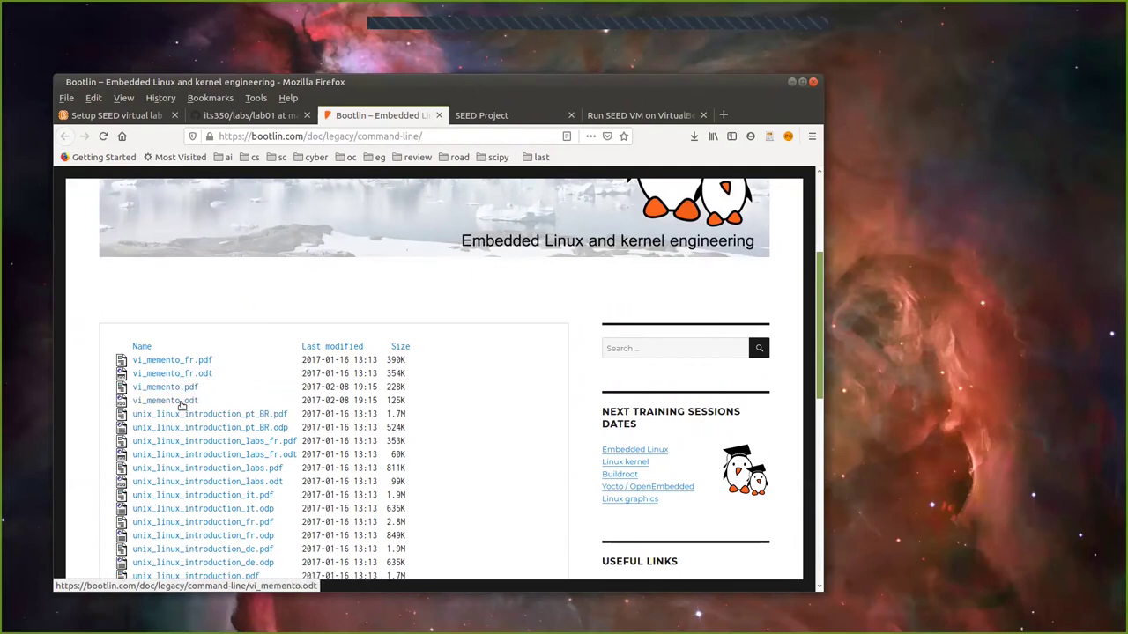
scroll(251, 408, "down", 2)
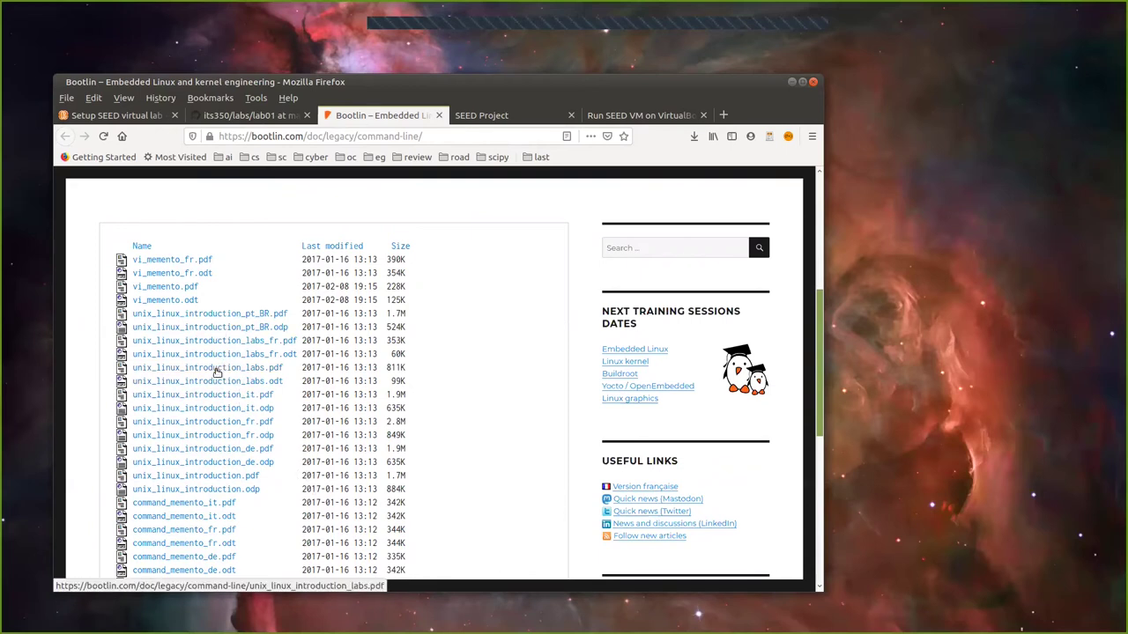
scroll(226, 464, "down", 3)
scroll(227, 458, "up", 2)
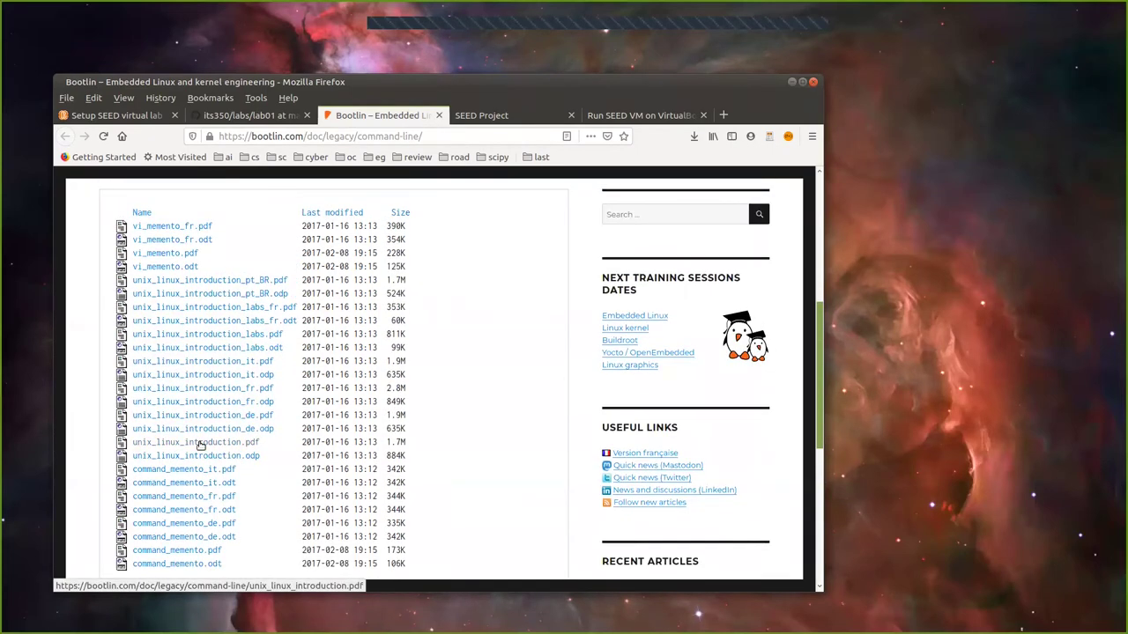
right_click(200, 448)
left_click(261, 452)
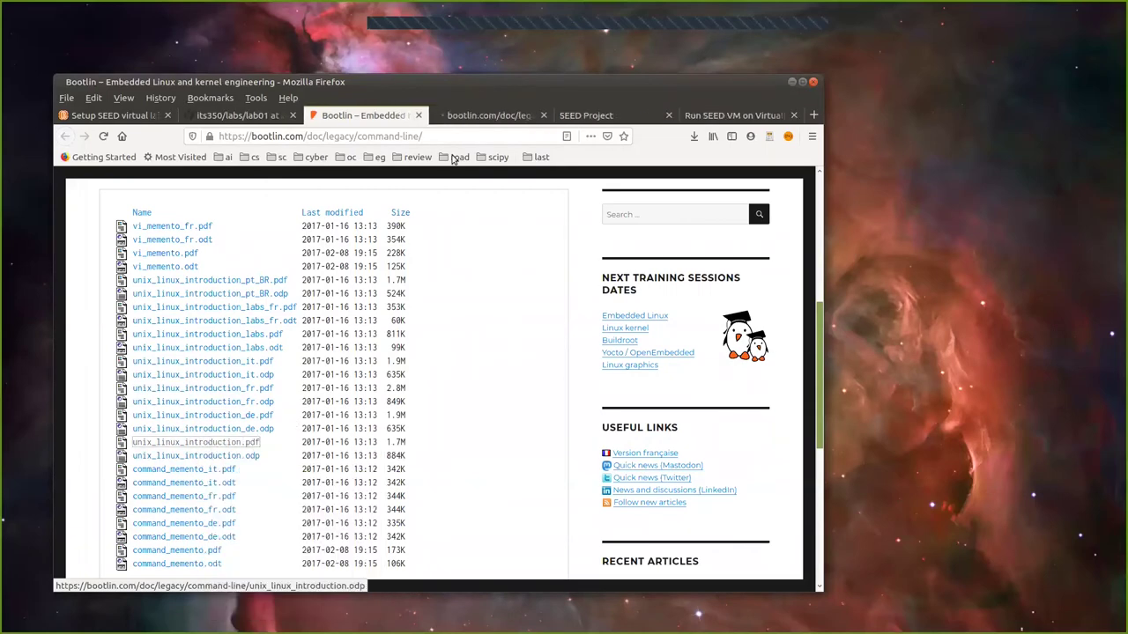
left_click(449, 115)
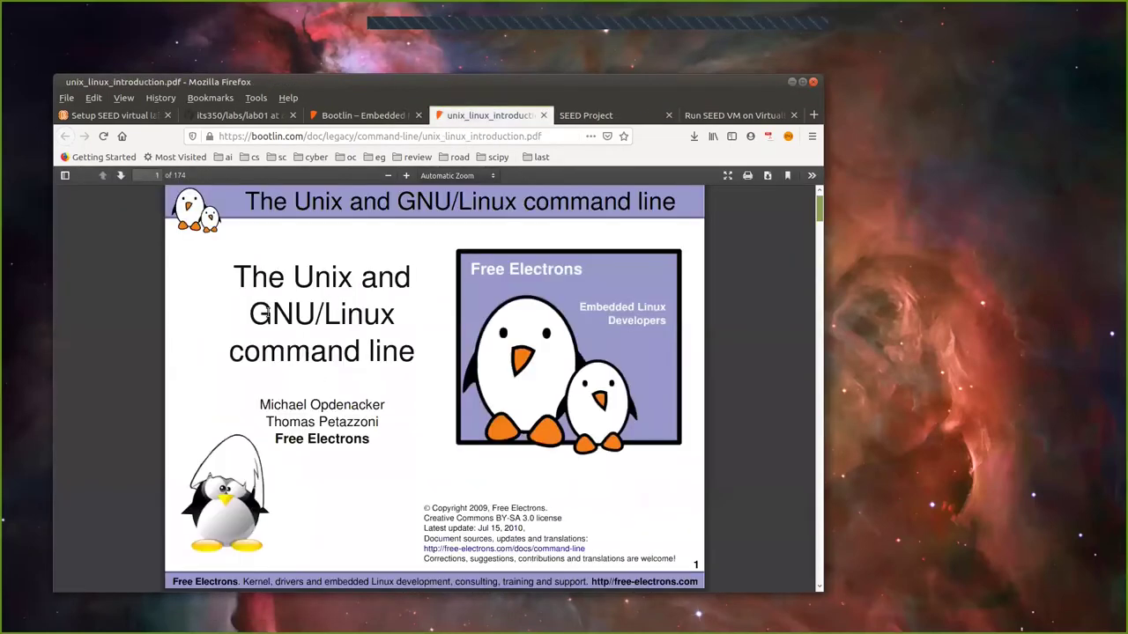
Step: Look through the opening slides of unix_linux_introduction.pdf, covering the command memento sheet page and training contents (1) to (4)
scroll(490, 370, "down", 5)
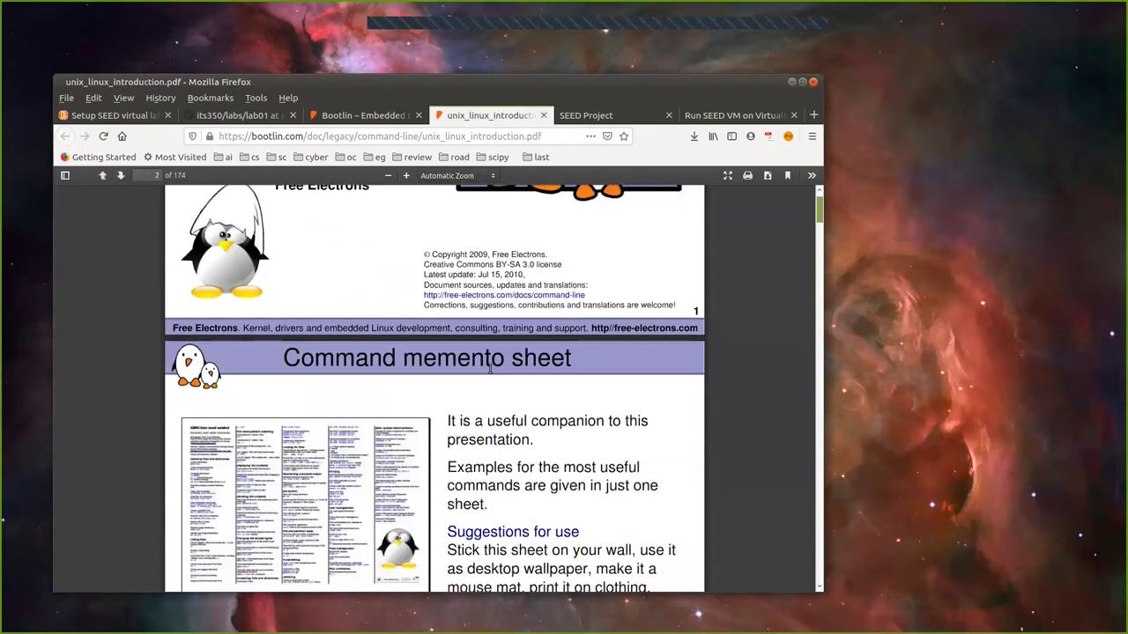
scroll(489, 370, "up", 4)
scroll(490, 370, "up", 2)
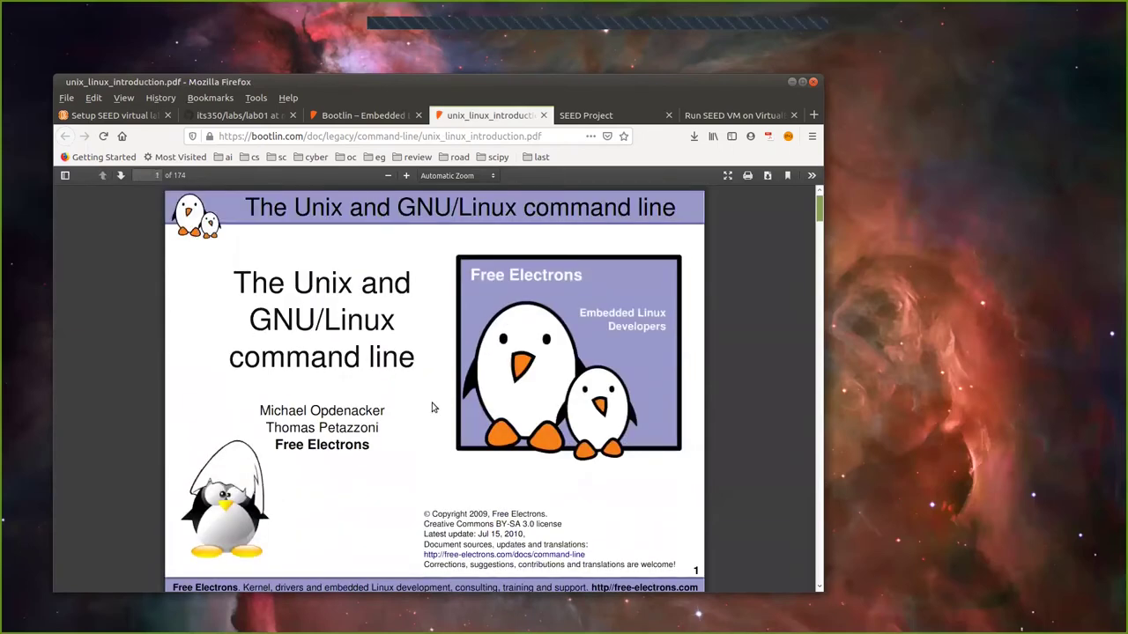
scroll(432, 407, "down", 15)
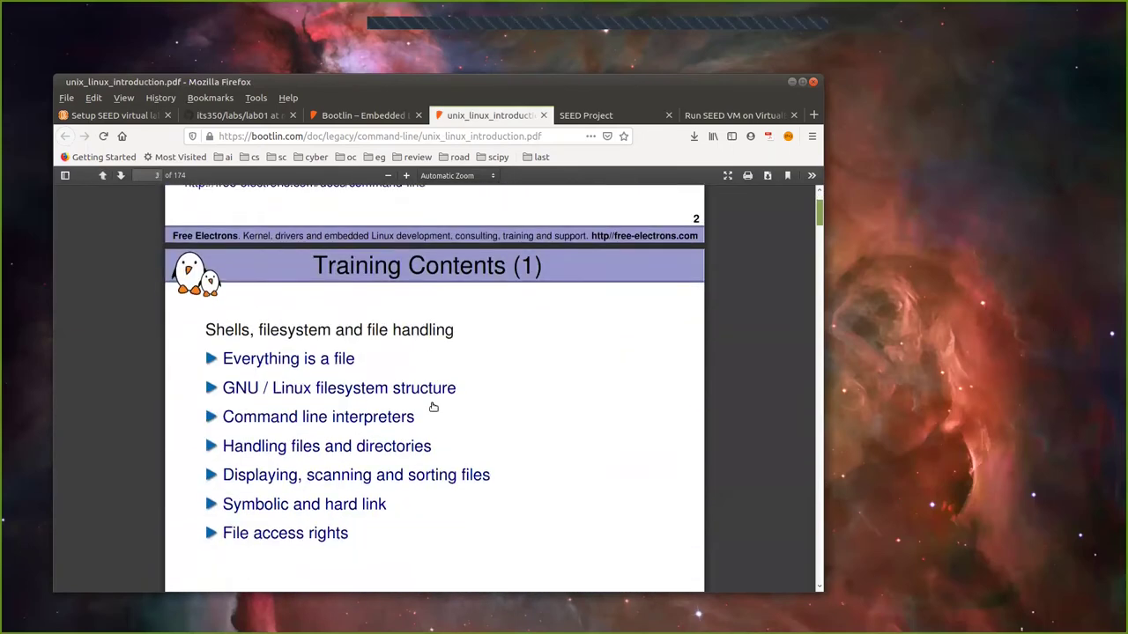
scroll(433, 407, "down", 2)
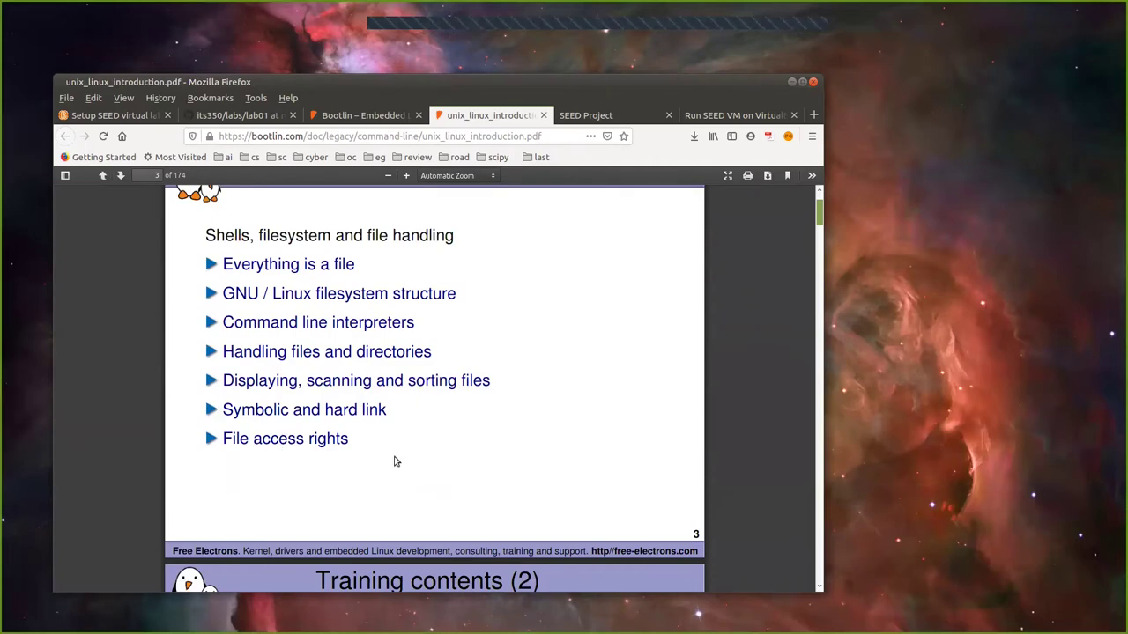
scroll(556, 420, "up", 10)
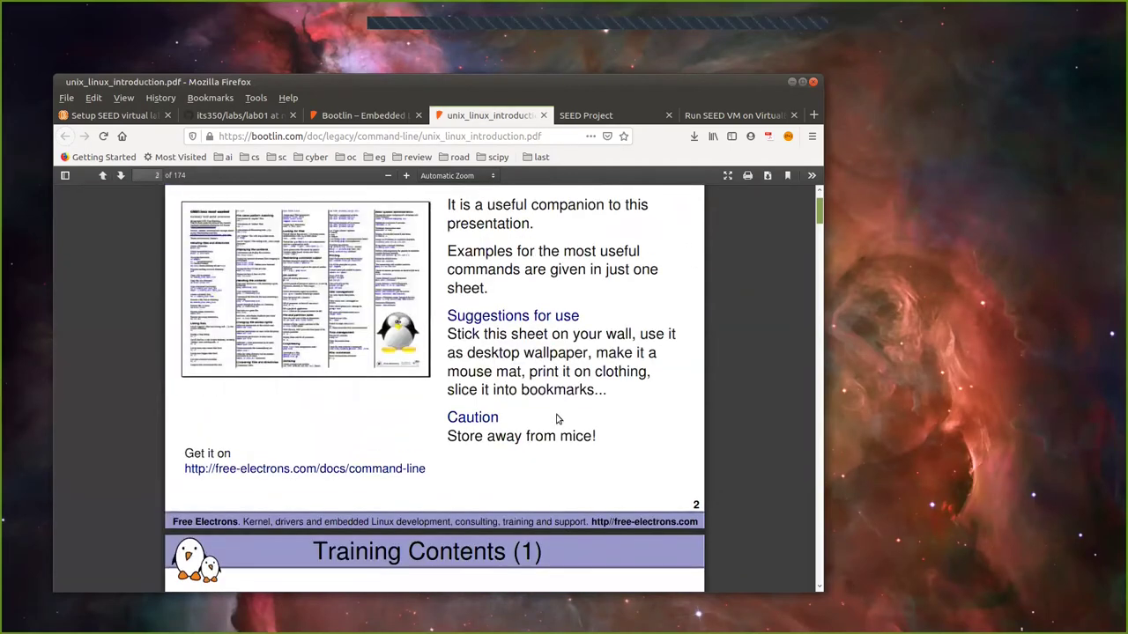
scroll(556, 414, "up", 1)
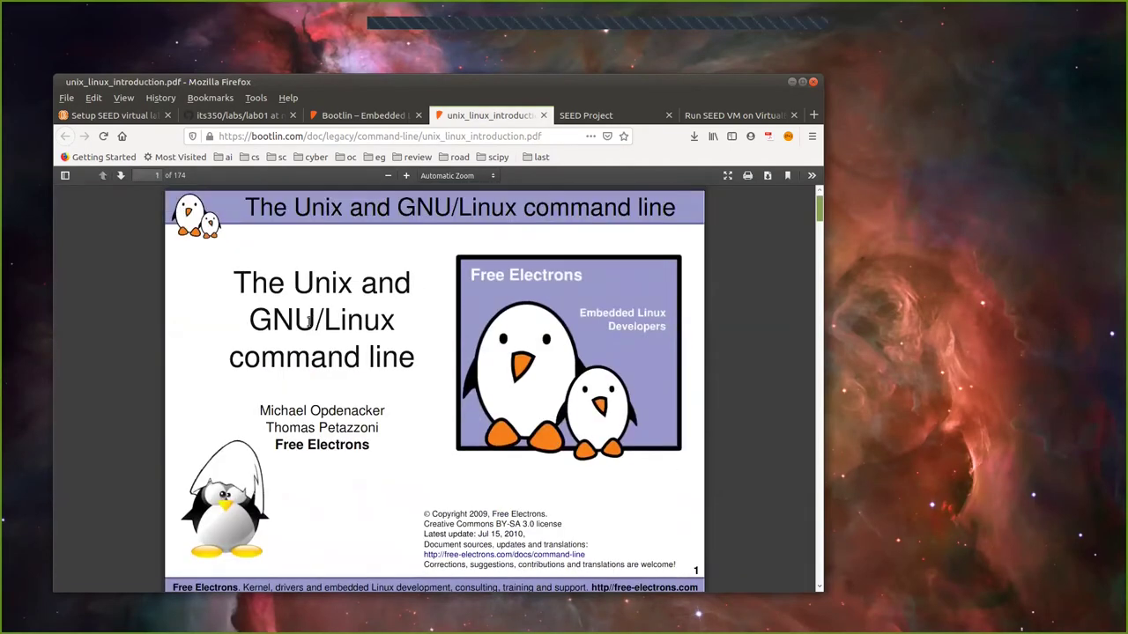
scroll(421, 361, "down", 10)
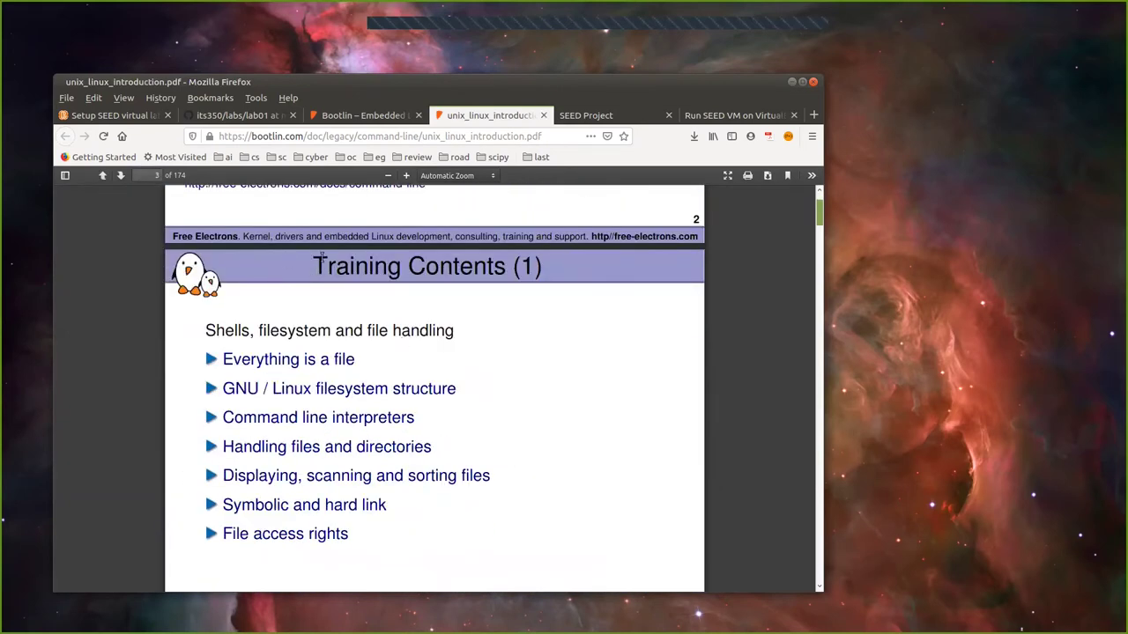
scroll(529, 426, "down", 5)
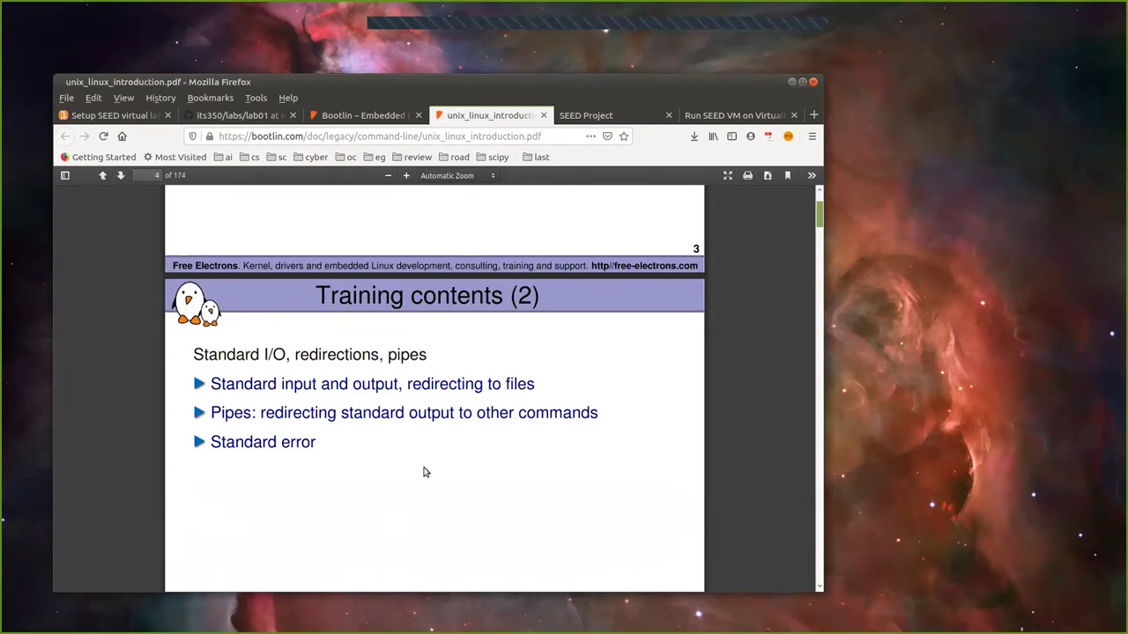
scroll(423, 472, "down", 1)
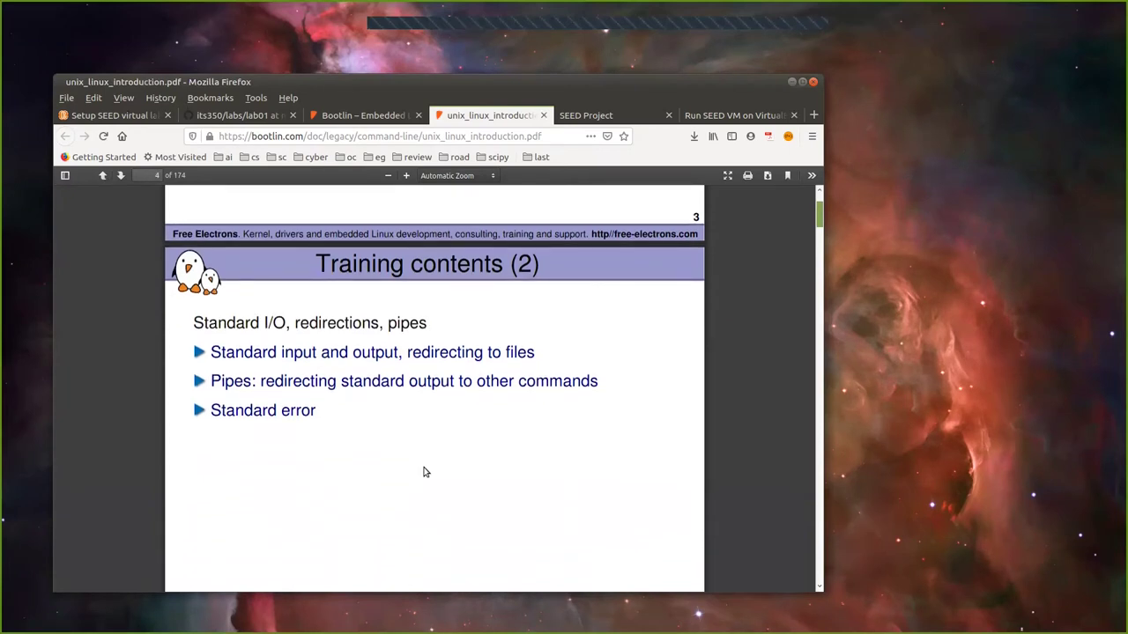
scroll(424, 472, "down", 5)
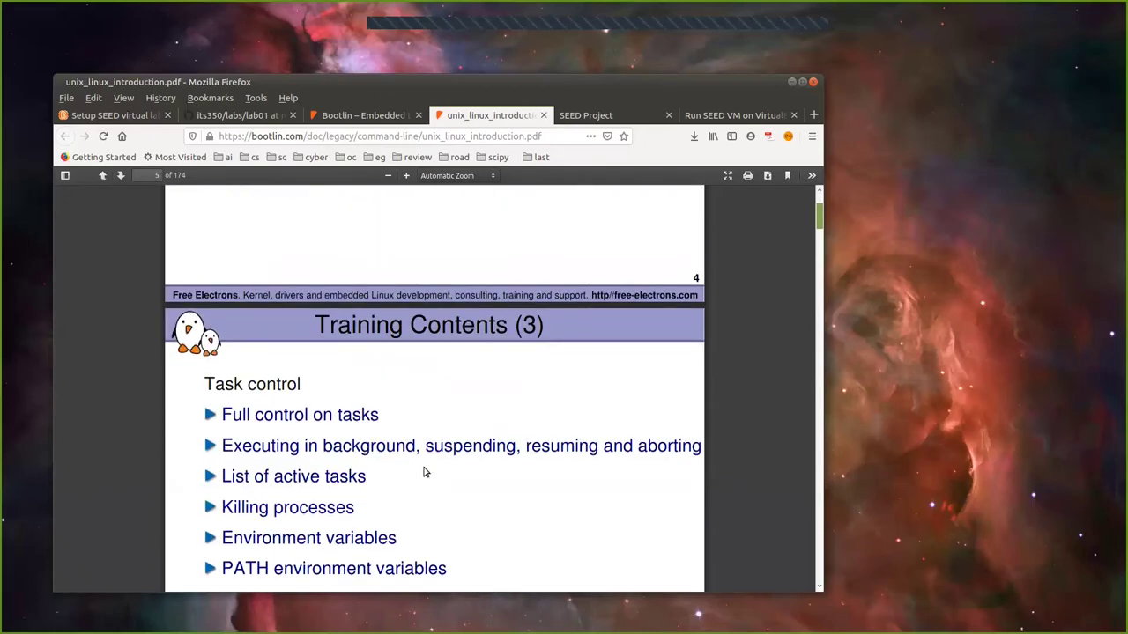
scroll(421, 465, "down", 2)
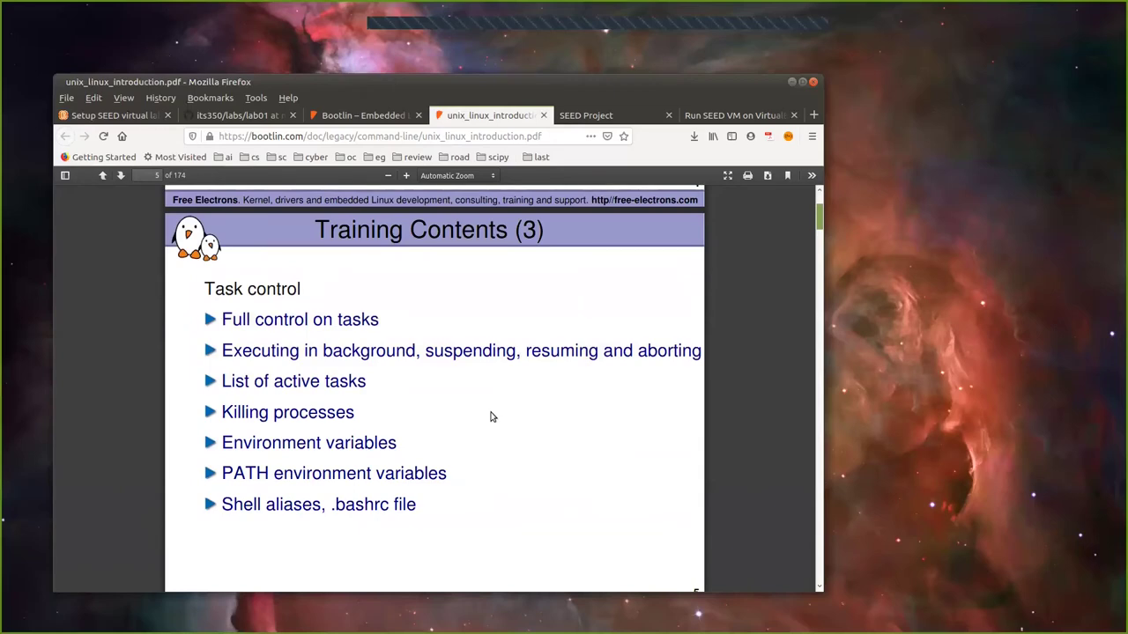
scroll(492, 417, "down", 5)
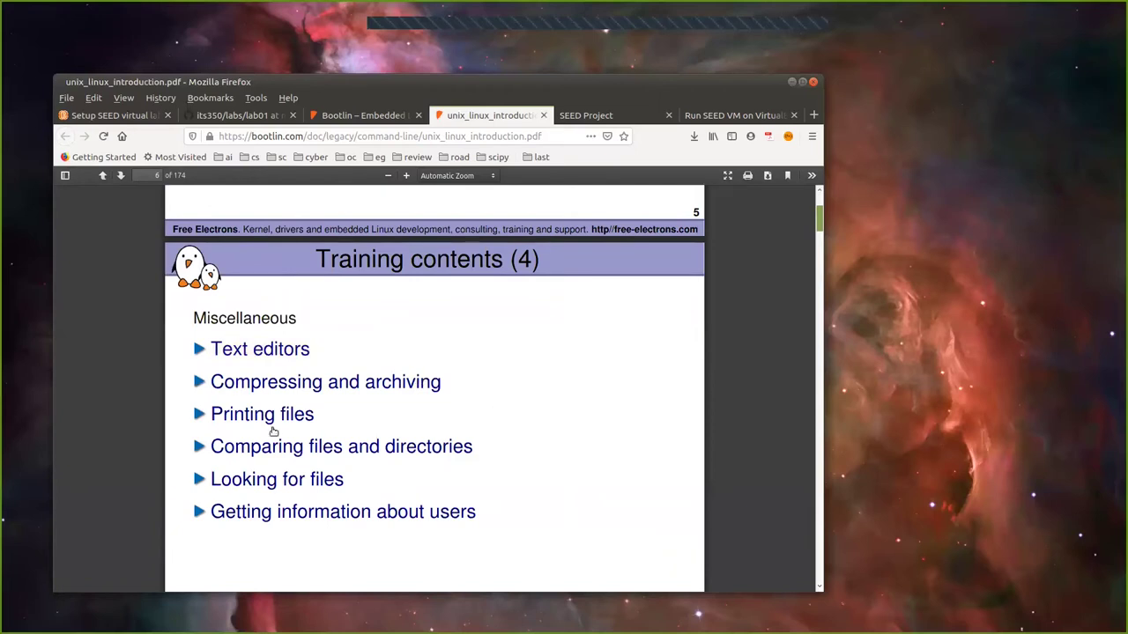
scroll(524, 475, "down", 5)
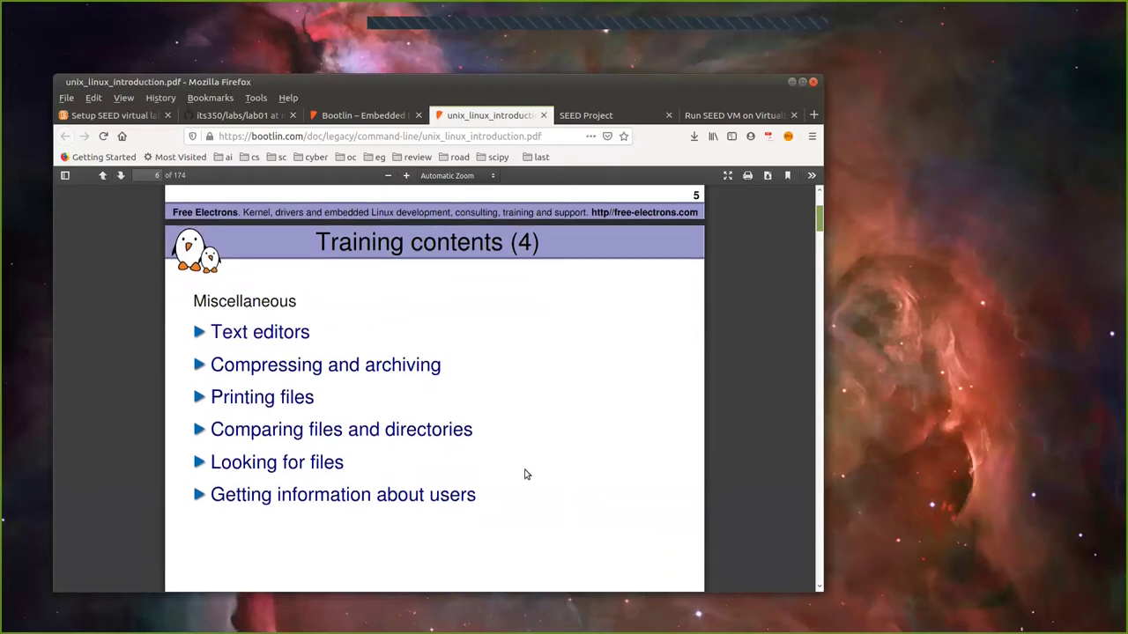
scroll(524, 474, "down", 2)
scroll(526, 473, "up", 2)
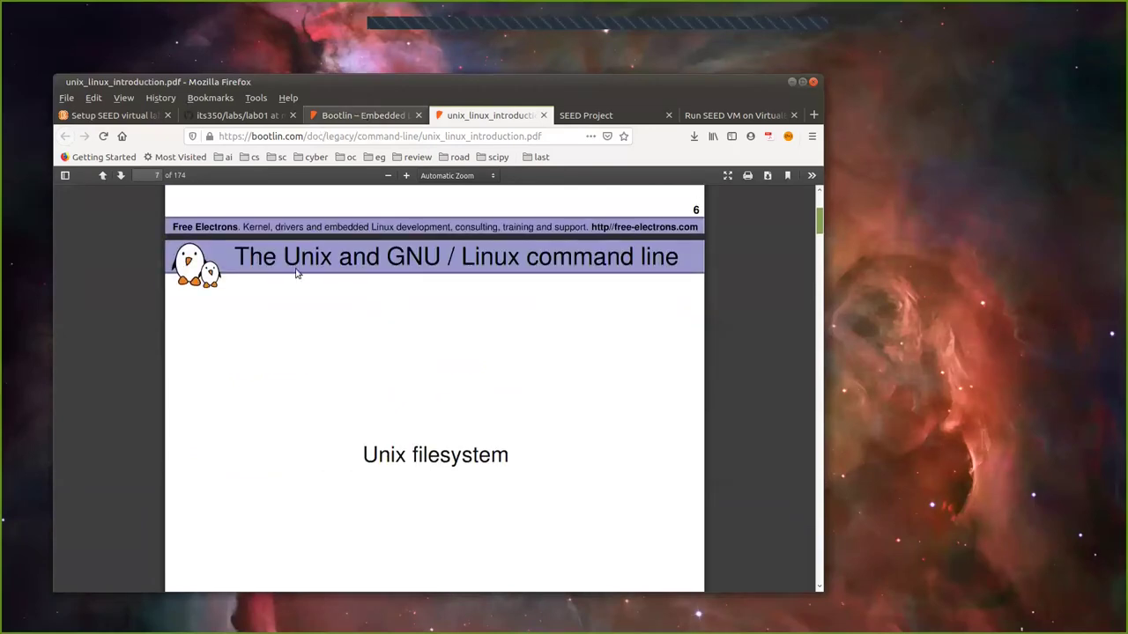
Step: Go back to the Bootlin file listing, open vi_memento.pdf in a new tab, and switch to it
left_click(361, 115)
scroll(193, 365, "up", 2)
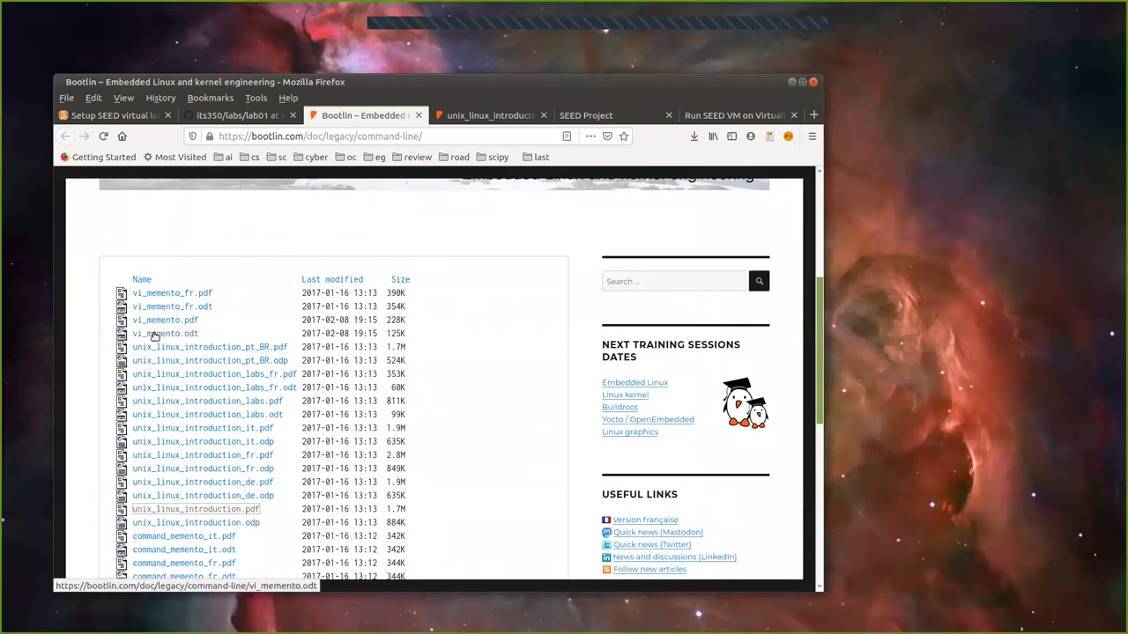
right_click(159, 322)
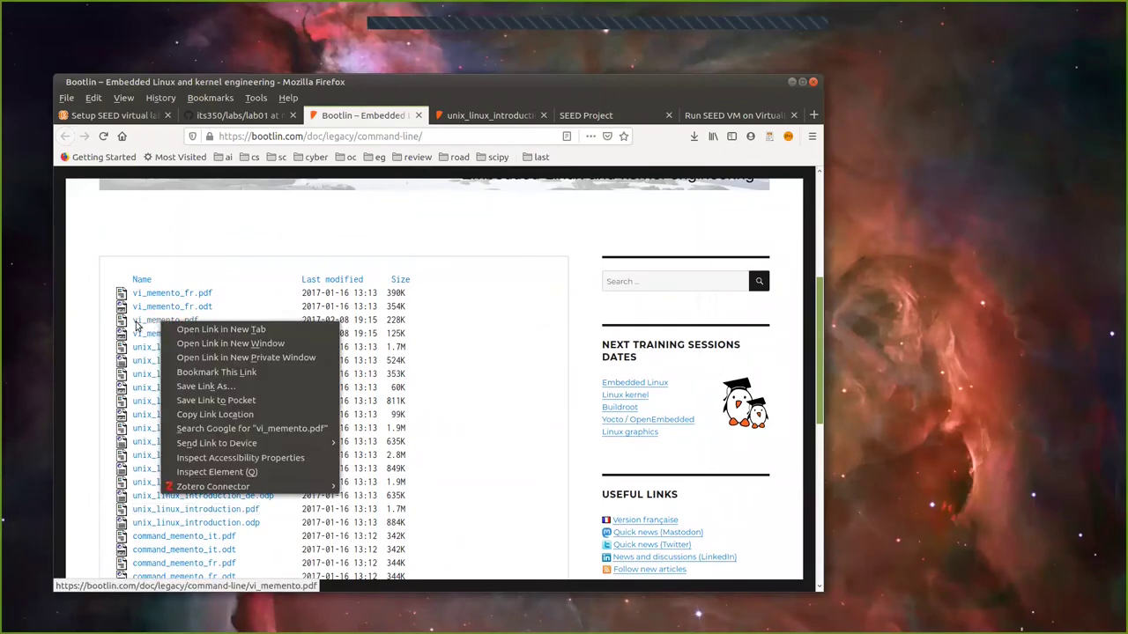
left_click(198, 329)
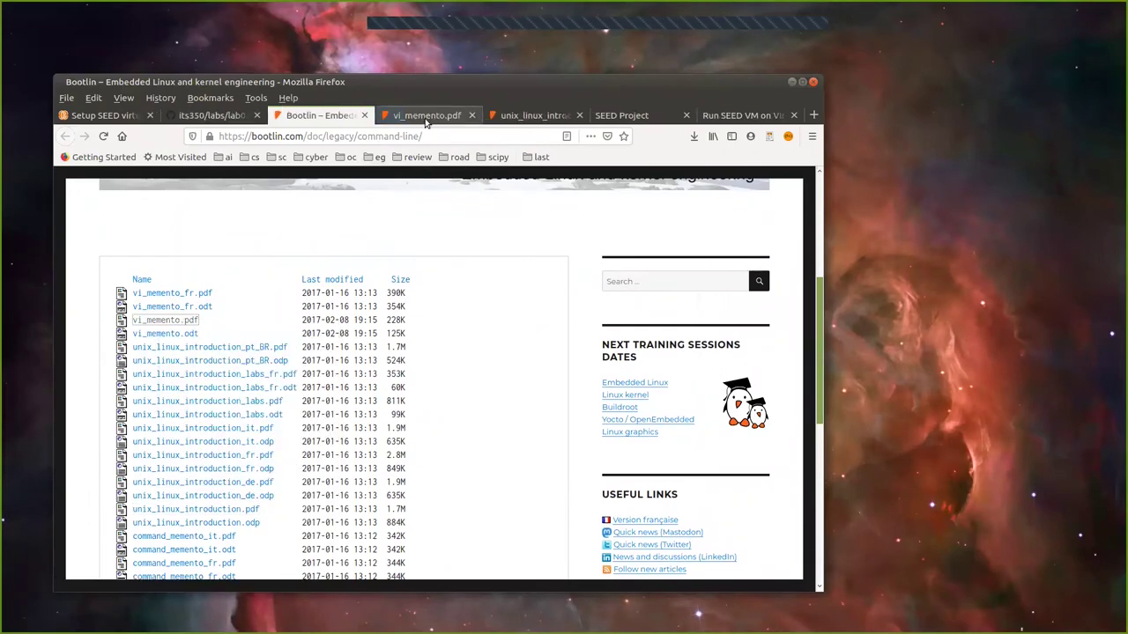
left_click(422, 115)
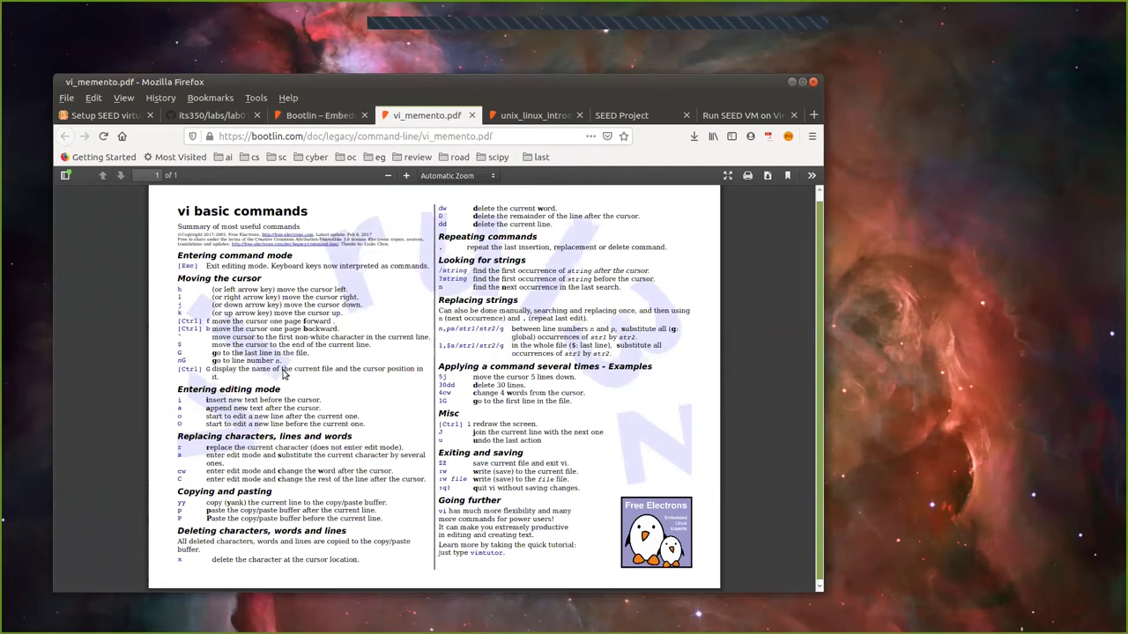
Step: Return to the Bootlin file listing, open command_memento.pdf in a new tab, and switch to it
left_click(316, 122)
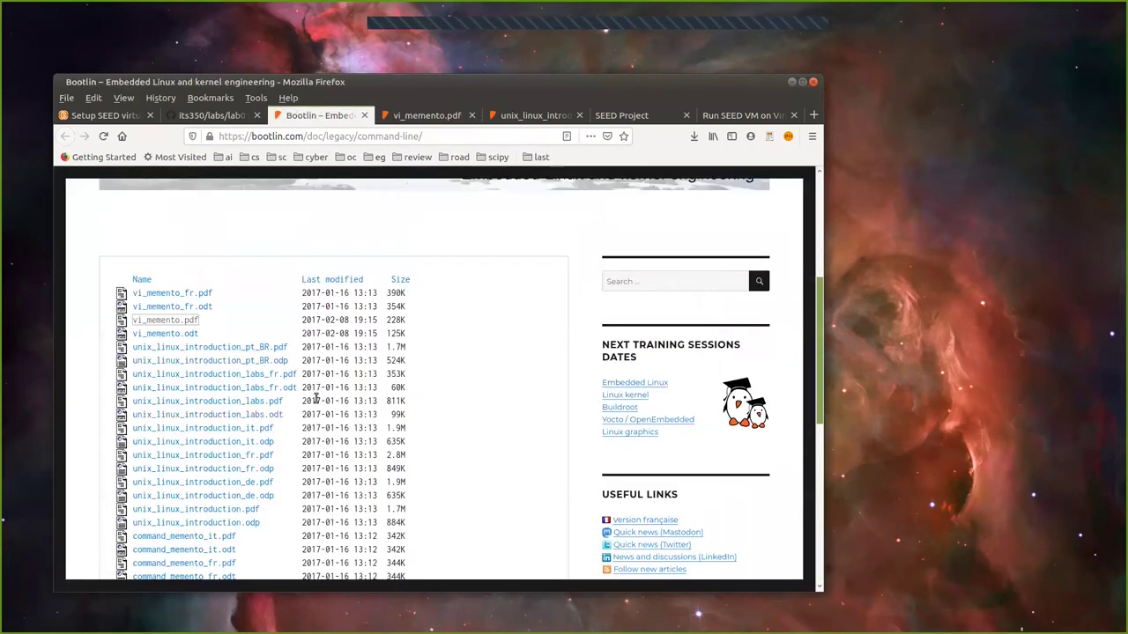
scroll(450, 408, "down", 4)
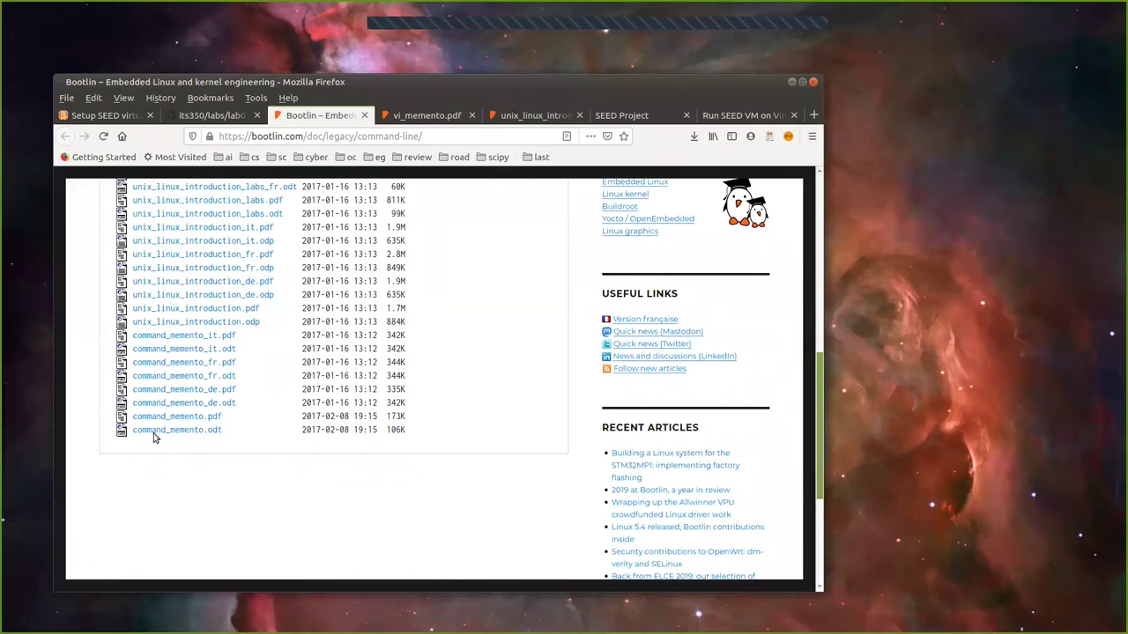
right_click(168, 420)
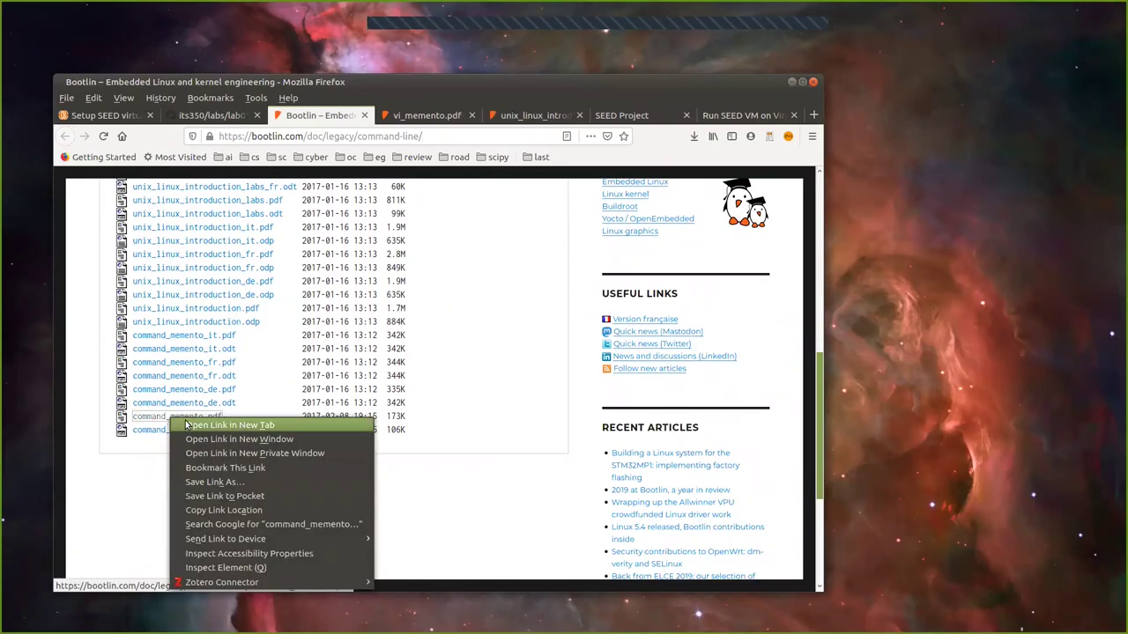
left_click(189, 426)
left_click(370, 115)
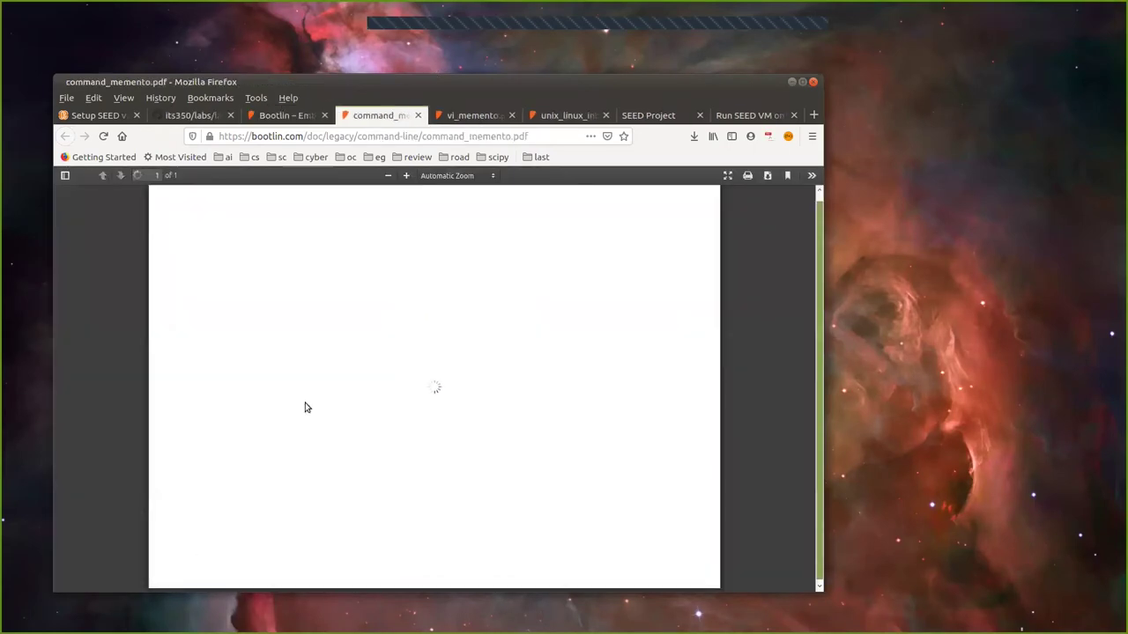
Step: Enlarge command_memento.pdf to 130%, widen the browser window to fit the page, and look over its command sections
key("ctrl+plus")
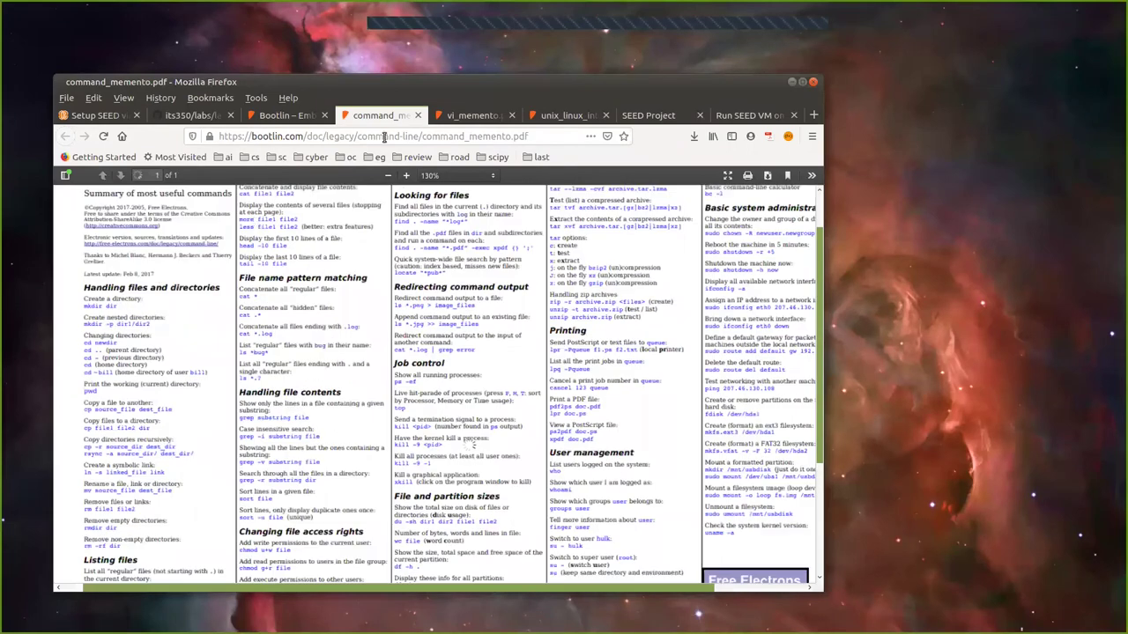
left_click_drag(814, 560, 1045, 602)
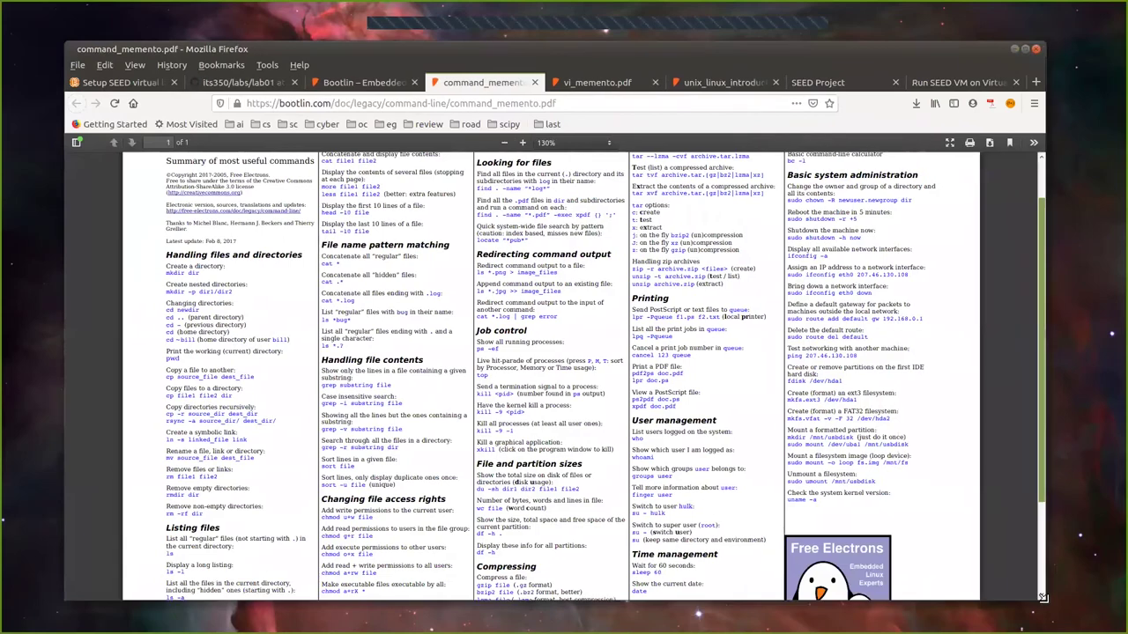
scroll(220, 346, "up", 1)
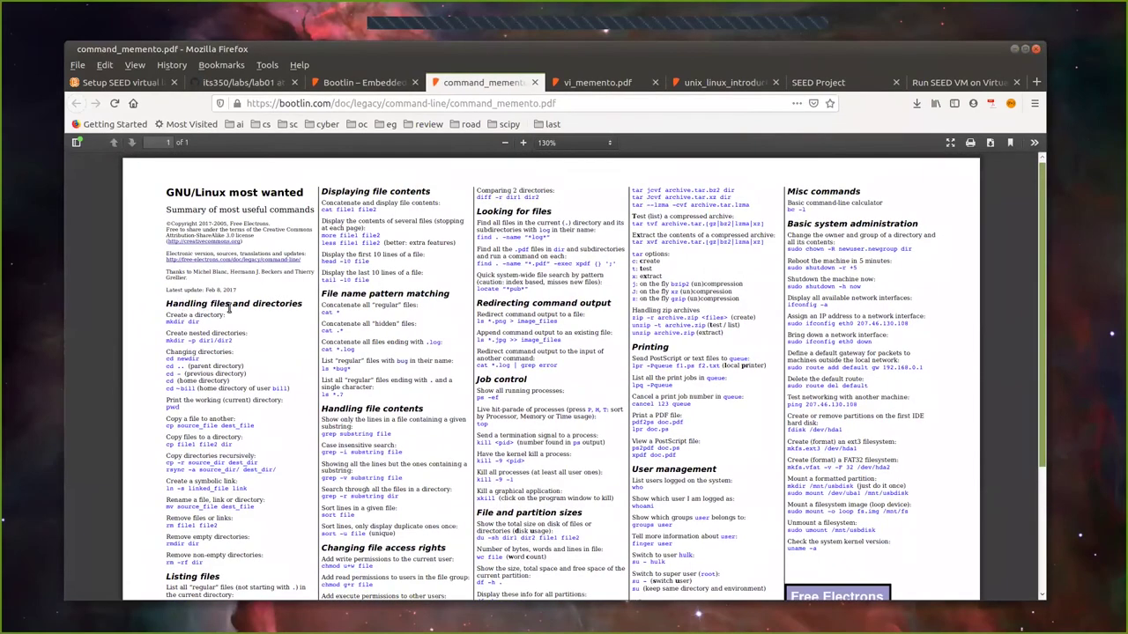
scroll(184, 477, "down", 2)
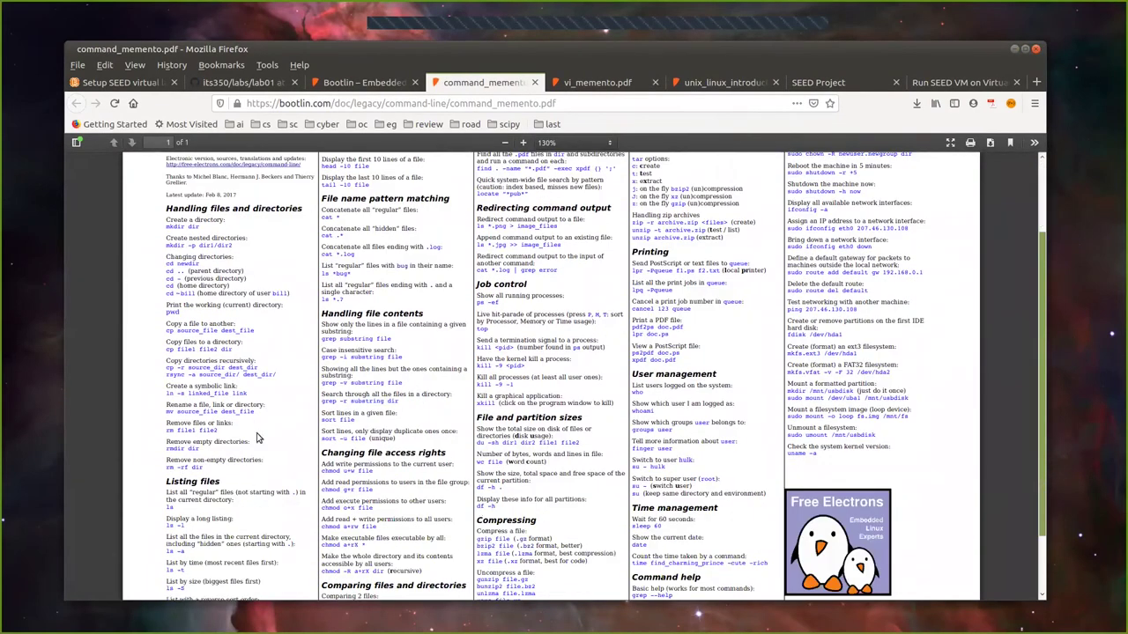
scroll(261, 427, "up", 2)
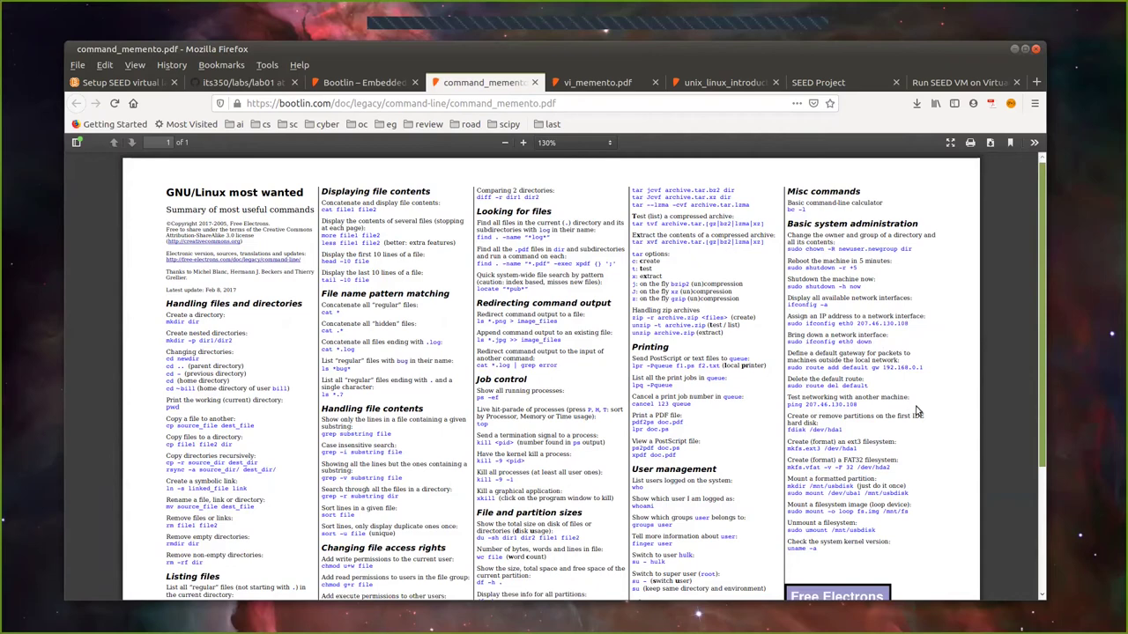
scroll(924, 440, "down", 1)
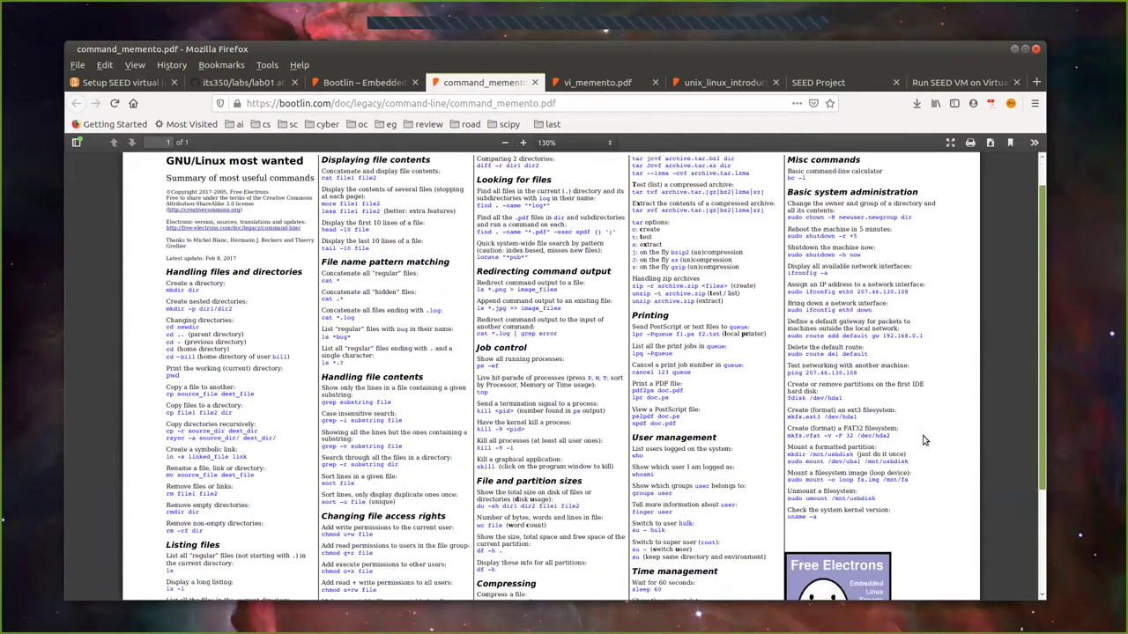
scroll(924, 440, "up", 1)
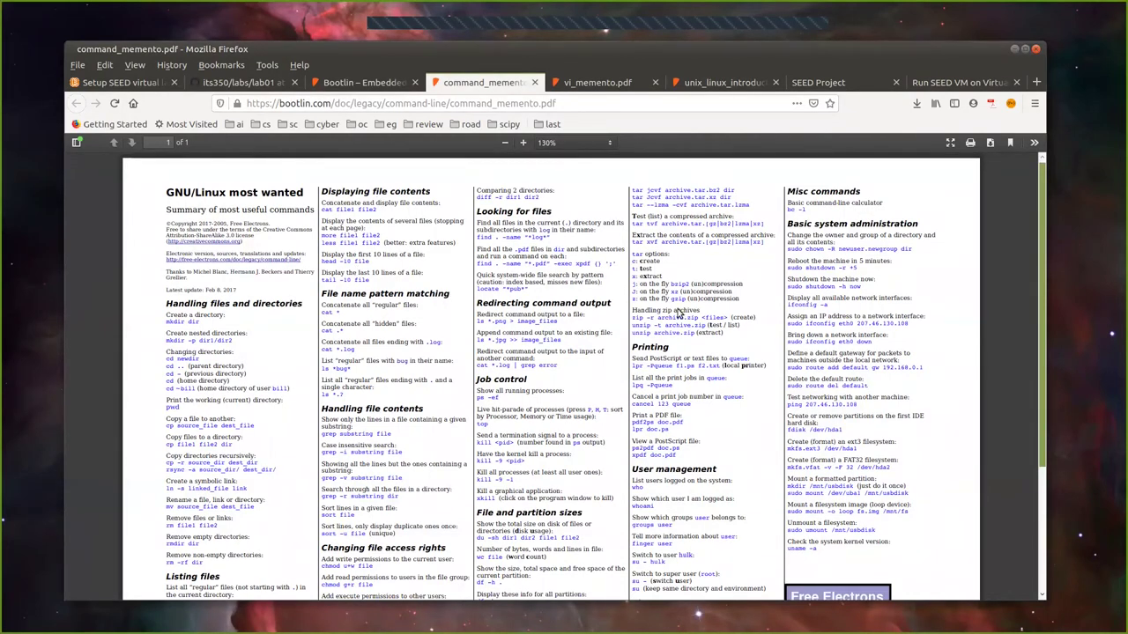
Step: Switch to VirtualBox Manager and create a full clone of seed1's current machine state, named seed3
left_click(1014, 49)
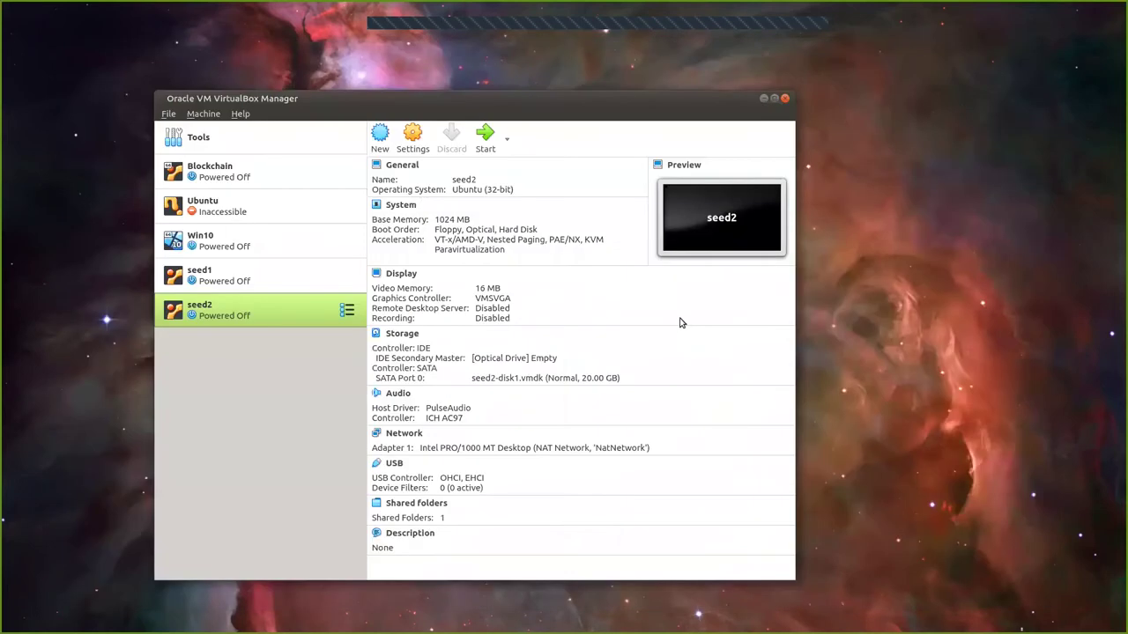
left_click(236, 277)
right_click(236, 277)
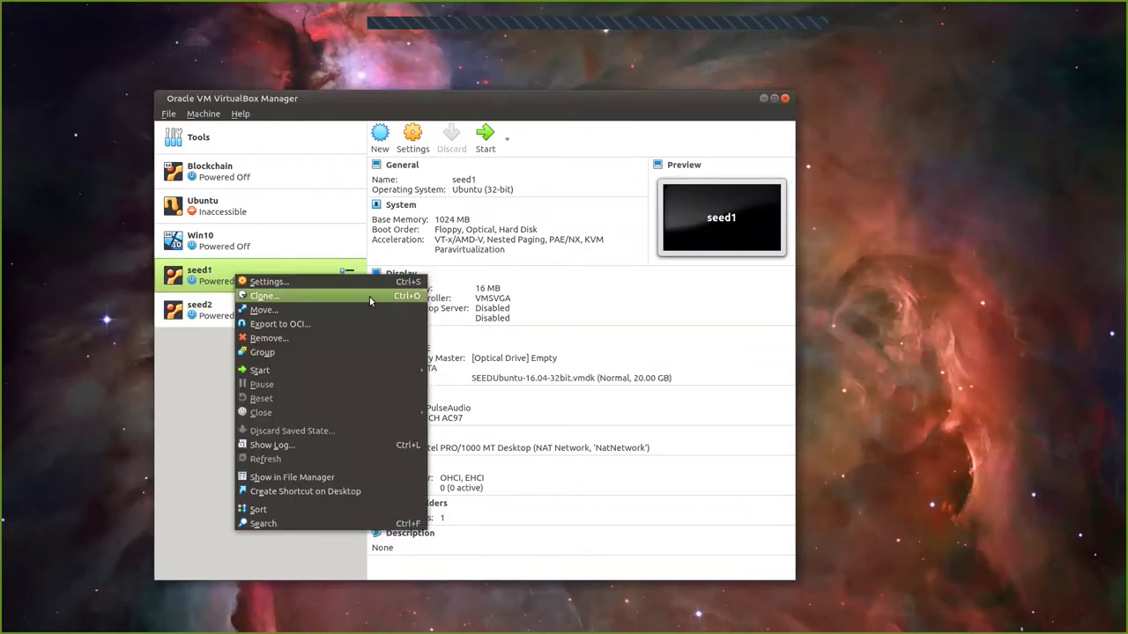
left_click(369, 296)
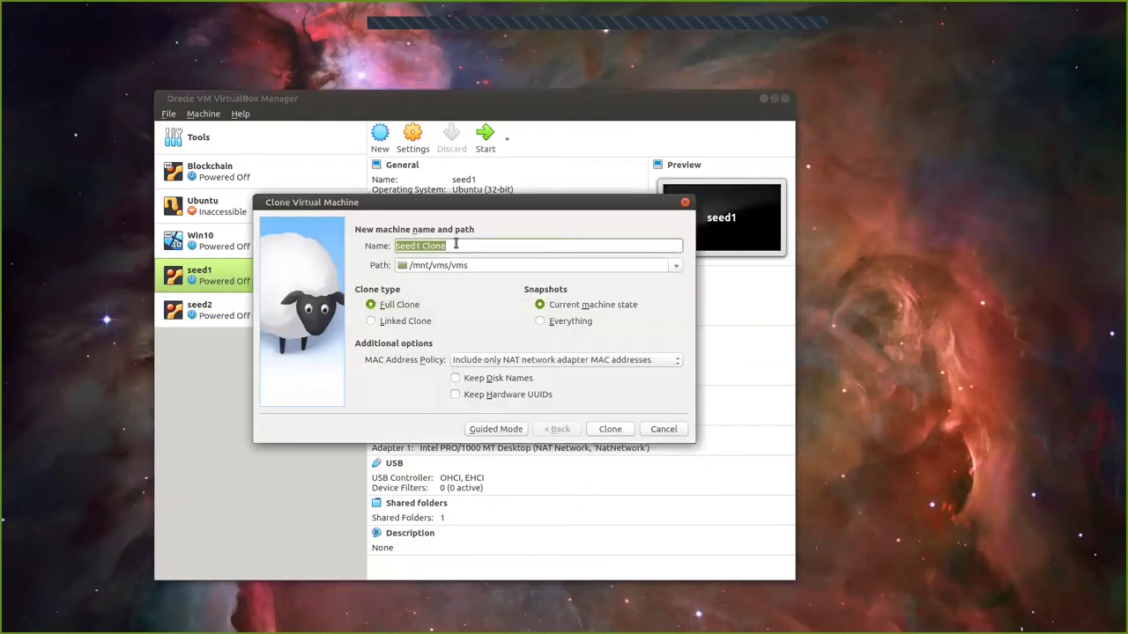
left_click(455, 245)
double_click(433, 245)
key("BackSpace")
type("3")
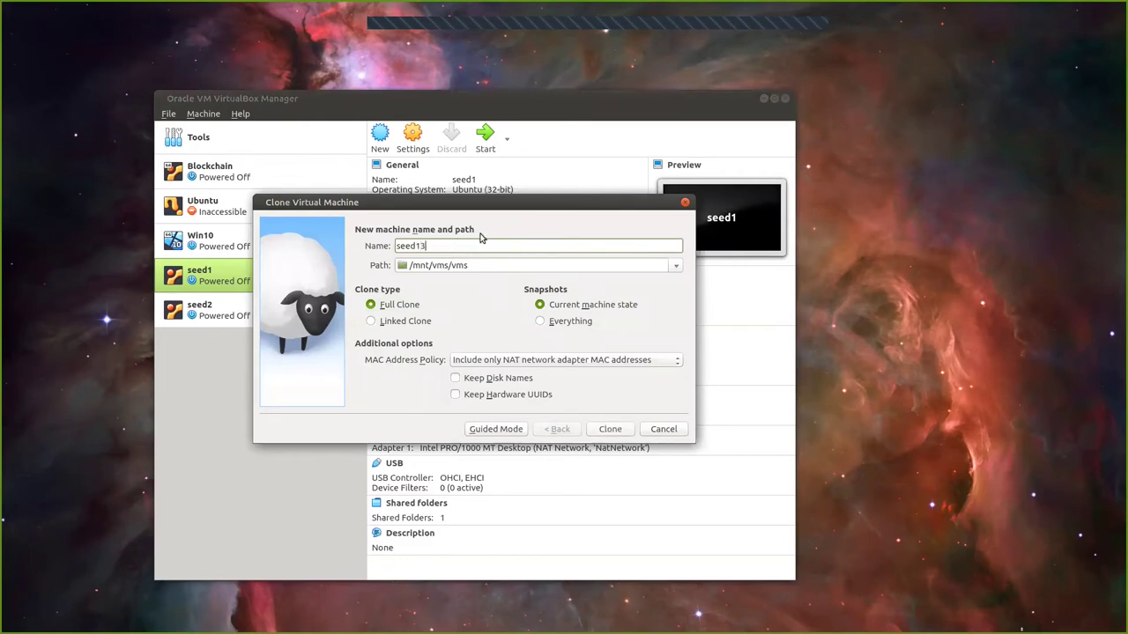
key("Left")
key("BackSpace")
left_click(611, 431)
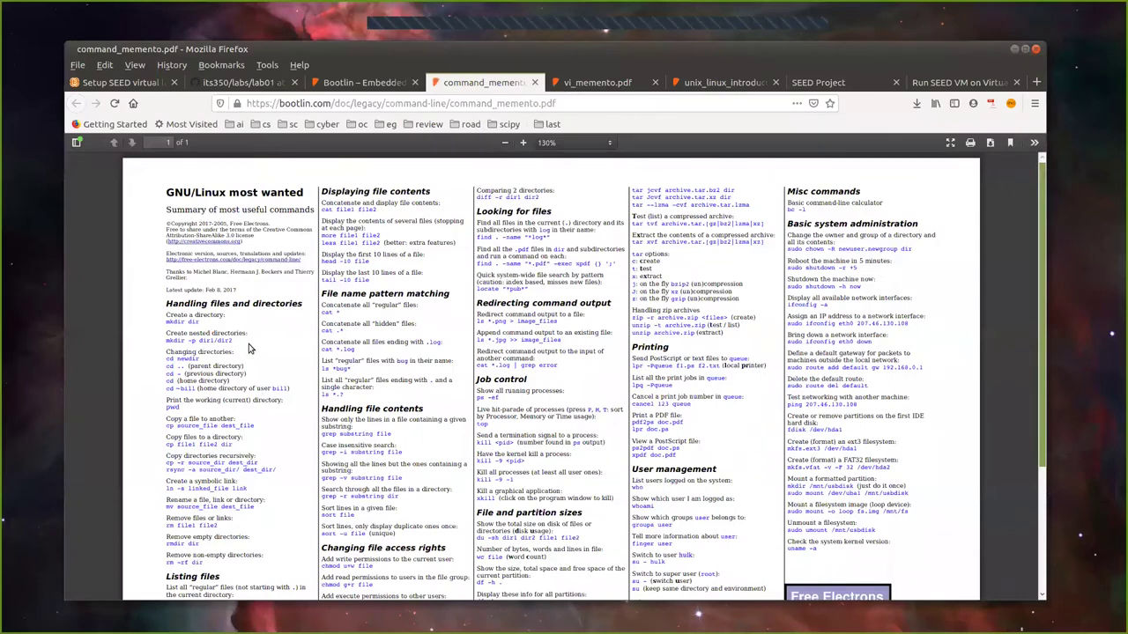
Step: Read the commands under Handling files and directories and Listing files in command_memento.pdf
scroll(168, 275, "down", 1)
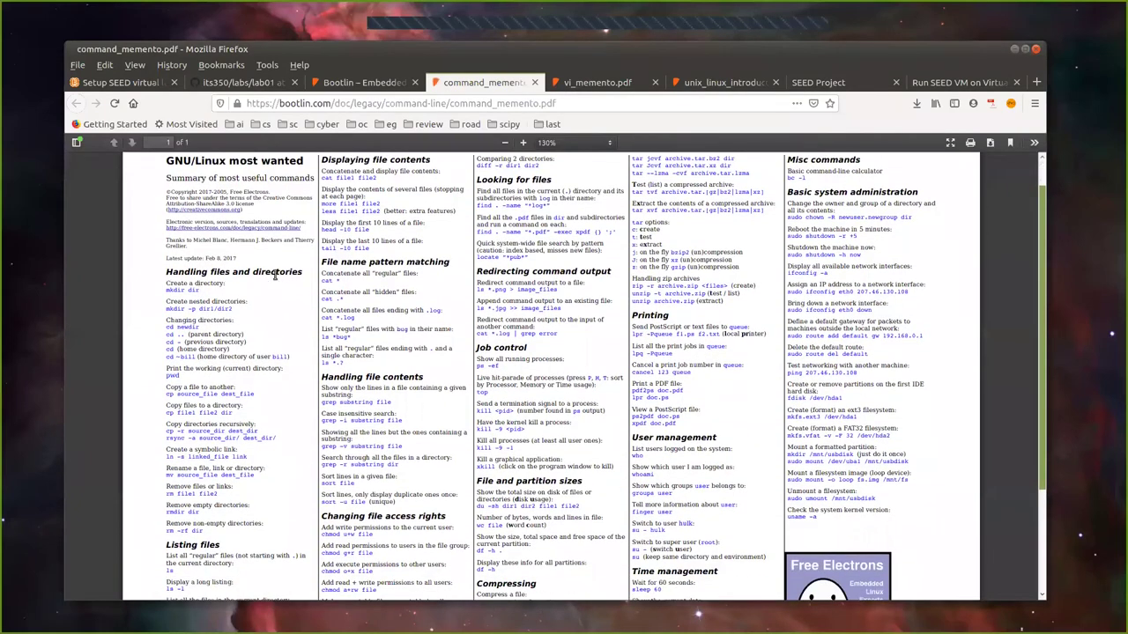
scroll(286, 295, "down", 1)
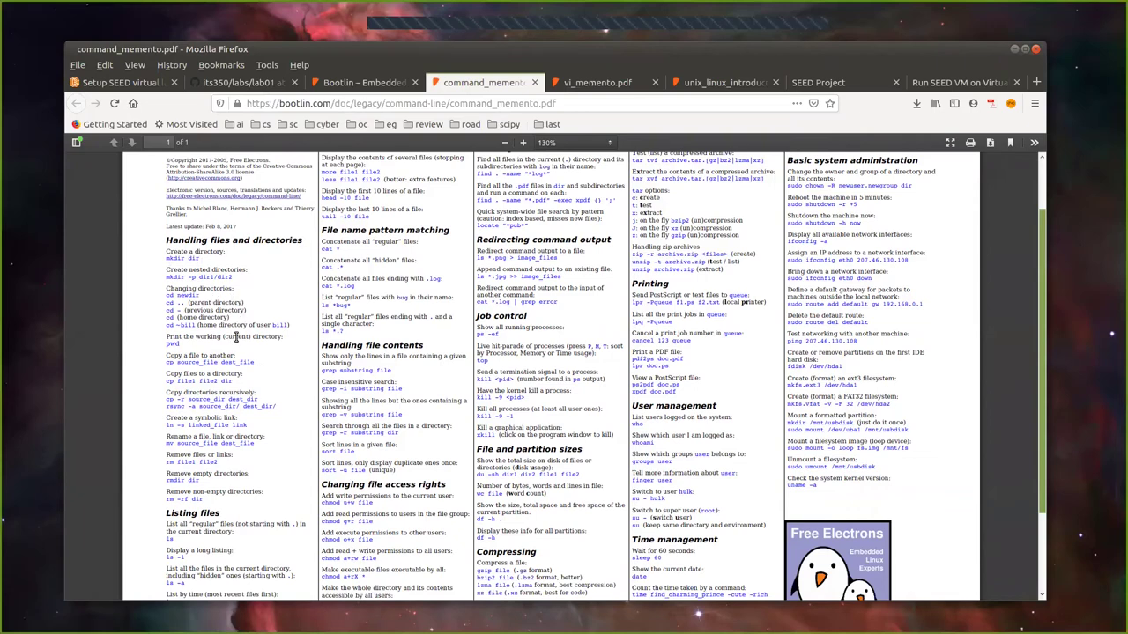
scroll(172, 475, "down", 1)
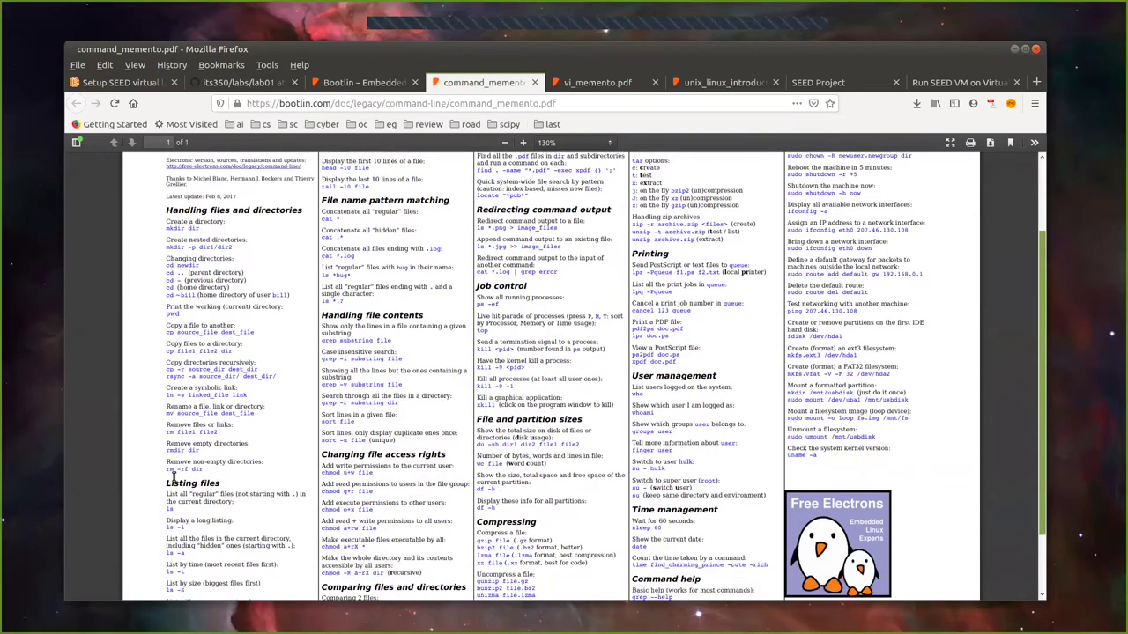
scroll(228, 498, "down", 1)
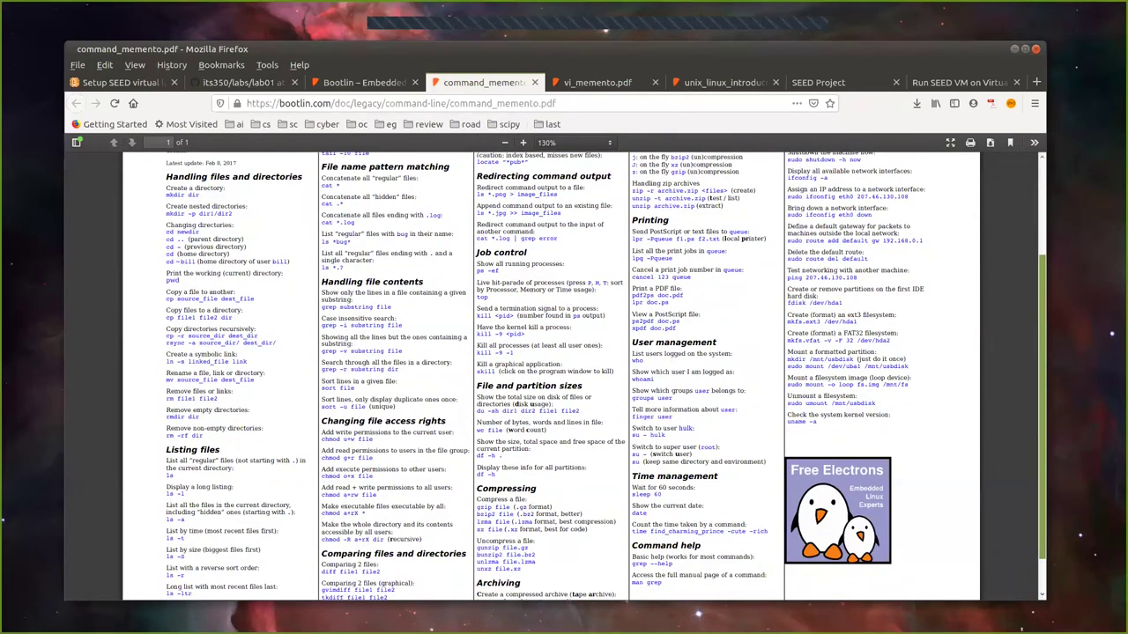
Step: Open a terminal in the share folder from the file manager, minimize the file manager, and place the terminal over the PDF
left_click(605, 31)
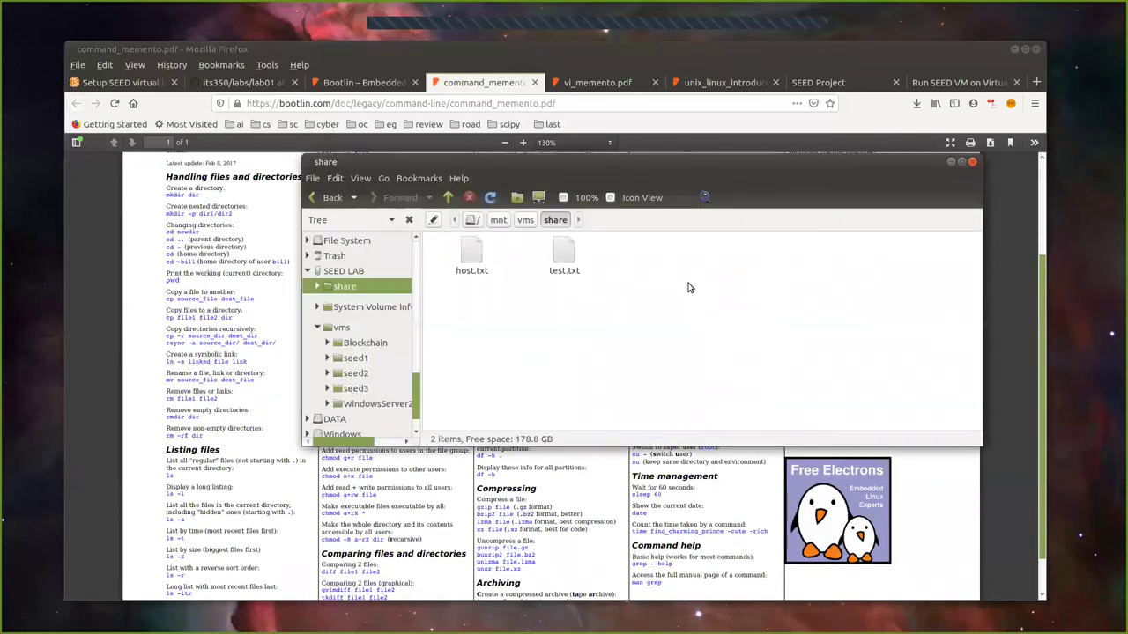
right_click(656, 265)
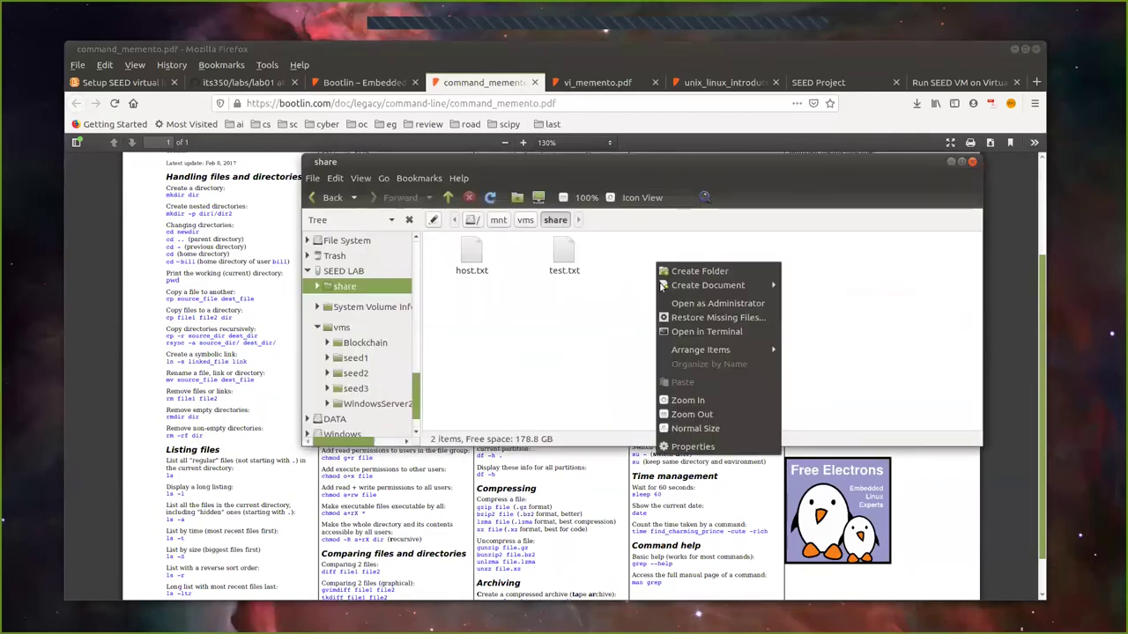
left_click(702, 332)
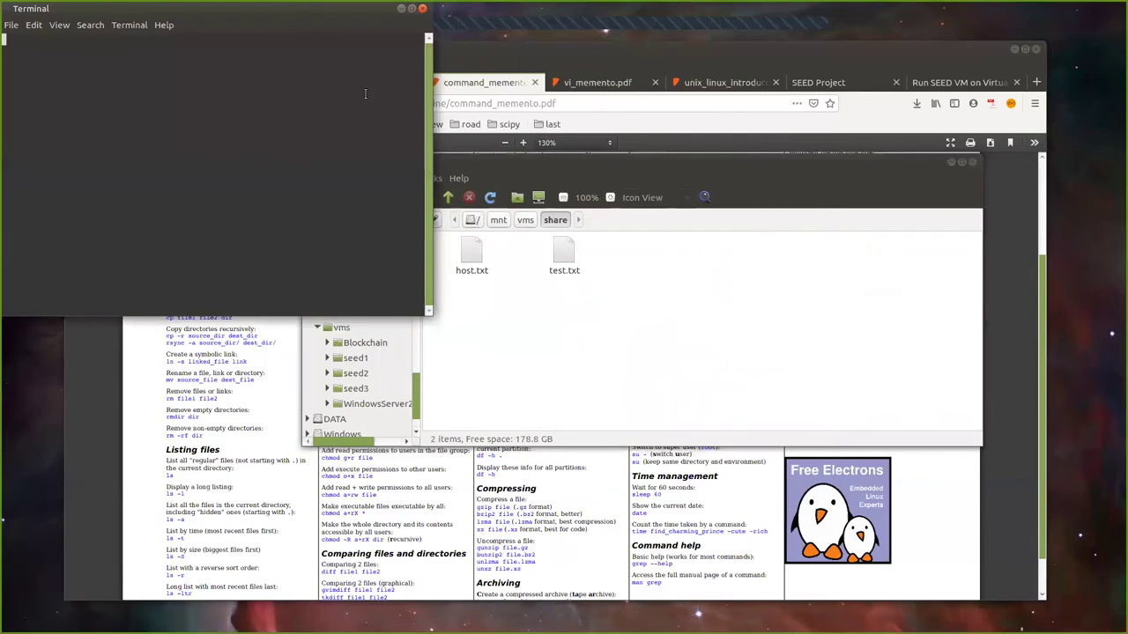
left_click_drag(370, 17, 804, 251)
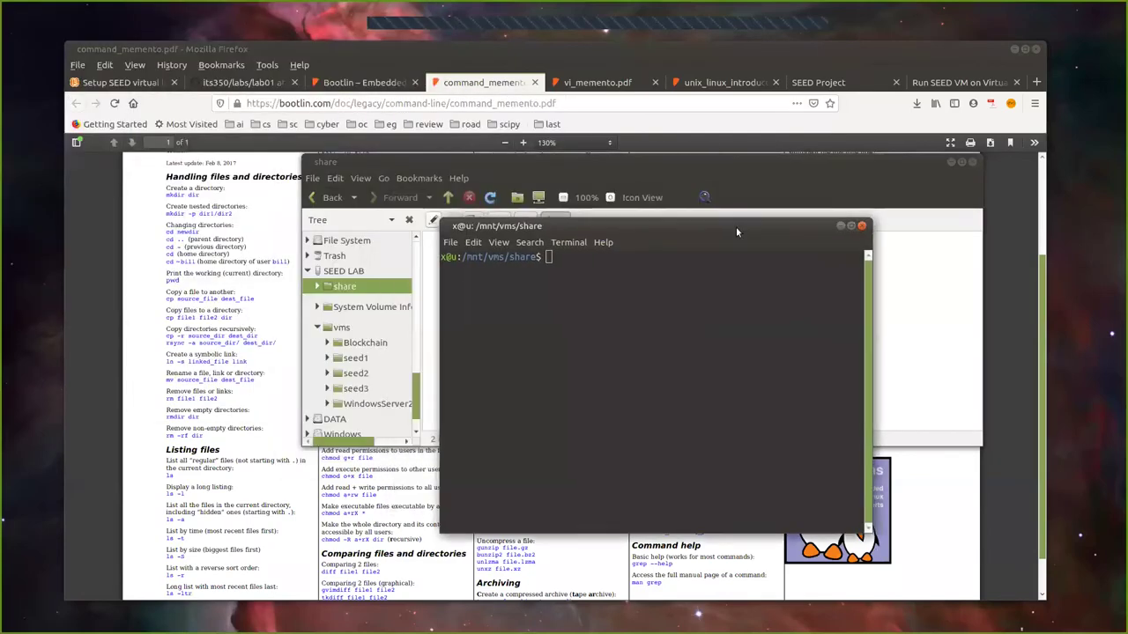
left_click(951, 163)
left_click_drag(542, 229, 490, 234)
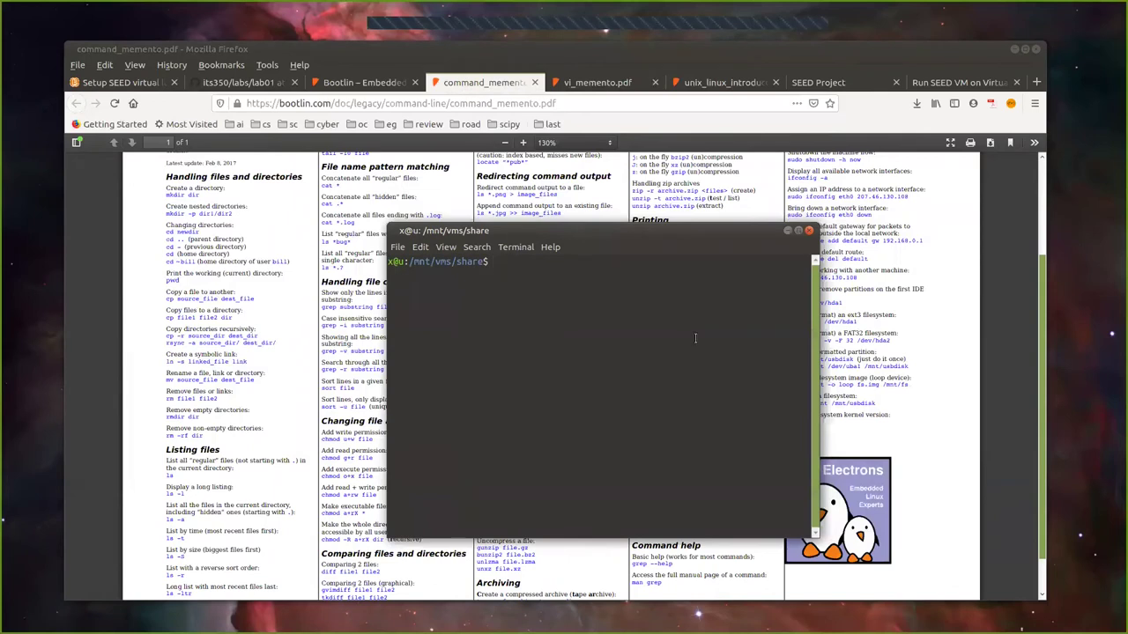
Step: List the share folder's files in the terminal with ls, and in long format with ls -l
type("ls")
key("Return")
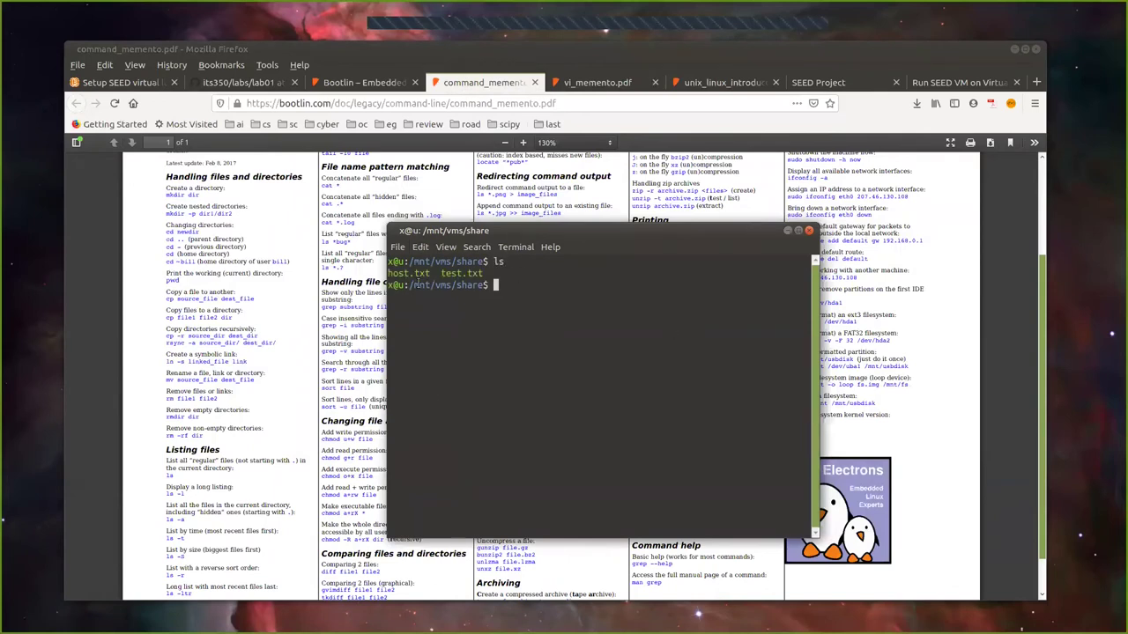
scroll(285, 364, "down", 1)
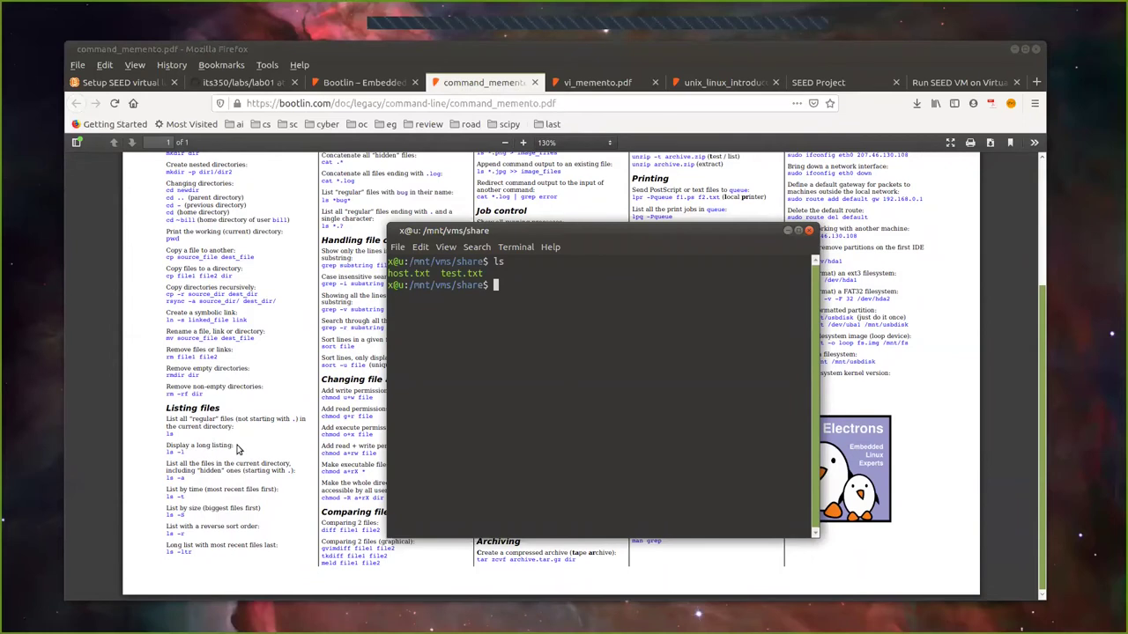
type("ls -l")
key("Return")
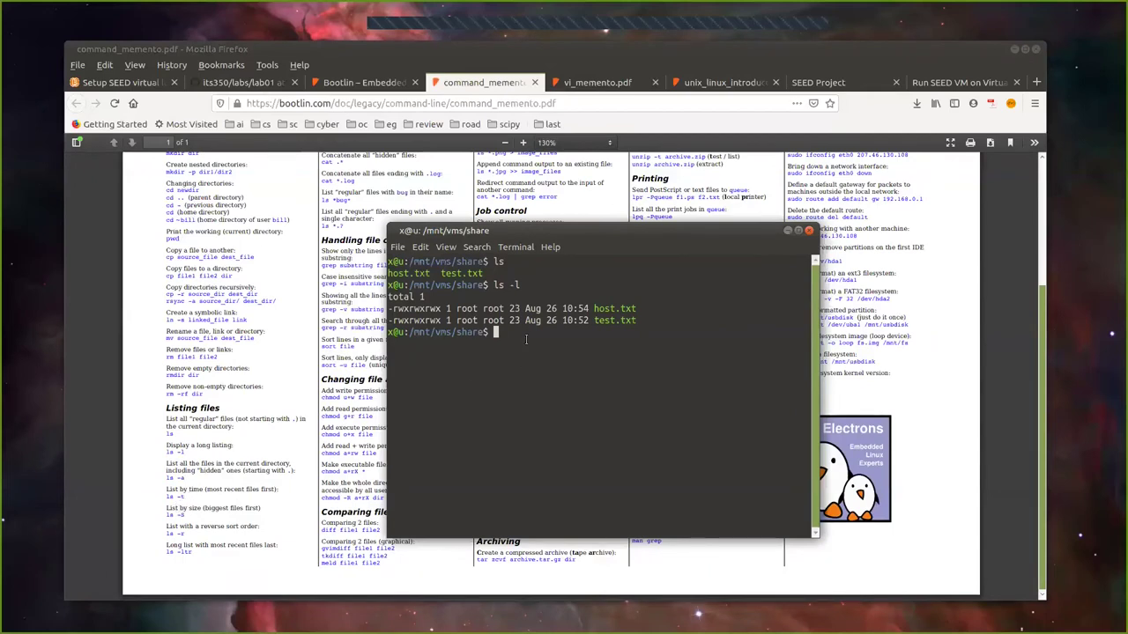
Step: Display the built-in help with ls --help and read through its options, highlighting the -l line
type("ls --help")
key("Return")
scroll(498, 426, "up", 4)
scroll(501, 427, "up", 20)
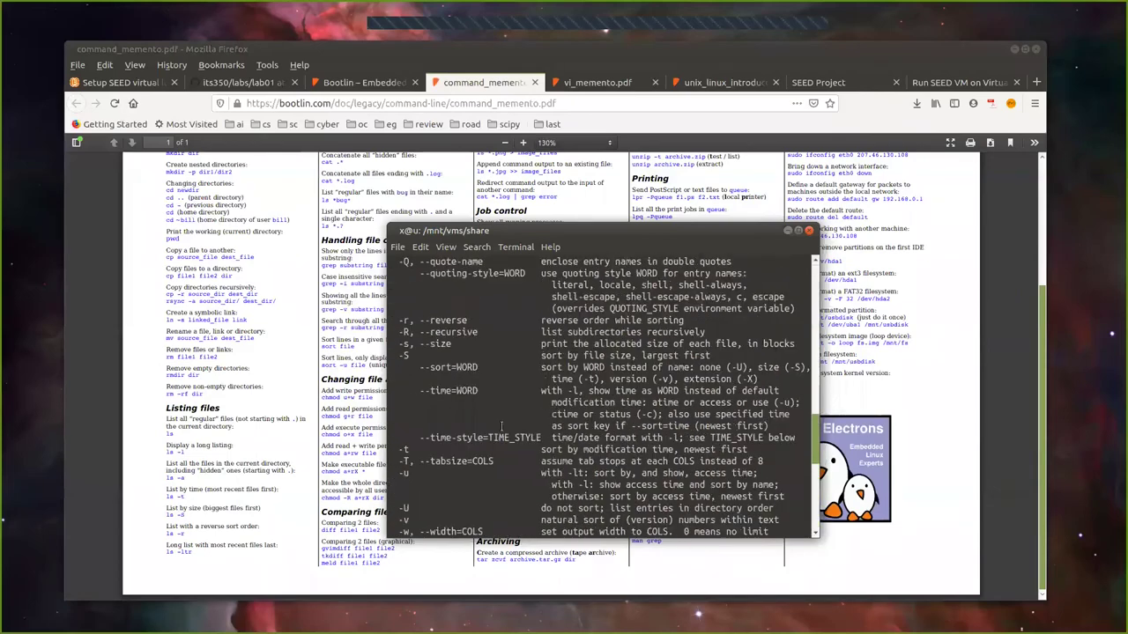
scroll(501, 426, "up", 8)
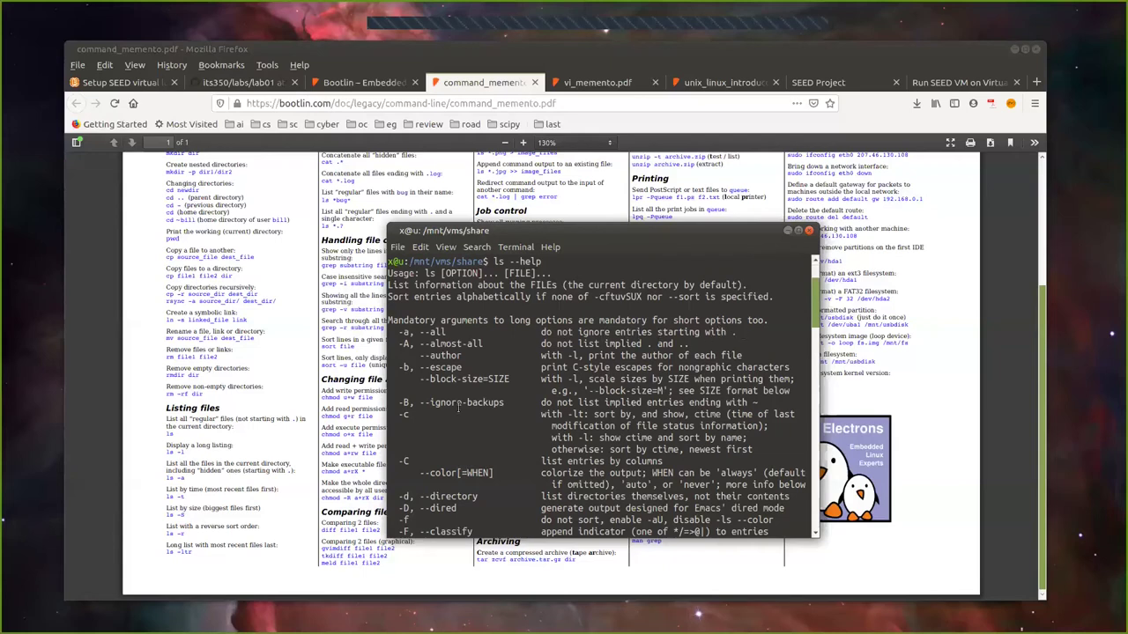
scroll(454, 418, "down", 13)
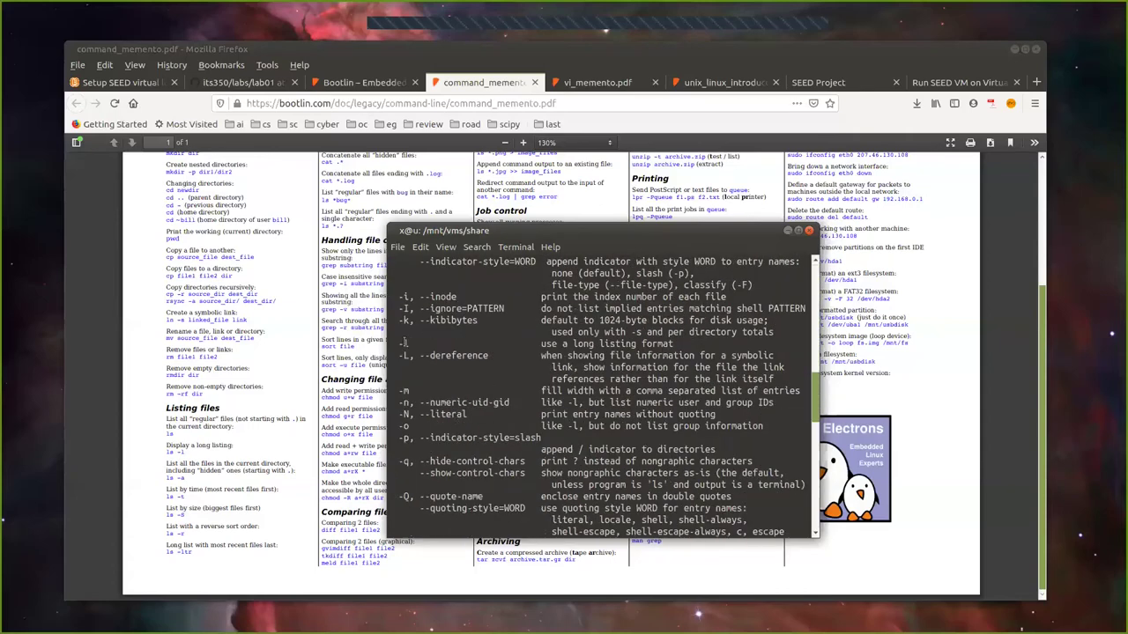
left_click_drag(400, 342, 681, 343)
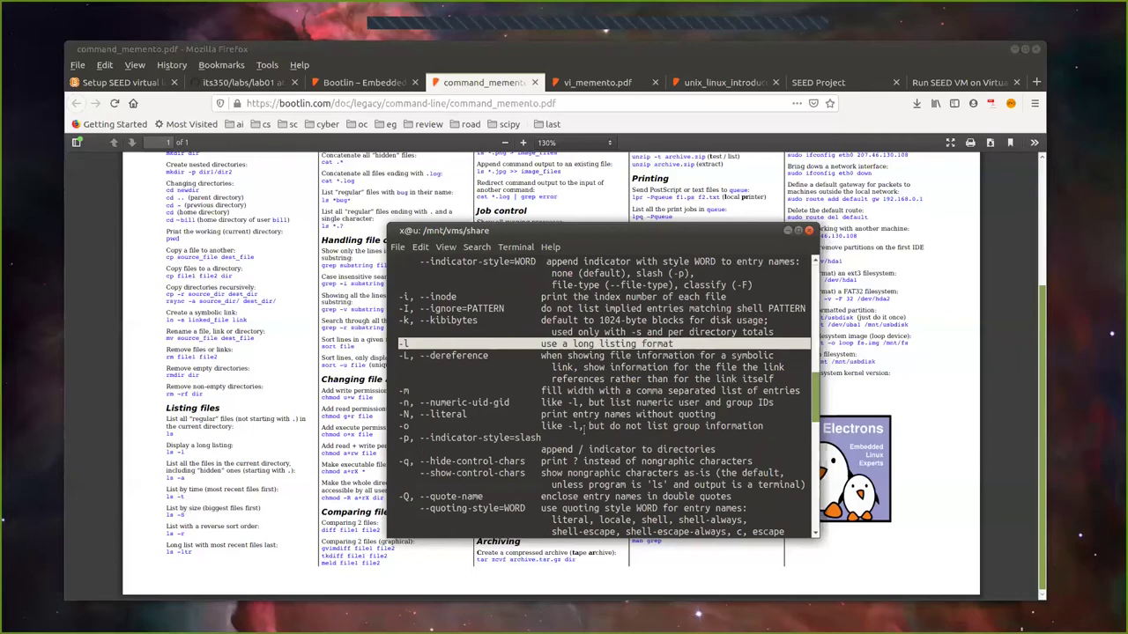
scroll(591, 414, "down", 7)
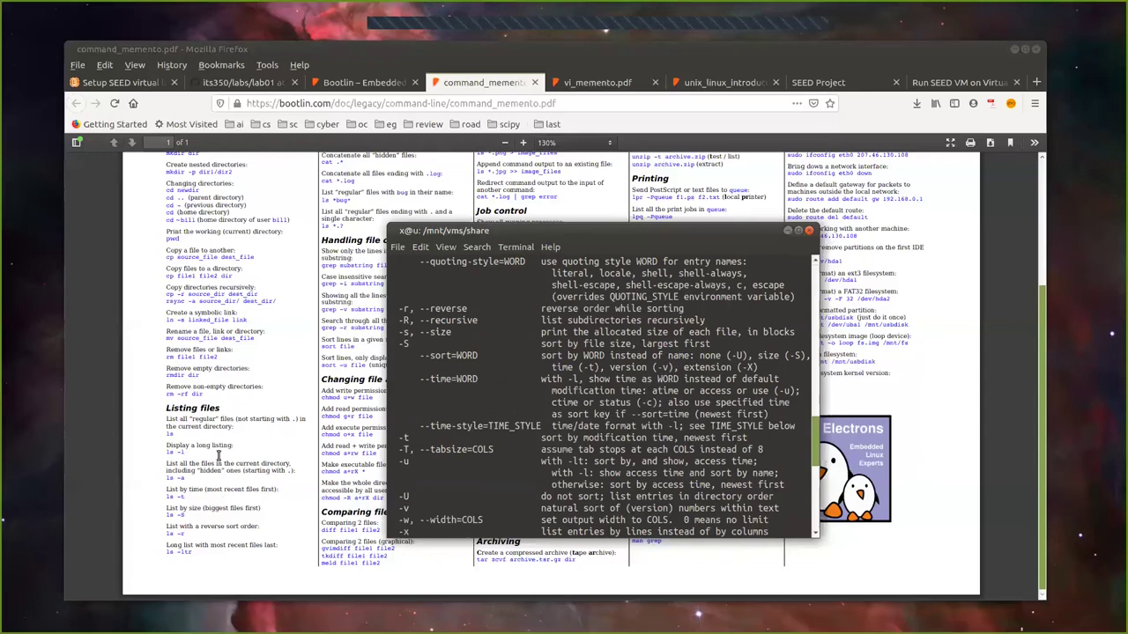
scroll(507, 326, "down", 1)
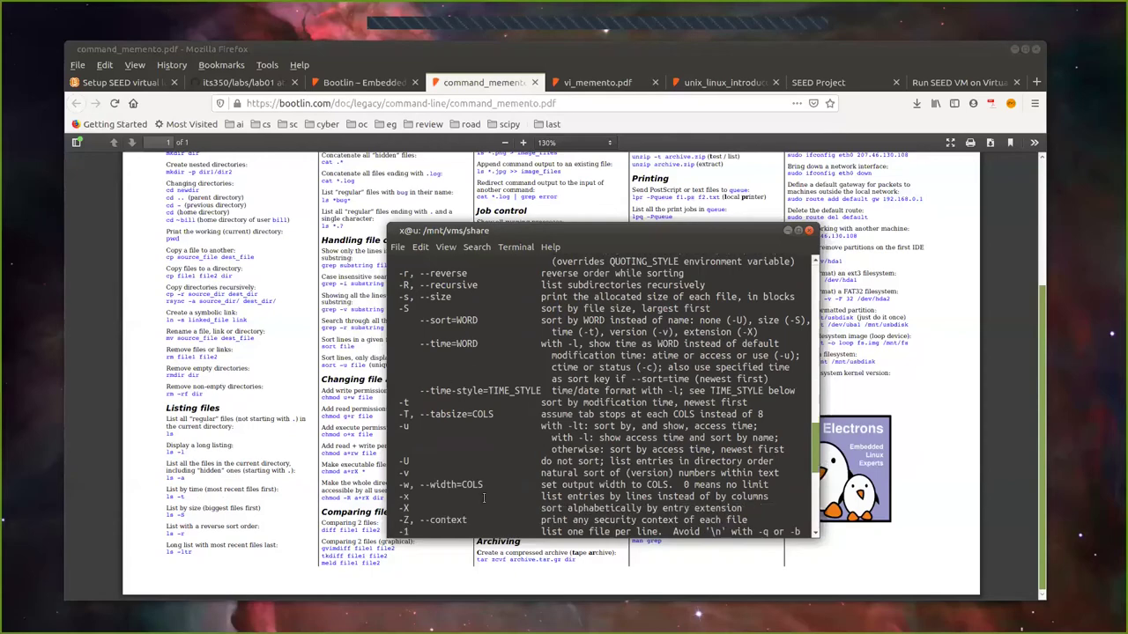
scroll(473, 385, "down", 2)
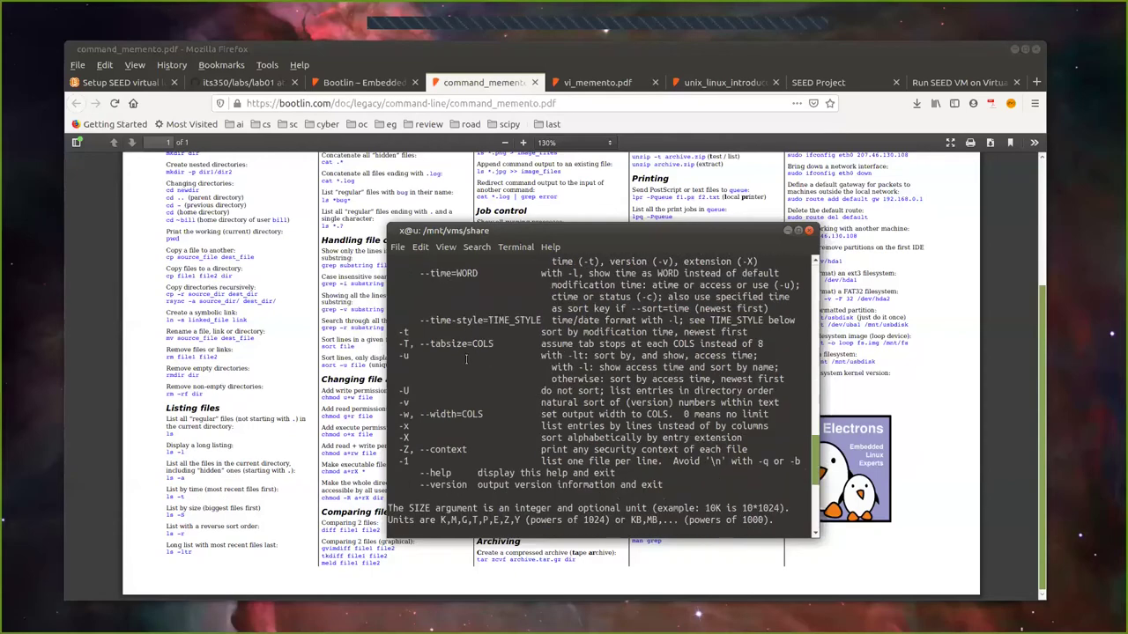
scroll(467, 358, "down", 7)
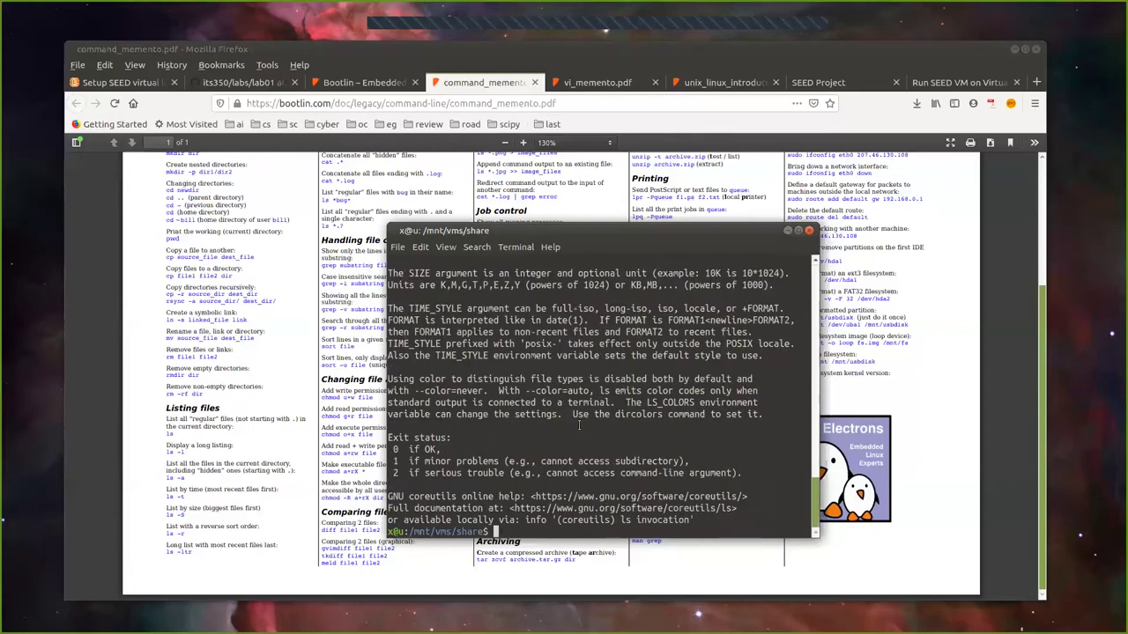
Step: Open the ls manual page with man ls, quit it, and open it again
type("man ls")
key("Return")
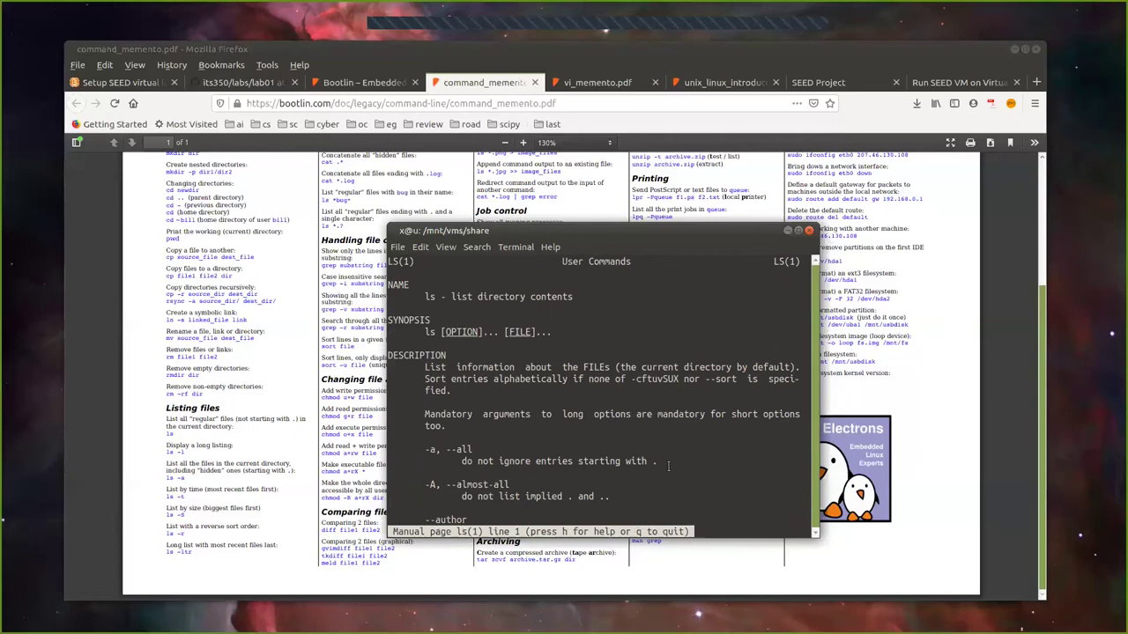
key("q")
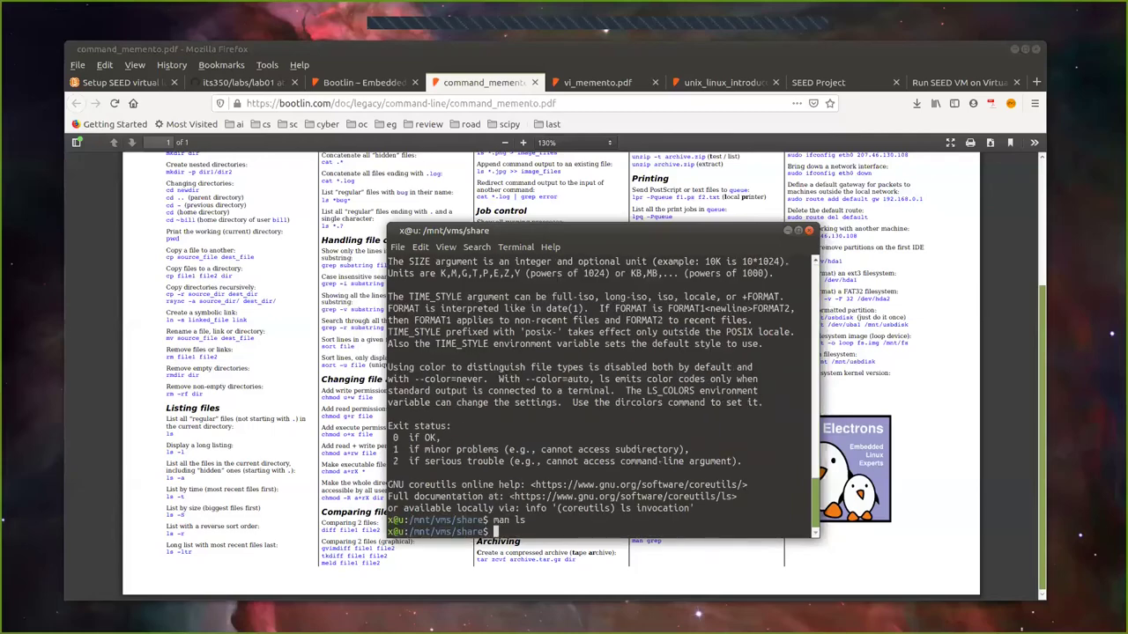
key("Up")
key("Return")
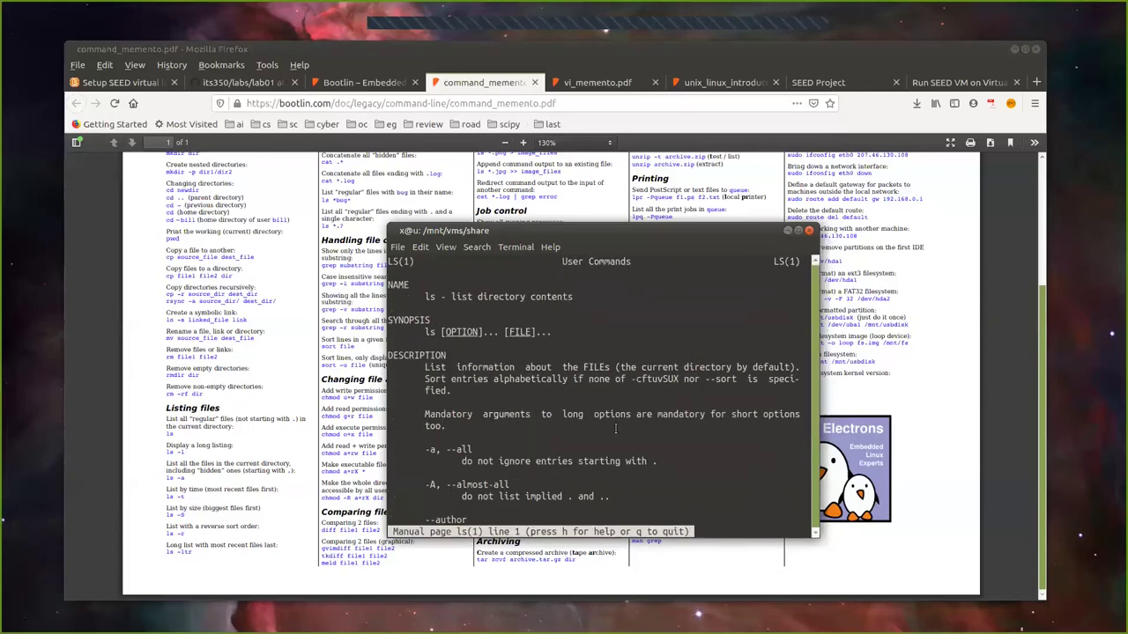
Step: Read the opening description and first options of the ls manual page, and return to its first line
key("Down")
key("Down")
key("Down")
key("Down")
key("Down")
key("Down")
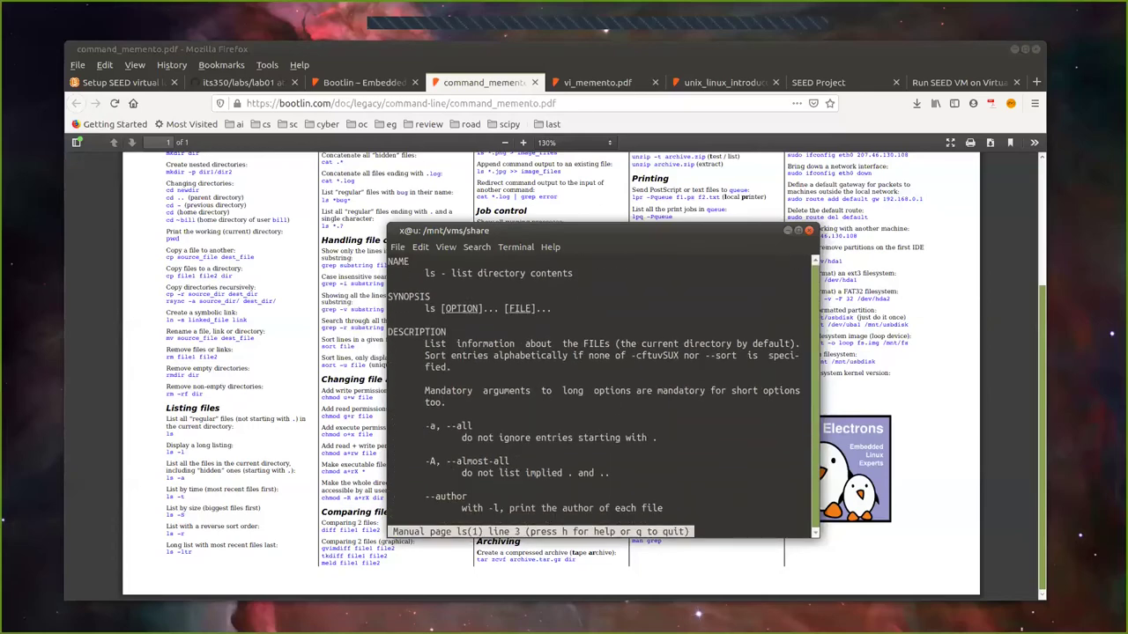
key("Down")
key("Down")
key("Down")
key("Down")
key("Down")
key("Down")
key("Down")
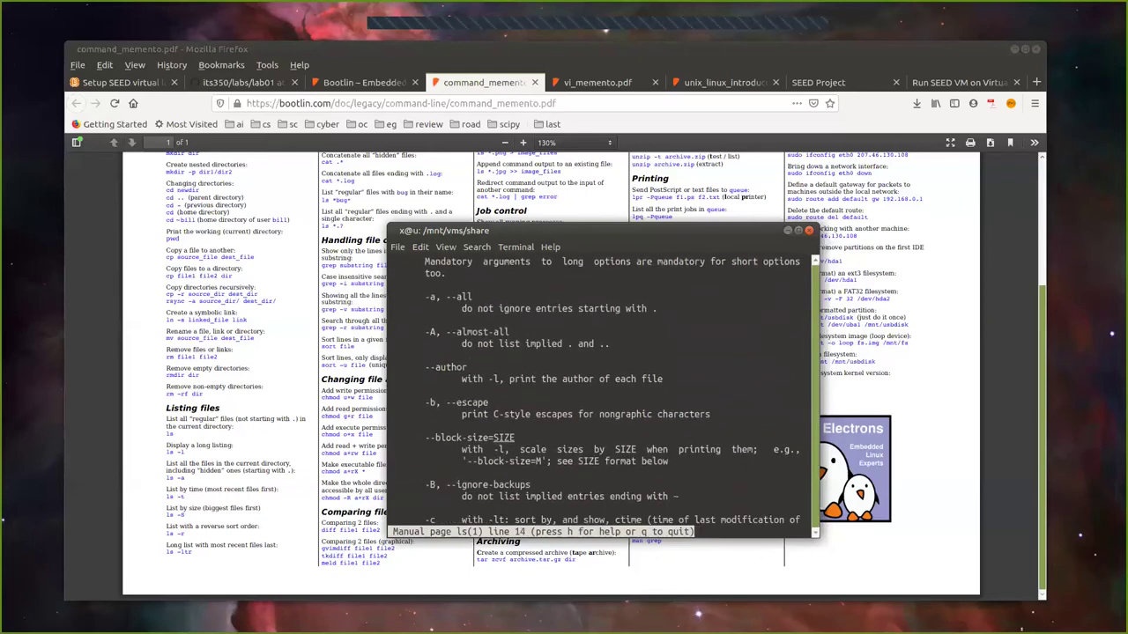
key("Up")
key("Up")
key("Up")
key("Up")
key("Up")
key("Up")
key("Up")
key("Up")
key("Up")
key("Up")
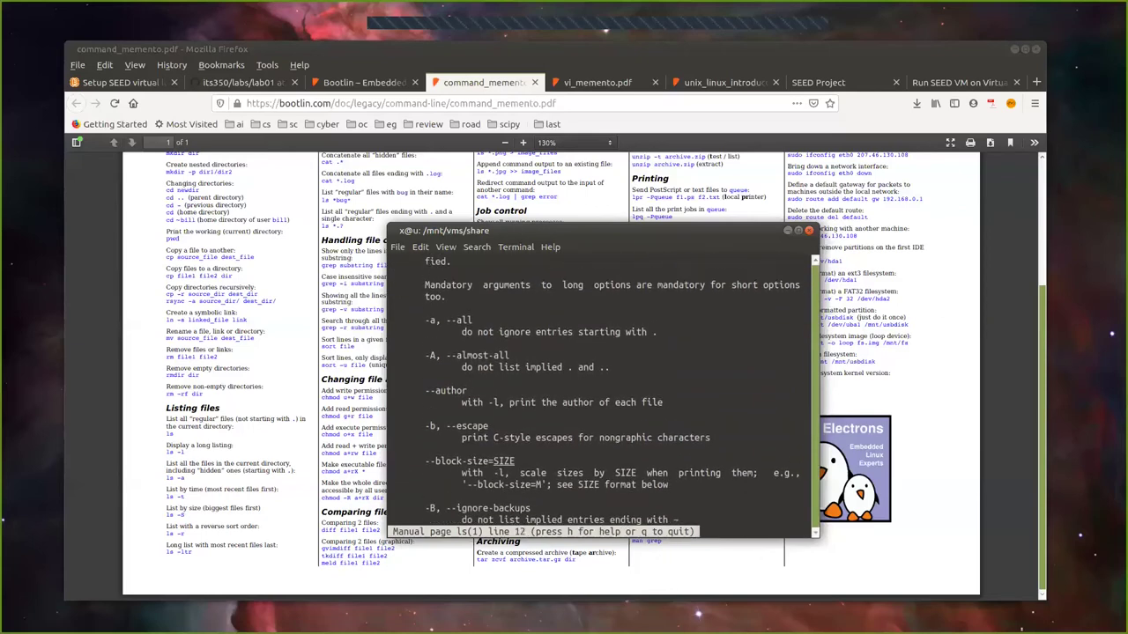
key("Up")
key("Up")
key("Up")
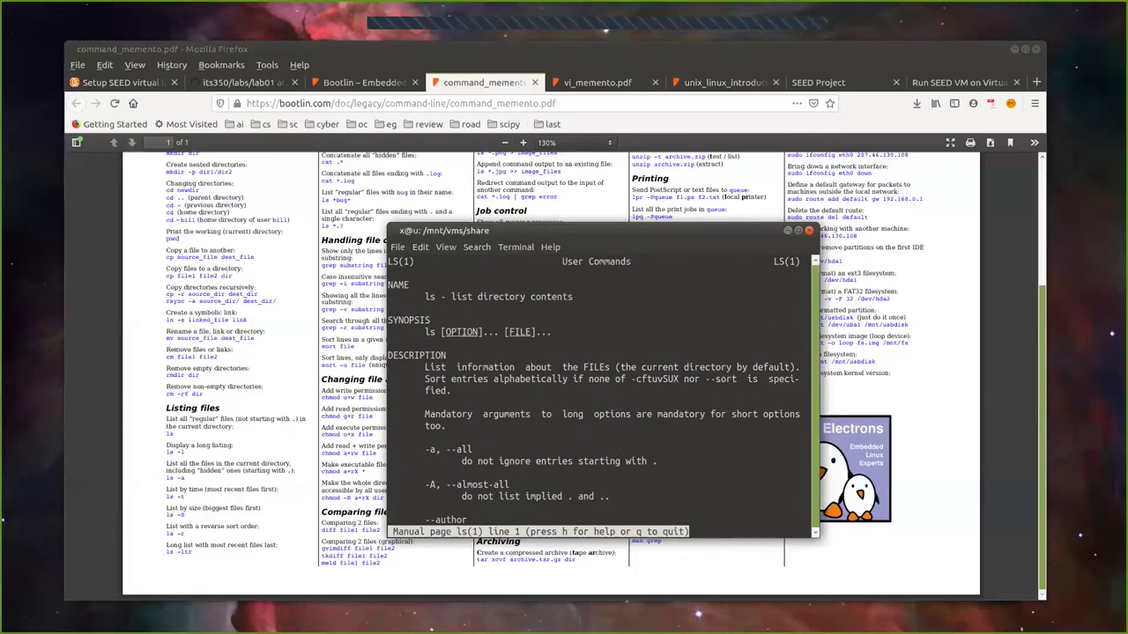
Step: View the summary of less commands from the manual page, leave it, and quit back to the shell prompt
key("h")
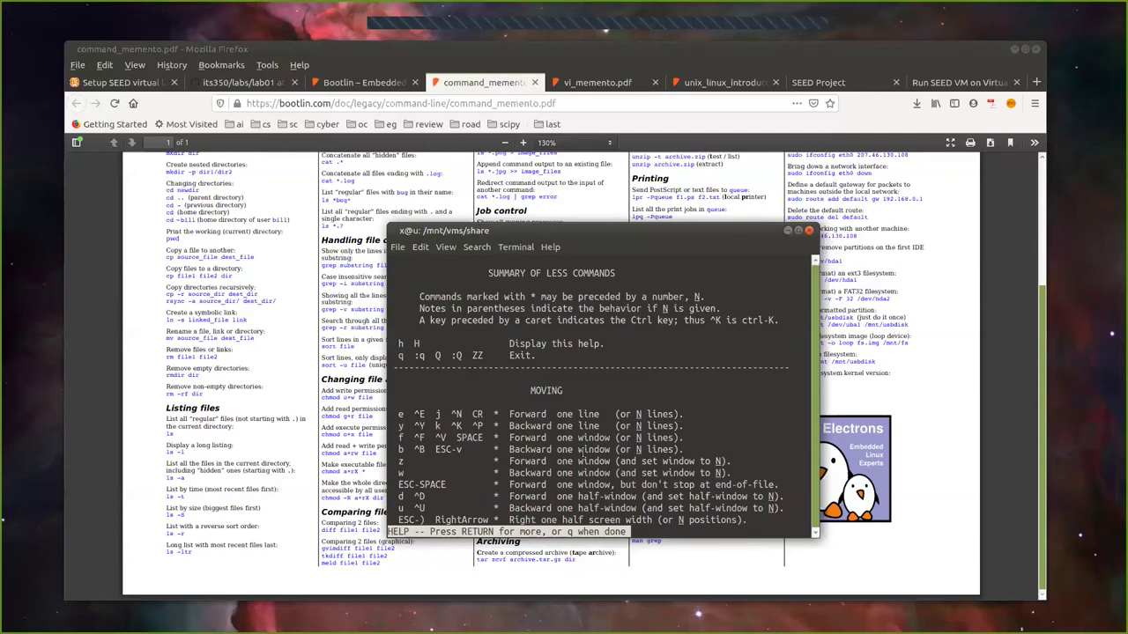
key("q")
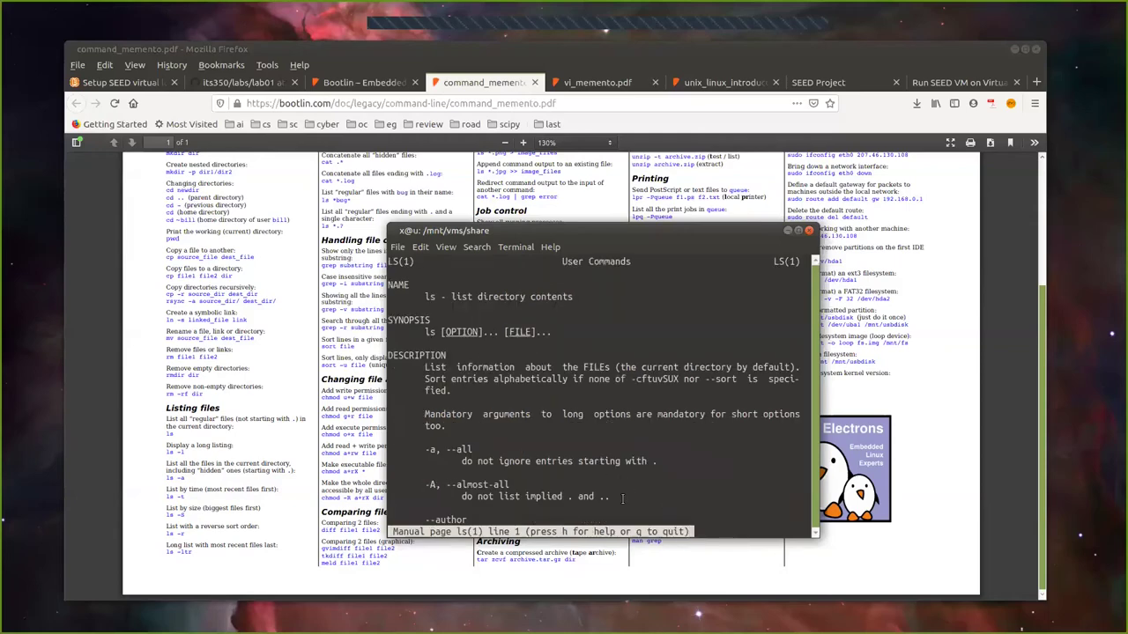
key("q")
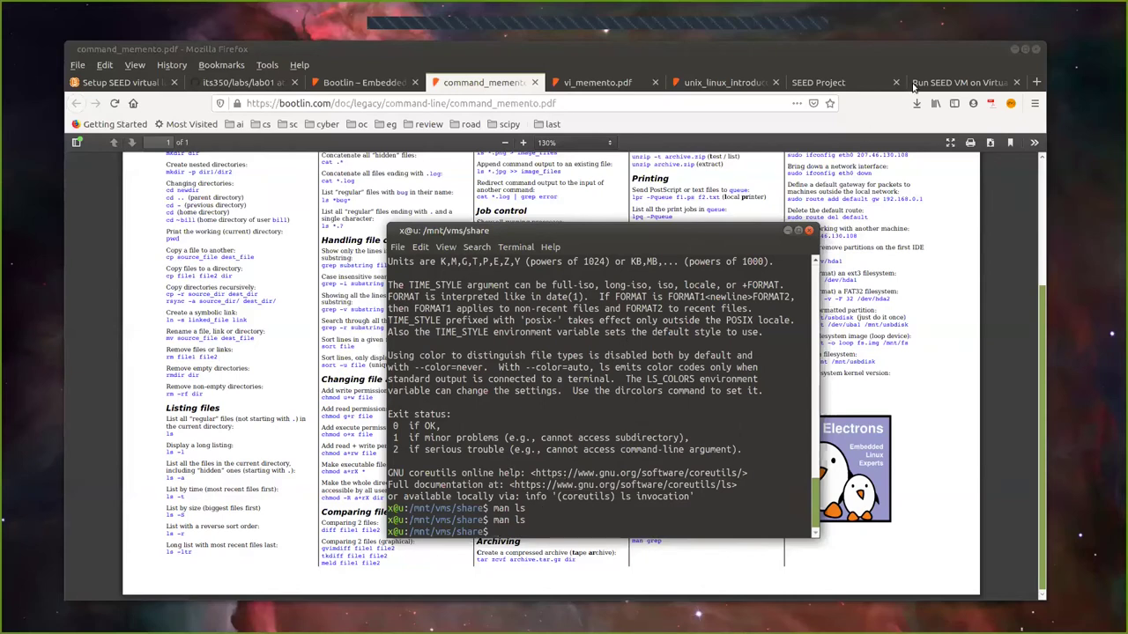
Step: Search the web for "linux command ls examples" in a new Firefox tab
left_click(1036, 82)
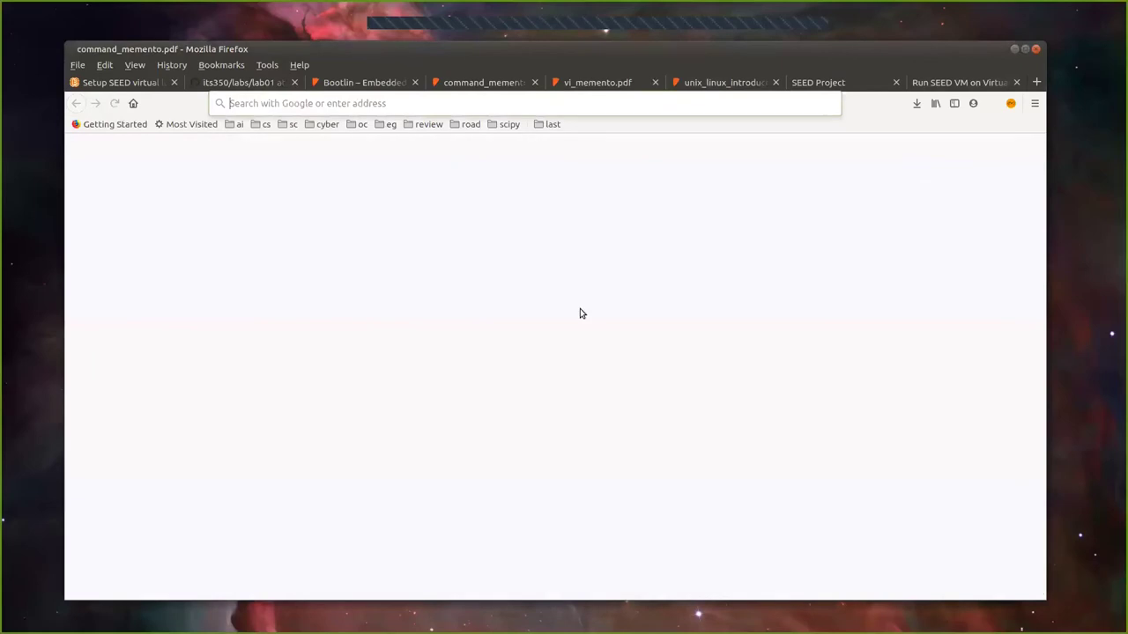
left_click(395, 104)
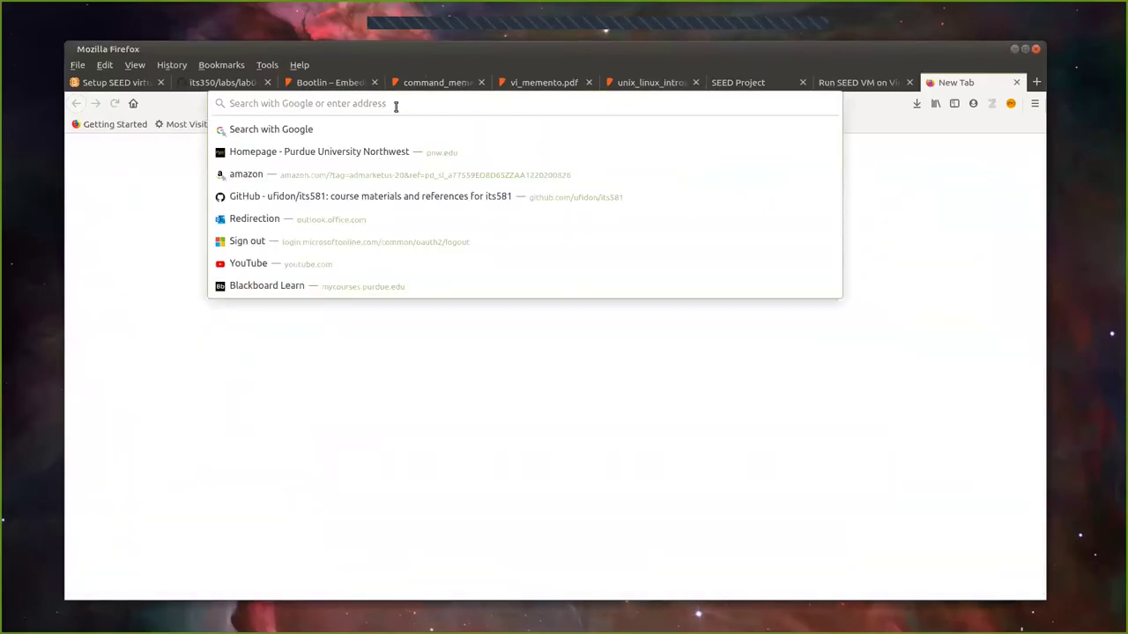
type("l")
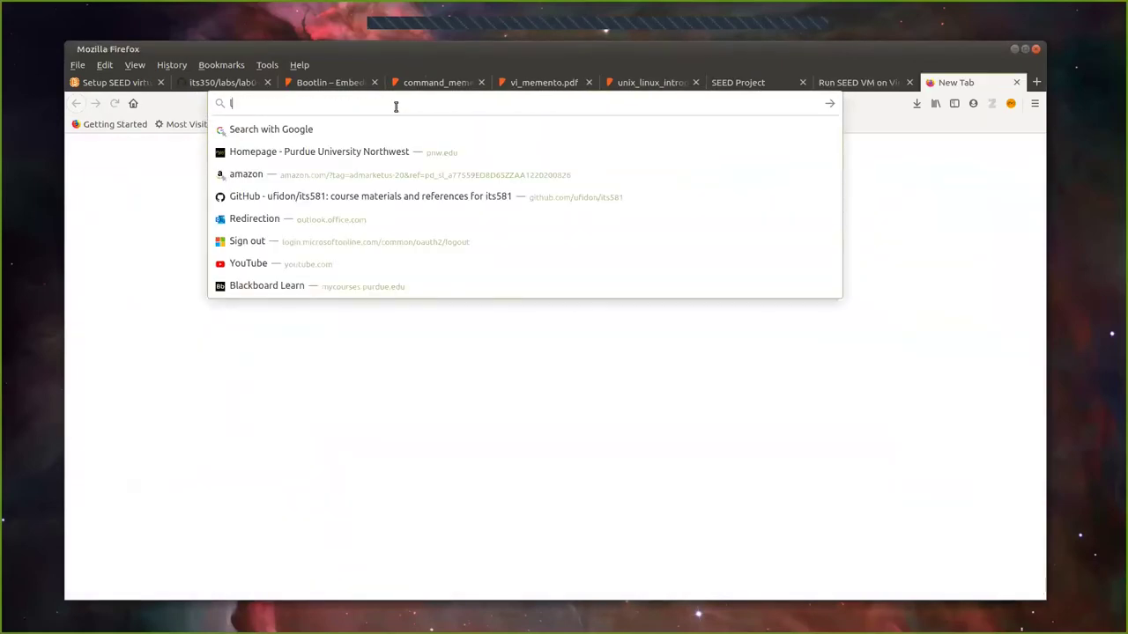
type("inux c")
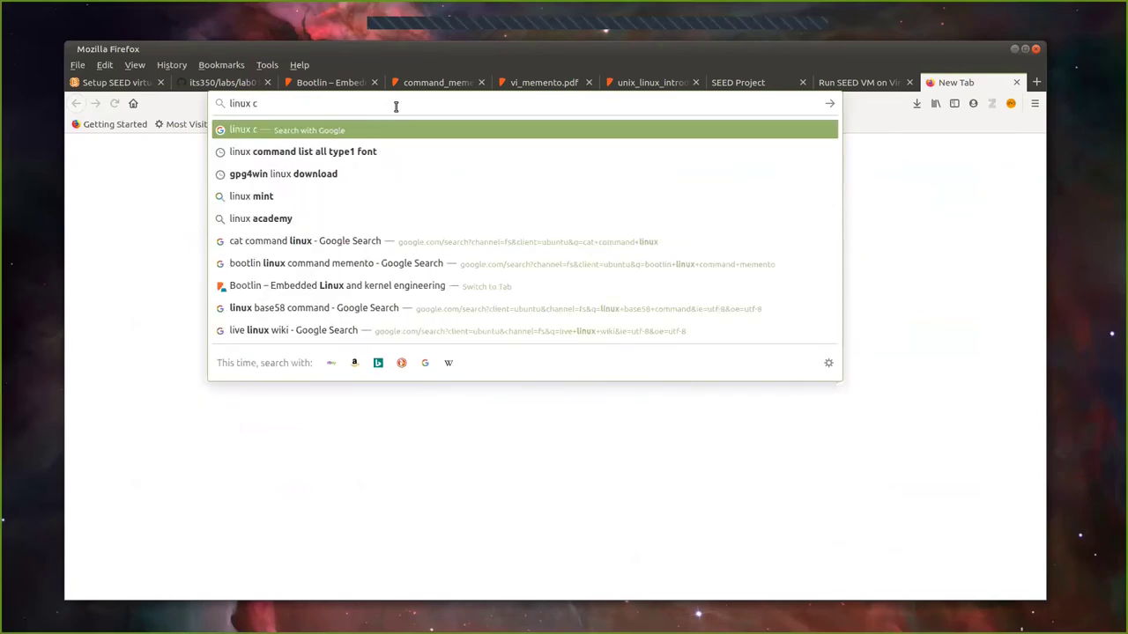
type("ommand ls")
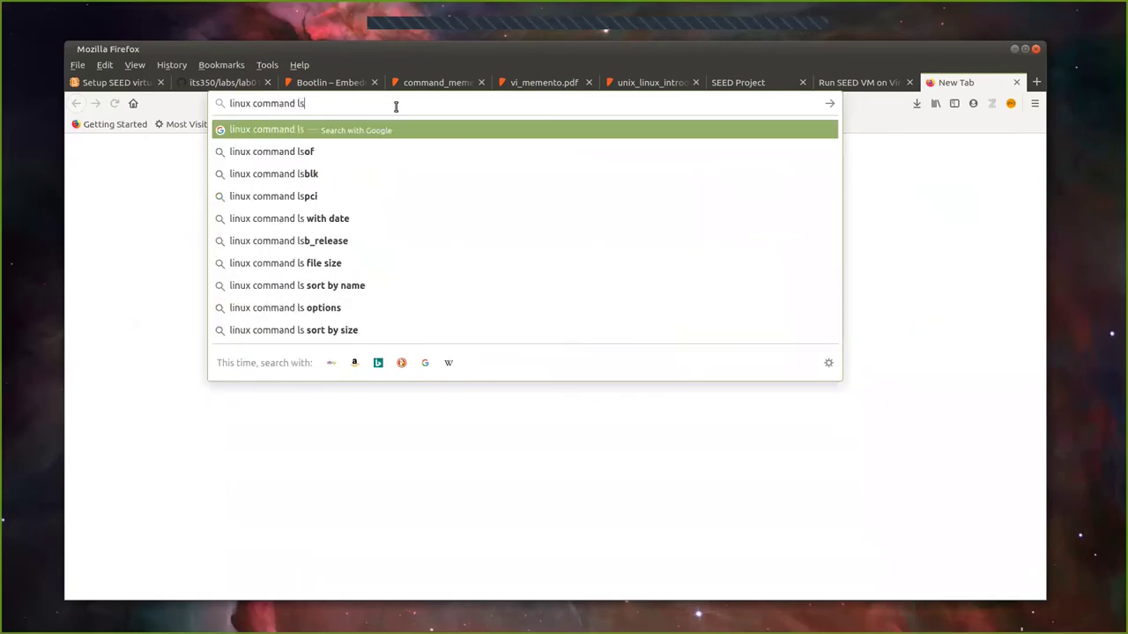
type(" examples")
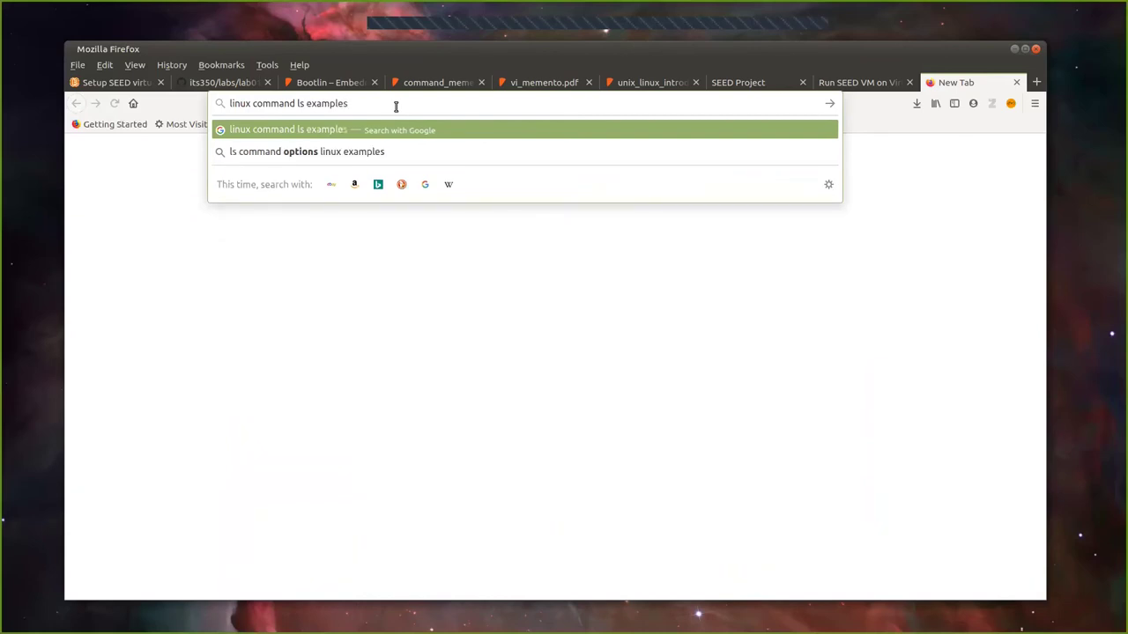
key("Return")
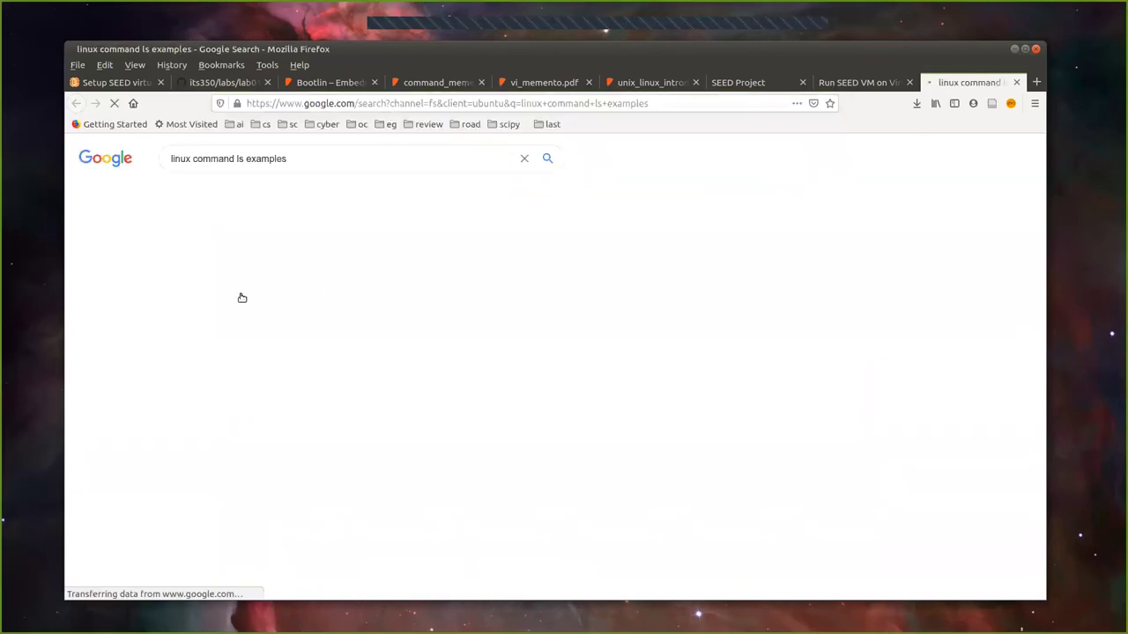
Step: Open the shapeshed.com result, the Linux and Unix ls command tutorial with examples, in a separate tab
scroll(268, 429, "down", 3)
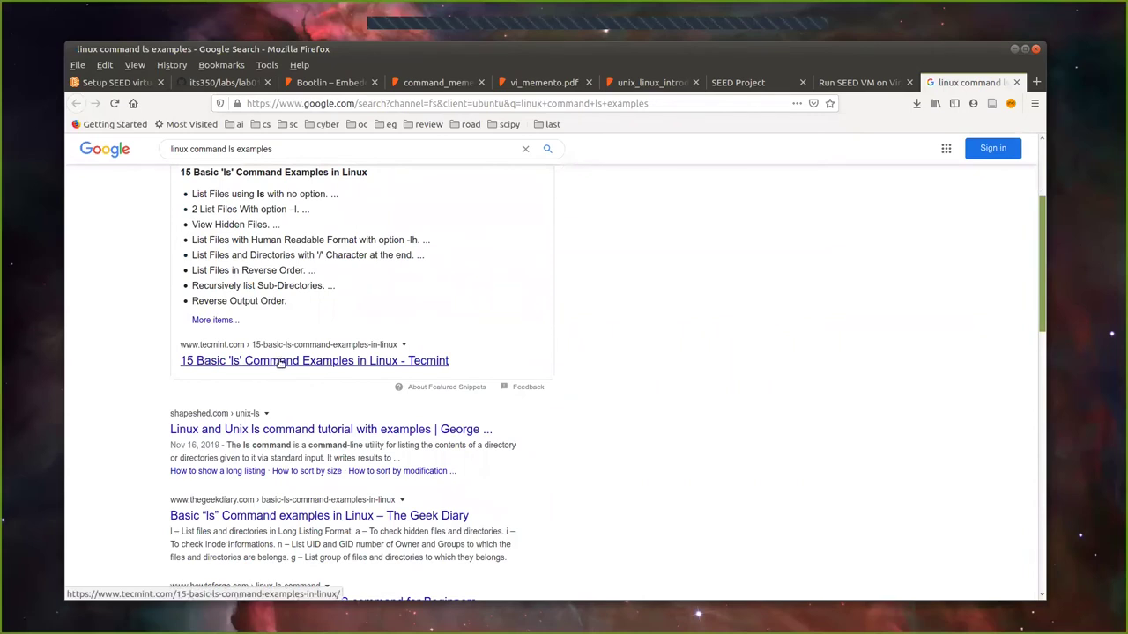
right_click(251, 432)
left_click(265, 440)
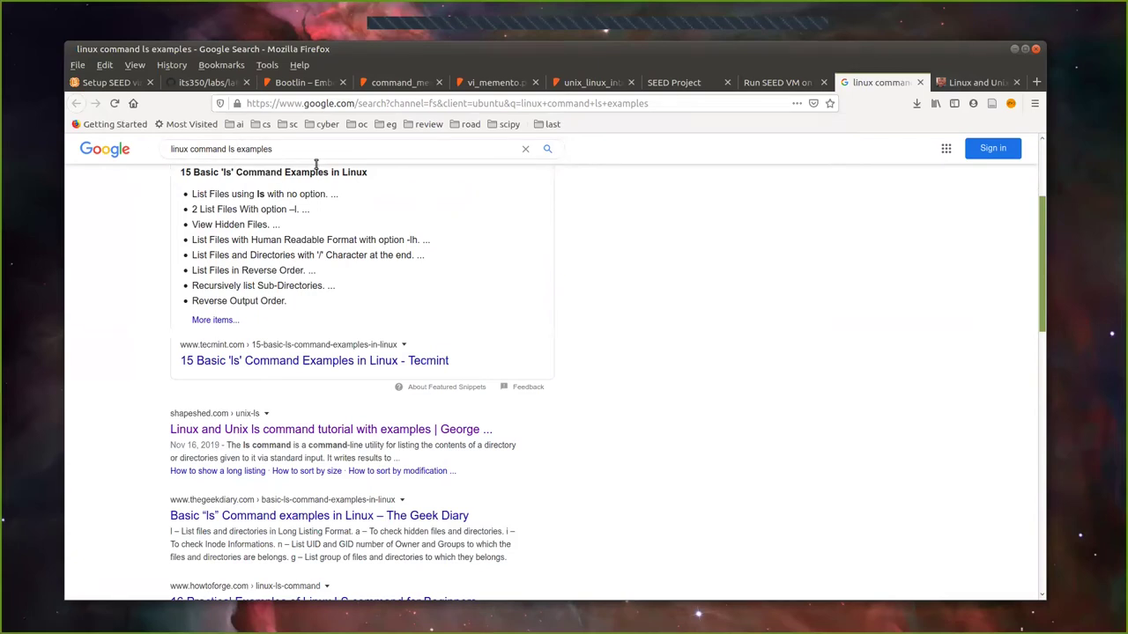
Step: Search for "ls command in linux wikipedia" and open the ls Wikipedia article in a separate tab
double_click(246, 149)
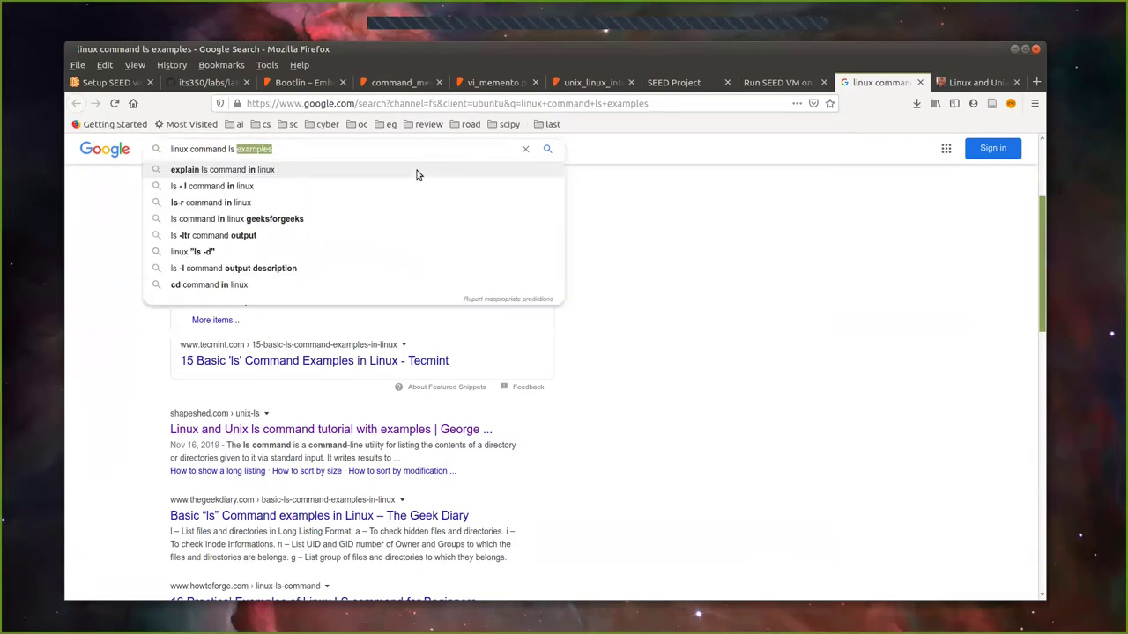
type("wiki")
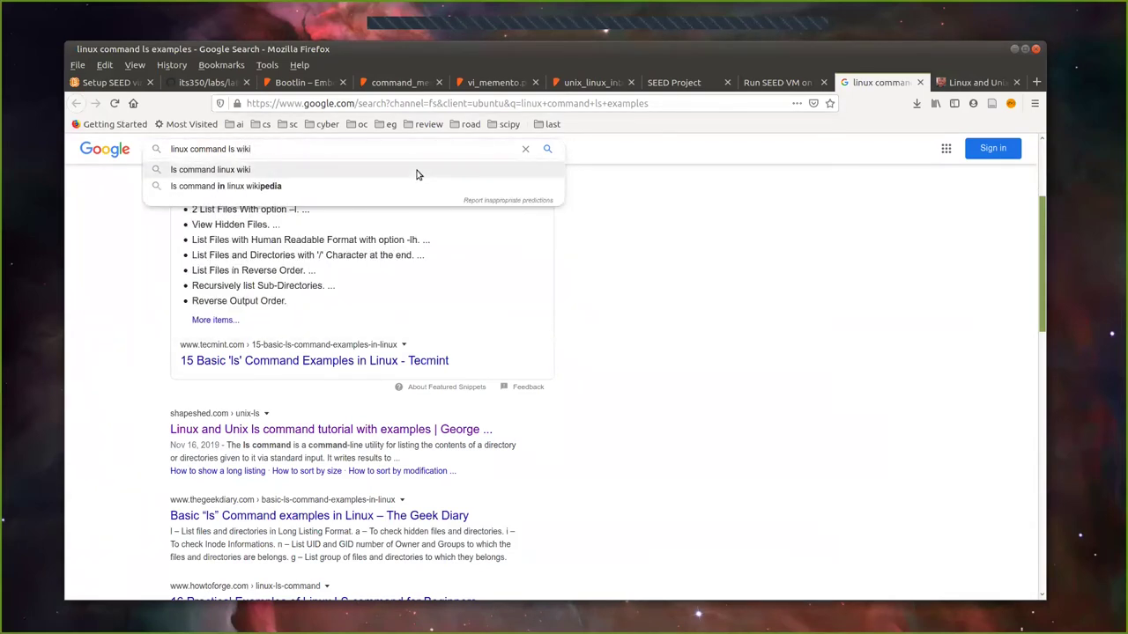
left_click(297, 188)
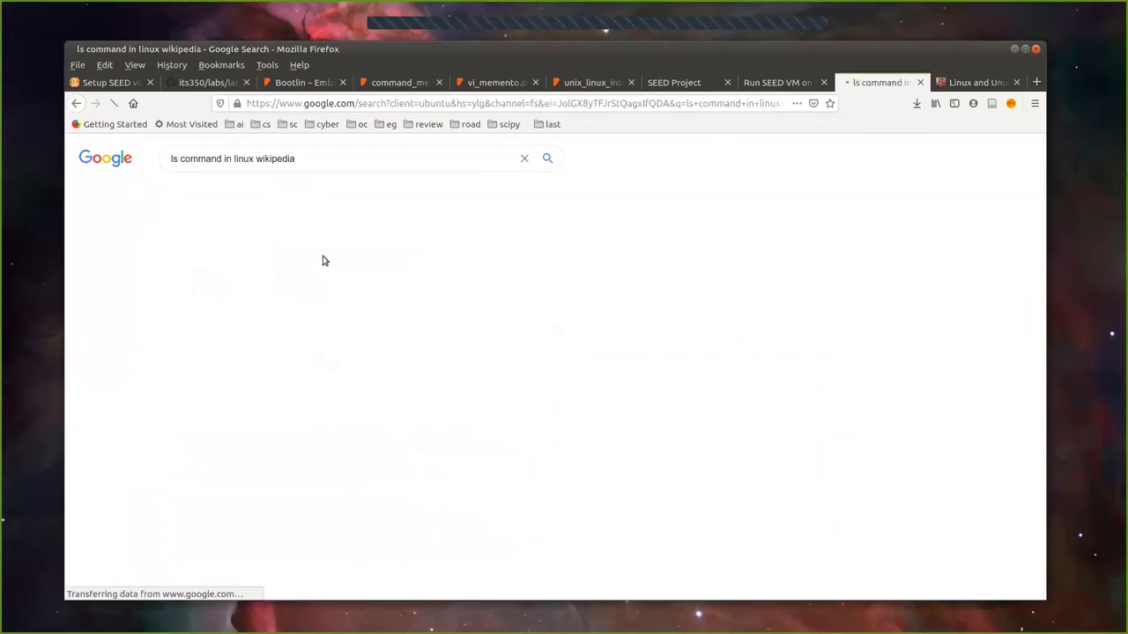
right_click(219, 263)
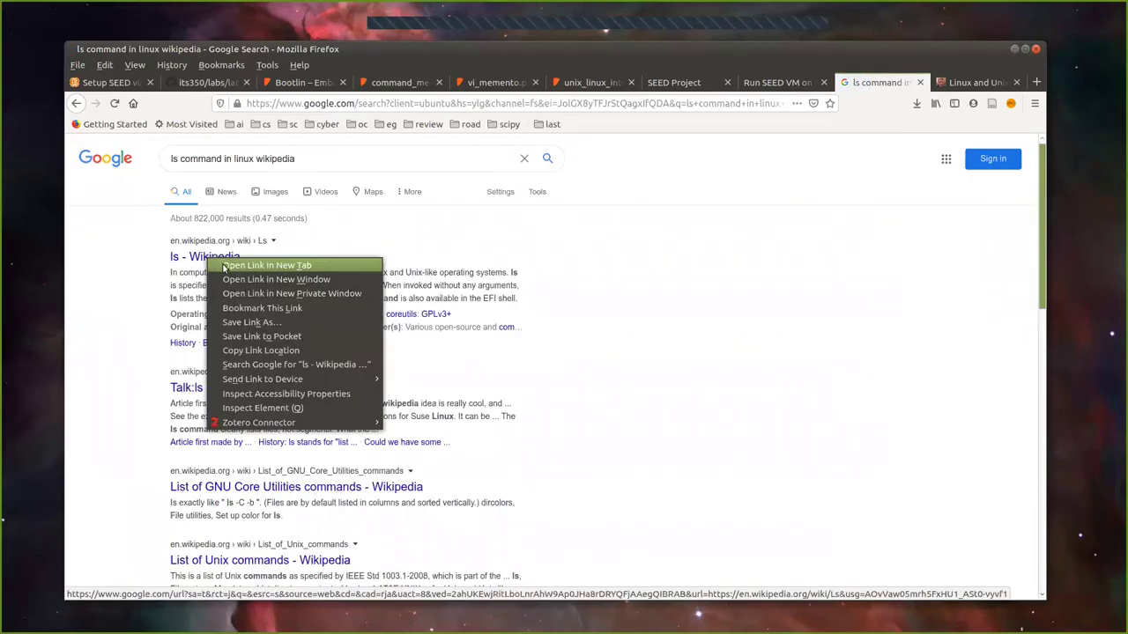
left_click(230, 265)
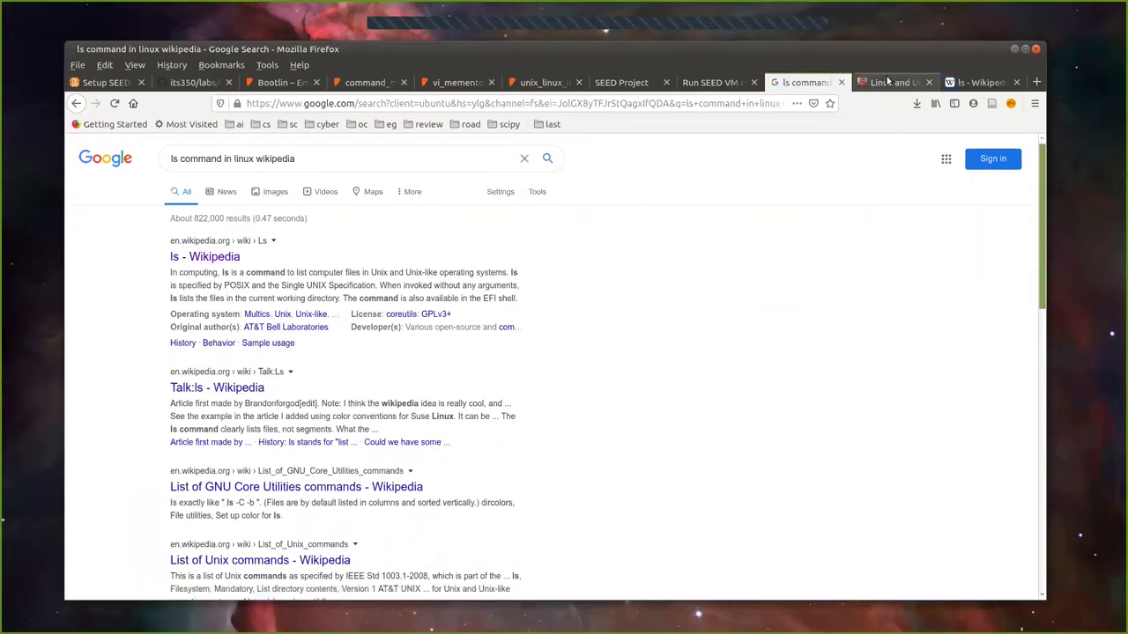
Step: Read the shapeshed ls tutorial from its table of contents to the section on appending file types to listings
left_click(887, 81)
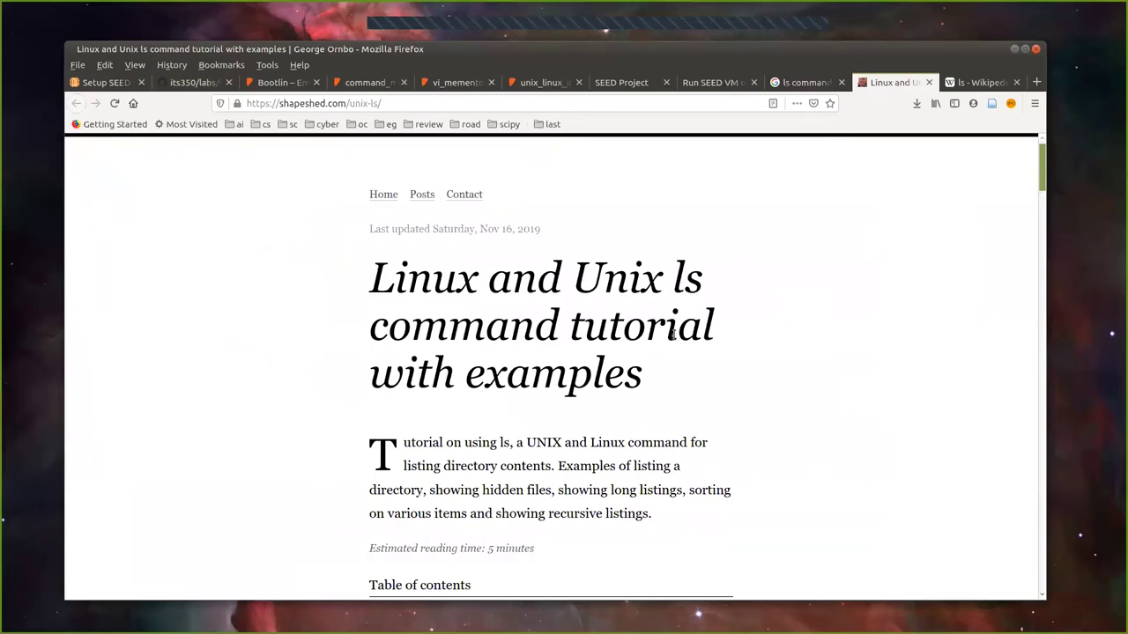
scroll(641, 403, "down", 3)
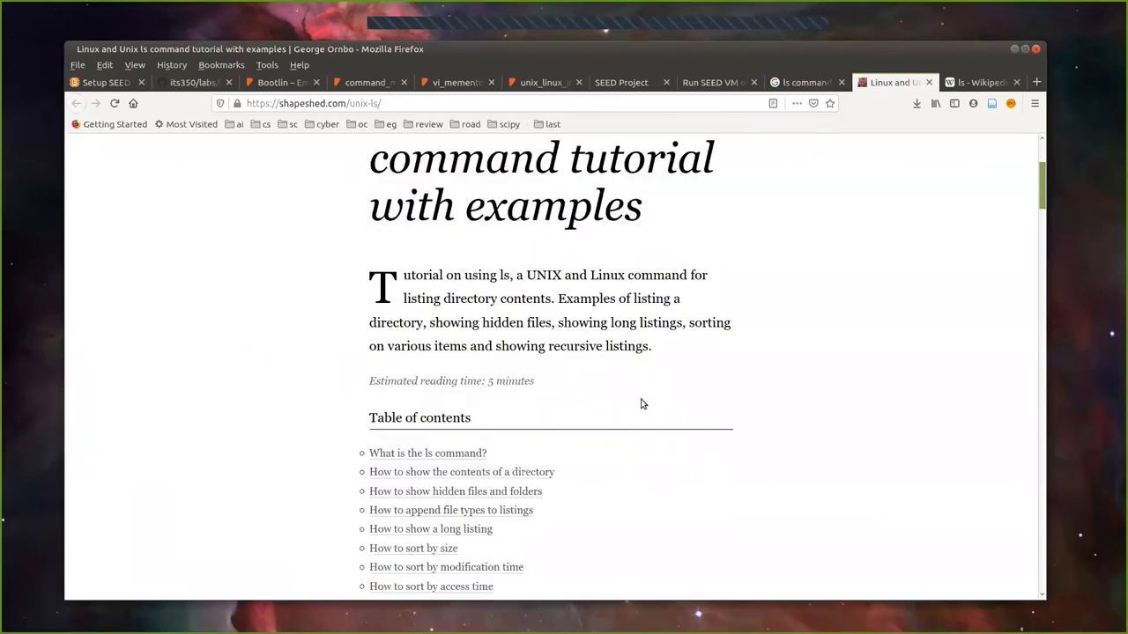
scroll(641, 404, "down", 3)
scroll(428, 322, "down", 1)
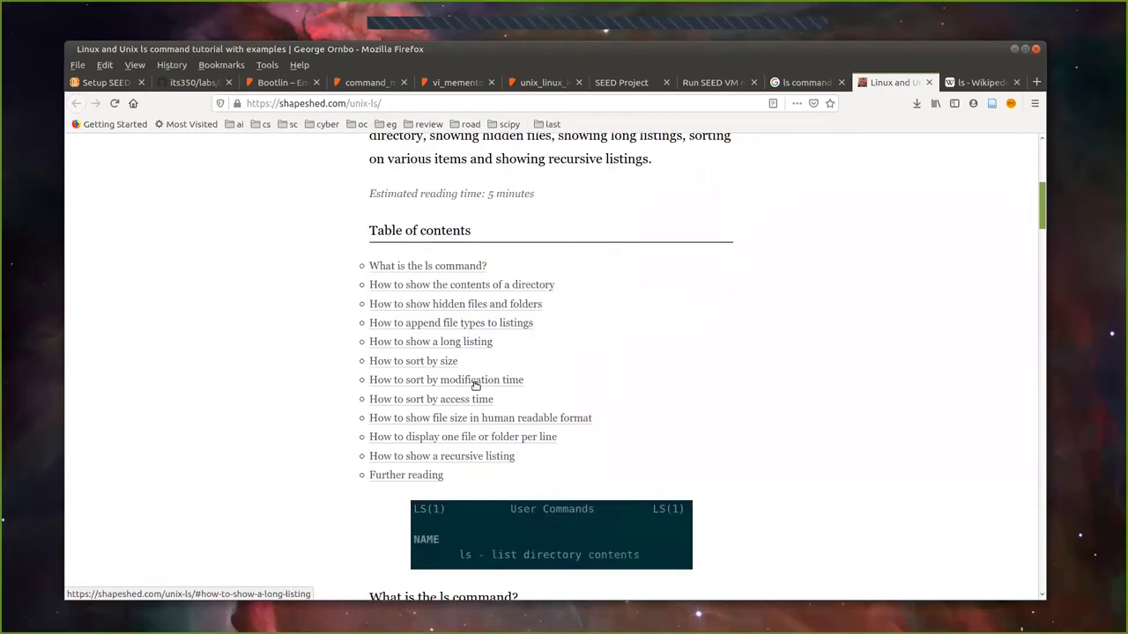
scroll(475, 385, "down", 1)
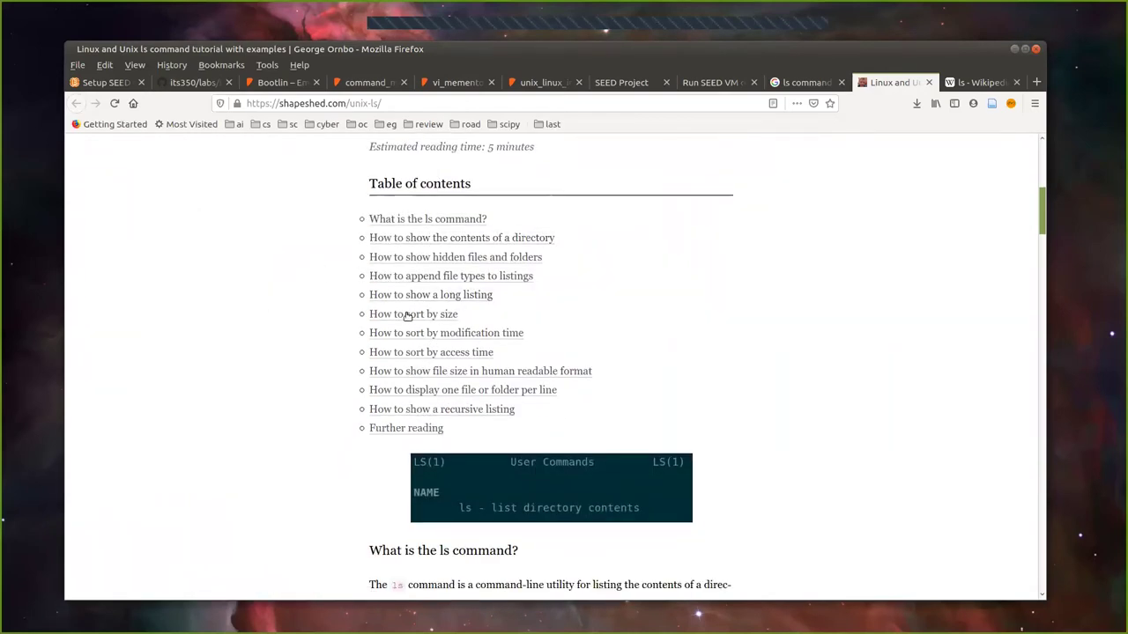
scroll(707, 318, "down", 3)
scroll(707, 318, "down", 15)
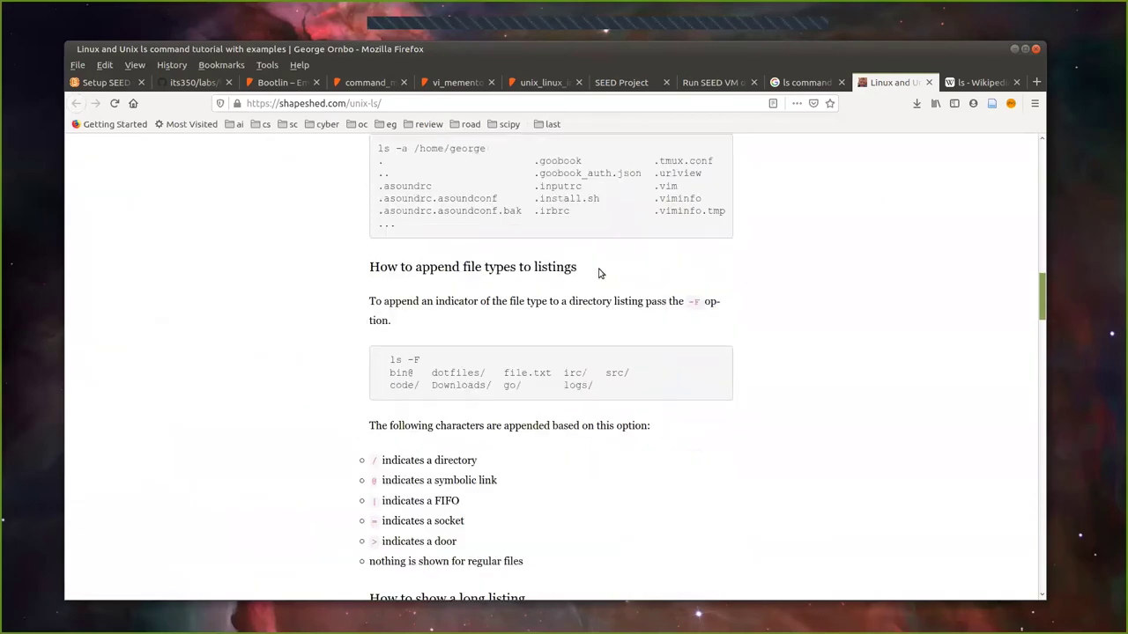
Step: Read the Wikipedia ls article from its introduction through the option list and sample usage to the related links
left_click(976, 82)
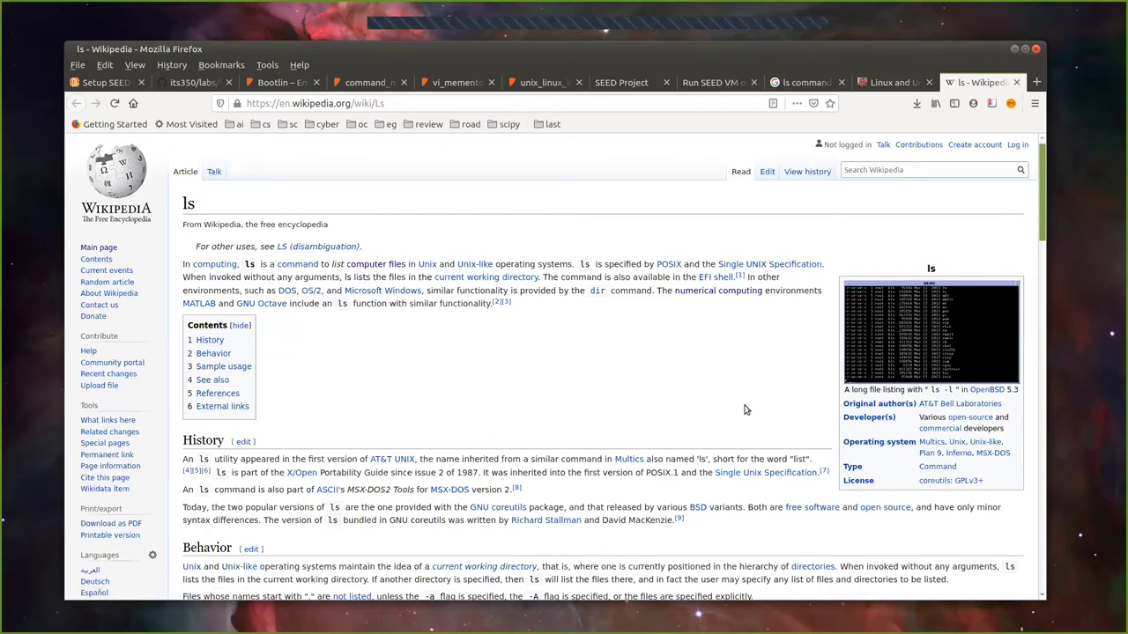
scroll(395, 345, "down", 2)
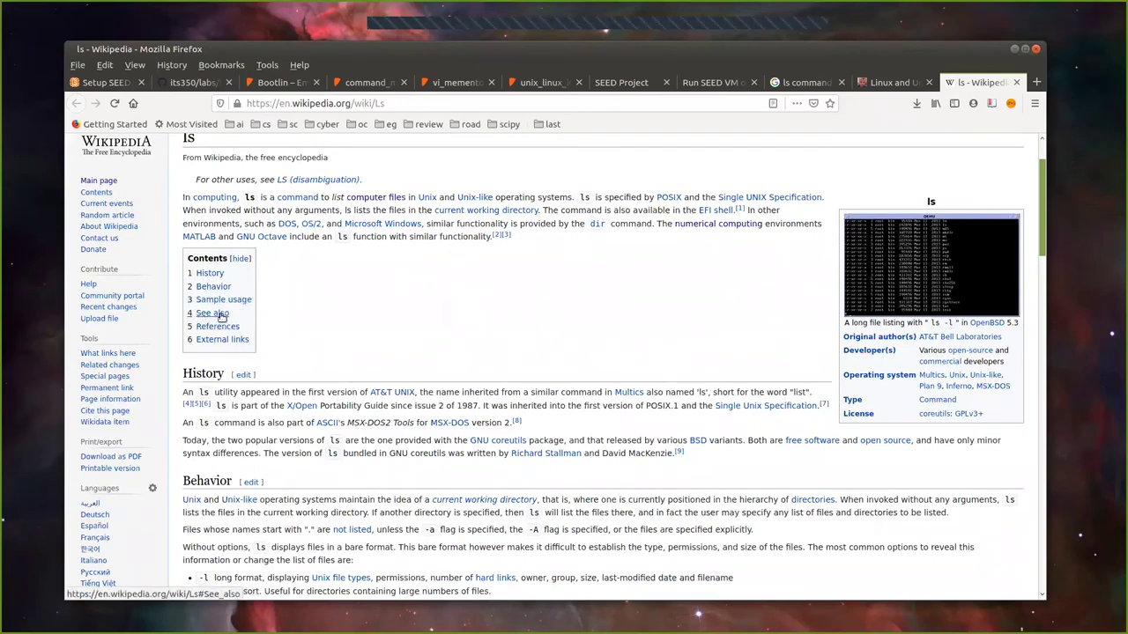
scroll(352, 333, "up", 2)
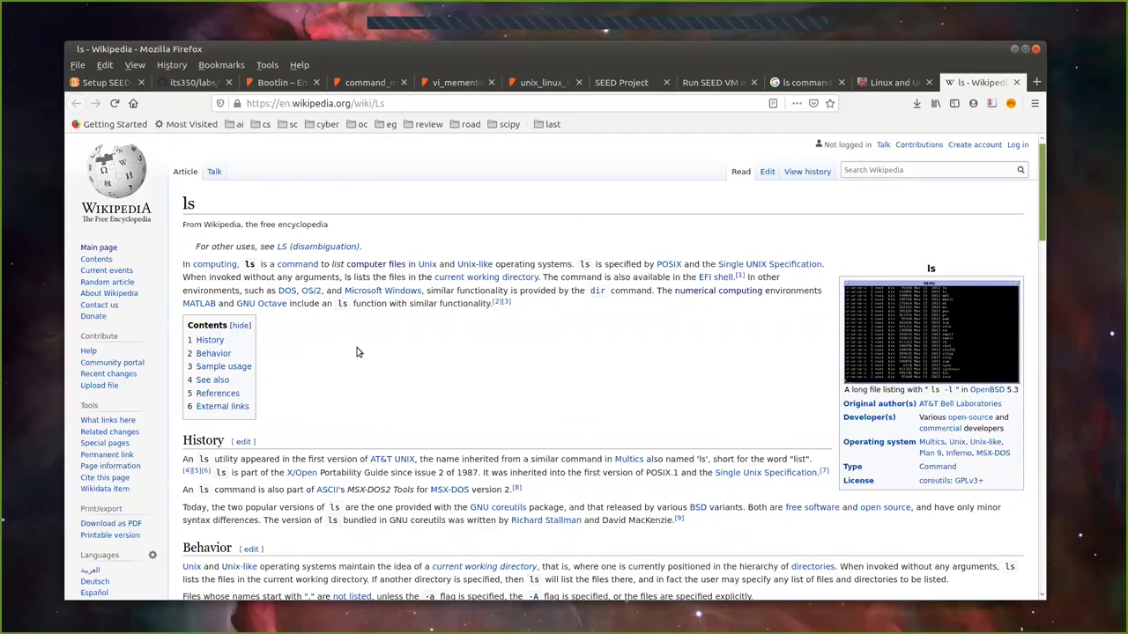
scroll(374, 350, "down", 6)
scroll(373, 350, "down", 5)
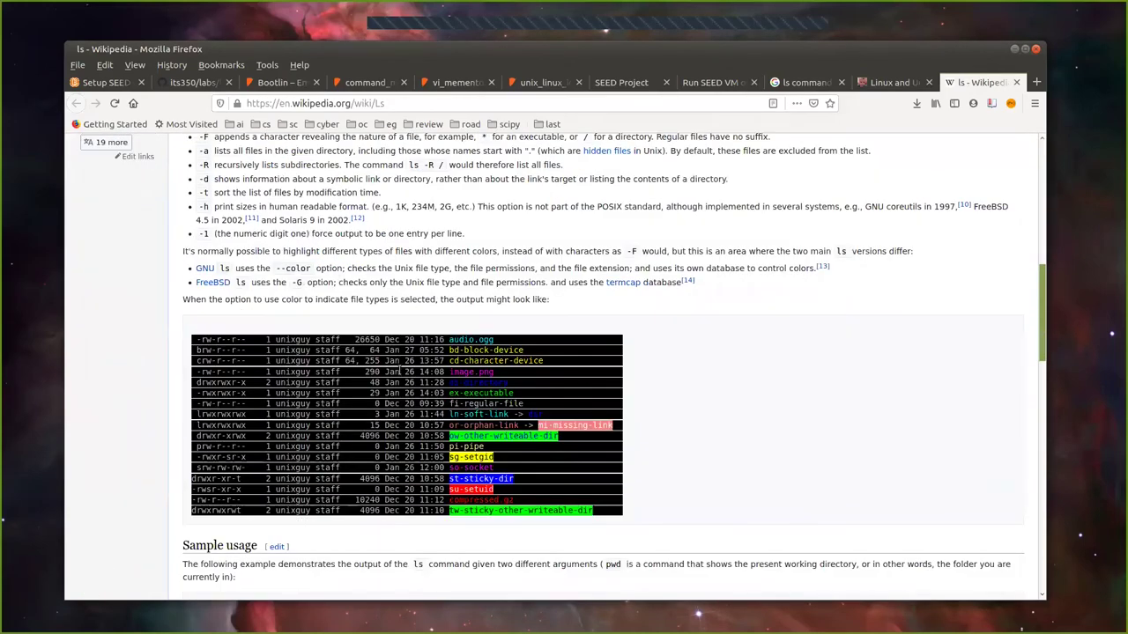
scroll(227, 342, "down", 5)
scroll(321, 394, "down", 7)
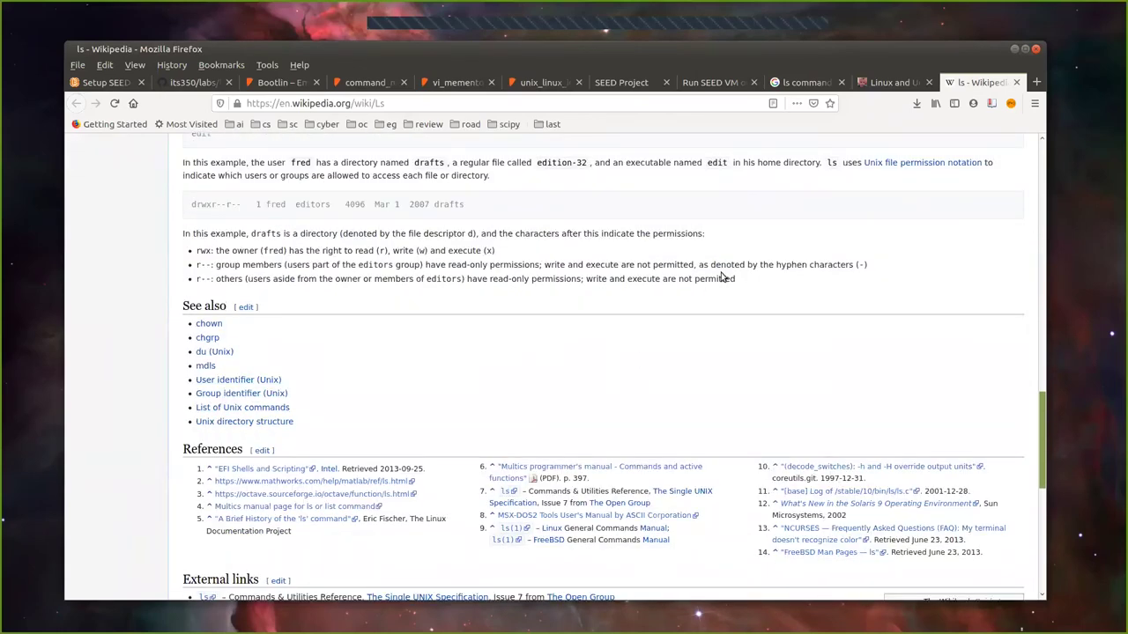
Step: Minimize the browser and close the terminal window to return to VirtualBox Manager
left_click(1014, 50)
mouse_move(574, 228)
left_mouse_down()
mouse_move(765, 380)
mouse_move(617, 270)
mouse_move(618, 250)
left_mouse_up()
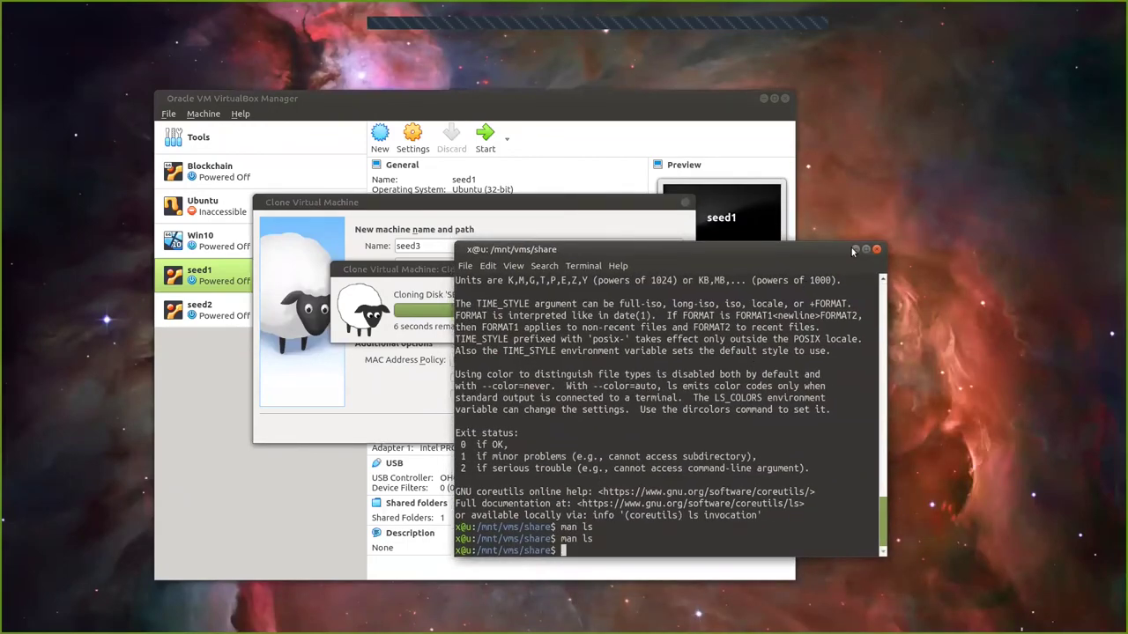
left_click(876, 251)
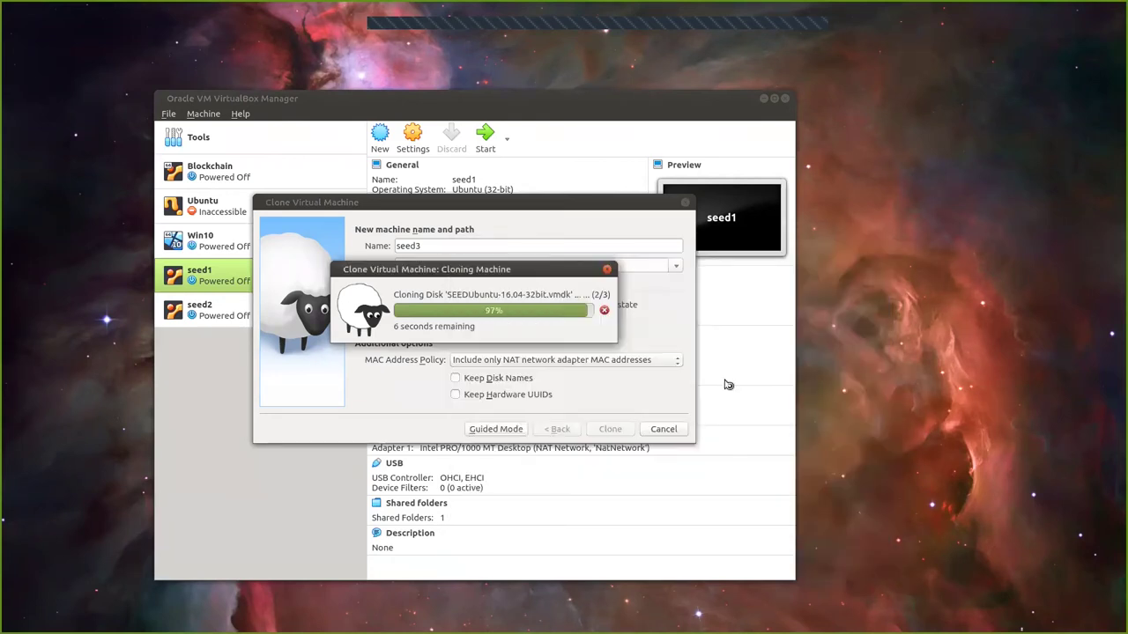
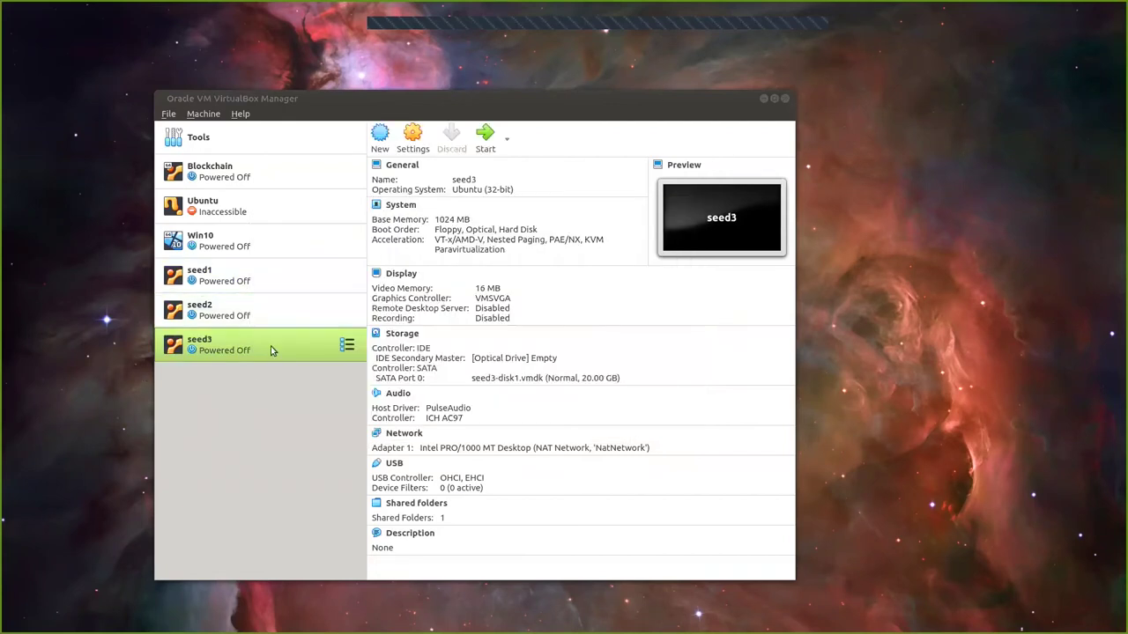
Step: Select the seed2 virtual machine and start it
left_click(252, 323, "ctrl")
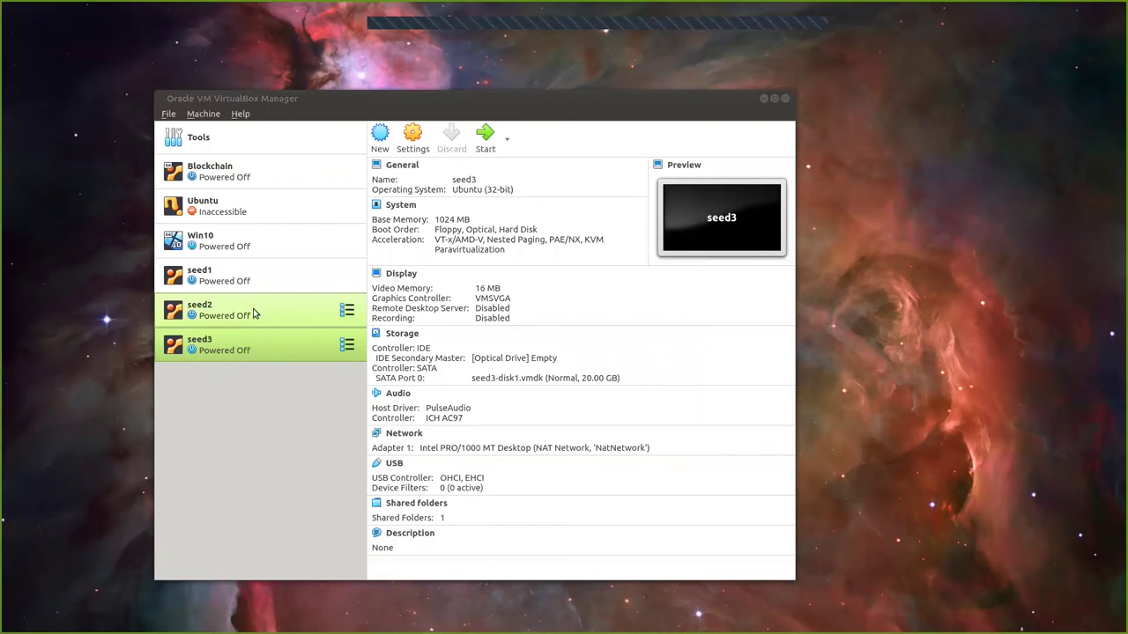
left_click(254, 315)
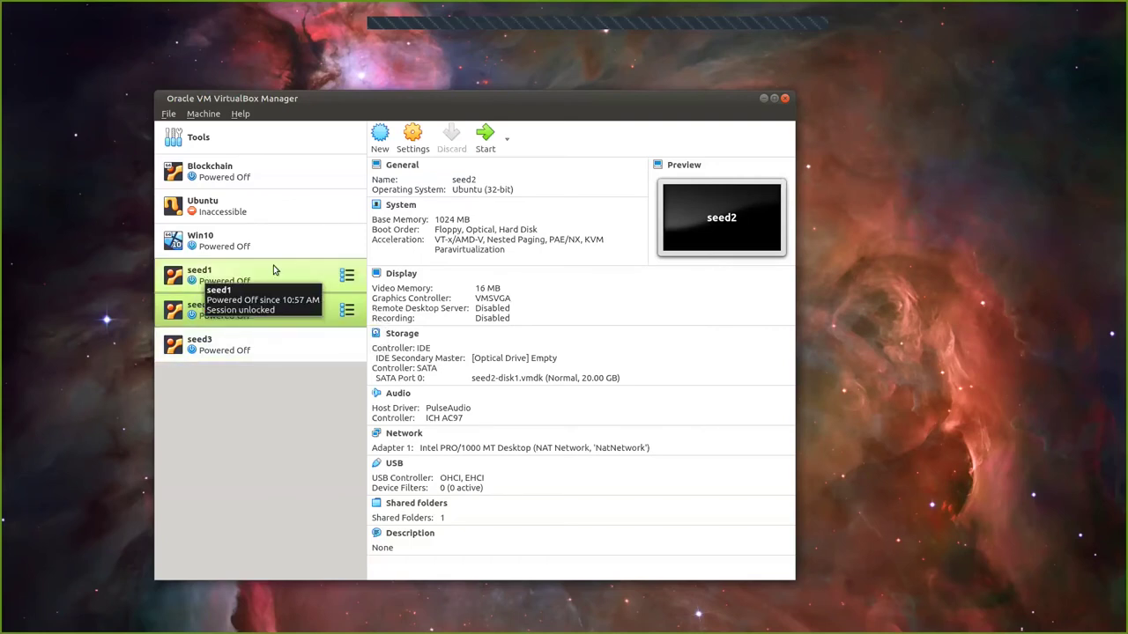
left_click(482, 141)
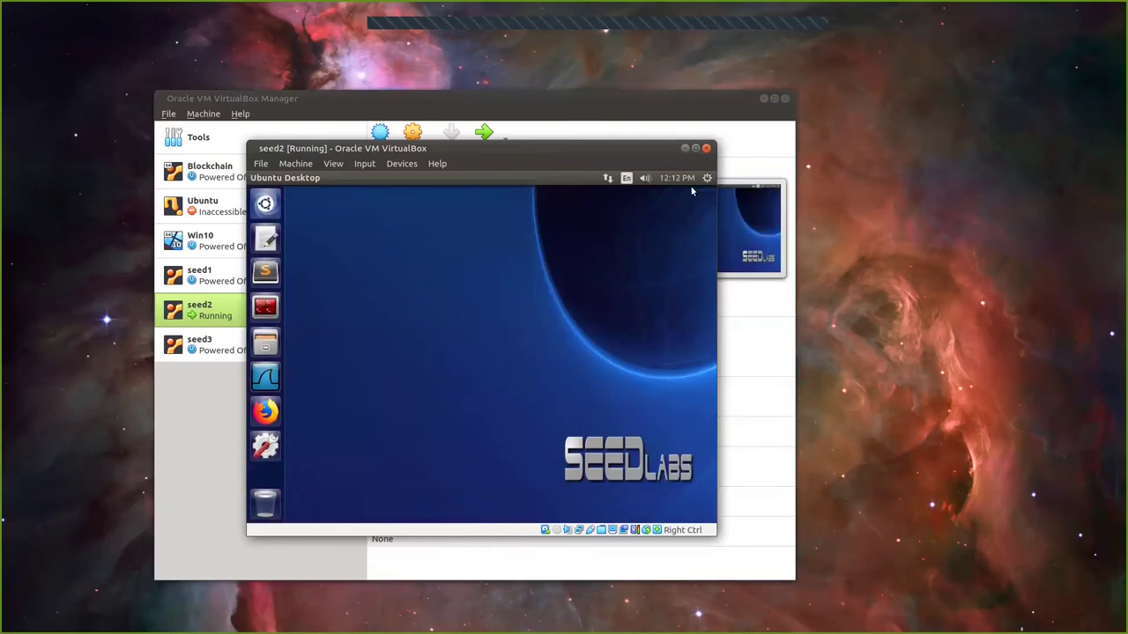
Step: Disconnect seed2's wired network and open its list of network connections for editing
left_click(608, 178)
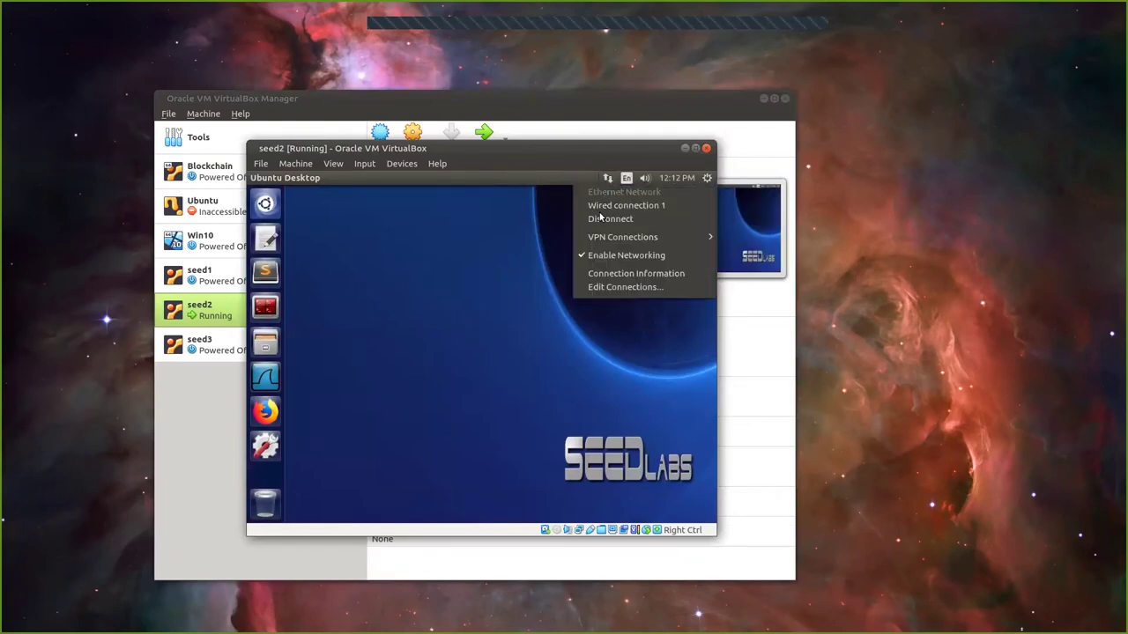
left_click(599, 220)
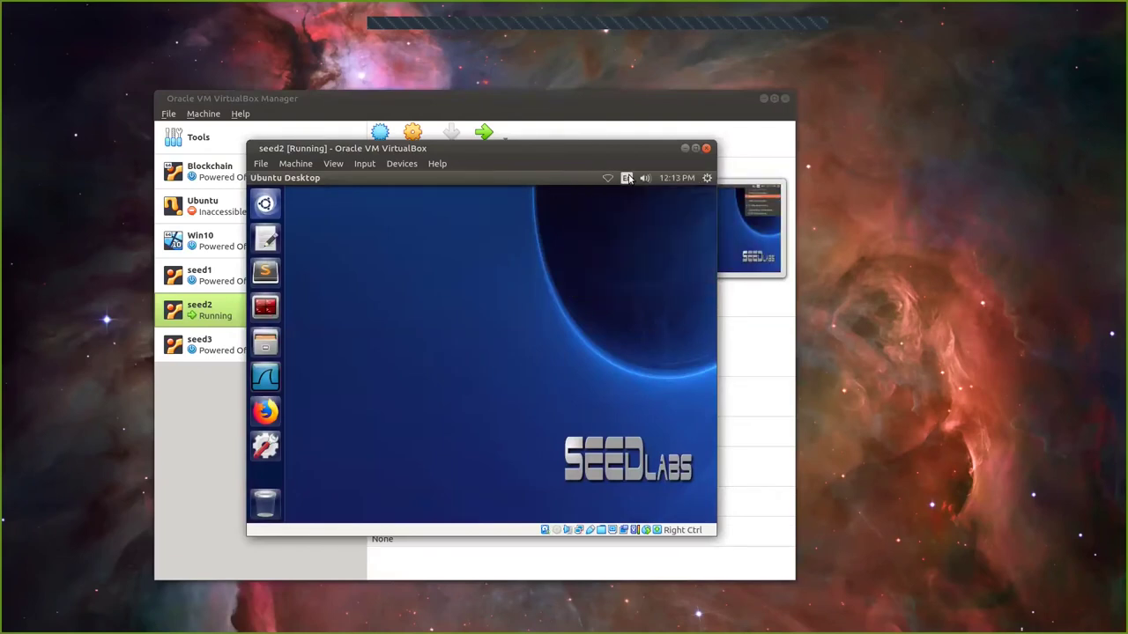
left_click(606, 179)
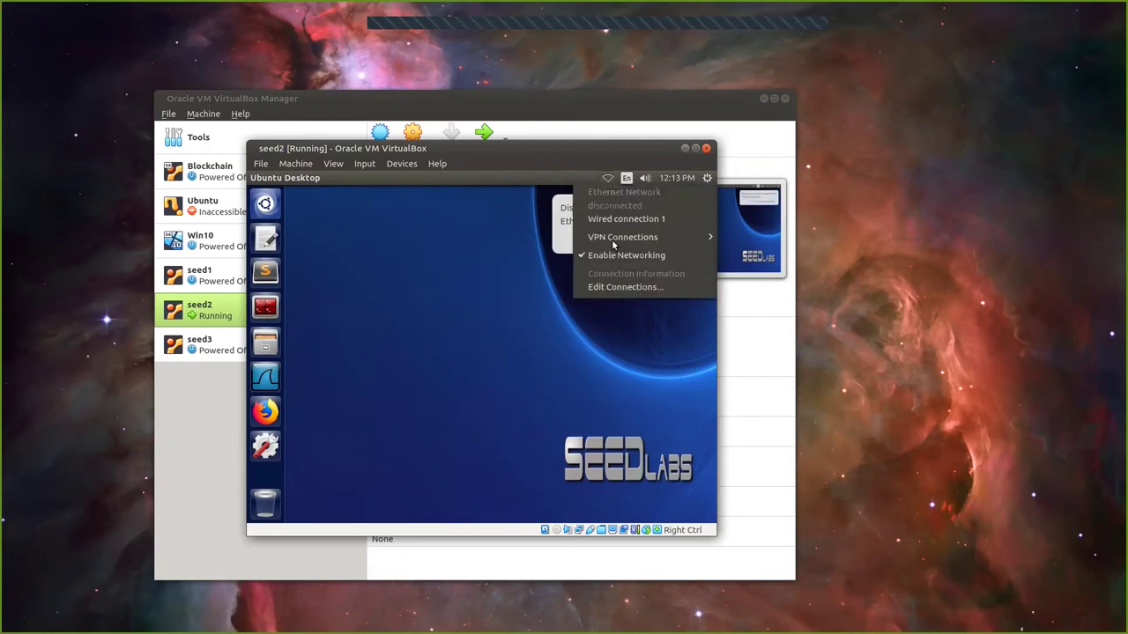
left_click(604, 287)
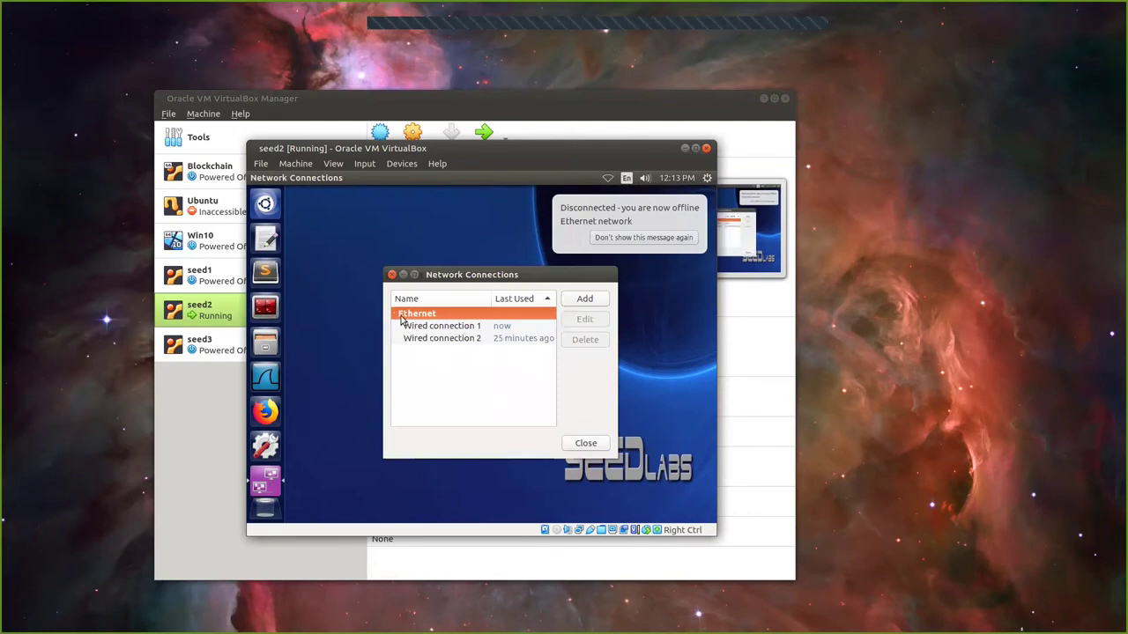
Step: Examine the IPv4 settings of Wired connection 1 and leave them without saving
left_click(445, 340)
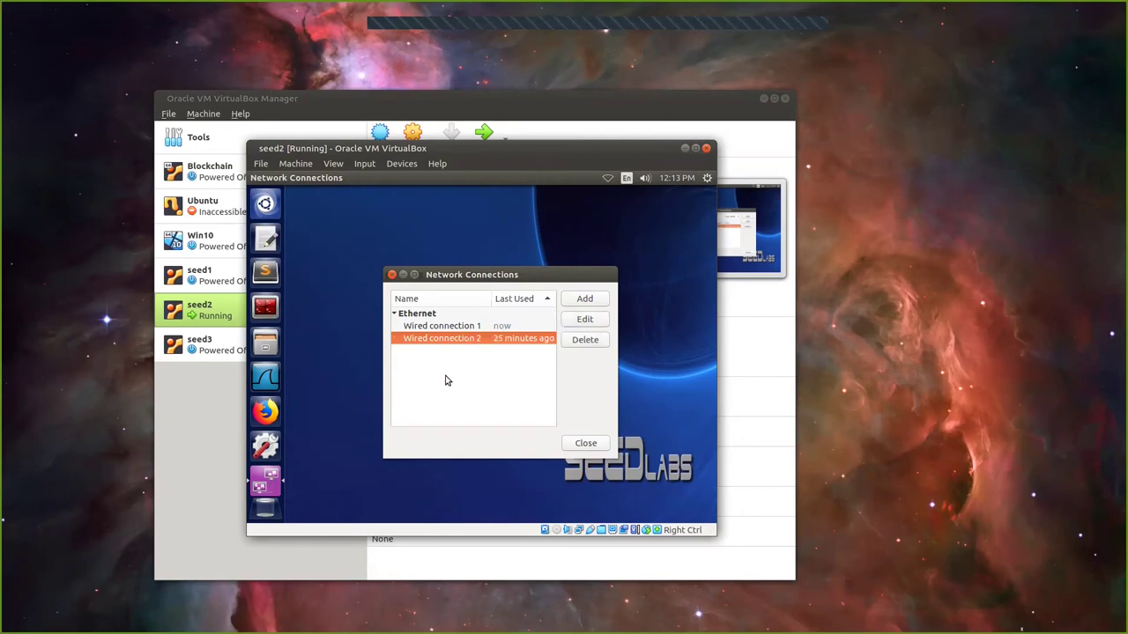
left_click(448, 327)
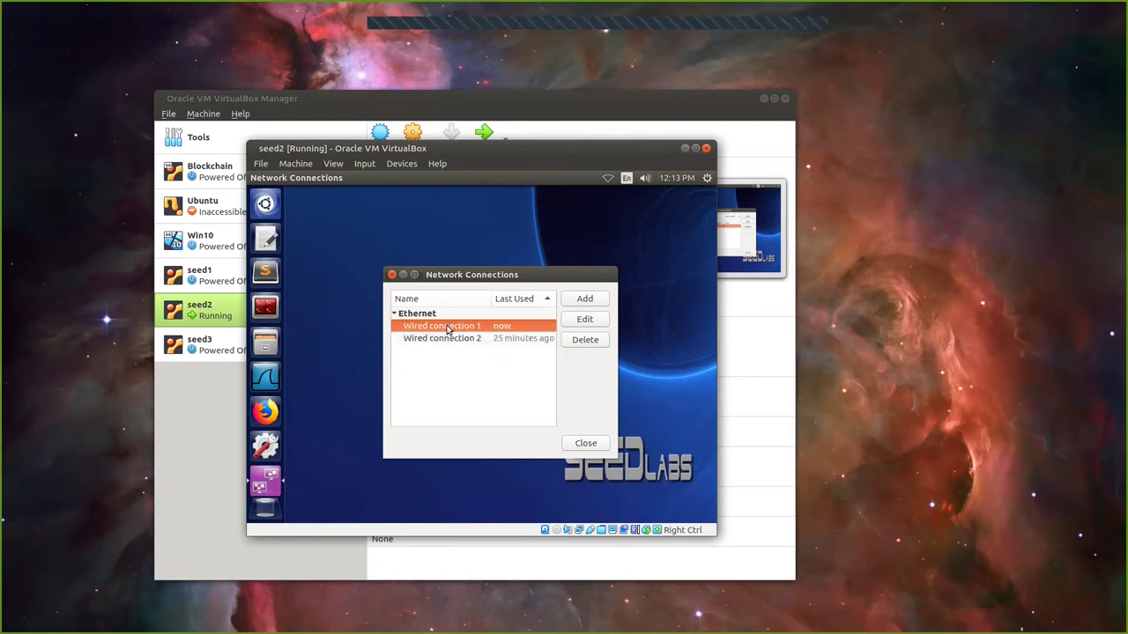
double_click(449, 328)
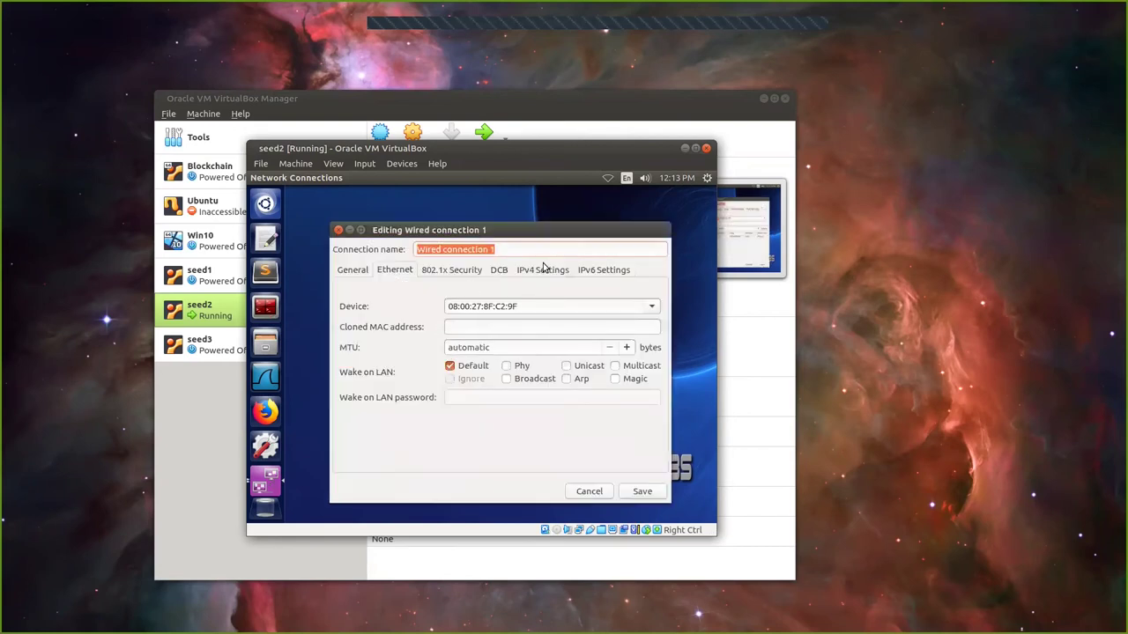
left_click(543, 270)
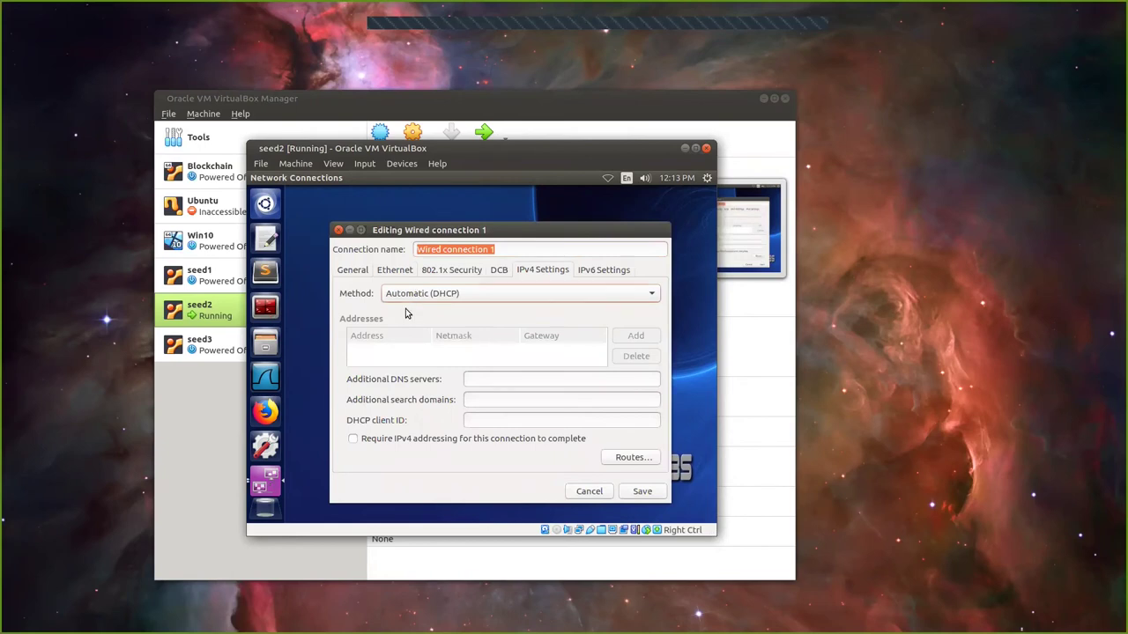
left_click(589, 493)
Step: Set the manual IPv4 address of Wired connection 2 to 10.20.30.22 and save the connection
left_click(495, 340)
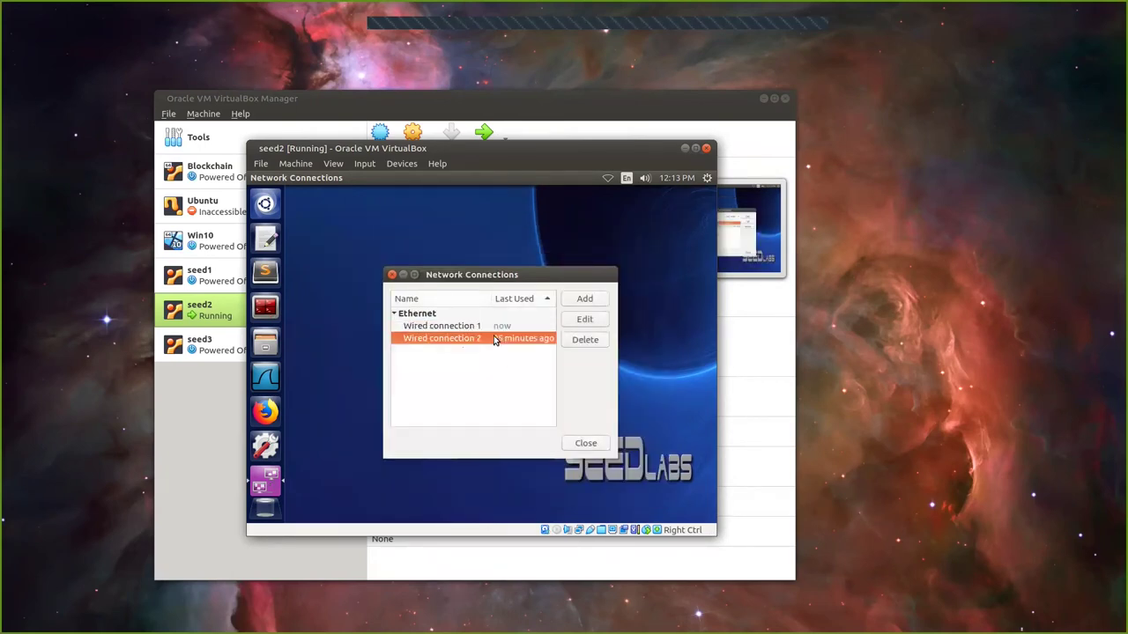
double_click(495, 340)
left_click(535, 271)
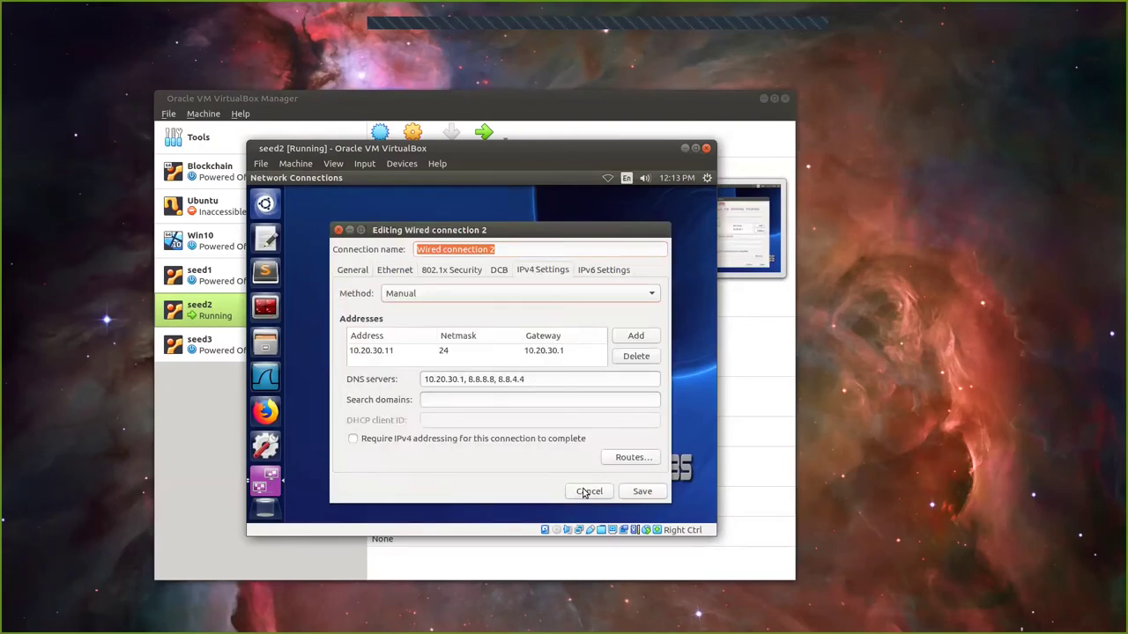
left_click(400, 350)
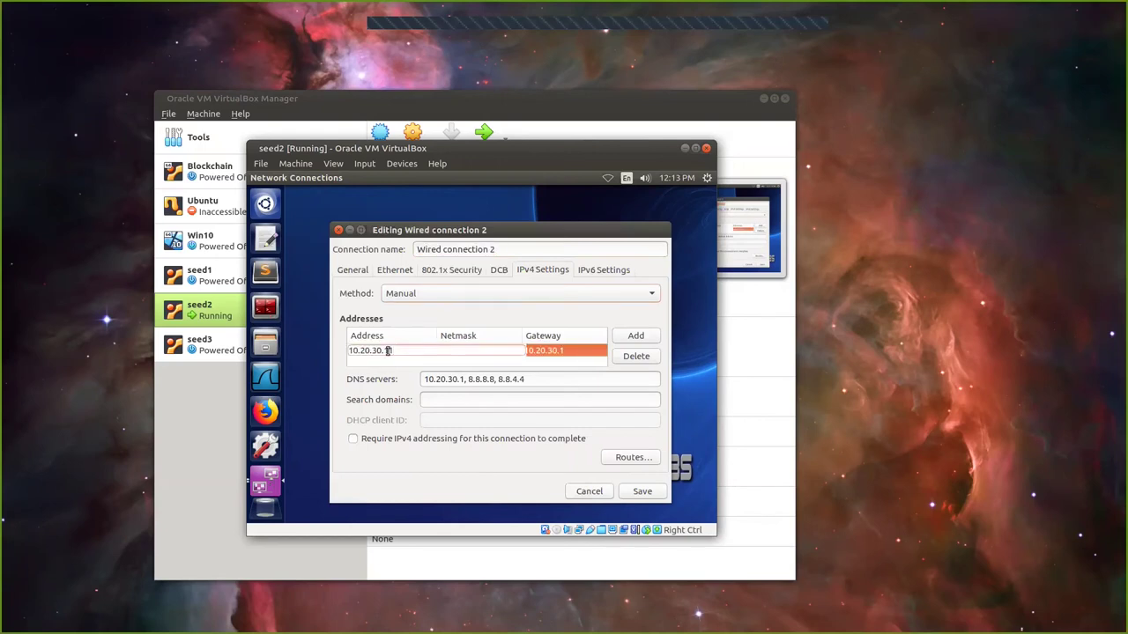
key("BackSpace")
key("BackSpace")
type("22")
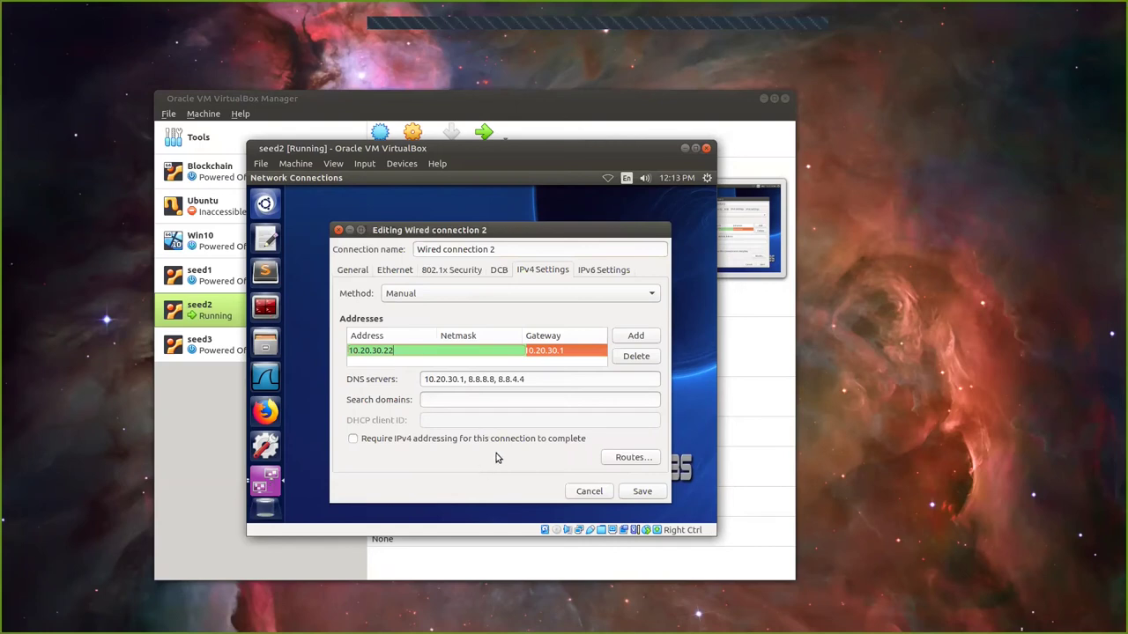
left_click(446, 350)
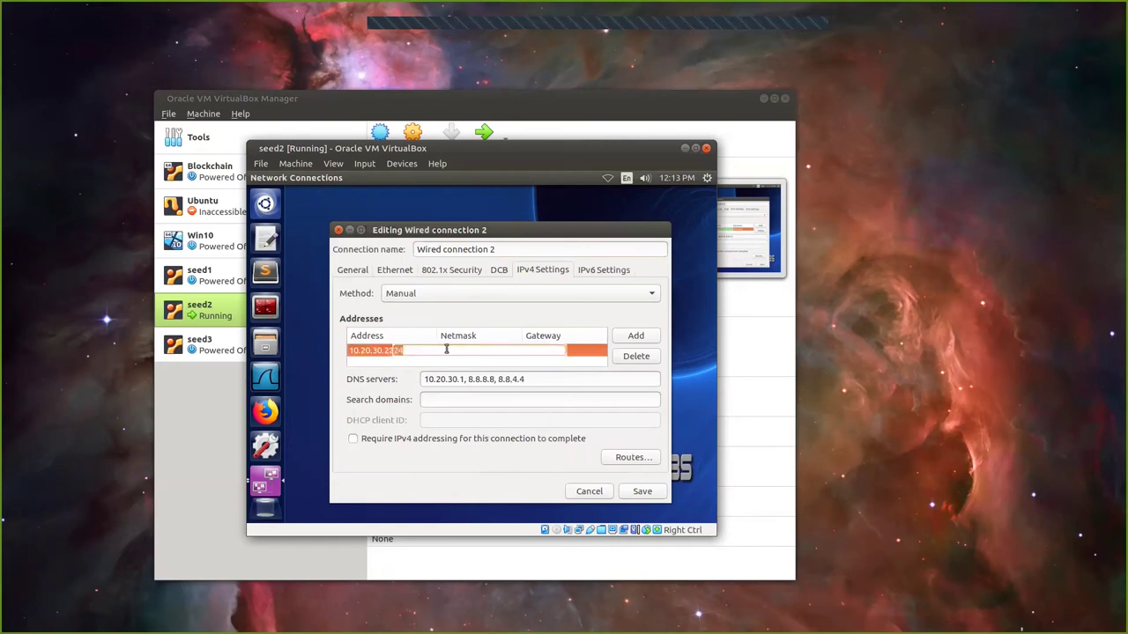
left_click(530, 381)
left_click(641, 492)
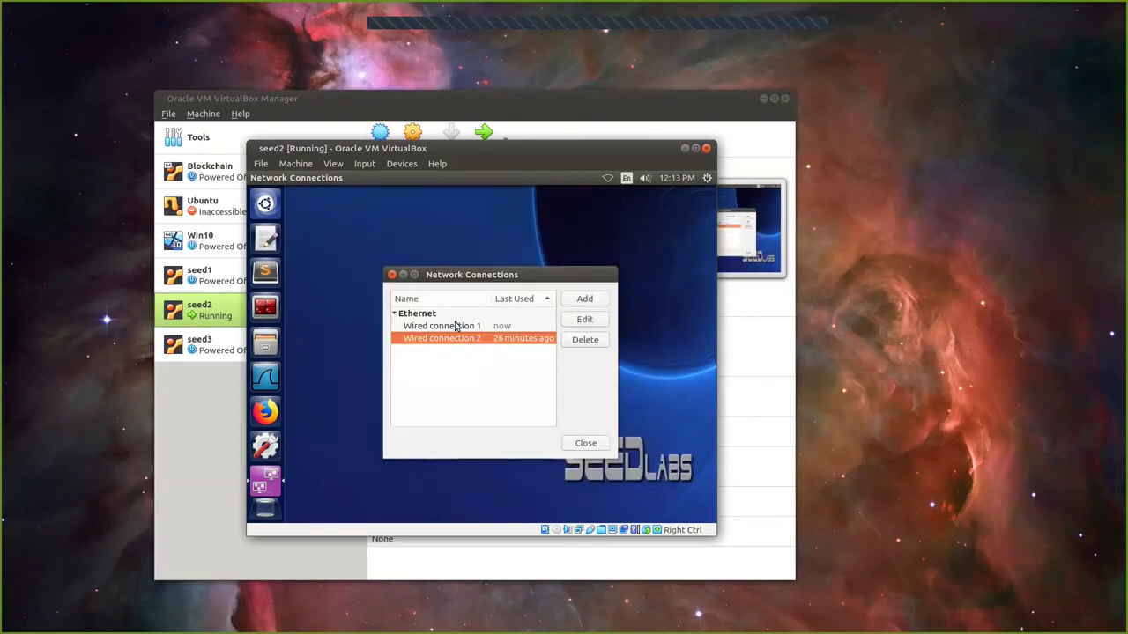
Step: Delete Wired connection 1 and close the network connections list
left_click(458, 327)
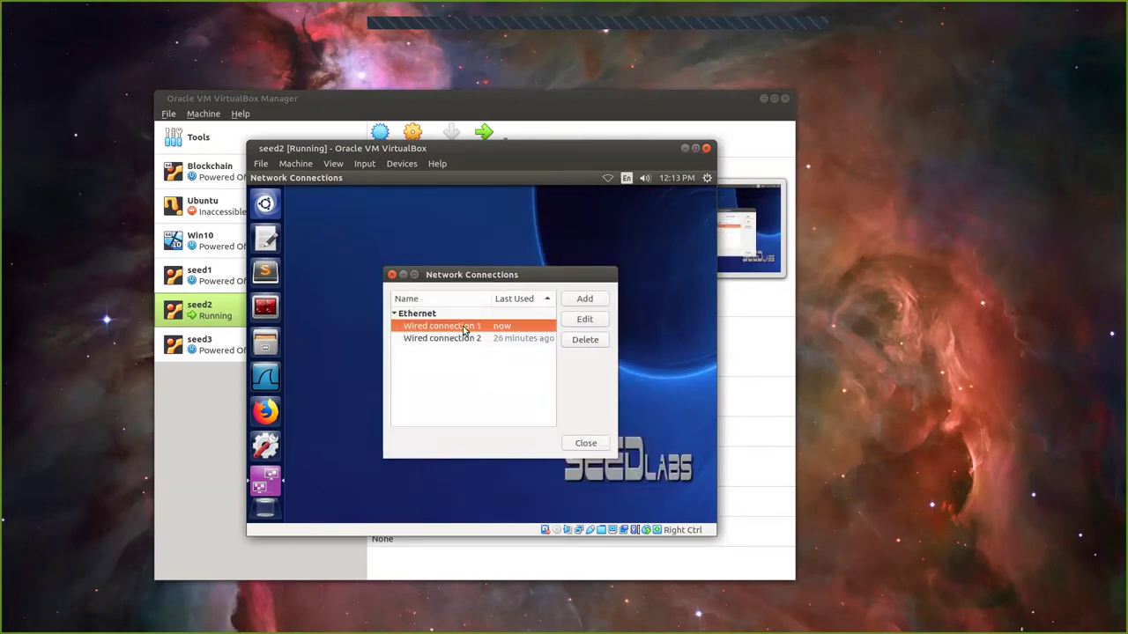
left_click(581, 341)
left_click(644, 409)
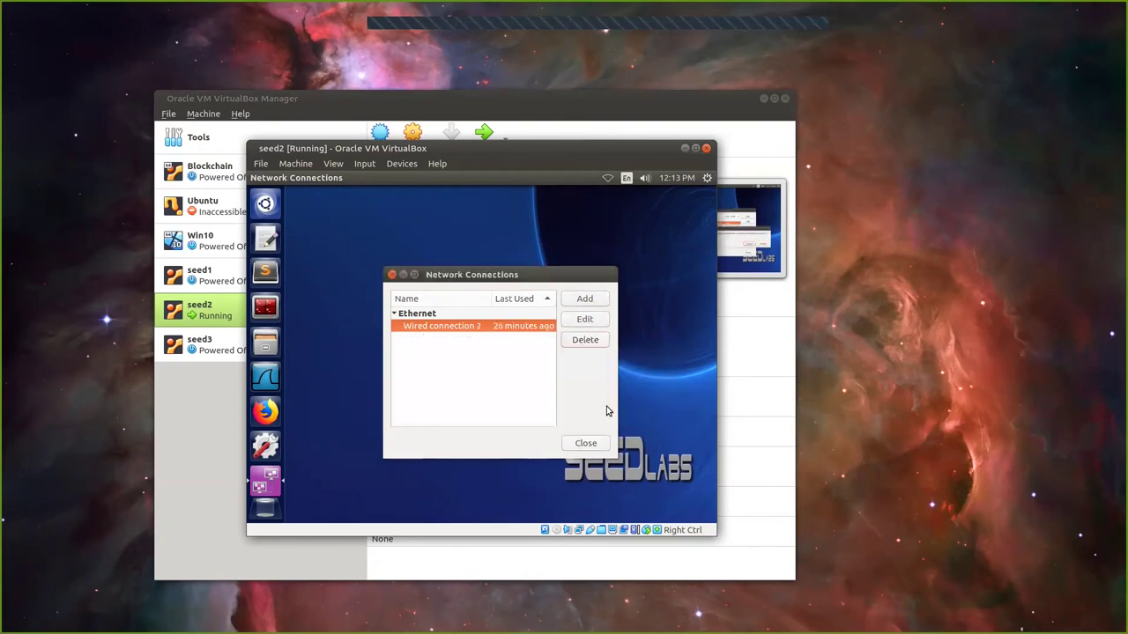
left_click(586, 444)
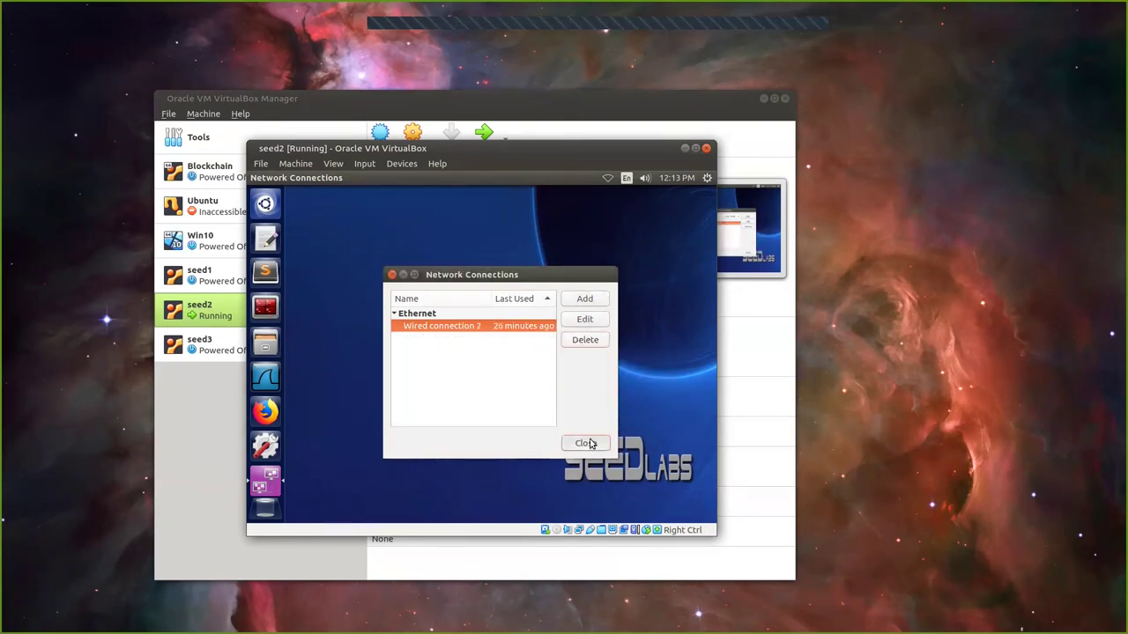
Step: Review the saved IPv4 settings of Wired connection 2, then close the connection editor and list without changes
left_click(607, 178)
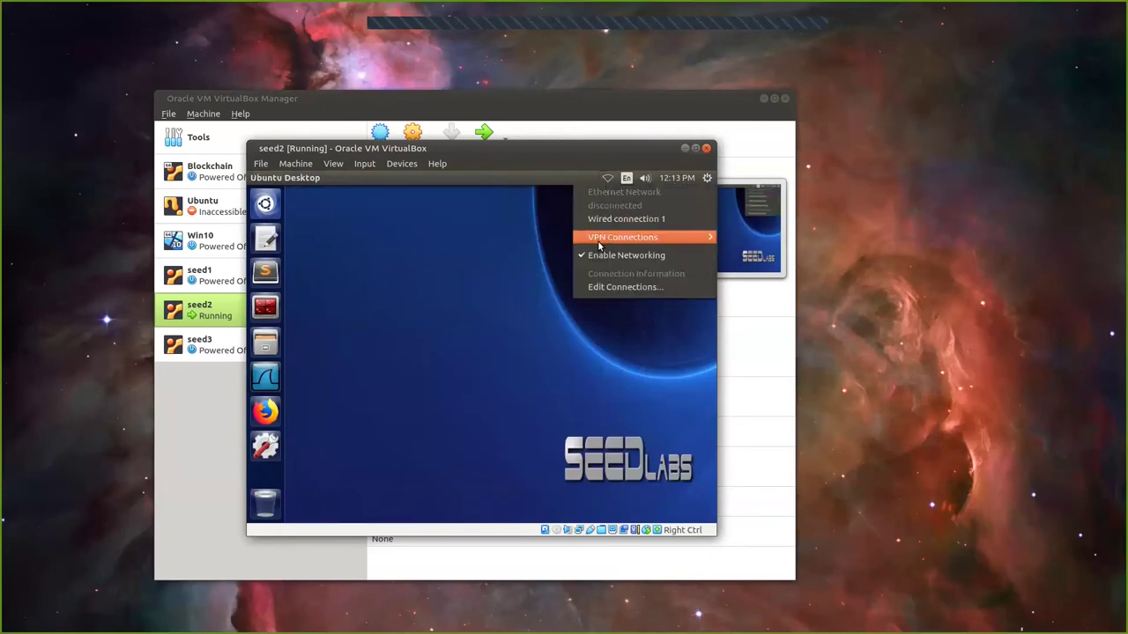
mouse_move(599, 239)
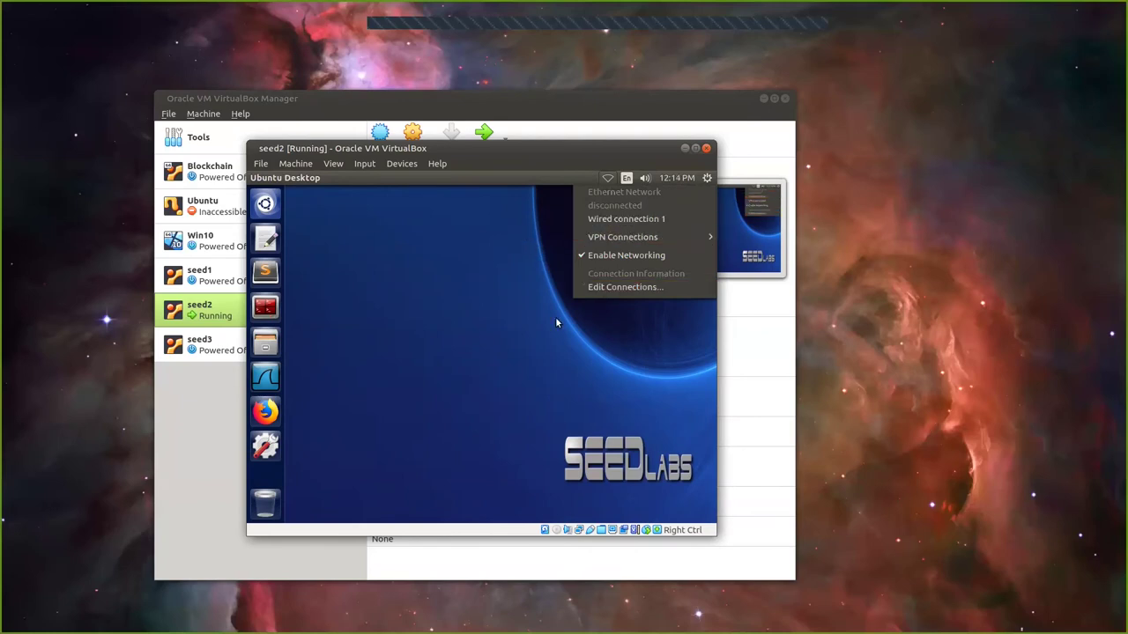
left_click(608, 287)
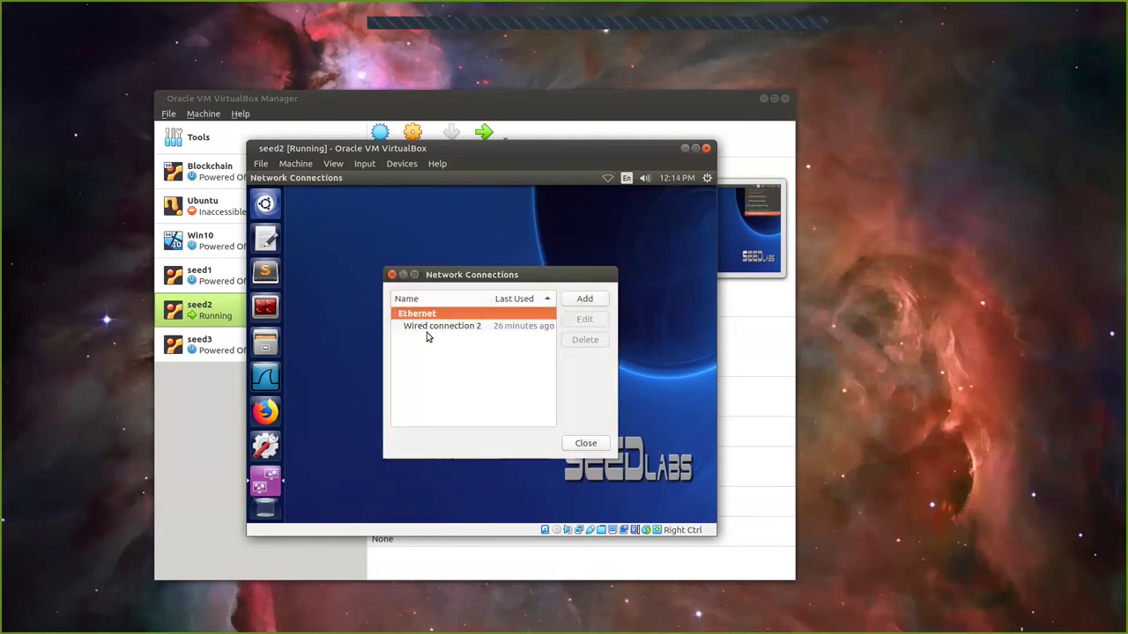
double_click(454, 326)
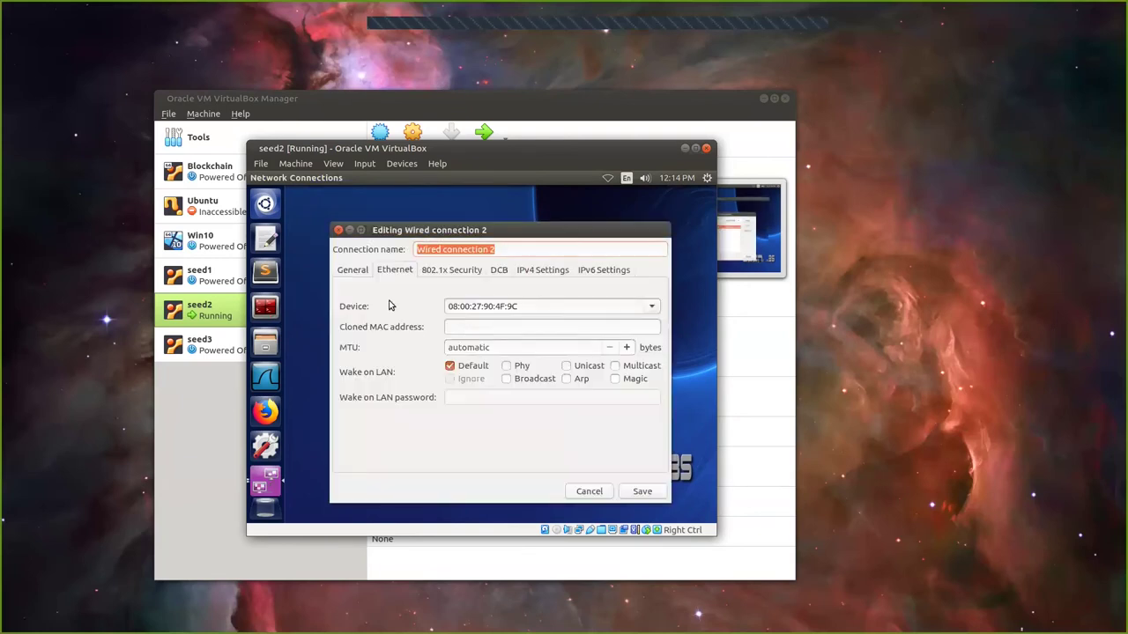
left_click(539, 268)
left_click(589, 492)
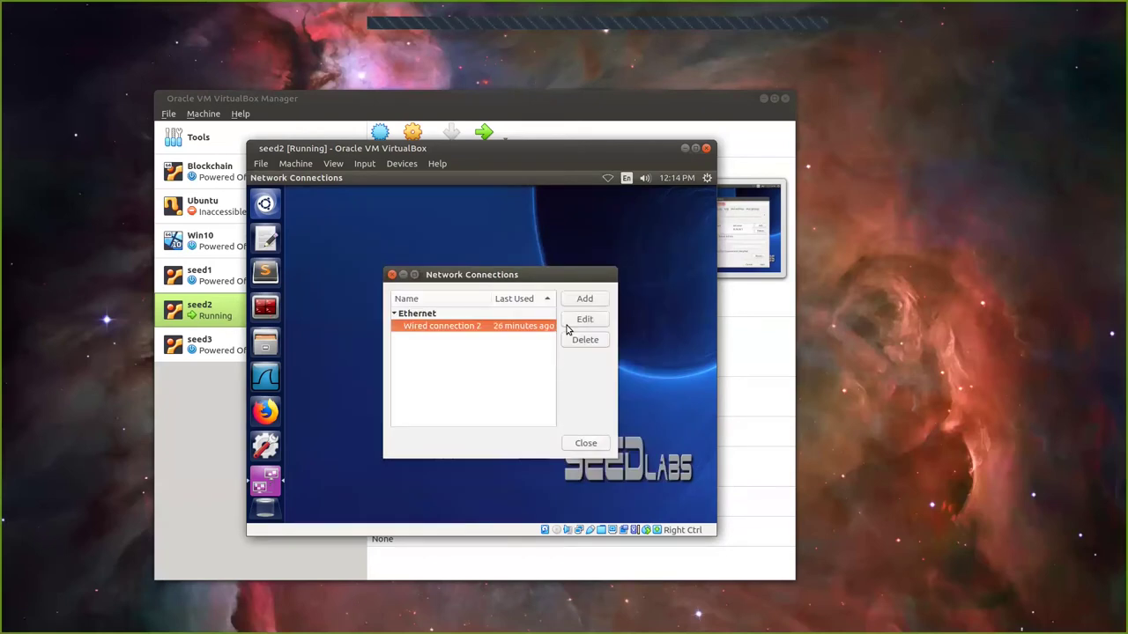
left_click(587, 444)
Step: Try to activate Wired connection 1 from the available Ethernet networks and dismiss the resulting dialog
left_click(608, 180)
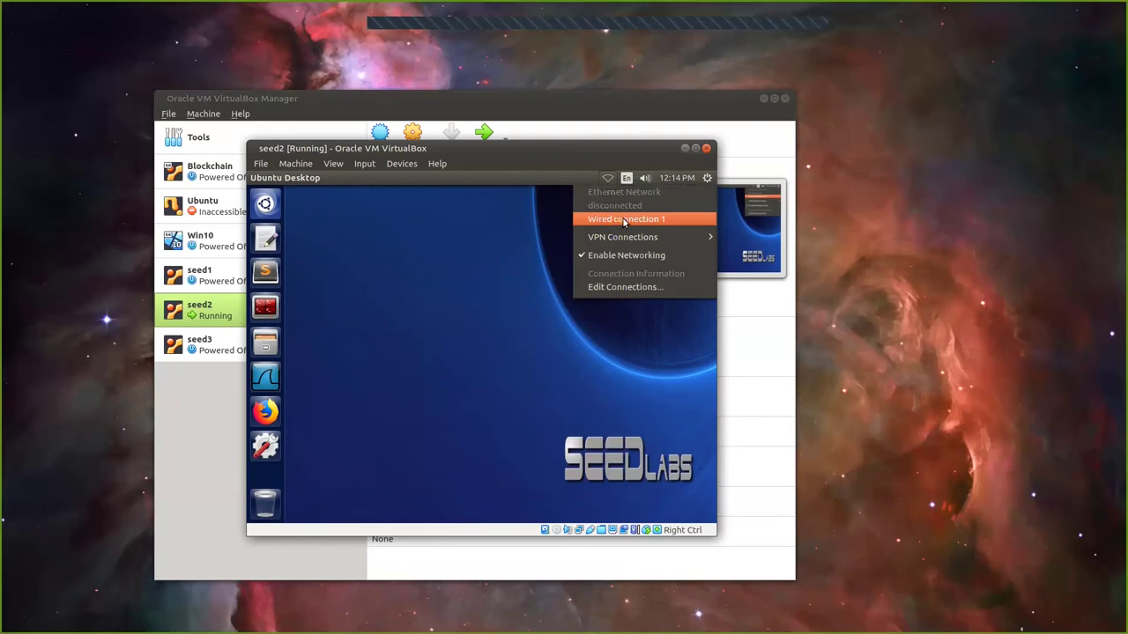
left_click(624, 220)
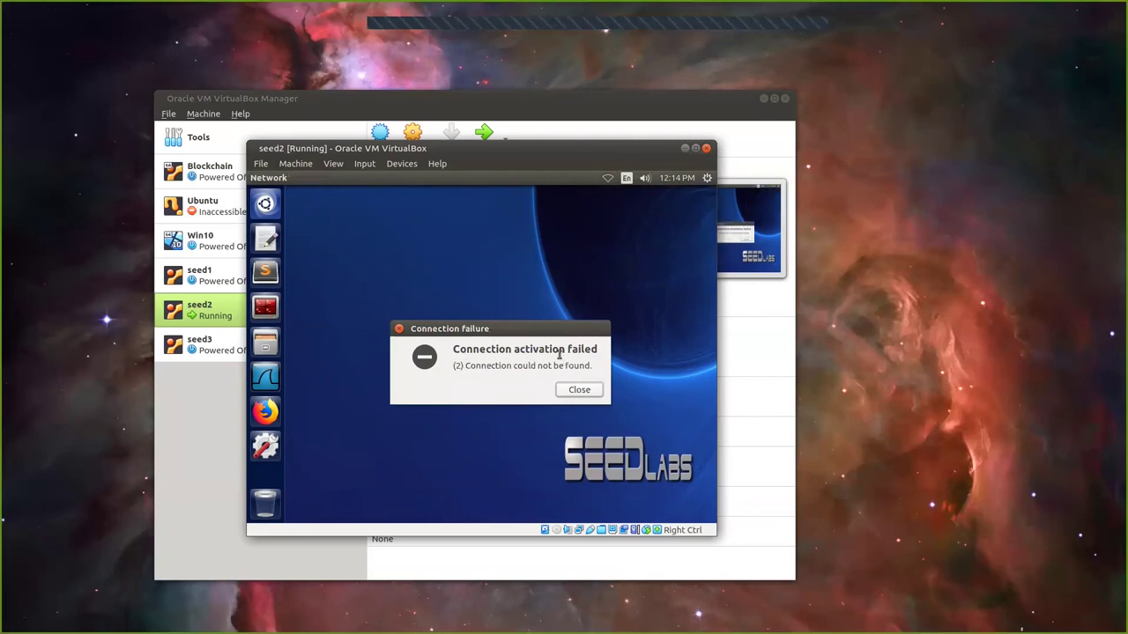
left_click(578, 389)
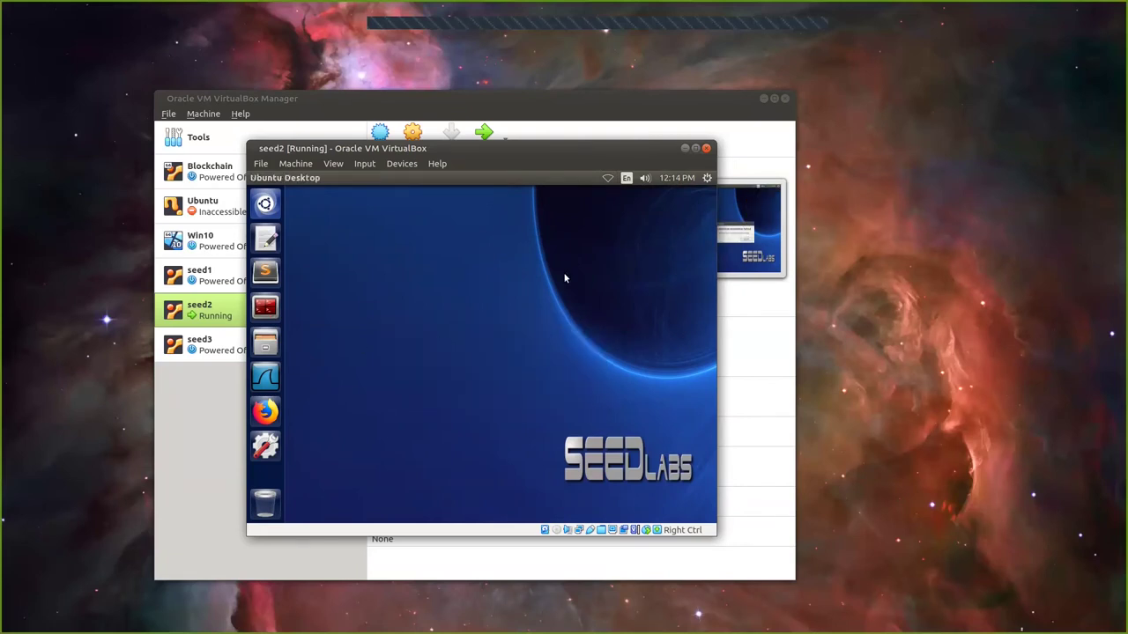
Step: Open a terminal in seed2 and list all network interfaces with ifconfig -a
left_click(265, 307)
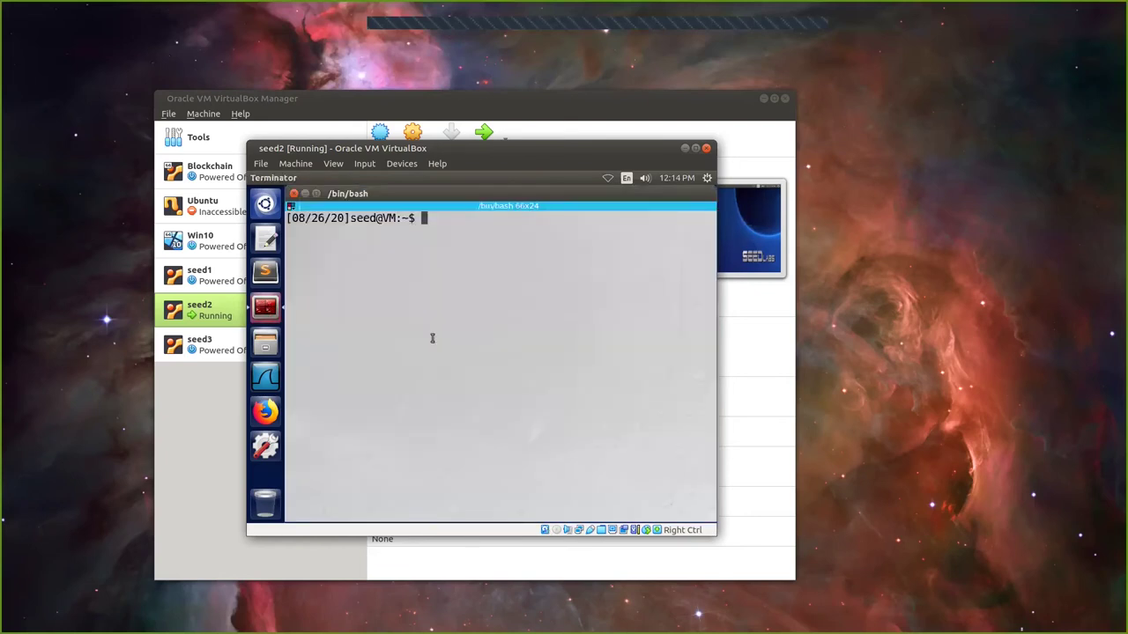
type("if")
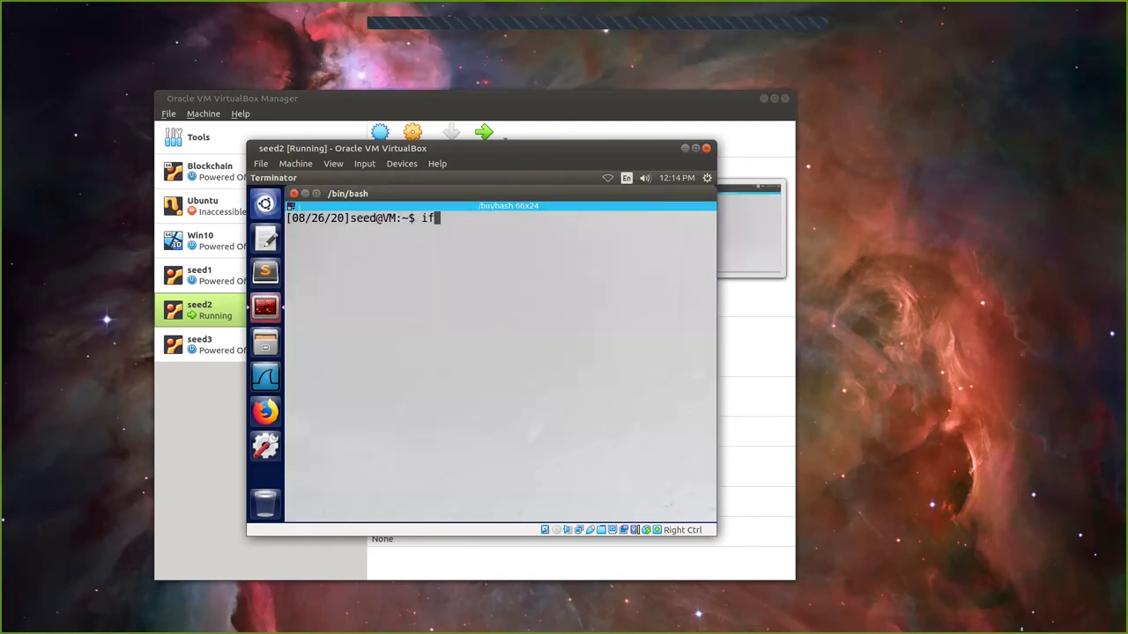
type("config -a")
key("Return")
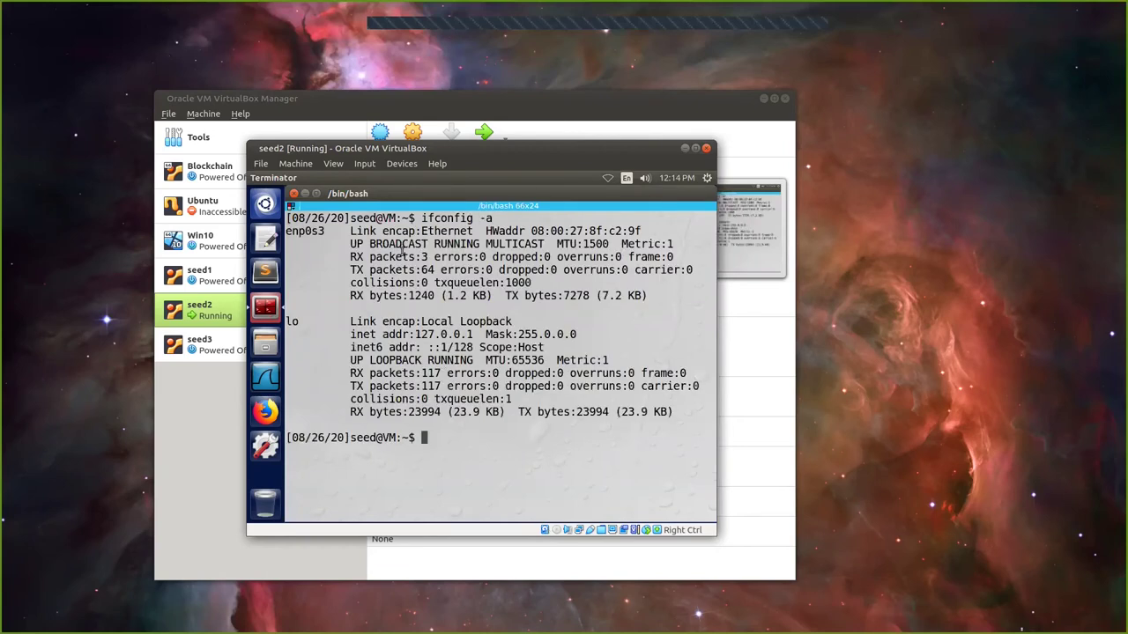
Step: Bring up the Ethernet interface with sudo ifconfig enp0s3 up and check the available network connections
double_click(298, 230)
right_click(301, 231)
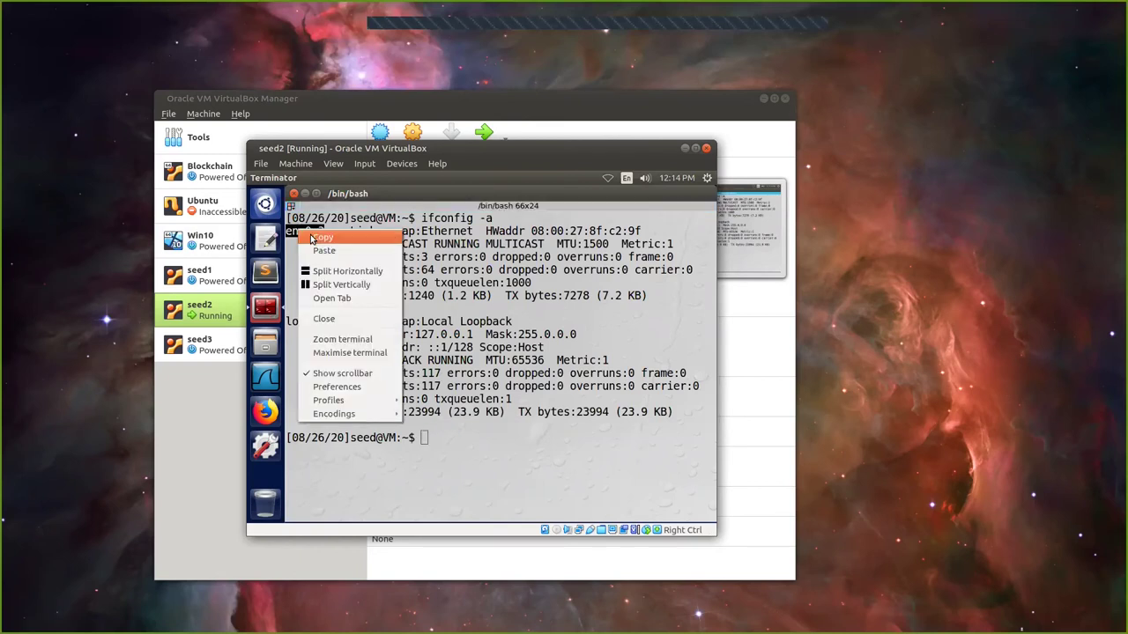
left_click(313, 236)
left_click(493, 426)
type("sudo ifco")
key("BackSpace")
key("BackSpace")
key("BackSpace")
key("BackSpace")
type("ifconfig ")
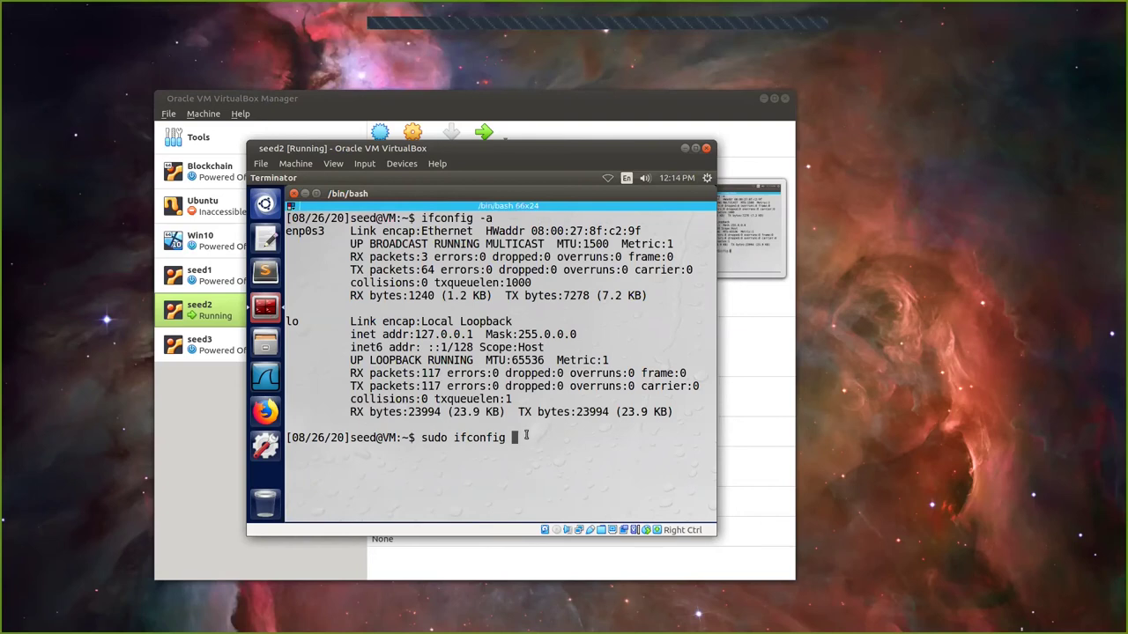
type("enp0s3 up")
key("Return")
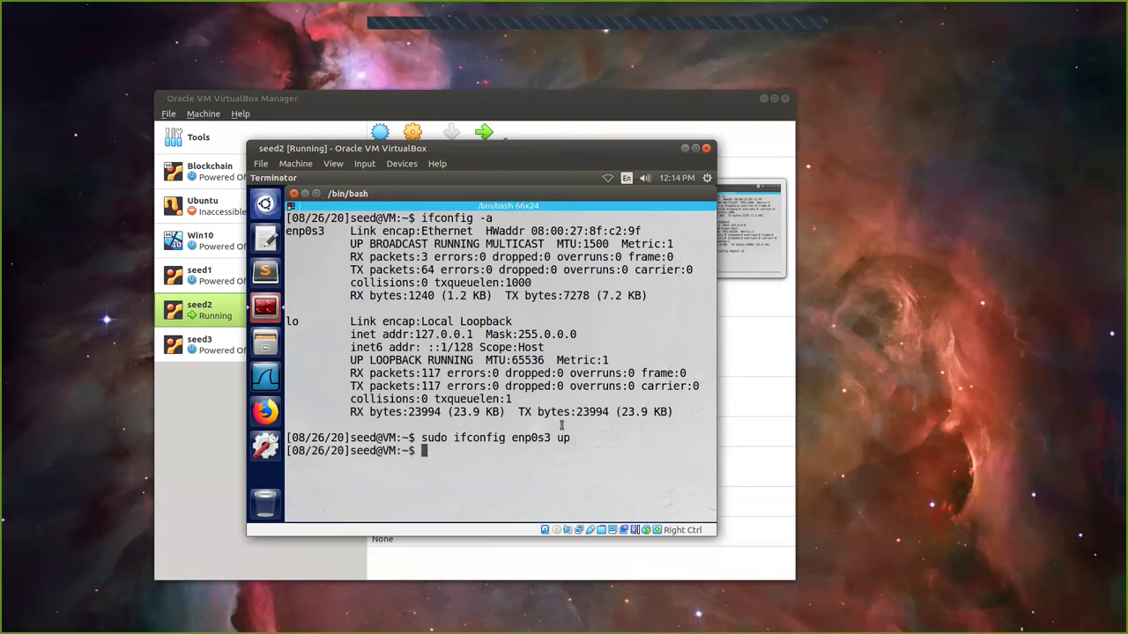
left_click(605, 180)
left_click(679, 213)
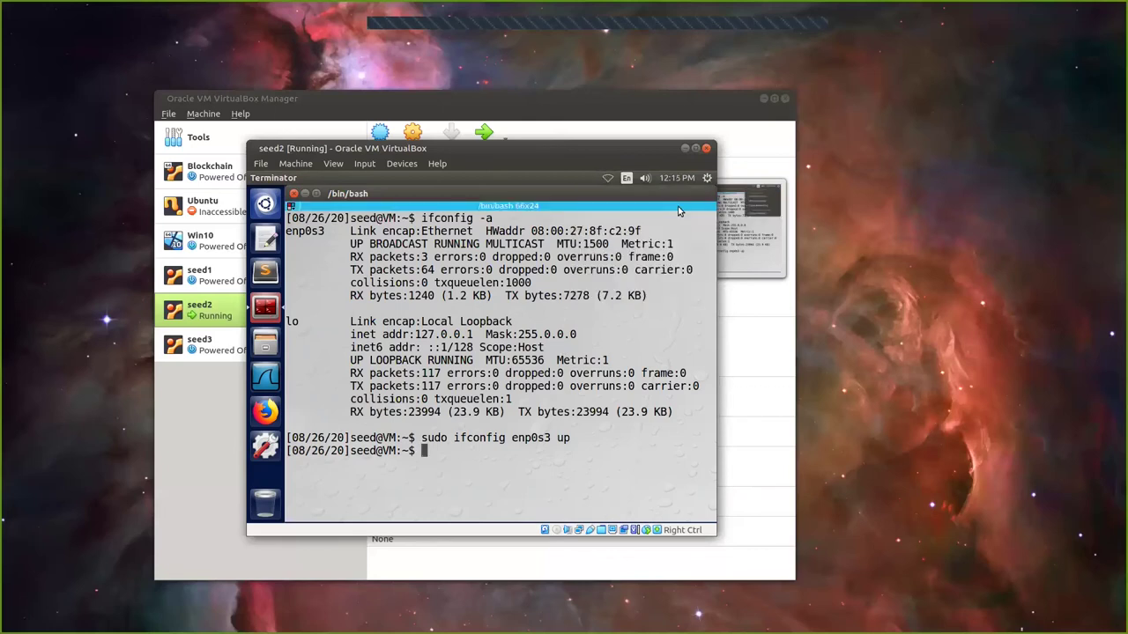
Step: Close the terminal in seed2 and restart the virtual machine
left_click(293, 193)
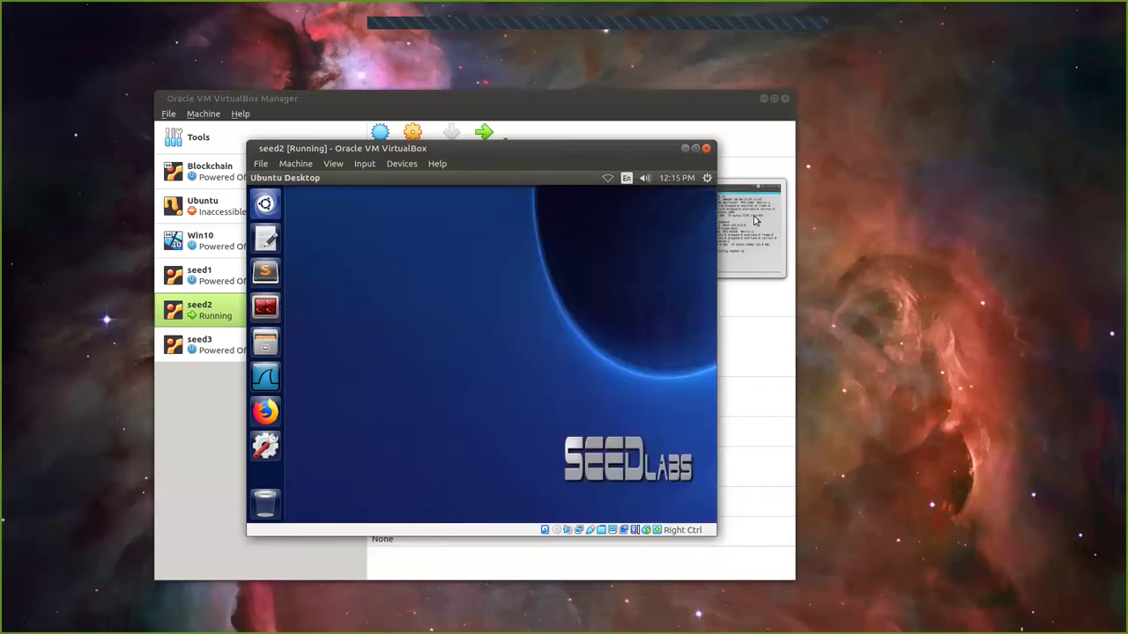
left_click(706, 178)
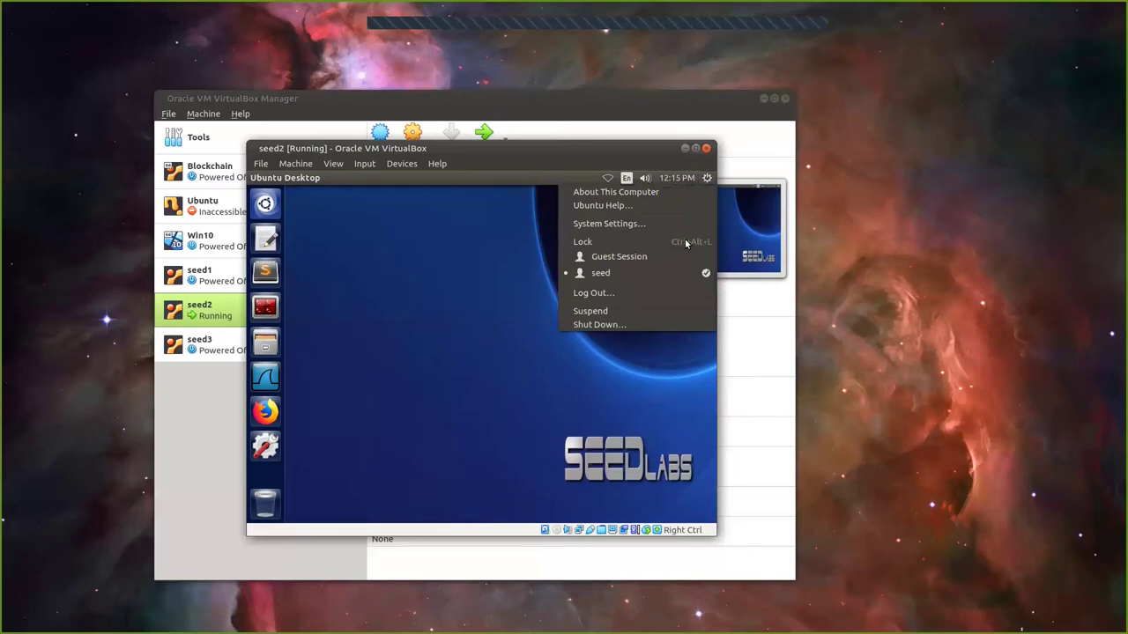
left_click(612, 326)
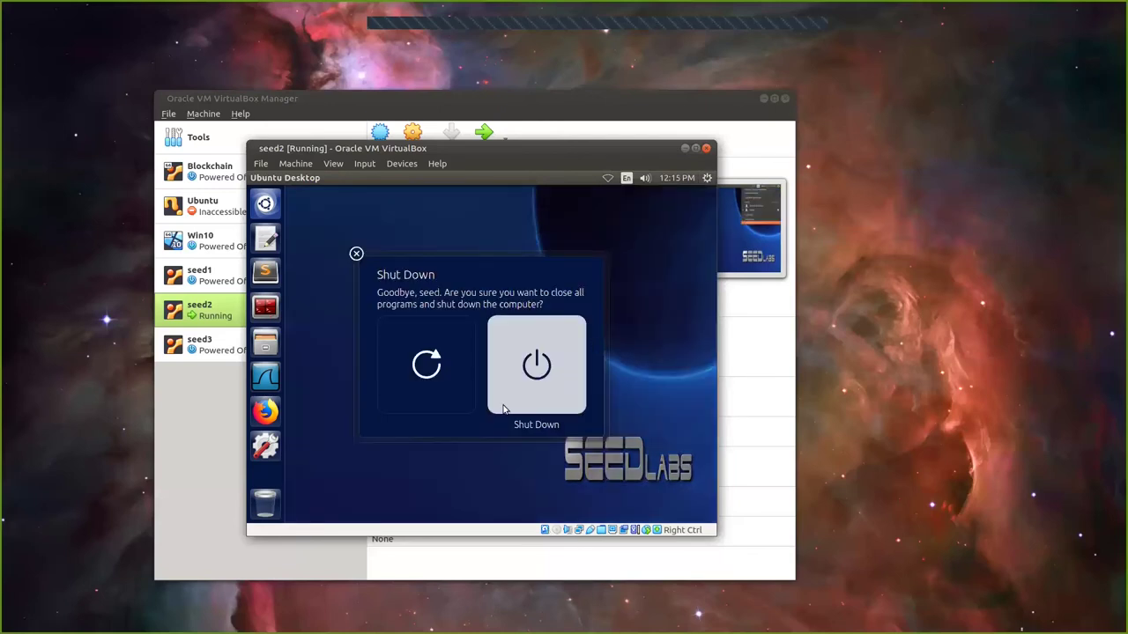
left_click(392, 352)
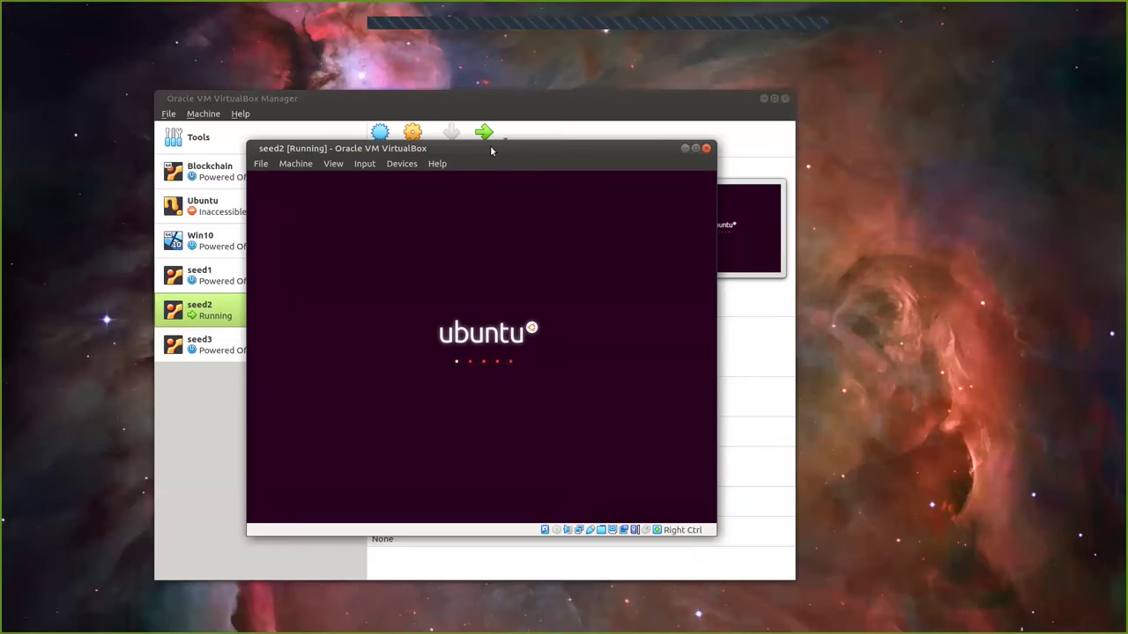
Step: Start the seed3 virtual machine and arrange the seed2 and seed3 windows side by side
left_click_drag(491, 145, 839, 182)
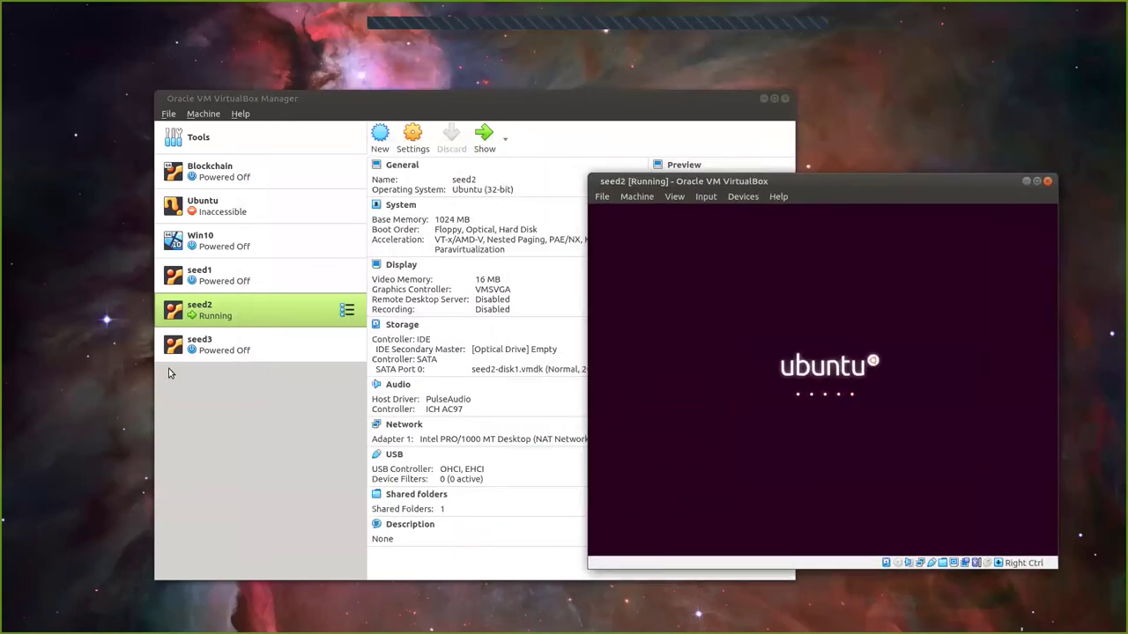
left_click(218, 350)
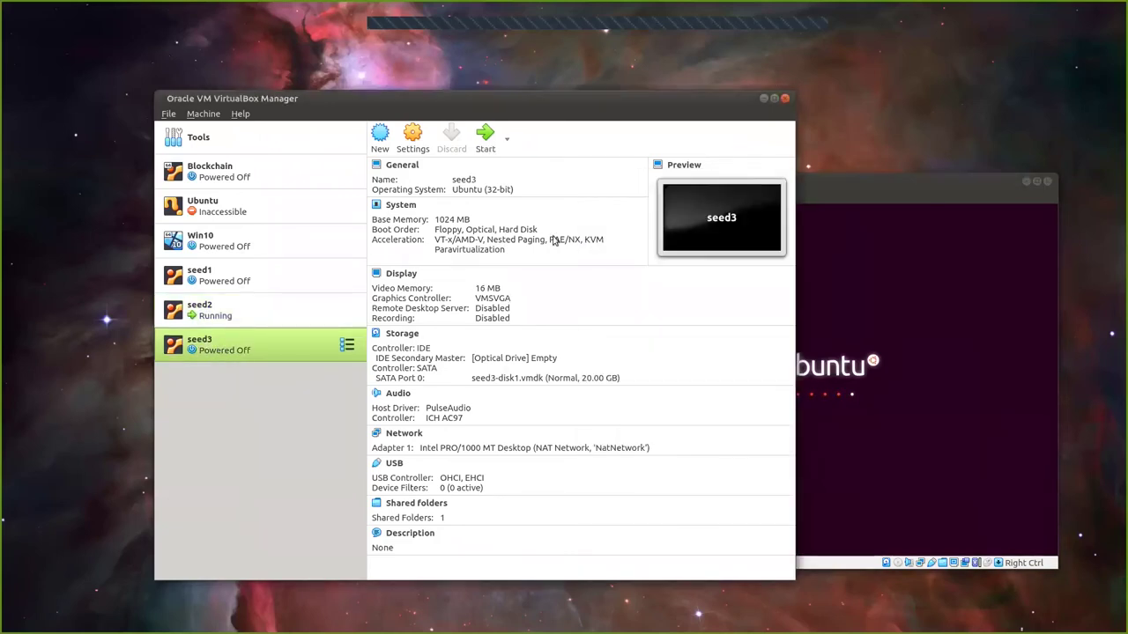
left_click(485, 139)
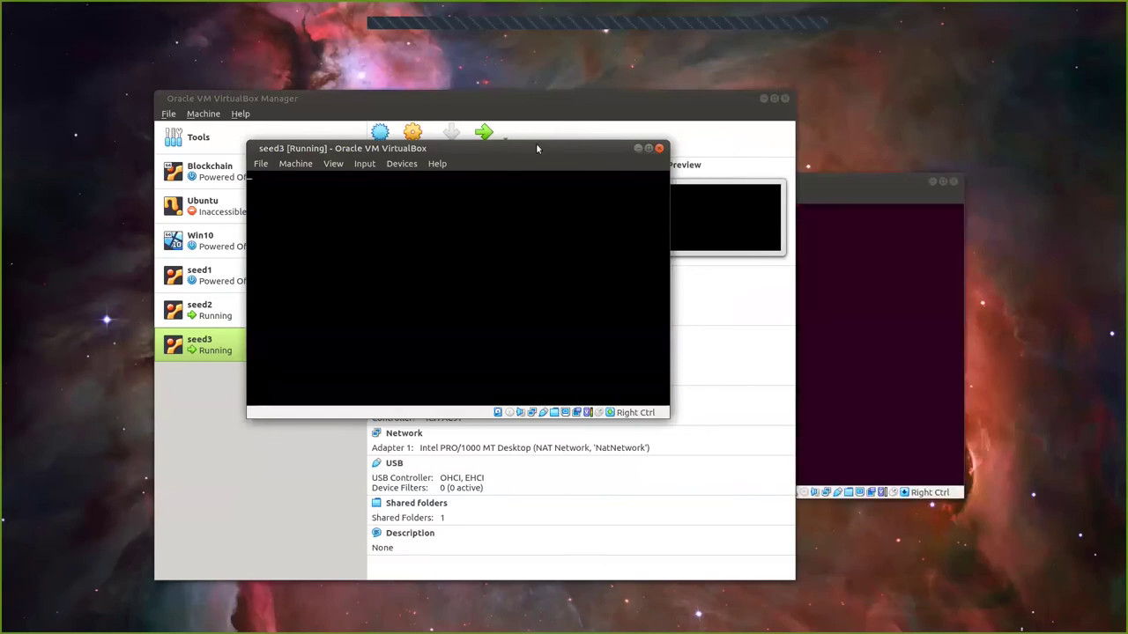
left_click_drag(533, 147, 342, 186)
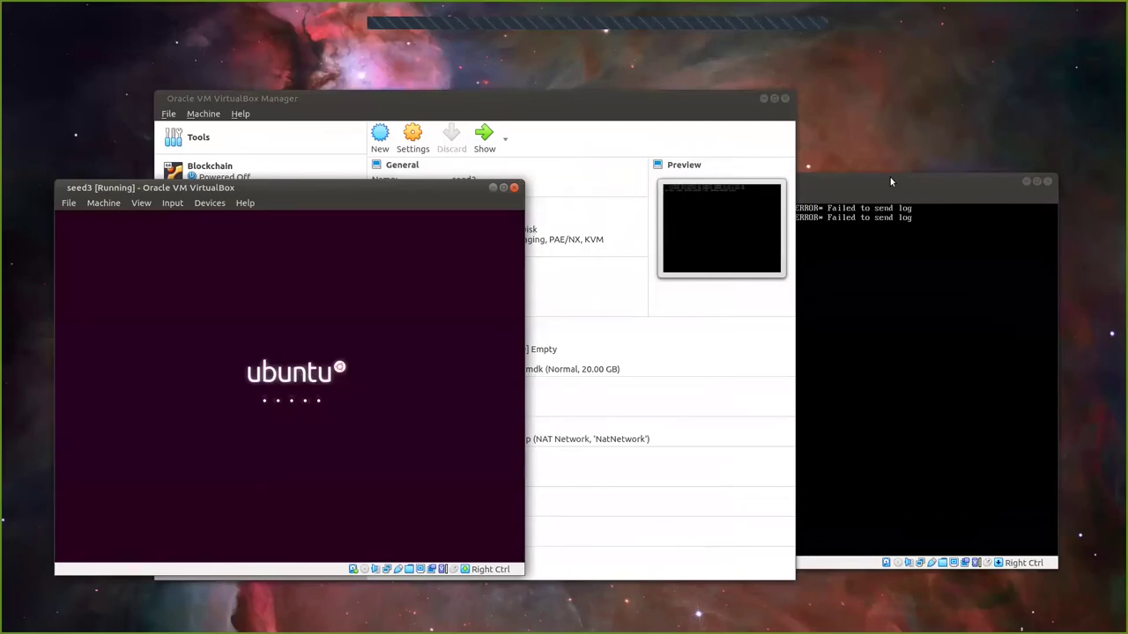
left_click(888, 180)
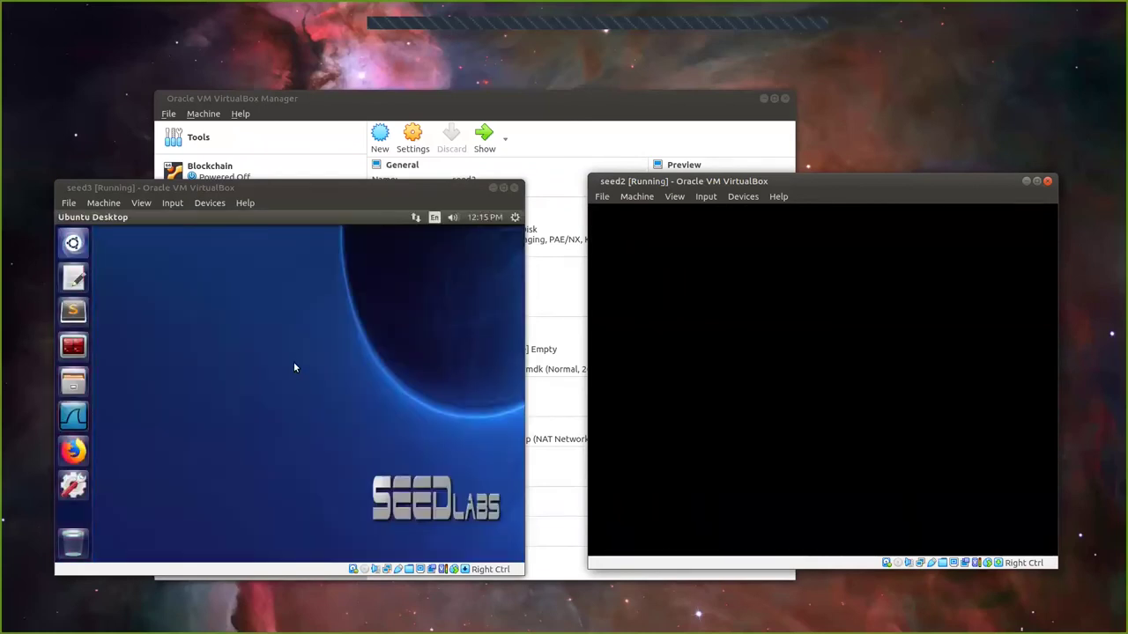
Step: Disconnect seed3 from its active wired network
left_click(305, 329)
left_click(415, 216)
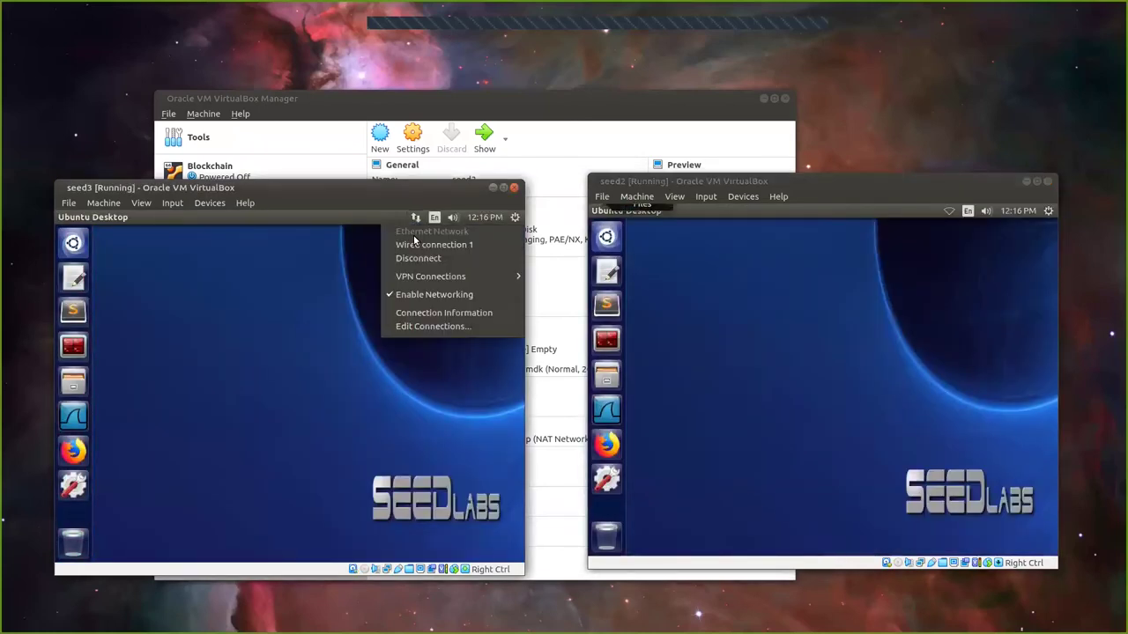
left_click(420, 258)
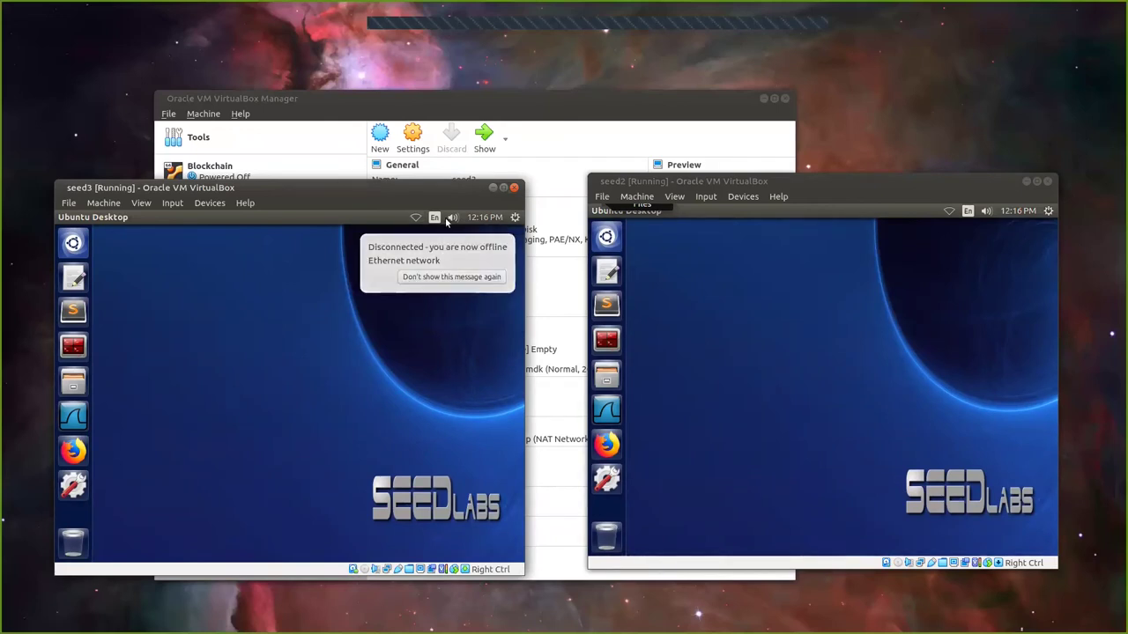
Step: Open seed3's Wired connection 1 for editing and set its IPv4 method to Manual
left_click(416, 217)
left_click(422, 325)
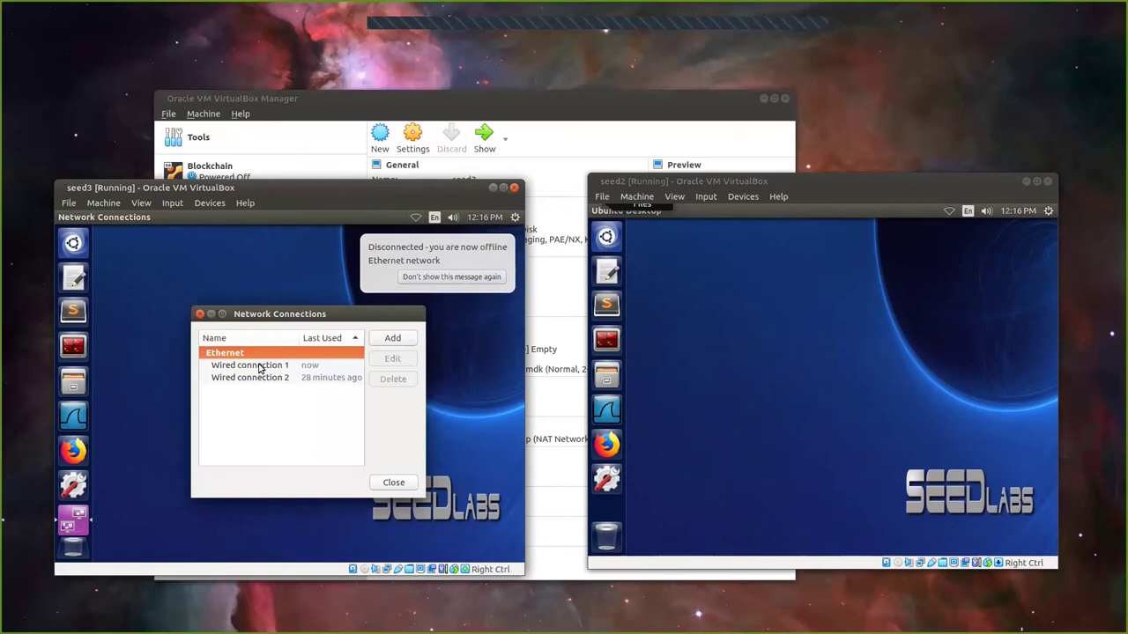
double_click(263, 368)
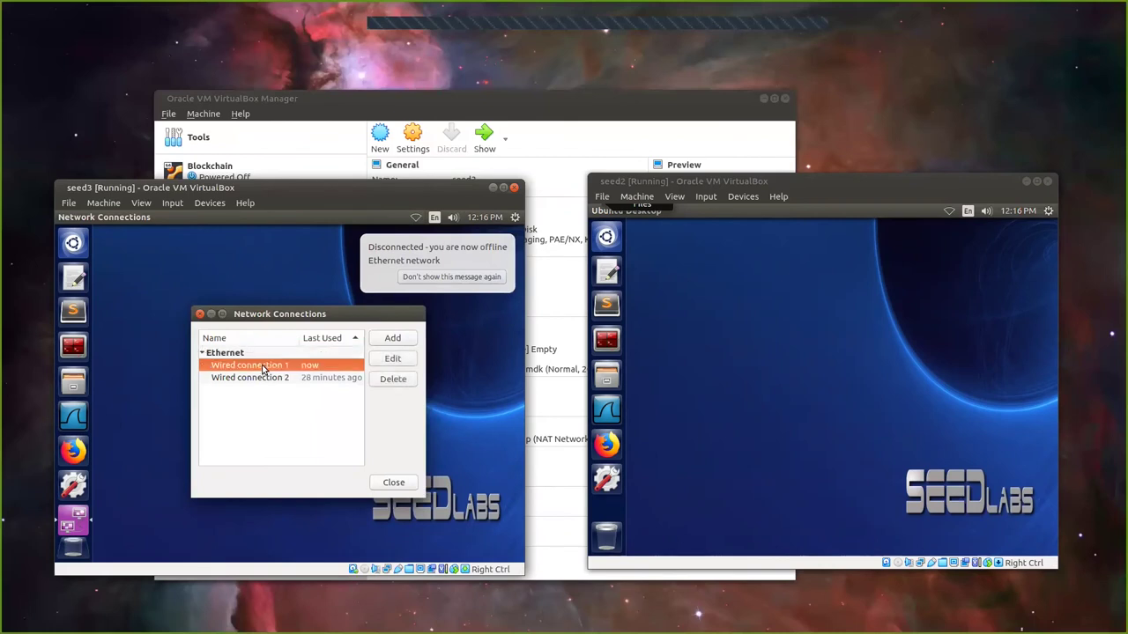
left_click(339, 309)
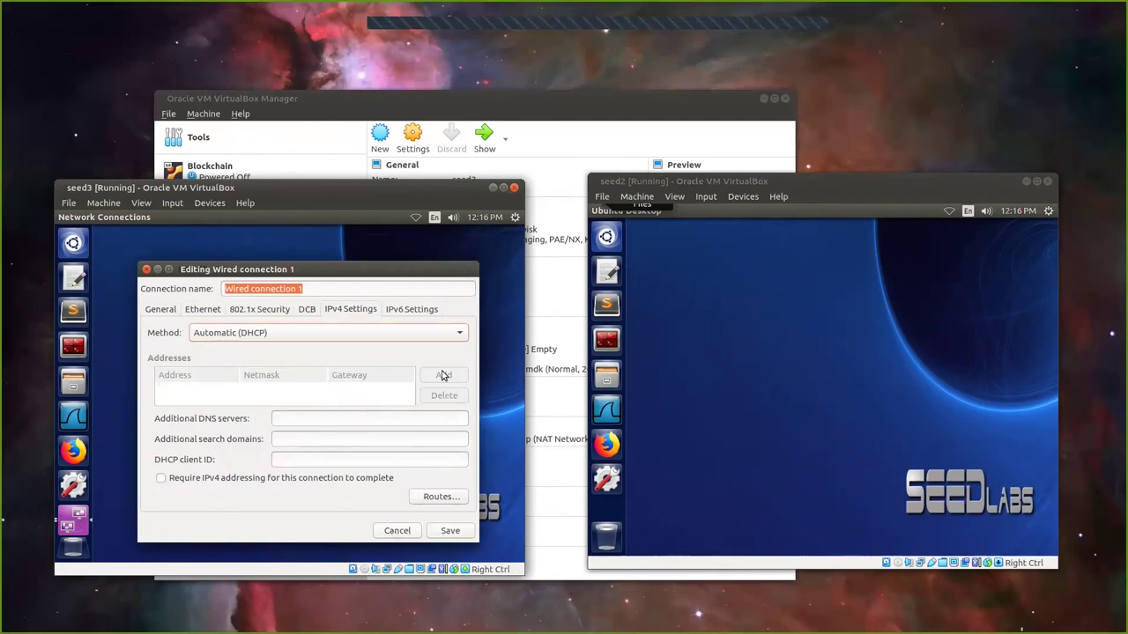
left_click(455, 333)
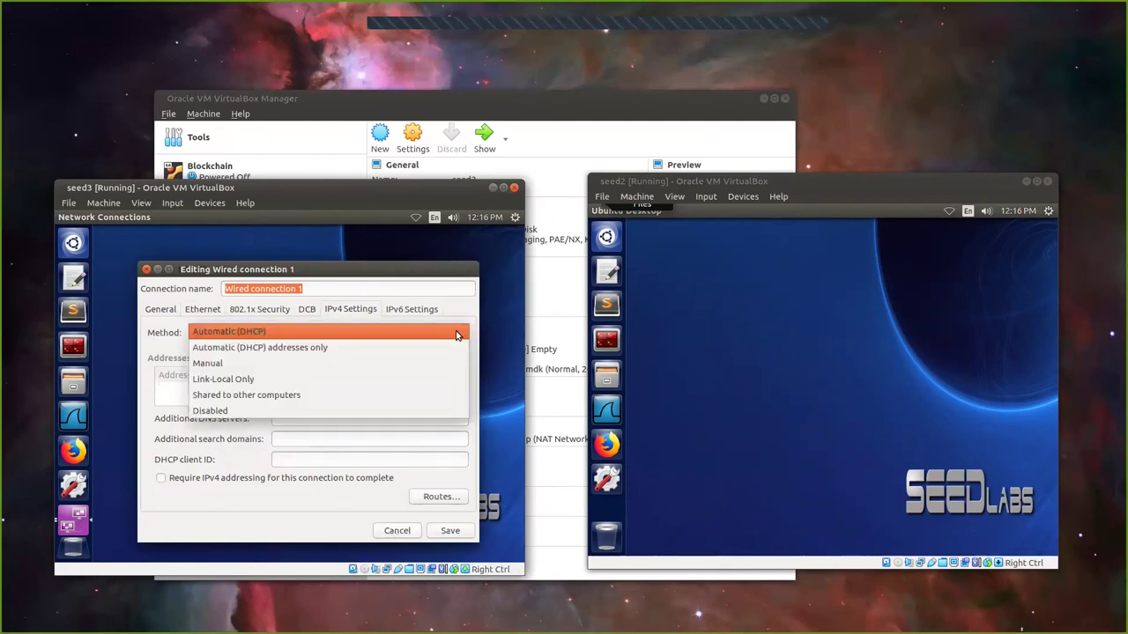
left_click(267, 368)
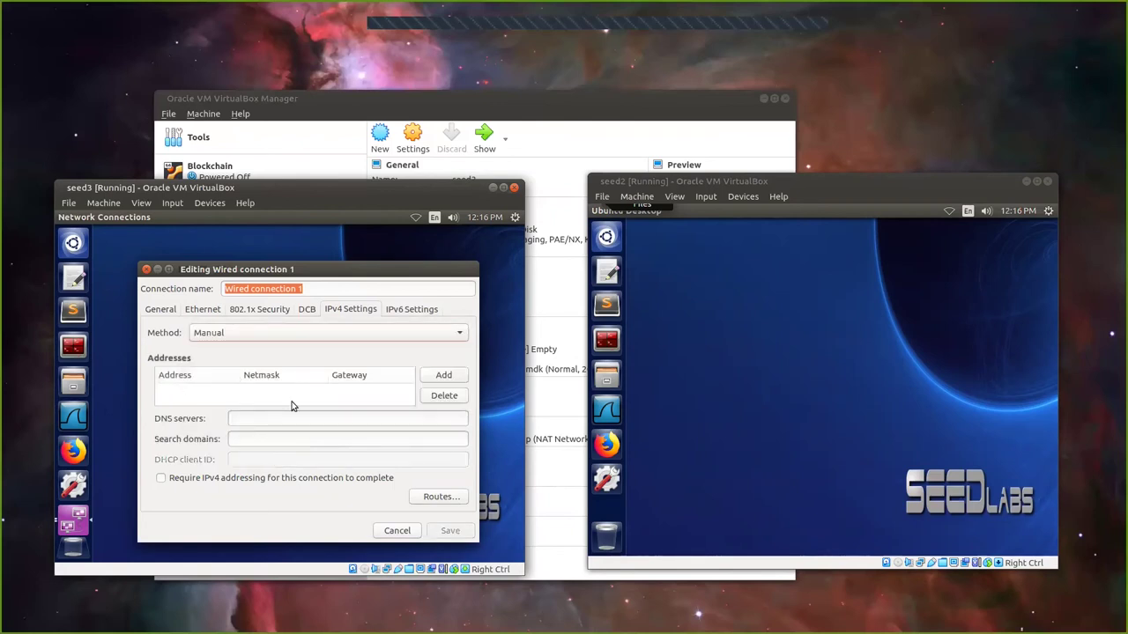
Step: Check the list of saved network connections in seed2 and close it without changes
left_click(751, 298)
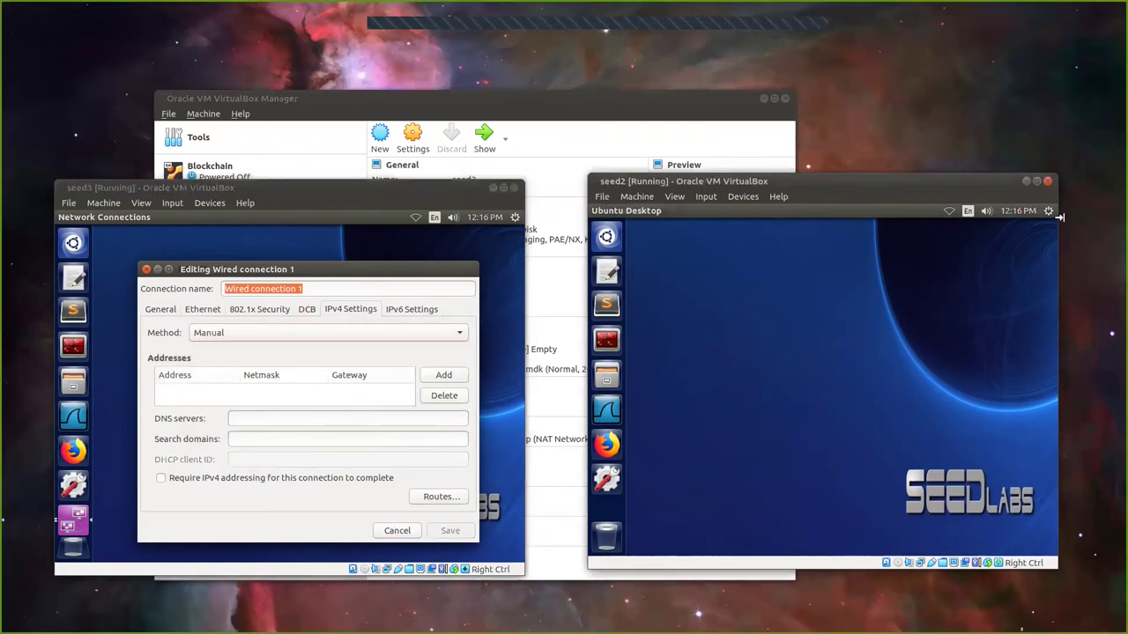
left_click(948, 211)
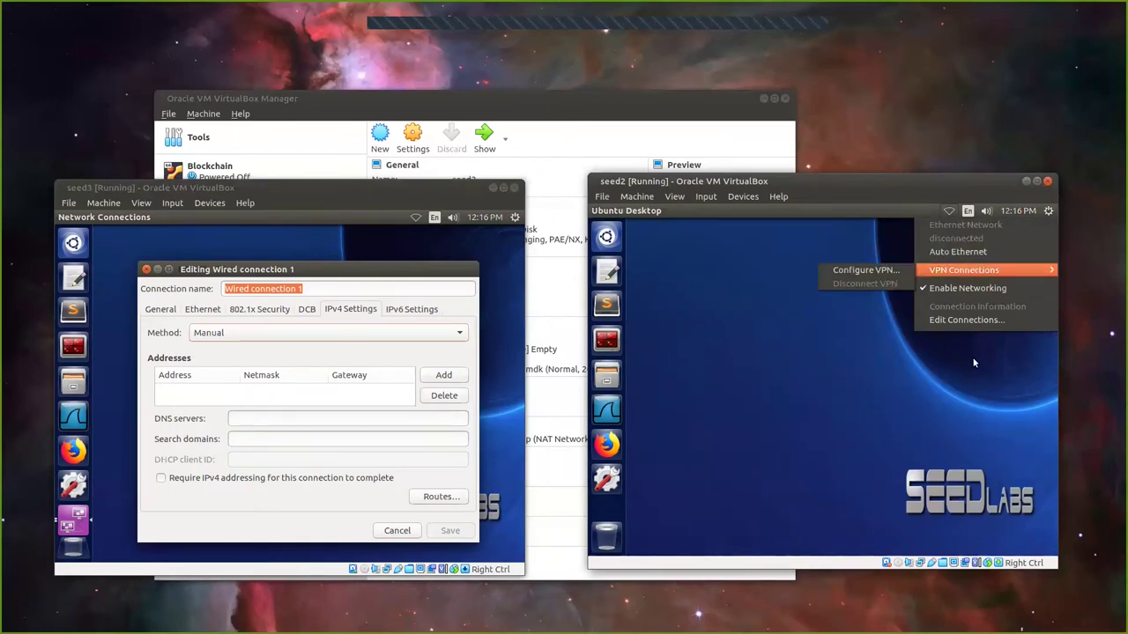
left_click(958, 321)
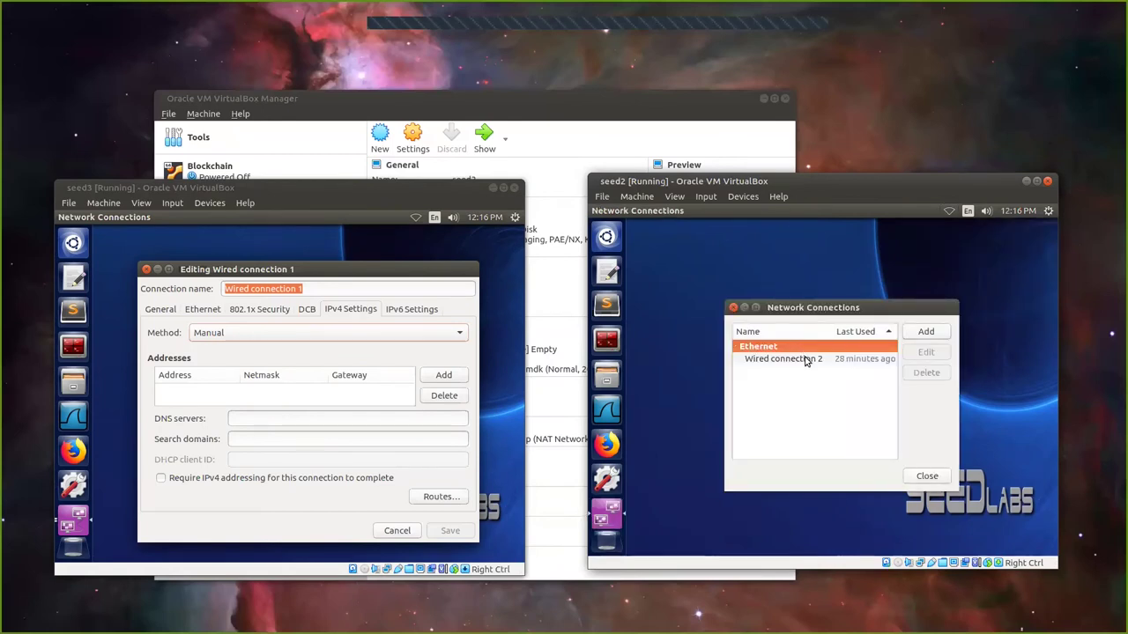
left_click(804, 359)
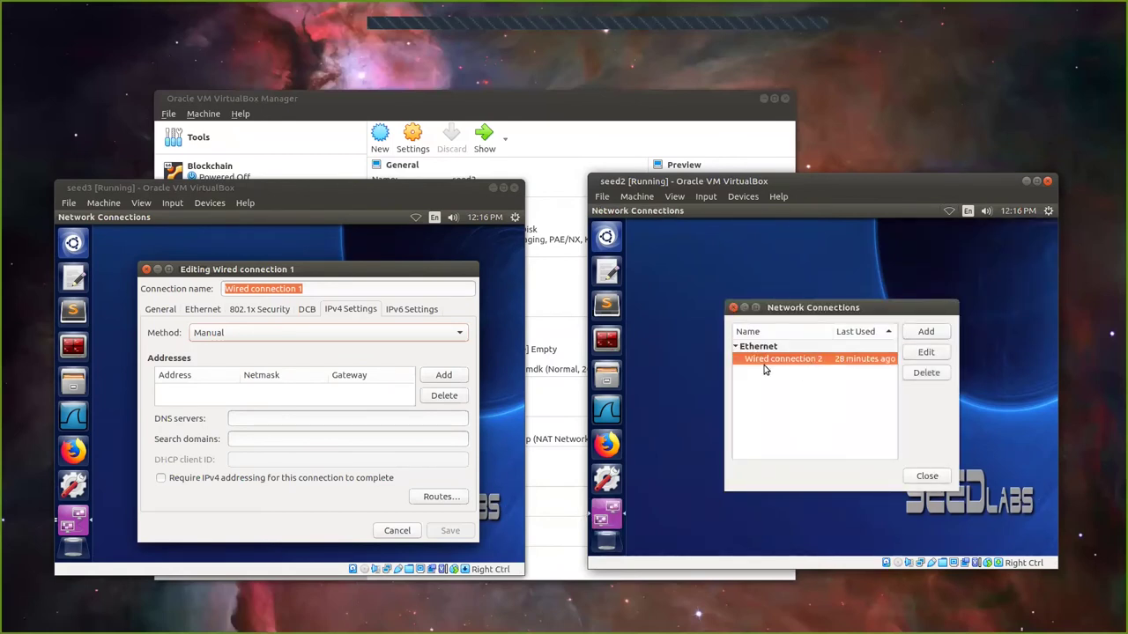
left_click(926, 476)
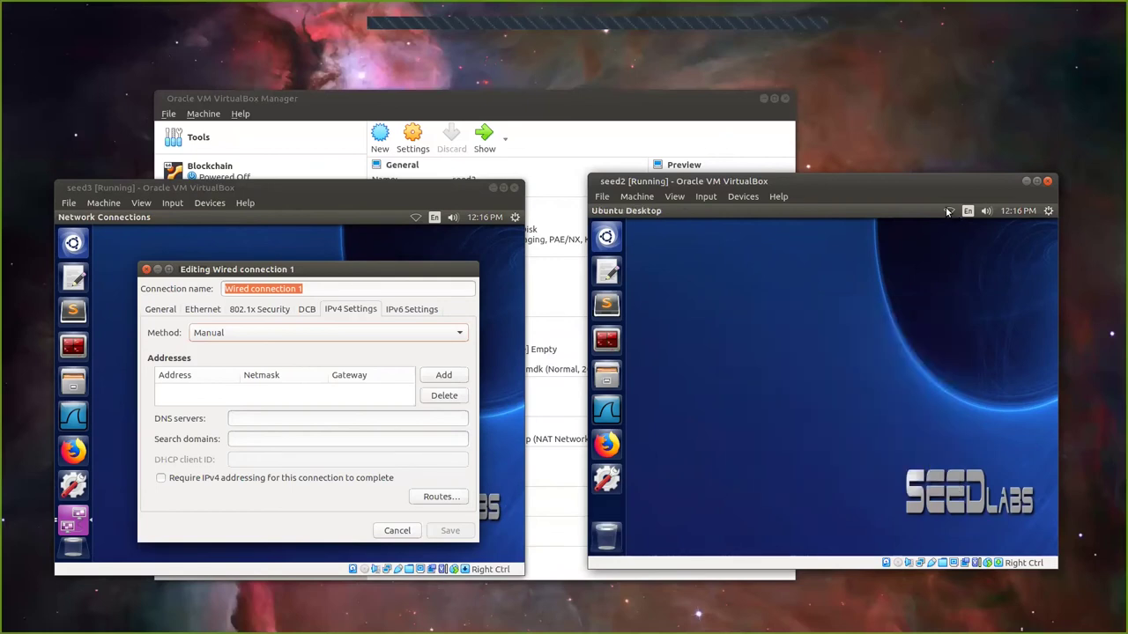
Step: Connect seed2 through Auto Ethernet and check its network options
left_click(949, 212)
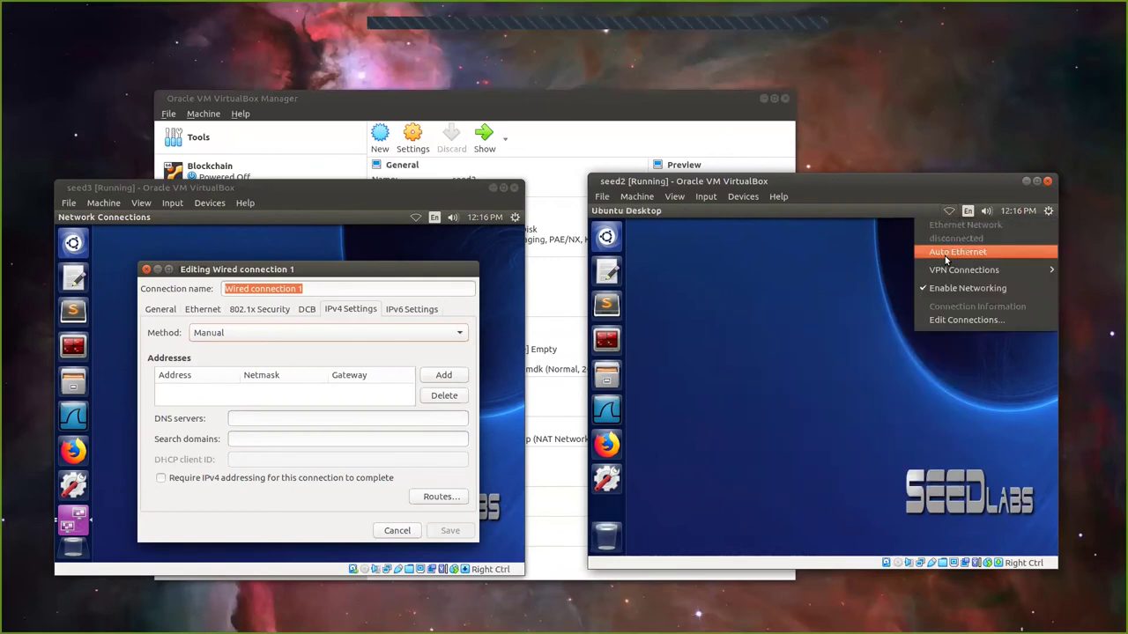
left_click(945, 254)
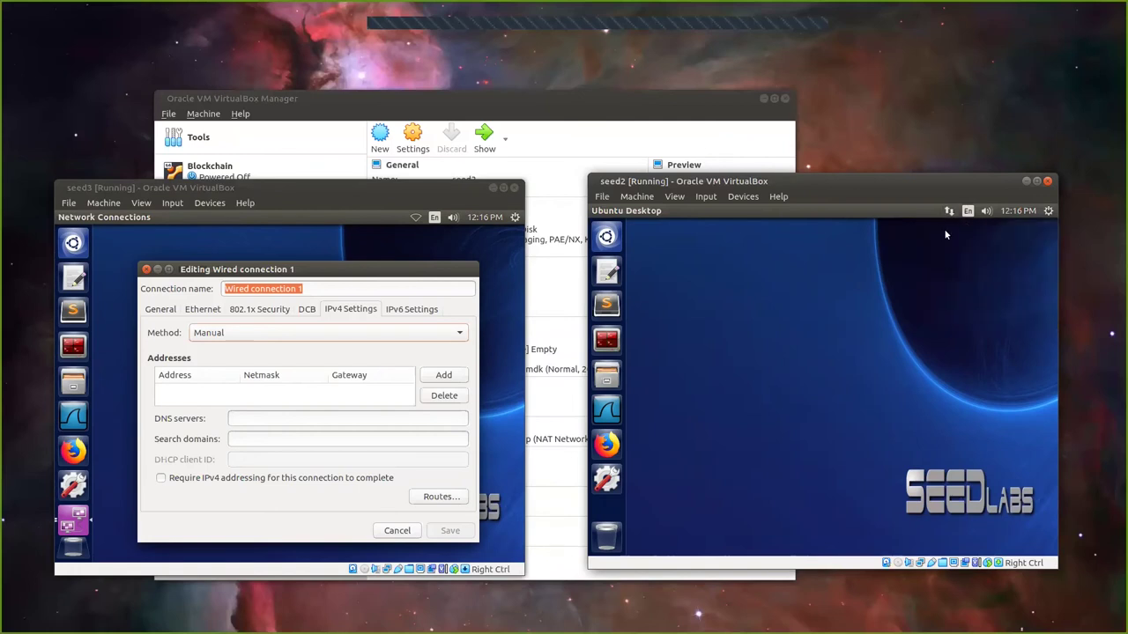
left_click(948, 212)
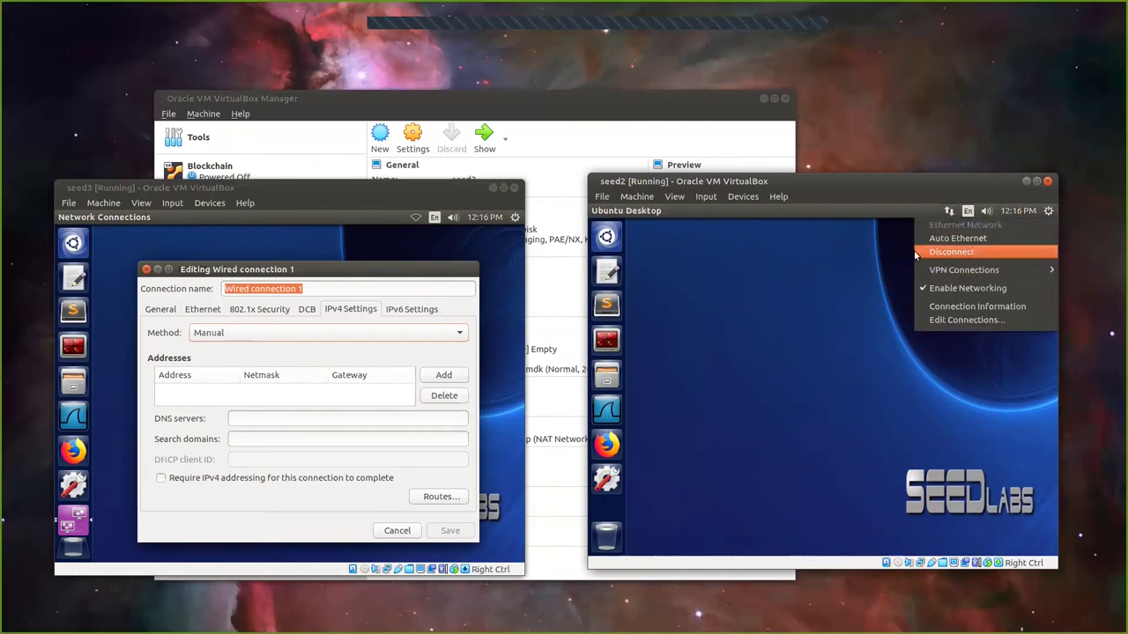
mouse_move(965, 272)
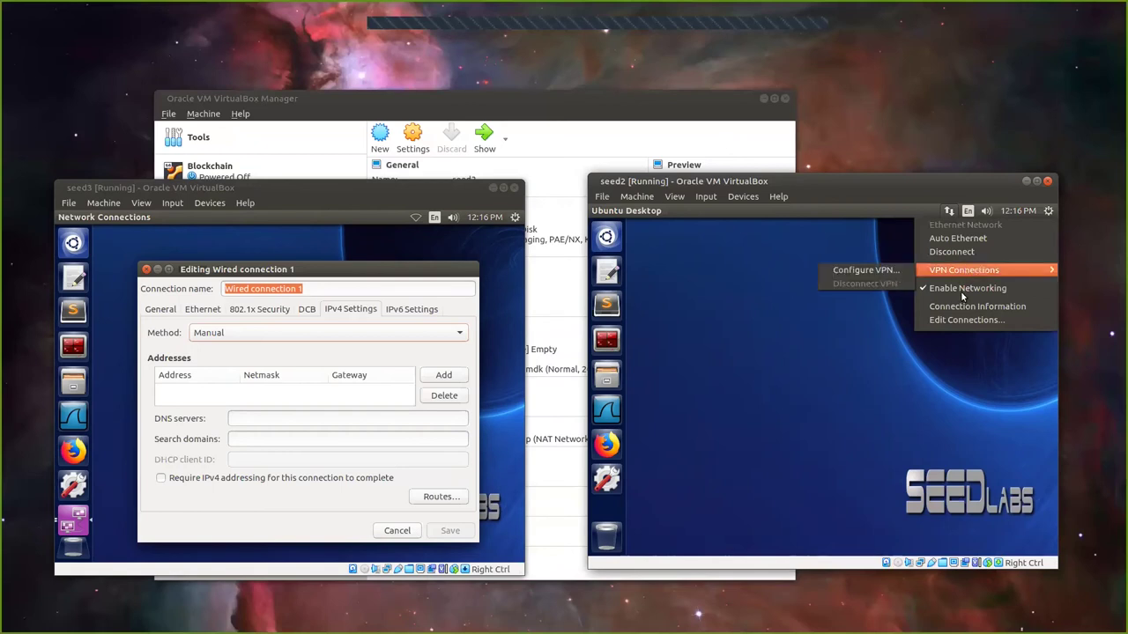
left_click(775, 344)
Step: Open a terminal in seed2, run ifconfig -a and highlight the enp0s3 IP address
left_click(607, 346)
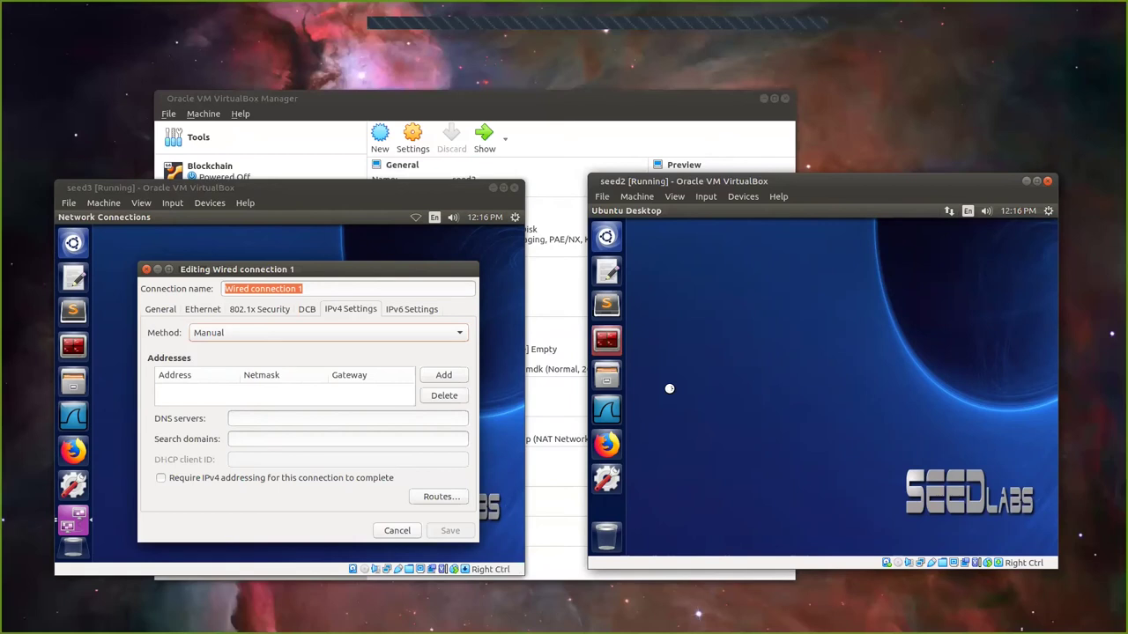
type("ifco")
type("n")
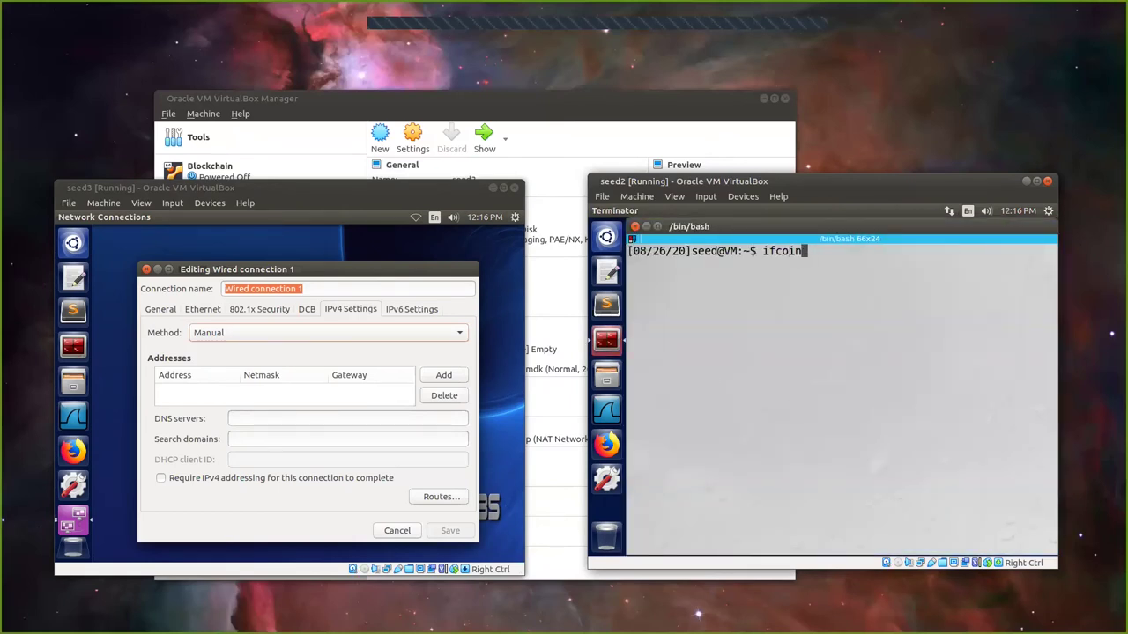
type("fig -a")
key("Return")
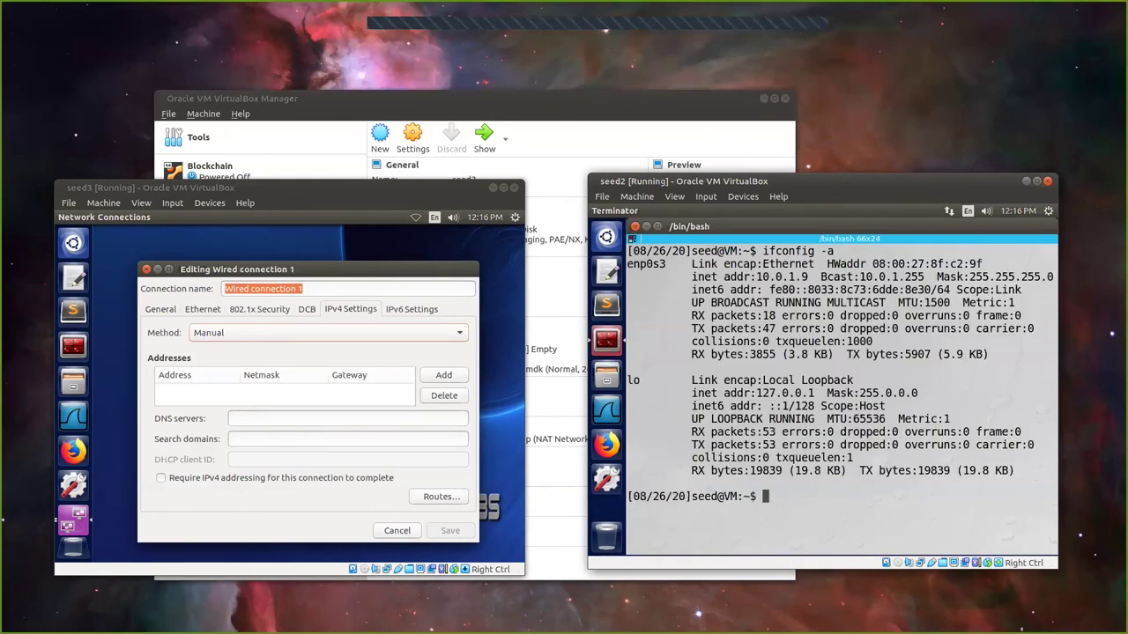
left_click_drag(750, 276, 808, 277)
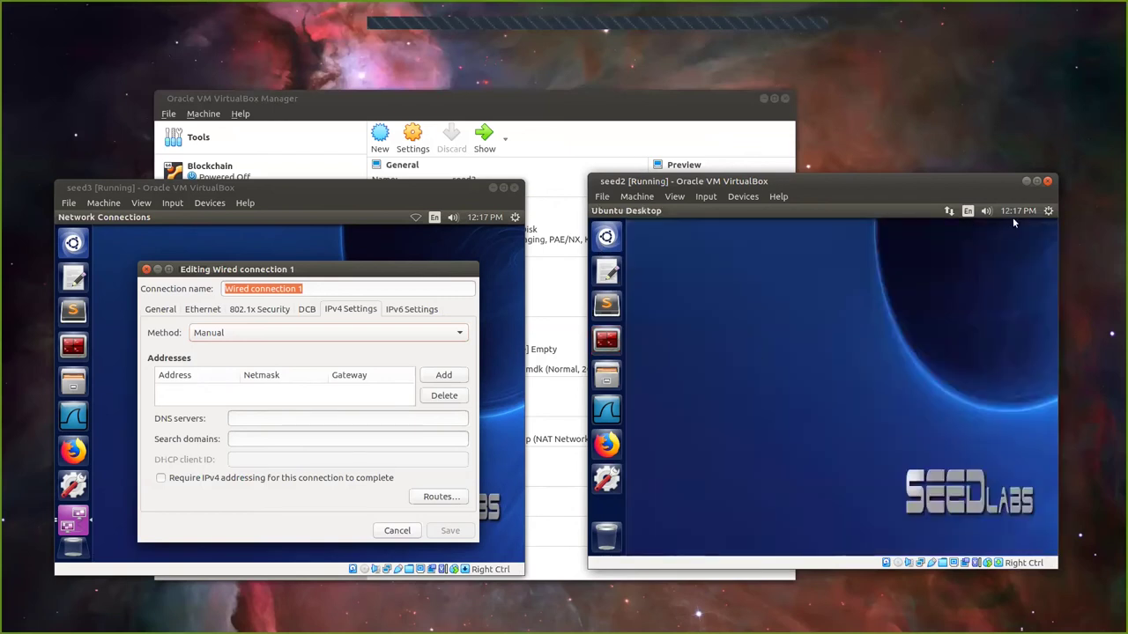
Step: Disconnect seed2 from the Ethernet network and delete the Auto Ethernet connection from its saved connections
left_click(949, 211)
left_click(951, 252)
left_click(951, 212)
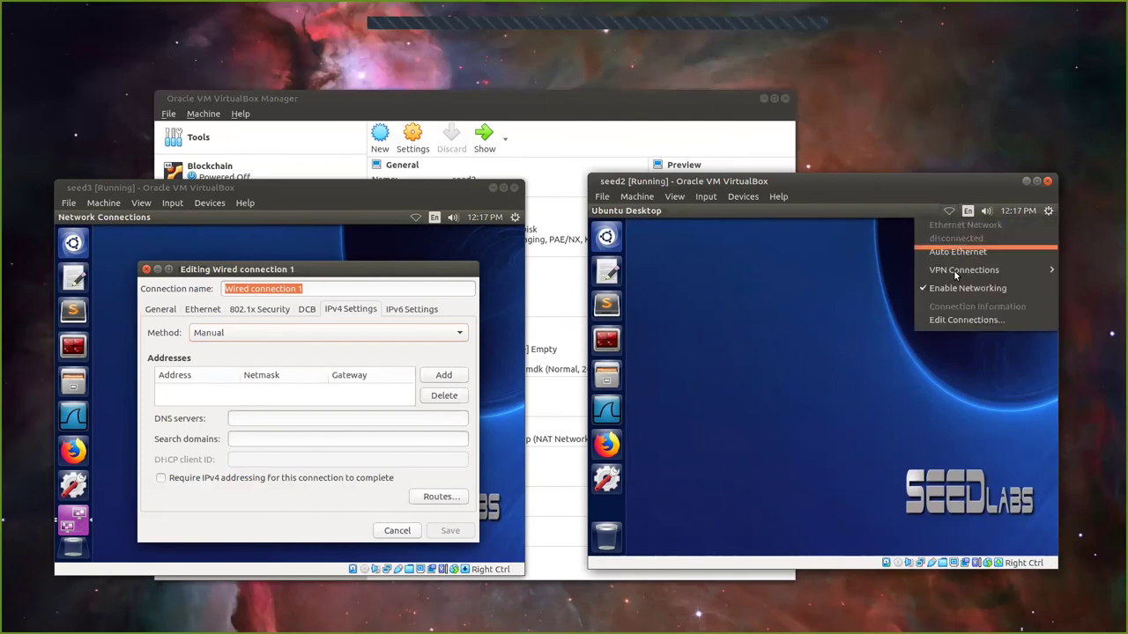
left_click(957, 322)
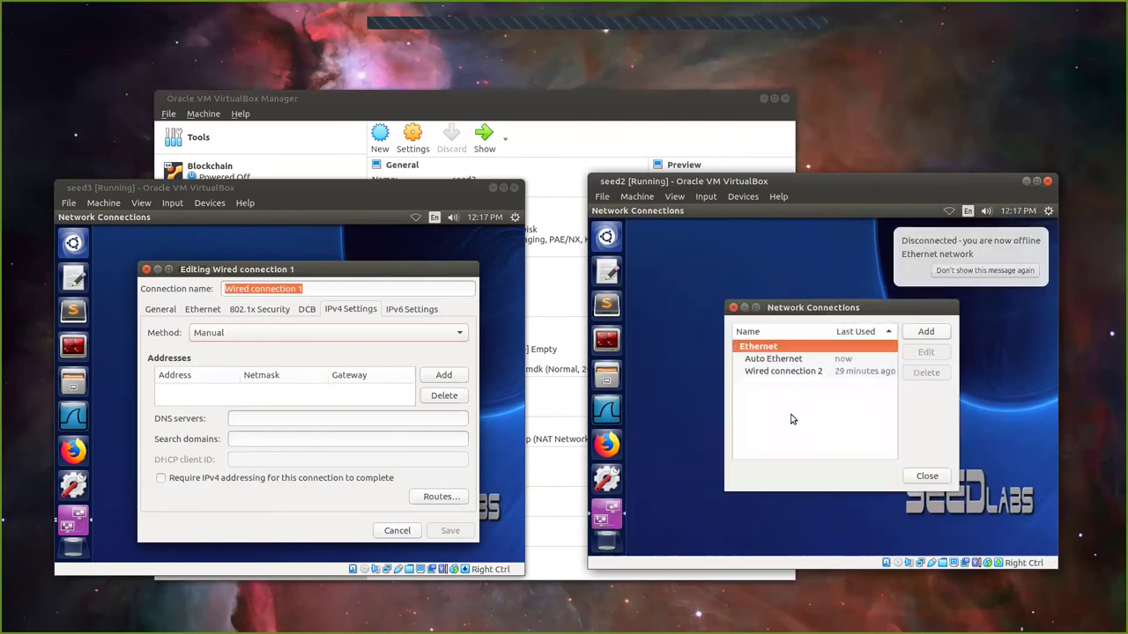
left_click(777, 361)
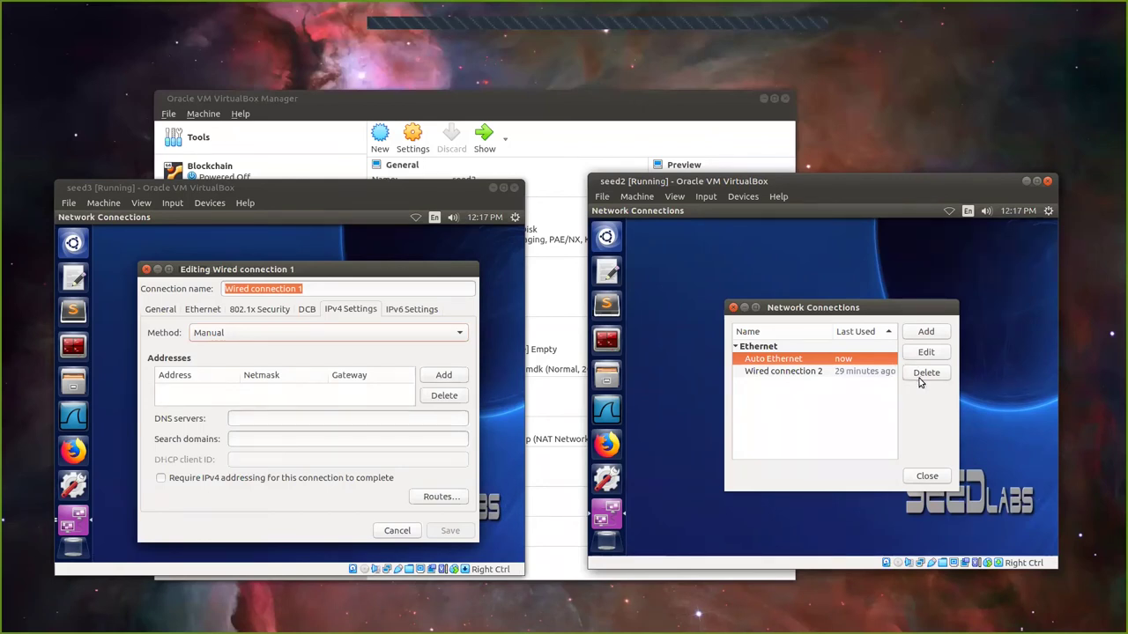
left_click(778, 374)
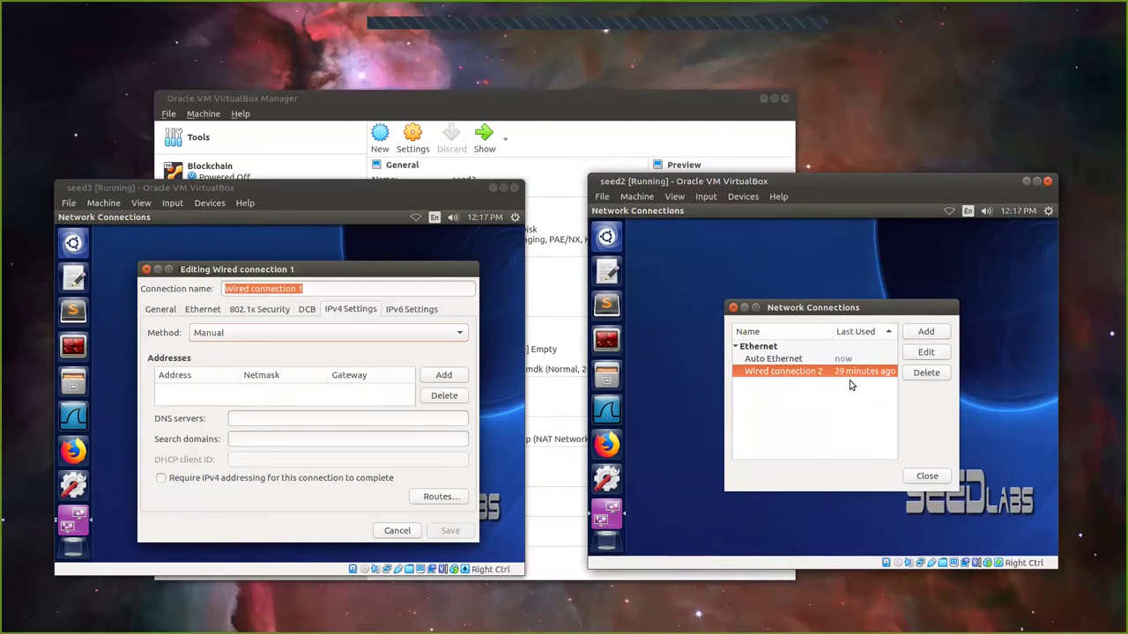
left_click(829, 358)
left_click(926, 372)
left_click(974, 442)
Step: Open Wired connection 2 in seed2 for editing and review its General, Ethernet, 802.1x Security, DCB, IPv4 and IPv6 settings
left_click(873, 361)
left_click(925, 354)
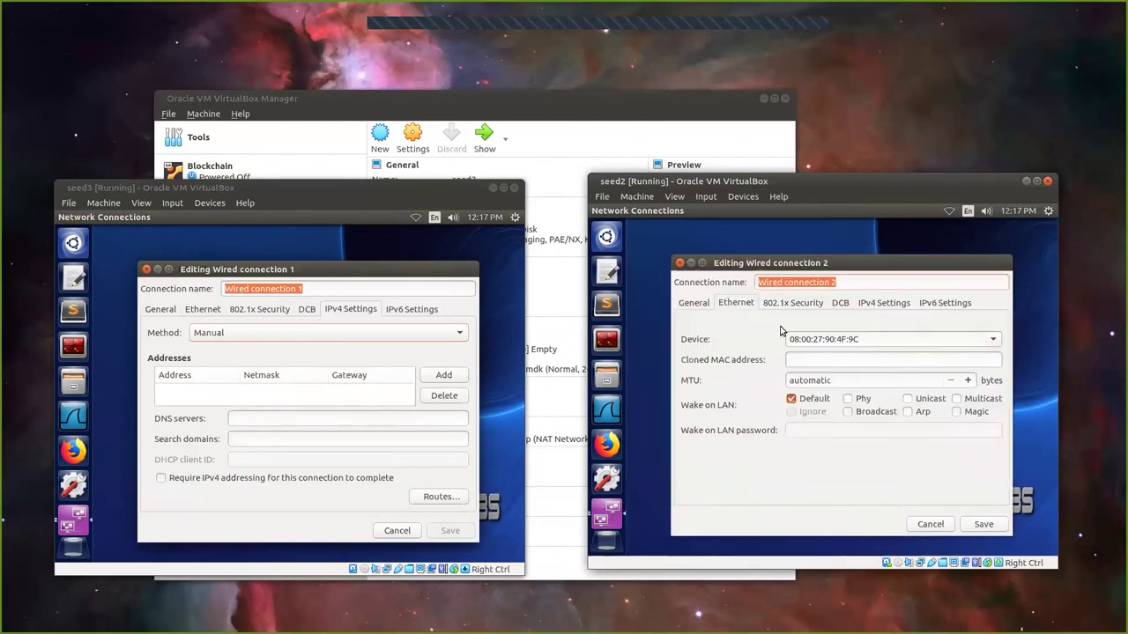
left_click(695, 302)
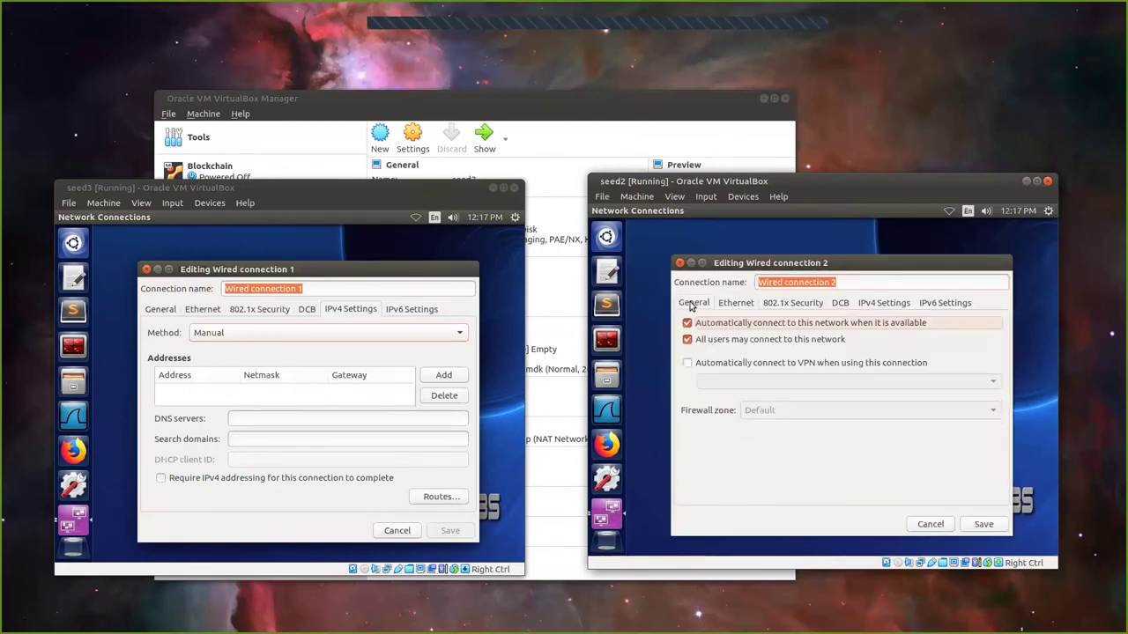
left_click(735, 303)
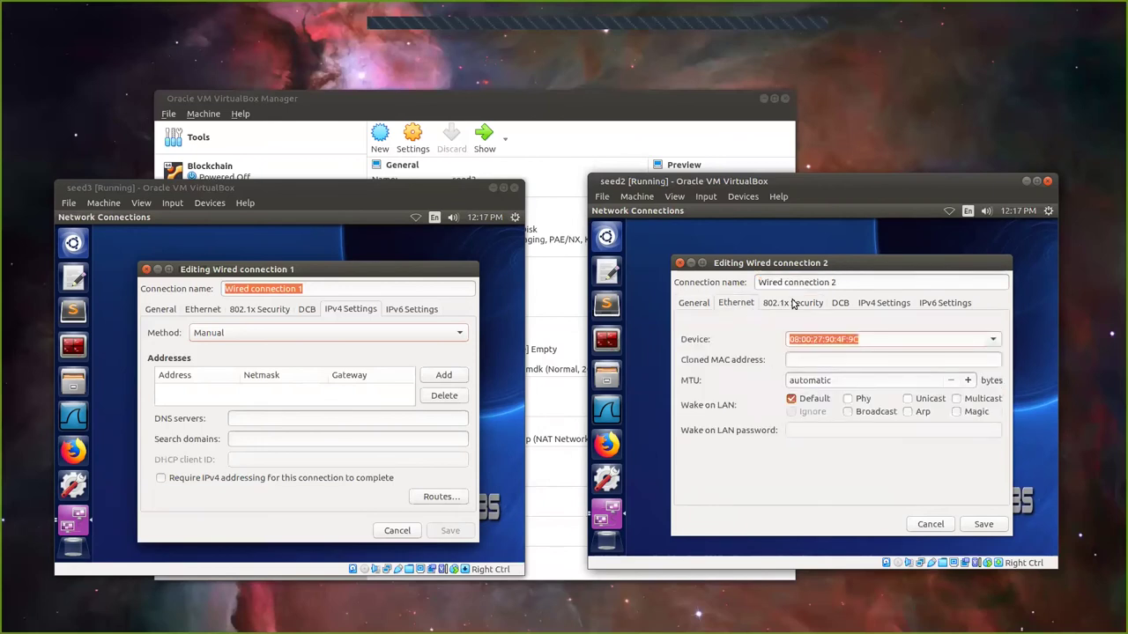
left_click(793, 302)
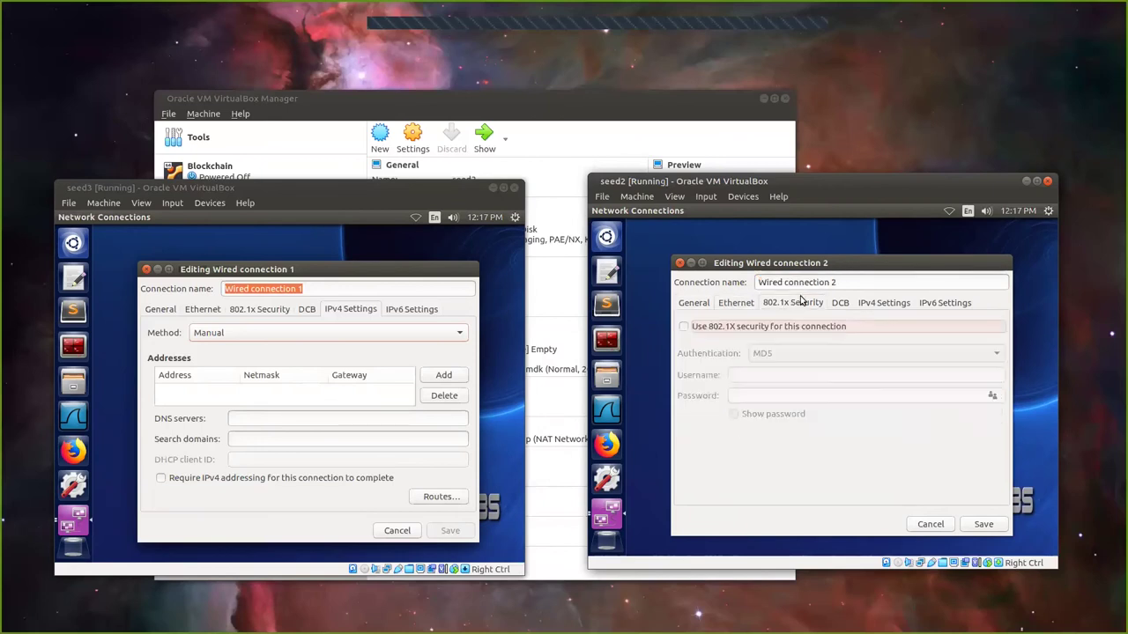
left_click(841, 303)
left_click(882, 304)
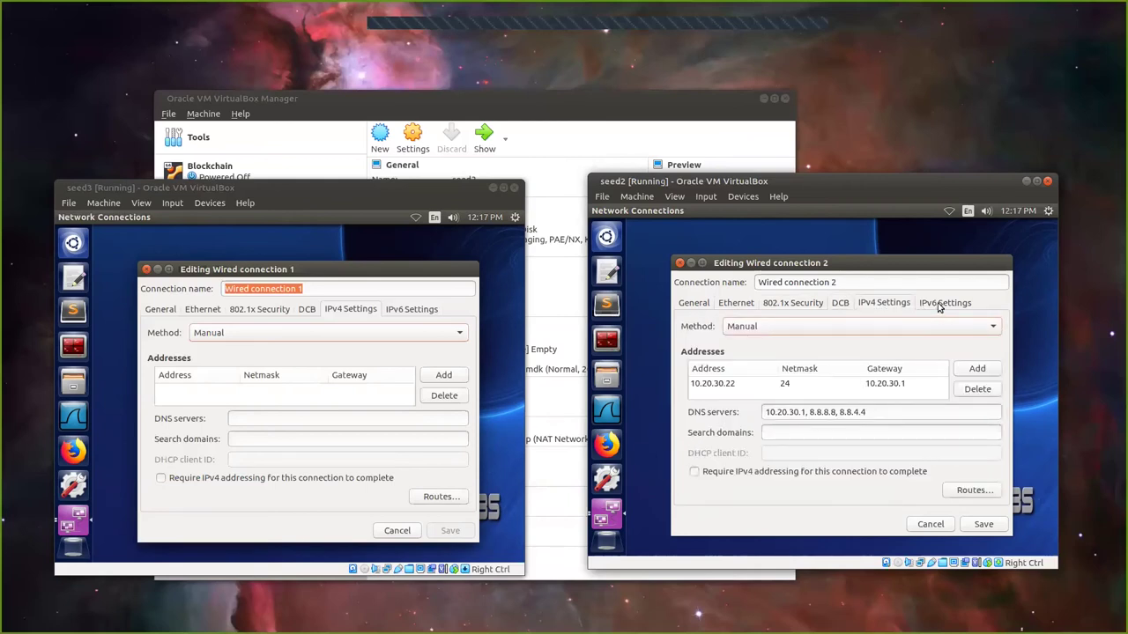
left_click(939, 304)
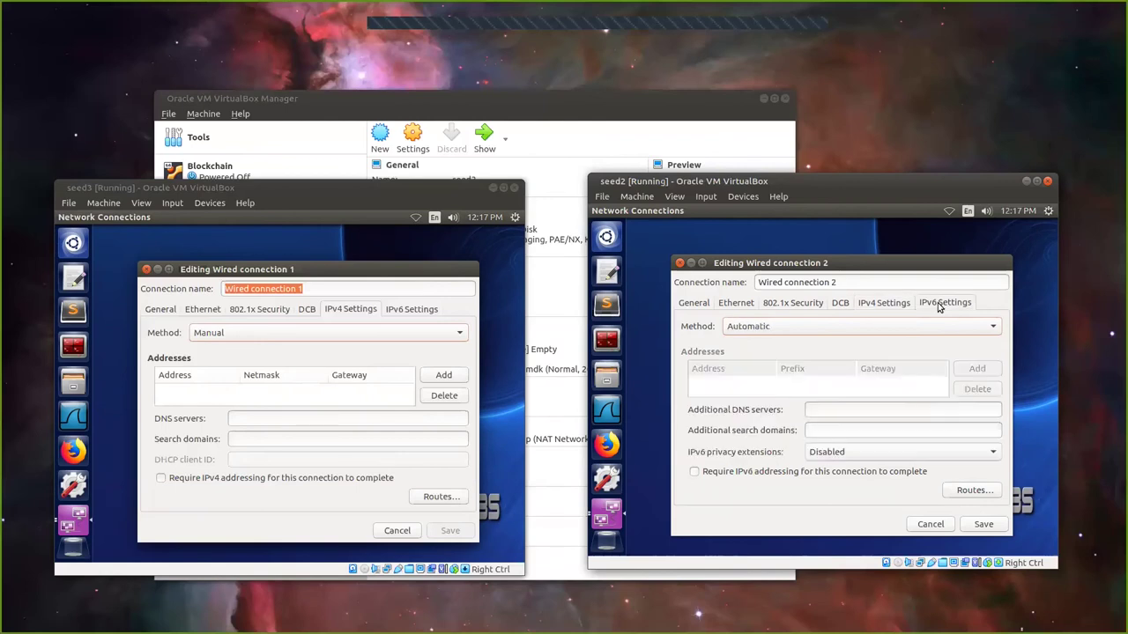
left_click(892, 305)
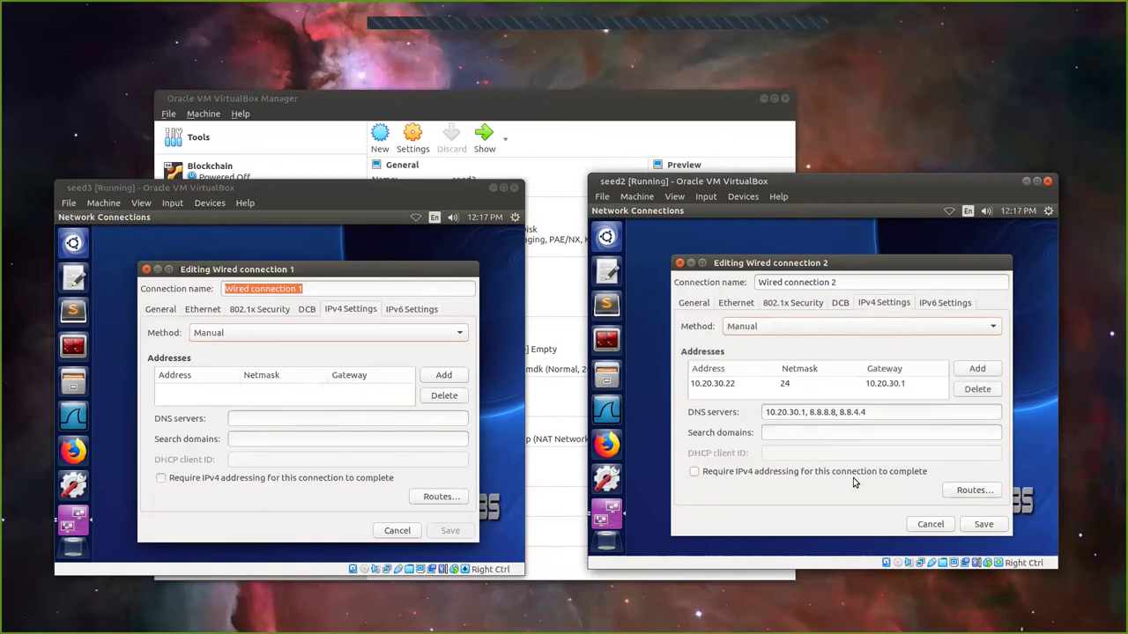
Step: Require IPv4 addressing for Wired connection 2 to complete and open its Ethernet device address for editing
left_click(708, 476)
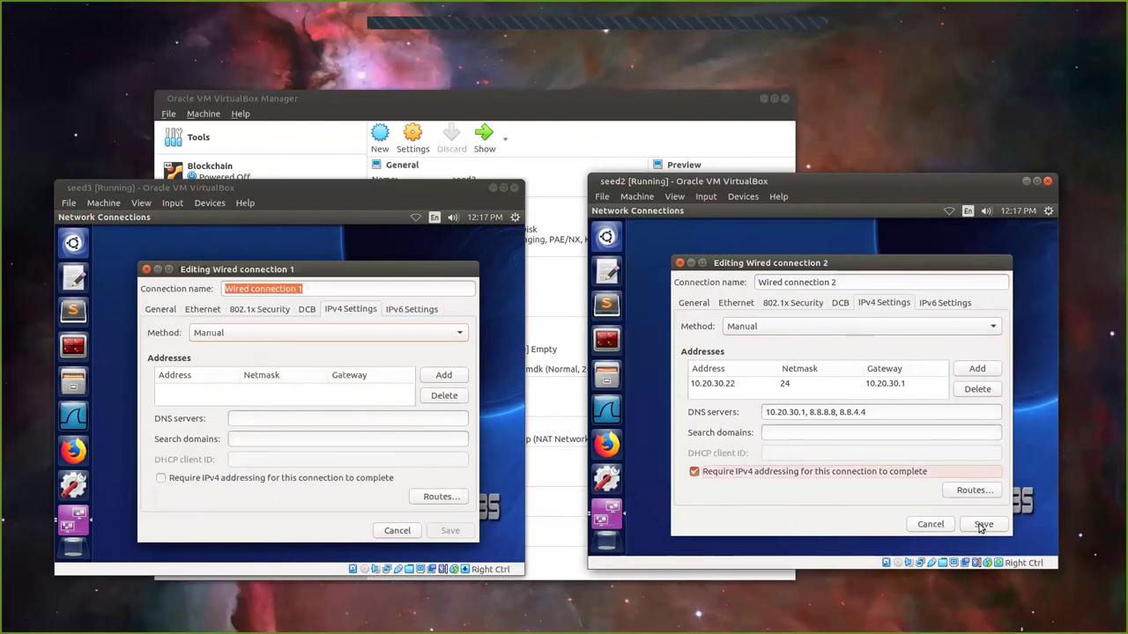
left_click(740, 305)
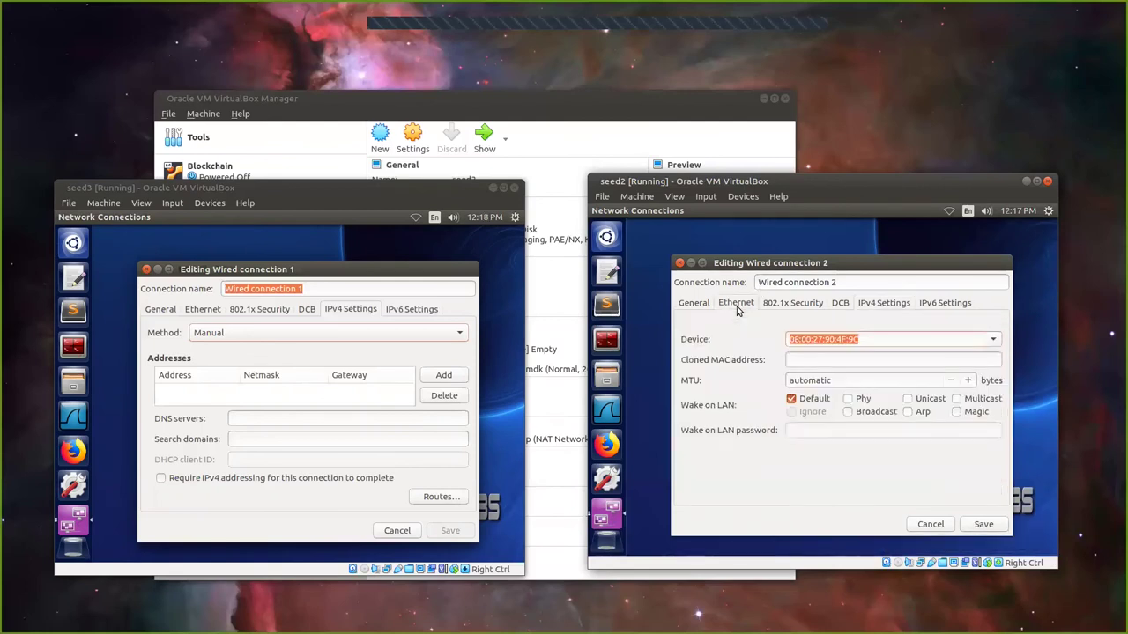
left_click(864, 340)
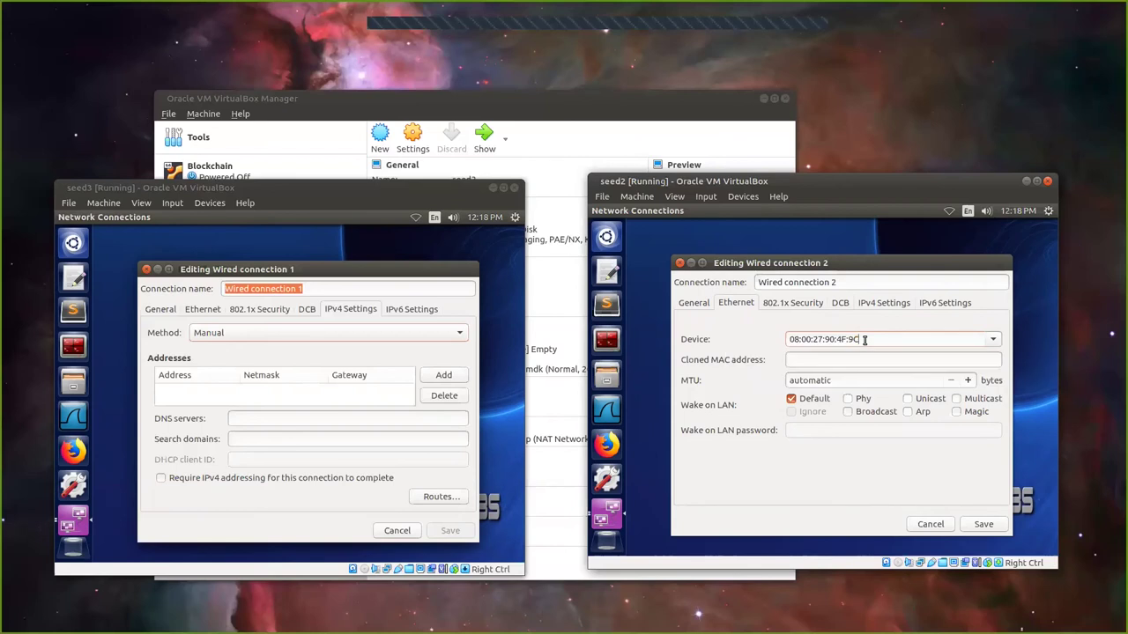
Step: Open a terminal in seed2, run ifconfig -a and select the hardware address of enp0s3
left_click(636, 250)
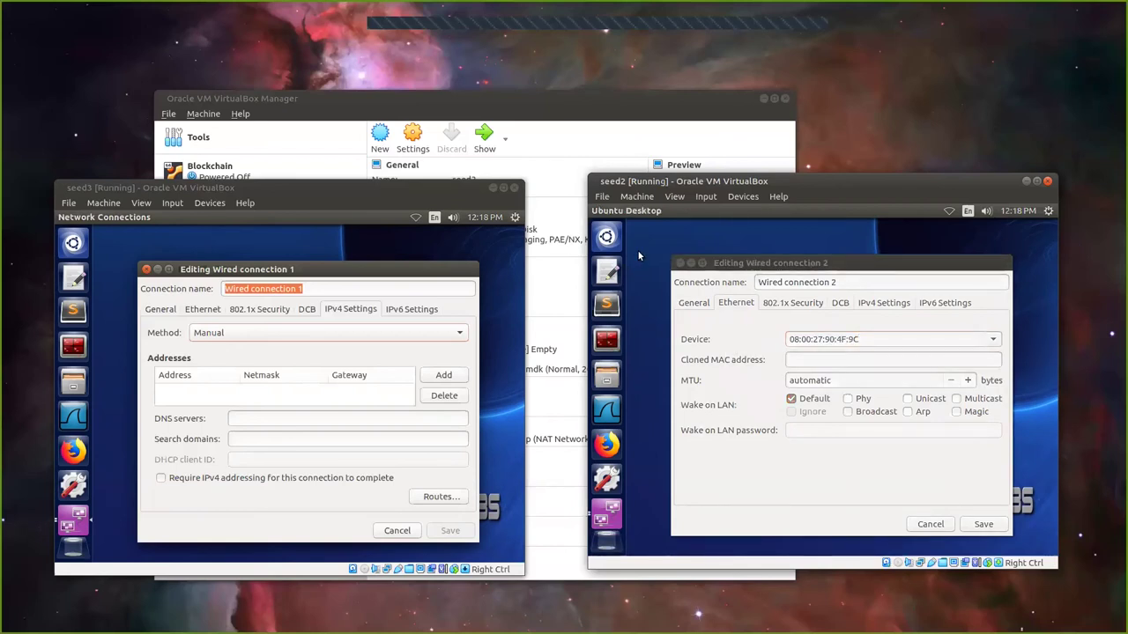
left_click(606, 342)
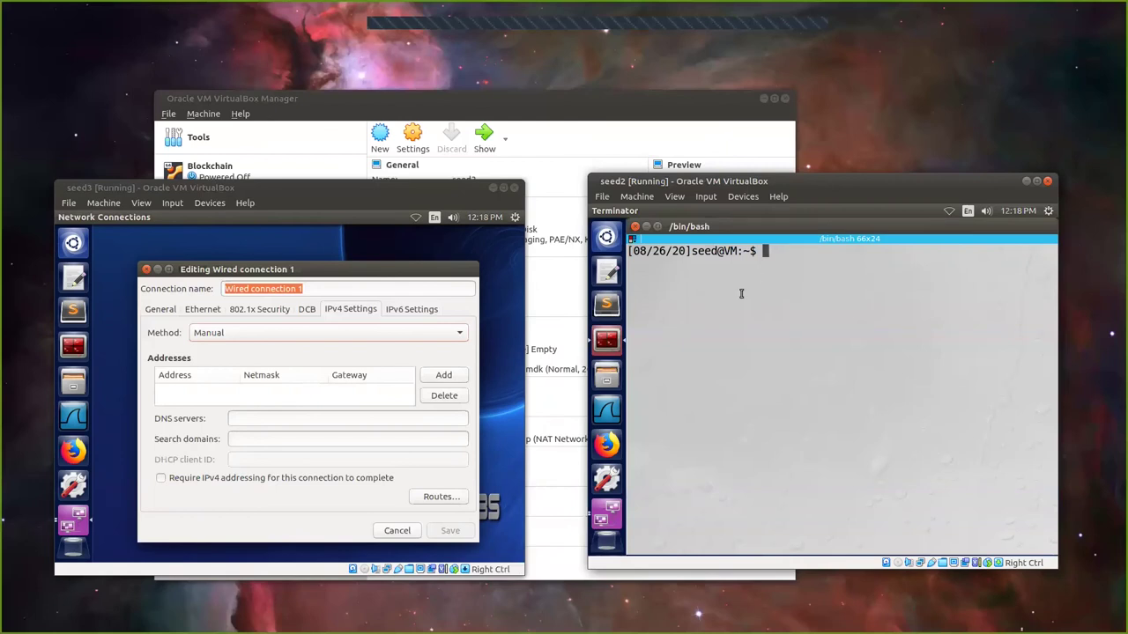
type("ifconfig")
type("-a")
key("Return")
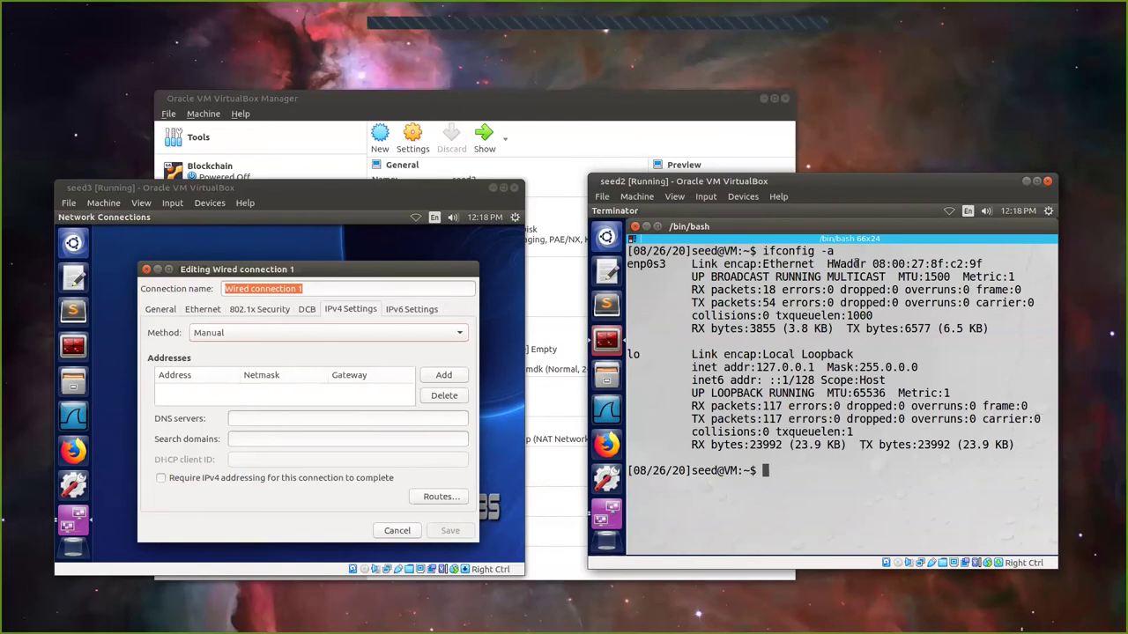
left_click_drag(871, 264, 981, 264)
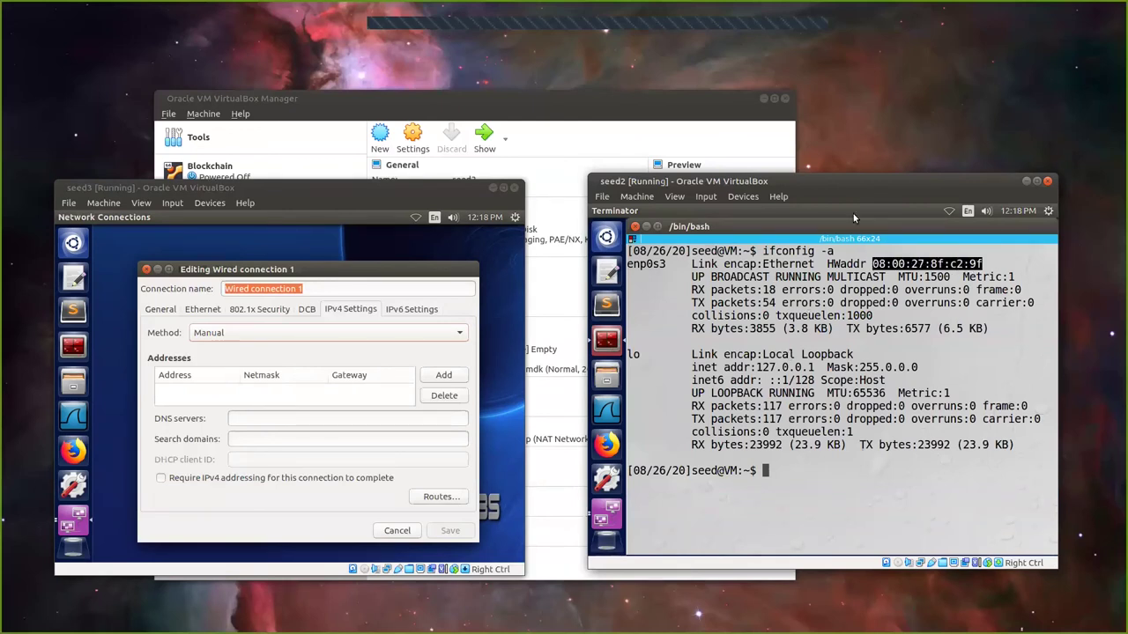
Step: Copy the enp0s3 hardware address 08:00:27:8f:c2:9f into Wired connection 2's Device setting, save it and close the connections list
left_click_drag(869, 232, 805, 361)
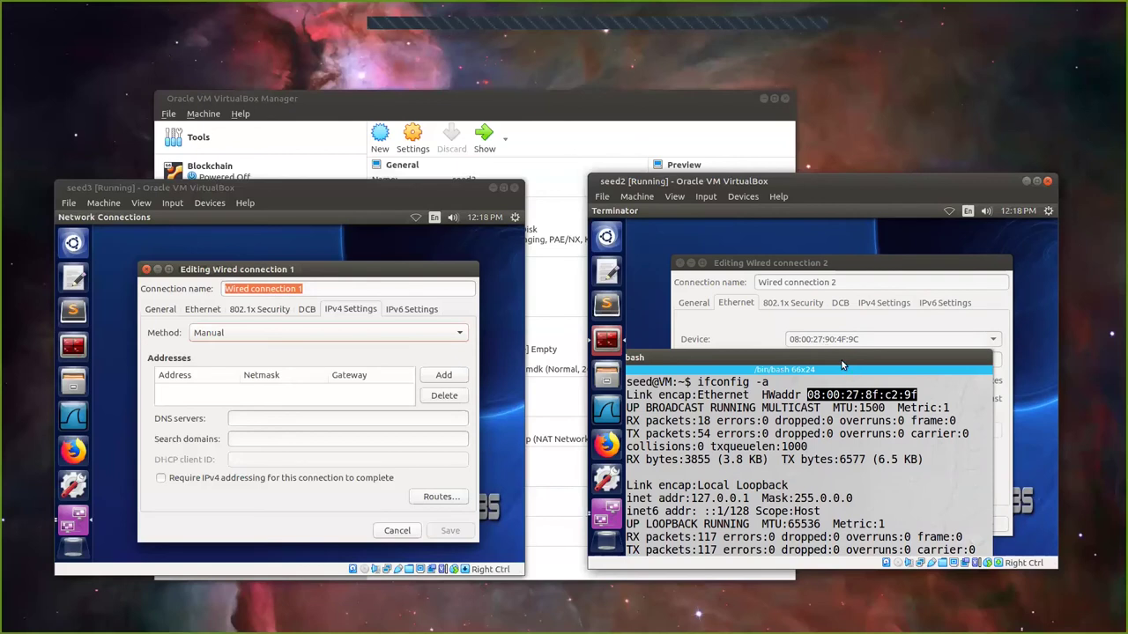
right_click(847, 393)
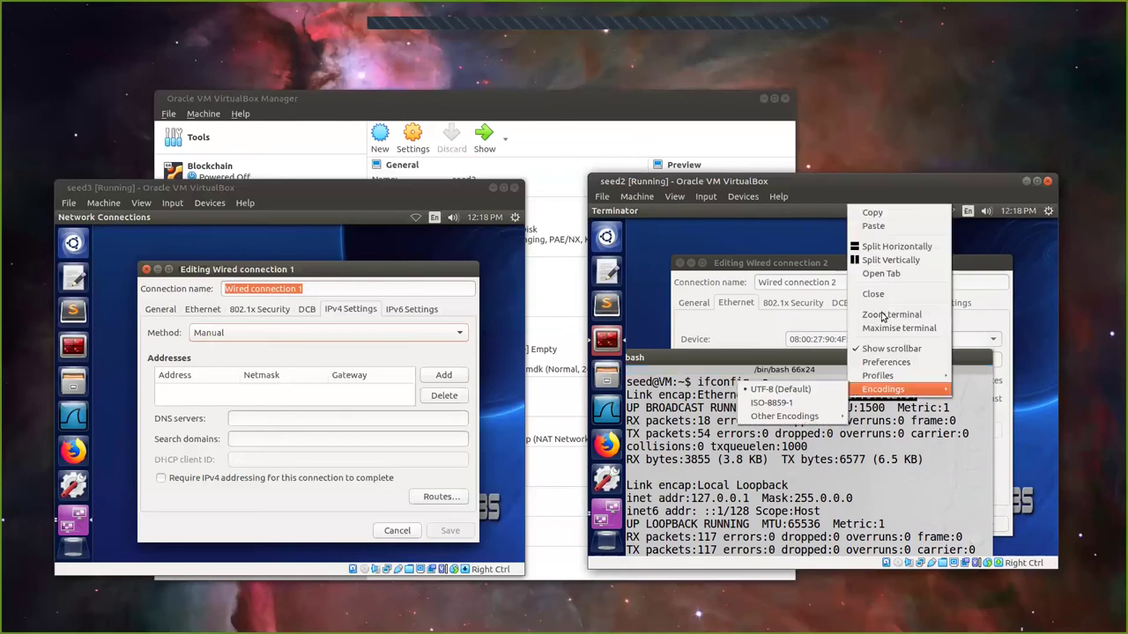
left_click(872, 213)
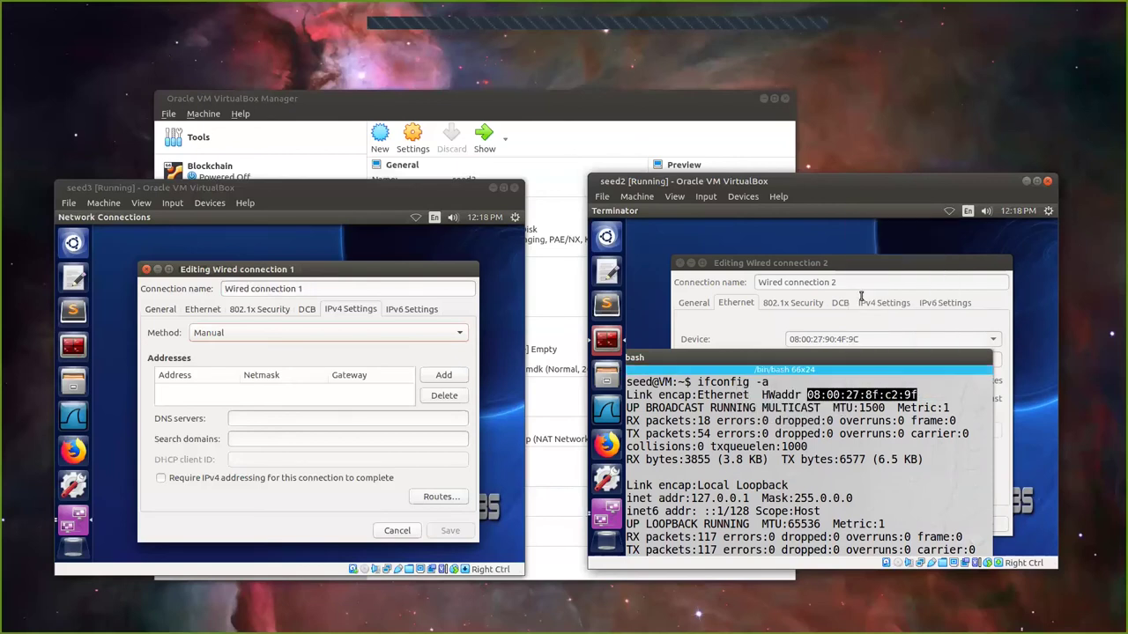
left_click(870, 335)
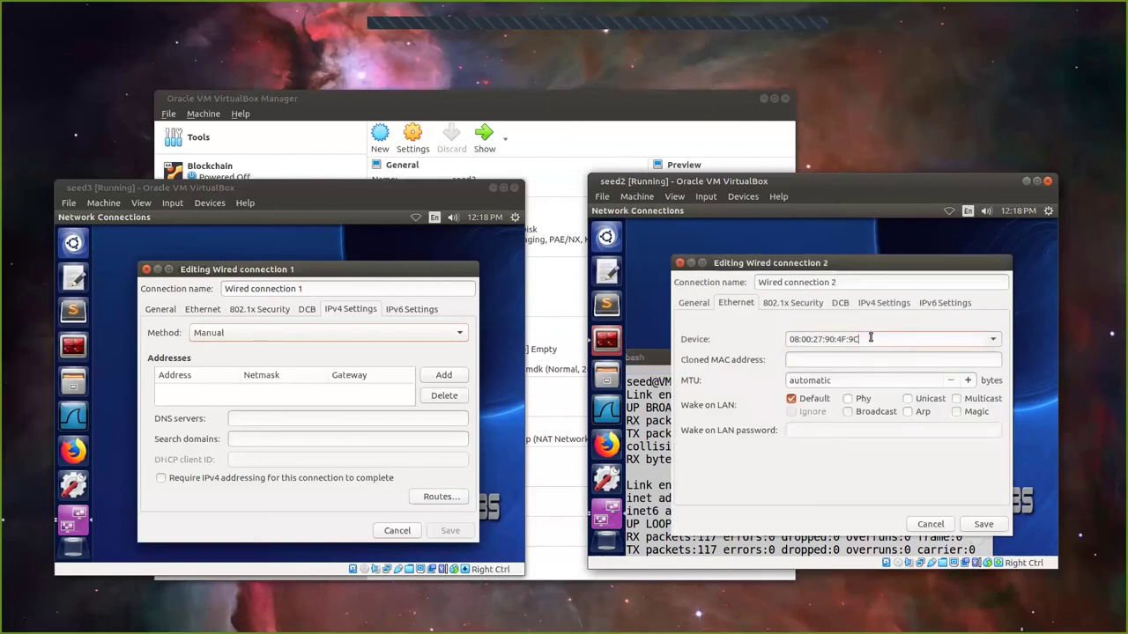
left_click_drag(871, 335, 763, 334)
key("ctrl+v")
left_click(983, 529)
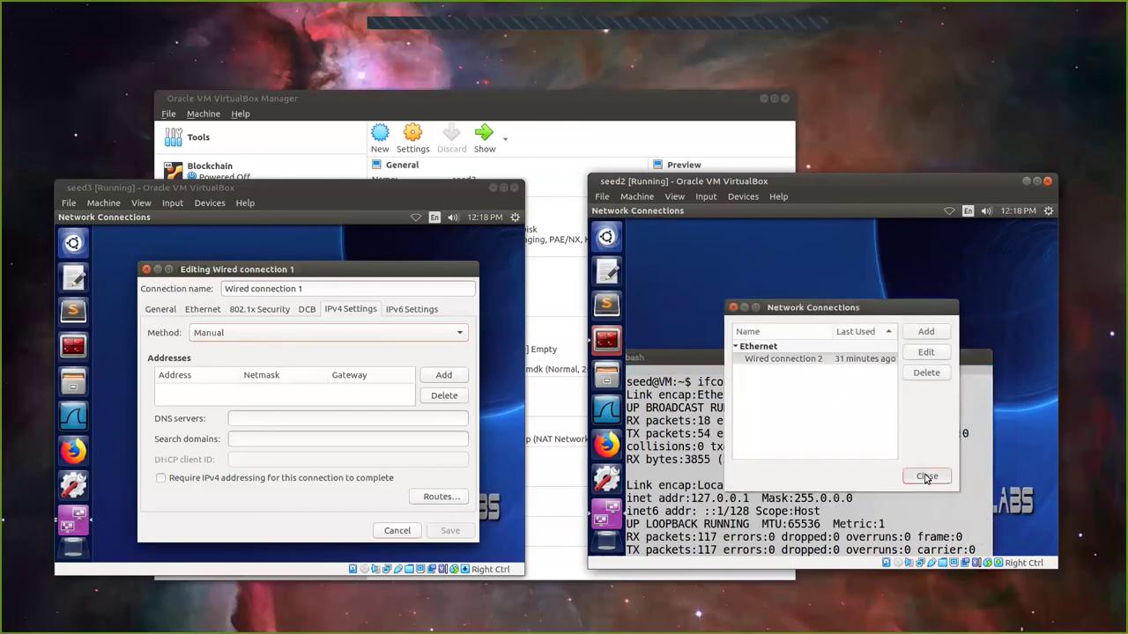
left_click(926, 476)
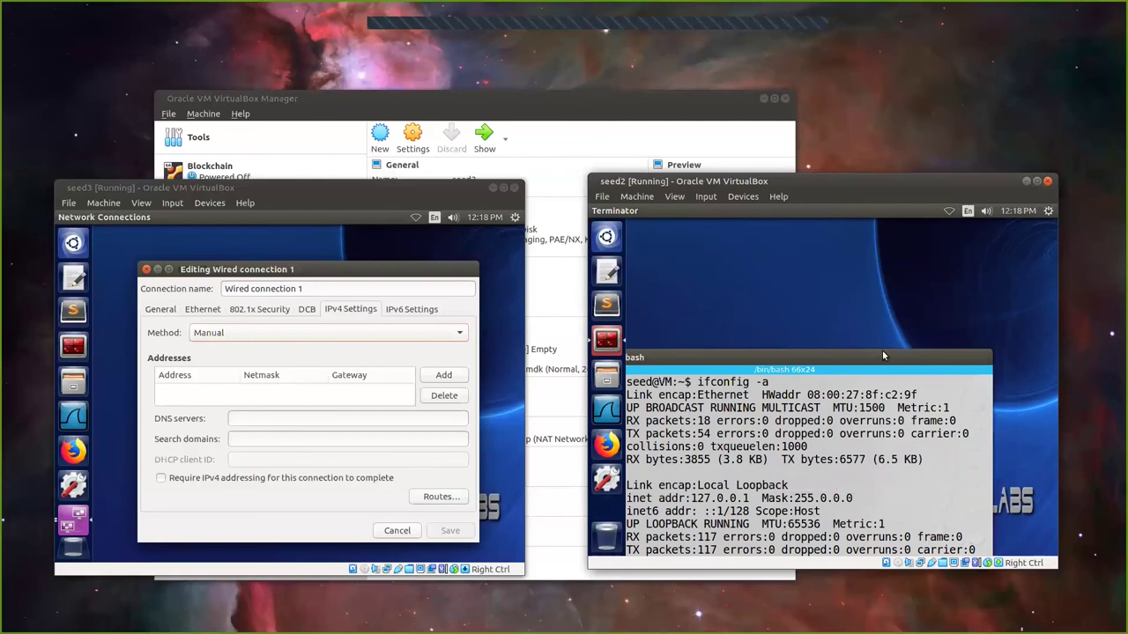
Step: Check the network options available in seed2 and bring the whole terminal output into view
left_click(882, 350)
left_click(948, 211)
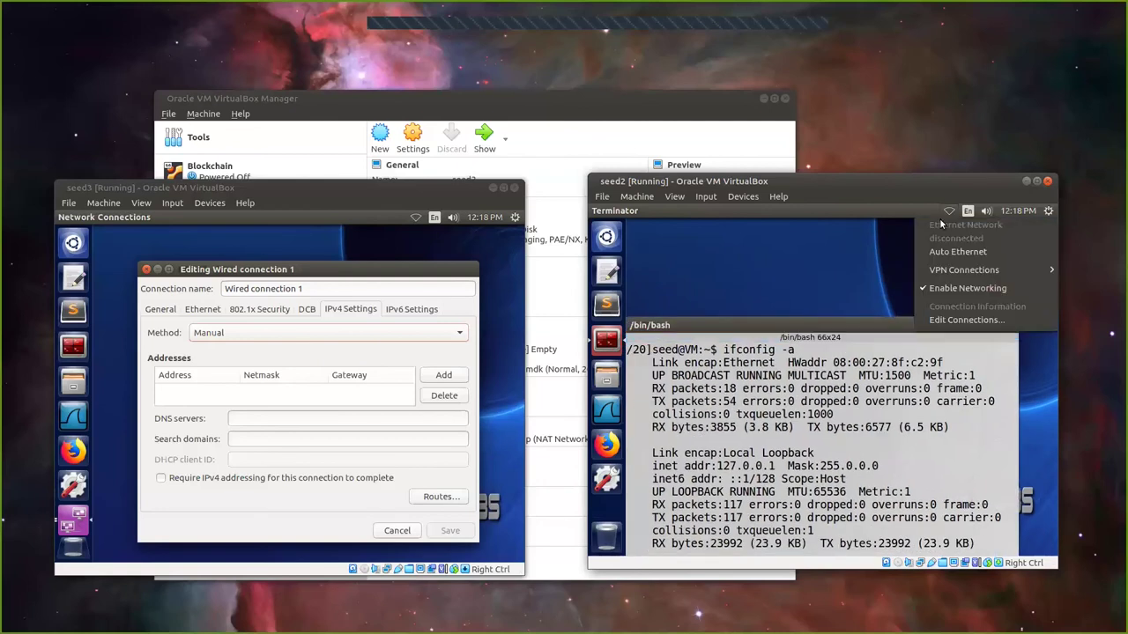
left_click(735, 288)
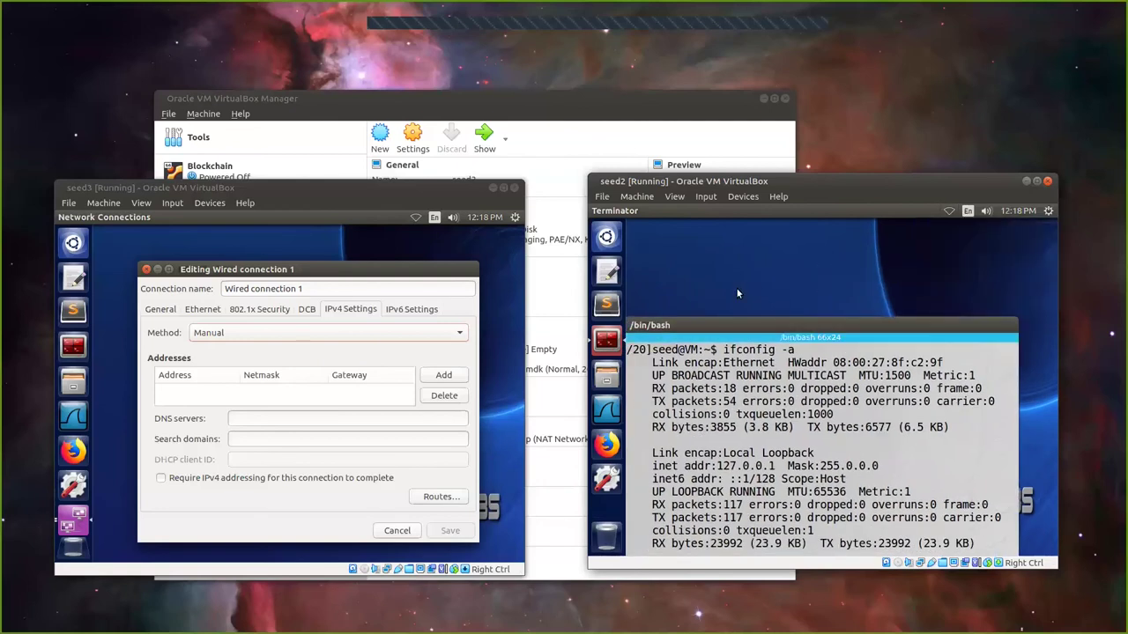
left_click(735, 287)
left_click(776, 255)
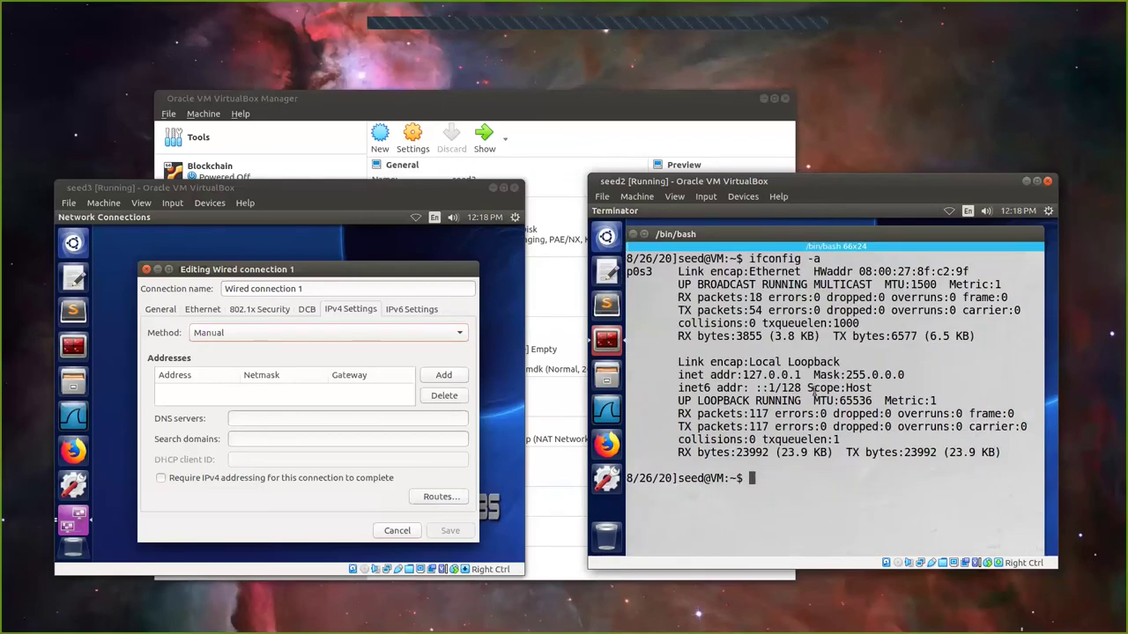
Step: Take the enp0s3 interface down in the seed2 terminal with sudo ifconfig enp0s3 down
type("sudo ifconfig")
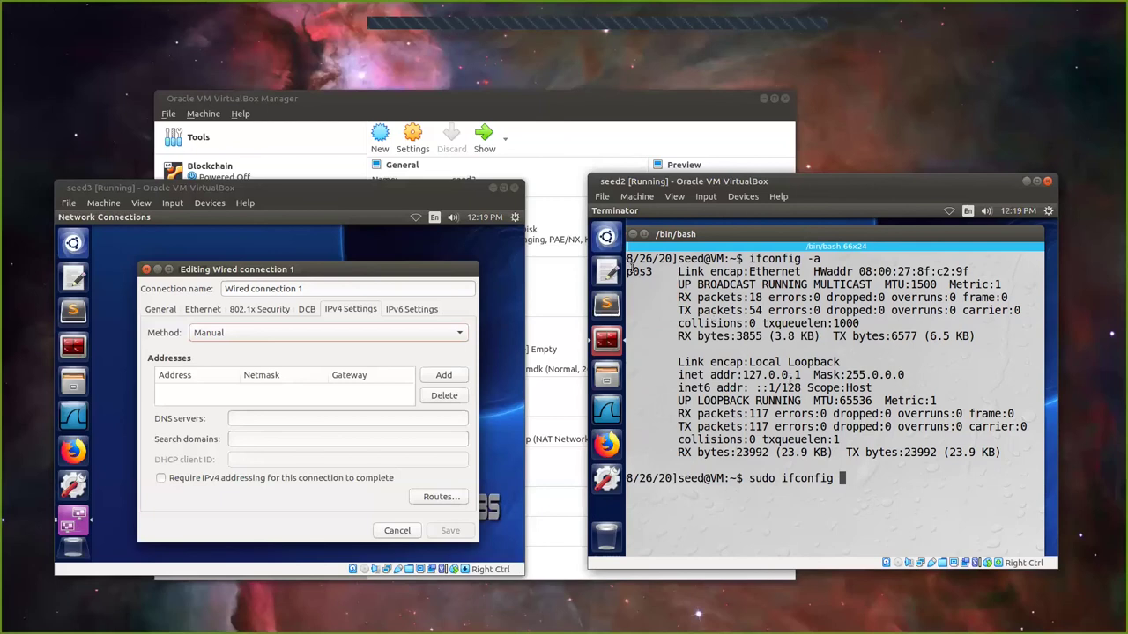
double_click(631, 271)
left_click_drag(675, 235, 700, 235)
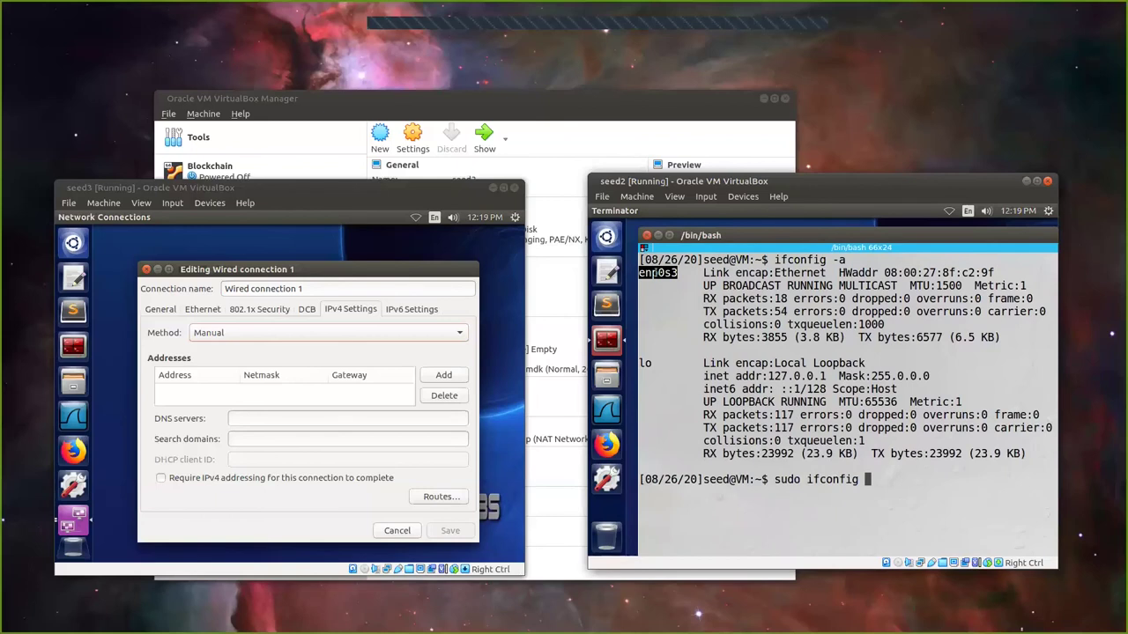
right_click(661, 273)
left_click(683, 214)
left_click(867, 480)
key("ctrl+shift+v")
type("down")
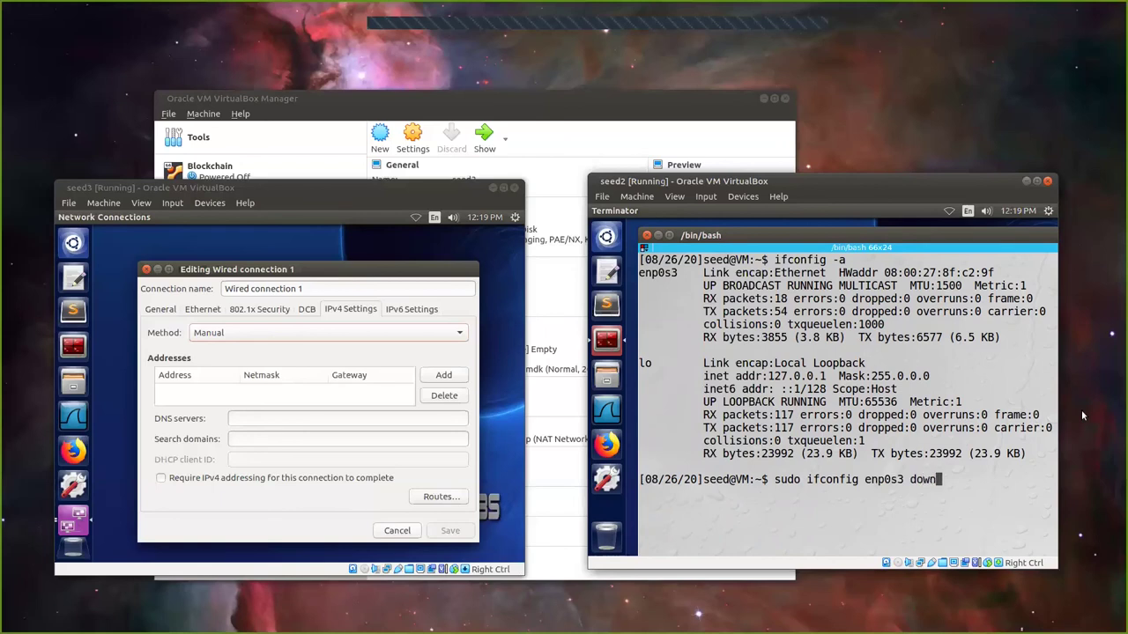
key("Return")
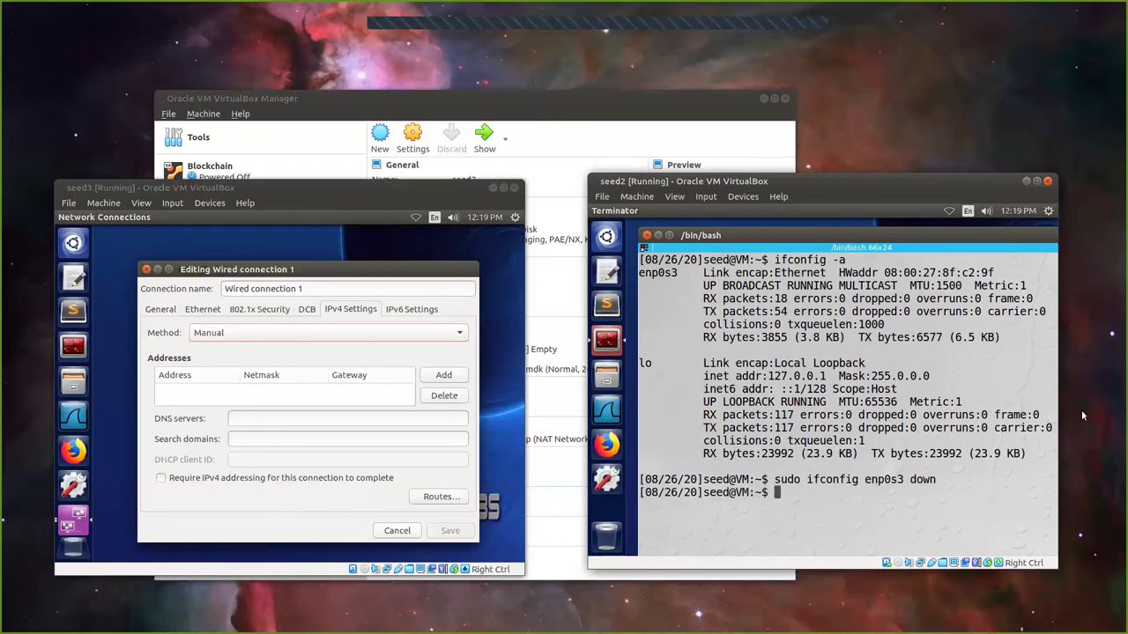
Step: Bring the interface back up by reusing the last command as sudo ifconfig enp0s3 up
key("Up")
key("BackSpace")
key("BackSpace")
key("BackSpace")
key("BackSpace")
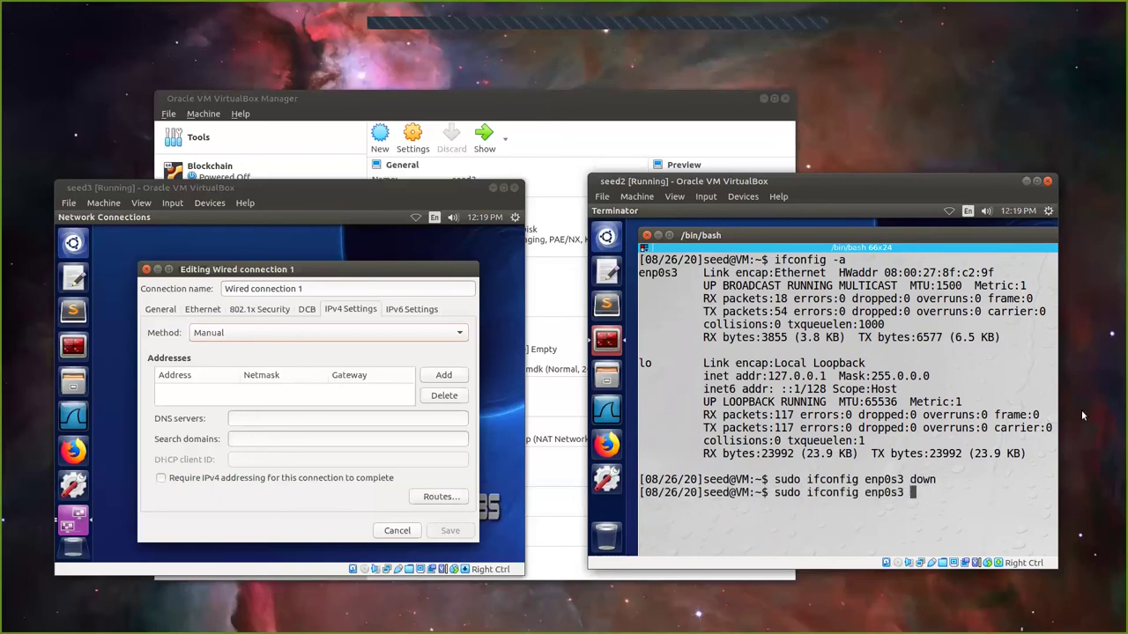
type("up")
key("Return")
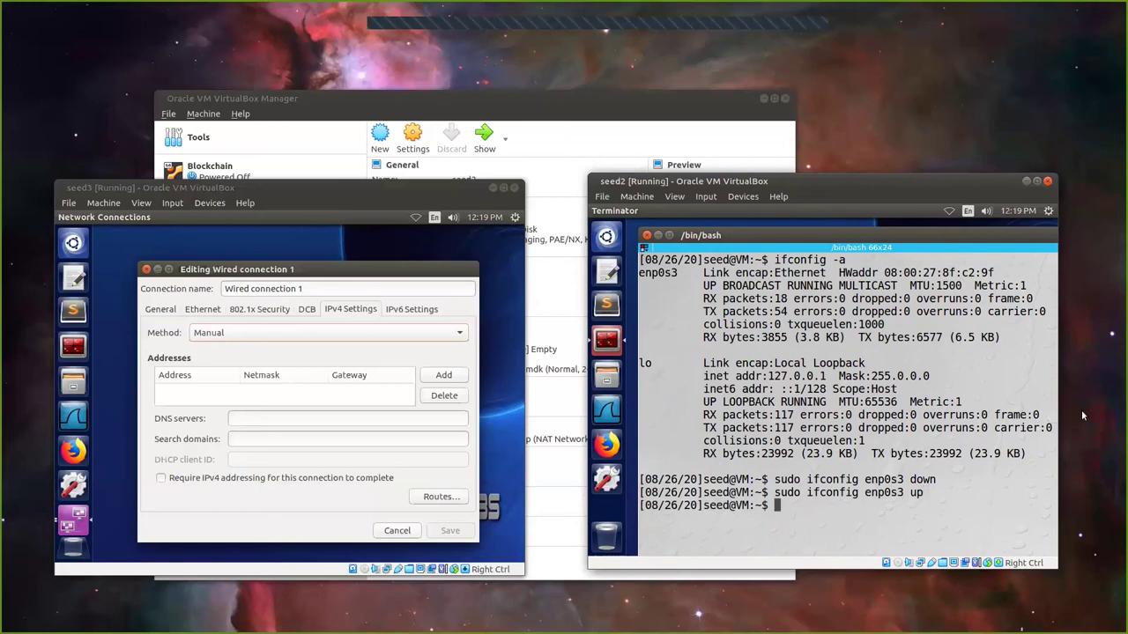
Step: Connect seed2 through Wired connection 2 and run ifconfig -a to check the enp0s3 IP address
left_click(950, 212)
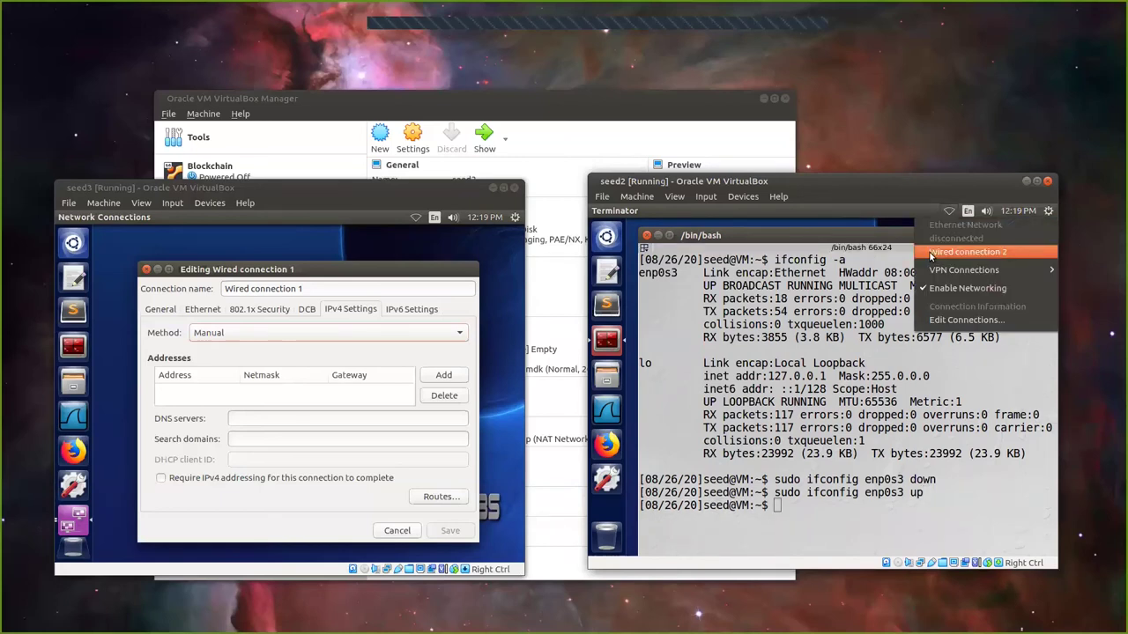
left_click(931, 254)
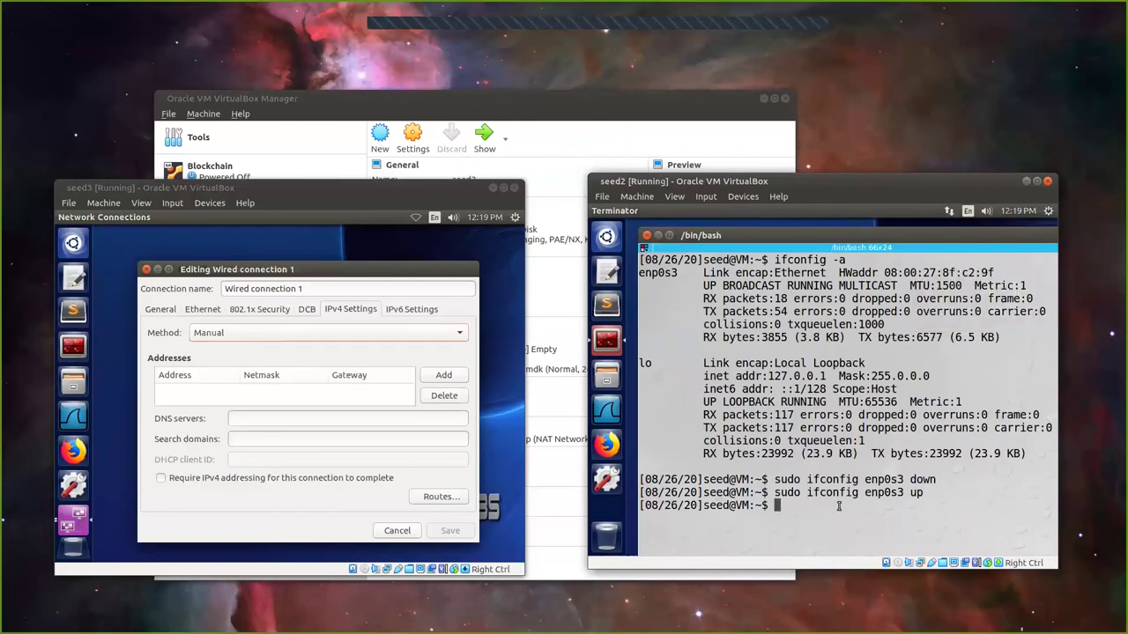
type("ifconfig -a")
key("Return")
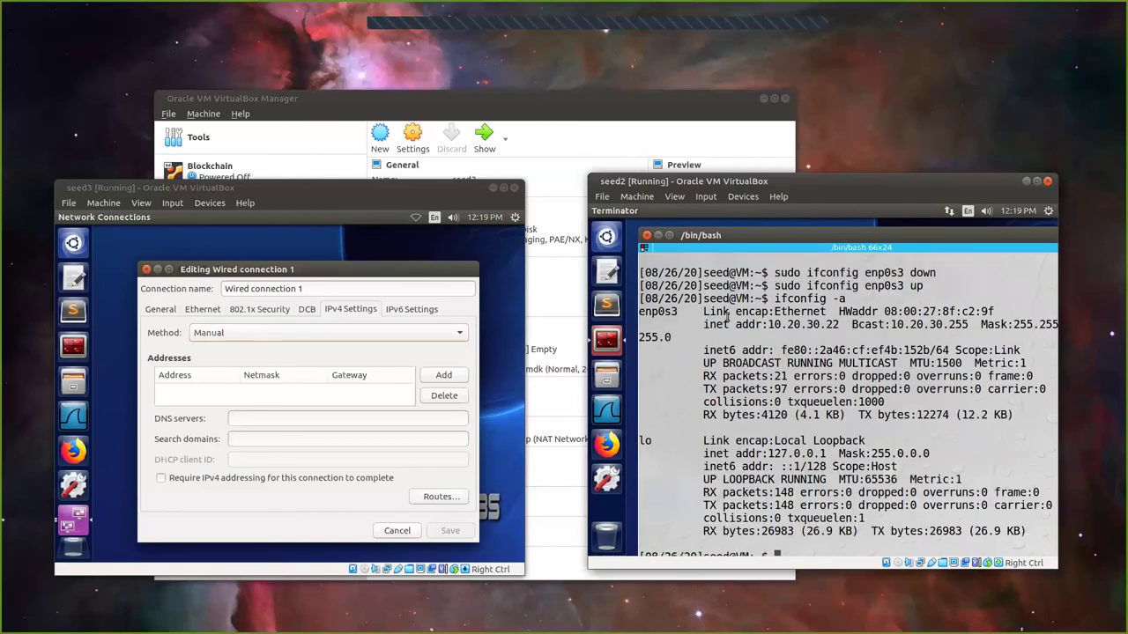
left_click_drag(768, 324, 833, 324)
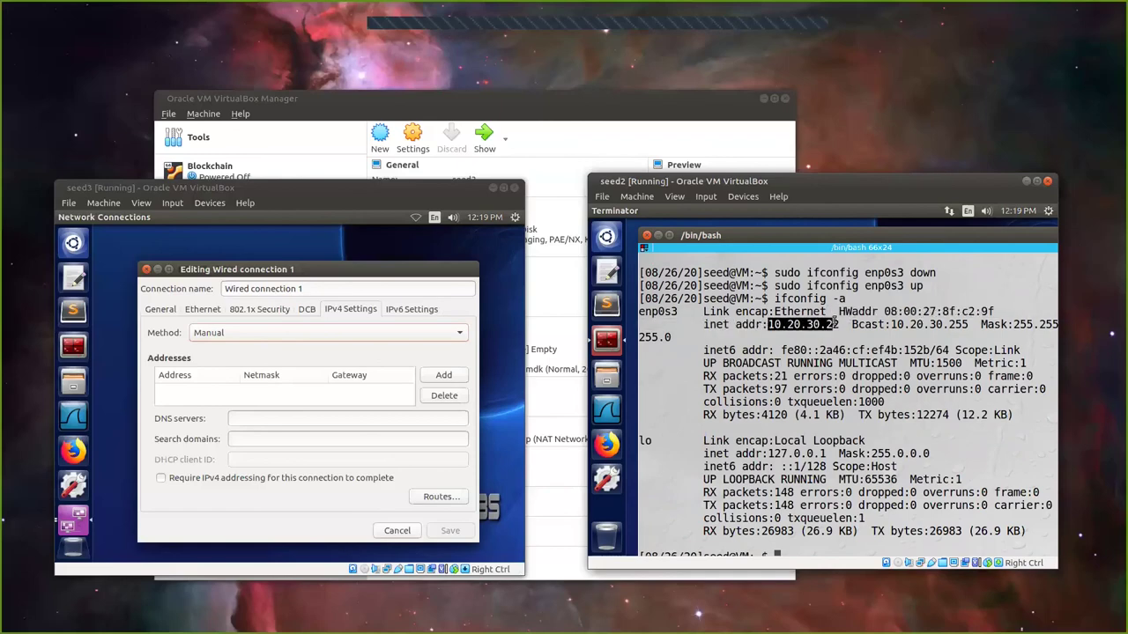
left_click_drag(824, 508, 798, 466)
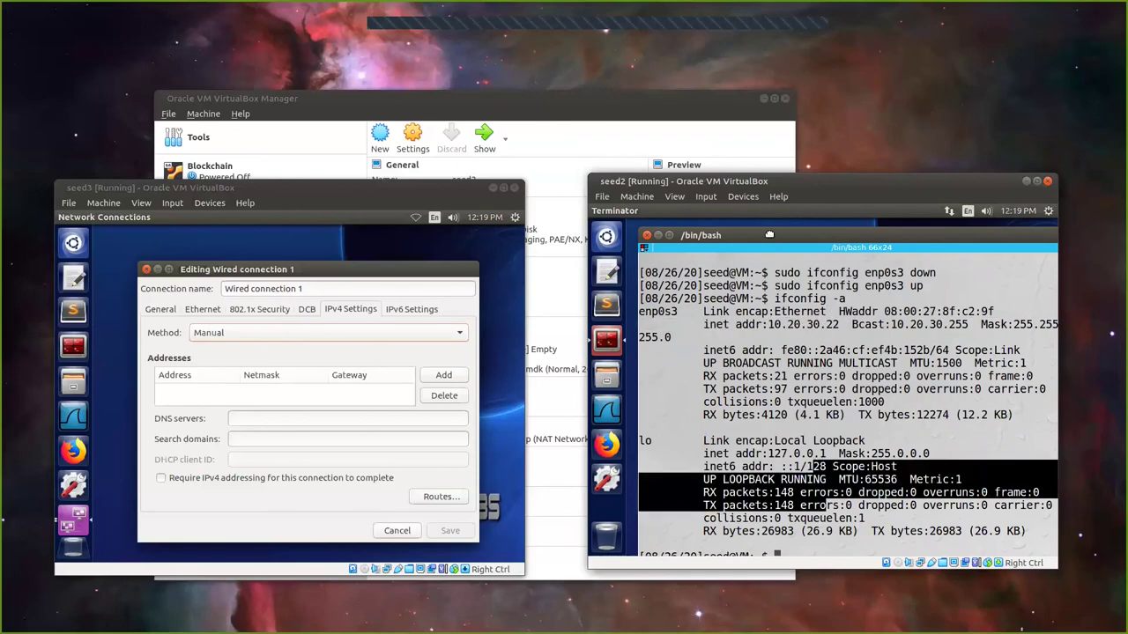
left_click(895, 496)
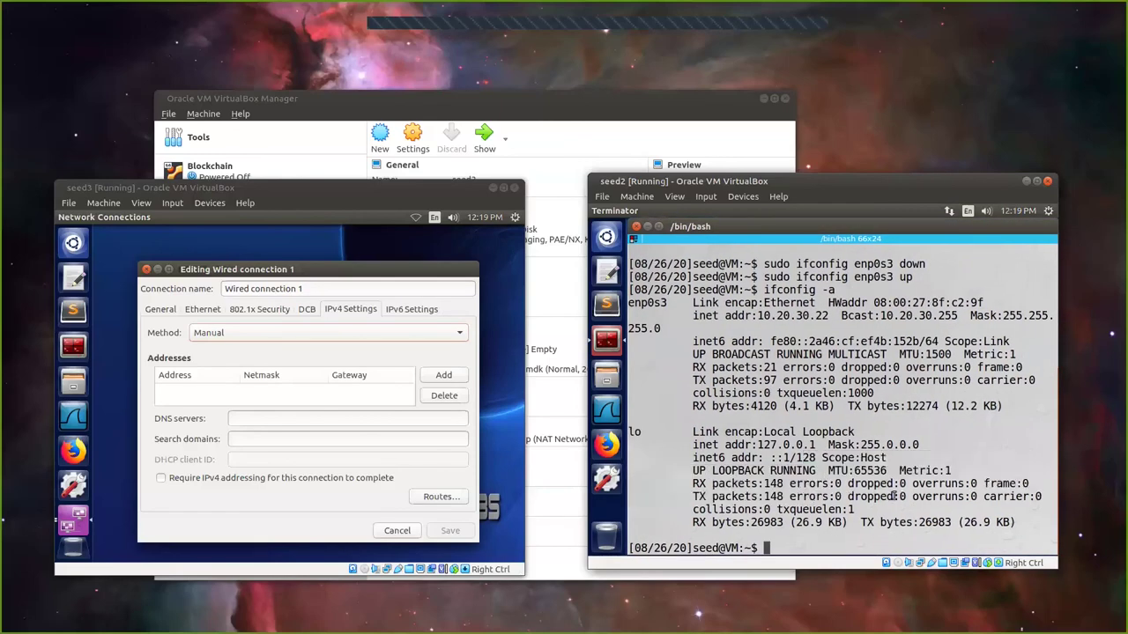
Step: Ping 10.20.30.1 from the seed2 terminal and stop the ping after a few packets
type("ping 10.20.30.")
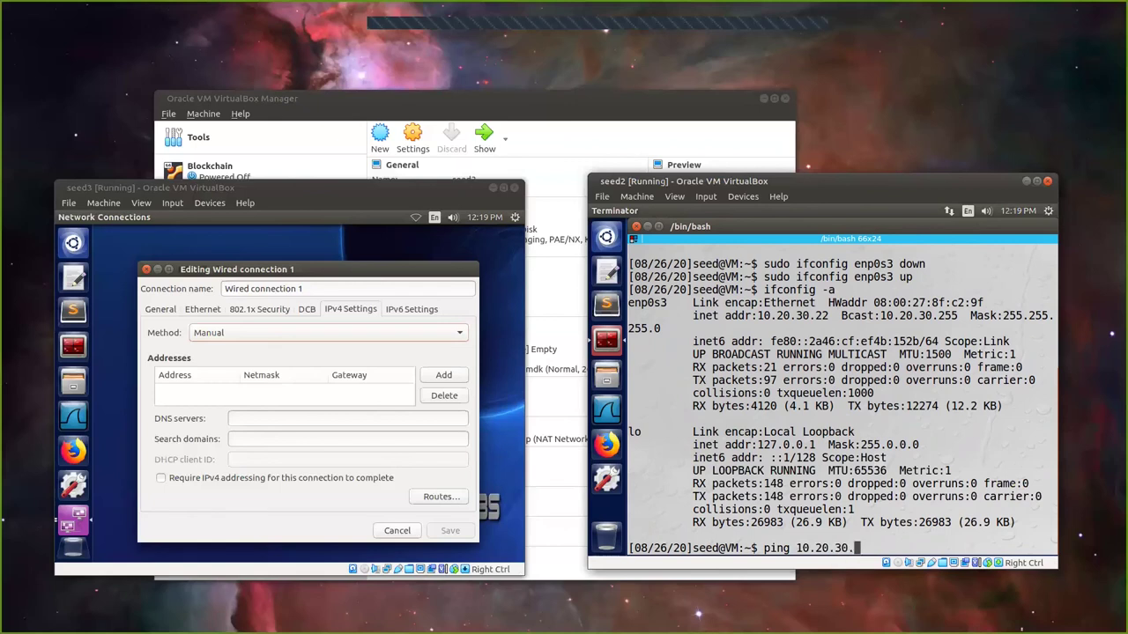
type("1")
key("Return")
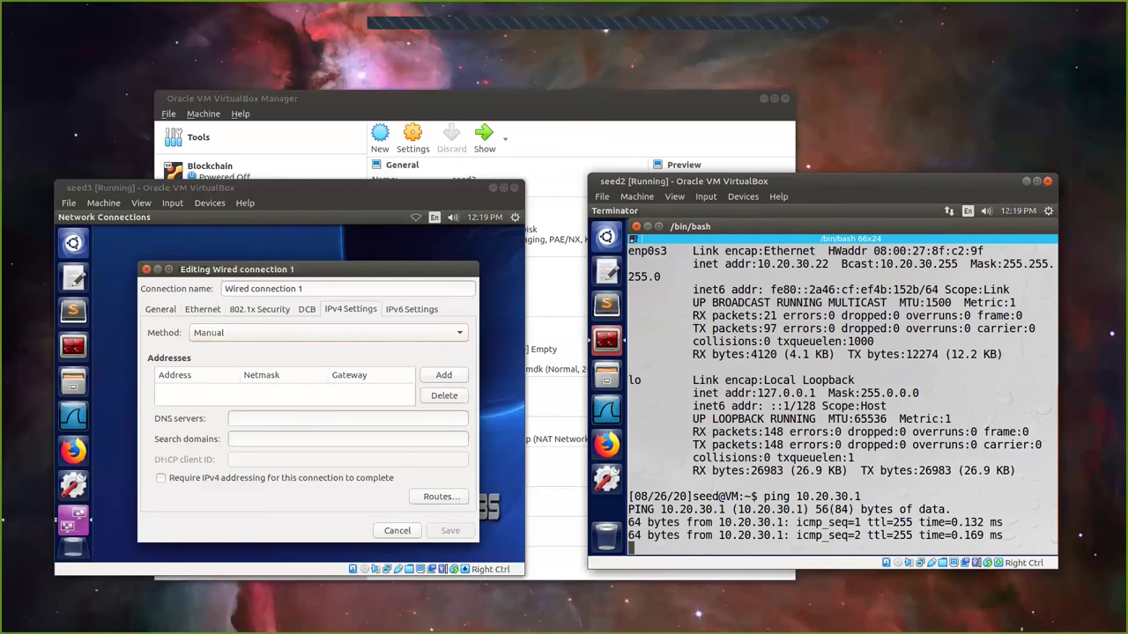
key("ctrl+c")
Step: Reuse the last seed2 command to ping google.com instead, and stop it after a few packets
key("Up")
key("BackSpace")
key("BackSpace")
key("BackSpace")
key("BackSpace")
key("BackSpace")
key("BackSpace")
key("BackSpace")
key("BackSpace")
key("BackSpace")
key("BackSpace")
type("google.com")
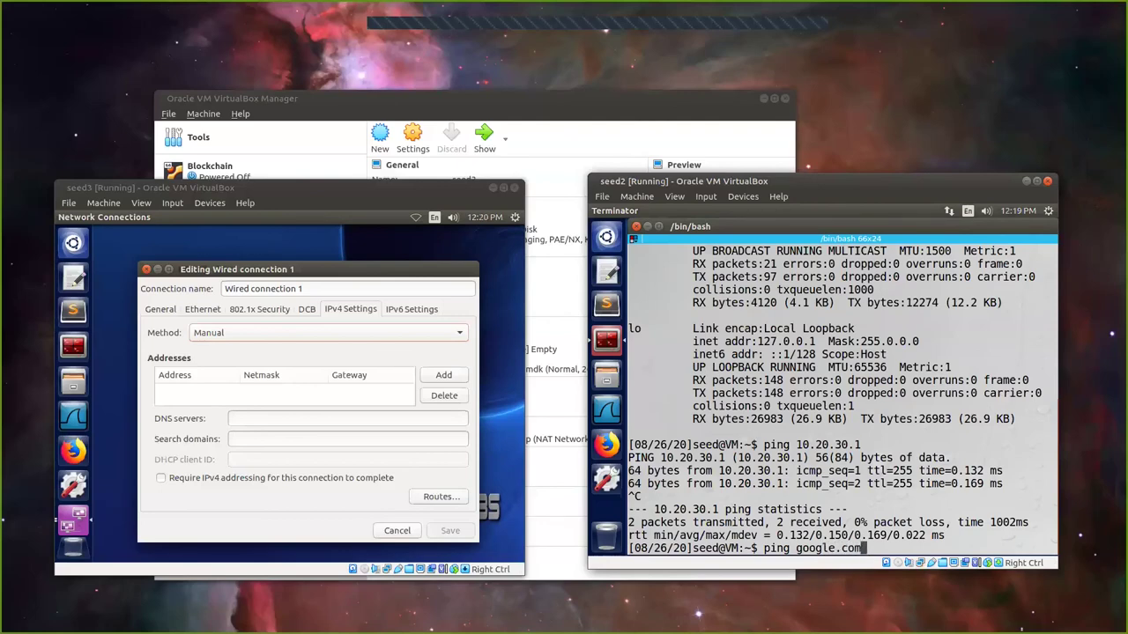
key("Return")
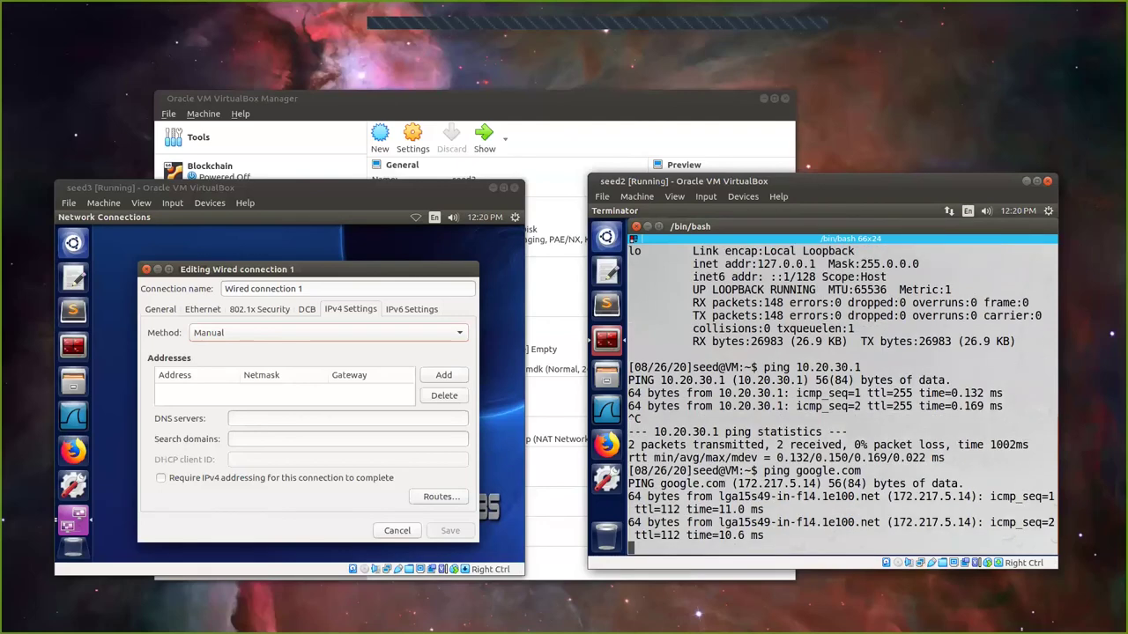
key("ctrl+c")
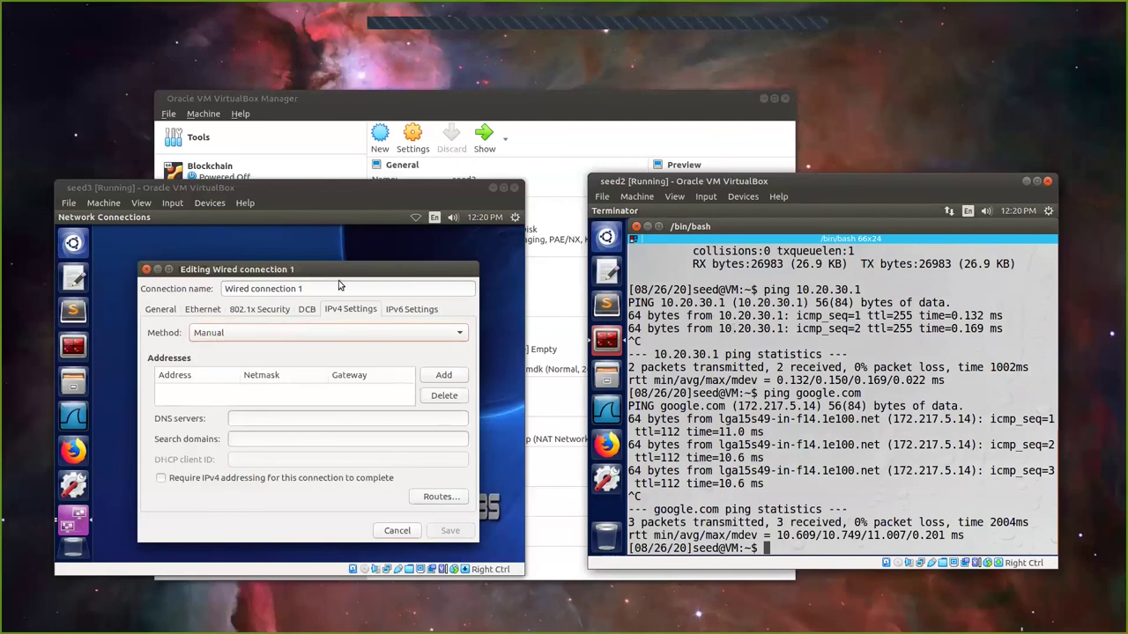
Step: Cancel the editing of Wired connection 1 in seed3 and select Wired connection 2 in the connections list
left_click(284, 291)
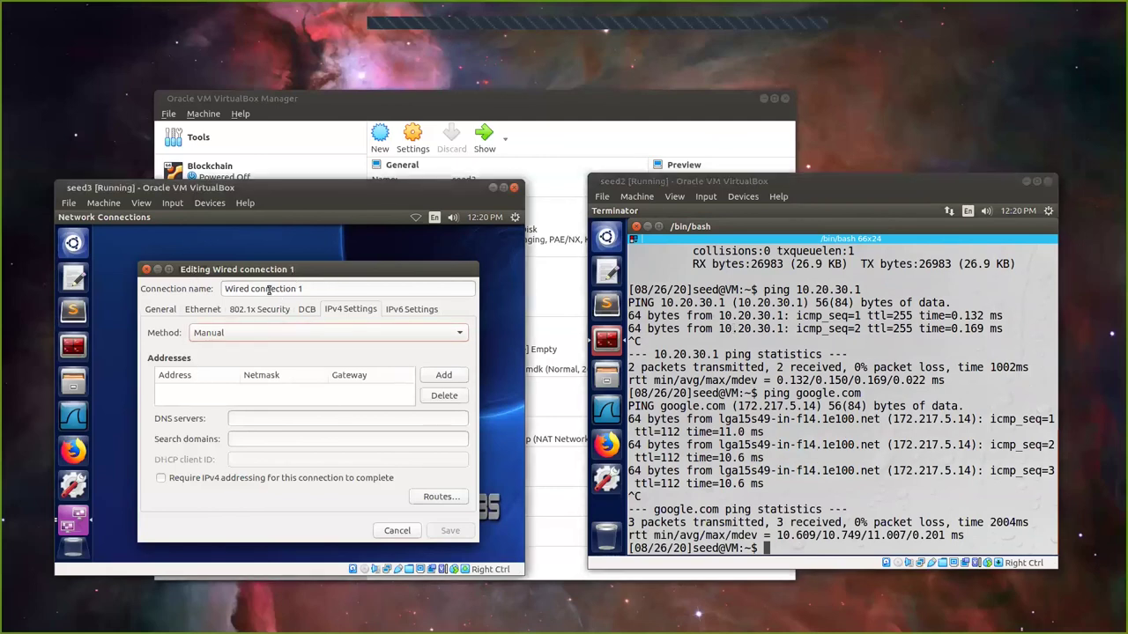
left_click(384, 531)
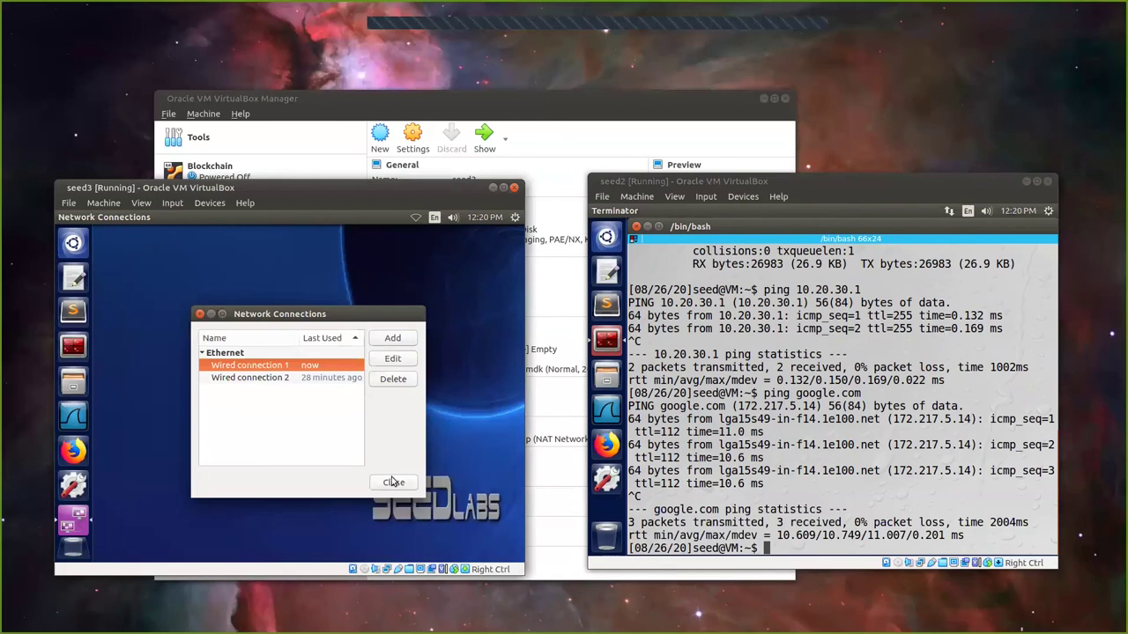
left_click(264, 379)
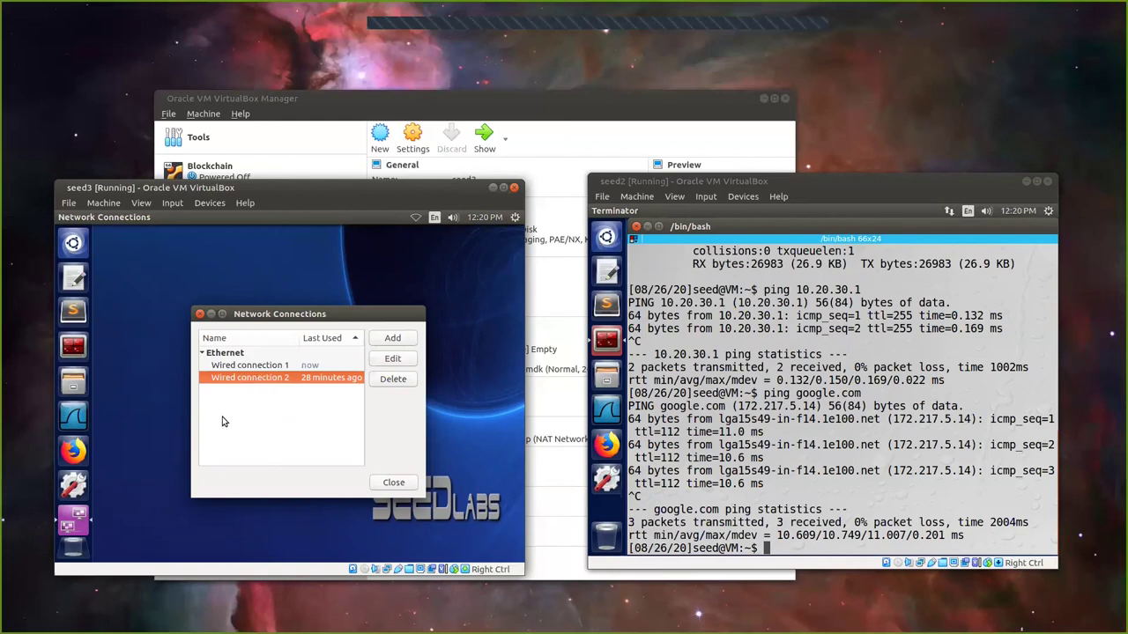
left_click(158, 284)
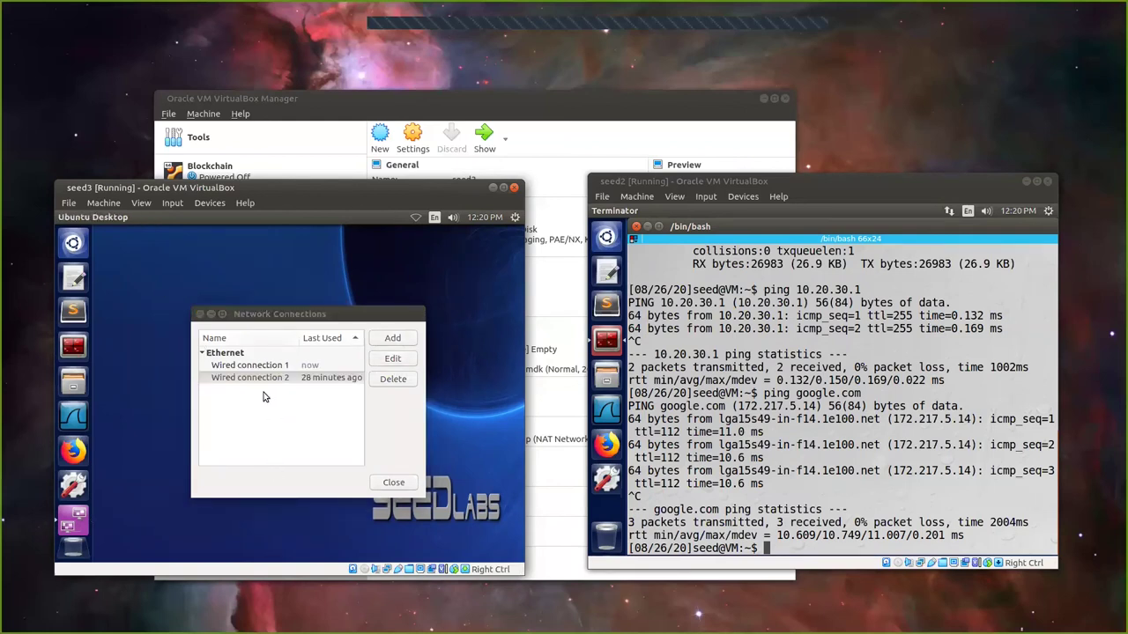
Step: Run ifconfig -a in a seed3 terminal and copy the hardware address of enp0s3
left_click(73, 345)
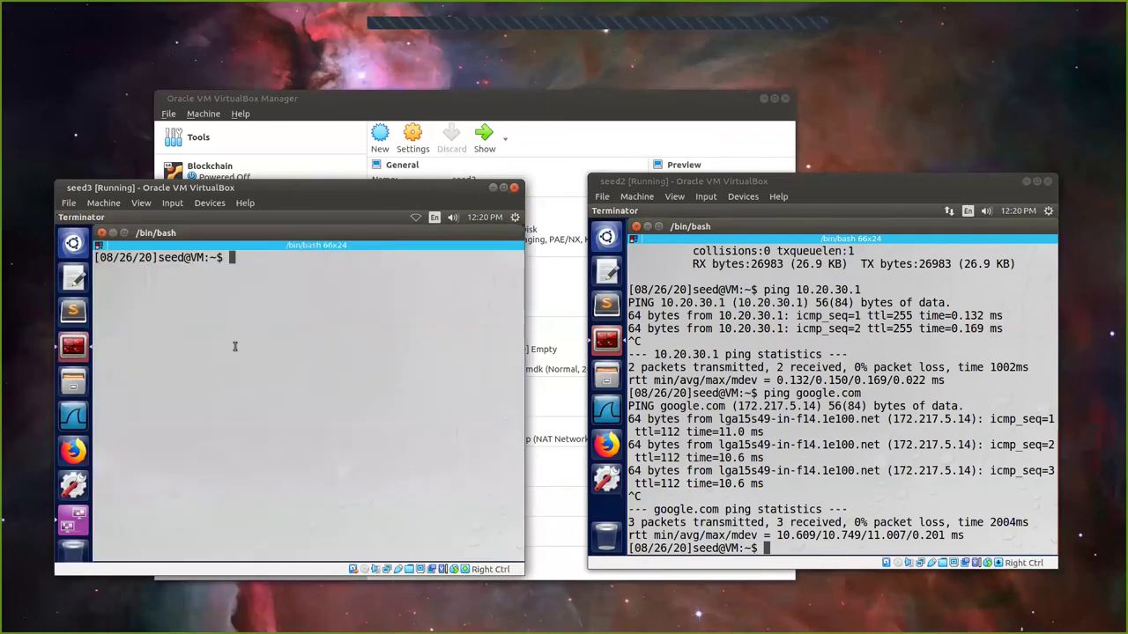
type("ifconfig -a")
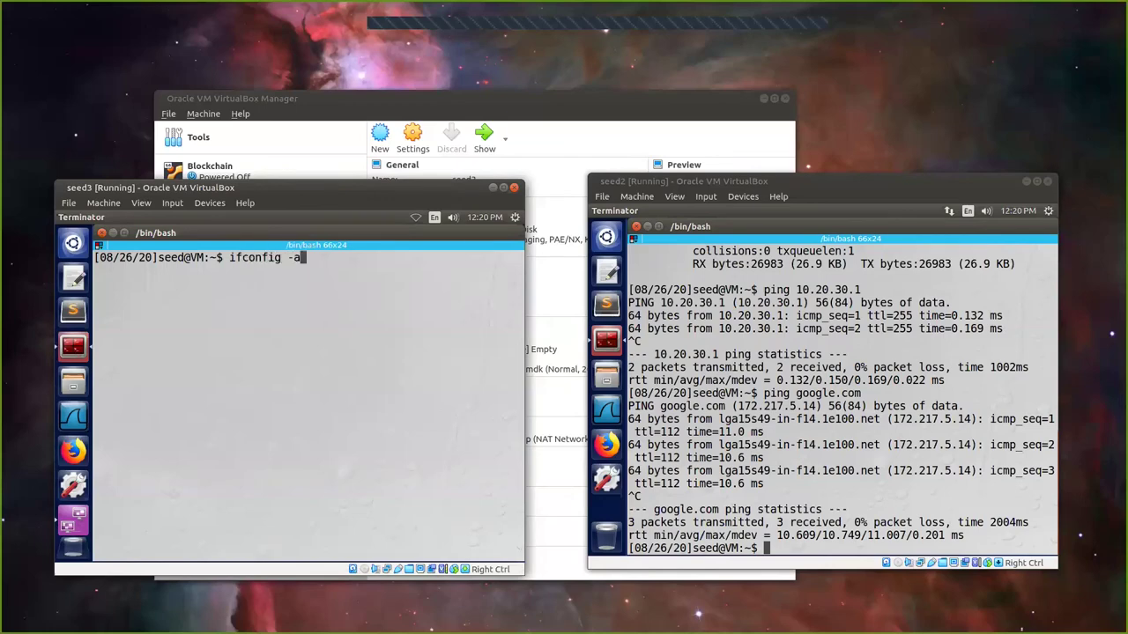
key("Return")
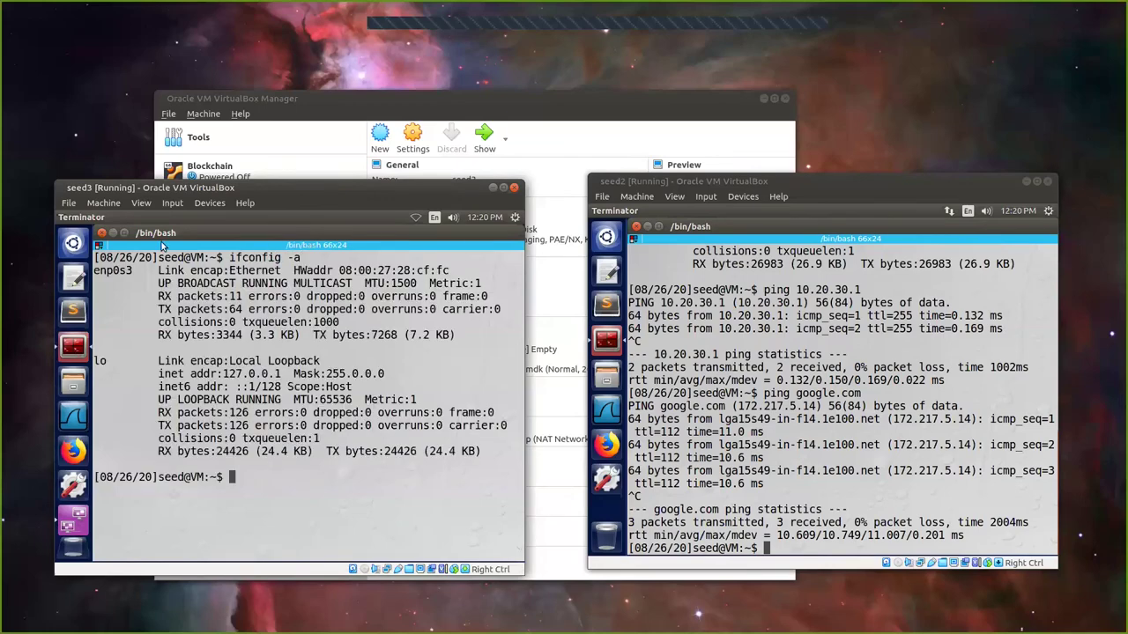
left_click_drag(340, 269, 450, 271)
right_click(434, 275)
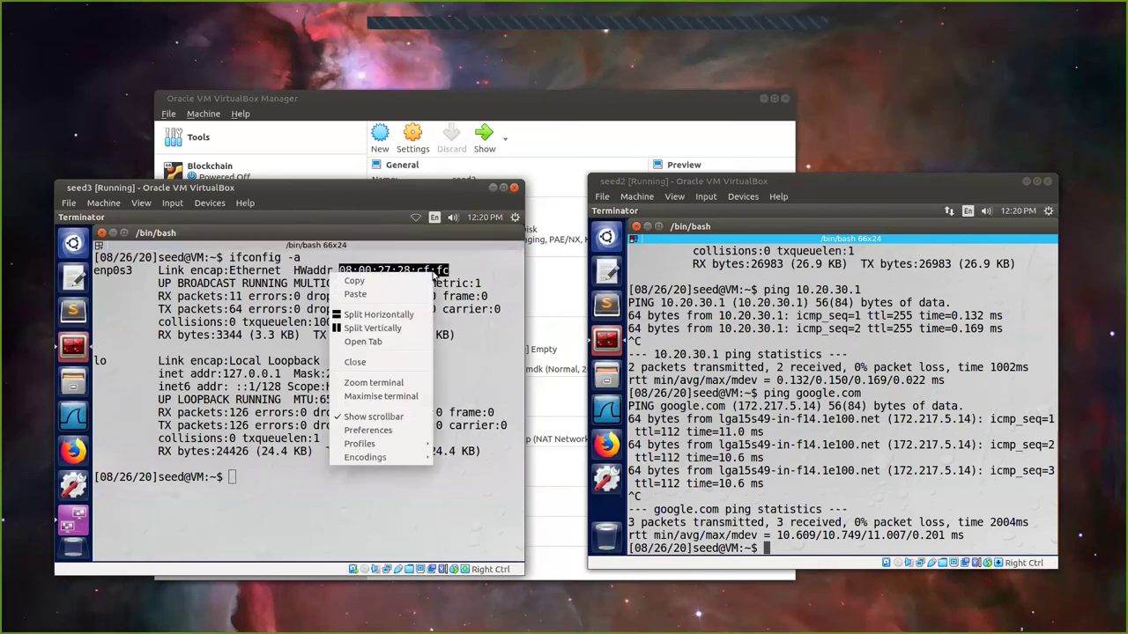
left_click(407, 282)
Step: Set the Ethernet device of seed3's Wired connection 2 to 08:00:27:28:cf:fc, save it and close the network connections
left_click(72, 515)
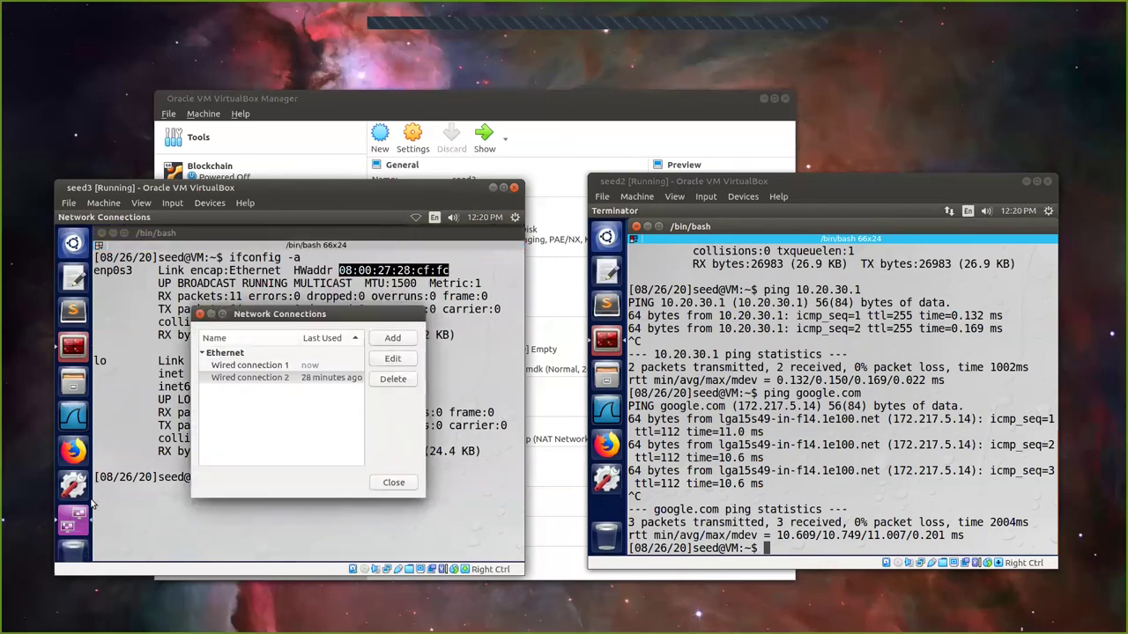
left_click(262, 380)
double_click(262, 379)
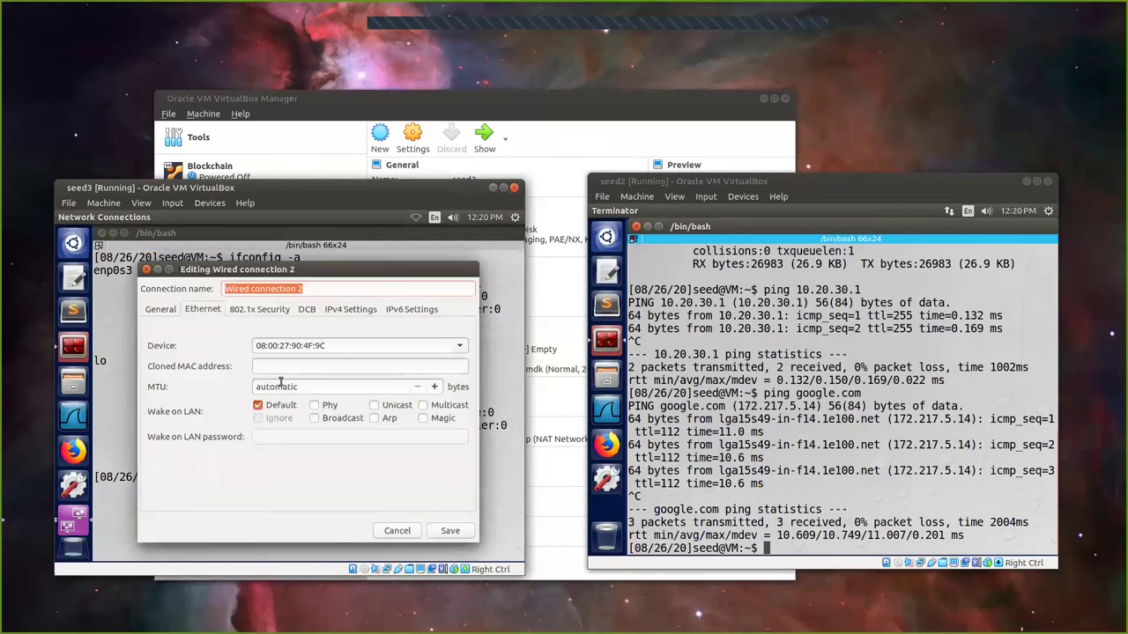
left_click_drag(329, 344, 234, 344)
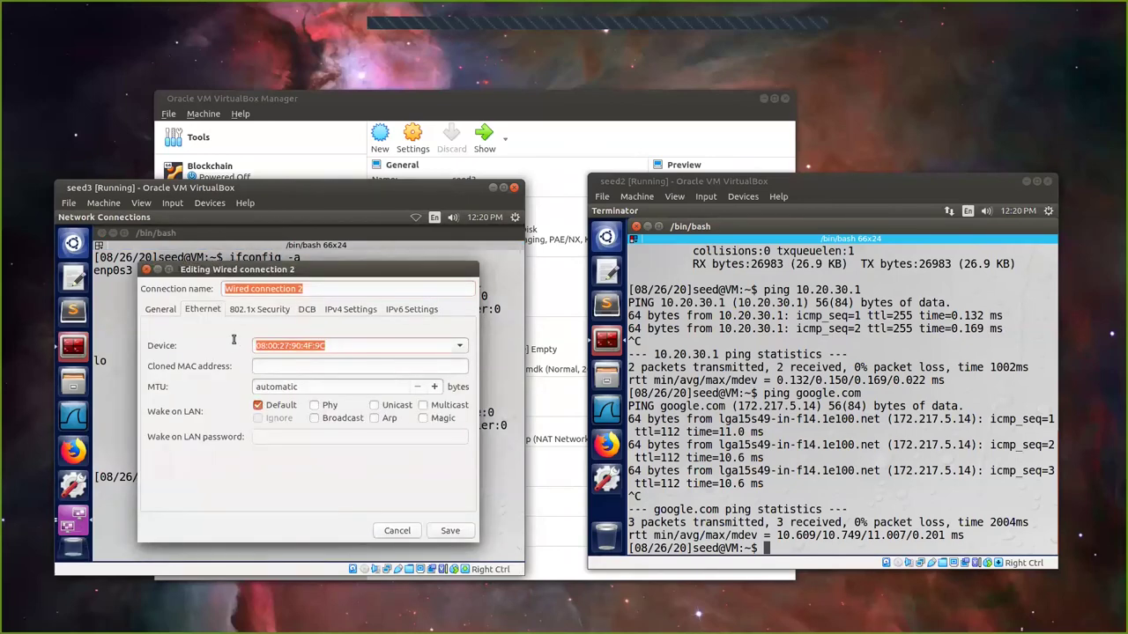
key("ctrl+v")
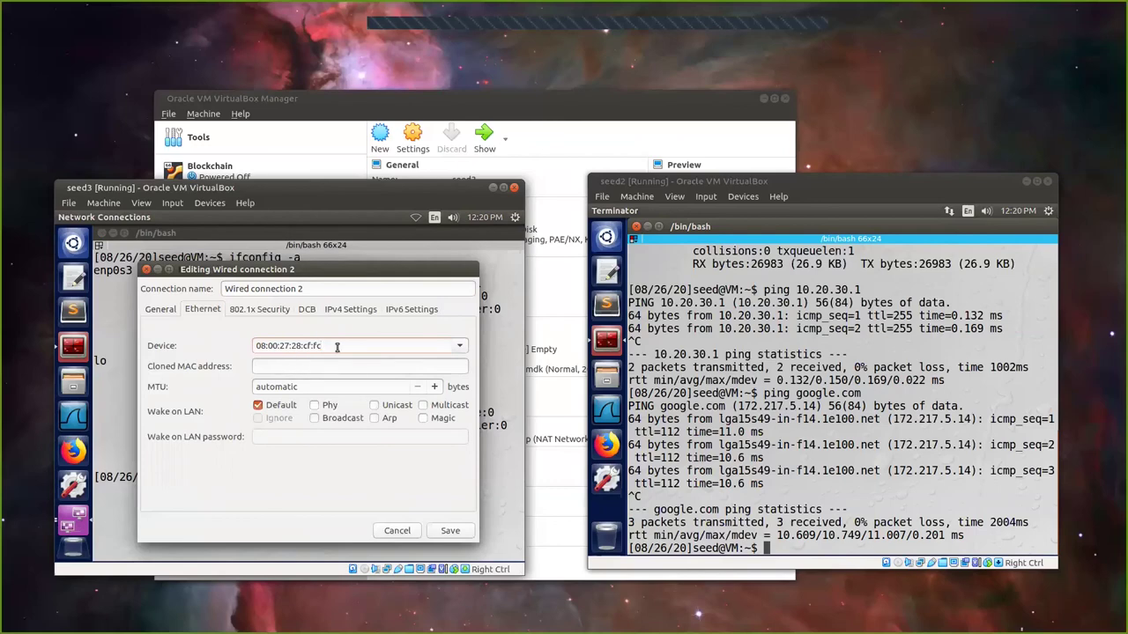
left_click(450, 532)
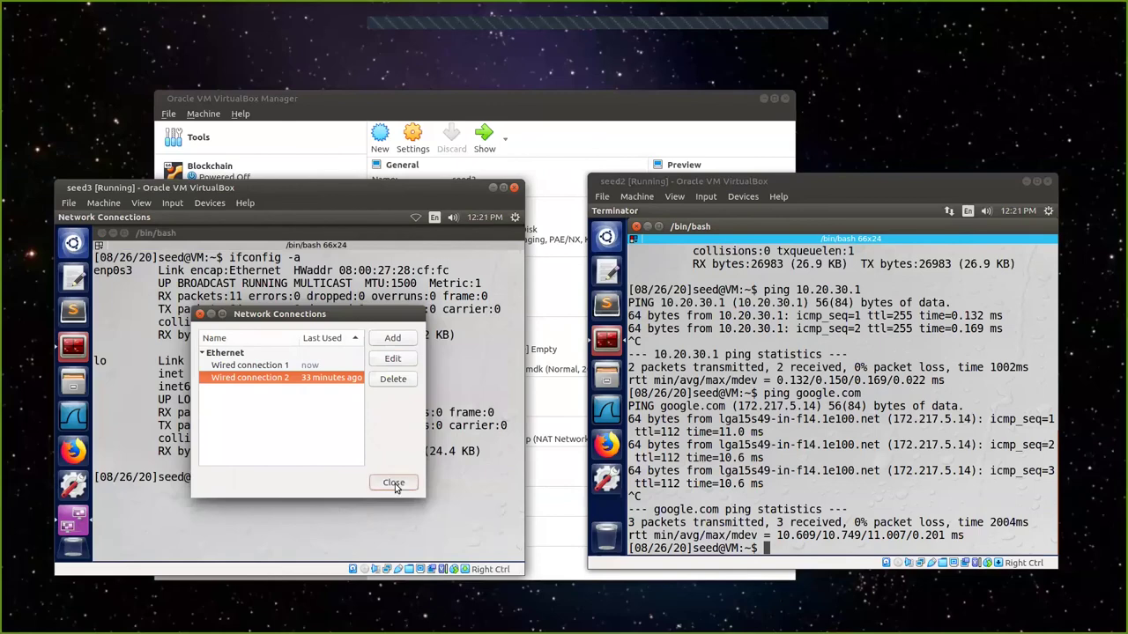
left_click(393, 483)
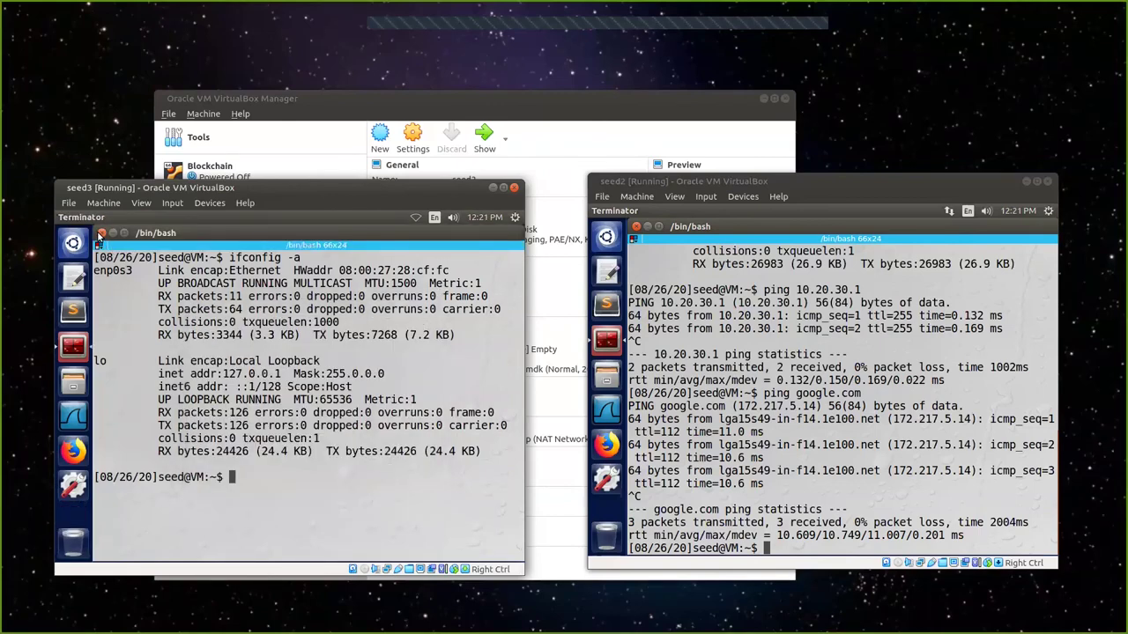
Step: Check the network options available in seed3 and take enp0s3 down with sudo ifconfig enp0s3 down
left_click(415, 218)
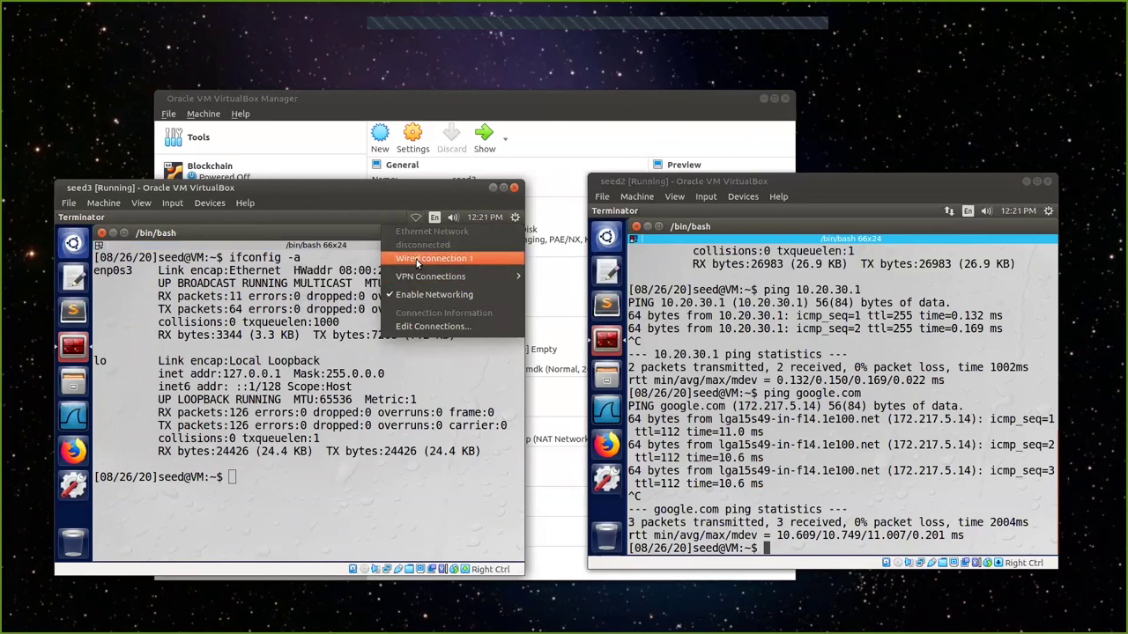
left_click(253, 443)
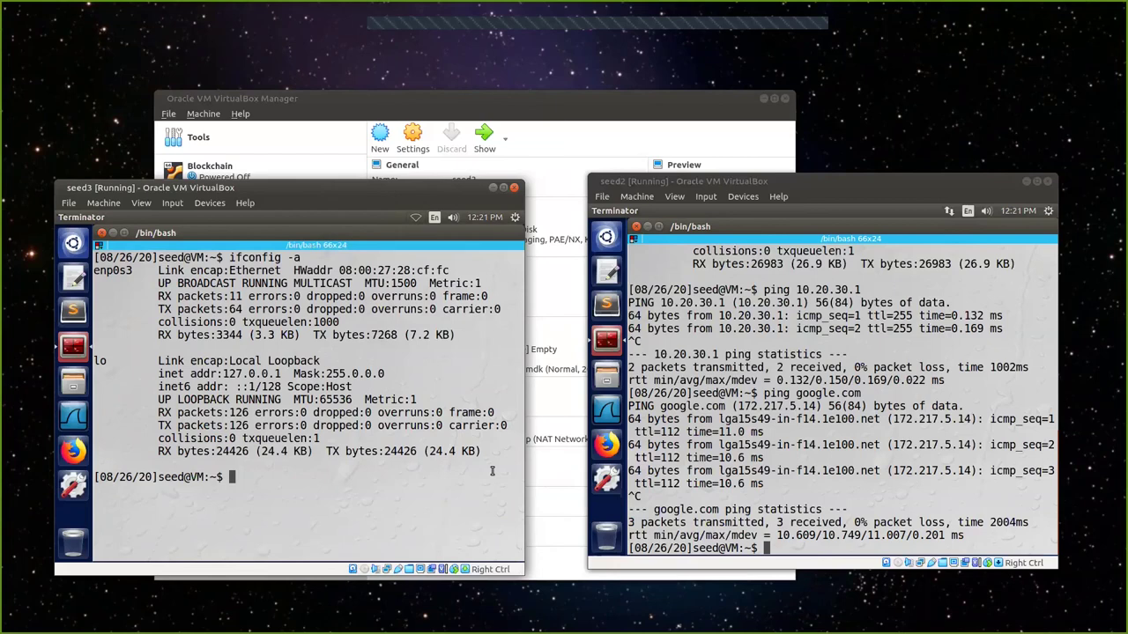
type("sudo ifconfig enp")
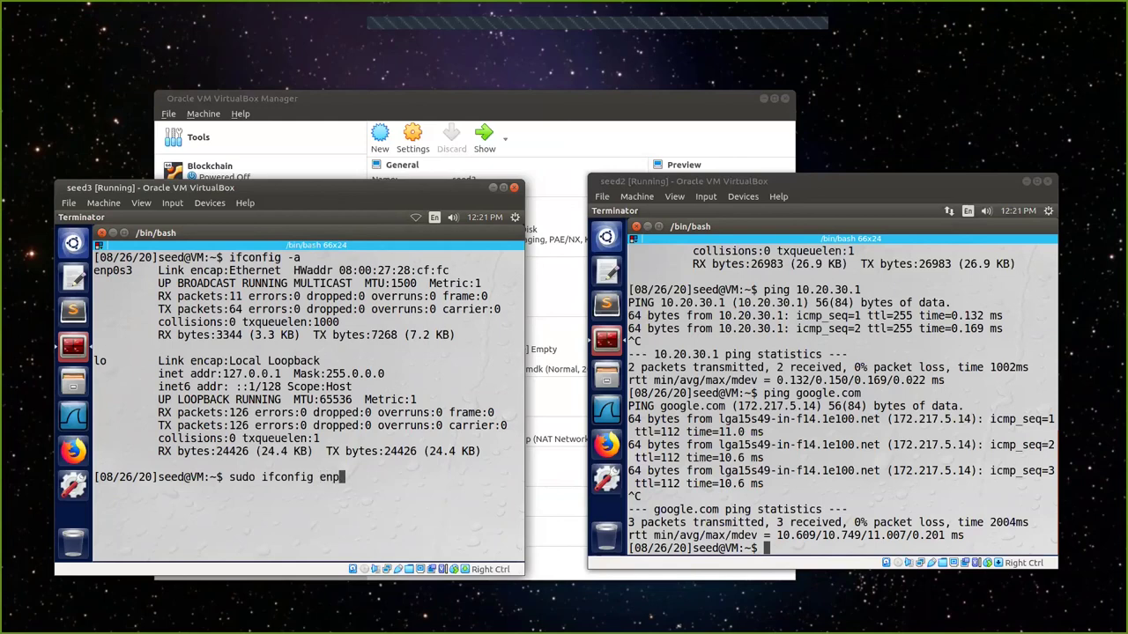
type("0s3 down")
key("Return")
Step: Bring seed3's interface back up by reusing the last command as sudo ifconfig enp0s3 up
key("Up")
key("BackSpace")
key("BackSpace")
key("BackSpace")
key("BackSpace")
type("up")
key("Return")
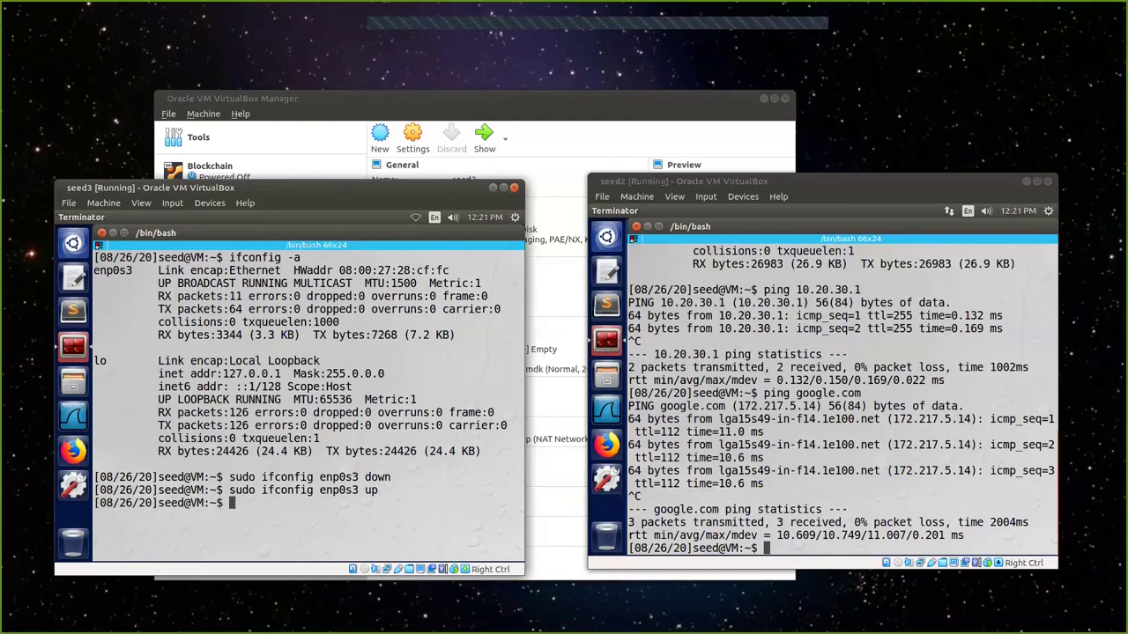
Step: Connect seed3 through Wired connection 2, and check the connection with ifconfig -a and the list of Ethernet networks
left_click(416, 217)
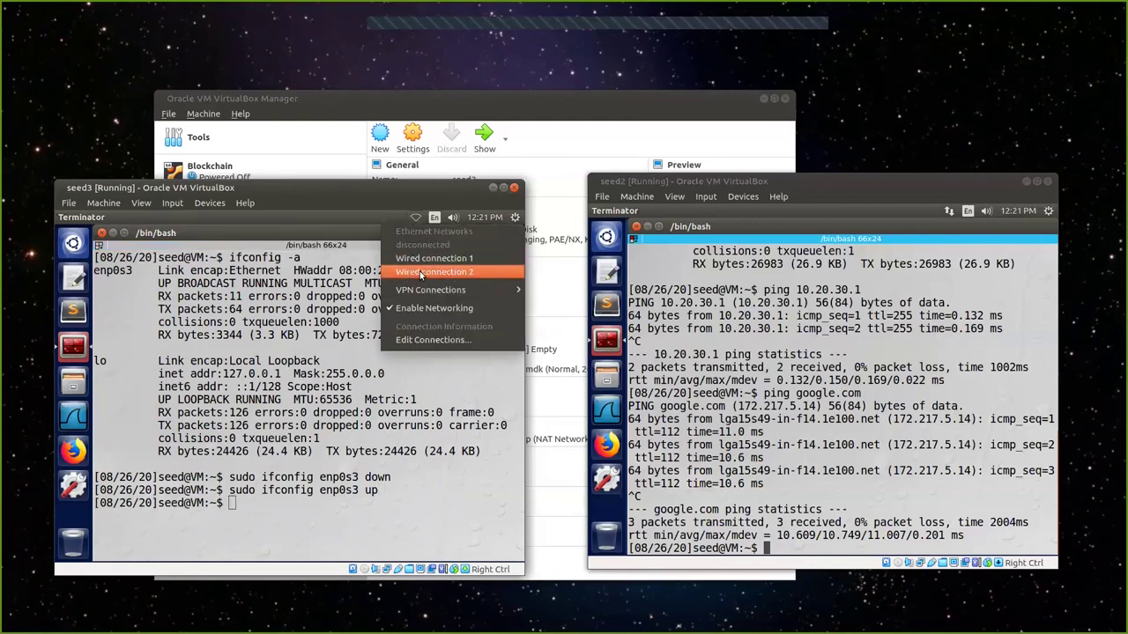
left_click(421, 272)
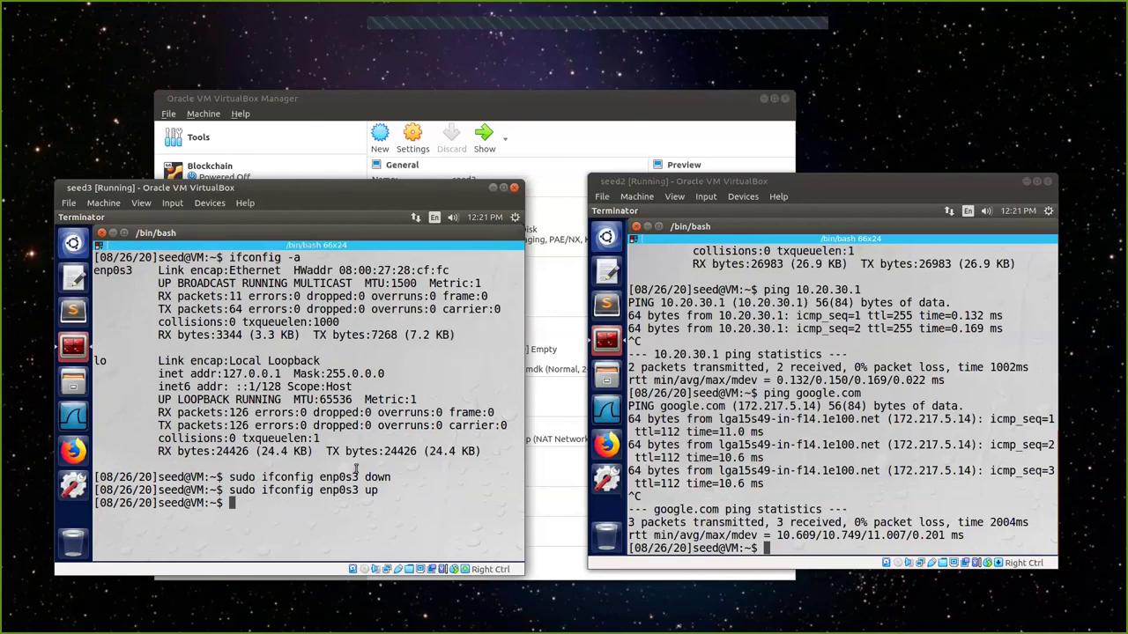
type("ifconf")
type("-a")
key("Return")
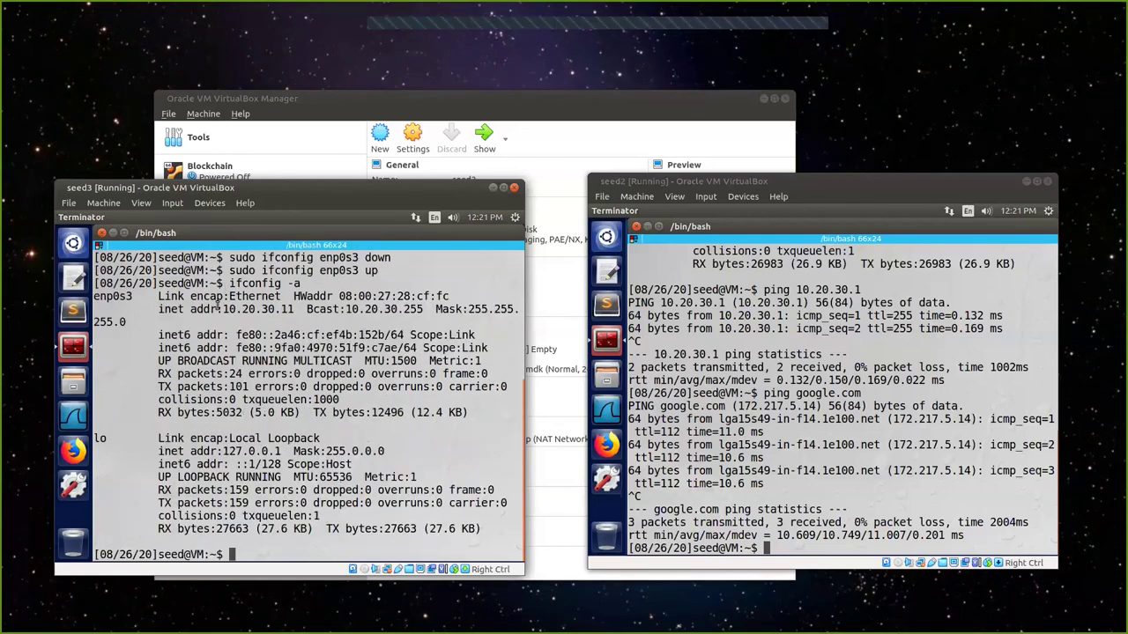
left_click(415, 220)
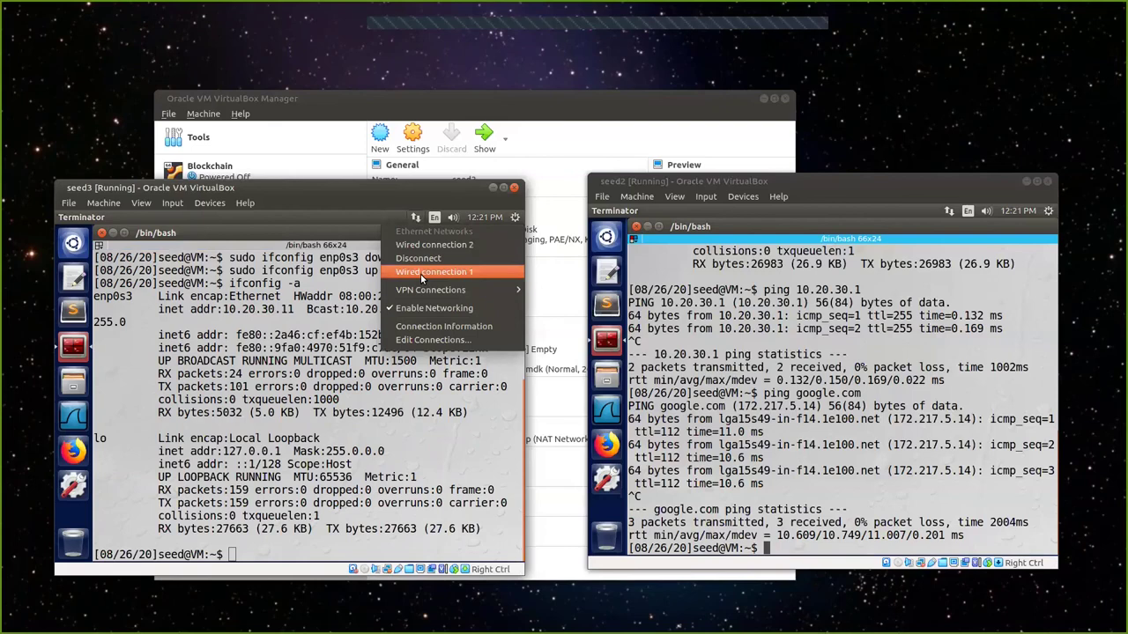
left_click(267, 397)
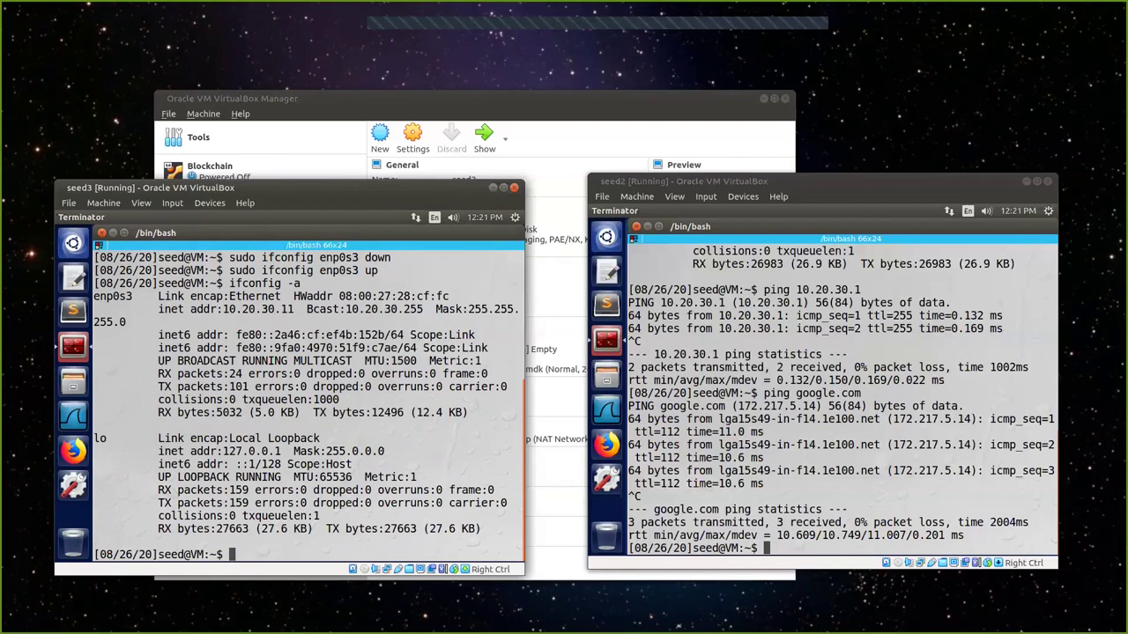
Step: Switch to Firefox and view the vi basic commands sheet, vi_memento.pdf
key("alt+Tab")
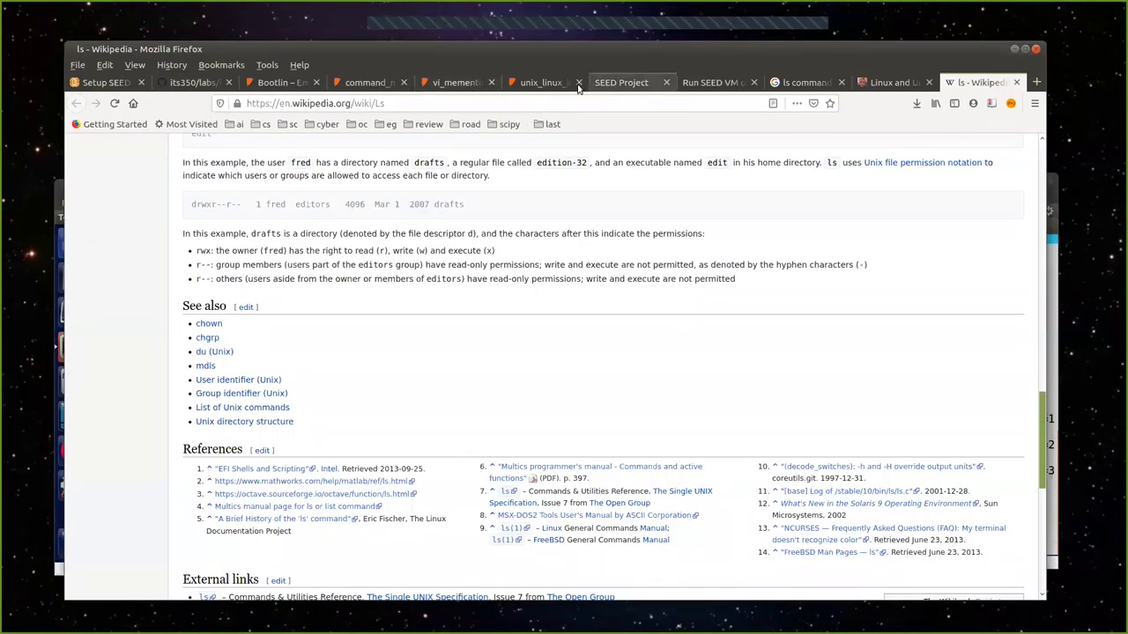
left_click(454, 82)
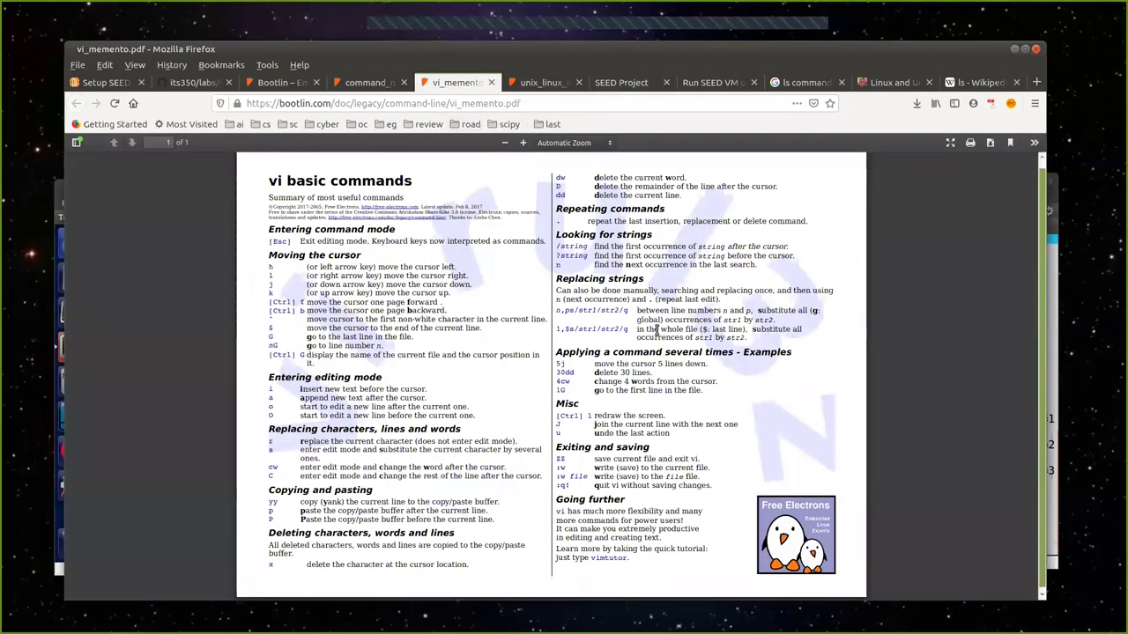